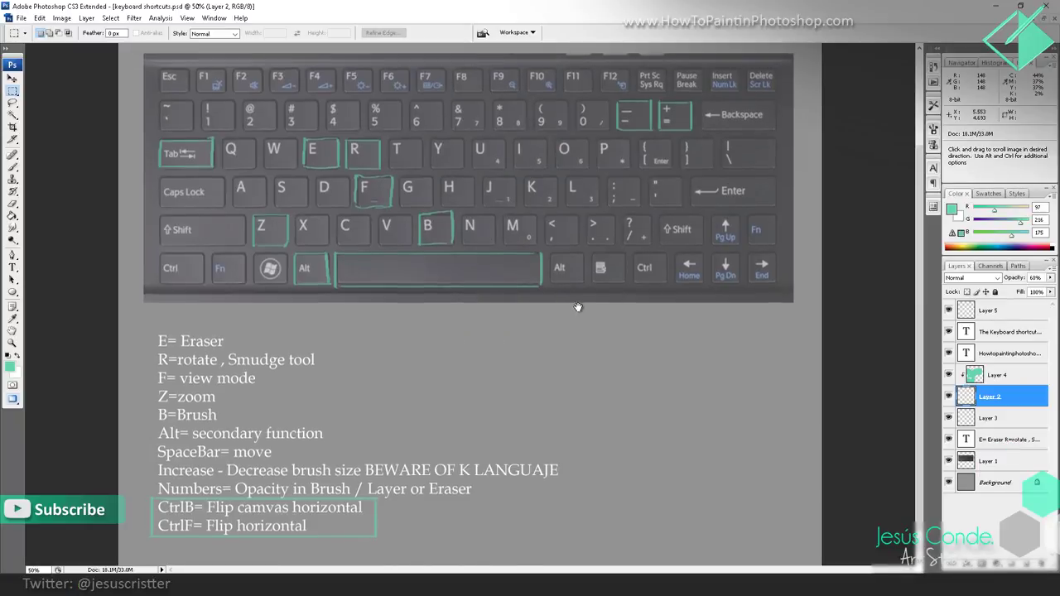
Step: Select the Brush tool and reduce the brush size to 35
alt+click(567, 314)
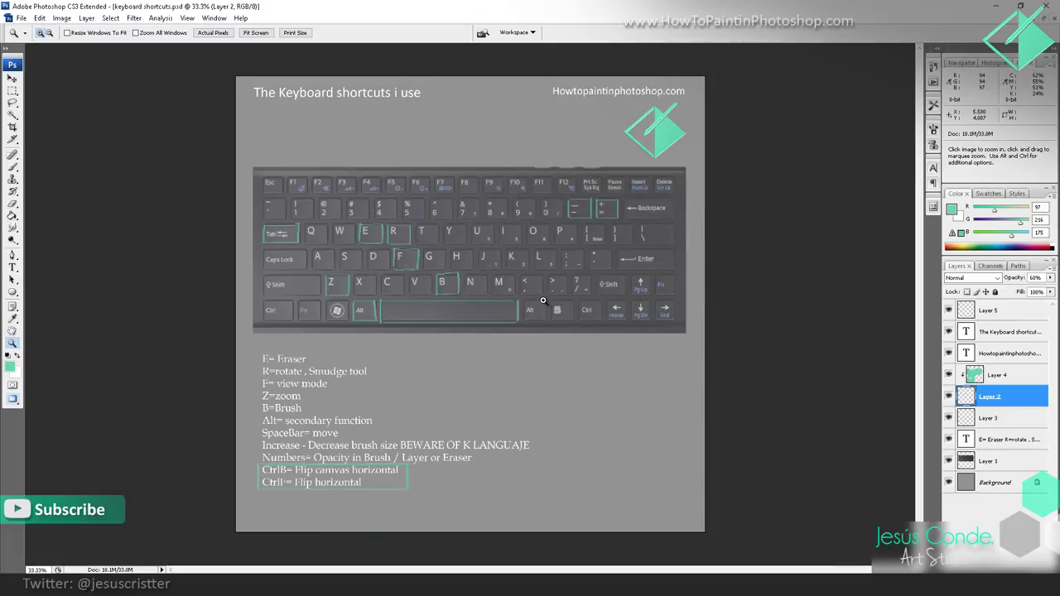
click(416, 307)
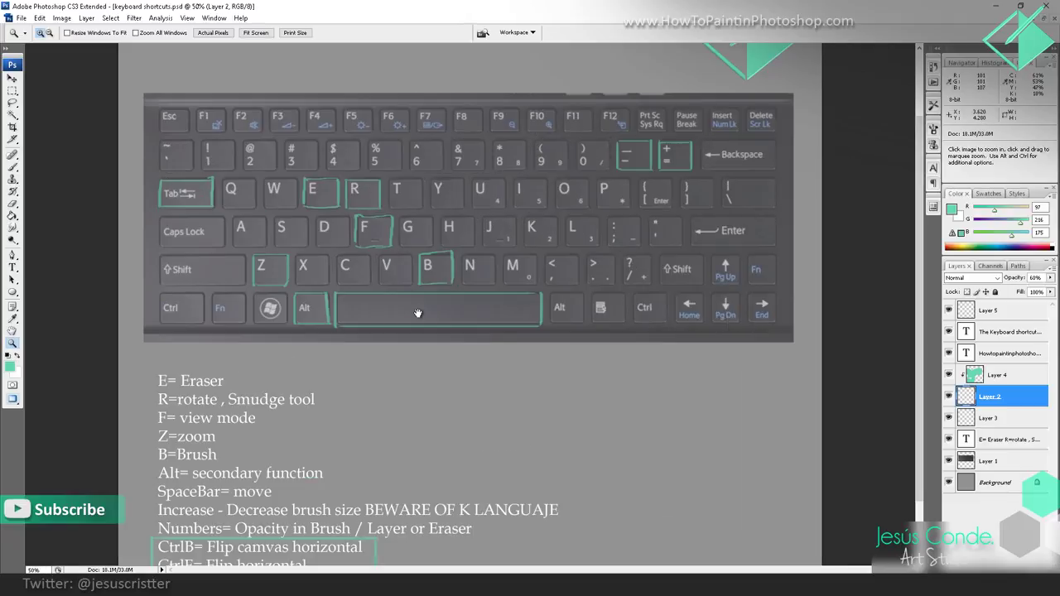
key(b)
key(bracketleft)
key(bracketleft)
key(bracketleft)
key(bracketleft)
key(bracketleft)
key(bracketleft)
key(bracketleft)
key(bracketleft)
key(bracketleft)
key(bracketleft)
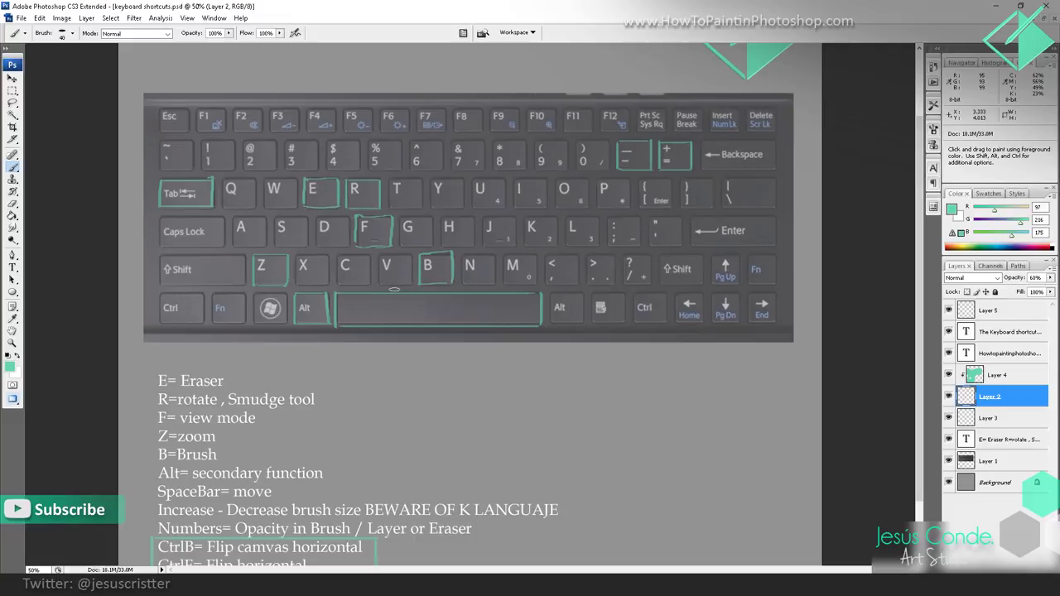
scroll(414, 265, down, 1)
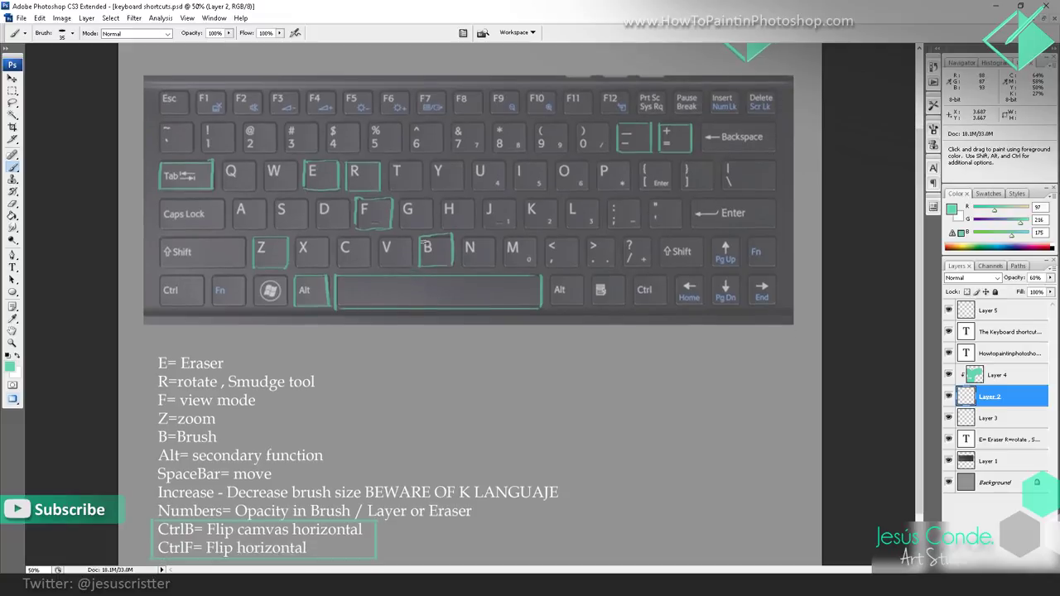
Step: Add a new layer and move it up the stack to just below Layer 5
key(ctrl+shift+n)
key(Return)
key(ctrl+bracketright)
key(ctrl+bracketright)
key(ctrl+bracketright)
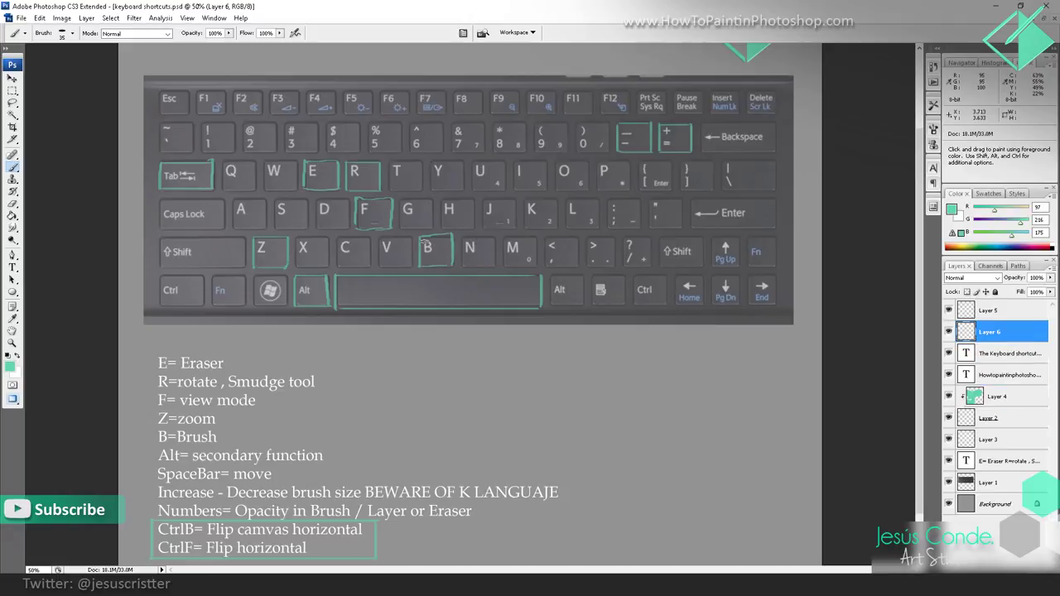
Step: Circle the B key in green and paint a zigzag scribble in the empty area below the keyboard picture
mouse_move(425, 235)
mouse_down()
mouse_move(462, 256)
mouse_move(439, 225)
mouse_up()
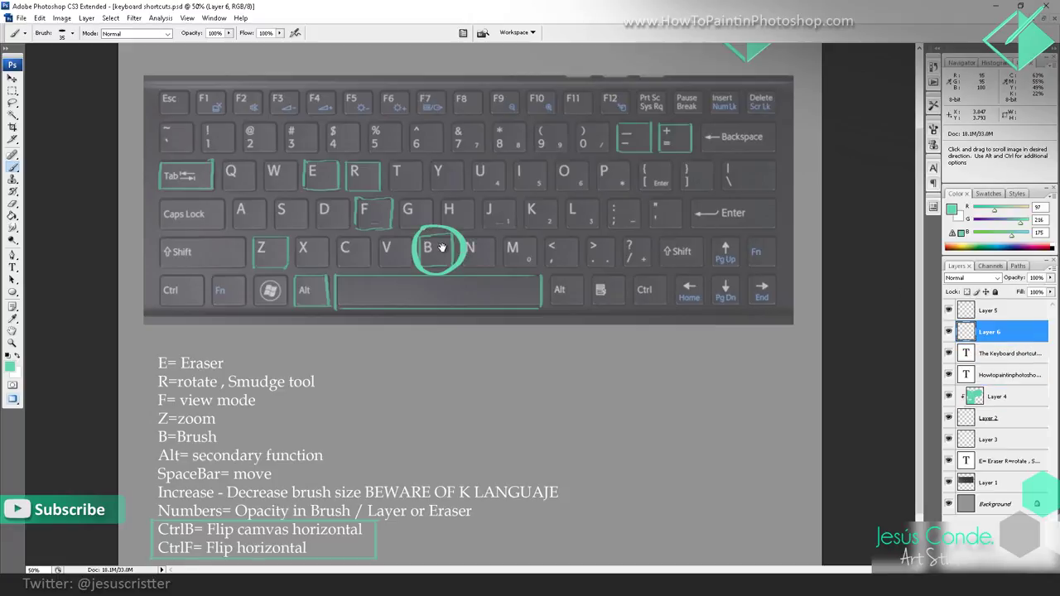
scroll(445, 339, down, 1)
mouse_move(439, 338)
mouse_down()
mouse_move(427, 374)
mouse_move(489, 328)
mouse_move(520, 334)
mouse_move(553, 364)
mouse_up()
key(ctrl+z)
mouse_move(550, 311)
mouse_down()
mouse_move(526, 370)
mouse_move(594, 359)
mouse_move(647, 377)
mouse_up()
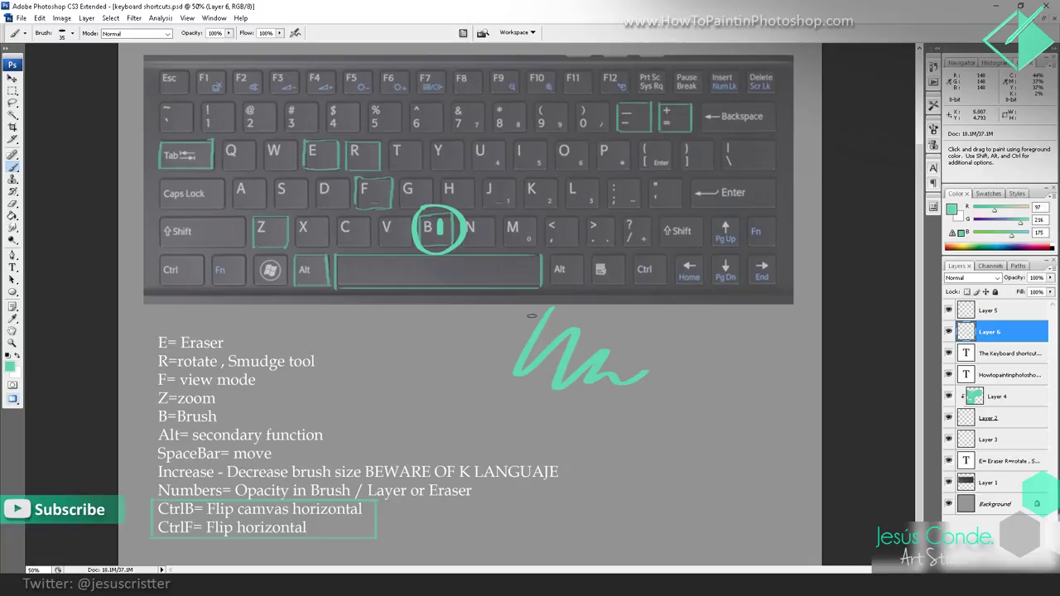
drag(553, 313, 524, 317)
Step: Circle the E key in green with the Brush tool
key(e)
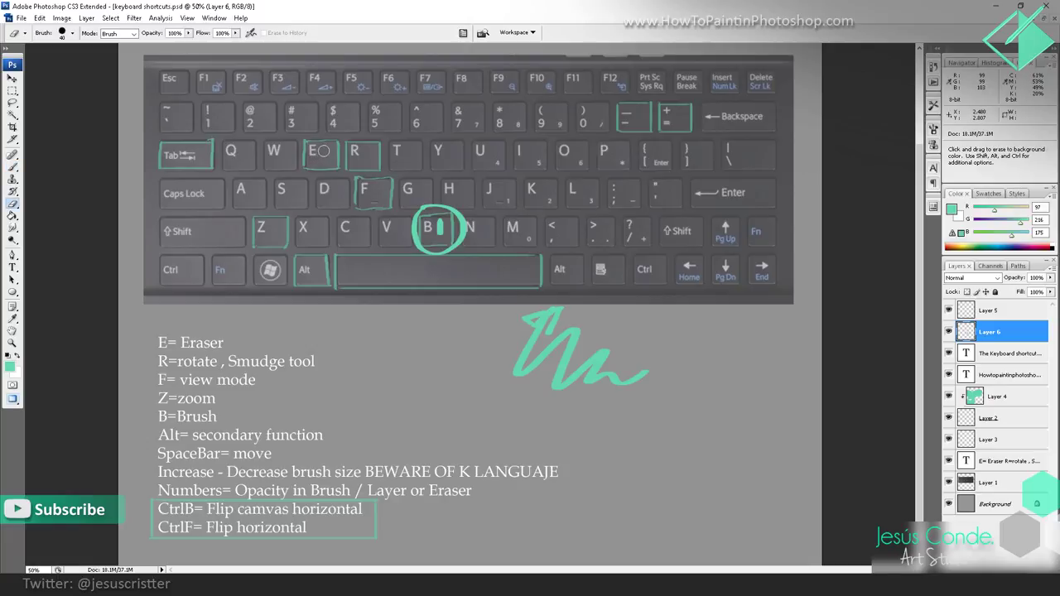
key(b)
mouse_move(320, 137)
mouse_down()
mouse_move(316, 168)
mouse_move(323, 139)
mouse_up()
Step: Erase part of the green scribble and paint new zigzag strokes over it with the brush
key(e)
mouse_move(531, 335)
mouse_down()
mouse_move(567, 349)
mouse_move(595, 398)
mouse_up()
mouse_move(544, 354)
mouse_down()
mouse_move(537, 329)
mouse_move(530, 353)
mouse_up()
key(b)
mouse_move(530, 315)
mouse_down()
mouse_move(605, 381)
mouse_move(650, 361)
mouse_up()
Step: Strike through the "E= Eraser" and "B=Brush" lines of the shortcut list in green
drag(328, 311, 327, 305)
drag(157, 336, 225, 336)
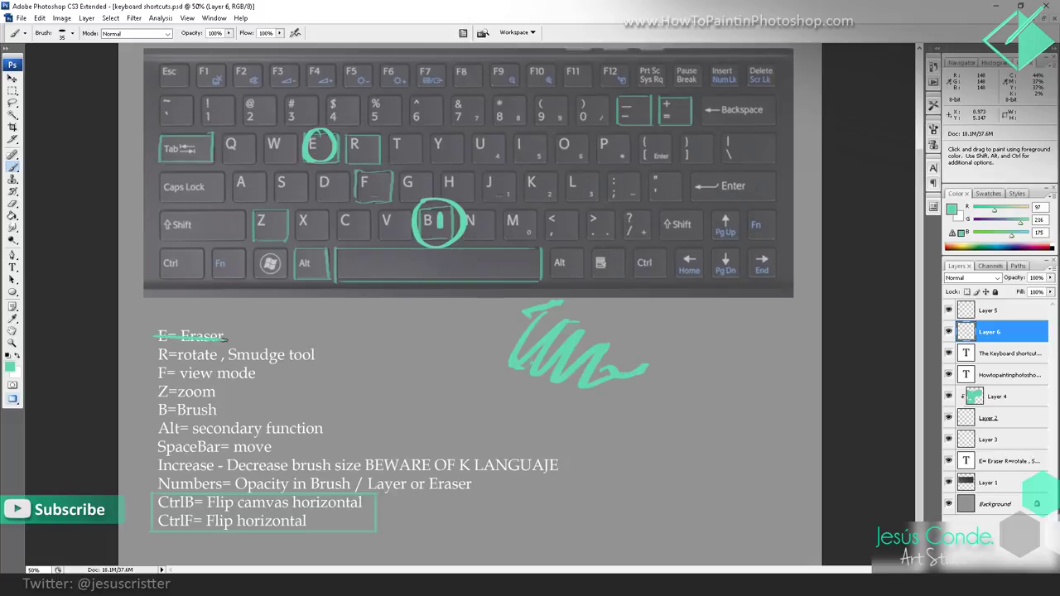
drag(154, 410, 217, 409)
Step: Zoom in and out with the Zoom tool to view the whole canvas and the keyboard up close
key(z)
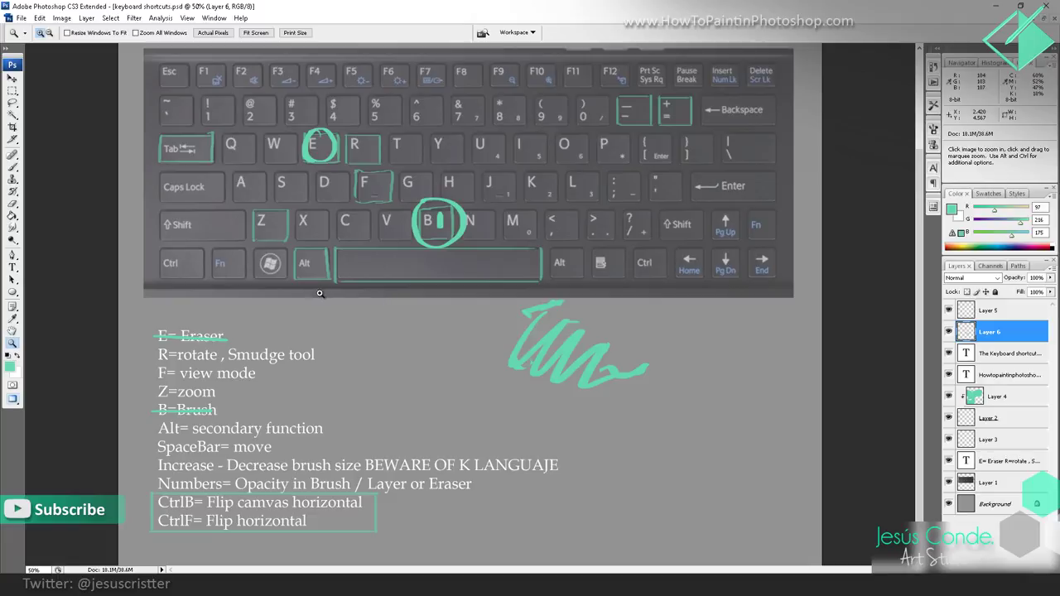
click(370, 316)
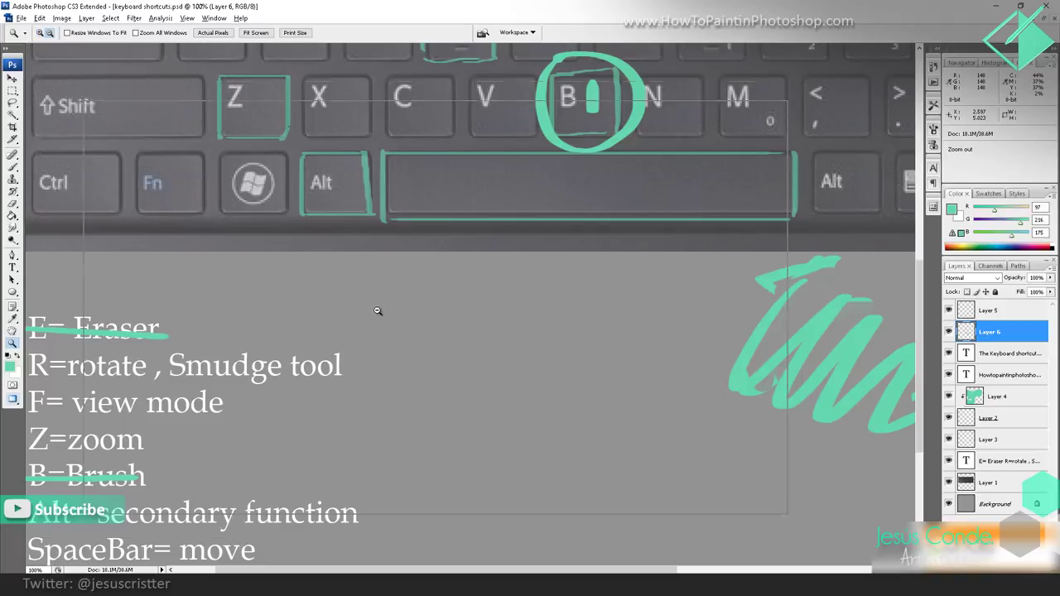
alt+click(374, 311)
alt+click(374, 310)
alt+click(374, 309)
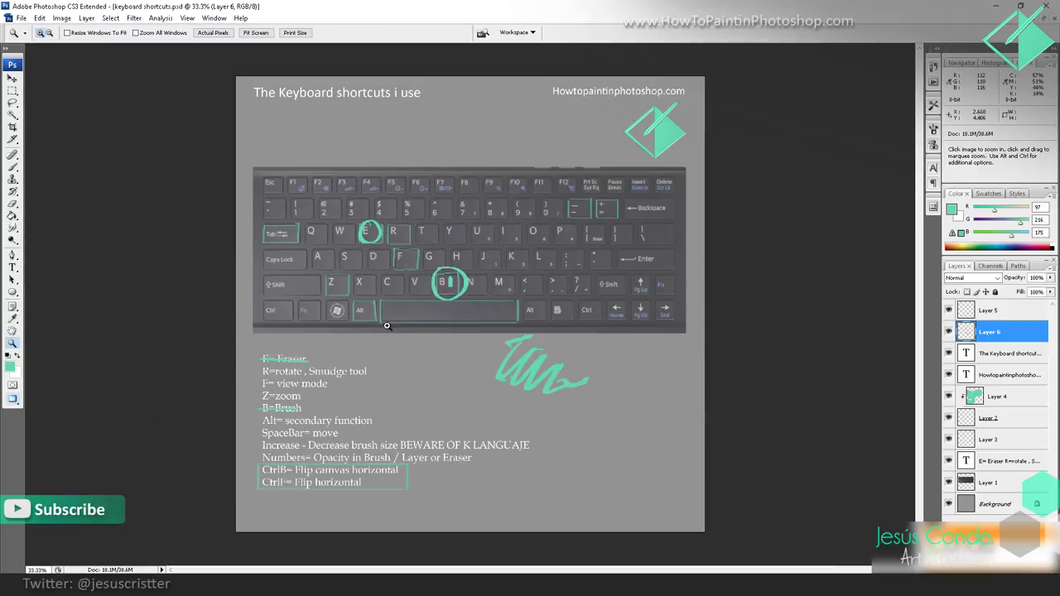
click(374, 313)
click(372, 319)
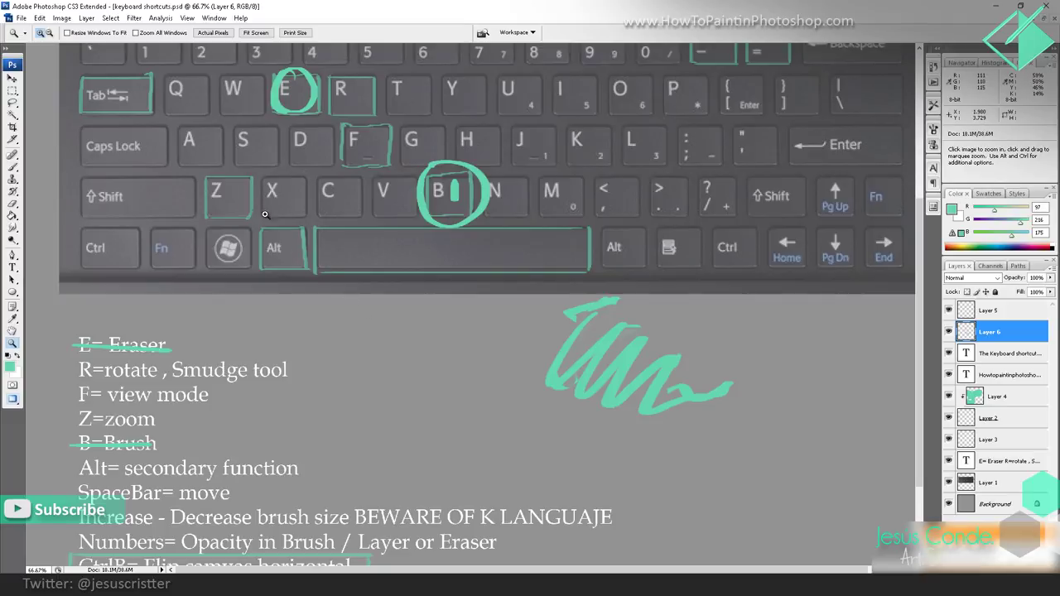
click(371, 305)
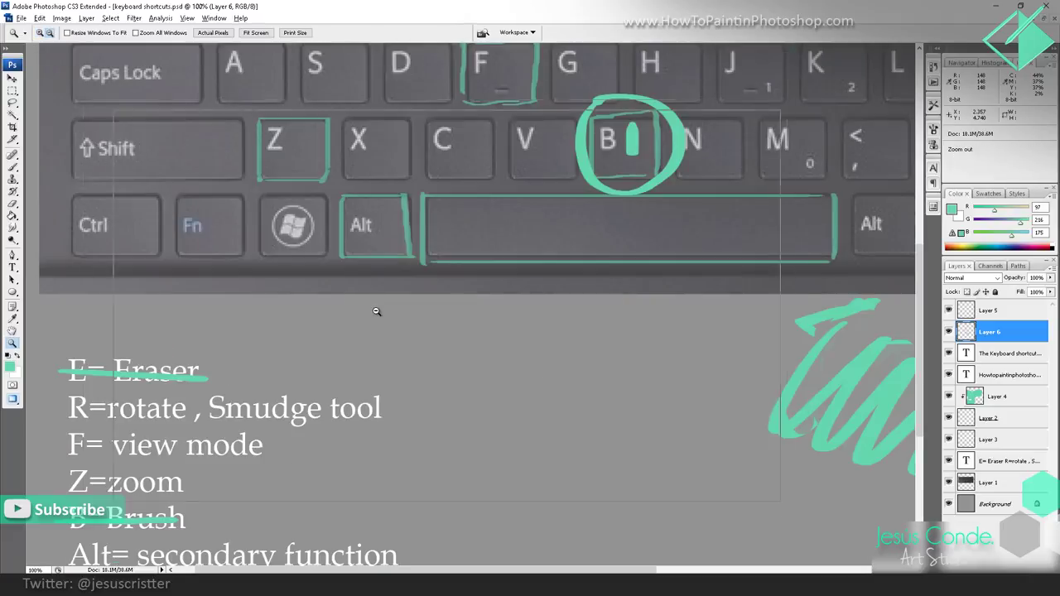
alt+click(371, 304)
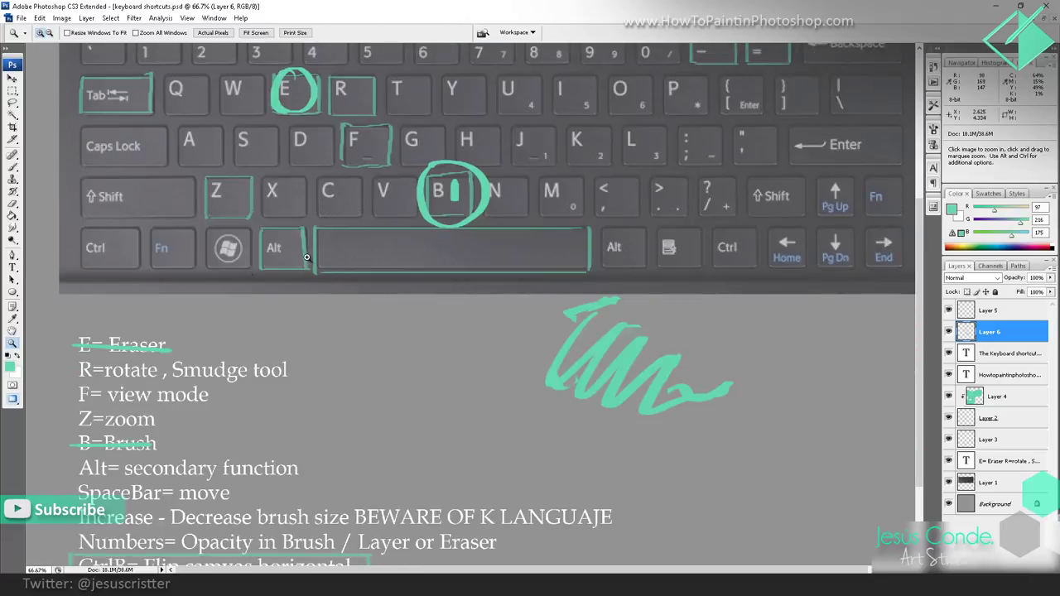
Step: Strike through the "Z=zoom" line of the shortcut list in green
key(b)
scroll(132, 373, down, 1)
drag(91, 391, 154, 391)
key(space)
drag(448, 311, 425, 315)
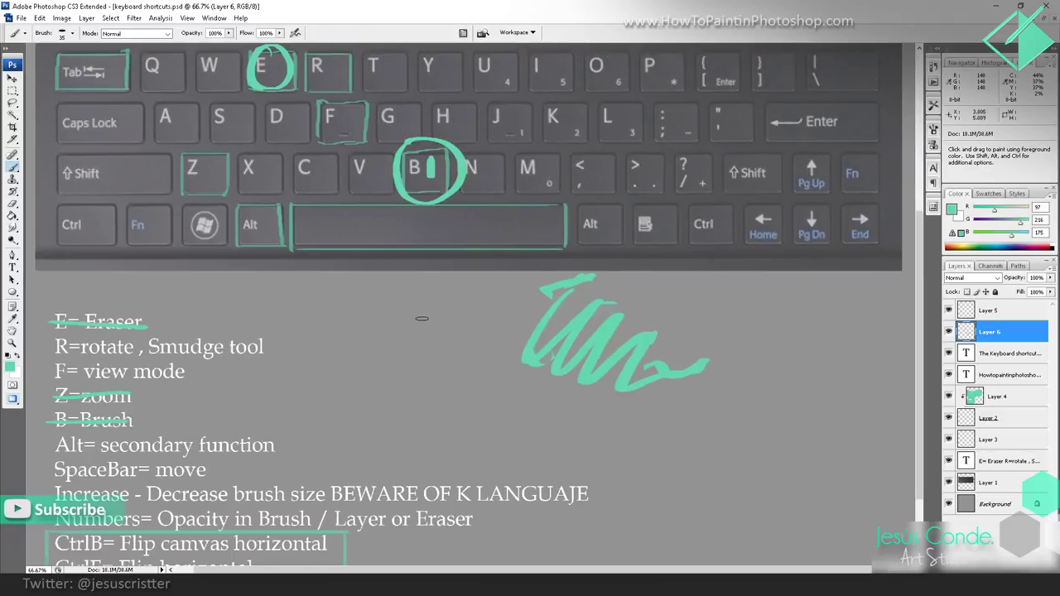
Step: Add small green strokes on the circled B key and outline the I key in green
drag(413, 175, 428, 194)
key(alt)
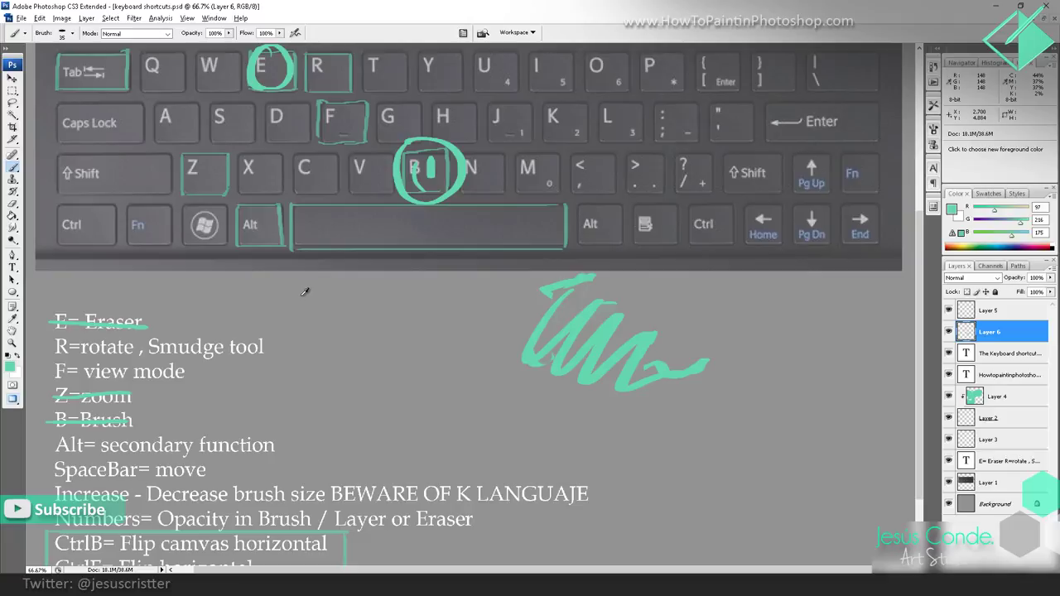
drag(414, 239, 389, 373)
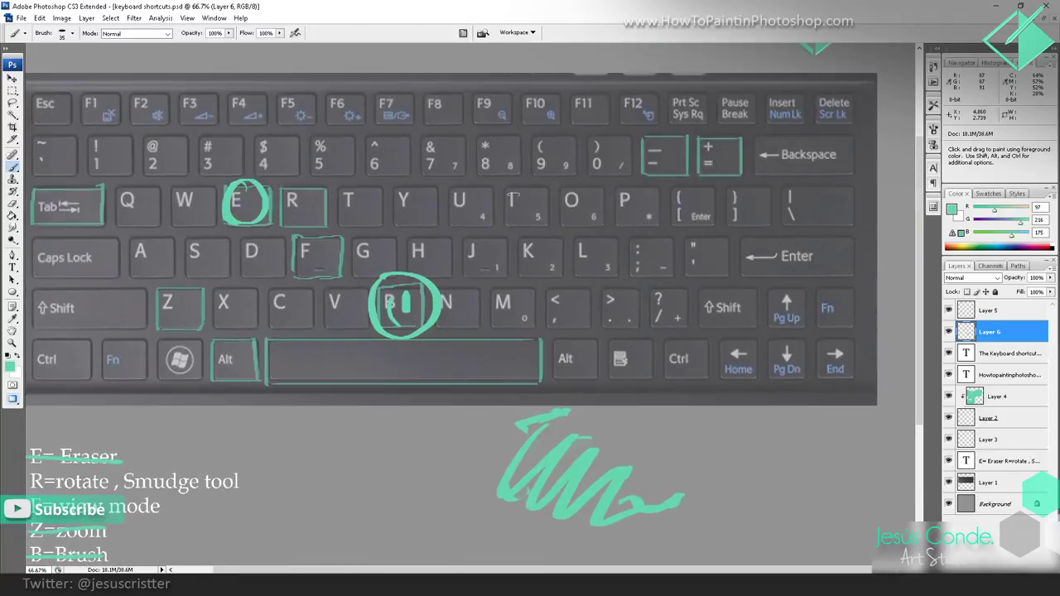
mouse_move(504, 190)
mouse_down()
mouse_move(507, 226)
mouse_move(543, 225)
mouse_move(502, 188)
mouse_move(553, 175)
mouse_move(560, 164)
mouse_up()
mouse_move(419, 299)
mouse_down()
mouse_move(398, 345)
mouse_move(280, 385)
mouse_move(335, 355)
mouse_move(278, 371)
mouse_move(357, 370)
mouse_move(414, 324)
mouse_up()
Step: Switch from the Eraser back to the Brush and paint more green zigzags over the scribble
key(e)
drag(535, 317, 520, 276)
key(b)
mouse_move(590, 365)
mouse_down()
mouse_move(617, 360)
mouse_move(650, 359)
mouse_up()
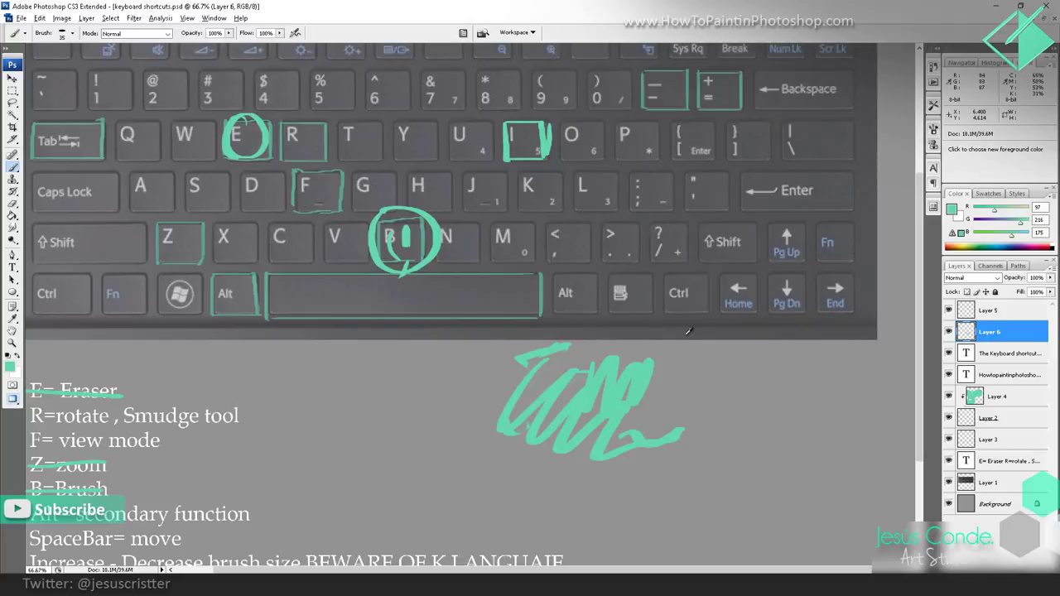
Step: Paint scribbles in dark grey and blue sampled from the keyboard picture, and pick the dark grey again as the foreground colour
alt+click(687, 331)
mouse_move(679, 355)
mouse_down()
mouse_move(732, 387)
mouse_move(766, 377)
mouse_up()
alt+click(748, 300)
mouse_move(703, 407)
mouse_down()
mouse_move(768, 414)
mouse_move(760, 379)
mouse_move(805, 379)
mouse_up()
alt+click(745, 377)
mouse_move(484, 259)
mouse_down()
mouse_move(501, 265)
mouse_move(523, 201)
mouse_move(507, 206)
mouse_up()
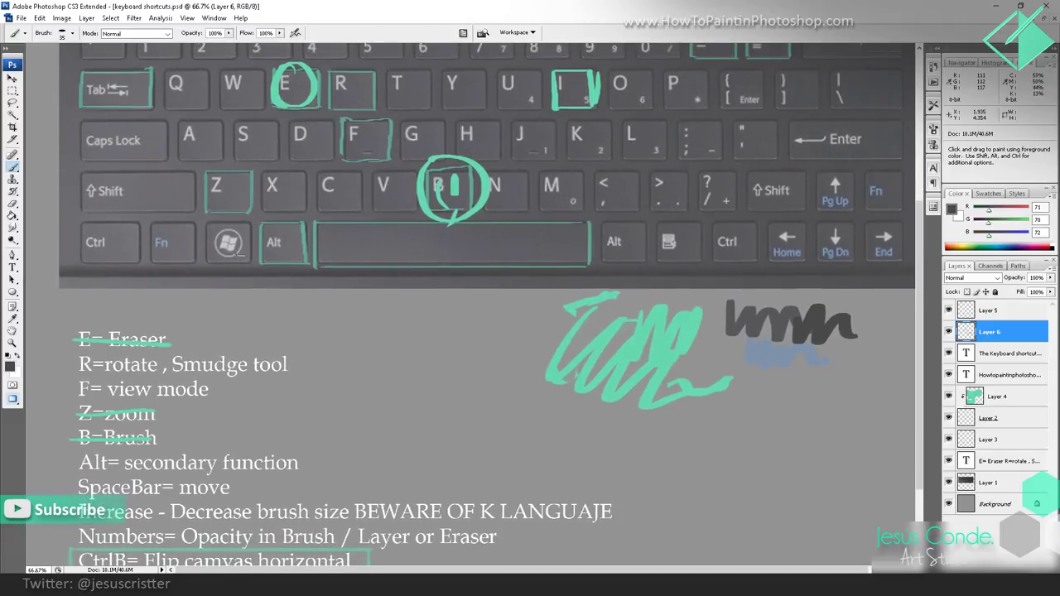
Step: Smudge the lower part of the green scribble sideways with the Smudge tool at brush size 35
scroll(270, 306, down, 2)
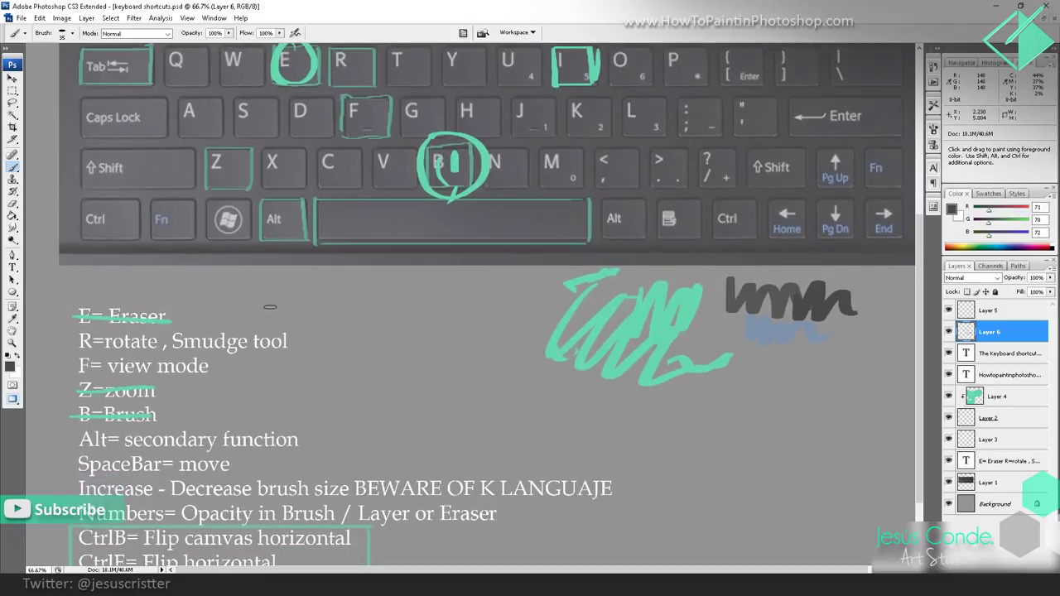
drag(333, 291, 372, 383)
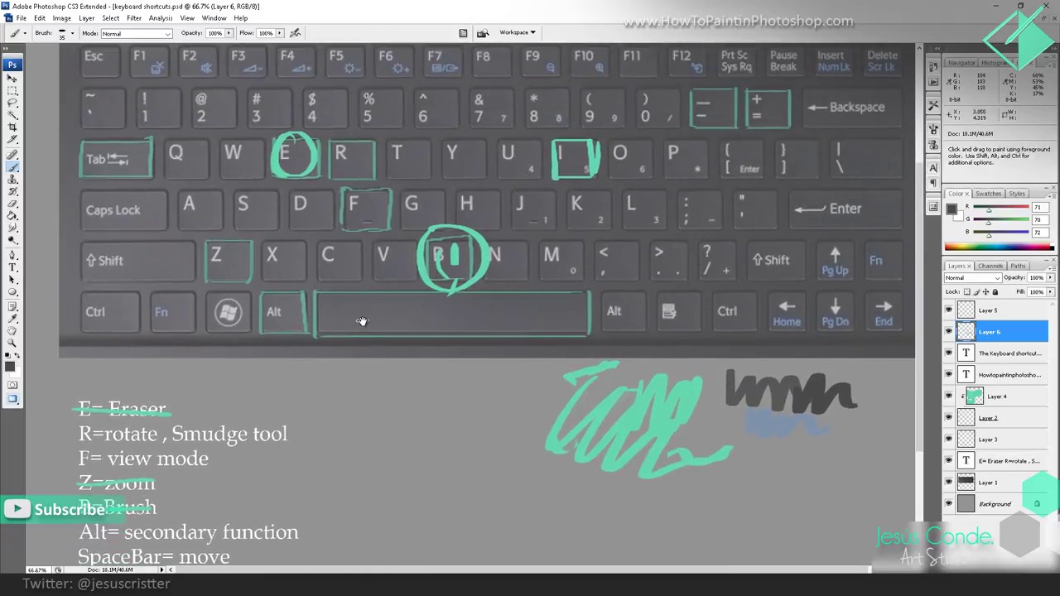
drag(361, 320, 348, 299)
key(r)
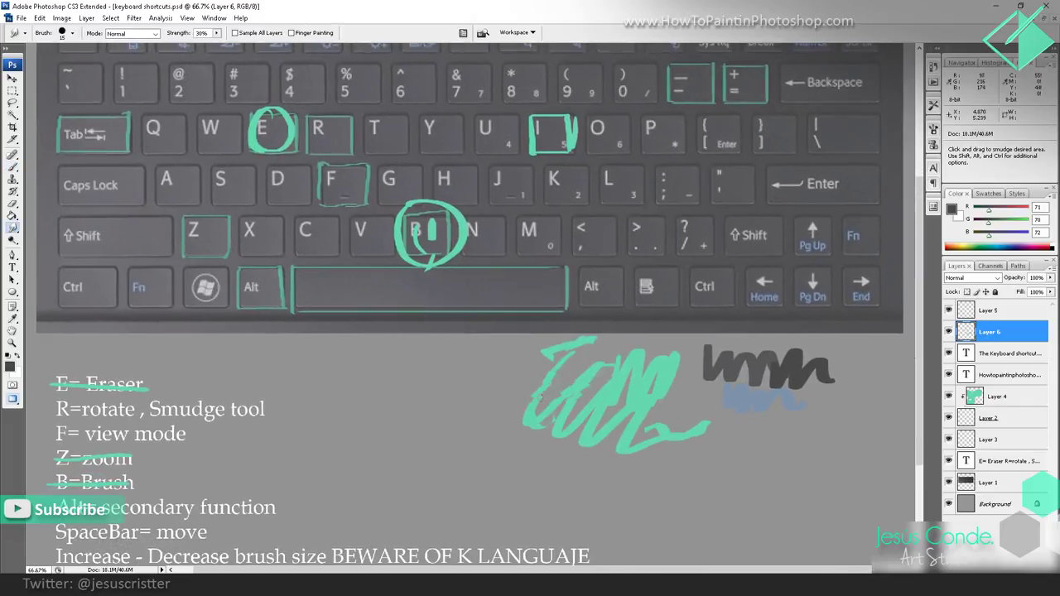
key(bracketright)
key(bracketright)
key(bracketright)
mouse_move(589, 374)
mouse_down()
mouse_move(487, 418)
mouse_move(538, 424)
mouse_move(593, 405)
mouse_move(512, 412)
mouse_move(579, 395)
mouse_up()
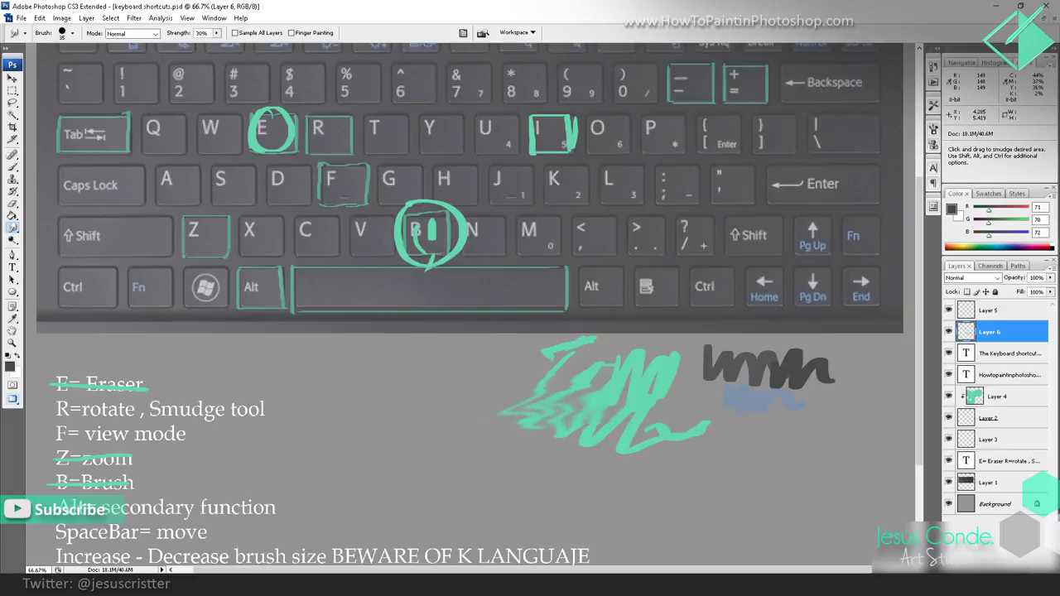
Step: Smudge the middle of the green scribble at 100% strength, and set the Smudge strength to 80%
key(space)
drag(479, 419, 480, 396)
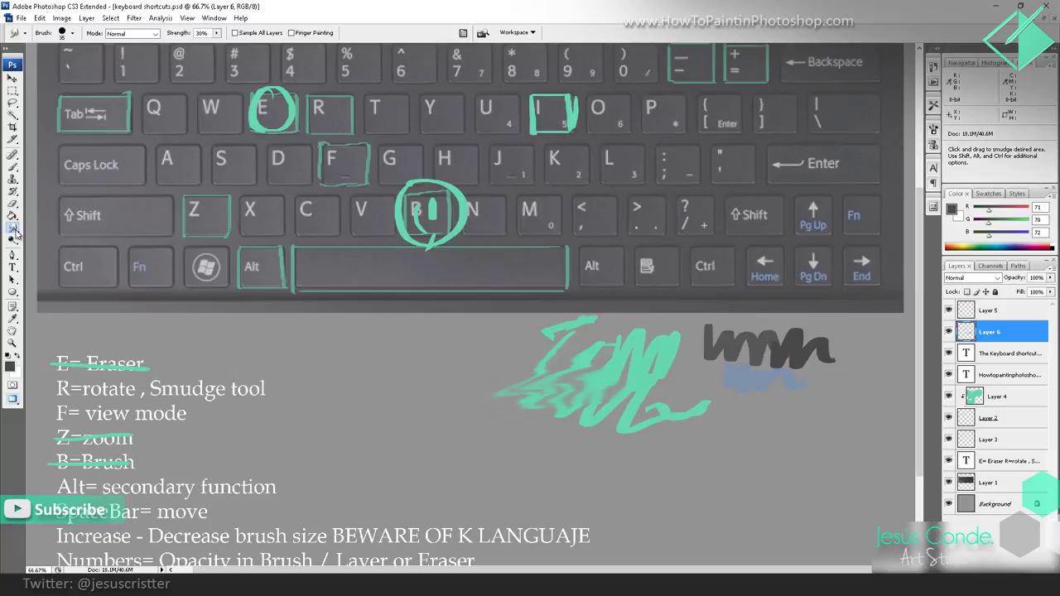
drag(14, 234, 49, 248)
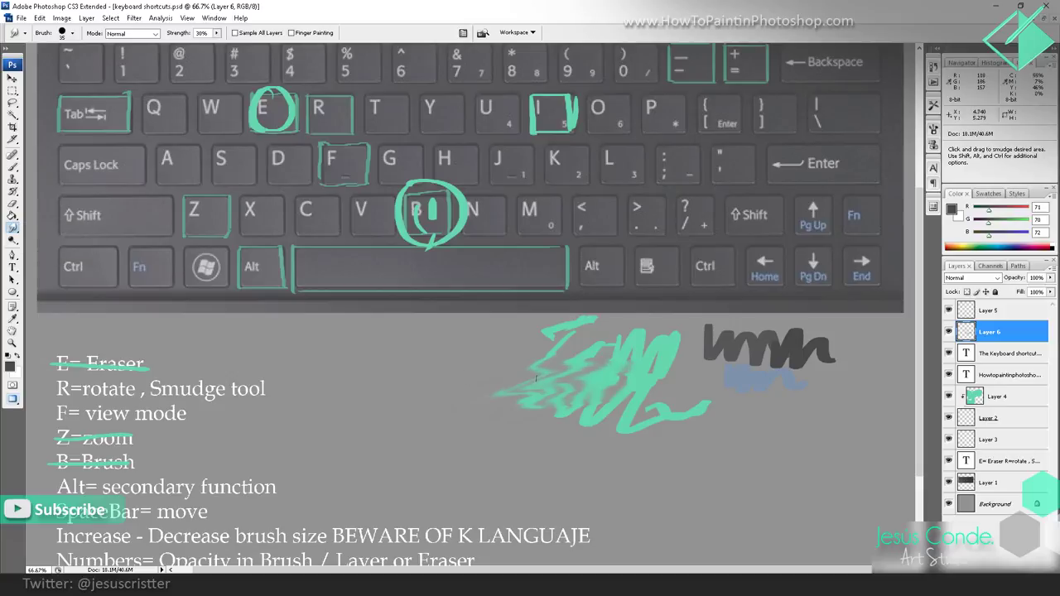
key(0)
mouse_move(571, 373)
mouse_down()
mouse_move(619, 376)
mouse_move(605, 390)
mouse_move(559, 373)
mouse_move(534, 377)
mouse_move(570, 370)
mouse_move(541, 411)
mouse_move(613, 409)
mouse_move(549, 390)
mouse_move(507, 394)
mouse_move(578, 389)
mouse_move(609, 409)
mouse_move(619, 394)
mouse_move(571, 405)
mouse_move(540, 397)
mouse_move(563, 414)
mouse_move(617, 379)
mouse_up()
key(8)
Step: Sample the green from the scribble and cross out the "R=rotate , Smudge tool" line with the brush
key(b)
alt+click(623, 391)
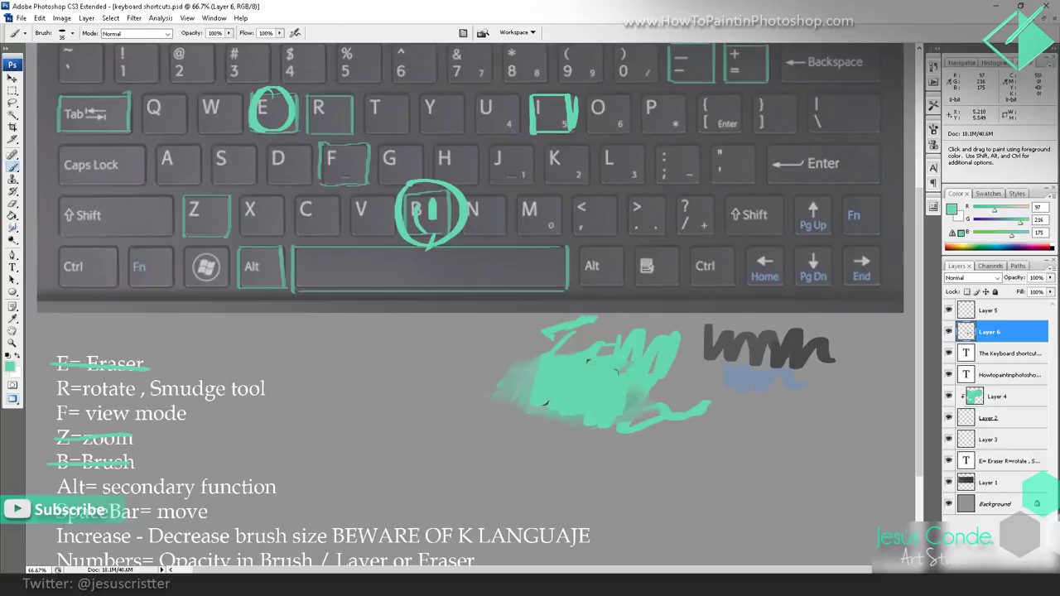
drag(388, 399, 399, 340)
drag(405, 280, 403, 393)
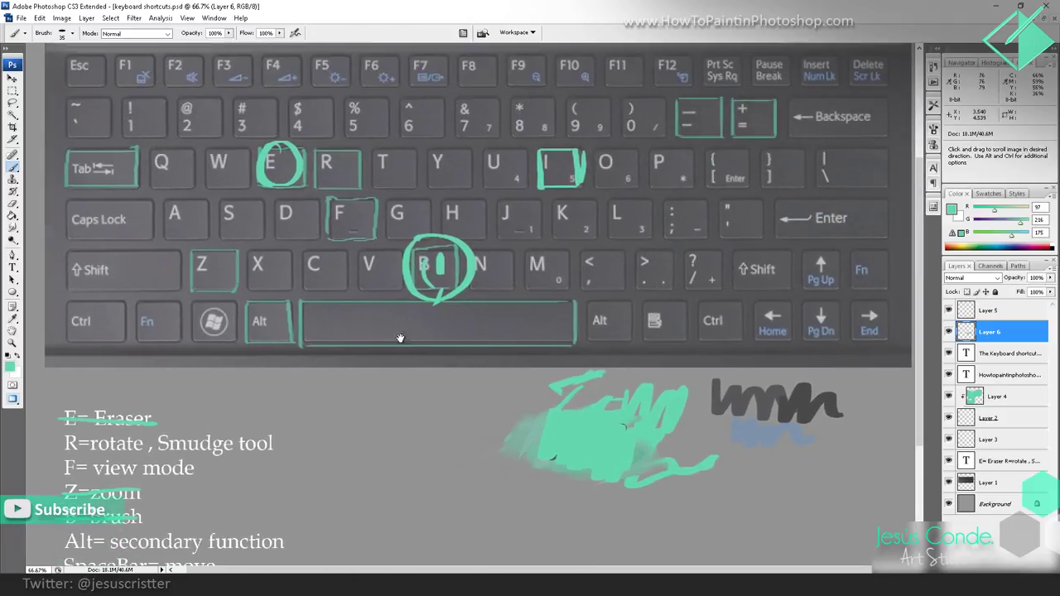
drag(273, 363, 284, 296)
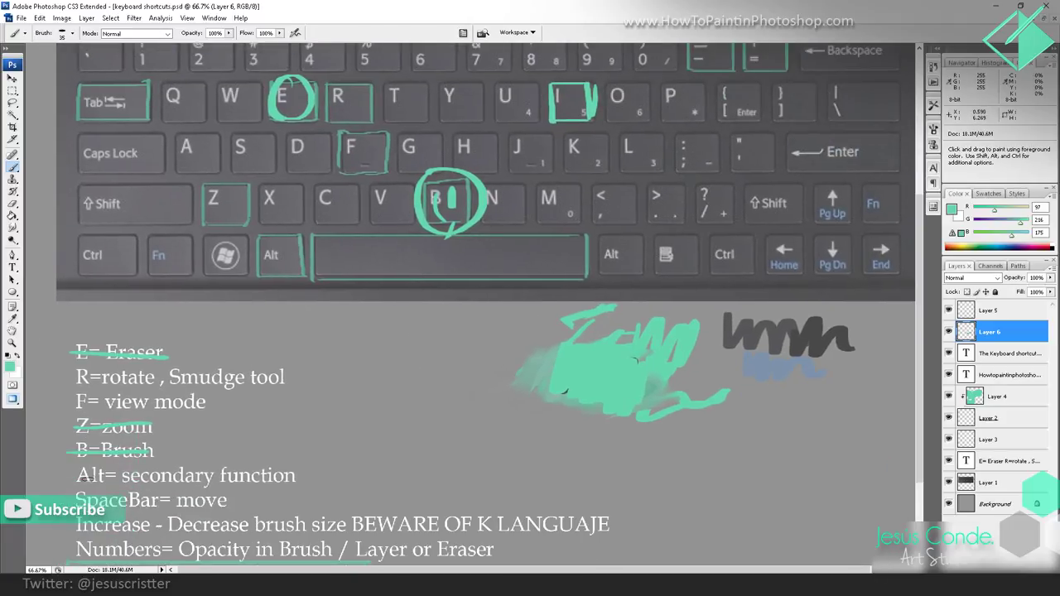
drag(74, 379, 302, 376)
Step: Circle the R and F keys in green
mouse_move(196, 375)
mouse_down()
mouse_move(189, 315)
mouse_move(168, 332)
mouse_move(166, 413)
mouse_up()
mouse_move(340, 178)
mouse_down()
mouse_move(370, 171)
mouse_move(344, 169)
mouse_up()
drag(328, 127, 351, 125)
mouse_move(436, 188)
mouse_down()
mouse_move(400, 241)
mouse_move(437, 238)
mouse_up()
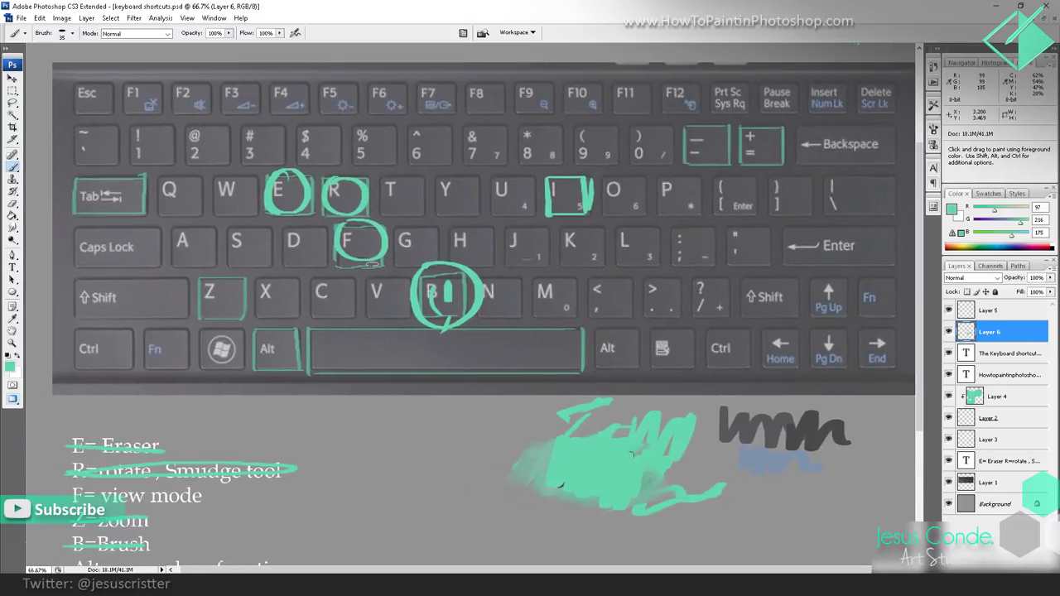
Step: Change the screen mode to floating document windows and move the keyboard shortcuts.psd window around the workspace
key(f)
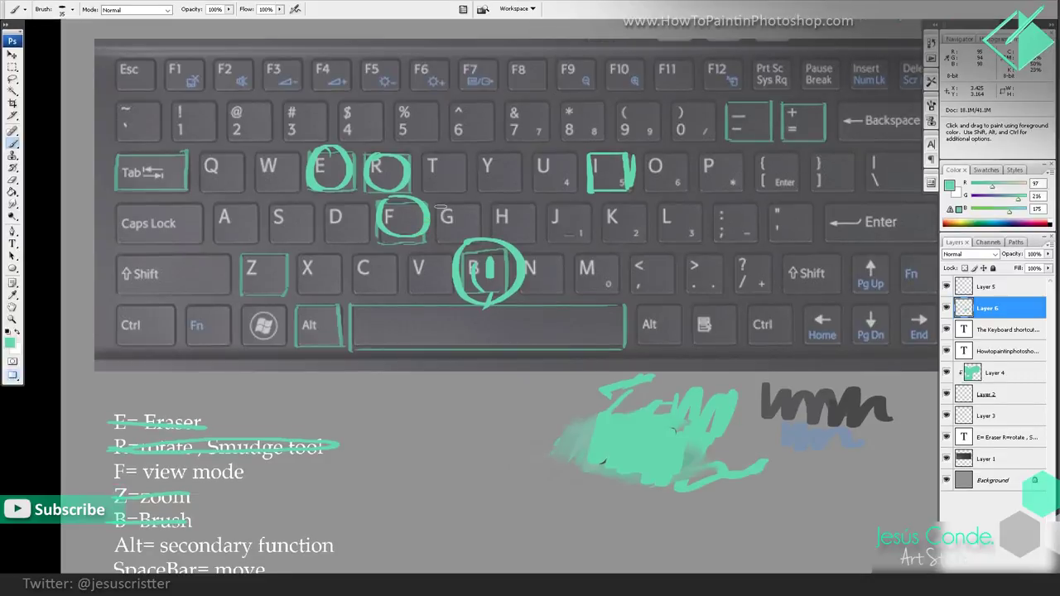
key(f)
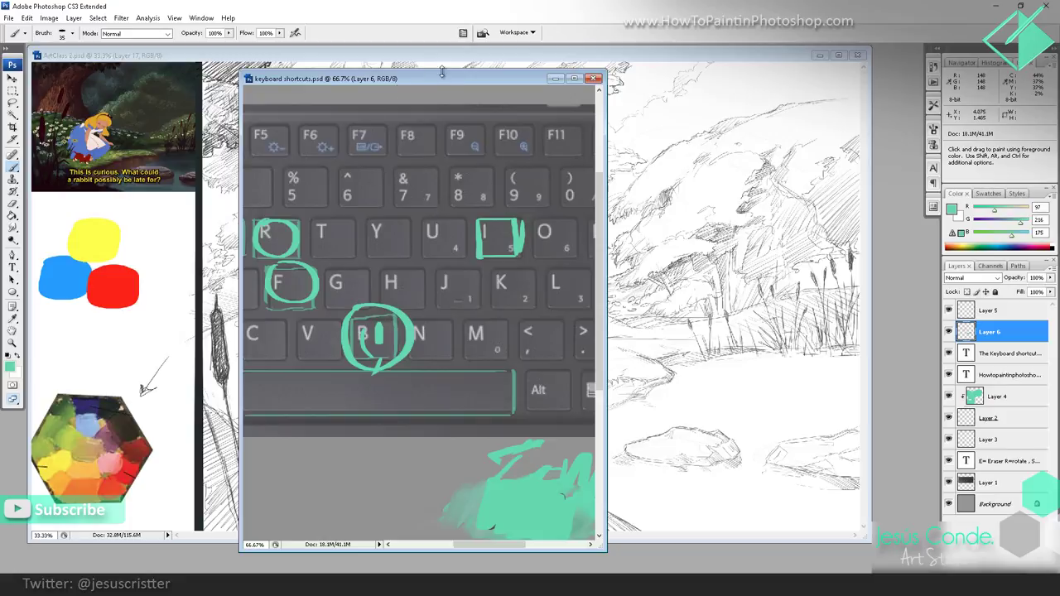
drag(433, 80, 513, 105)
click(448, 56)
drag(445, 60, 446, 188)
drag(448, 106, 275, 135)
drag(410, 95, 564, 98)
Step: Cycle the screen mode from floating windows to full screen without the menu bar
key(f)
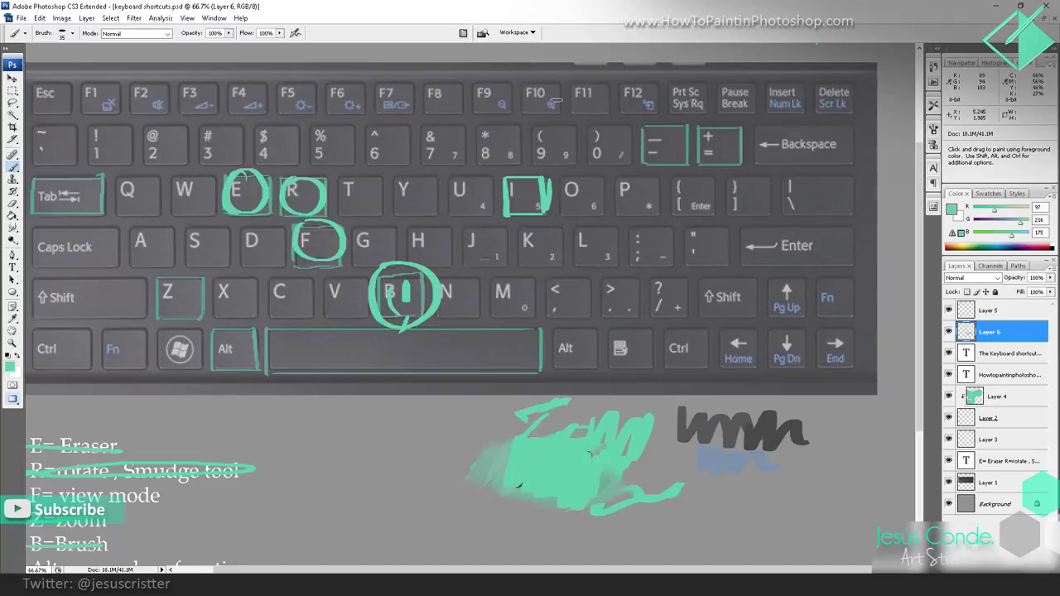
key(f)
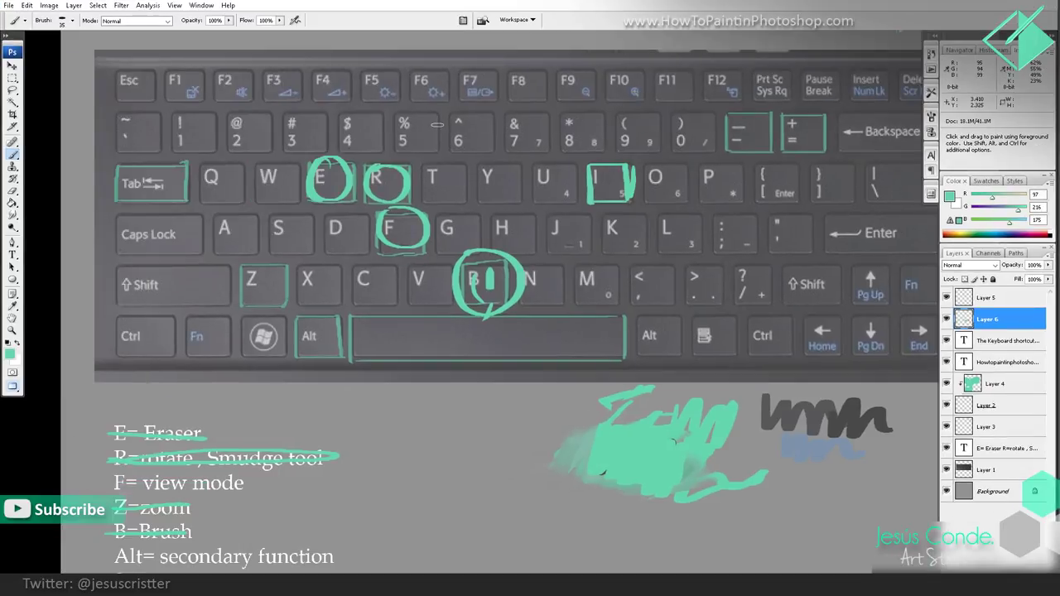
key(f)
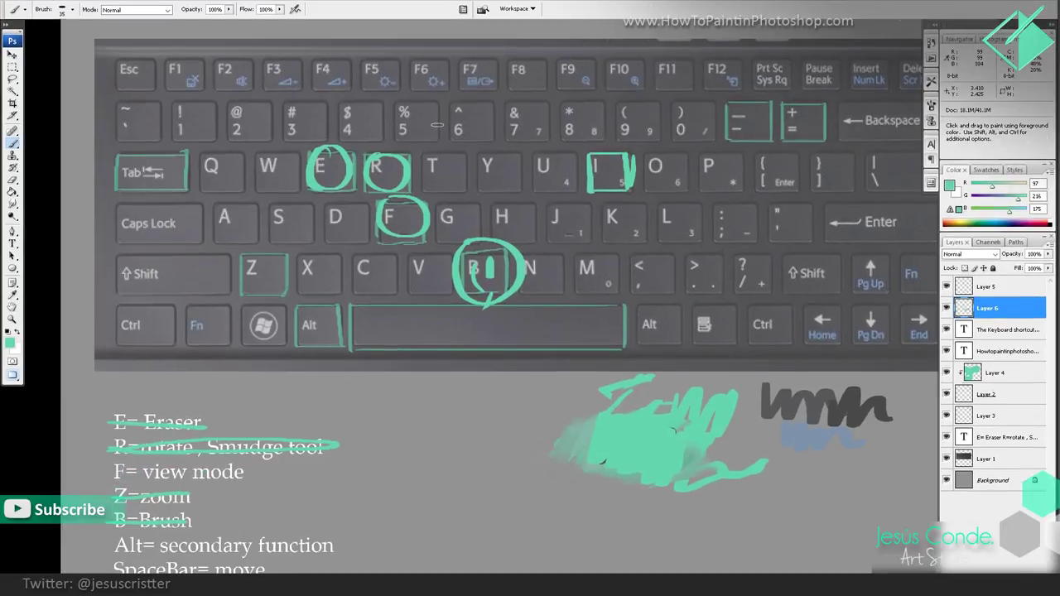
Step: Cycle repeatedly through the floating-window and full-screen modes, moving the keyboard shortcuts.psd window slightly while it floats
key(f)
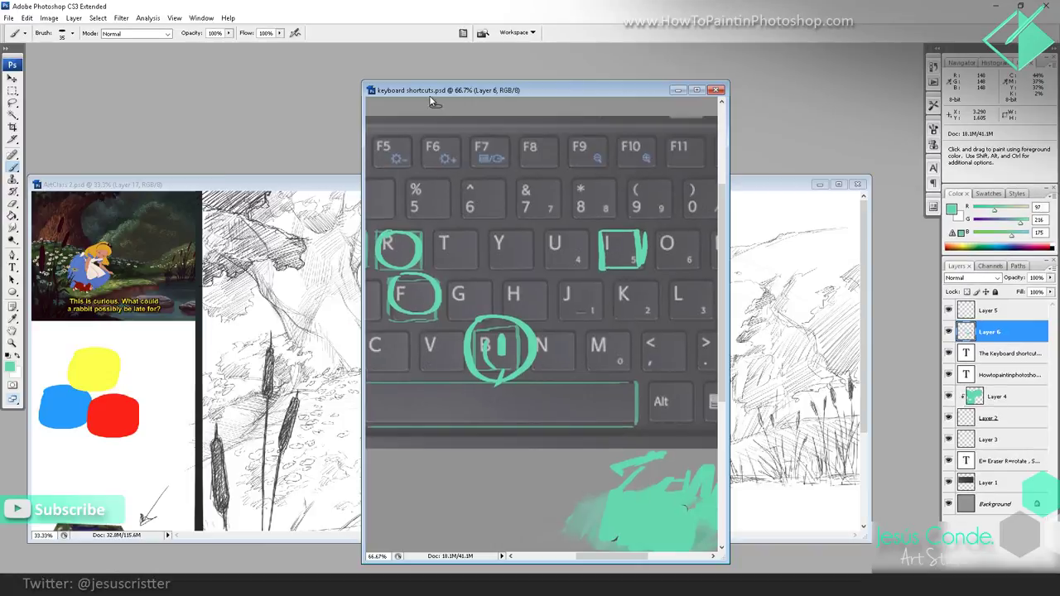
drag(456, 88, 415, 86)
key(f)
key(f)
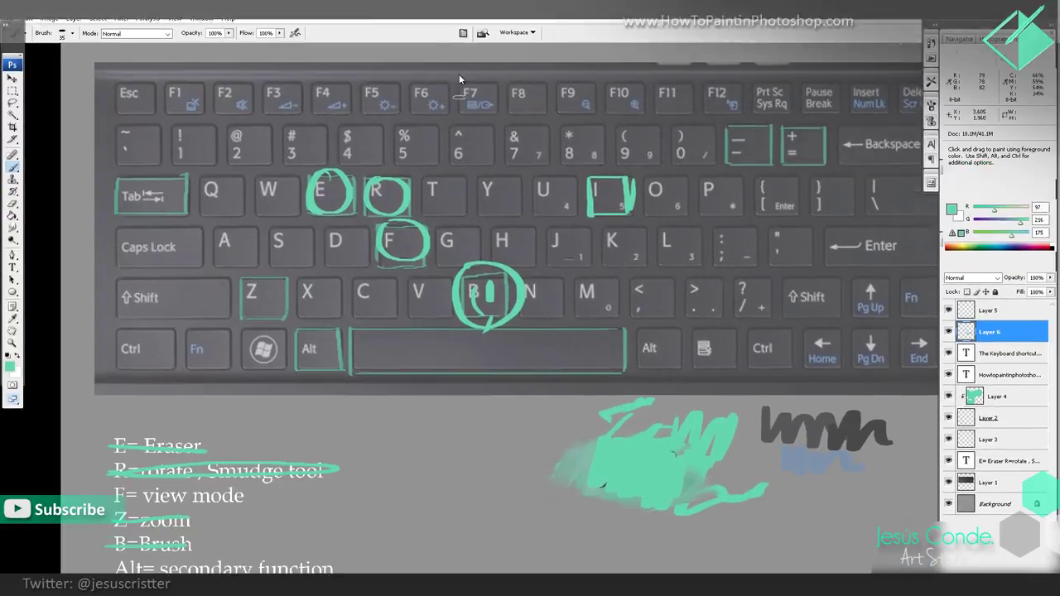
key(f)
key(f)
key(f)
key(f)
key(f)
key(f)
key(f)
key(f)
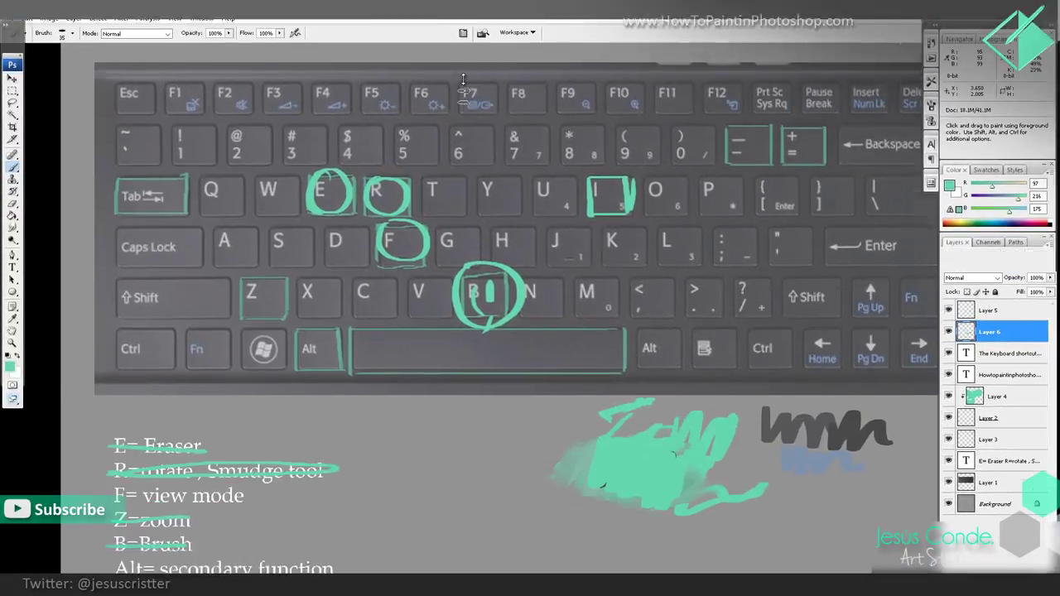
key(f)
key(f)
Step: Cross out the "F= view mode" line with a green brush stroke and cycle the screen mode again
mouse_move(364, 309)
mouse_down()
mouse_move(411, 232)
mouse_move(412, 196)
mouse_up()
mouse_move(89, 381)
mouse_down()
mouse_move(58, 391)
mouse_move(199, 387)
mouse_move(217, 379)
mouse_move(234, 321)
mouse_up()
drag(507, 242, 458, 371)
key(f)
key(f)
drag(496, 340, 374, 314)
Step: Zoom in, out and back in on the green scribble using the Zoom tool and its secondary function
key(z)
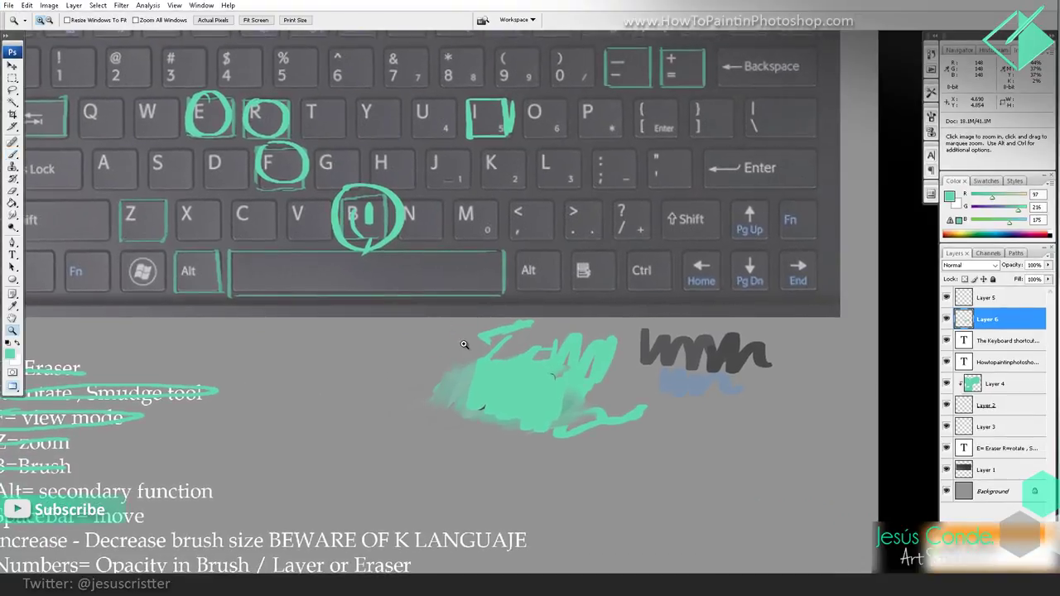
click(466, 347)
drag(455, 336, 399, 309)
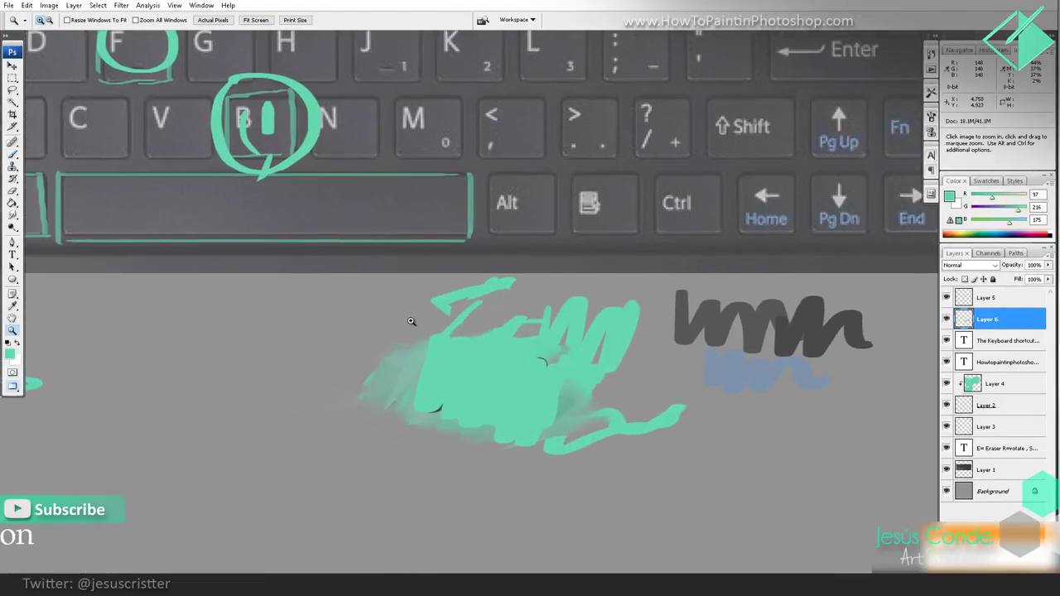
click(450, 307)
alt+click(455, 310)
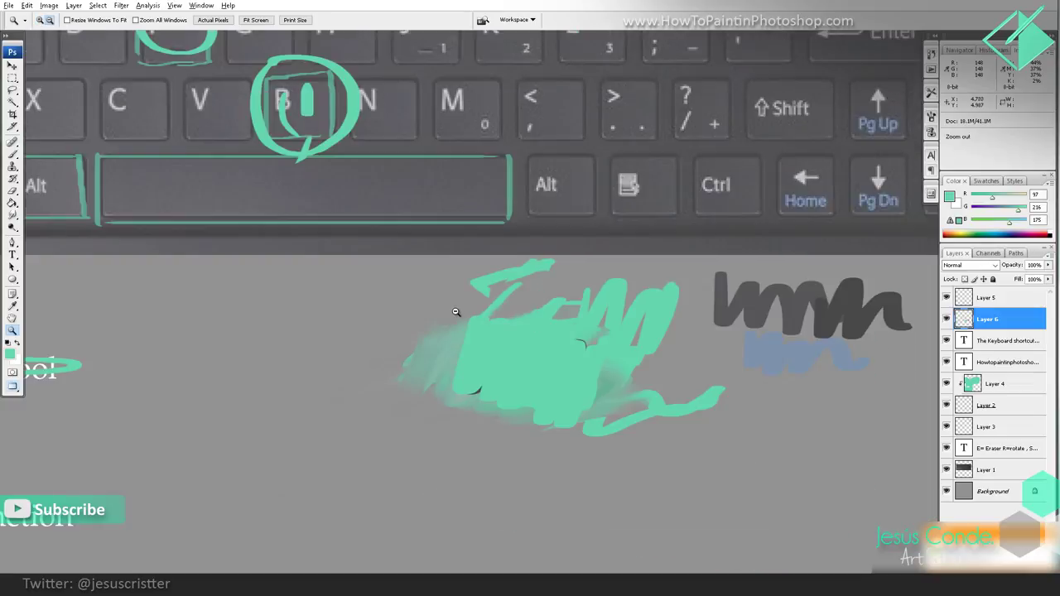
alt+click(451, 314)
click(456, 319)
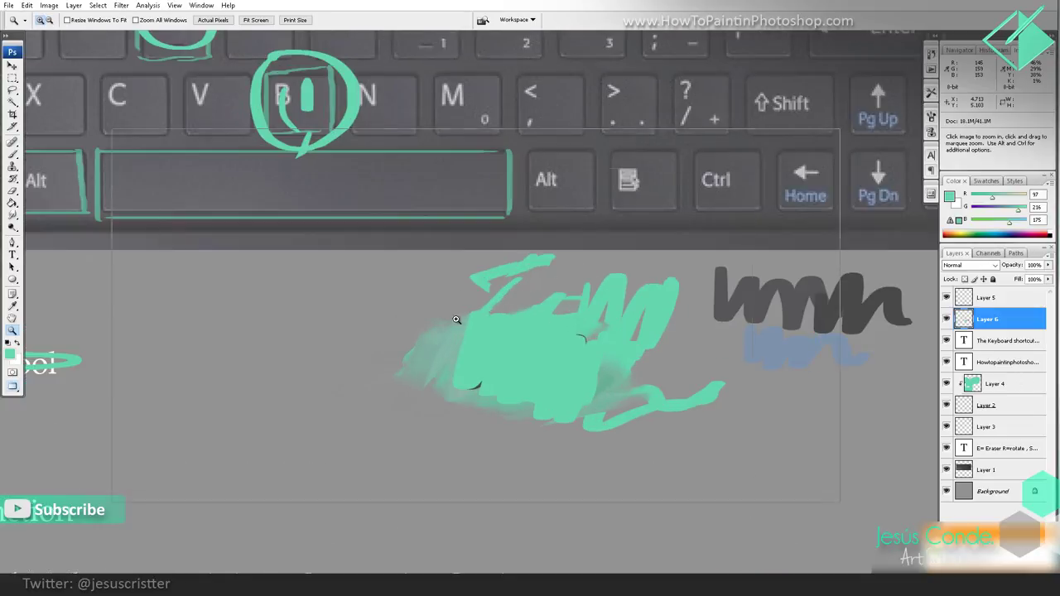
click(456, 319)
Step: Sample the dark gray from the neighbouring scribble and paint a dark zigzag over the upper part of the green scribble
key(b)
alt+click(721, 247)
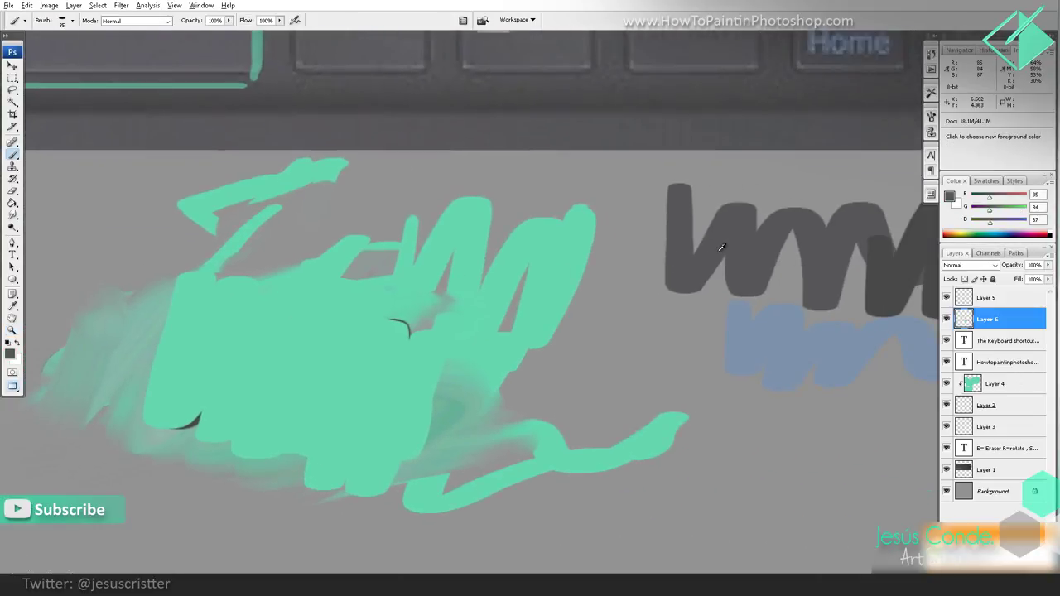
mouse_move(393, 181)
mouse_down()
mouse_move(401, 274)
mouse_move(554, 319)
mouse_move(552, 349)
mouse_up()
Step: Sample the light gray of the Ctrl key's lettering and paint a short zigzag below the dark one on the green scribble
key(z)
alt+click(514, 290)
drag(397, 285, 608, 295)
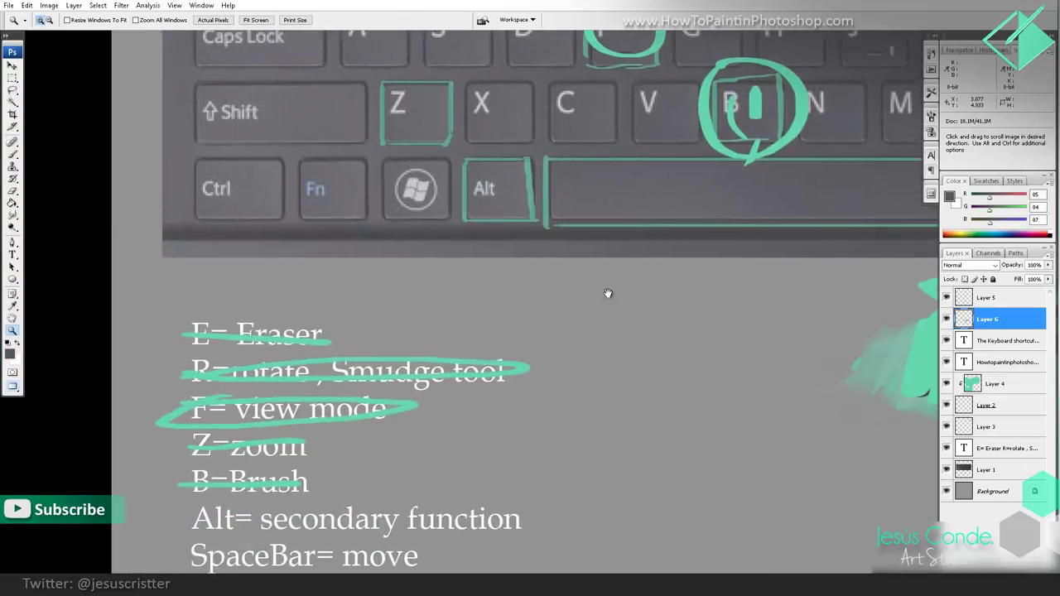
key(b)
alt+click(209, 192)
drag(534, 303, 329, 279)
drag(737, 272, 305, 244)
mouse_move(488, 311)
mouse_down()
mouse_move(536, 310)
mouse_move(560, 343)
mouse_up()
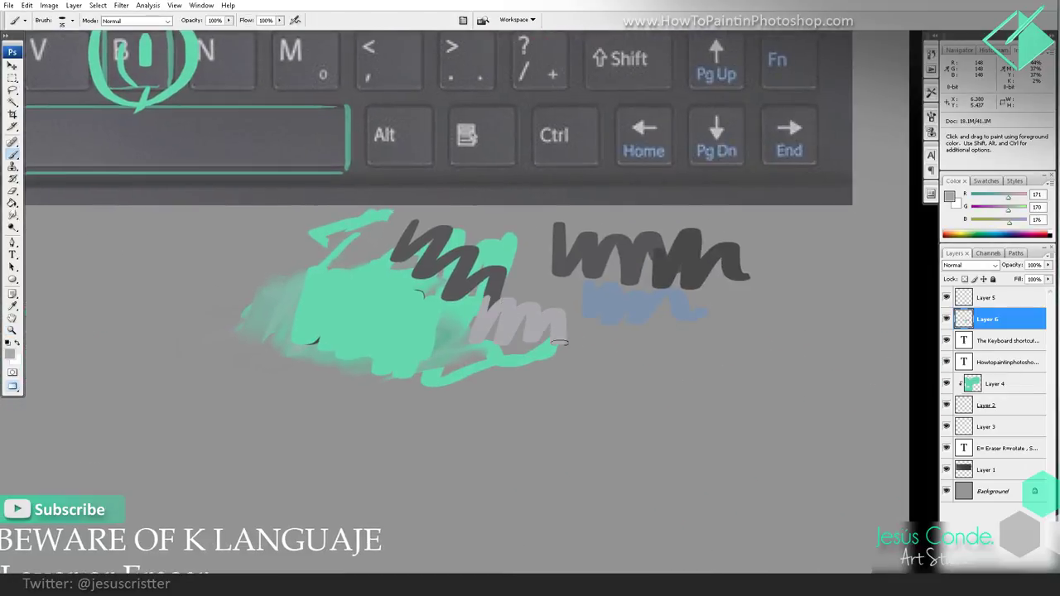
Step: Sample the blue from the blue scribble and paint a blue zigzag across the dark and green strokes
mouse_move(509, 277)
mouse_down()
mouse_move(526, 293)
mouse_move(553, 280)
mouse_up()
mouse_move(383, 295)
mouse_down()
mouse_move(624, 283)
mouse_move(591, 293)
mouse_move(523, 276)
mouse_move(525, 332)
mouse_move(549, 311)
mouse_up()
key(z)
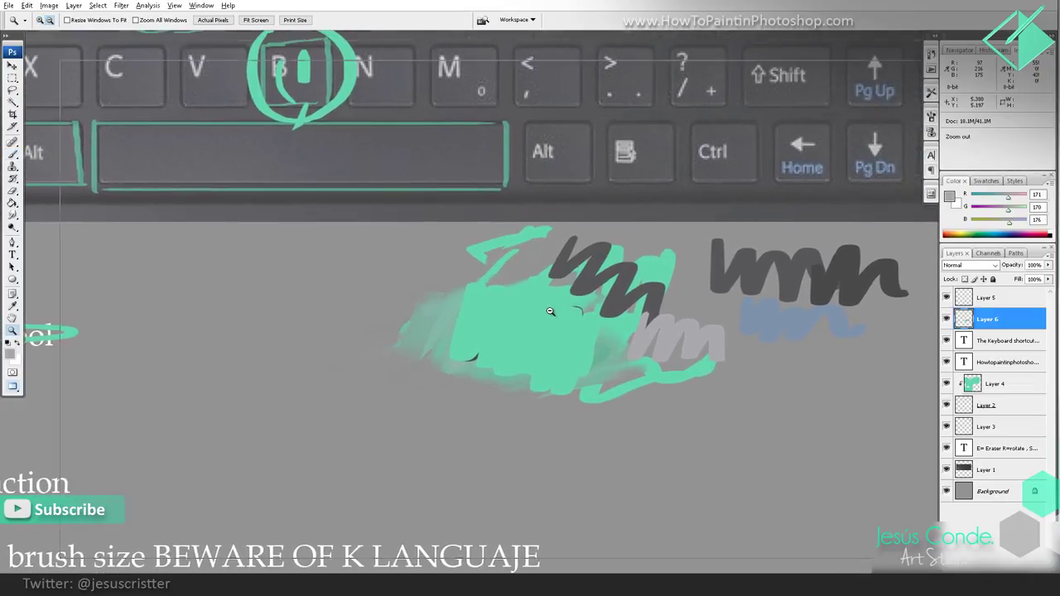
alt+click(550, 308)
click(550, 304)
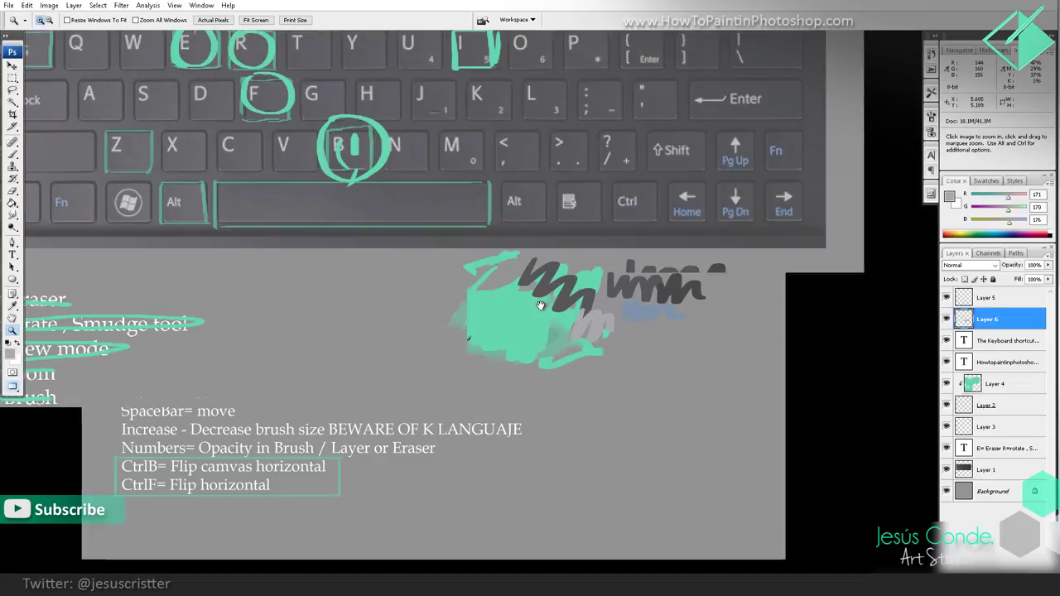
key(b)
key(alt)
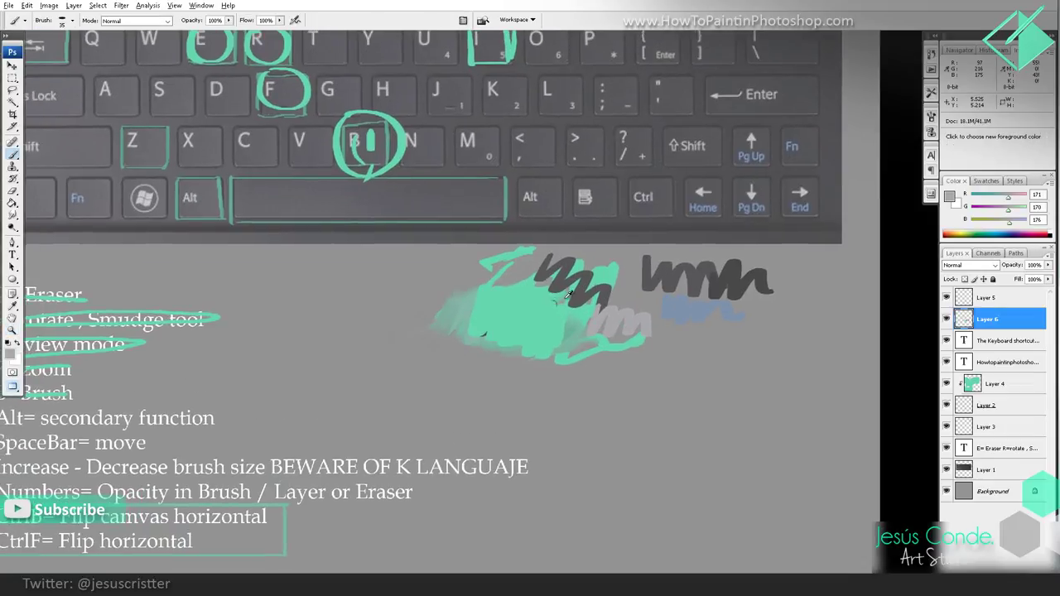
alt+click(687, 304)
mouse_move(654, 285)
mouse_down()
mouse_move(636, 314)
mouse_move(641, 279)
mouse_move(619, 275)
mouse_move(609, 294)
mouse_move(616, 257)
mouse_move(583, 281)
mouse_move(527, 250)
mouse_move(537, 279)
mouse_move(598, 279)
mouse_up()
Step: Erase the smudged left and lower edges of the green scribble with the Eraser tool
key(space)
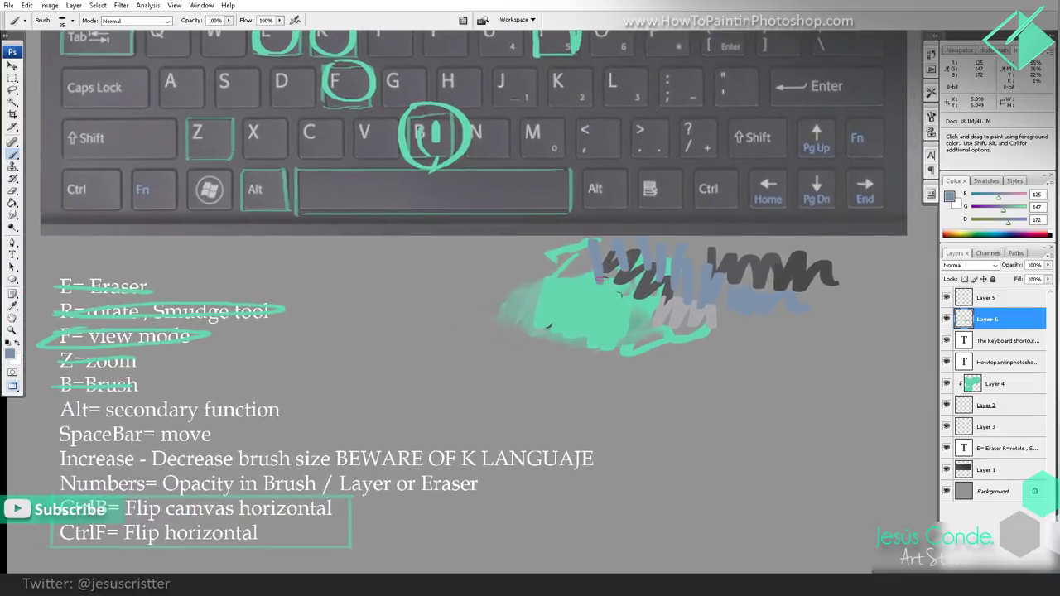
key(e)
mouse_move(506, 283)
mouse_down()
mouse_move(525, 323)
mouse_move(579, 339)
mouse_up()
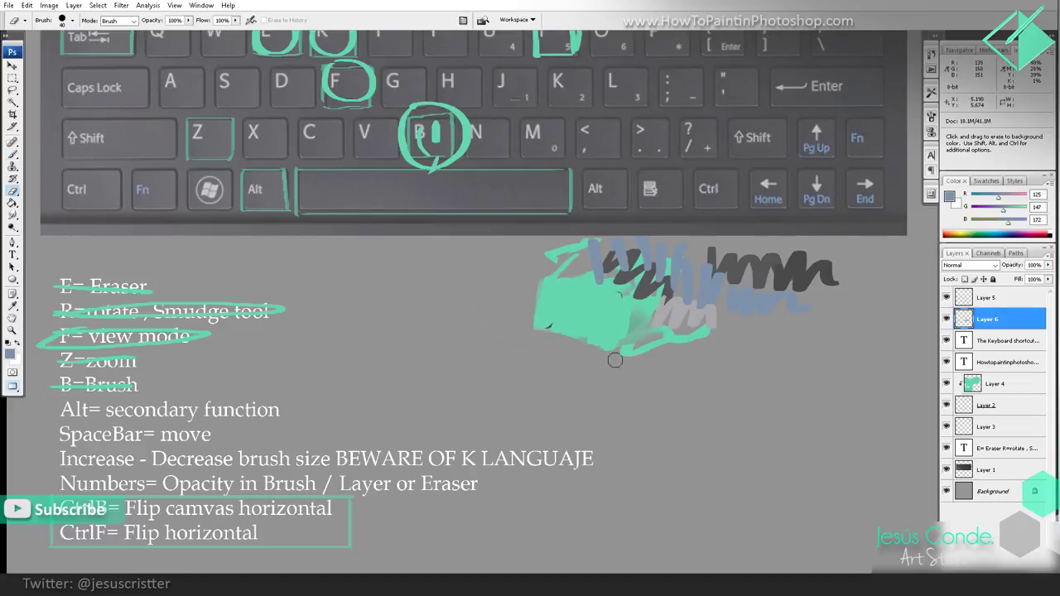
Step: Return to the Brush tool, sample green and blue from the scribbles, and paint a small blue mark beside the green shape
key(b)
key(space)
drag(492, 296, 581, 290)
alt+click(623, 286)
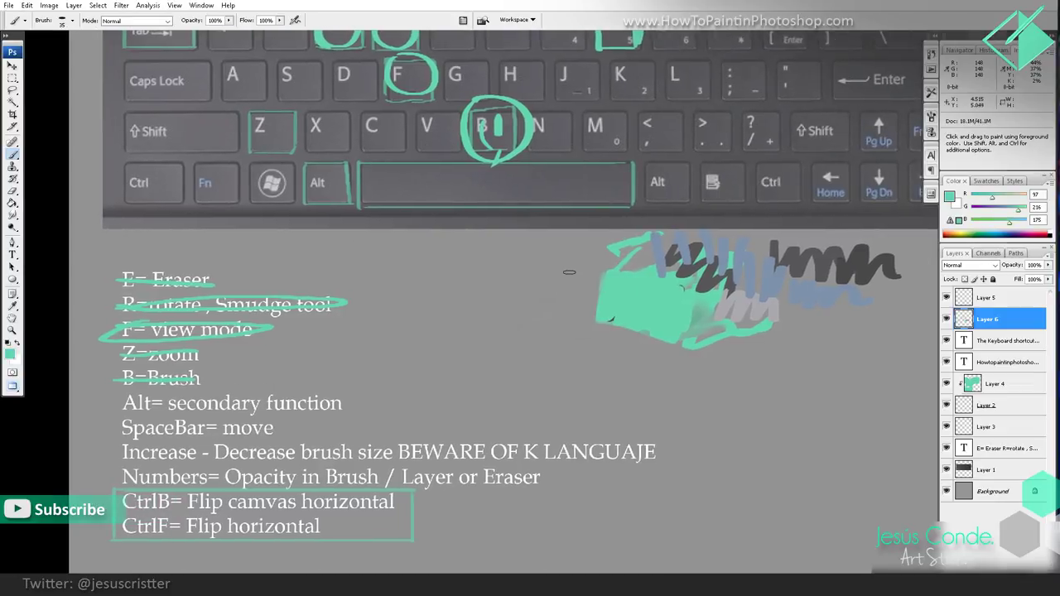
alt+click(662, 255)
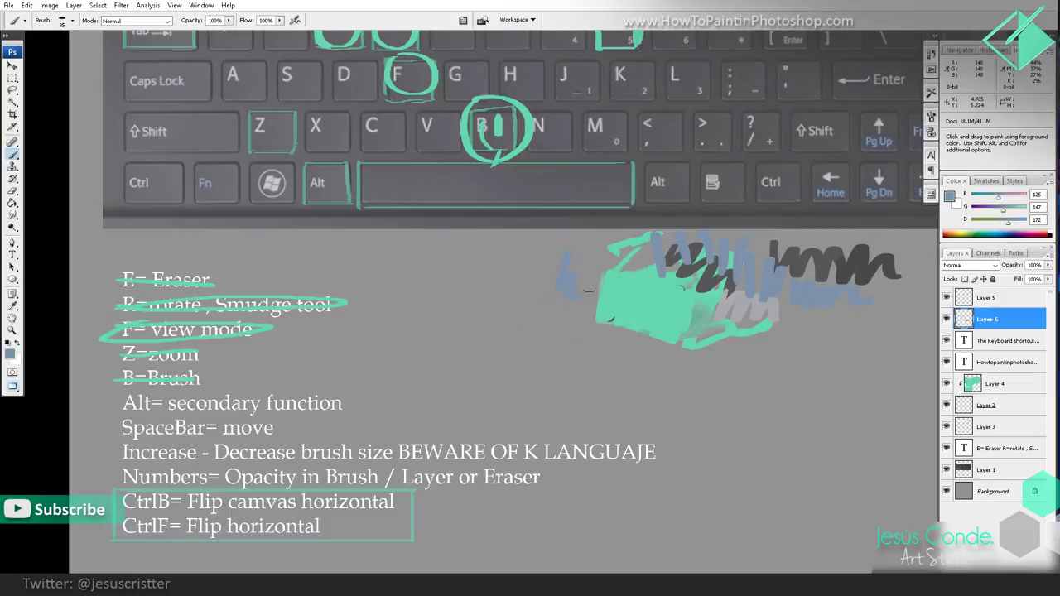
drag(567, 285, 569, 255)
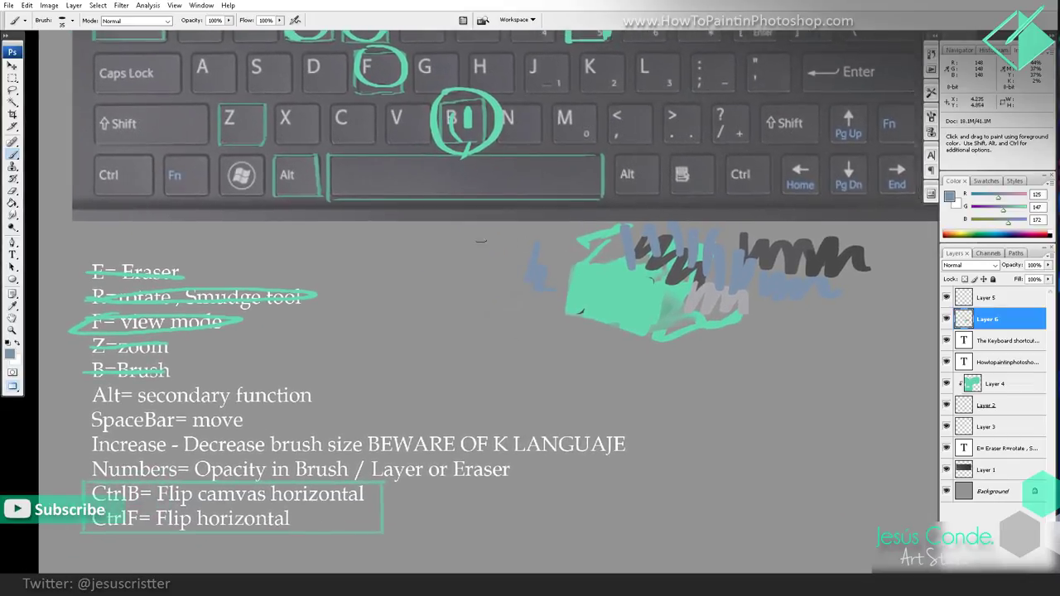
Step: Sample the green from the scribble and circle the minus and equals keys together on the keyboard image
alt+click(621, 253)
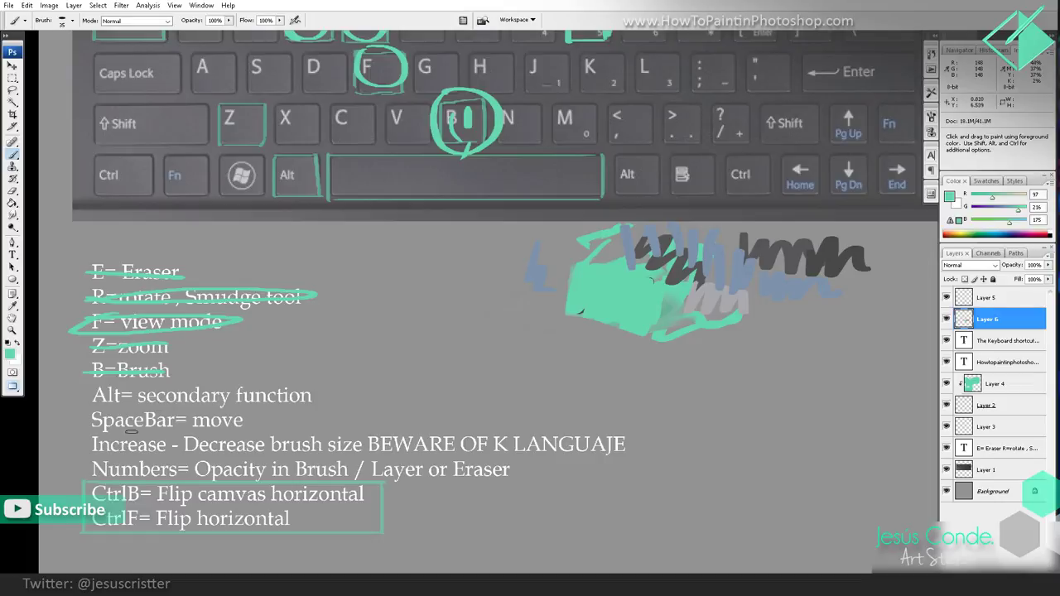
key(space)
mouse_move(431, 357)
mouse_down()
mouse_move(394, 457)
mouse_move(359, 511)
mouse_up()
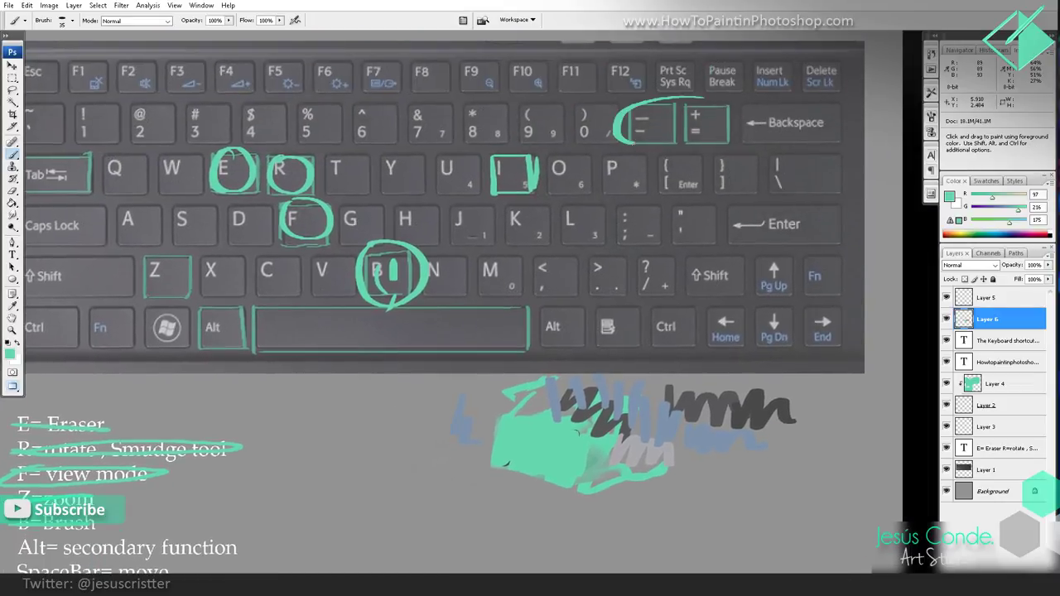
drag(632, 143, 686, 96)
key(space)
drag(598, 279, 555, 192)
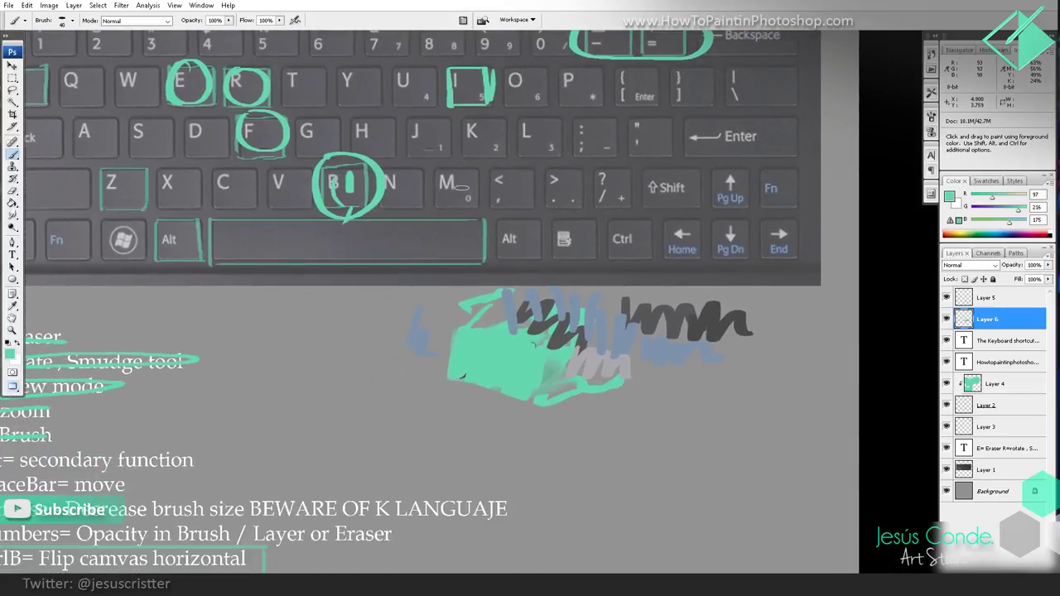
Step: Enlarge the brush to 500 and shrink and enlarge it repeatedly, leaving its size at 100
key(bracketright)
key(bracketright)
key(bracketright)
key(bracketright)
key(bracketright)
key(bracketright)
key(bracketright)
key(bracketright)
key(bracketright)
key(bracketright)
key(bracketright)
key(bracketright)
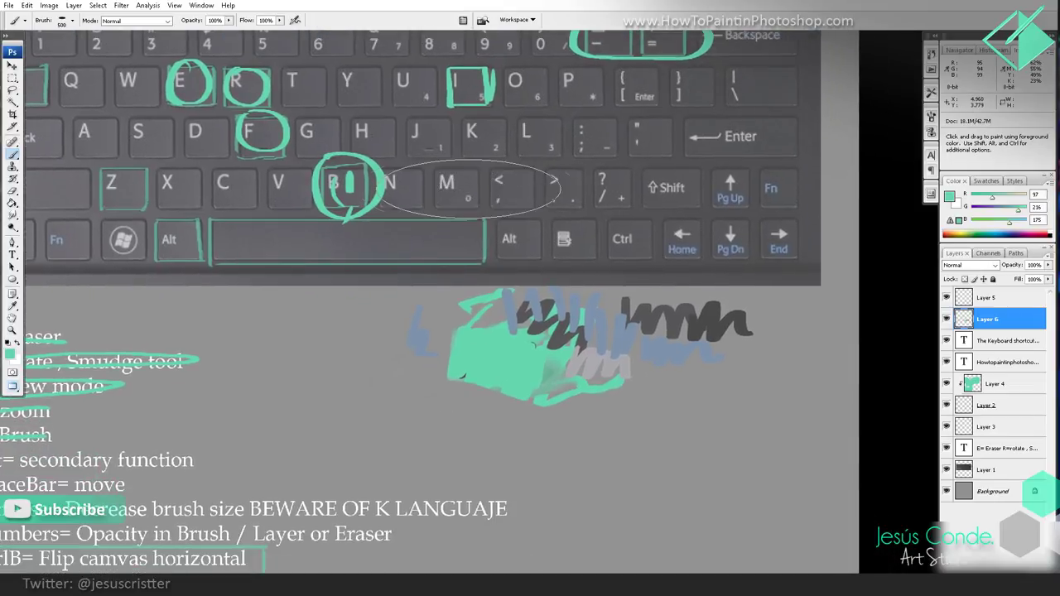
key(bracketleft)
key(bracketleft)
key(bracketleft)
key(bracketleft)
key(bracketleft)
key(bracketleft)
key(bracketleft)
key(bracketleft)
key(bracketleft)
key(bracketleft)
key(bracketleft)
key(bracketleft)
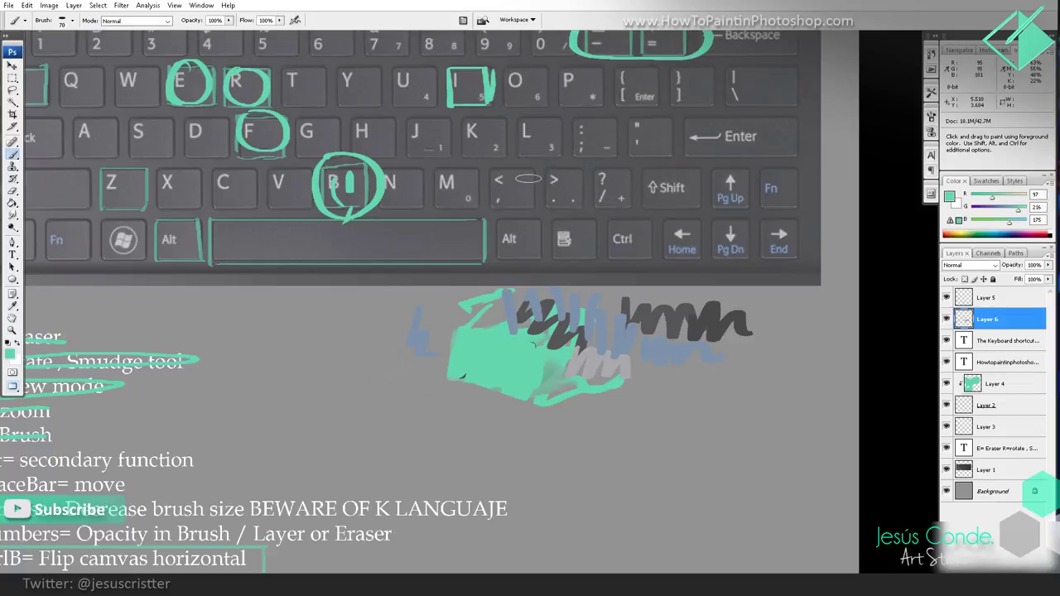
key(bracketright)
key(bracketright)
key(bracketright)
key(bracketright)
key(bracketright)
key(bracketright)
key(bracketright)
key(bracketright)
key(bracketright)
key(bracketright)
key(bracketright)
key(bracketright)
key(bracketleft)
key(bracketleft)
key(bracketleft)
key(bracketleft)
key(bracketleft)
key(bracketleft)
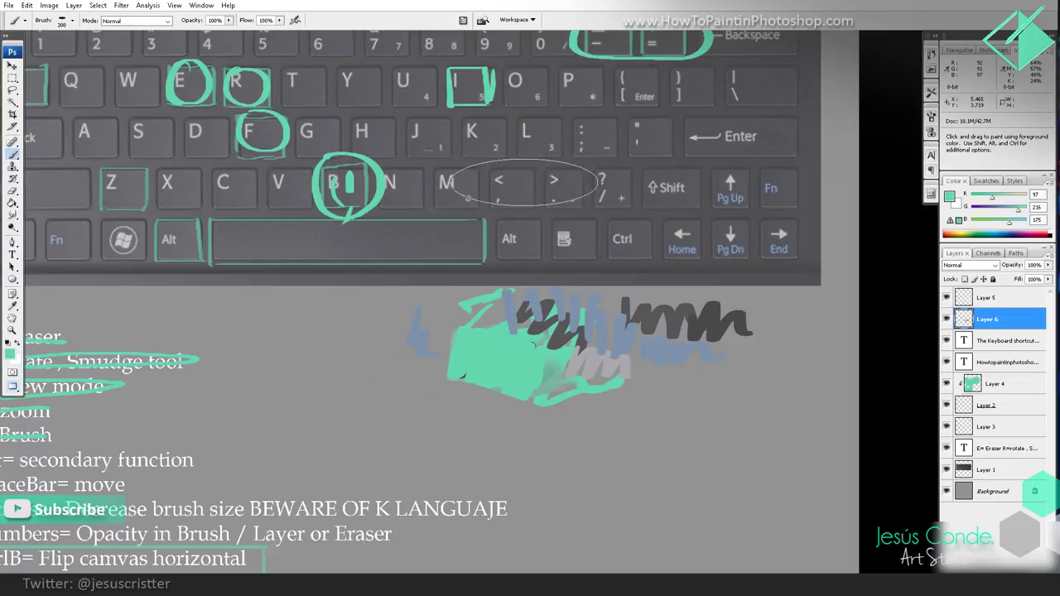
key(bracketleft)
key(bracketleft)
key(bracketleft)
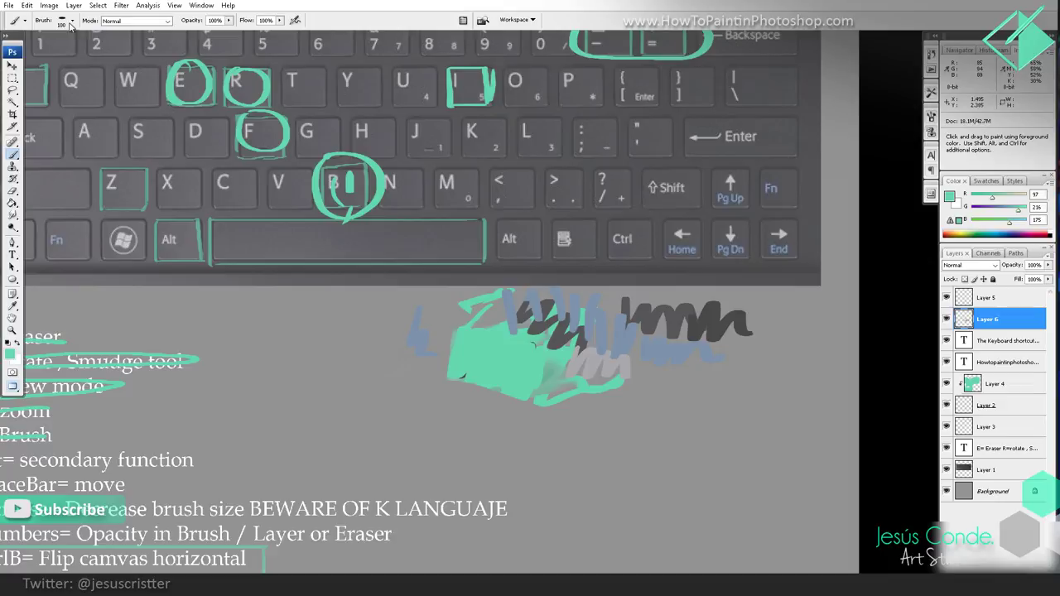
Step: Examine the Tools keyboard shortcuts for decreasing and increasing brush size, and close the shortcut settings without changes
click(27, 6)
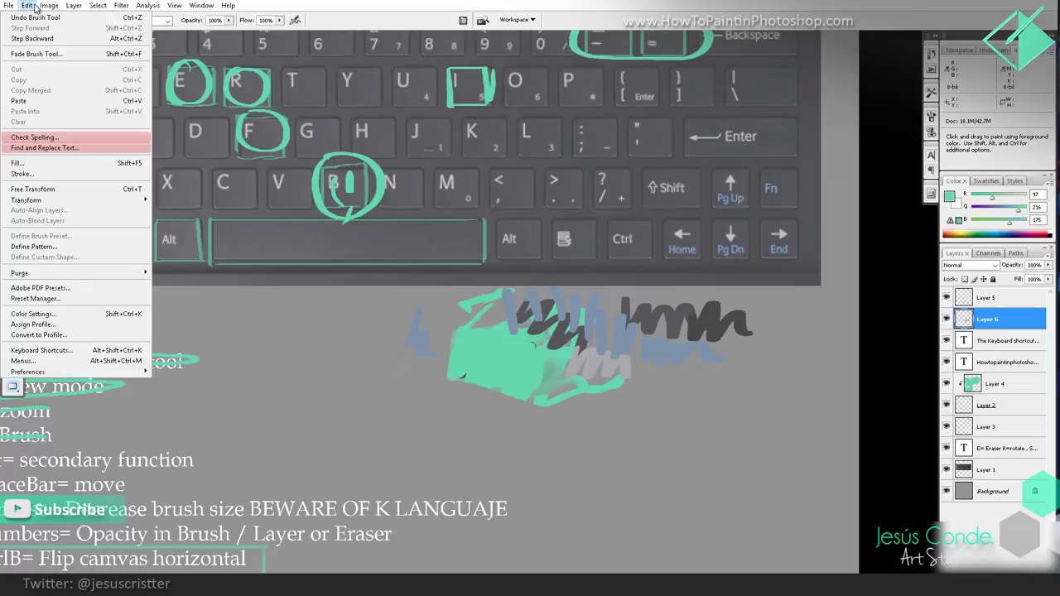
click(48, 350)
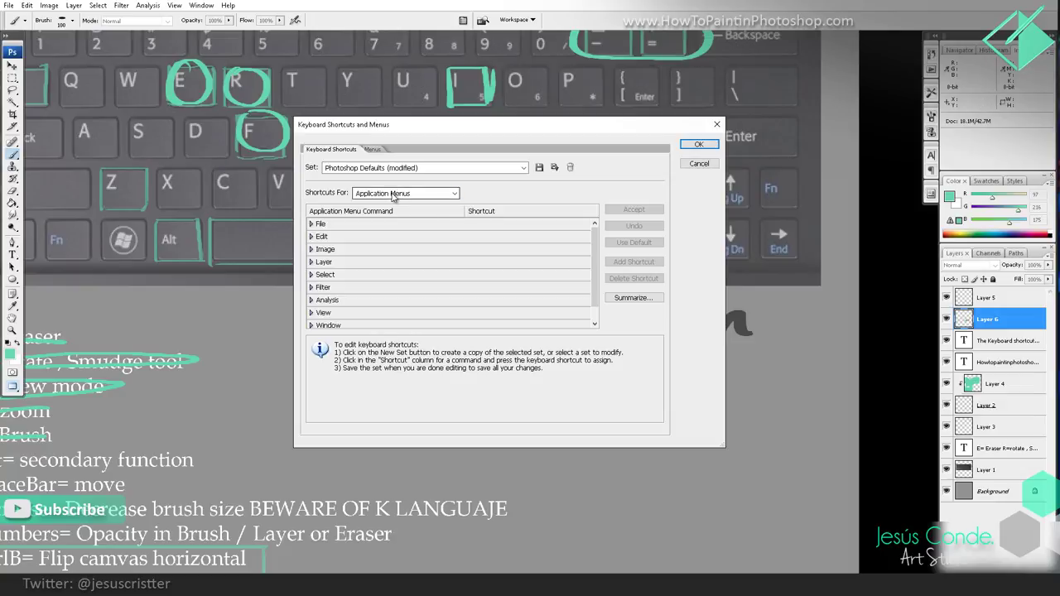
click(395, 194)
click(393, 194)
click(393, 195)
click(385, 220)
drag(596, 238, 590, 312)
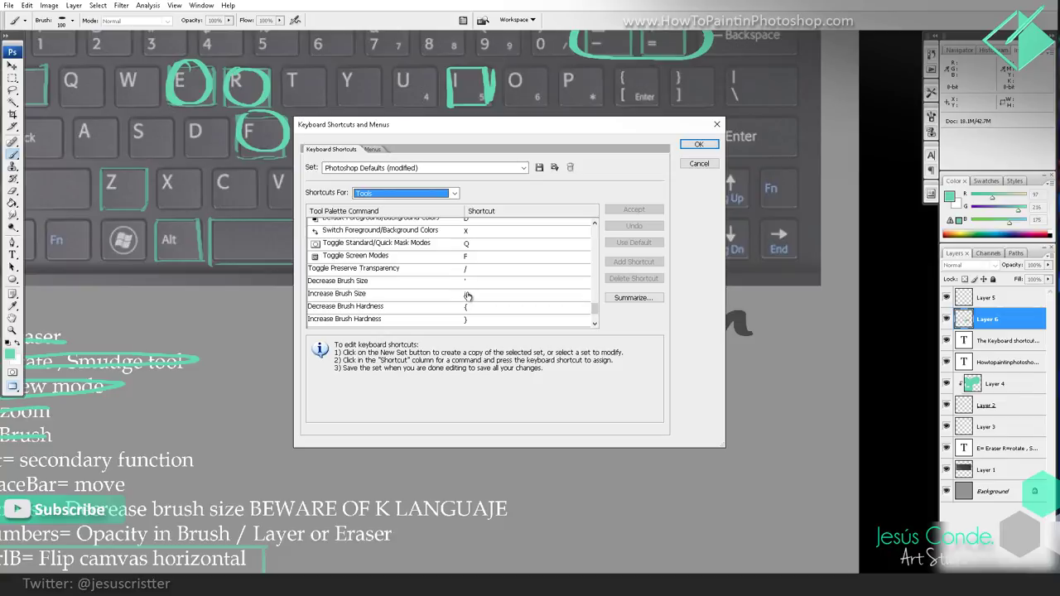
click(699, 164)
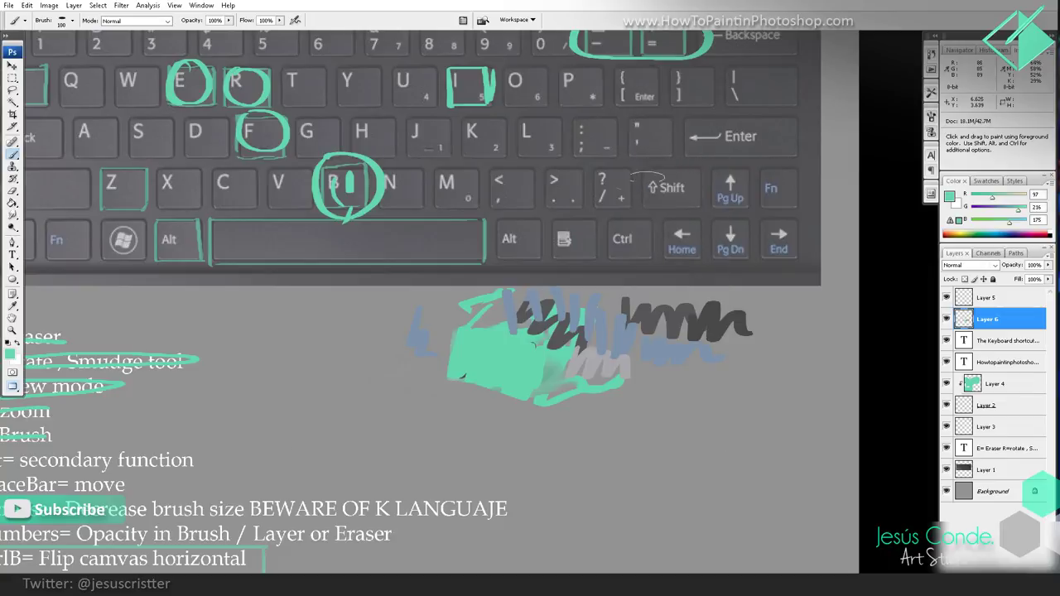
Step: Circle the words "BEWARE OF K LANGUAJE" in the list with a thick green ellipse
drag(426, 280, 501, 231)
mouse_move(586, 445)
mouse_down()
mouse_move(327, 467)
mouse_move(590, 442)
mouse_up()
key(space)
drag(629, 399, 643, 389)
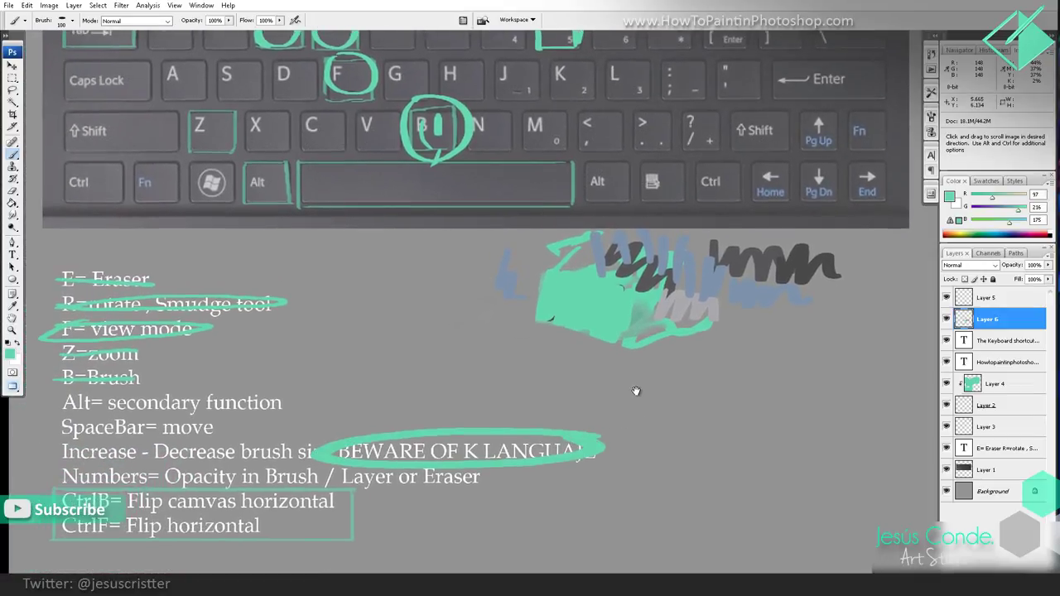
Step: Hide the panels and paint a curved green arrow pointing down to the taskbar's language indicator
key(space)
drag(702, 343, 718, 348)
key(Tab)
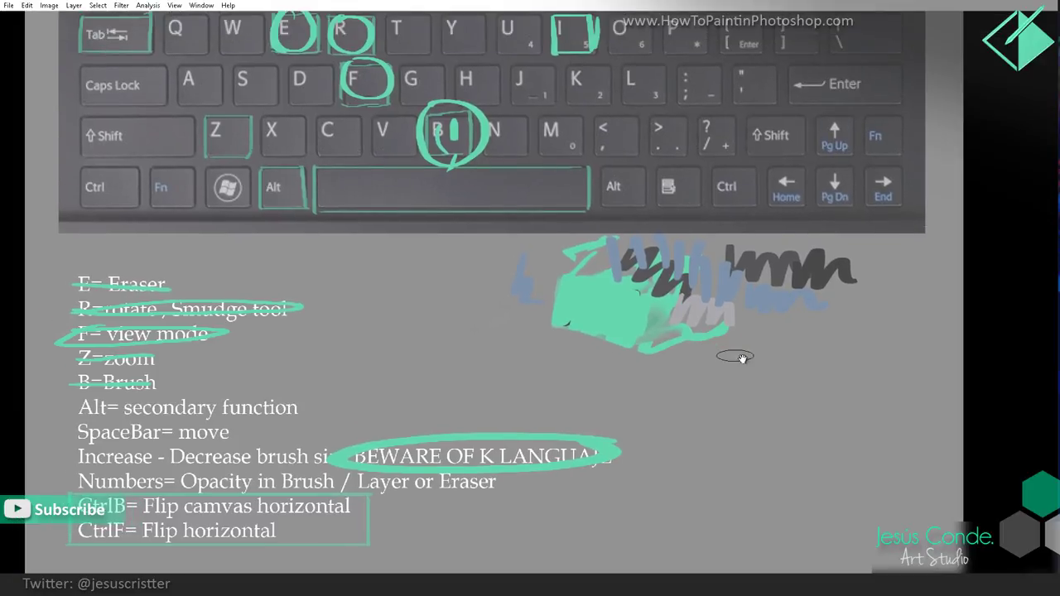
key(f)
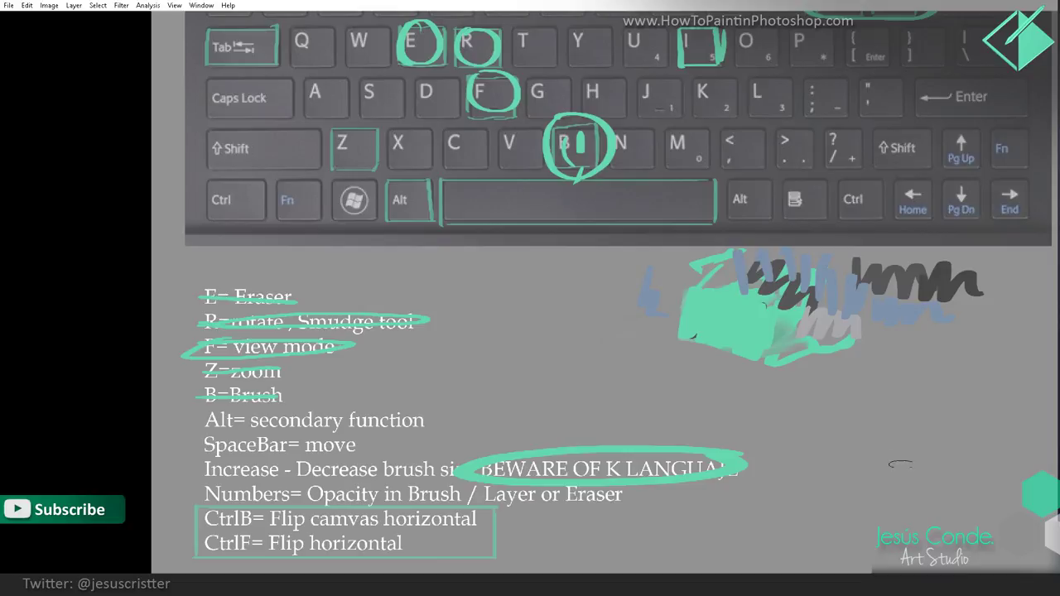
mouse_move(903, 493)
mouse_down()
mouse_move(965, 508)
mouse_move(982, 557)
mouse_move(1003, 534)
mouse_up()
drag(1008, 493, 1028, 494)
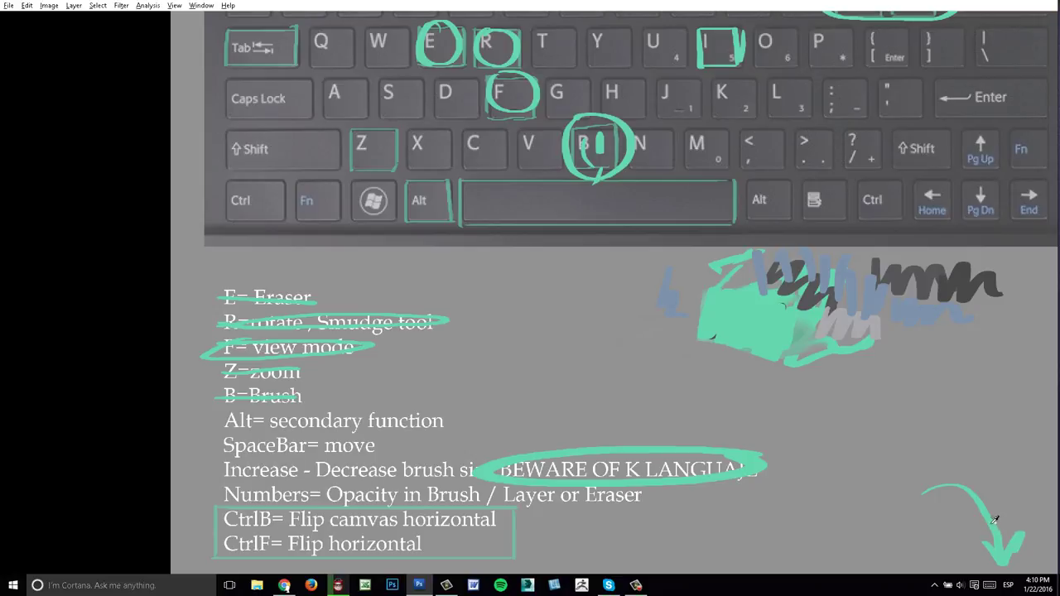
Step: Toggle the keyboard input language to ENG US and paint a green Ñ on the semicolon key
key(alt+shift)
key(alt+shift)
key(alt+shift)
mouse_move(833, 83)
mouse_down()
mouse_move(858, 103)
mouse_move(854, 112)
mouse_move(839, 73)
mouse_move(859, 121)
mouse_move(853, 97)
mouse_up()
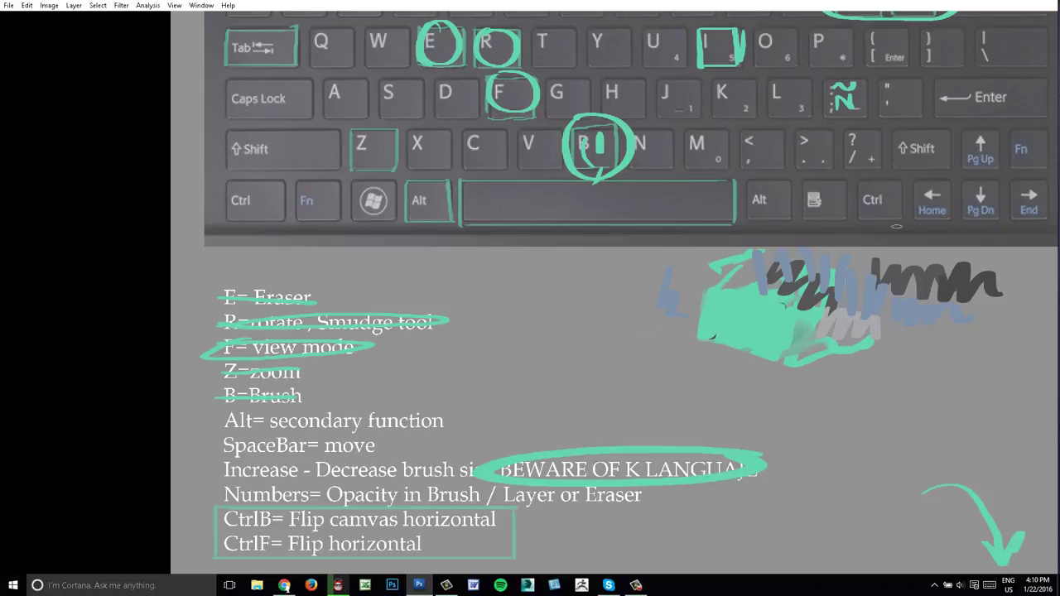
Step: Toggle the keyboard input language back to ESP
key(alt+shift)
key(alt+shift)
key(alt+shift)
Step: Handwrite "ALT + SHIFT" in green above the curved arrow
drag(965, 443, 861, 382)
mouse_move(797, 422)
mouse_down()
mouse_move(805, 405)
mouse_move(859, 421)
mouse_up()
drag(886, 396, 876, 419)
mouse_move(896, 394)
mouse_down()
mouse_move(913, 416)
mouse_move(917, 393)
mouse_move(934, 385)
mouse_up()
drag(925, 396, 939, 392)
drag(950, 384, 949, 400)
drag(937, 383, 966, 381)
mouse_move(602, 348)
mouse_down()
mouse_move(660, 333)
mouse_move(639, 329)
mouse_up()
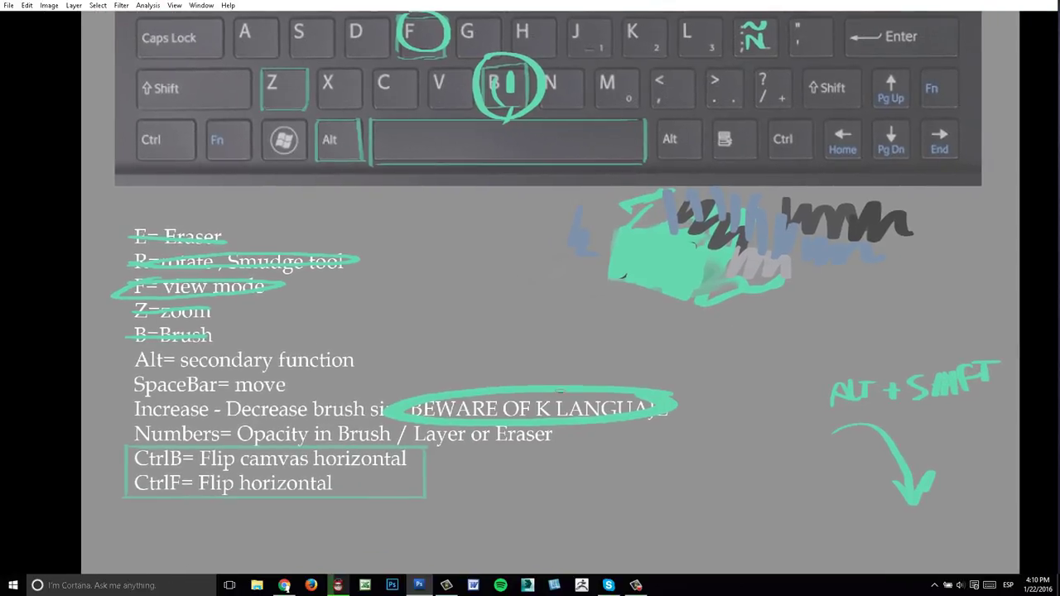
Step: Paint a row of green strokes with gradually increasing brush opacity in the empty area beside the shortcut list
drag(410, 359, 340, 410)
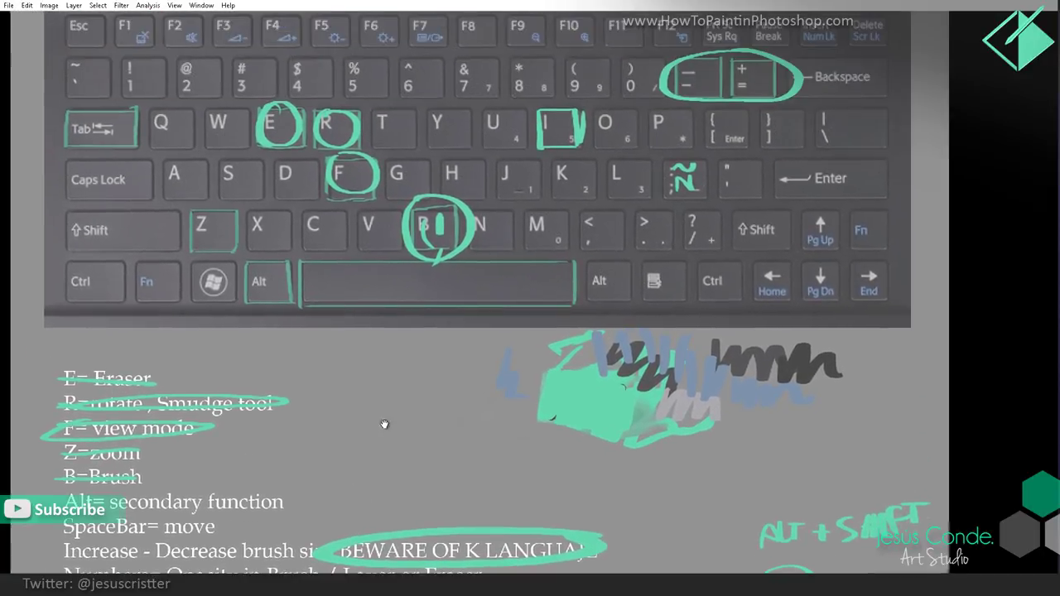
drag(385, 424, 375, 477)
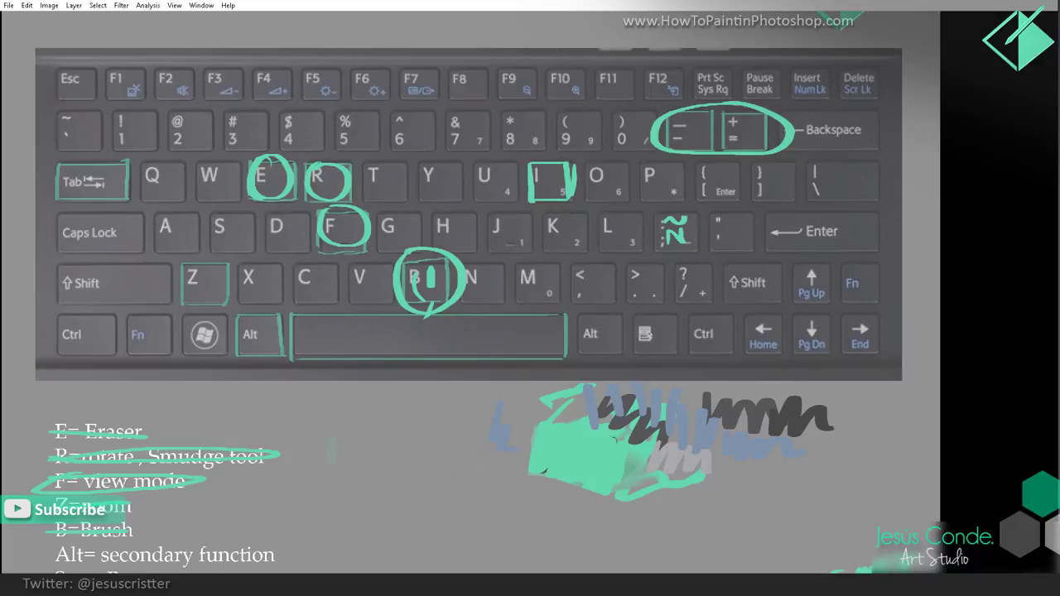
mouse_move(352, 446)
mouse_down()
mouse_move(375, 429)
mouse_move(378, 456)
mouse_move(379, 439)
mouse_move(379, 452)
mouse_move(400, 444)
mouse_move(400, 458)
mouse_move(397, 441)
mouse_move(435, 455)
mouse_up()
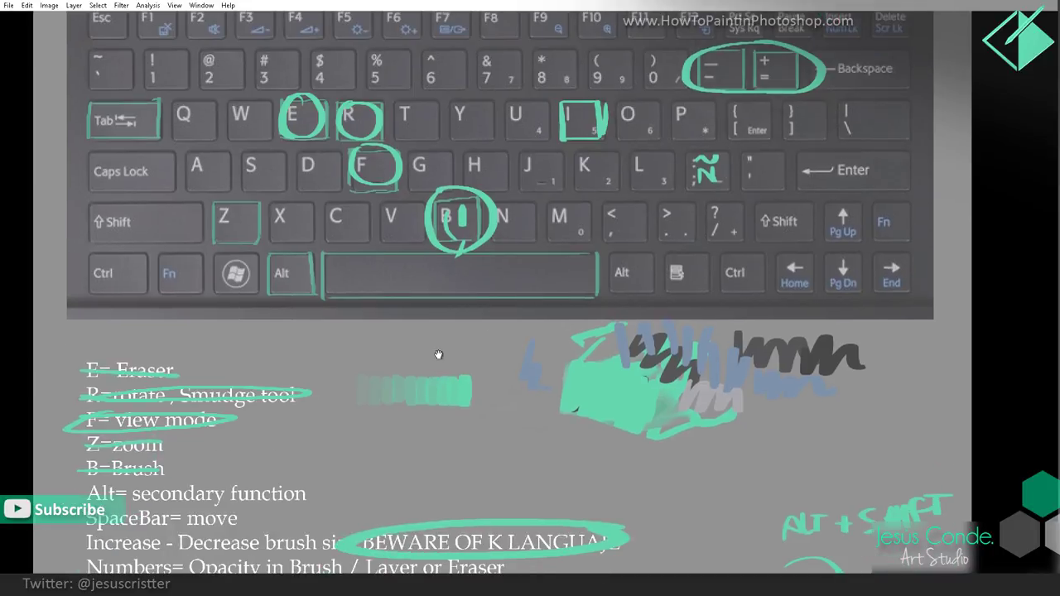
Step: Cross off the Increase - Decrease brush size, Numbers and SpaceBar lines in the shortcut list with green strokes
drag(438, 356, 377, 326)
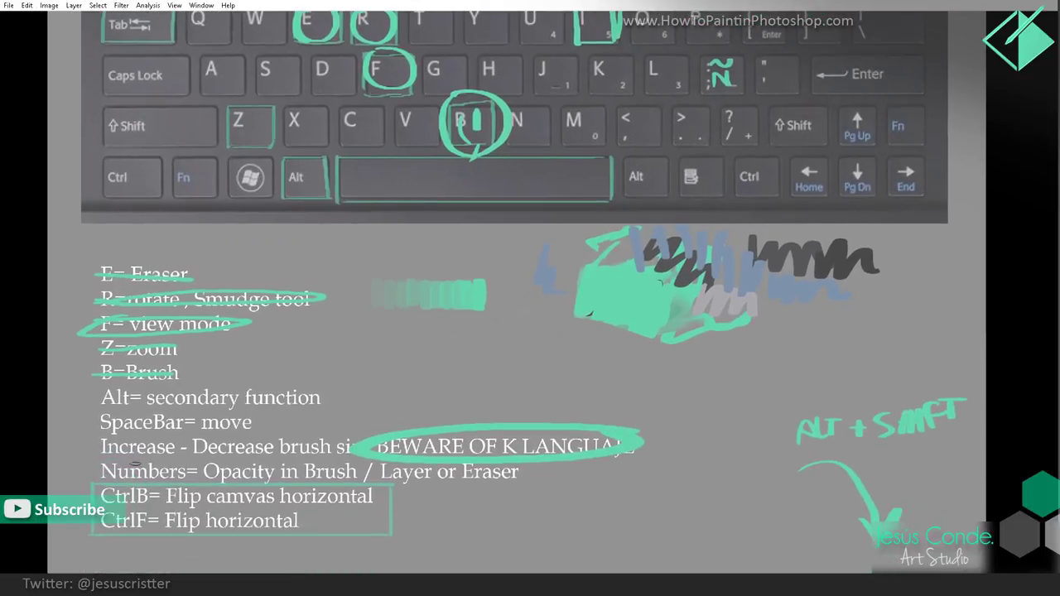
drag(303, 473, 539, 473)
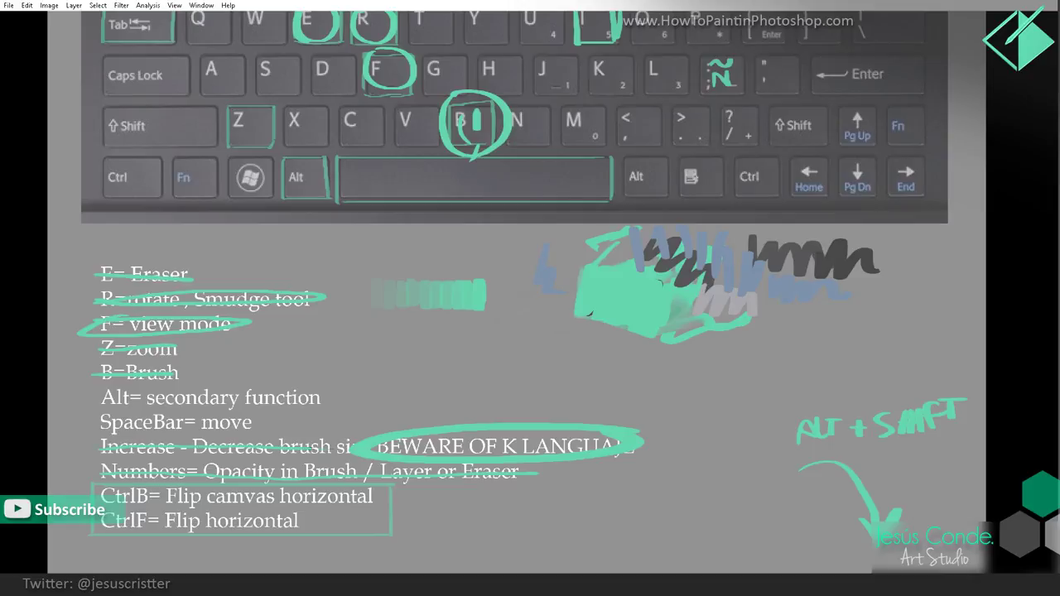
drag(124, 423, 266, 423)
Step: Show the whole shortcut sheet with the panels and hide Layer 6, which holds the painted marks
drag(477, 323, 384, 378)
drag(332, 411, 446, 351)
alt+click(463, 355)
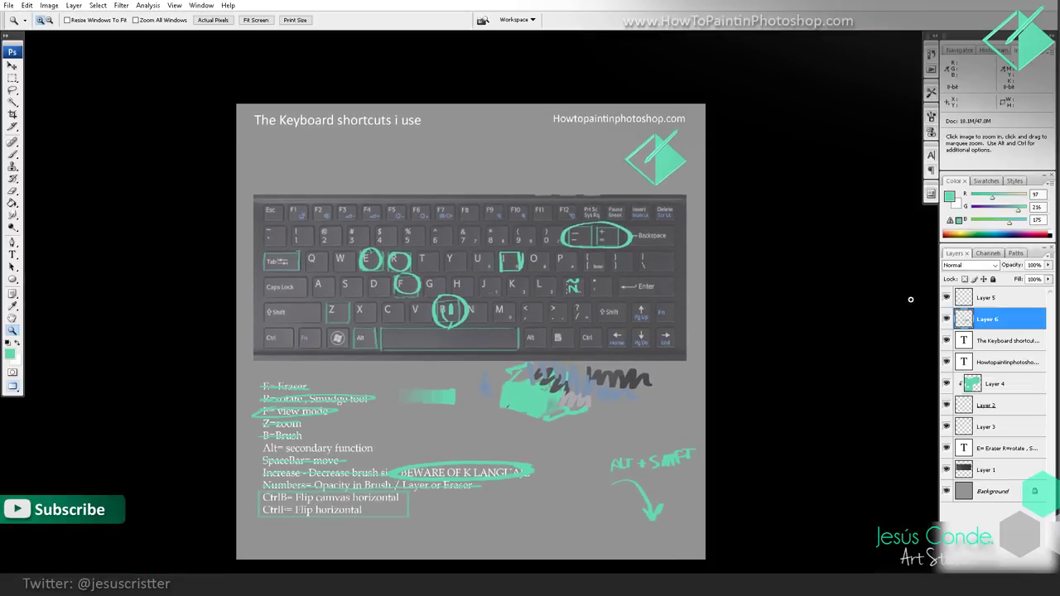
click(947, 318)
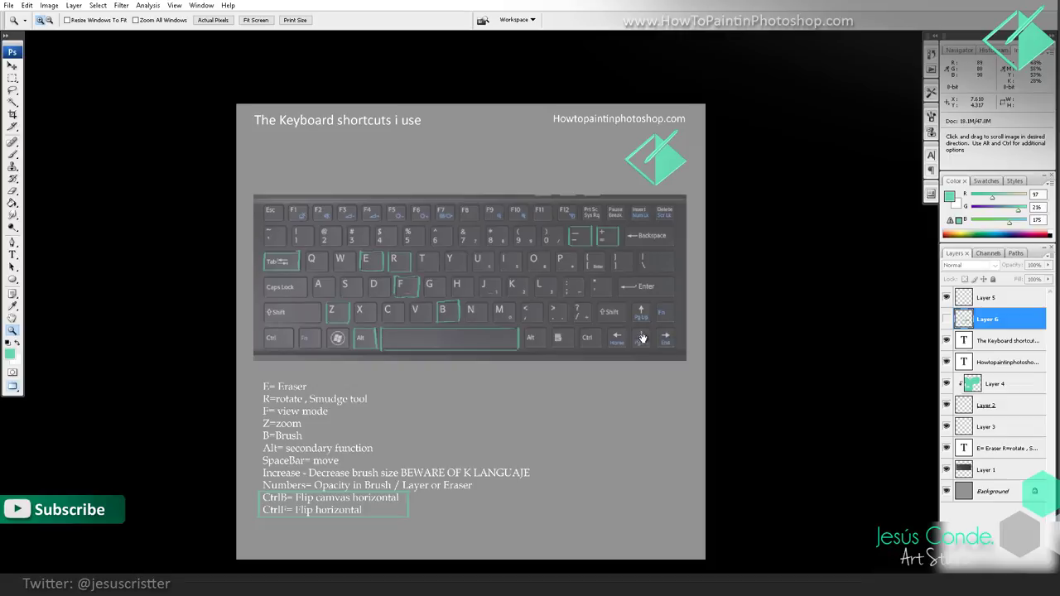
drag(641, 333, 633, 324)
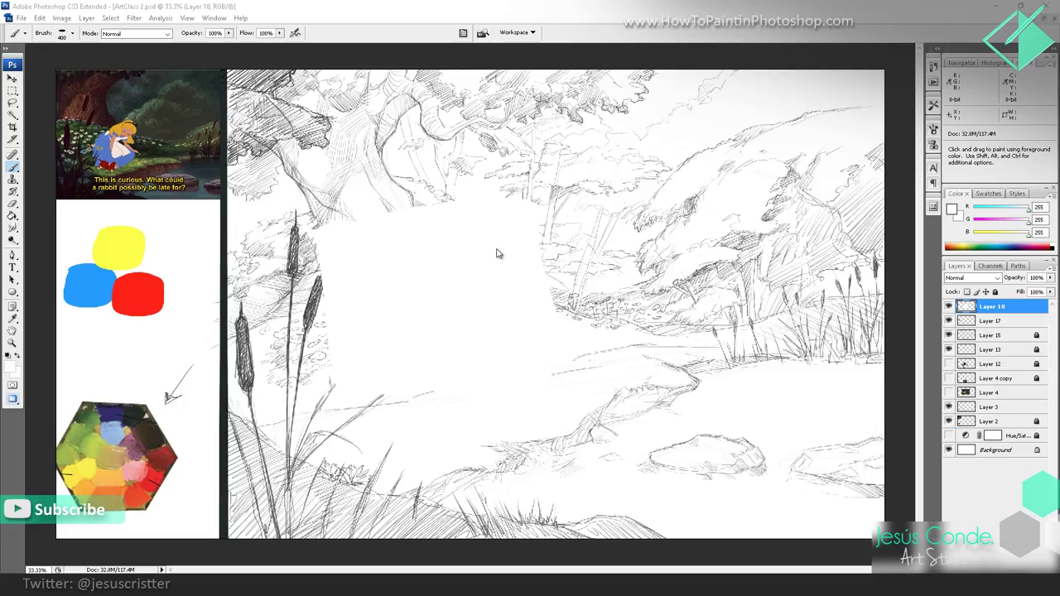
Step: Toggle the panels off and on several times in the ArtClass 2.psd document, leaving them hidden
key(space)
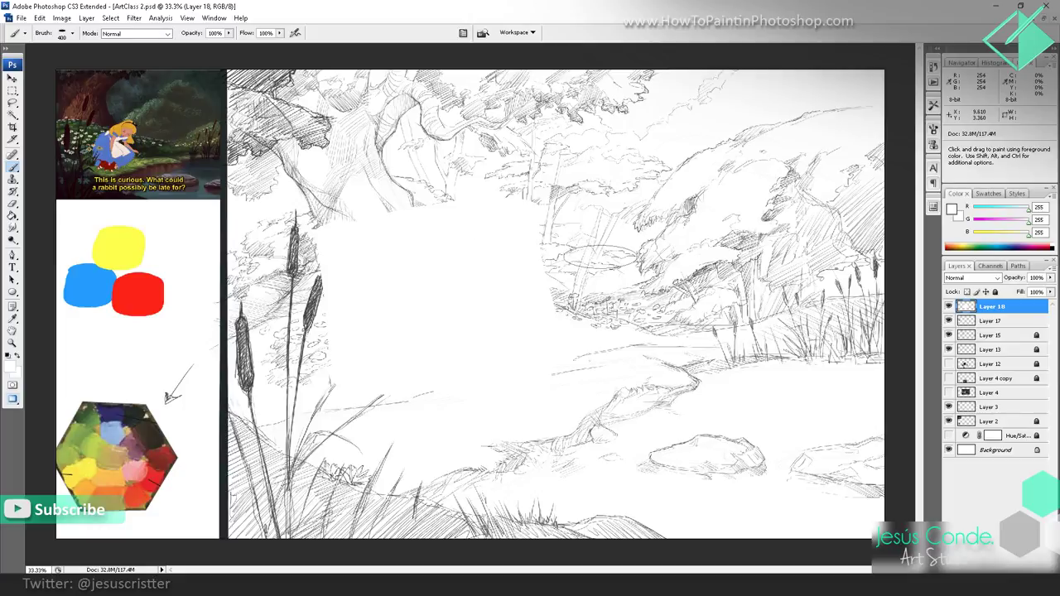
key(Tab)
key(Tab)
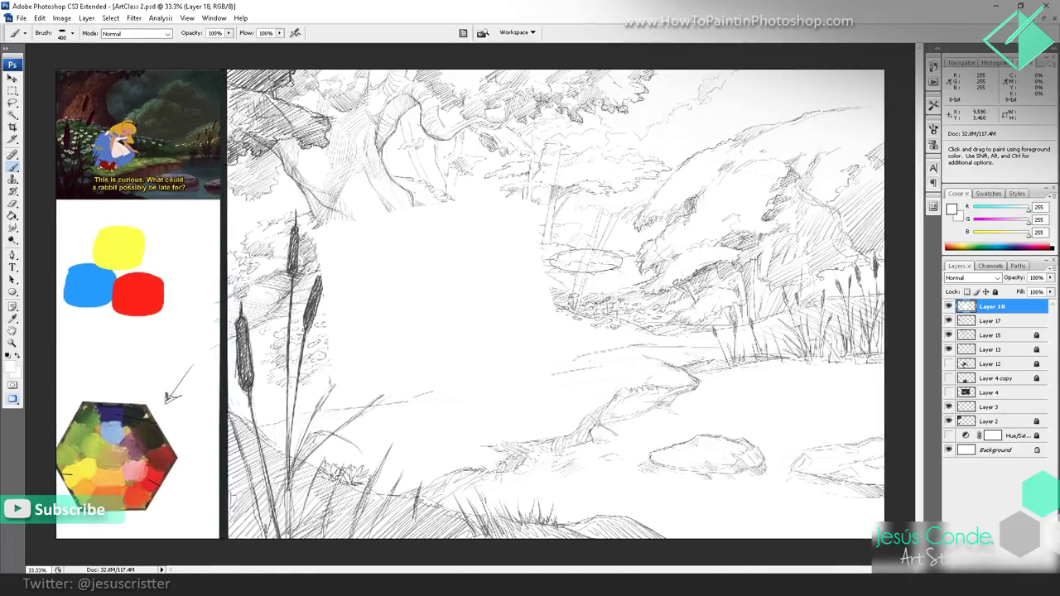
key(Tab)
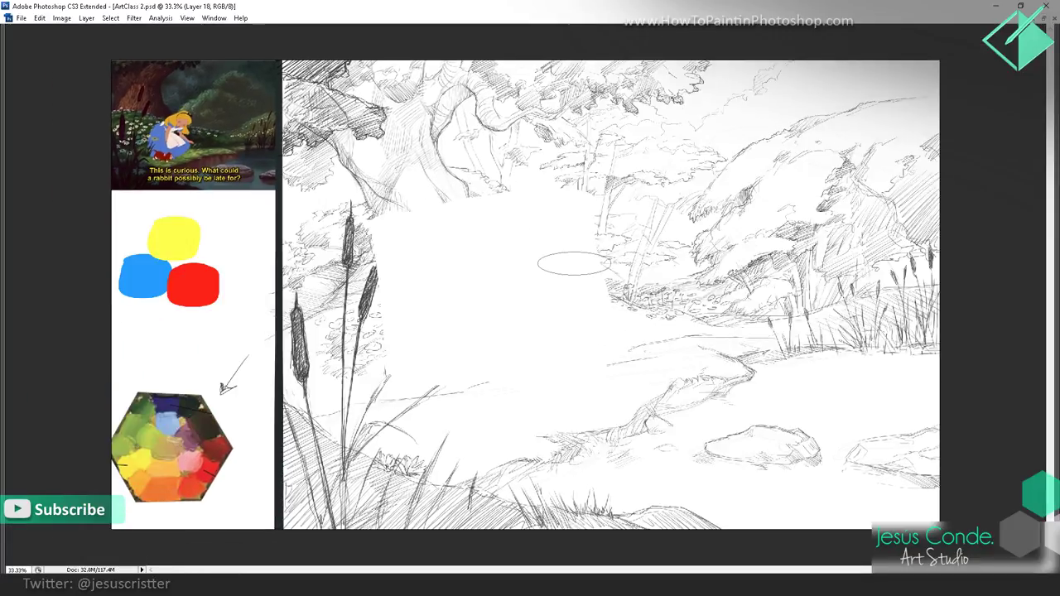
key(Tab)
key(Tab)
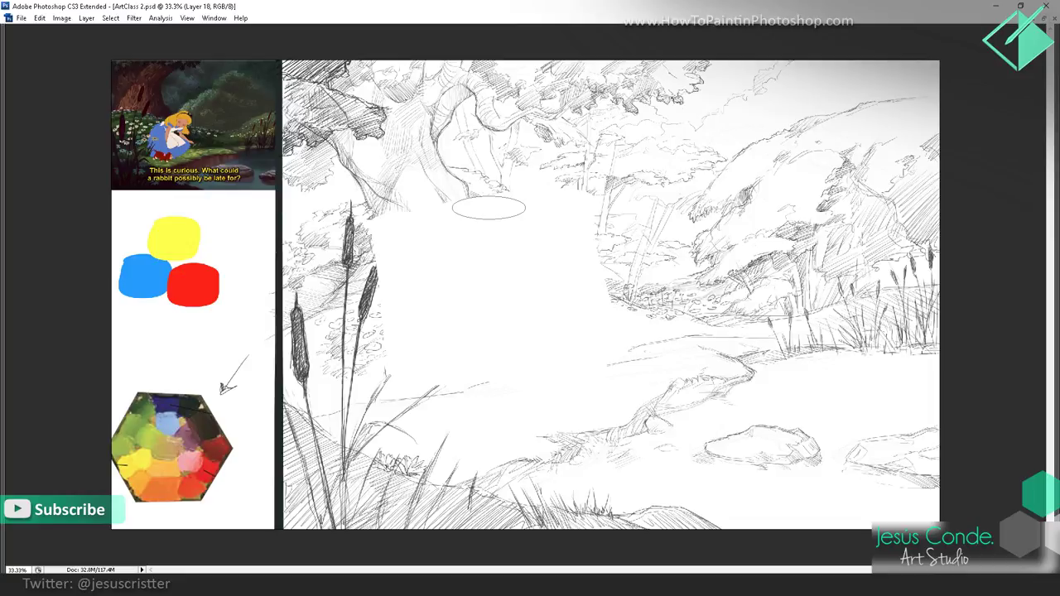
key(Tab)
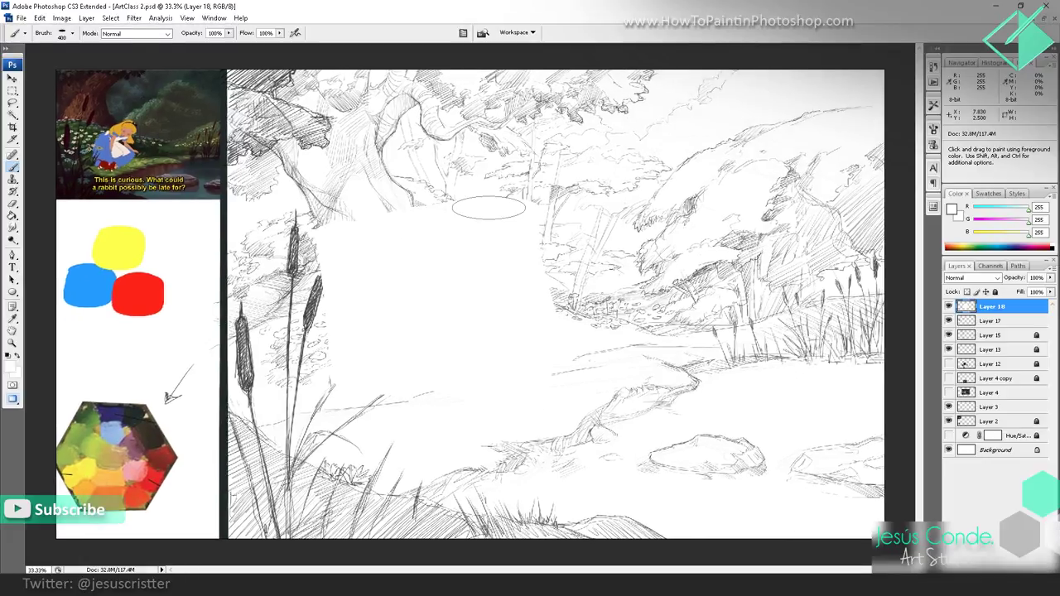
key(Tab)
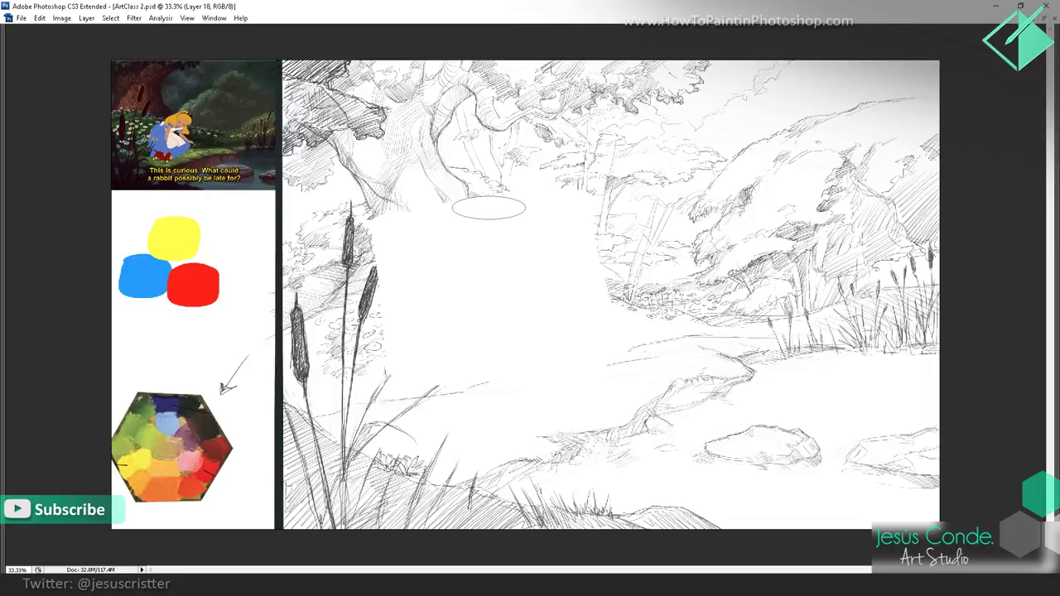
Step: Cycle the ArtClass 2.psd document through the screen modes with the panels hidden, up to full screen on black
key(f)
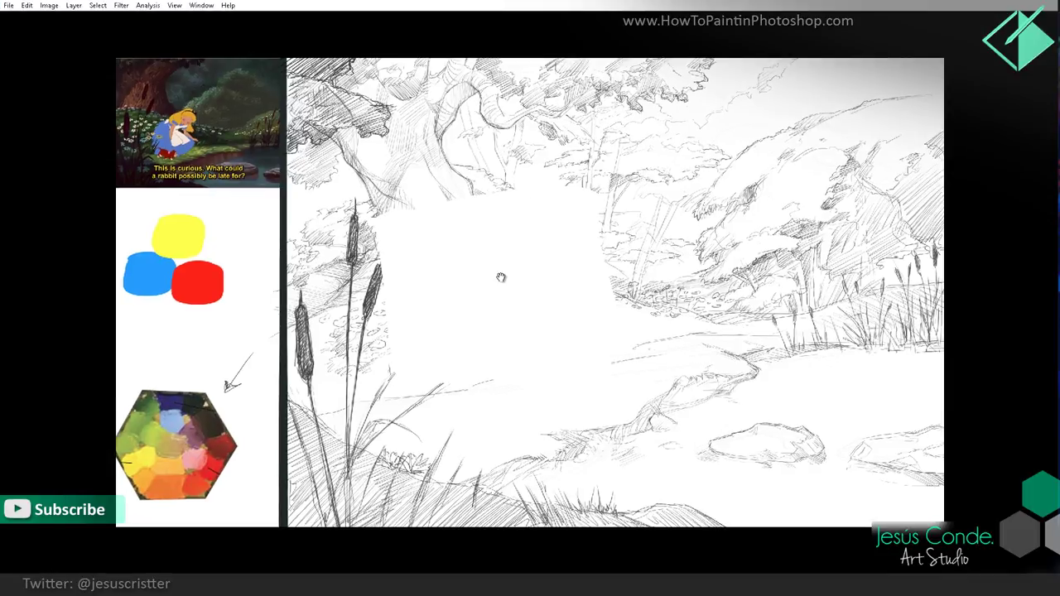
drag(502, 278, 498, 304)
key(f)
key(f)
key(f)
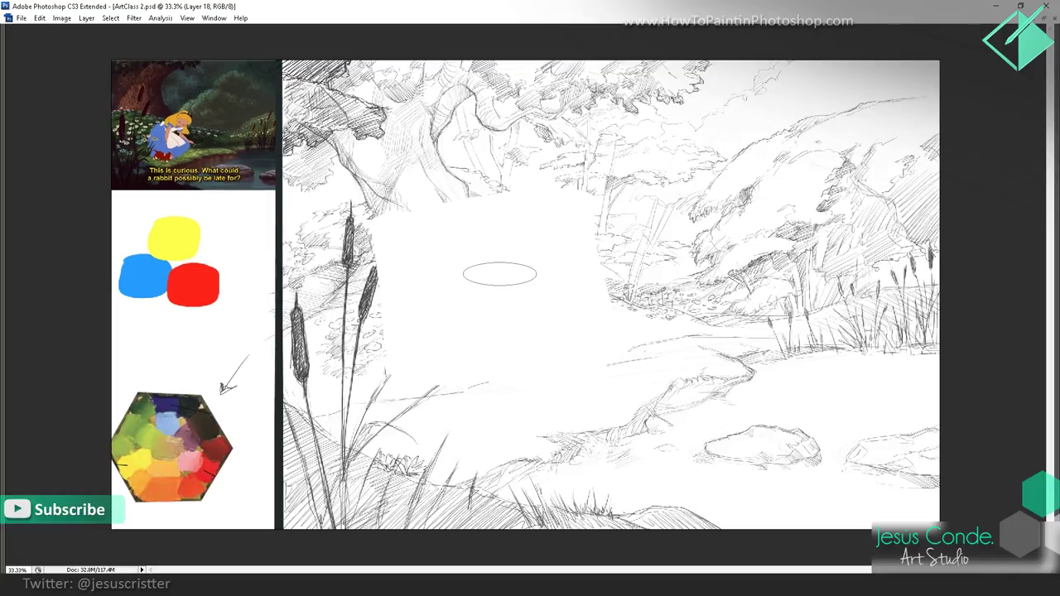
key(f)
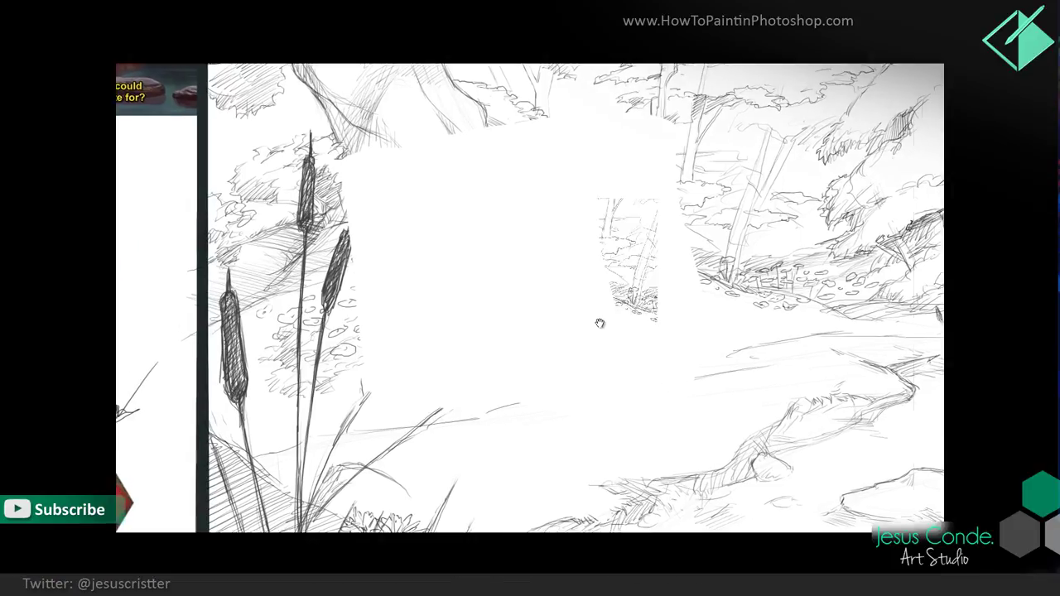
Step: Alternate between the screen modes while showing and hiding the panels to compare the resulting workspace layouts
key(Tab)
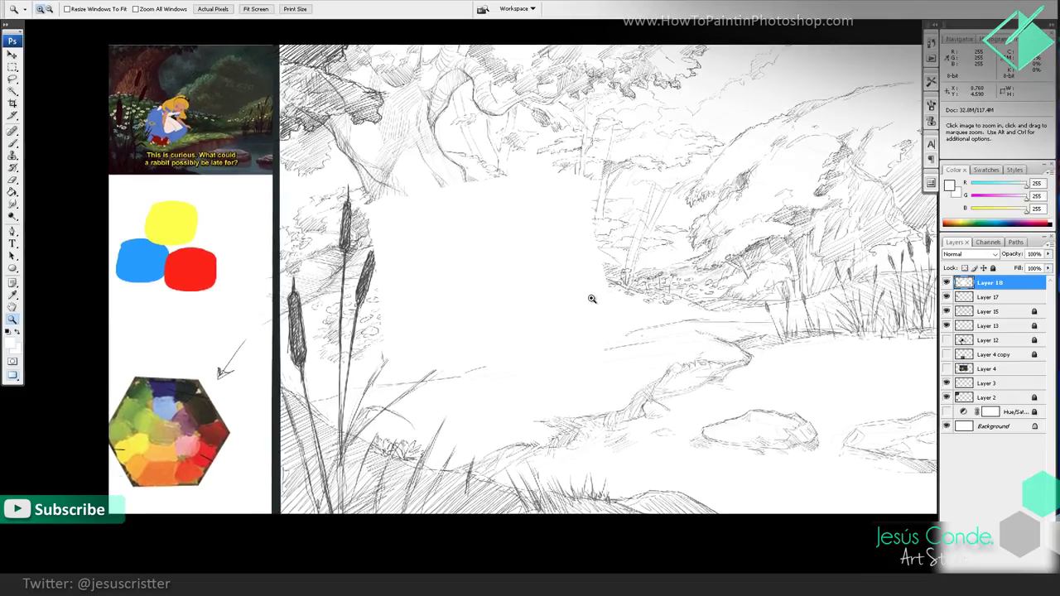
key(f)
key(f)
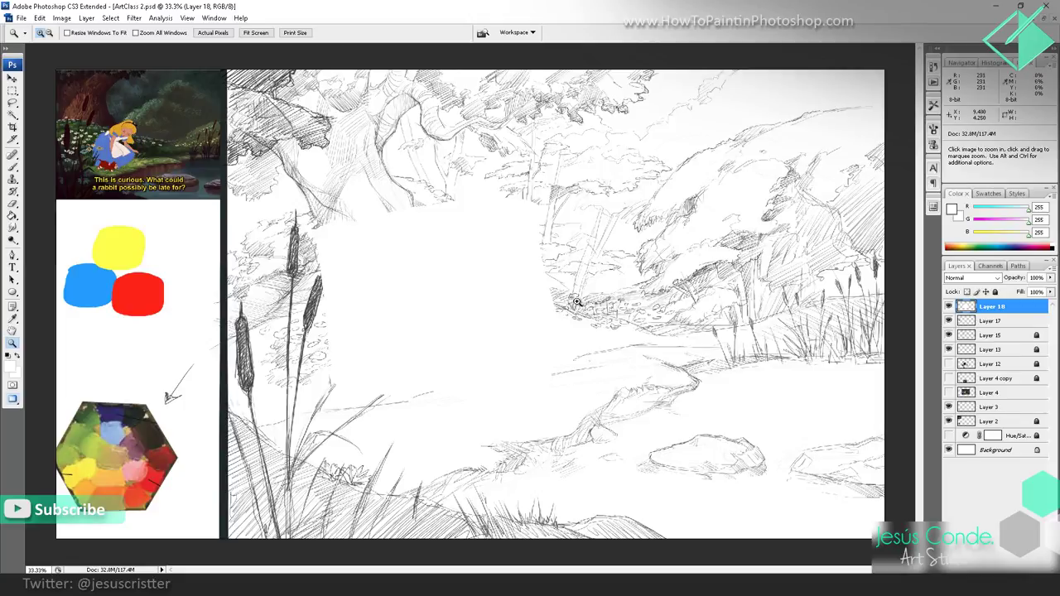
key(Tab)
key(Tab)
key(f)
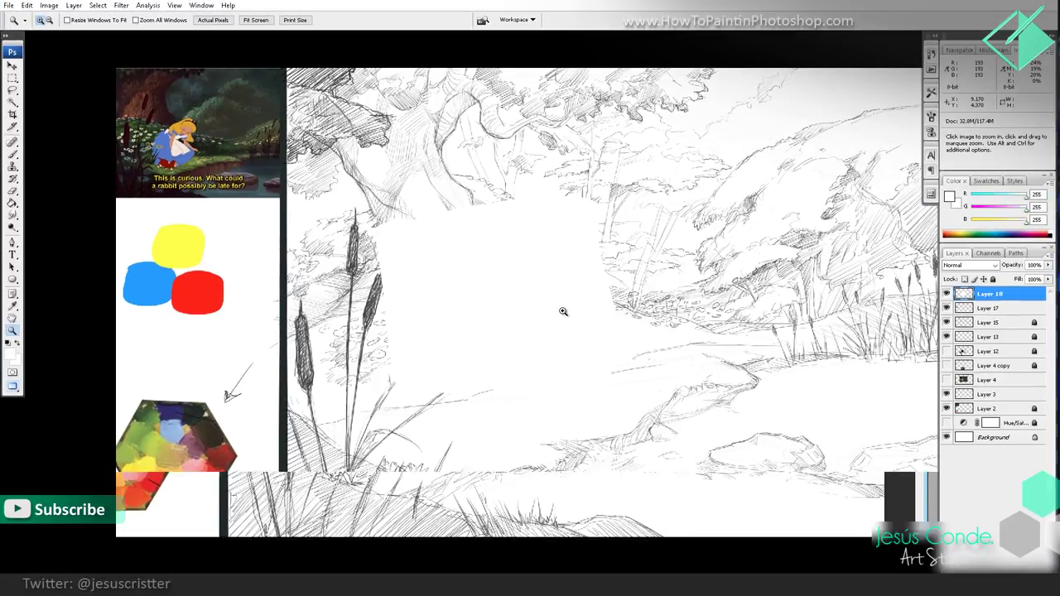
key(f)
key(Tab)
key(f)
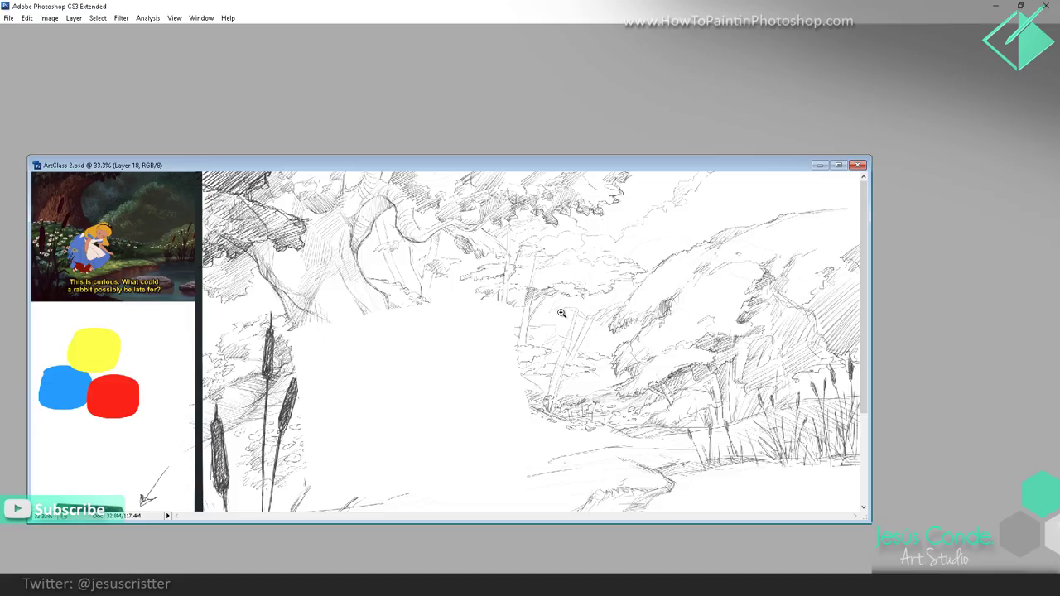
key(f)
key(Tab)
key(f)
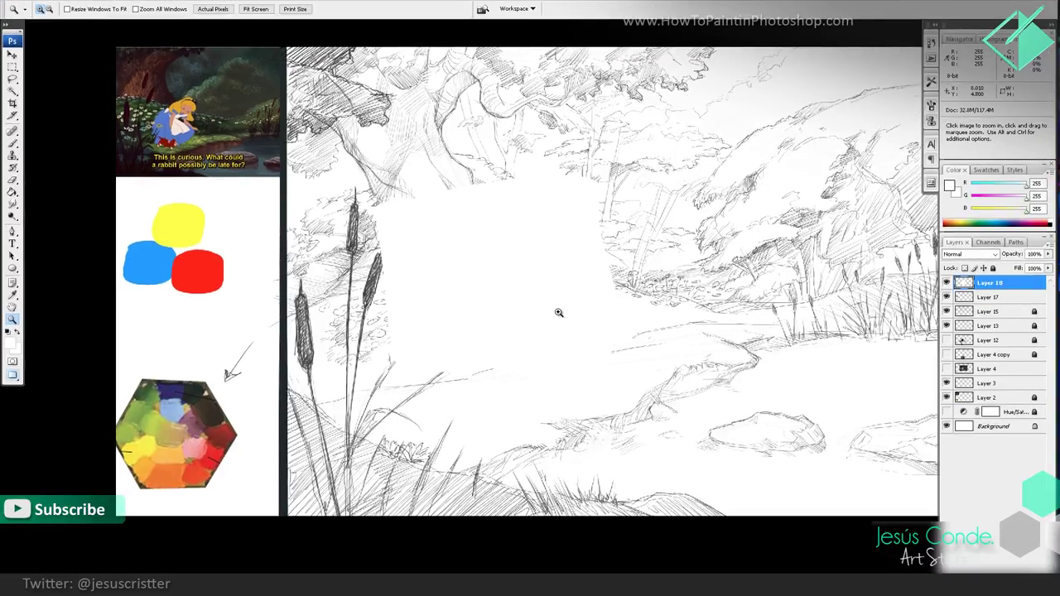
Step: Zoom into the sketch without panels, then return to the maximized screen mode with panels at 33.3% zoom
key(Tab)
click(556, 300)
drag(586, 303, 582, 345)
key(Tab)
key(f)
key(f)
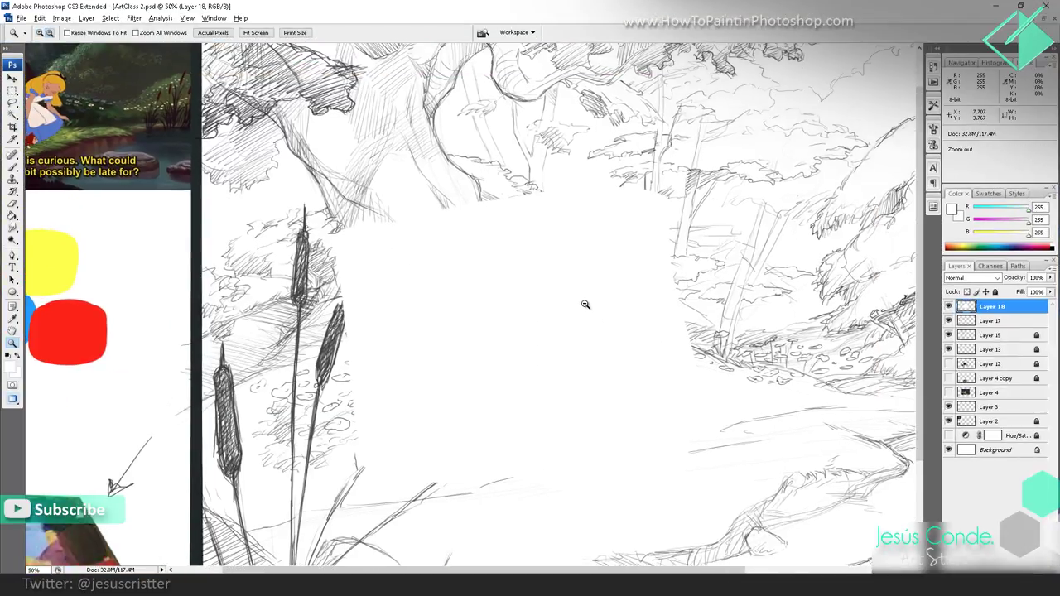
alt+click(587, 303)
Step: Move the Layer 17 colour swatches into the blank area of the sketch and place that layer above Layer 18
key(b)
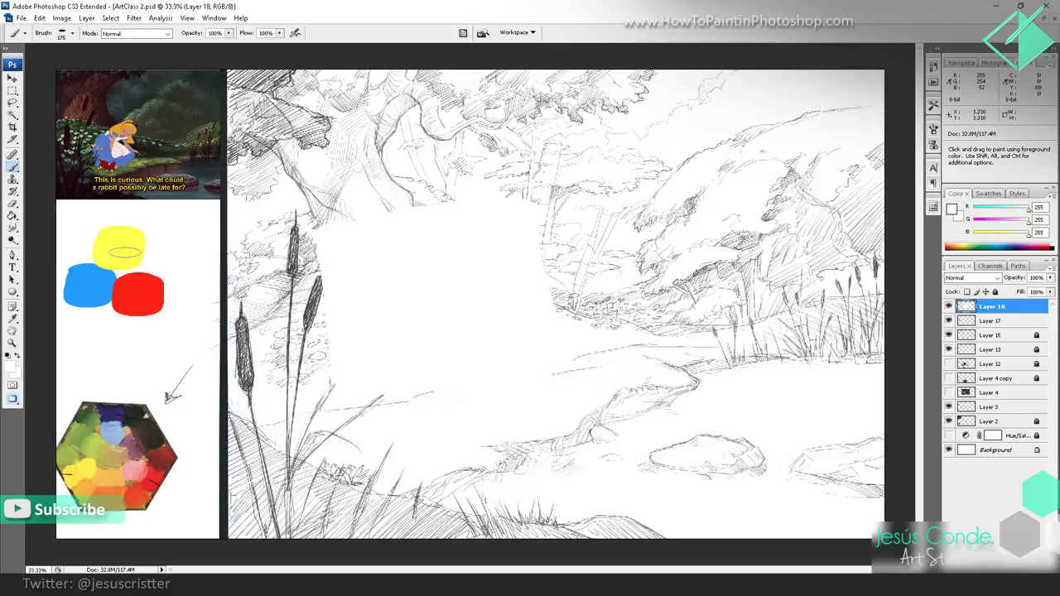
click(983, 322)
click(12, 77)
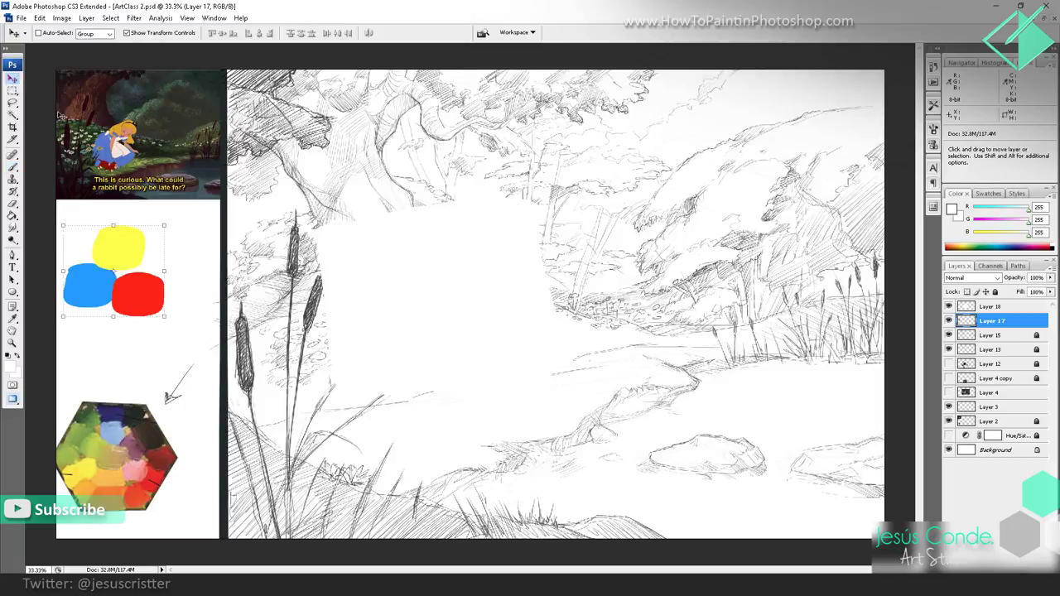
drag(122, 256, 435, 264)
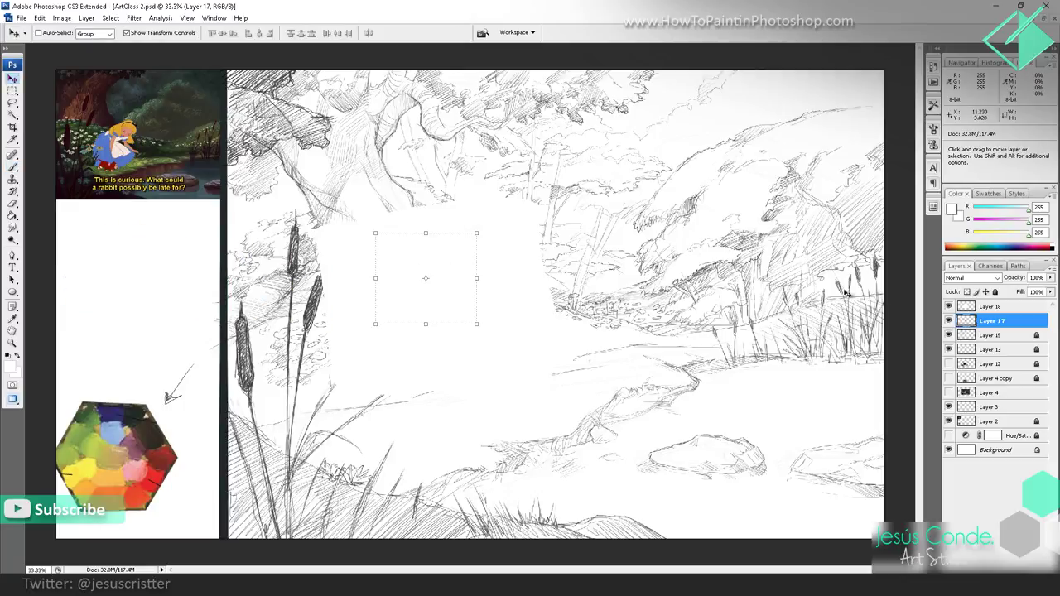
shift+click(998, 306)
drag(998, 306, 998, 302)
mouse_move(443, 256)
mouse_down()
mouse_move(434, 254)
mouse_move(453, 262)
mouse_up()
Step: Create a new layer, sample the yellow swatch and paint a vertical yellow stroke above it
key(ctrl+shift+n)
key(Return)
key(b)
alt+click(453, 251)
mouse_move(443, 212)
mouse_down()
mouse_move(439, 187)
mouse_move(441, 217)
mouse_up()
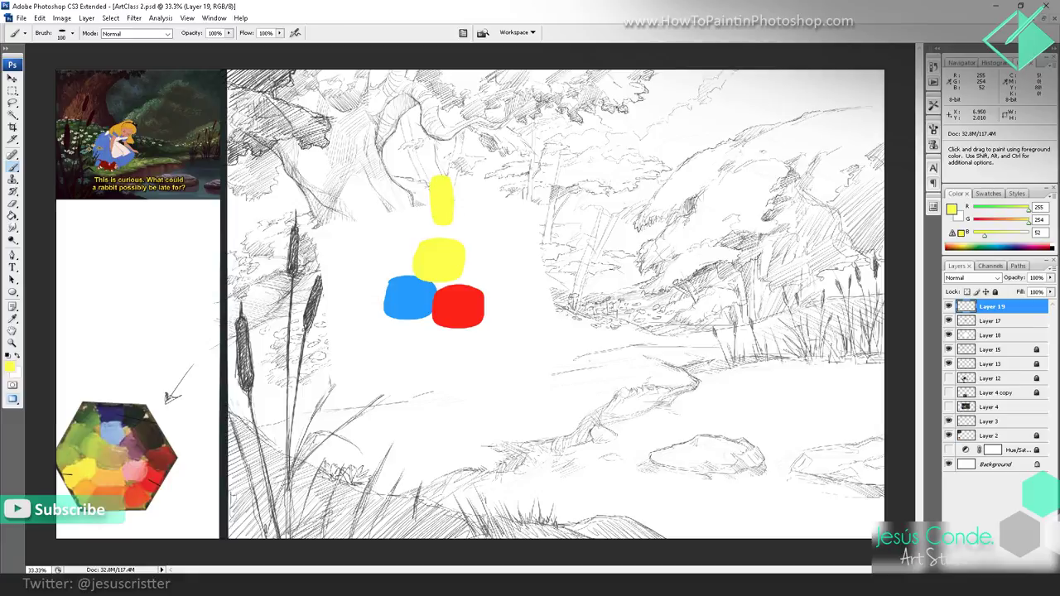
Step: Sample the red and blue swatches and paint a horizontal stroke of each colour beside its swatch
alt+click(473, 305)
drag(539, 293, 513, 302)
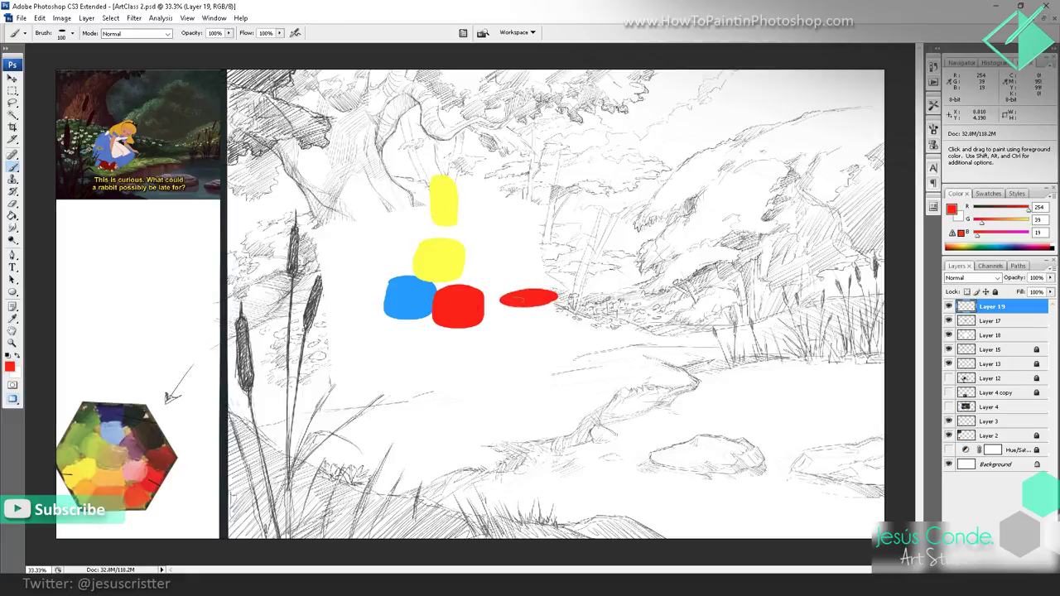
alt+click(408, 296)
drag(356, 300, 301, 302)
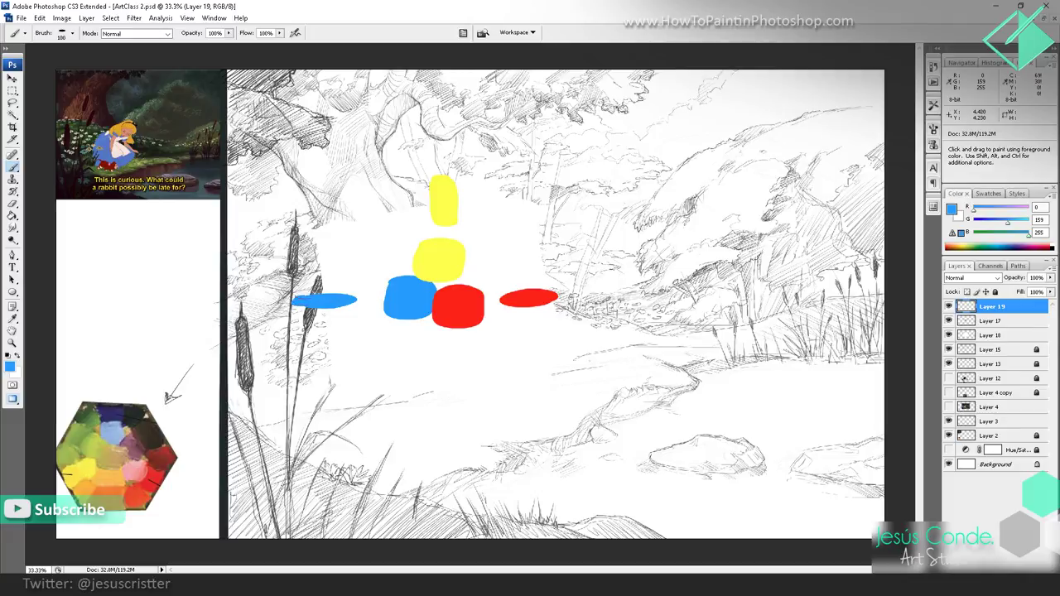
Step: Resample yellow and blue from the painted strokes and thicken the yellow and blue strokes
alt+click(432, 199)
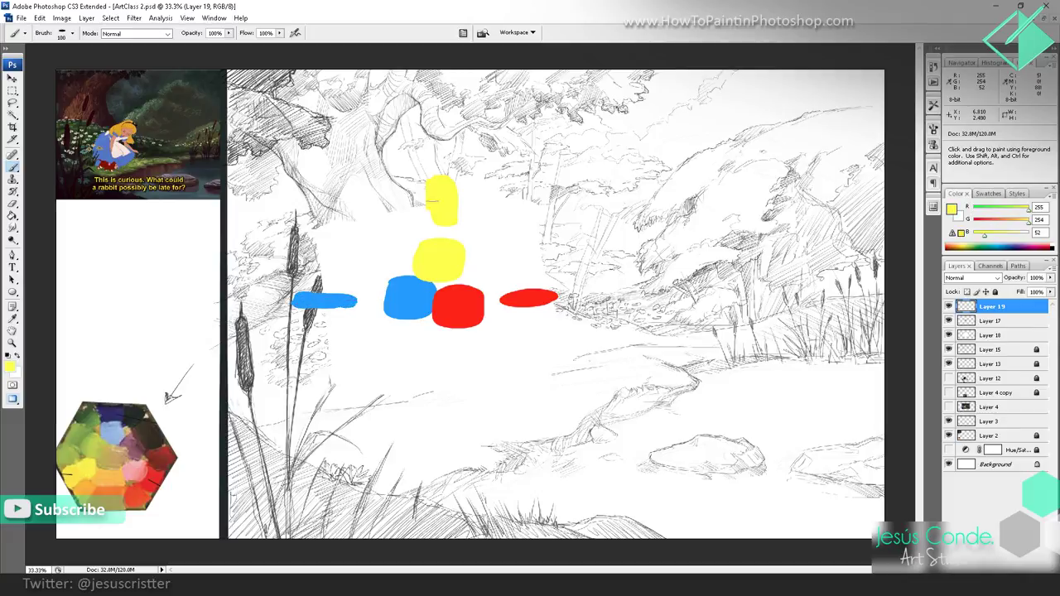
drag(450, 212, 449, 181)
alt+click(333, 298)
drag(306, 292, 343, 290)
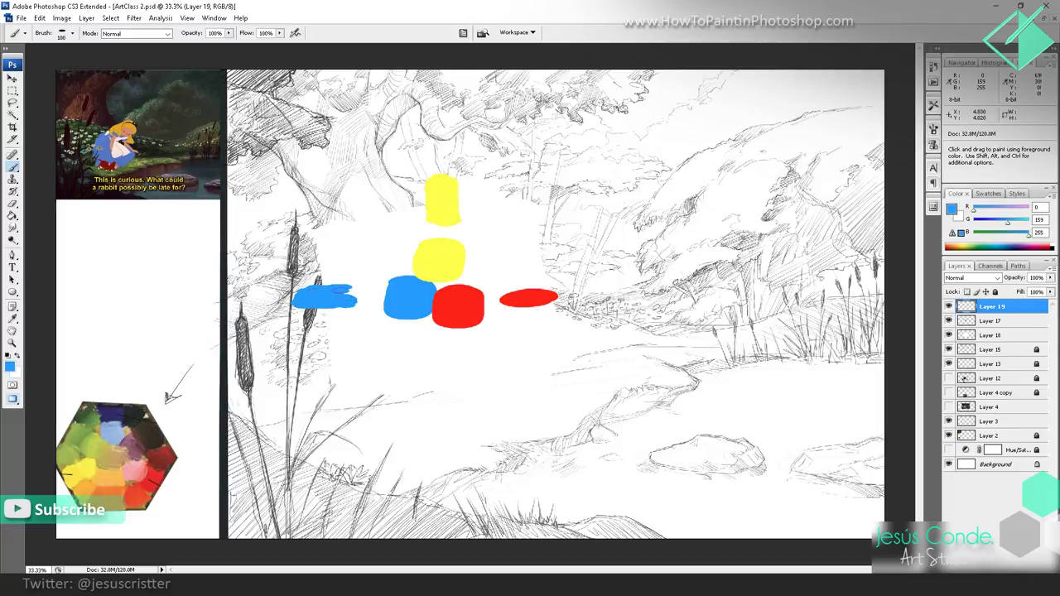
Step: Sample red, erase the horizontal red stroke and paint a diagonal red stroke below the red swatch
alt+click(458, 308)
key(e)
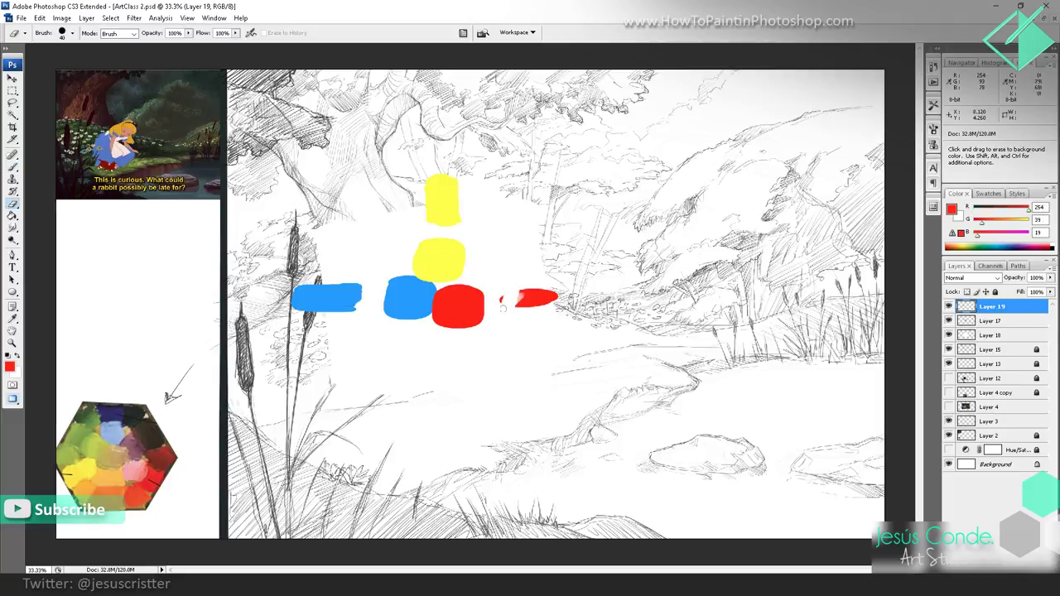
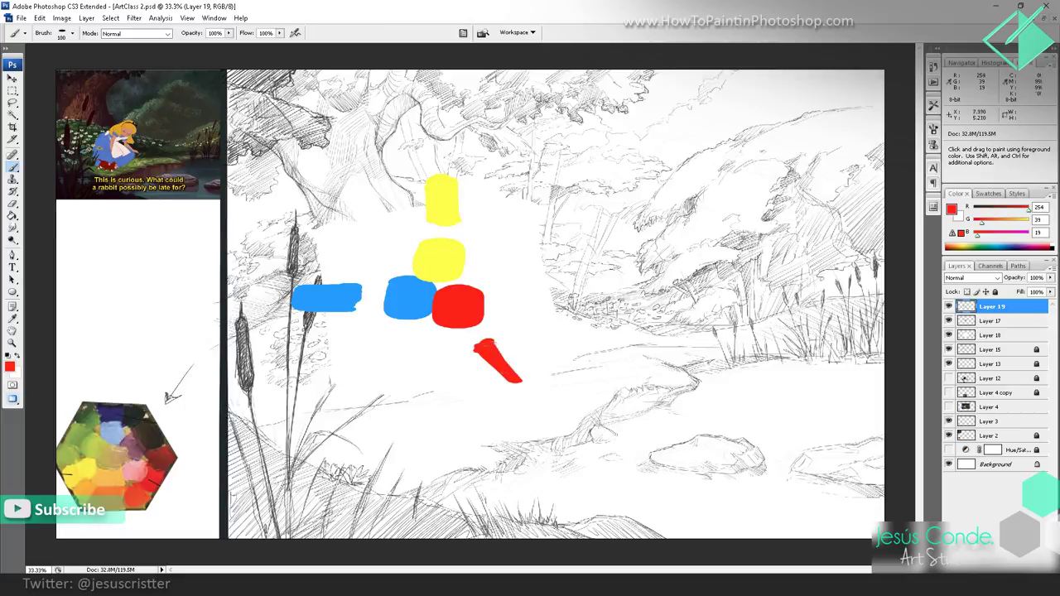
Step: Sample the yellow stroke, then reset the colours to default and swap them to a white foreground and black background
alt+click(447, 194)
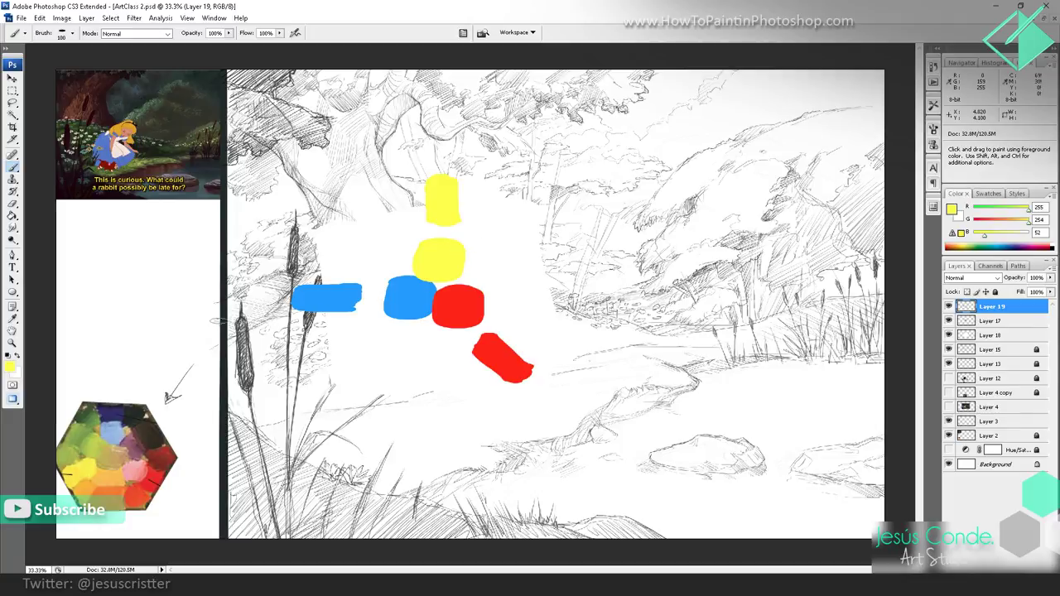
click(9, 356)
click(16, 356)
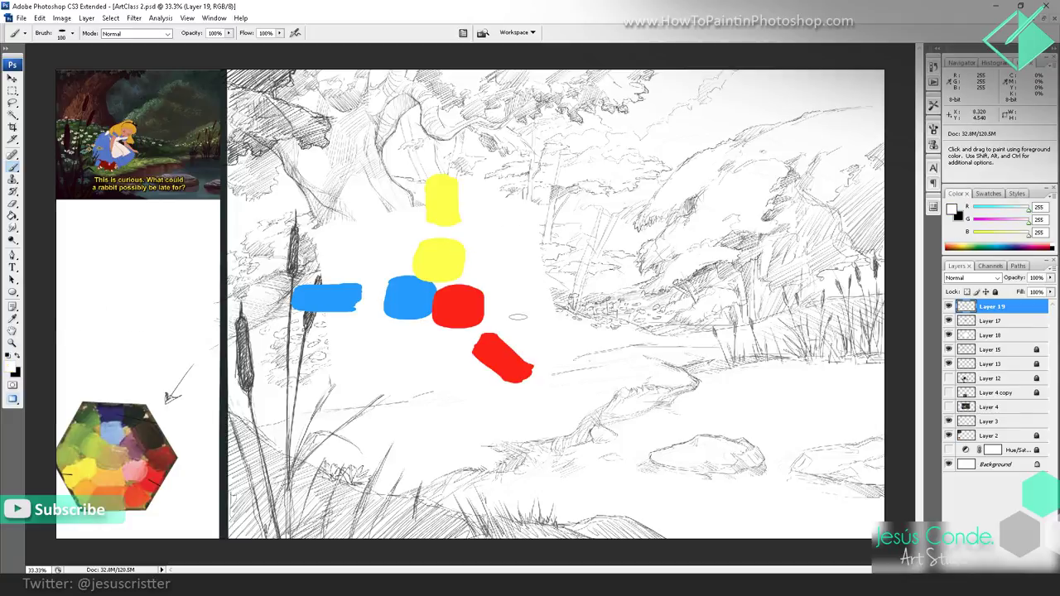
Step: Swap to a black foreground, paint curved black strokes on both sides of the swatches, and undo them
key(x)
mouse_move(489, 213)
mouse_down()
mouse_move(520, 329)
mouse_move(490, 212)
mouse_move(534, 206)
mouse_up()
drag(396, 200, 341, 266)
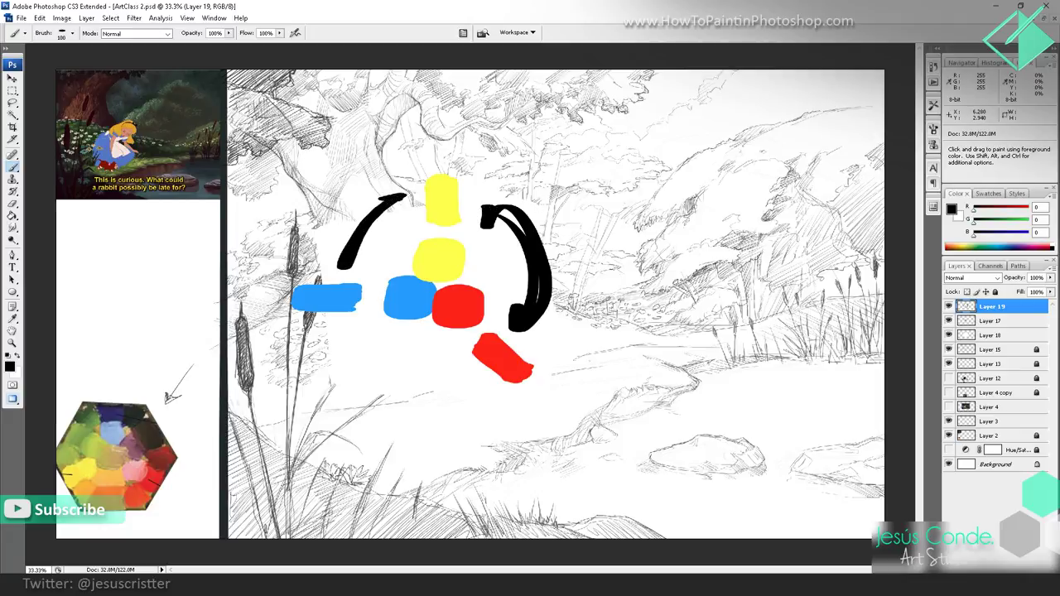
key(ctrl+alt+z)
key(ctrl+alt+z)
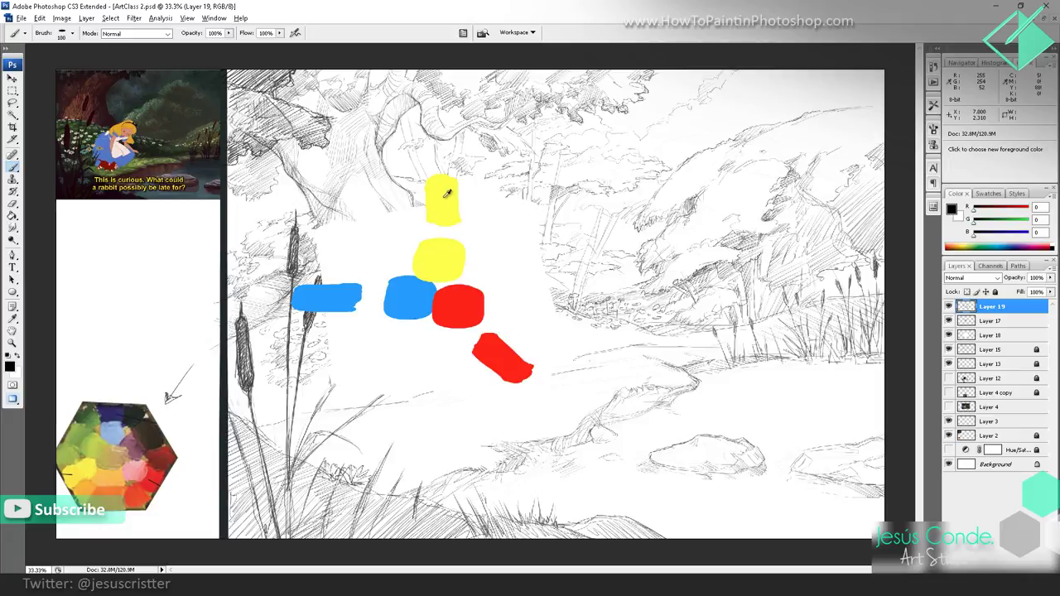
Step: Sample yellow and paint a short diagonal stroke above the red swatch plus a curved arrow over the tree in the upper-left corner
alt+click(452, 197)
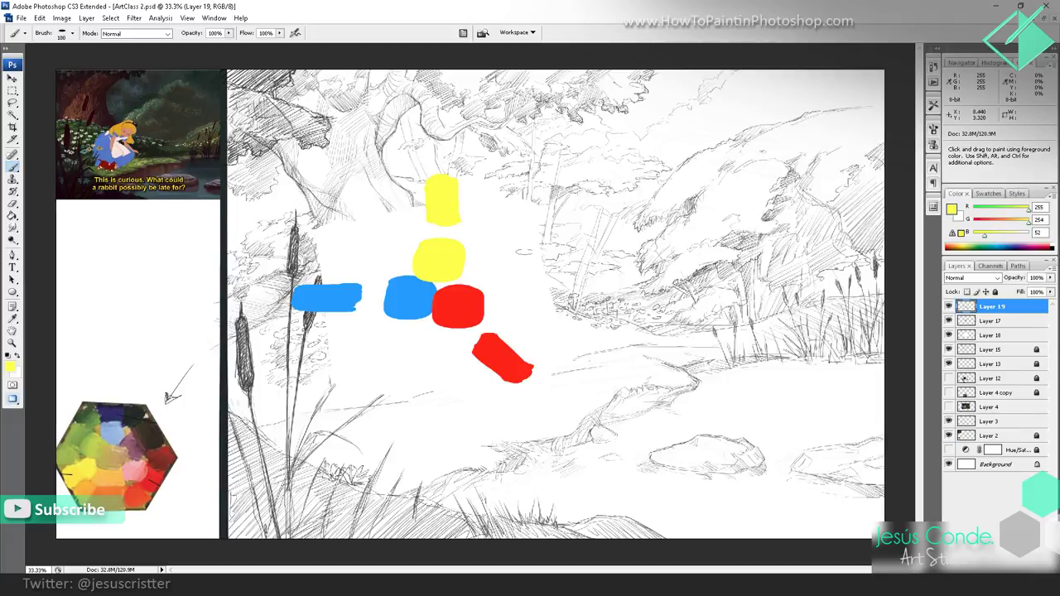
drag(523, 251, 540, 247)
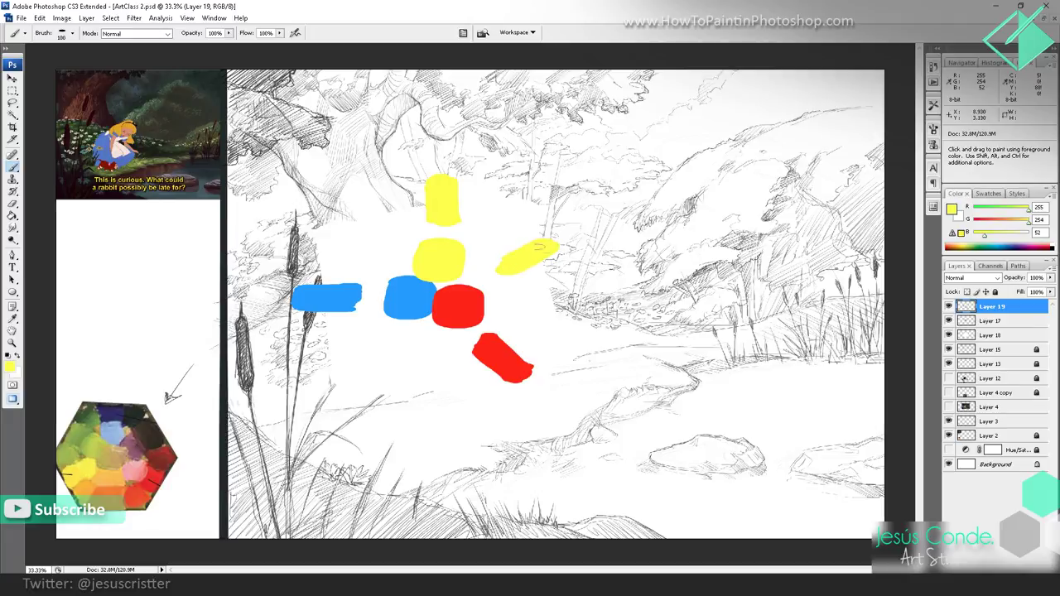
mouse_move(341, 162)
mouse_down()
mouse_move(242, 129)
mouse_move(257, 101)
mouse_move(281, 111)
mouse_up()
Step: Set the brush opacity to 50%, sample red, and glaze it over the yellow arrow and the diagonal yellow stroke to mix orange
key(5)
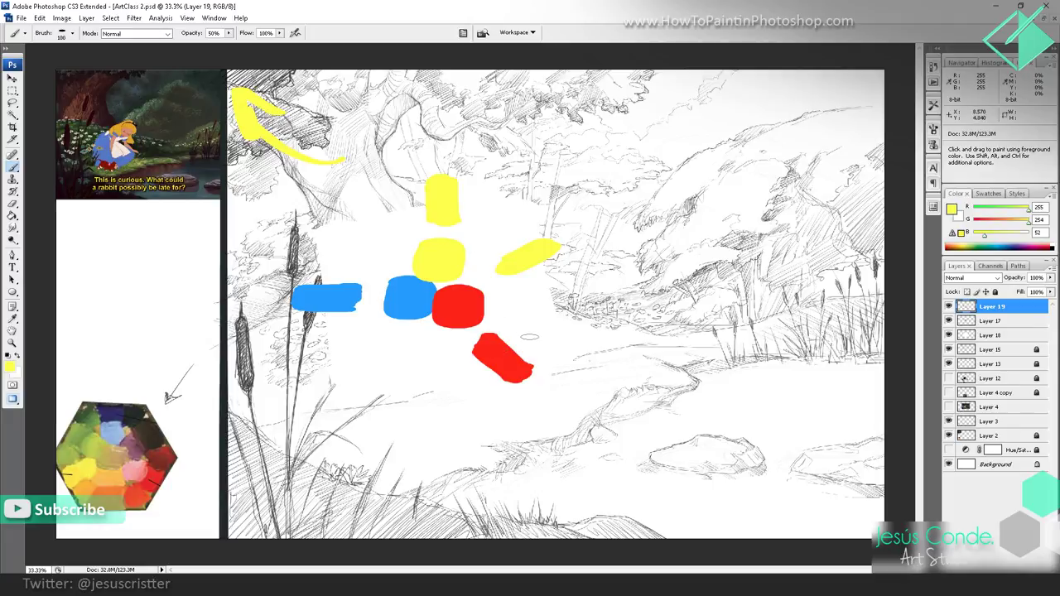
key(alt)
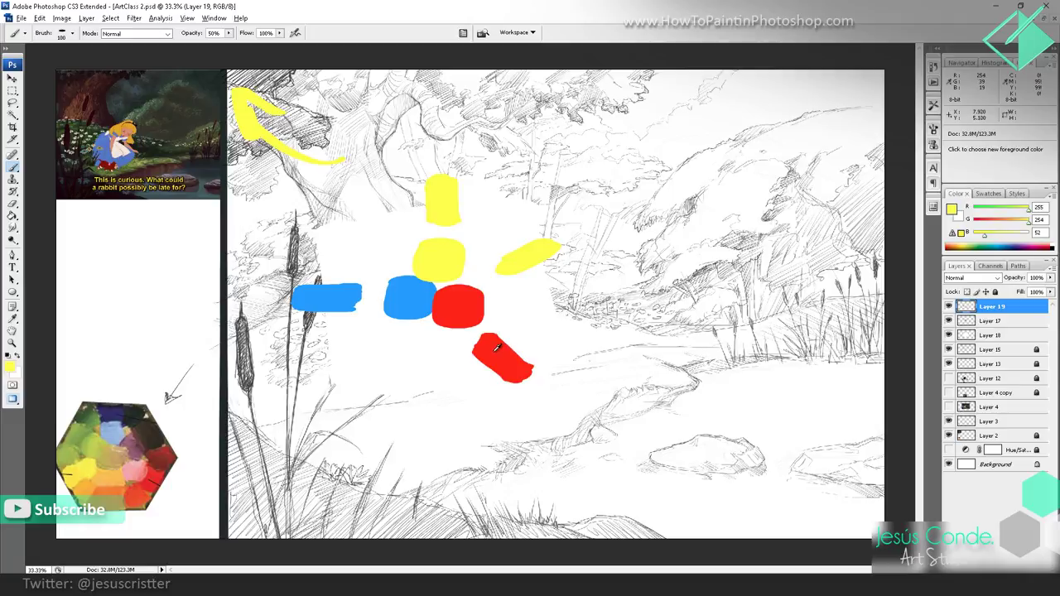
alt+click(500, 351)
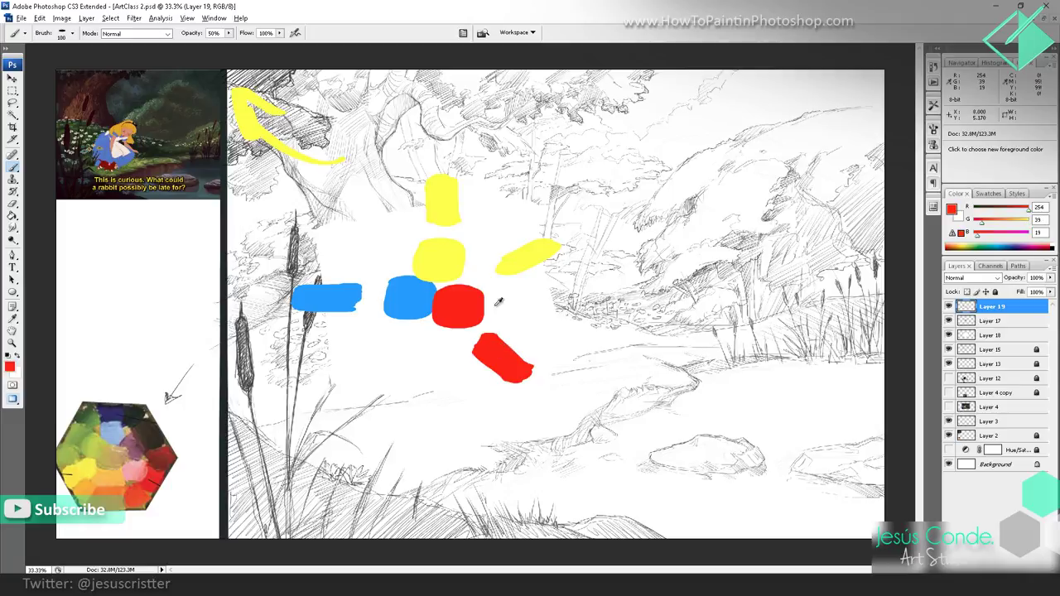
mouse_move(335, 160)
mouse_down()
mouse_move(290, 155)
mouse_move(241, 93)
mouse_move(245, 112)
mouse_up()
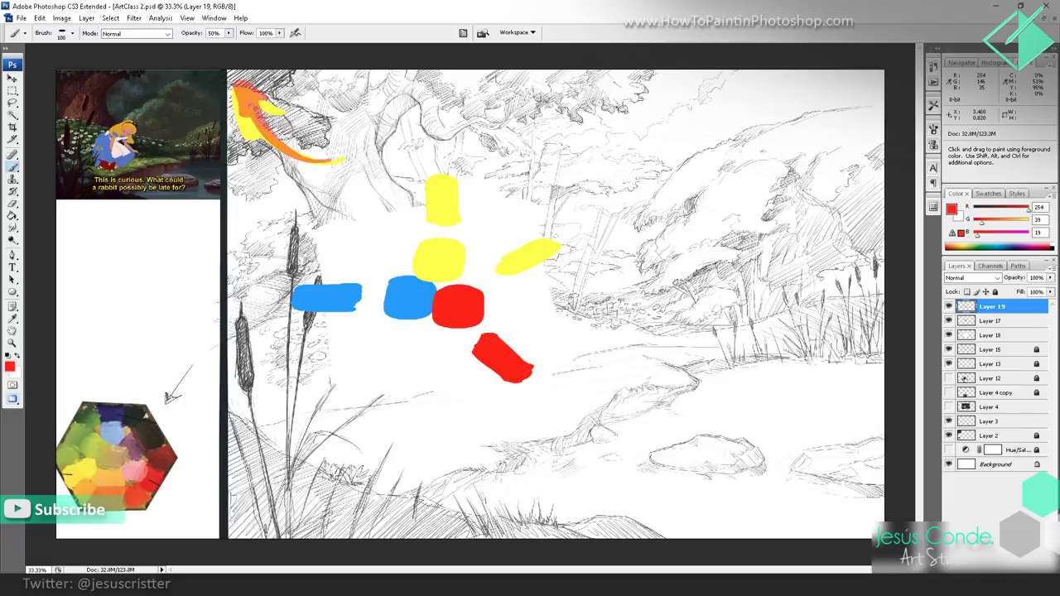
mouse_move(545, 242)
mouse_down()
mouse_move(502, 266)
mouse_move(548, 249)
mouse_move(536, 255)
mouse_move(543, 241)
mouse_move(506, 265)
mouse_move(544, 241)
mouse_up()
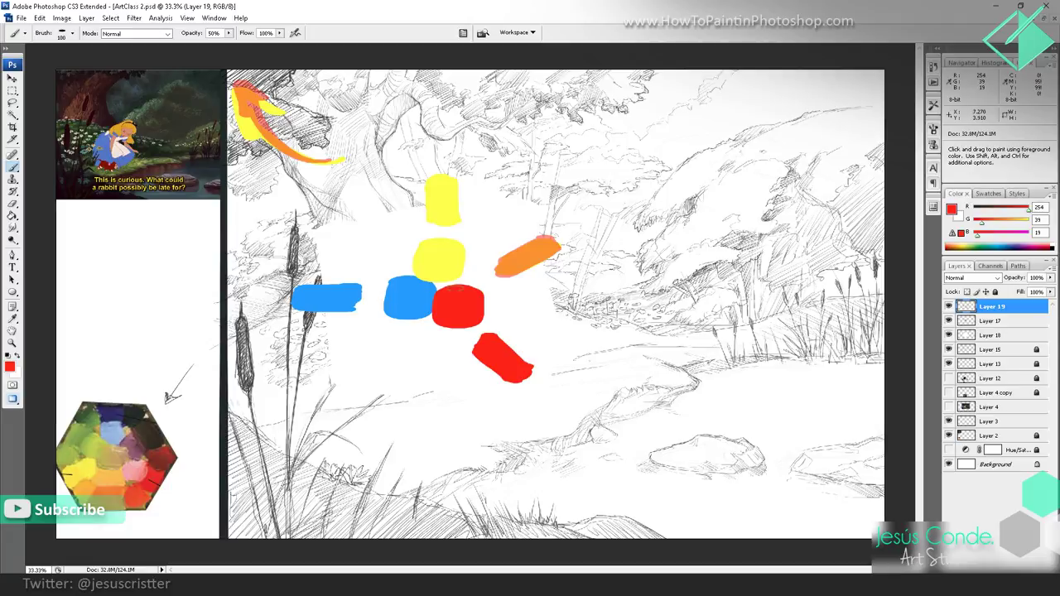
Step: Paint a solid red stroke below the blue swatch and glaze it with sampled blue at 50% opacity to mix purple
mouse_move(404, 358)
mouse_down()
mouse_move(383, 392)
mouse_move(406, 327)
mouse_move(389, 381)
mouse_up()
key(0)
alt+click(410, 303)
key(5)
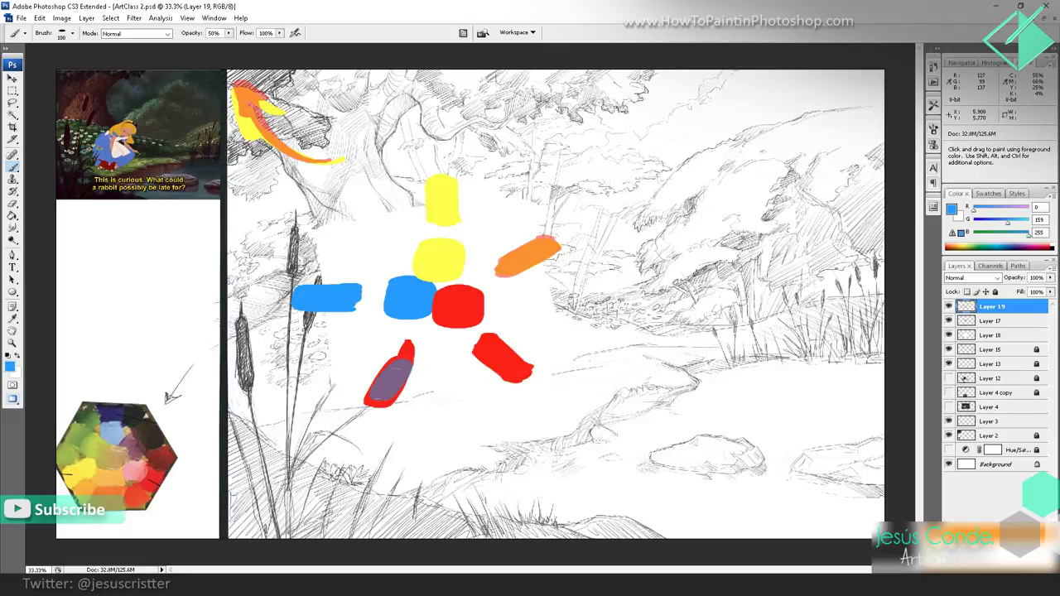
Step: Paint a blue stroke at 100% opacity between the blue and yellow strokes and glaze it with sampled yellow at 50% to mix green
key(0)
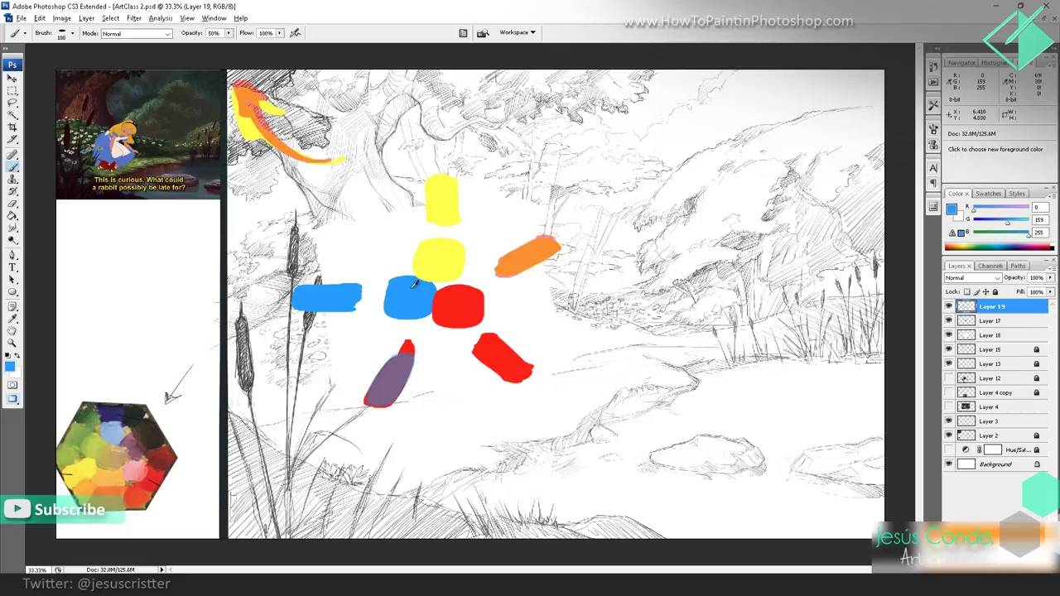
mouse_move(341, 221)
mouse_down()
mouse_move(366, 238)
mouse_move(339, 214)
mouse_up()
alt+click(446, 202)
key(5)
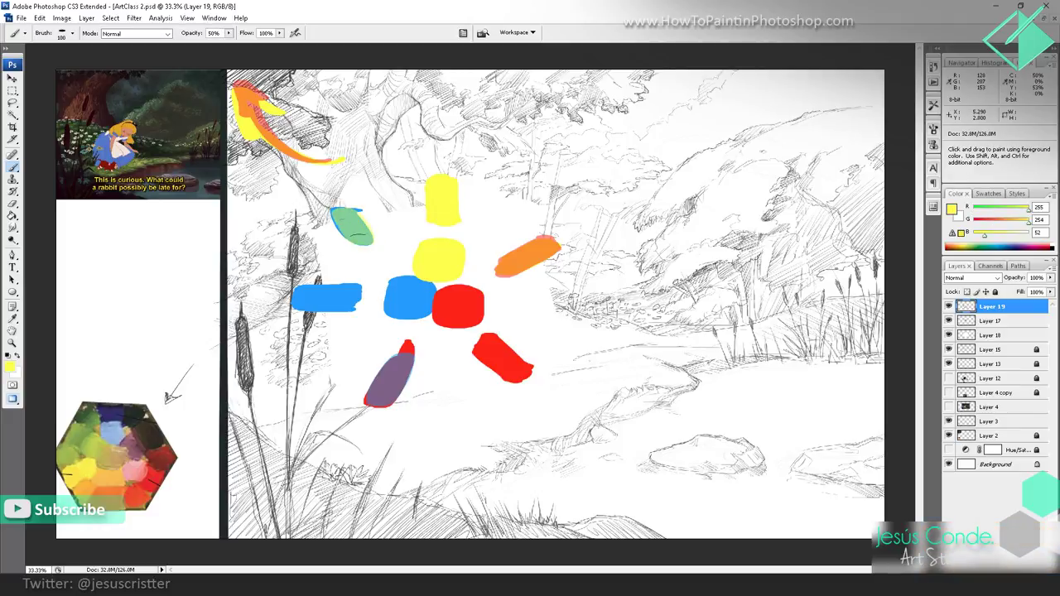
Step: Sample the mixed green, purple and orange, fill out each stroke at 100% opacity, and paint an arrow pointing at the orange stroke
alt+click(353, 226)
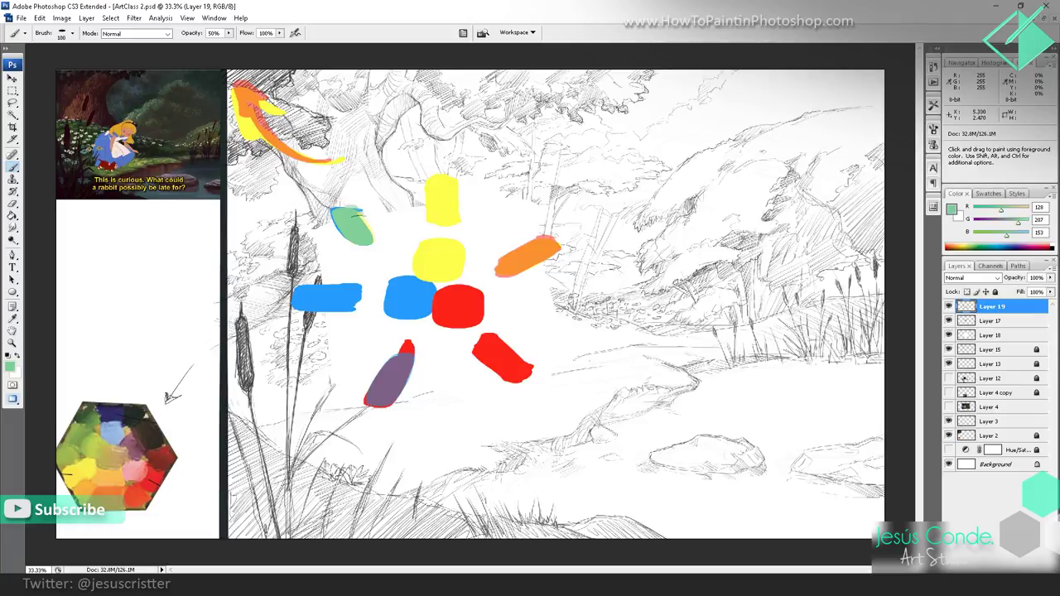
key(0)
mouse_move(362, 222)
mouse_down()
mouse_move(376, 236)
mouse_move(331, 222)
mouse_move(347, 203)
mouse_up()
alt+click(394, 364)
mouse_move(394, 365)
mouse_down()
mouse_move(364, 402)
mouse_move(404, 348)
mouse_up()
alt+click(534, 252)
mouse_move(534, 253)
mouse_down()
mouse_move(497, 279)
mouse_move(549, 248)
mouse_up()
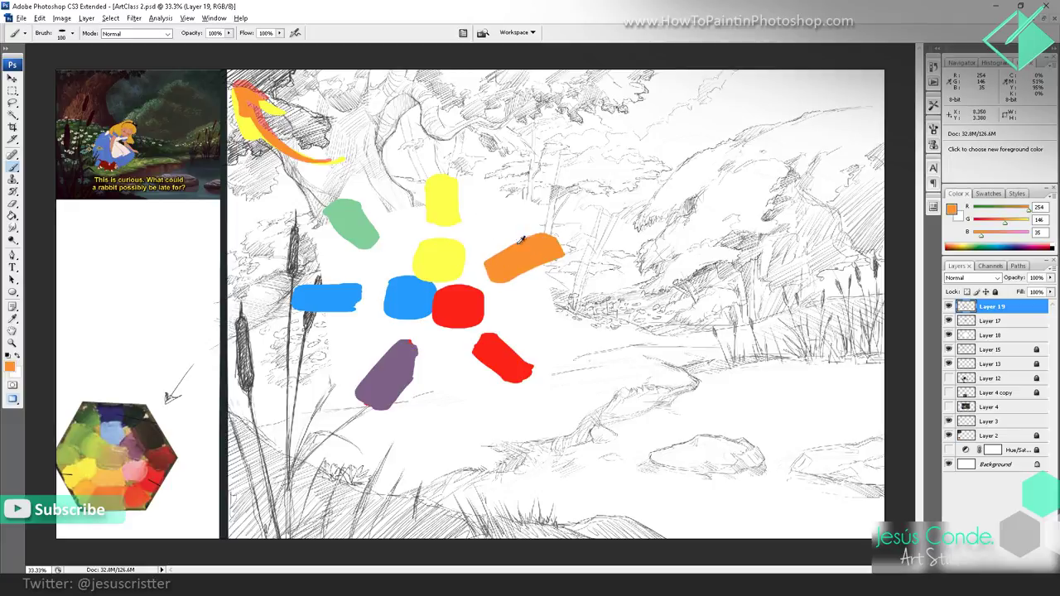
drag(605, 212, 568, 235)
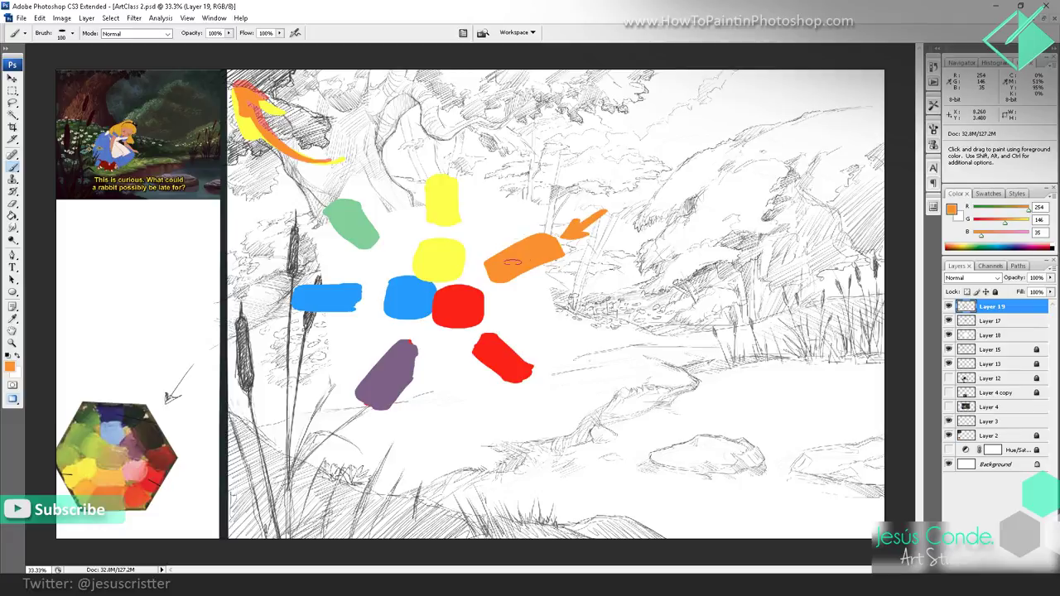
Step: Paint an orange stroke between the yellow and orange strokes and glaze it with sampled yellow at 50% opacity
mouse_move(496, 208)
mouse_down()
mouse_move(480, 232)
mouse_move(499, 200)
mouse_move(477, 234)
mouse_move(509, 203)
mouse_move(497, 218)
mouse_up()
alt+click(439, 184)
key(5)
Step: Sample orange, paint a stroke at 100% opacity between the orange and red strokes, and glaze it with red at 50%
alt+click(530, 253)
key(0)
mouse_move(522, 295)
mouse_down()
mouse_move(531, 300)
mouse_move(521, 308)
mouse_move(556, 331)
mouse_move(538, 313)
mouse_move(530, 323)
mouse_move(505, 318)
mouse_move(542, 311)
mouse_move(502, 312)
mouse_move(556, 323)
mouse_up()
alt+click(504, 356)
key(5)
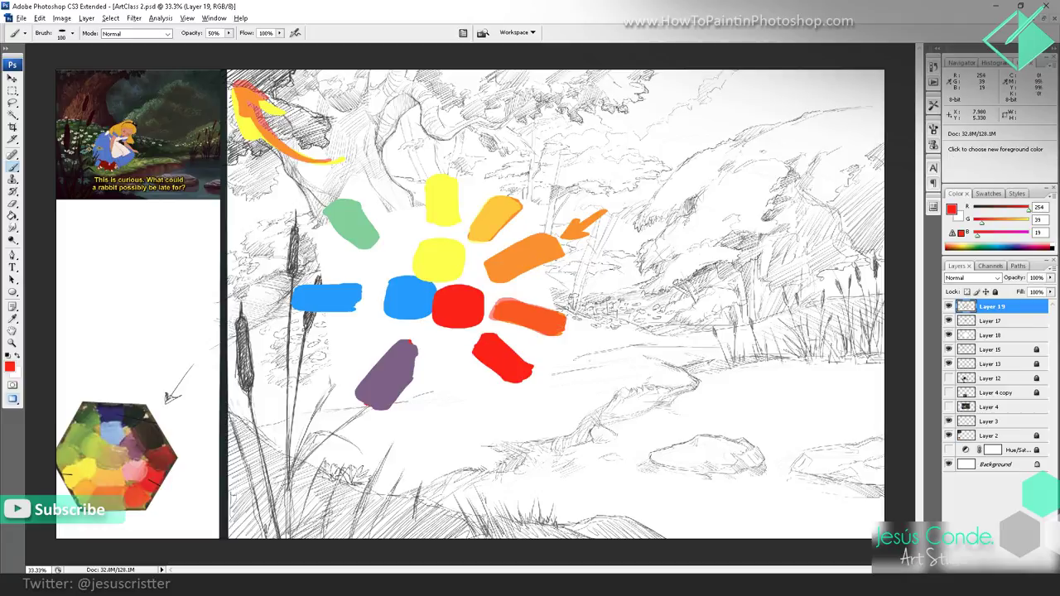
Step: Paint a red stroke between the red and purple strokes and glaze it with sampled purple to mix red-violet
mouse_move(447, 364)
mouse_down()
mouse_move(452, 414)
mouse_move(439, 385)
mouse_move(464, 396)
mouse_move(451, 361)
mouse_move(454, 404)
mouse_move(447, 381)
mouse_move(460, 367)
mouse_up()
key(0)
alt+click(400, 358)
Step: Sample blue, paint a stroke between the blue and purple strokes, and glaze it with purple at 50% opacity
alt+click(343, 300)
mouse_move(356, 337)
mouse_down()
mouse_move(324, 356)
mouse_move(367, 338)
mouse_move(327, 362)
mouse_move(341, 363)
mouse_up()
key(0)
alt+click(390, 364)
key(5)
Step: Sample blue, paint a stroke at 100% opacity between the blue and green strokes, and glaze it with green at 50%
alt+click(418, 282)
key(0)
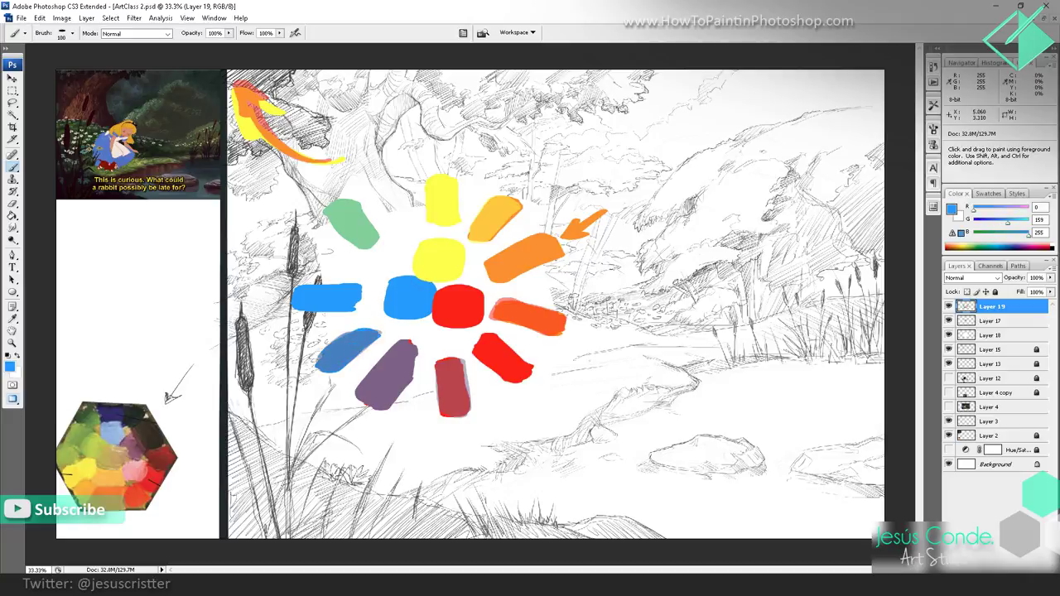
mouse_move(356, 249)
mouse_down()
mouse_move(316, 257)
mouse_move(352, 263)
mouse_move(319, 264)
mouse_up()
alt+click(352, 221)
key(5)
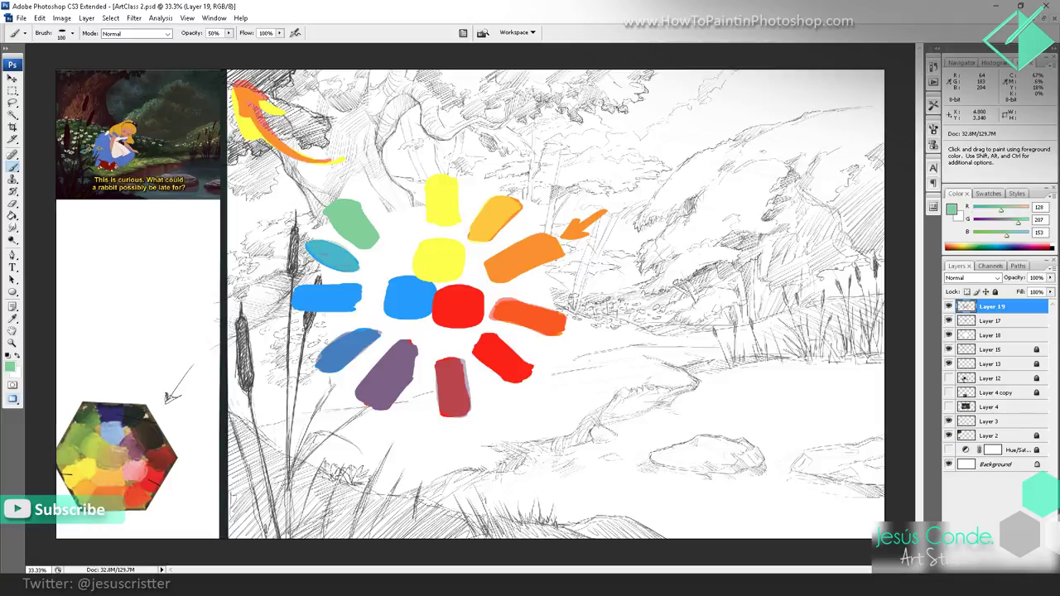
Step: Sample yellow, paint a stroke at 100% opacity between the green and yellow strokes, and glaze it with green at 50%
alt+click(447, 261)
key(0)
drag(399, 219, 392, 185)
alt+click(364, 223)
key(5)
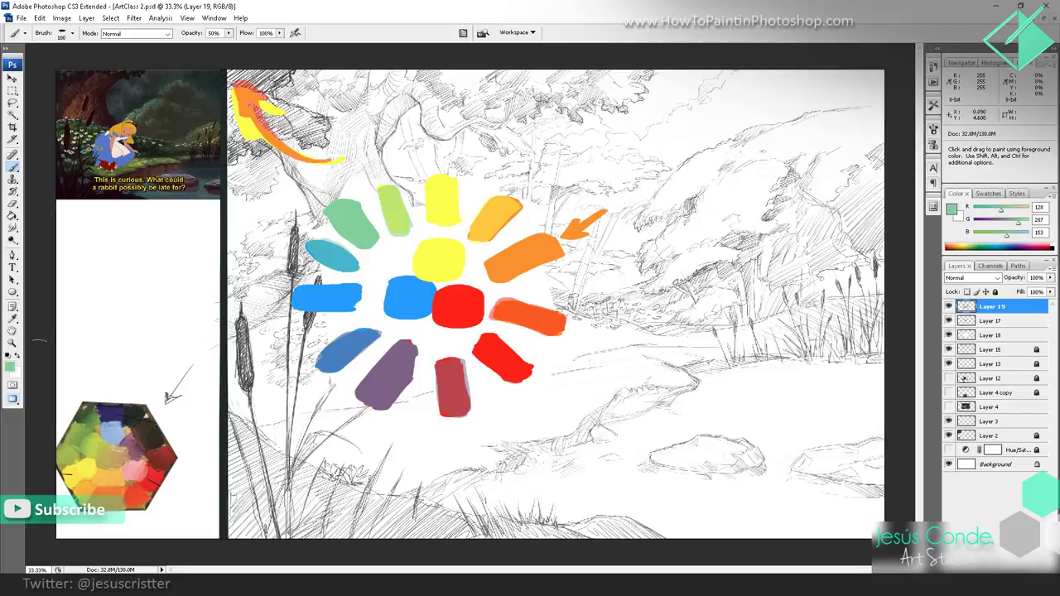
Step: Reset the foreground to black, shrink the brush, and outline the three primary swatches in the centre, undoing the first circle around yellow
key(d)
key(bracketleft)
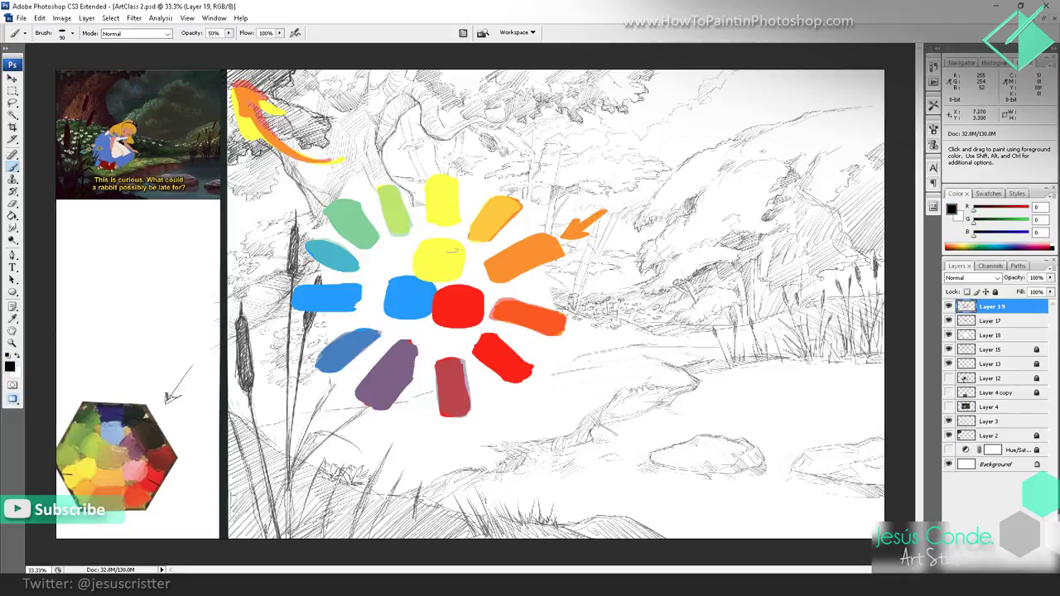
mouse_move(439, 236)
mouse_down()
mouse_move(465, 246)
mouse_move(424, 235)
mouse_up()
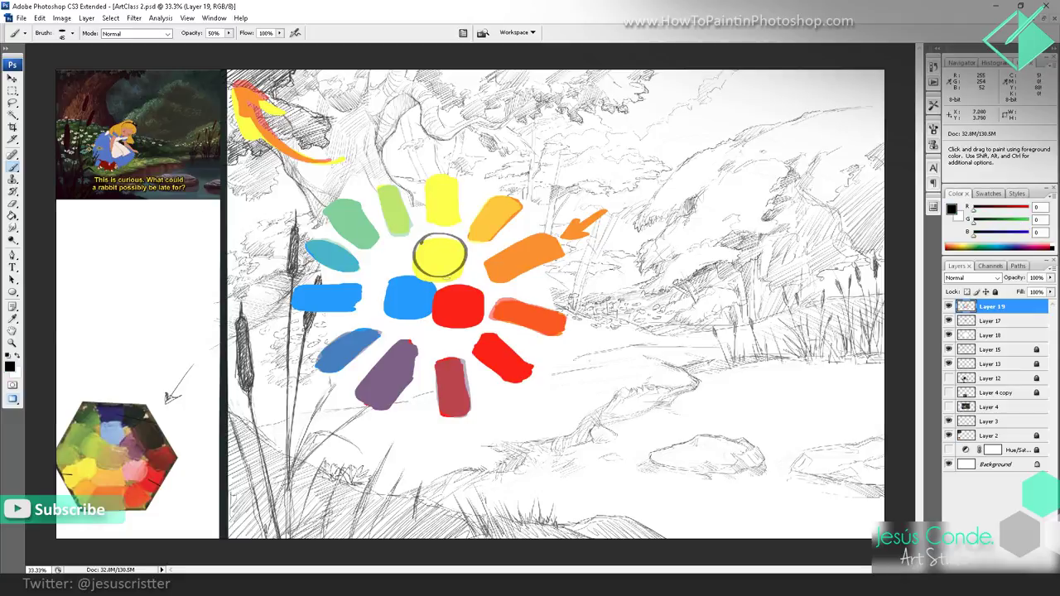
key(ctrl+z)
mouse_move(469, 280)
mouse_down()
mouse_move(467, 241)
mouse_move(419, 238)
mouse_move(415, 273)
mouse_move(390, 274)
mouse_move(386, 313)
mouse_move(450, 331)
mouse_move(488, 313)
mouse_move(487, 282)
mouse_up()
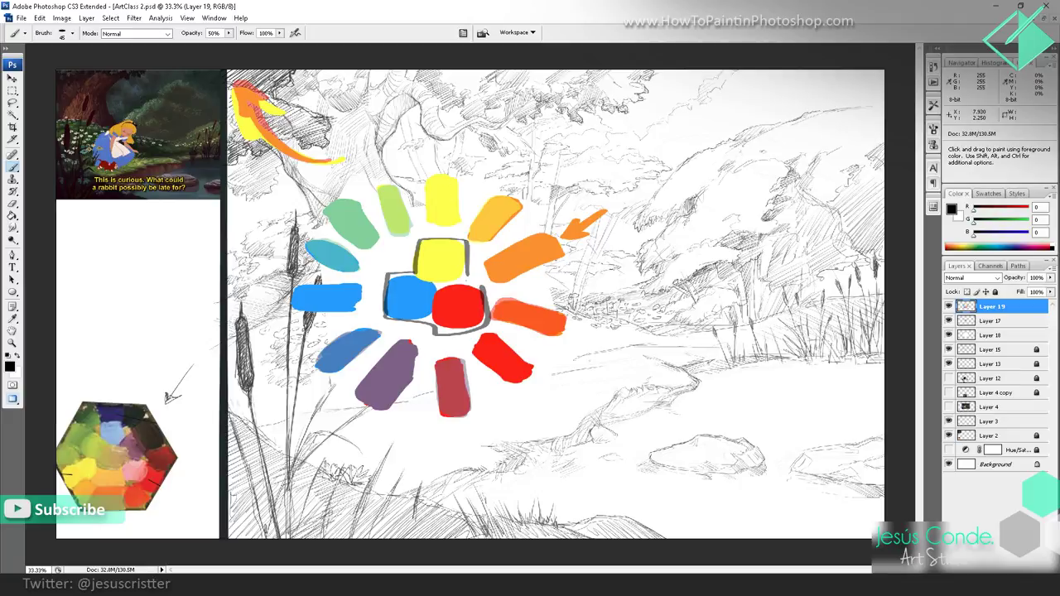
Step: Outline the secondary orange, green and purple strokes of the colour wheel in black
mouse_move(469, 251)
mouse_down()
mouse_move(557, 237)
mouse_move(543, 258)
mouse_move(488, 273)
mouse_up()
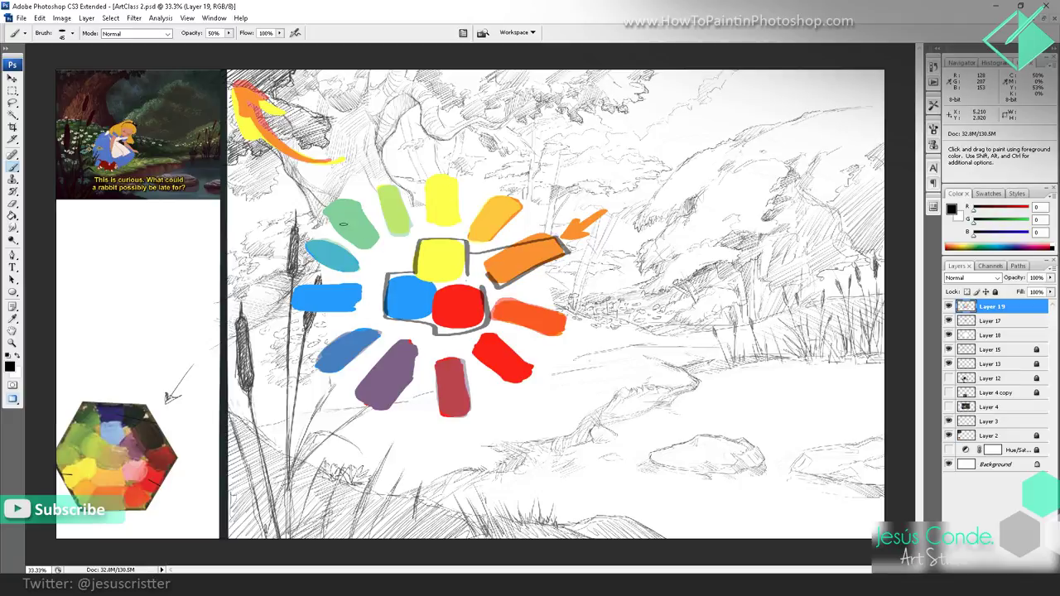
mouse_move(331, 206)
mouse_down()
mouse_move(351, 249)
mouse_move(358, 199)
mouse_up()
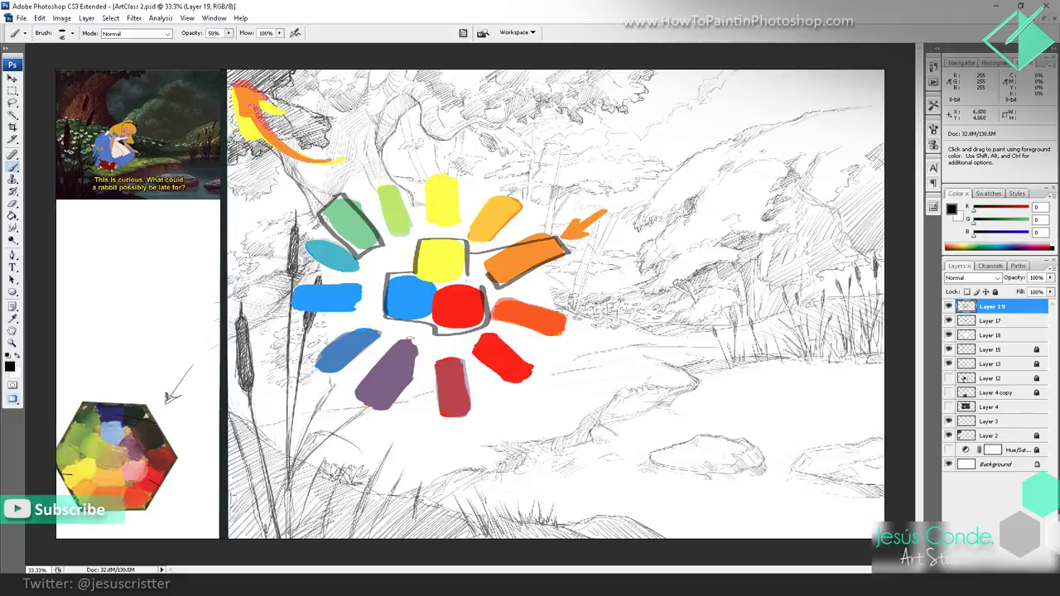
mouse_move(400, 336)
mouse_down()
mouse_move(361, 402)
mouse_move(418, 338)
mouse_move(351, 400)
mouse_move(389, 404)
mouse_up()
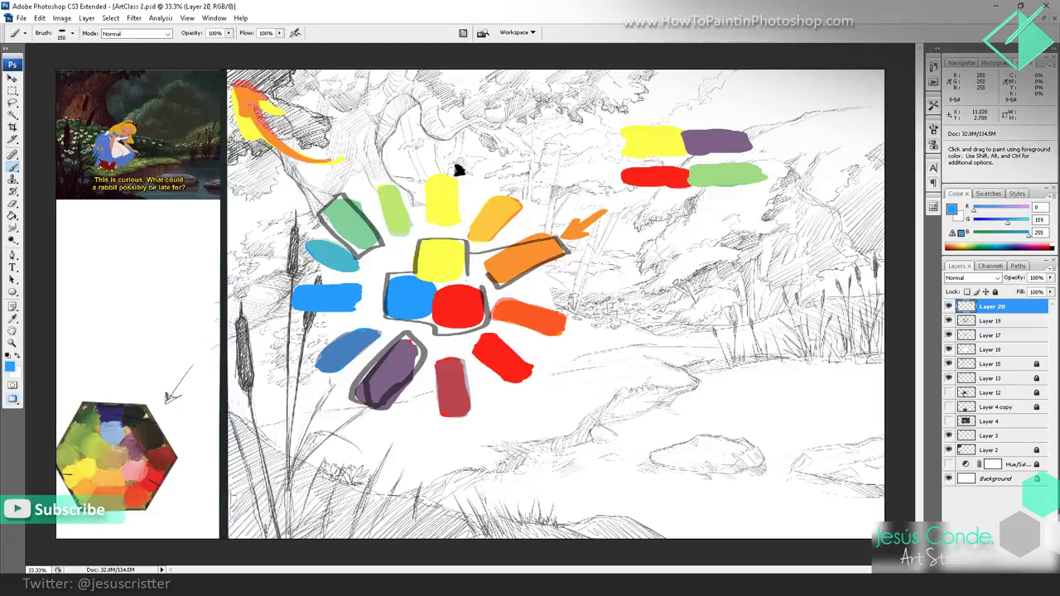
Step: Paint a blue stroke below the red and green pair and complete the pair with a sampled orange stroke, replacing the yellow-orange
mouse_move(642, 212)
mouse_down()
mouse_move(686, 206)
mouse_move(633, 207)
mouse_up()
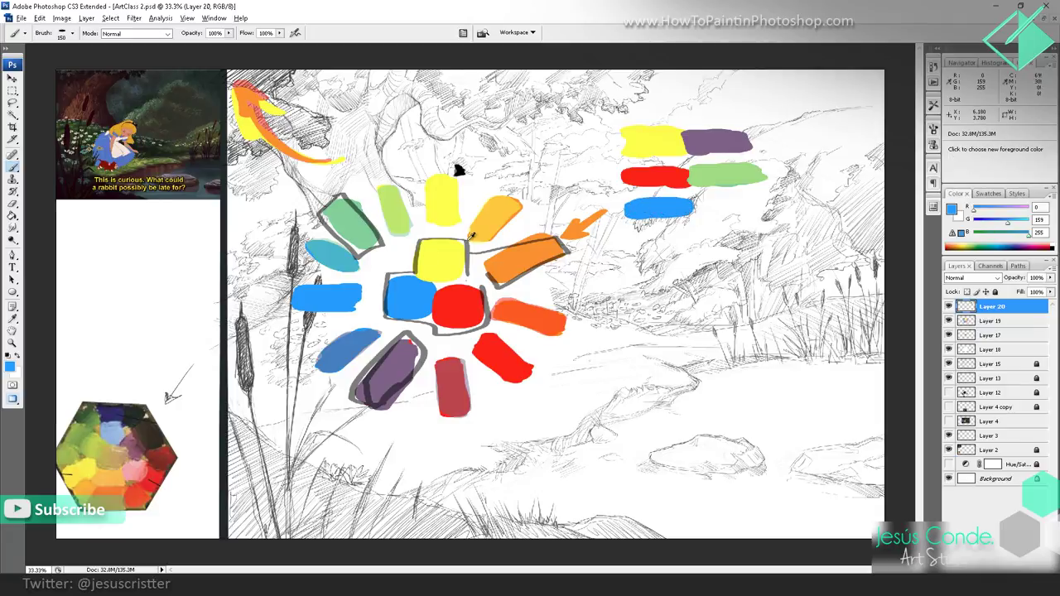
alt+click(495, 213)
mouse_move(699, 209)
mouse_down()
mouse_move(751, 199)
mouse_move(707, 201)
mouse_up()
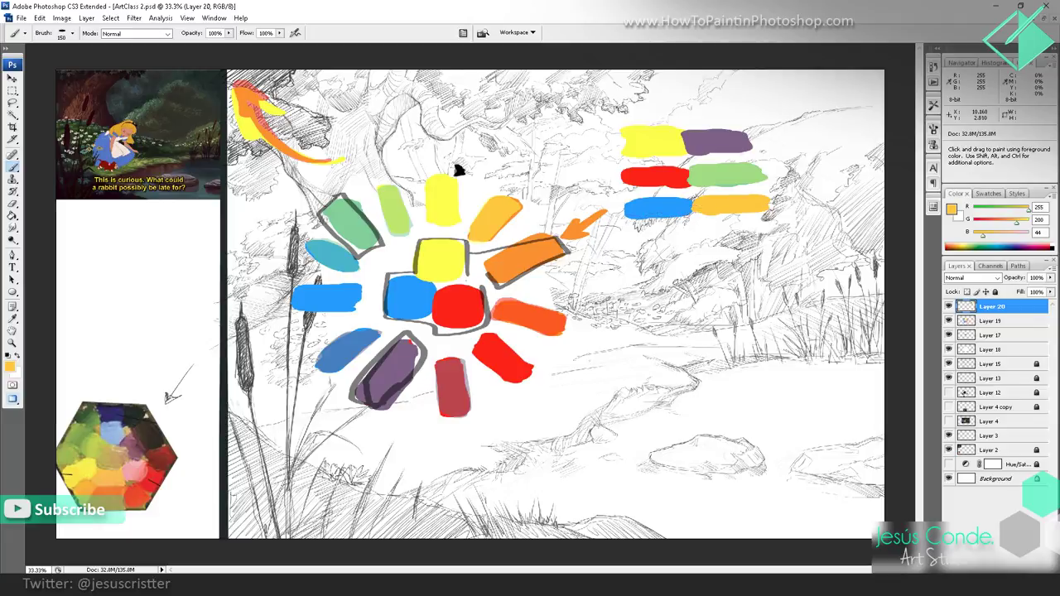
alt+click(538, 244)
mouse_move(775, 196)
mouse_down()
mouse_move(700, 199)
mouse_move(753, 204)
mouse_move(716, 207)
mouse_up()
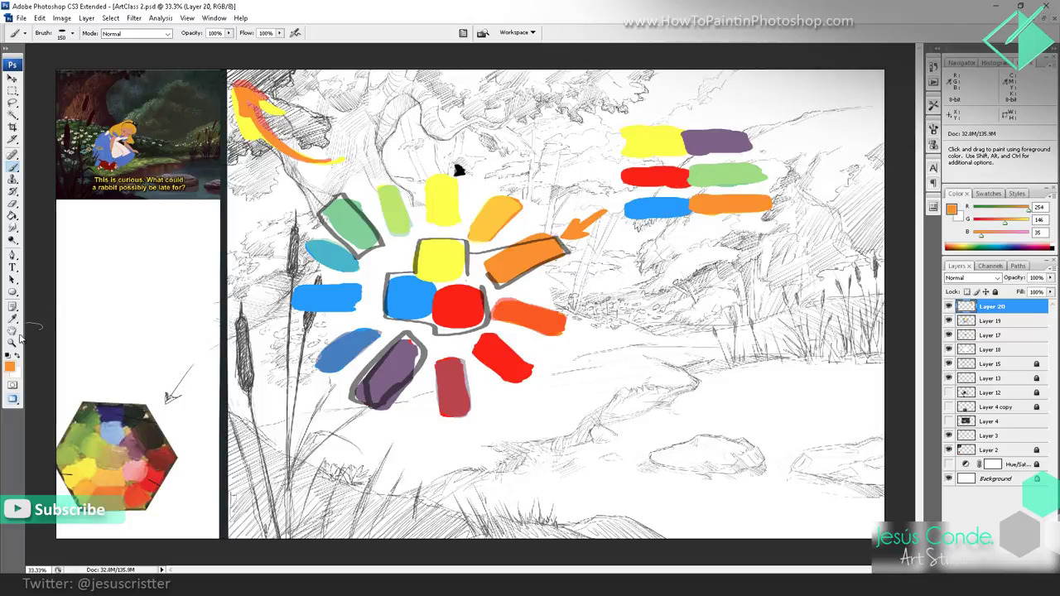
Step: Reset to black, circle the primary swatches, and letter P at the primaries, S at the orange stroke and C above the complementary pairs
click(8, 355)
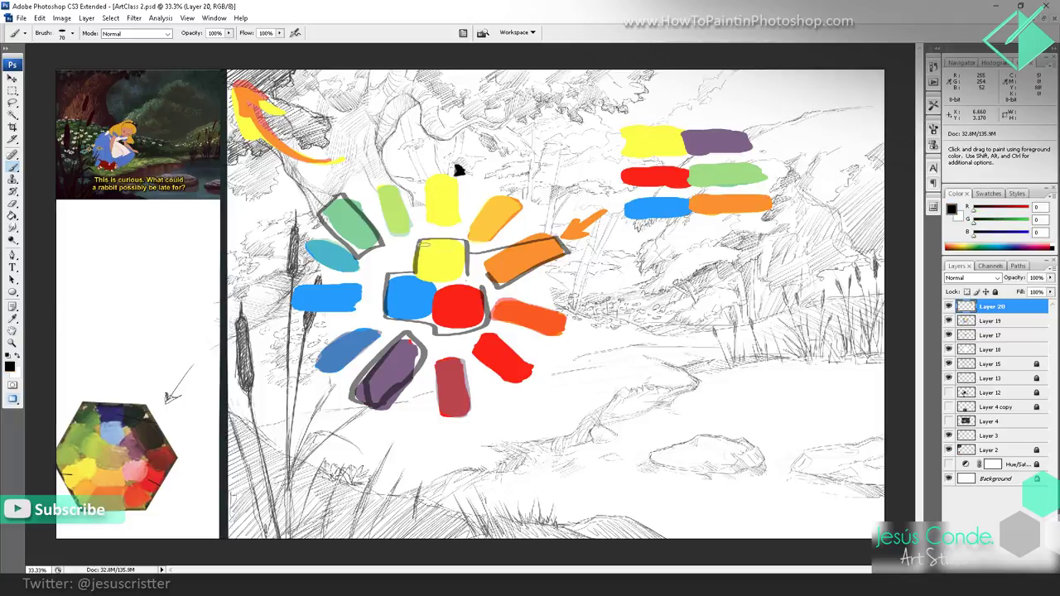
mouse_move(434, 239)
mouse_down()
mouse_move(394, 251)
mouse_move(381, 282)
mouse_move(390, 319)
mouse_move(419, 340)
mouse_move(465, 343)
mouse_move(486, 312)
mouse_move(485, 271)
mouse_move(452, 243)
mouse_move(396, 266)
mouse_up()
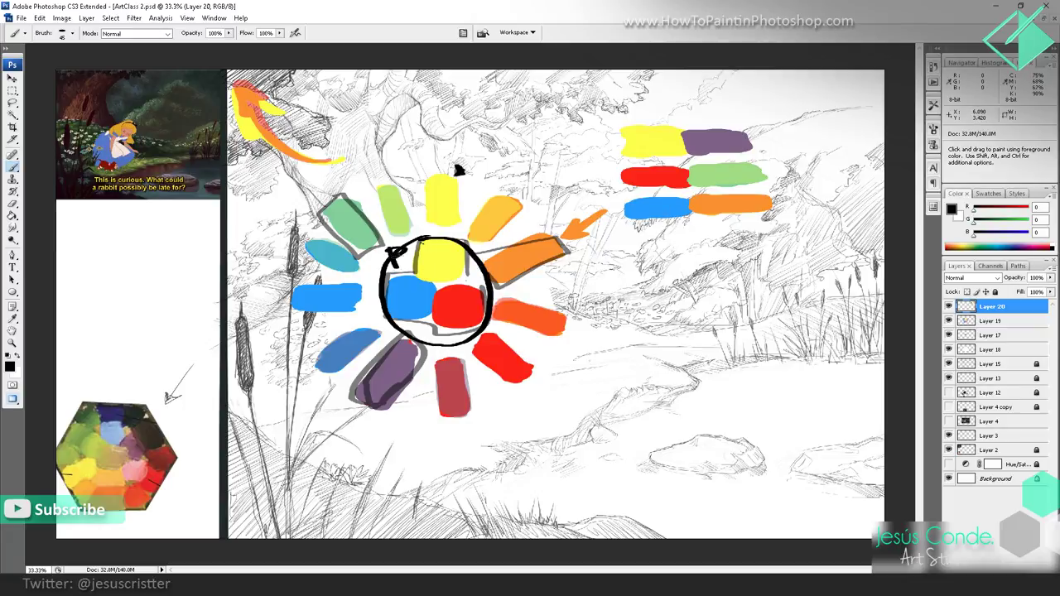
drag(566, 263, 550, 274)
drag(672, 103, 676, 112)
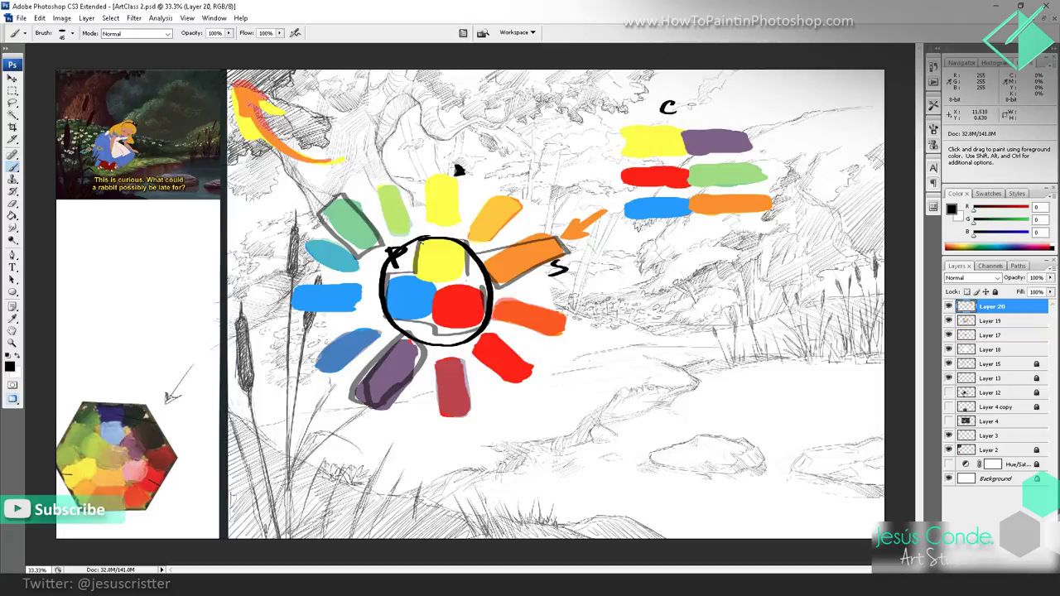
Step: Merge Layer 20 down into Layer 19
key(z)
alt+click(641, 240)
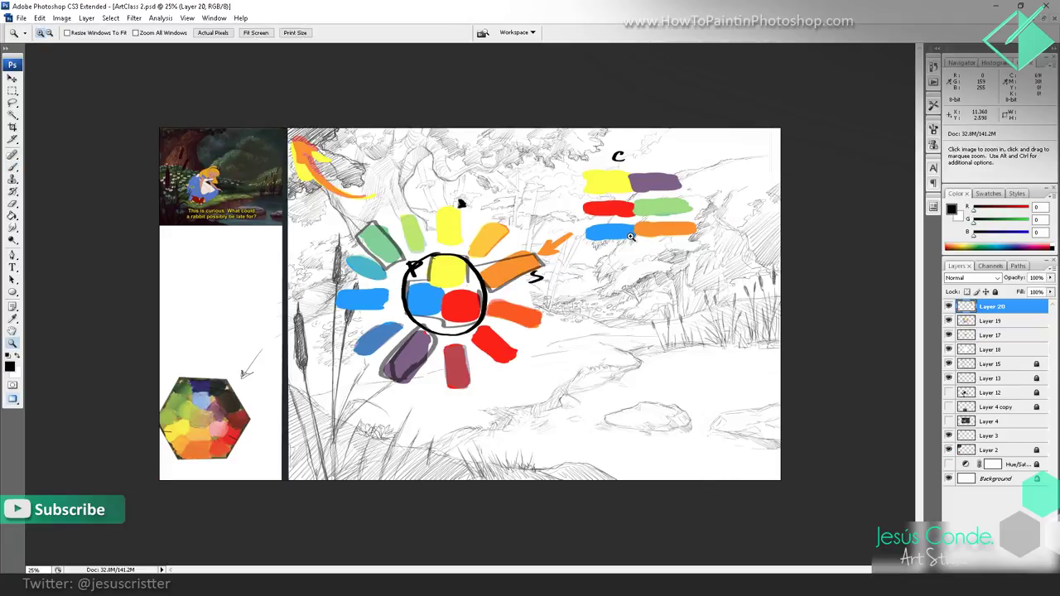
key(Delete)
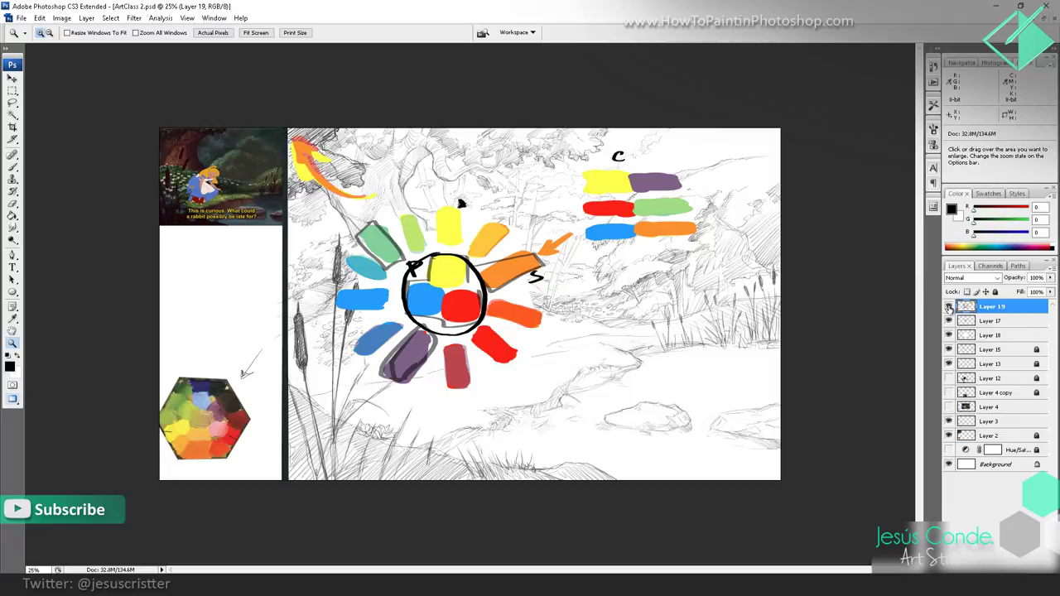
Step: Toggle the visibility of Layer 19 to check its contents, leave it shown, and hide Layer 17
click(948, 307)
click(948, 306)
click(948, 308)
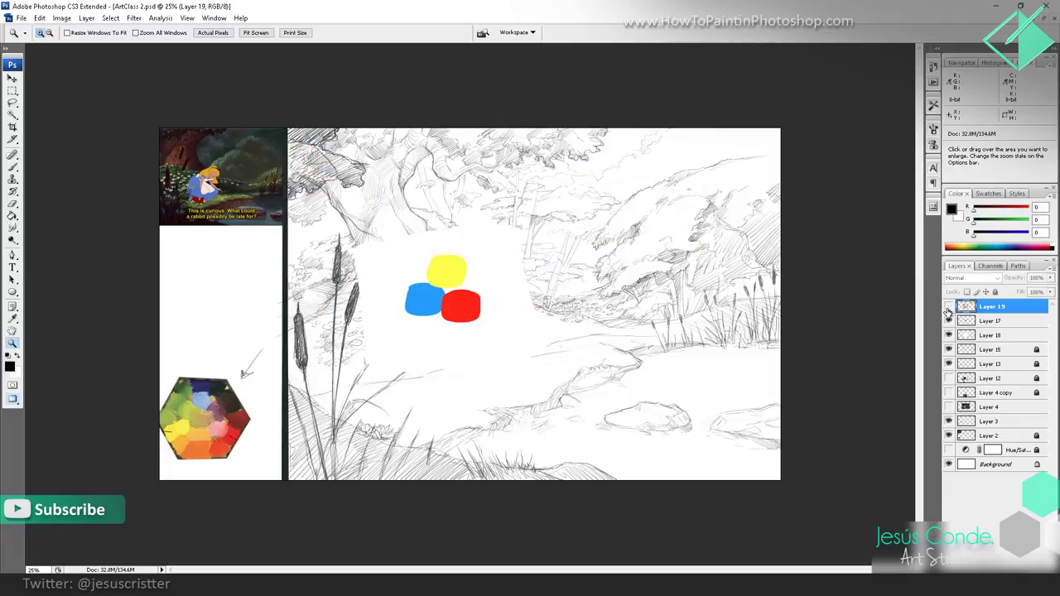
click(948, 308)
click(949, 322)
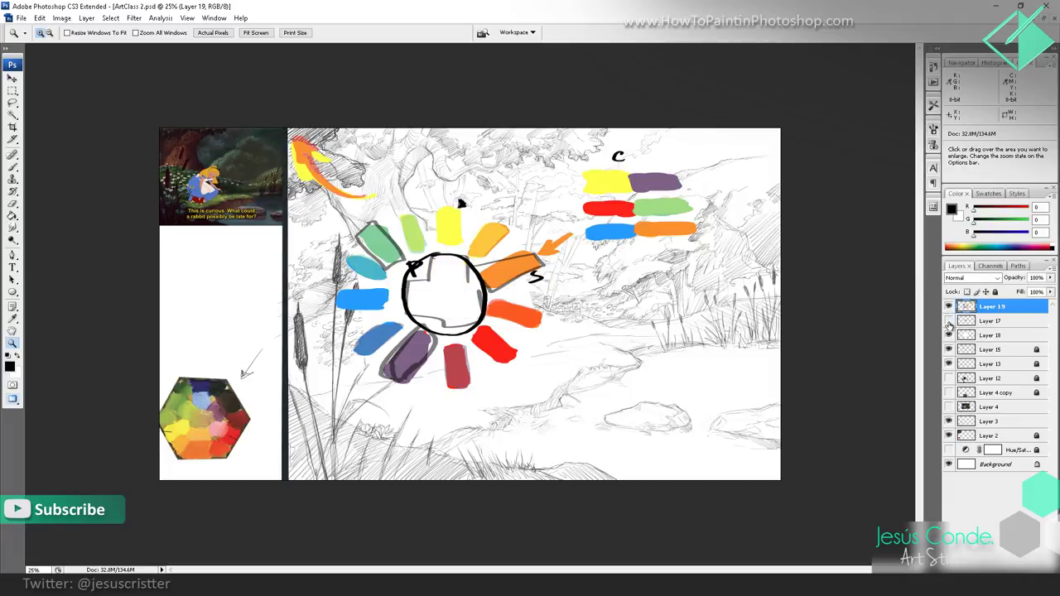
Step: Show Layer 17 and merge Layer 19 down into it
click(949, 322)
key(ctrl+e)
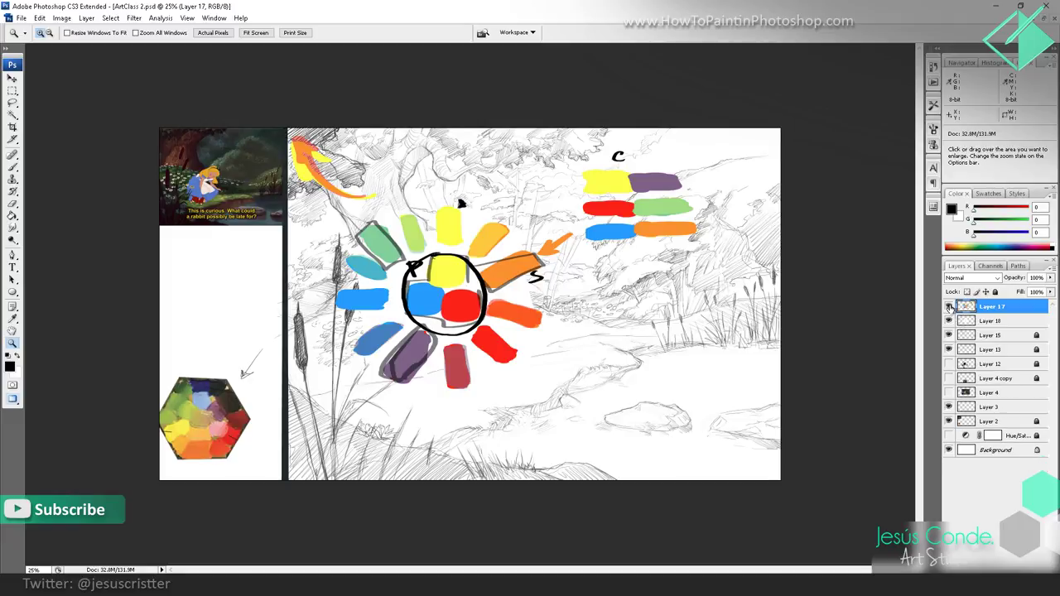
Step: Erase the orange and yellow curved arrow in the drawing's upper-left corner with an enlarged eraser
key(e)
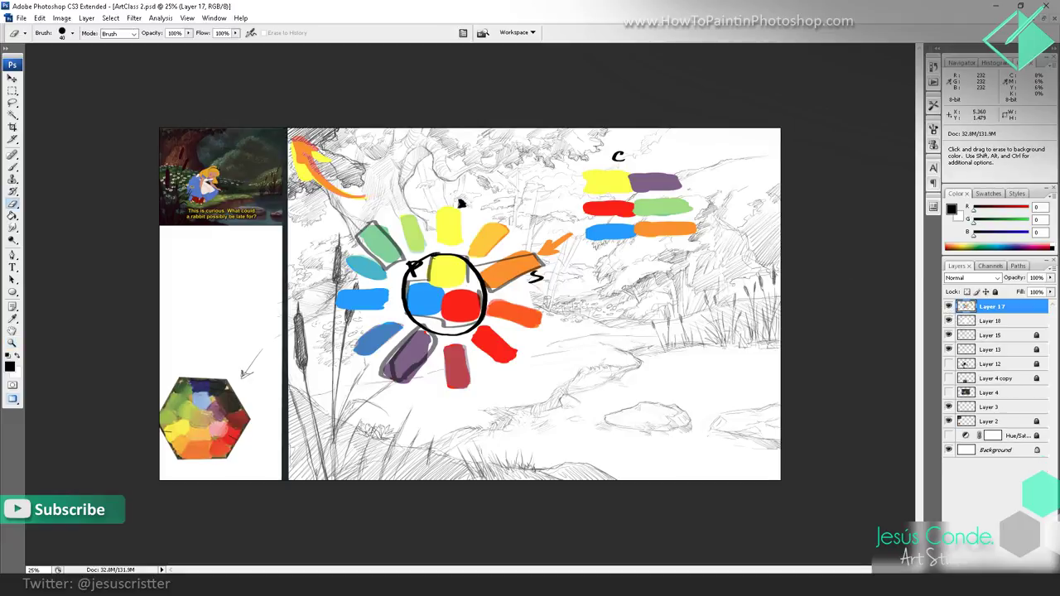
key(bracketright)
key(bracketright)
key(bracketright)
key(bracketright)
key(bracketright)
key(bracketright)
key(bracketright)
key(bracketright)
mouse_move(362, 195)
mouse_down()
mouse_move(357, 180)
mouse_move(313, 156)
mouse_move(299, 172)
mouse_up()
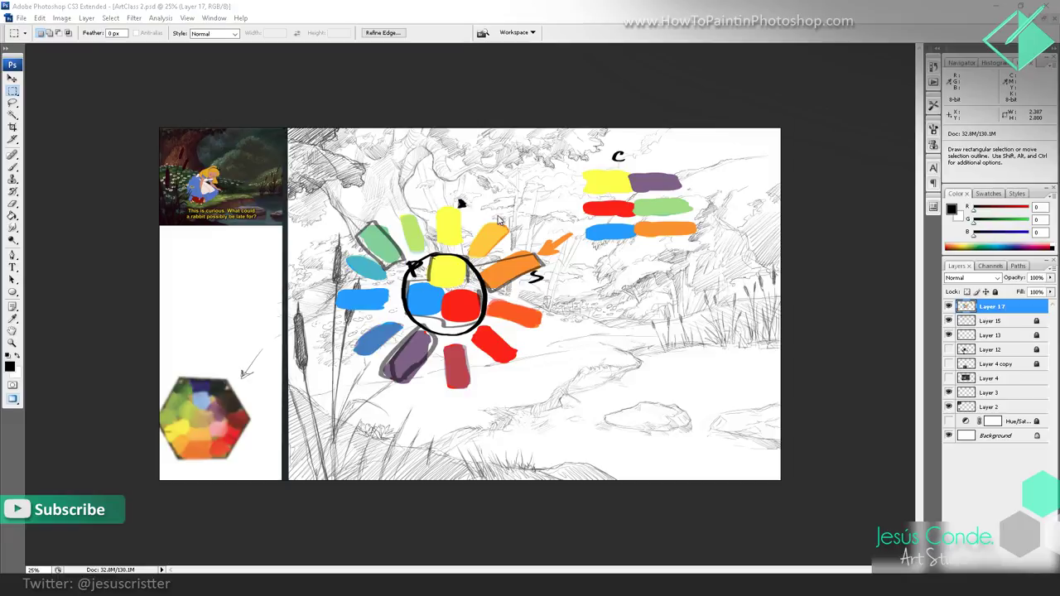
Step: Letter WARM in black beside the orange strokes of the colour wheel and draw a diagonal arrow beneath the word
click(11, 346)
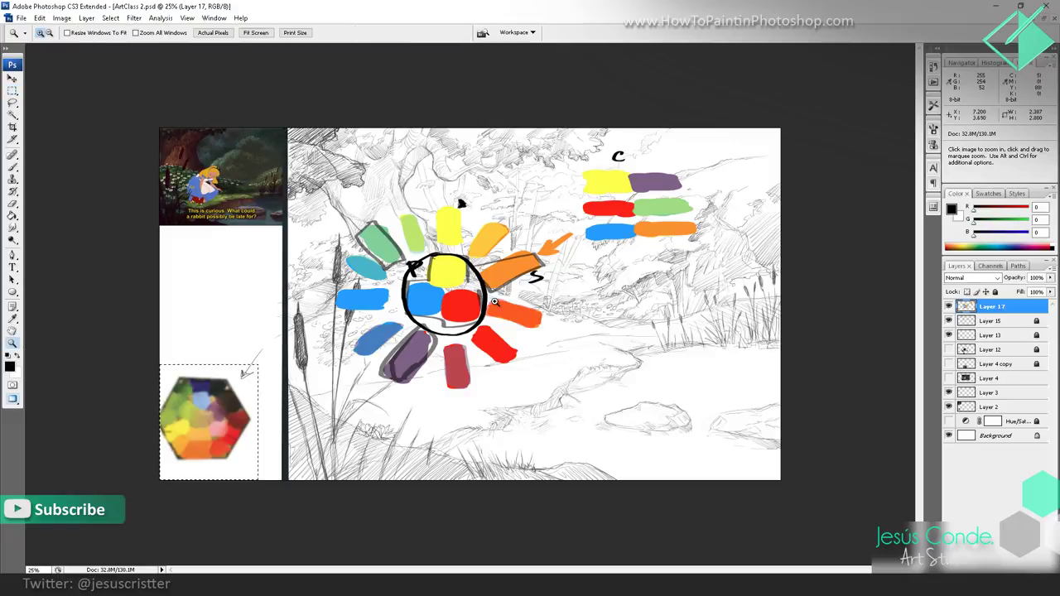
click(495, 303)
key(m)
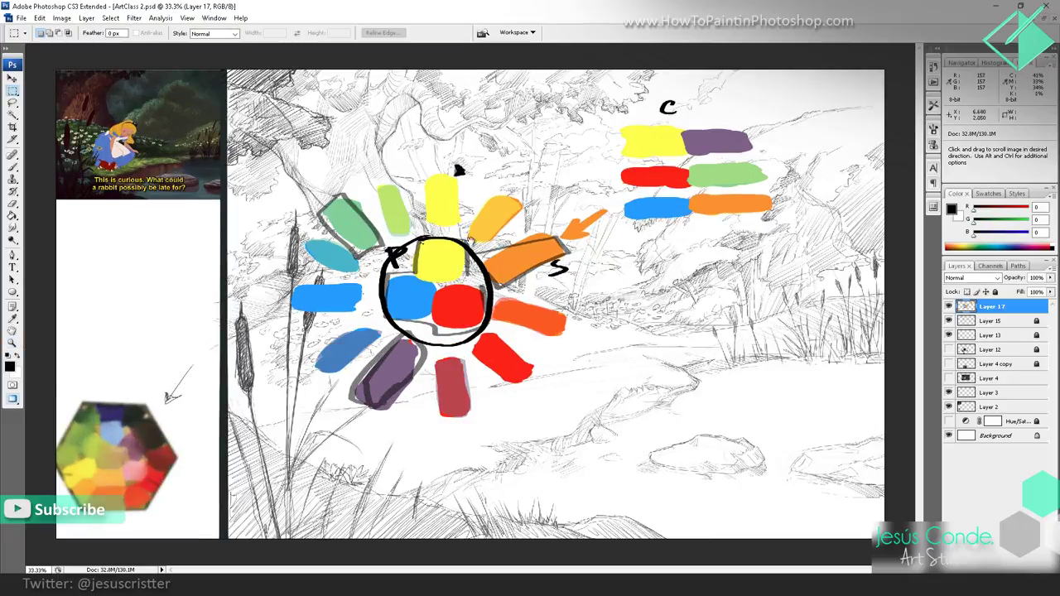
key(b)
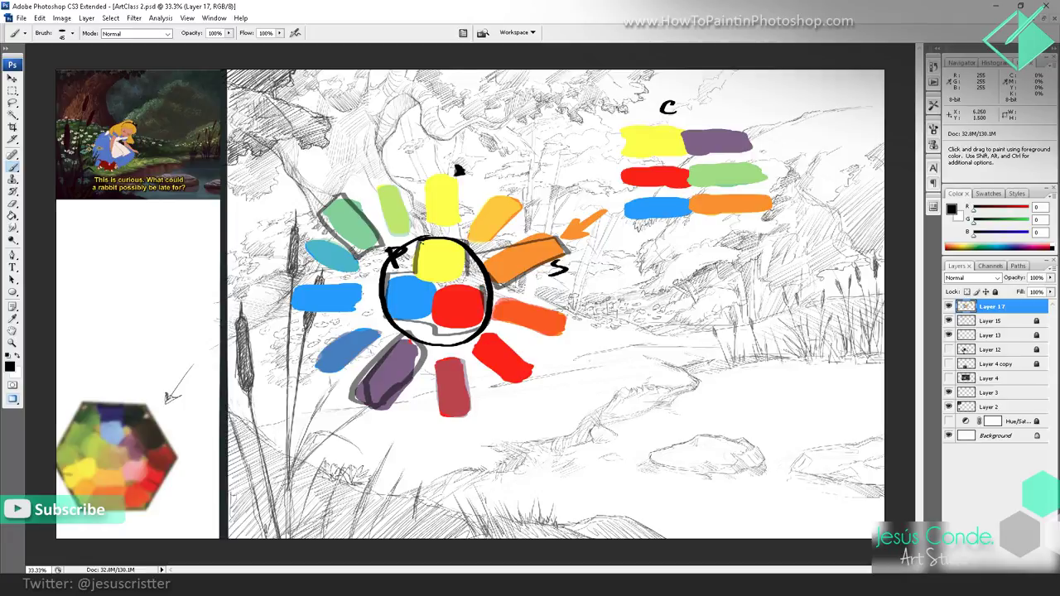
mouse_move(583, 288)
mouse_down()
mouse_move(606, 287)
mouse_move(623, 308)
mouse_move(654, 285)
mouse_move(672, 290)
mouse_up()
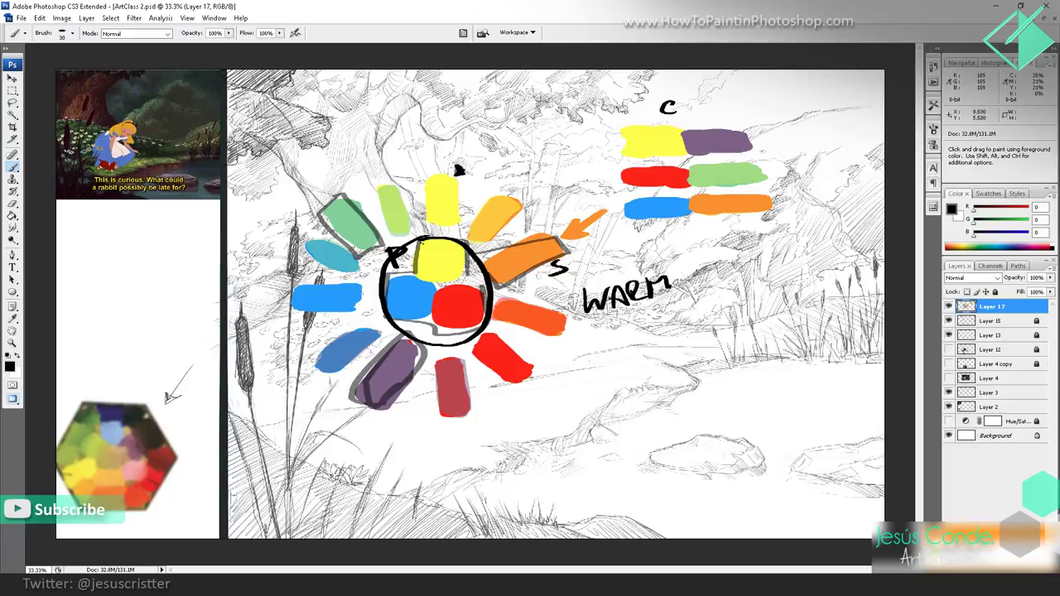
drag(529, 399, 612, 360)
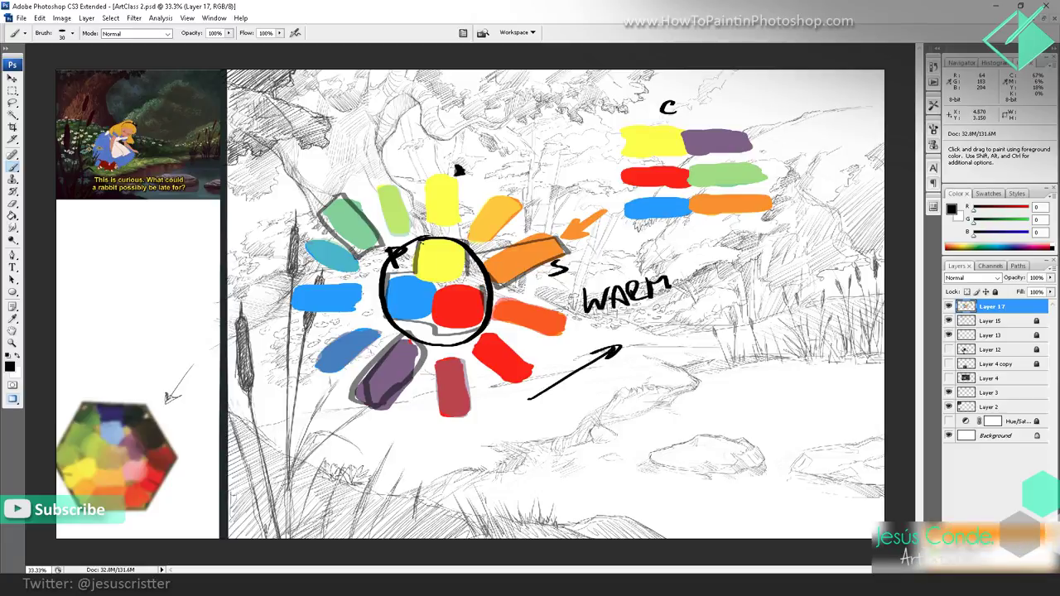
Step: Draw an arc around the wheel's green-to-violet strokes, label it COLD, and add arrows pointing at the green and dark red strokes
mouse_move(325, 202)
mouse_down()
mouse_move(283, 253)
mouse_move(419, 424)
mouse_move(429, 422)
mouse_up()
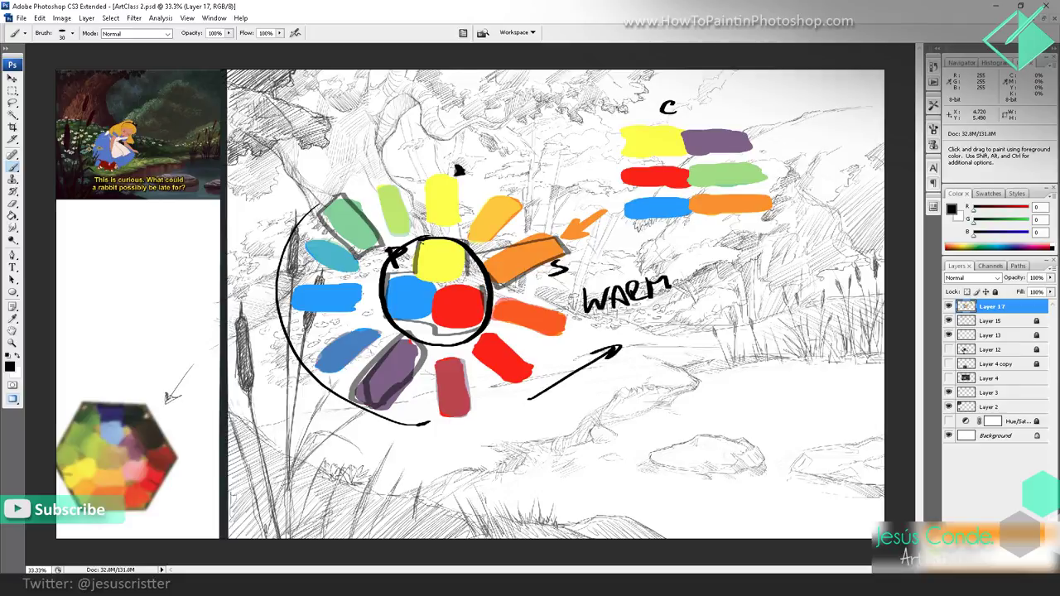
mouse_move(270, 444)
mouse_down()
mouse_move(290, 457)
mouse_move(320, 454)
mouse_up()
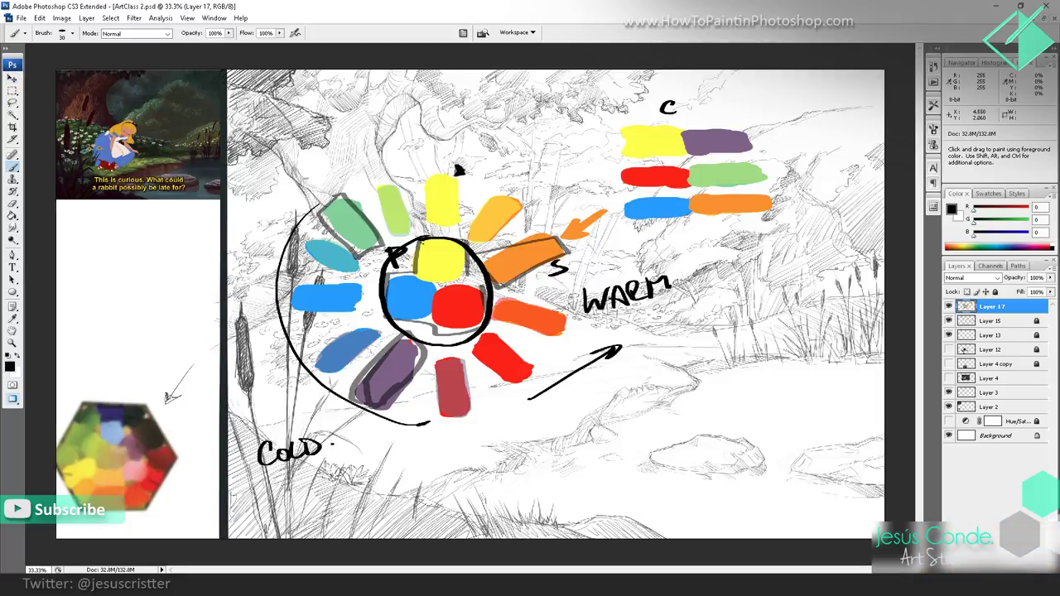
drag(305, 171, 323, 201)
drag(471, 432, 487, 466)
click(462, 434)
drag(309, 191, 321, 204)
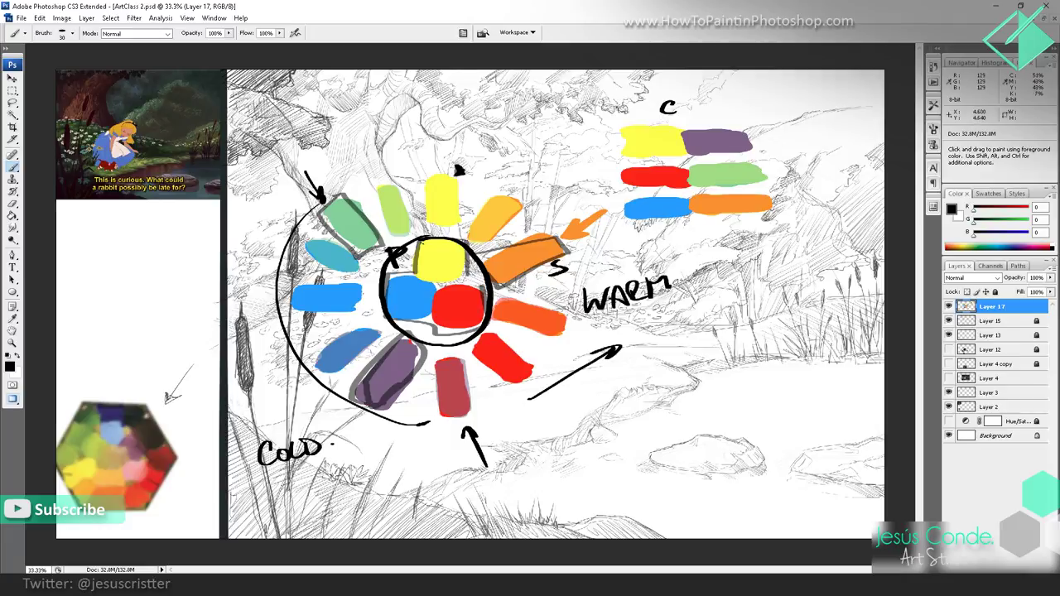
Step: Lock and hide Layer 17, and add a new empty layer above it
click(996, 291)
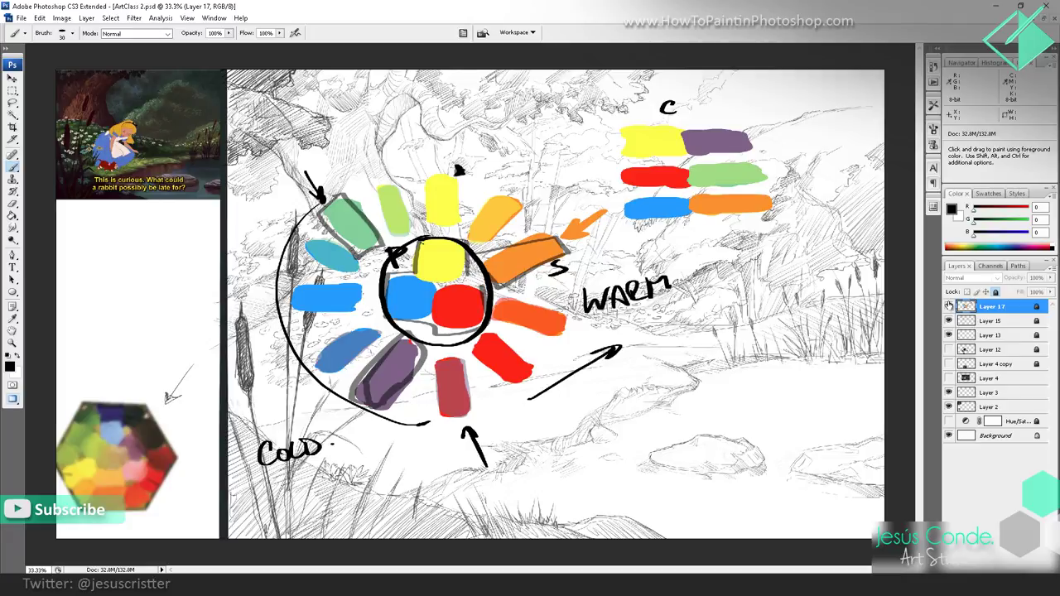
click(948, 307)
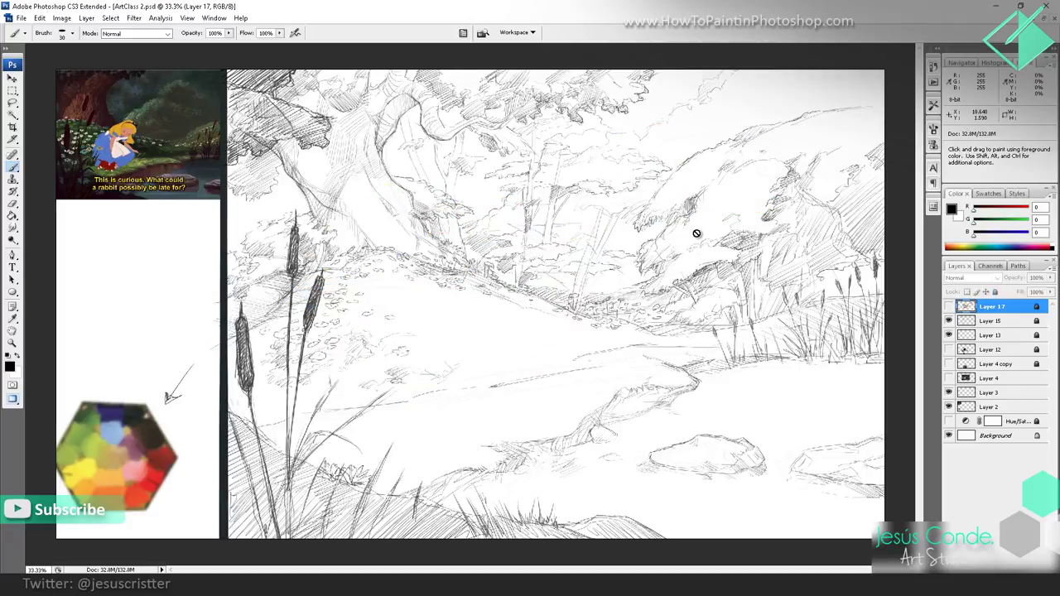
key(ctrl+shift+n)
key(Return)
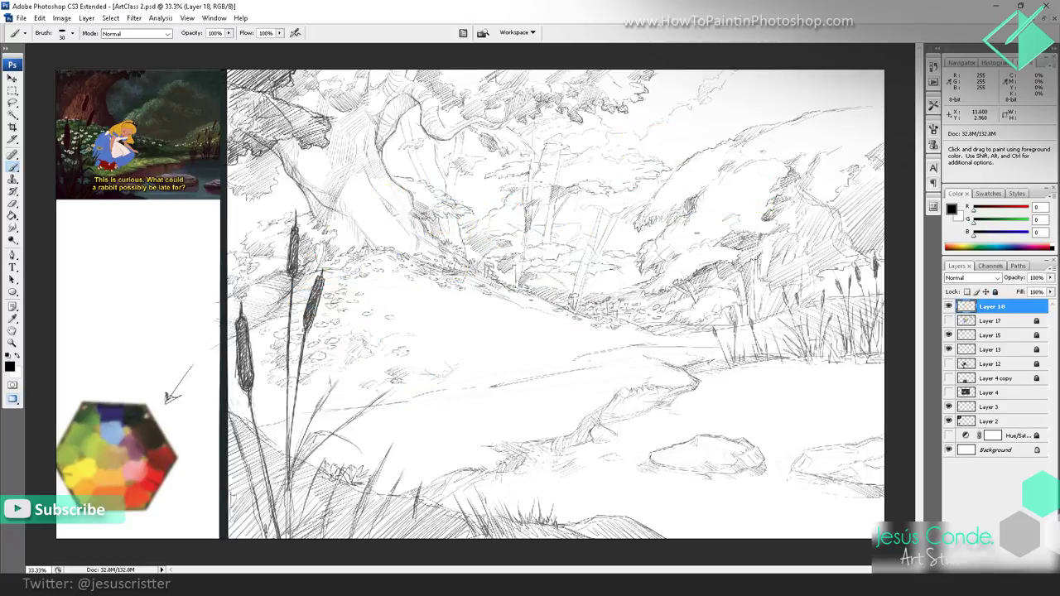
Step: Draw a black curved arrow pointing towards the reference picture and erase it again
mouse_move(324, 205)
mouse_down()
mouse_move(241, 140)
mouse_move(259, 157)
mouse_move(274, 131)
mouse_up()
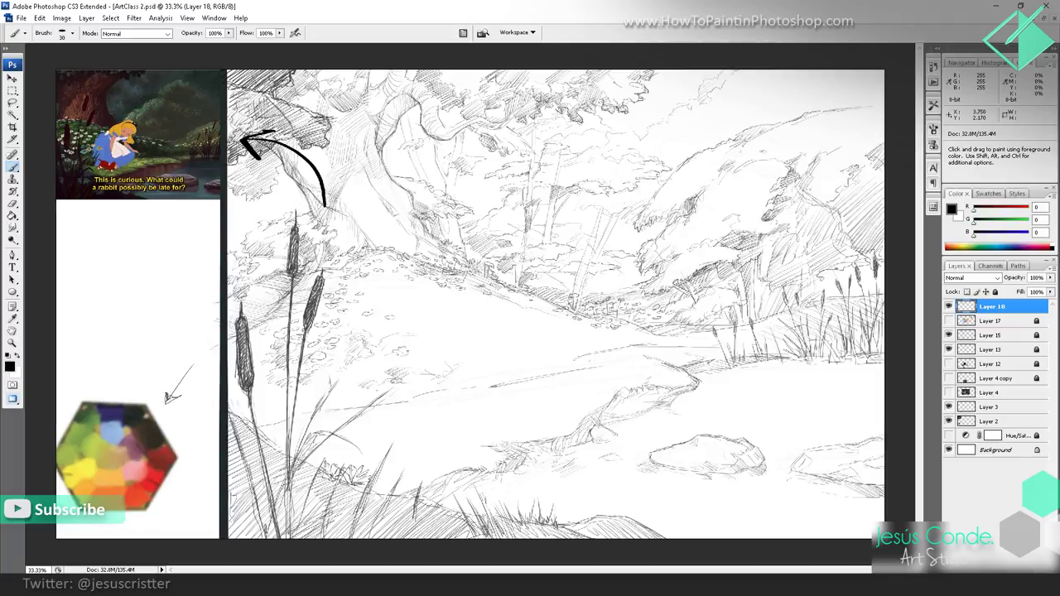
key(e)
mouse_move(247, 133)
mouse_down()
mouse_move(303, 162)
mouse_move(323, 199)
mouse_up()
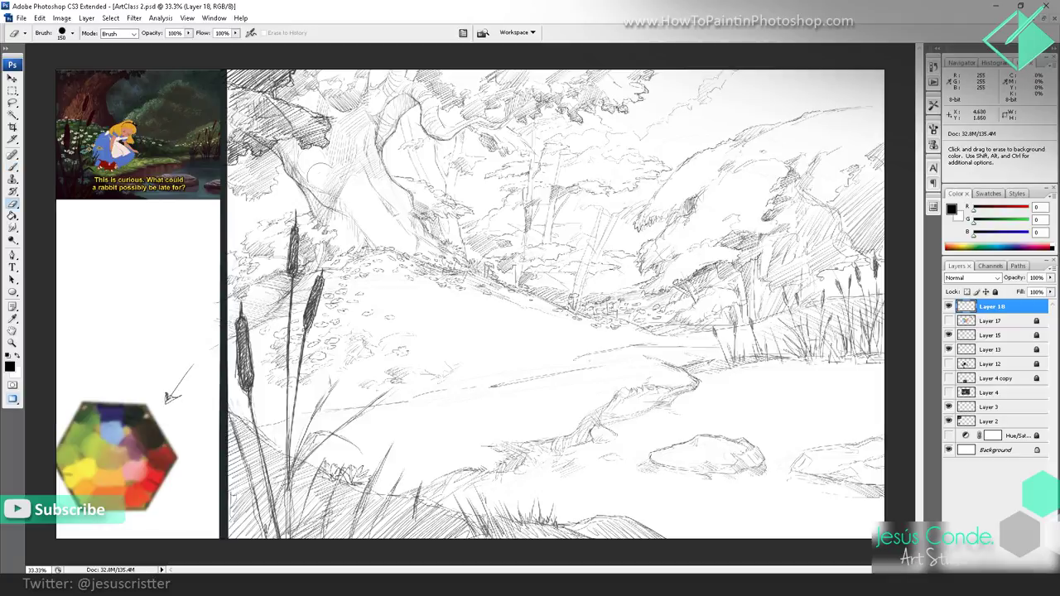
Step: Move Layer 18 below Layer 17, and toggle the visibility of Layer 17 and the lower unlocked sketch layer
click(949, 321)
click(949, 321)
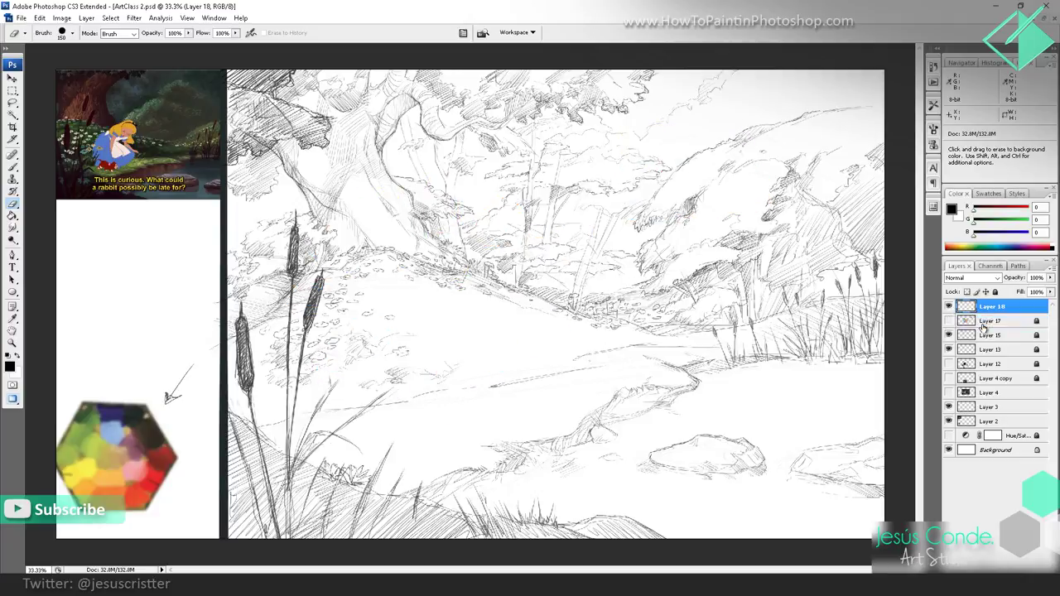
key(ctrl+bracketleft)
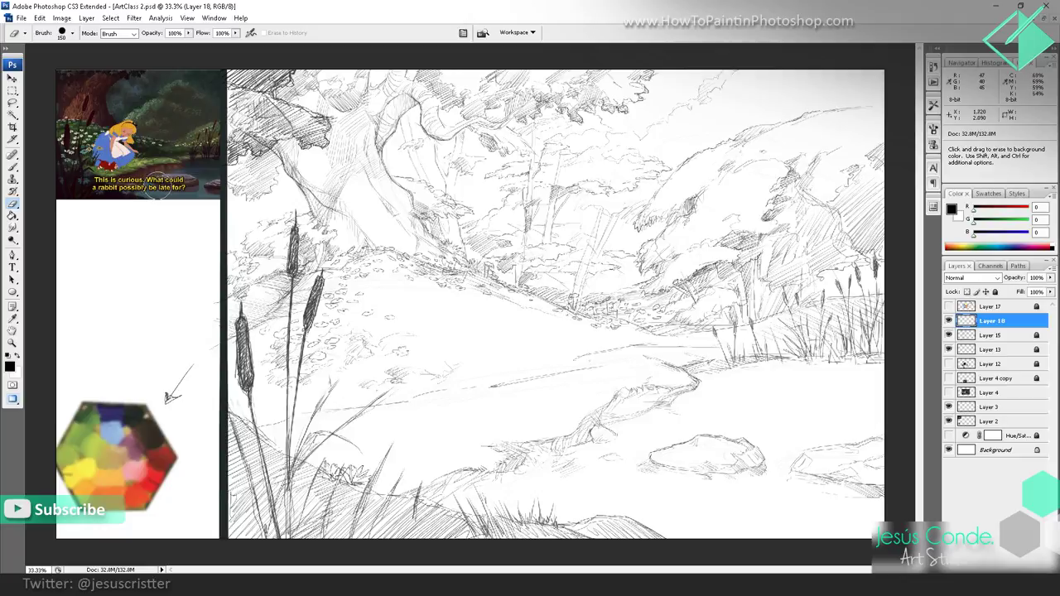
click(950, 408)
click(951, 409)
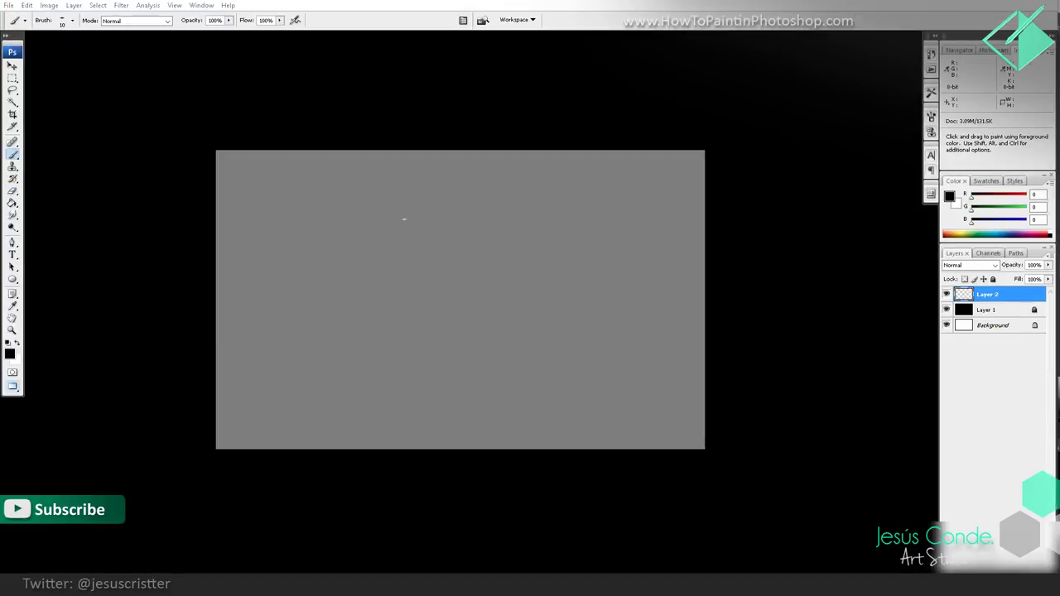
Step: Leave full-screen view, bring the ArtClass 2.psd window forward, and select Layer 15 while toggling its visibility
key(f)
key(f)
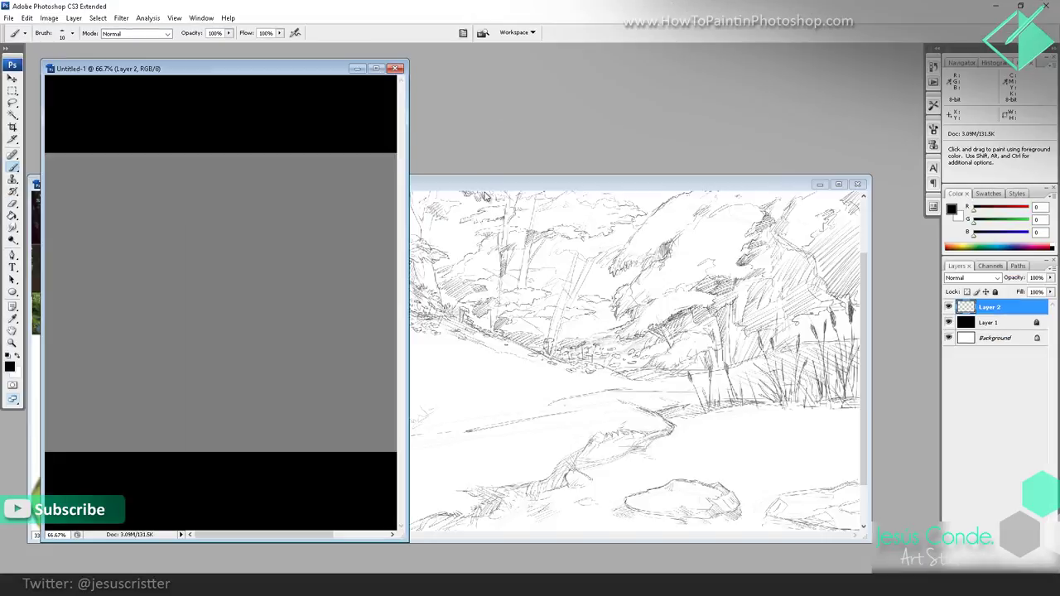
drag(496, 178, 513, 131)
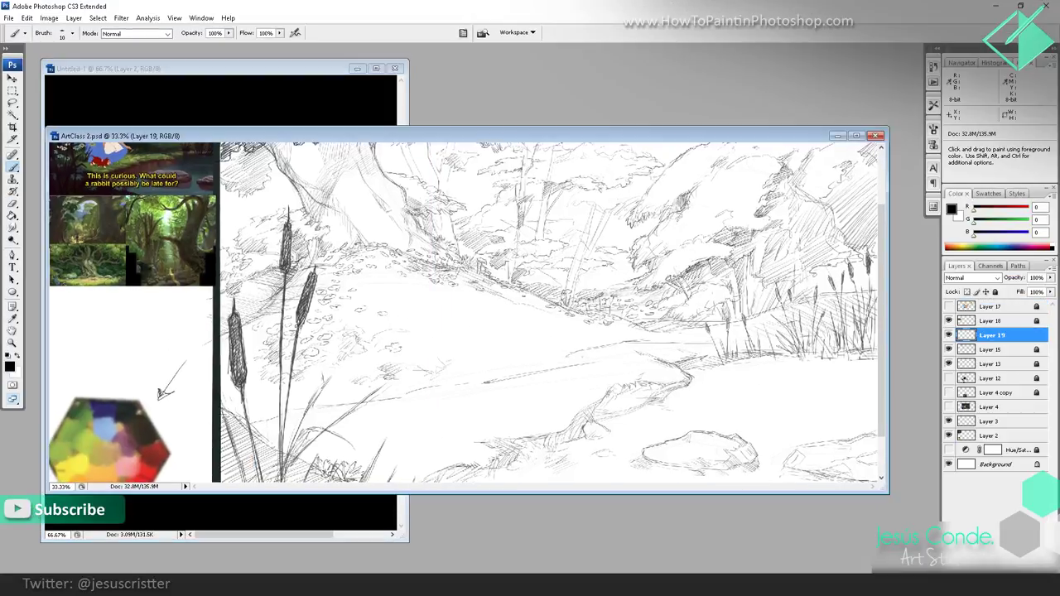
click(949, 350)
click(987, 349)
click(949, 349)
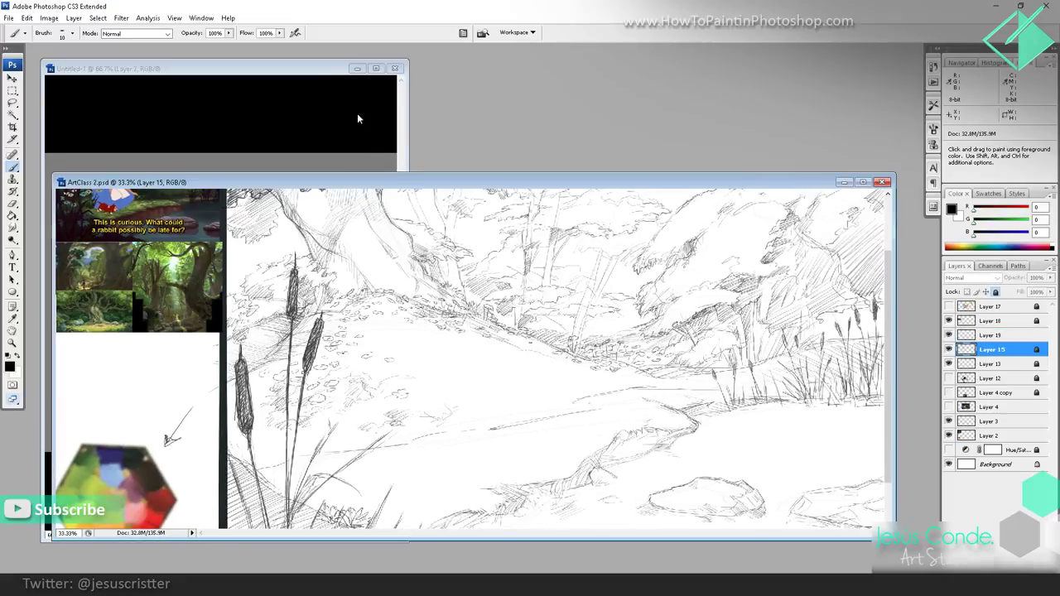
Step: Return to the Untitled-1 document and show it in full-screen mode at 100% zoom
click(328, 72)
key(f)
key(ctrl+space)
ctrl+click(461, 252)
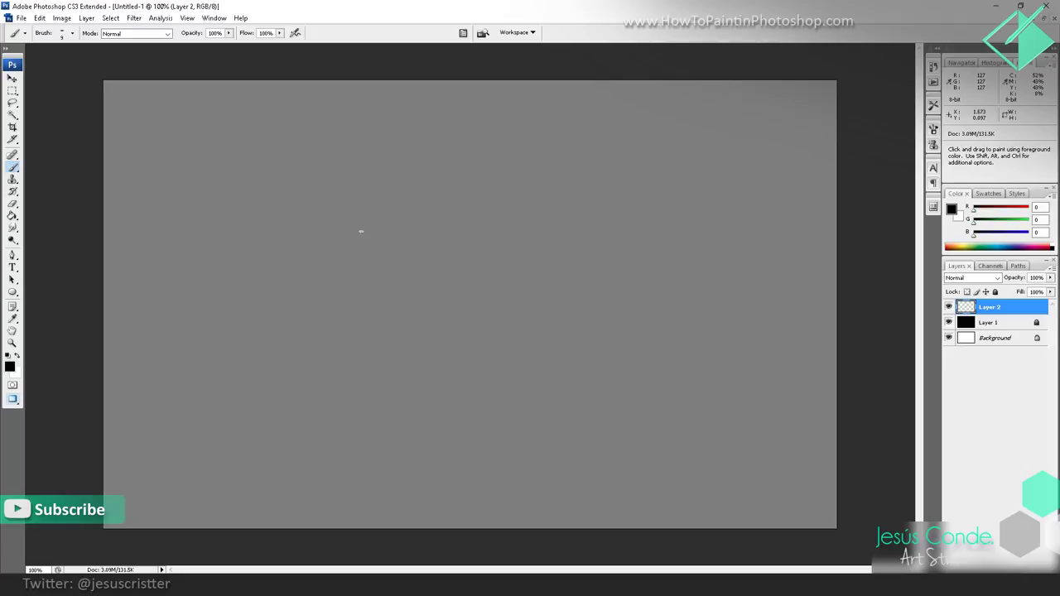
Step: Paint a large solid white rectangular area on the grey canvas using a white brush enlarged to 200
key(x)
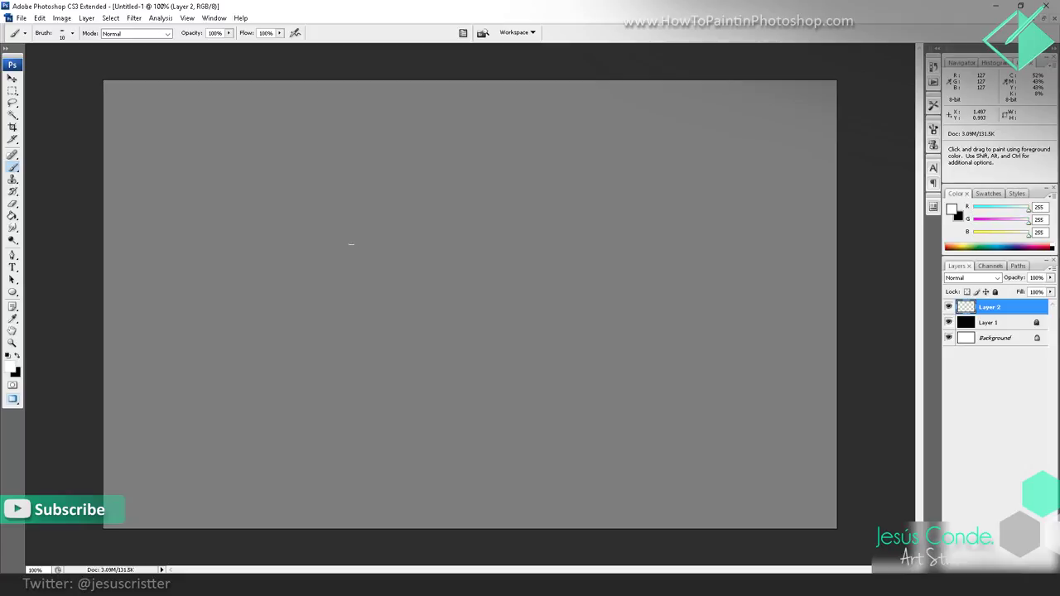
key(bracketright)
key(bracketright)
key(bracketright)
key(bracketright)
key(bracketright)
key(bracketright)
key(bracketright)
key(bracketright)
key(bracketright)
key(bracketright)
key(bracketright)
key(bracketright)
key(bracketright)
drag(311, 226, 300, 308)
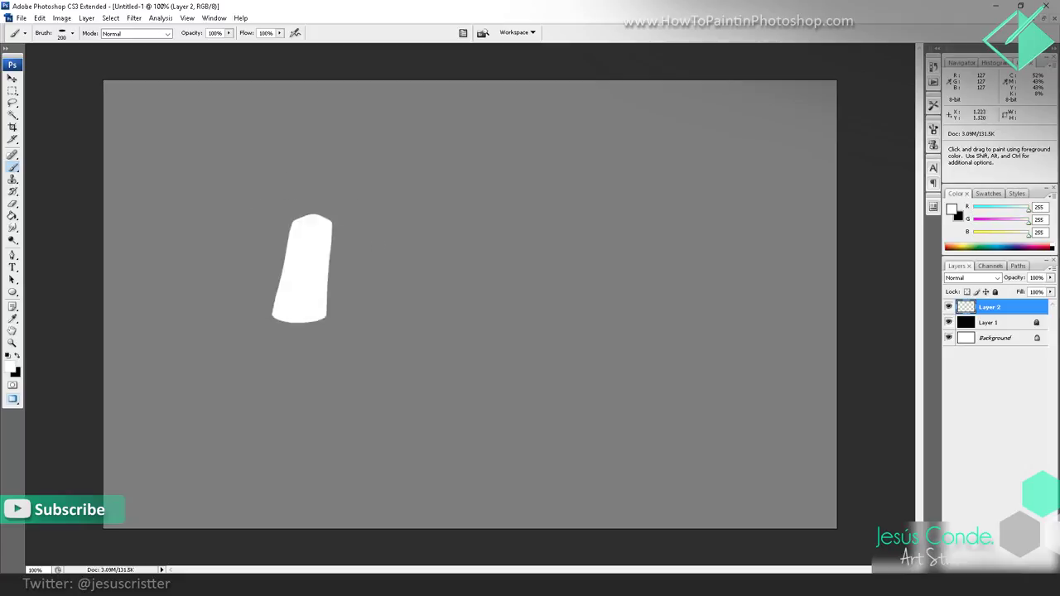
mouse_move(315, 248)
mouse_down()
mouse_move(449, 230)
mouse_move(249, 353)
mouse_move(532, 398)
mouse_move(454, 187)
mouse_move(563, 177)
mouse_move(241, 186)
mouse_move(279, 392)
mouse_up()
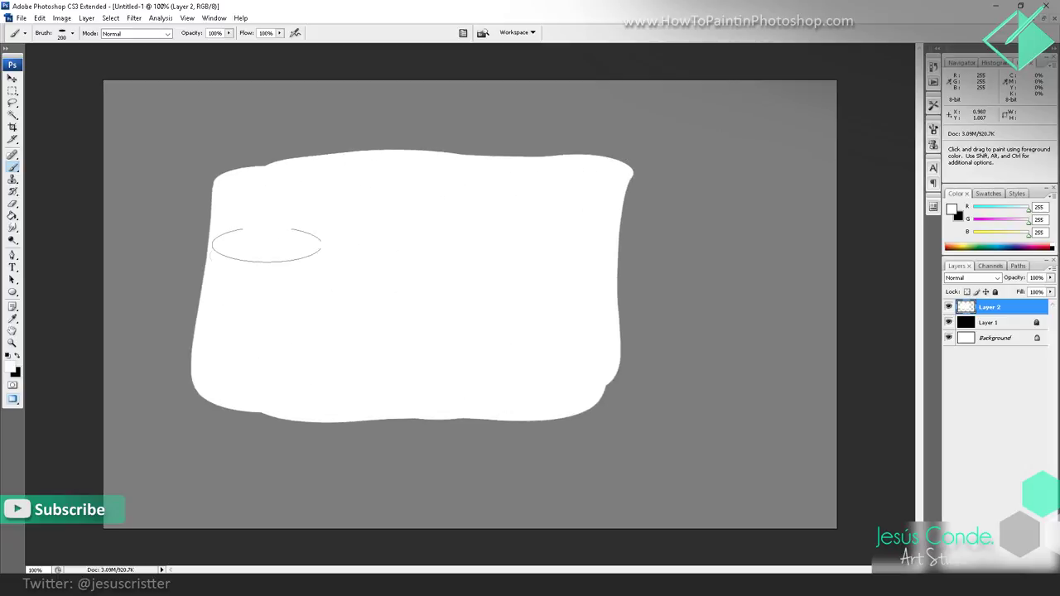
Step: Sketch a round-crowned tree on a hatched hill inside the white area with a black brush of size 7
key(x)
key(bracketleft)
key(bracketleft)
key(bracketleft)
key(bracketleft)
key(bracketleft)
key(bracketleft)
key(bracketleft)
key(bracketleft)
key(bracketleft)
key(bracketleft)
key(bracketleft)
key(bracketleft)
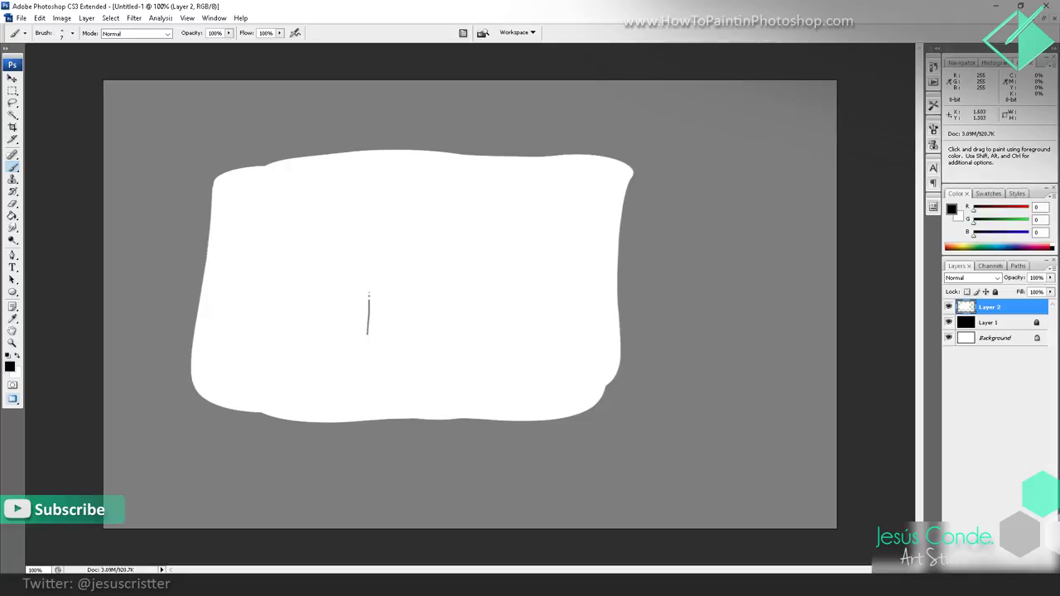
mouse_move(331, 248)
mouse_down()
mouse_move(447, 222)
mouse_move(411, 267)
mouse_move(376, 283)
mouse_move(379, 329)
mouse_up()
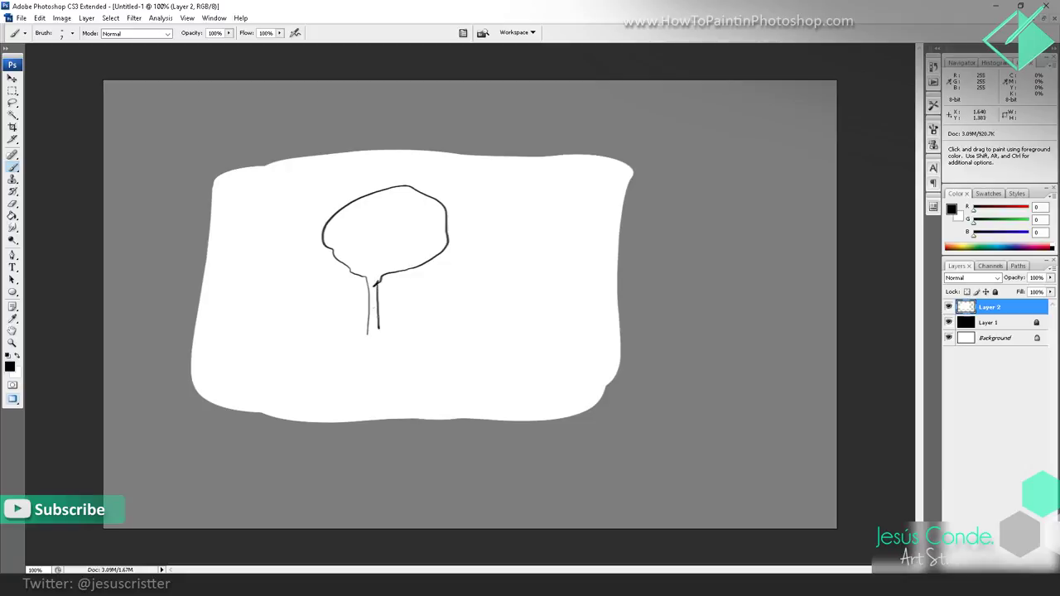
mouse_move(345, 273)
mouse_down()
mouse_move(349, 184)
mouse_move(423, 223)
mouse_move(365, 267)
mouse_move(436, 250)
mouse_move(406, 187)
mouse_move(347, 187)
mouse_move(330, 253)
mouse_move(349, 270)
mouse_move(312, 249)
mouse_move(306, 225)
mouse_move(298, 237)
mouse_move(314, 278)
mouse_move(373, 288)
mouse_move(371, 333)
mouse_up()
mouse_move(307, 357)
mouse_down()
mouse_move(394, 330)
mouse_move(472, 345)
mouse_move(257, 378)
mouse_move(369, 319)
mouse_move(472, 343)
mouse_move(485, 371)
mouse_move(525, 356)
mouse_up()
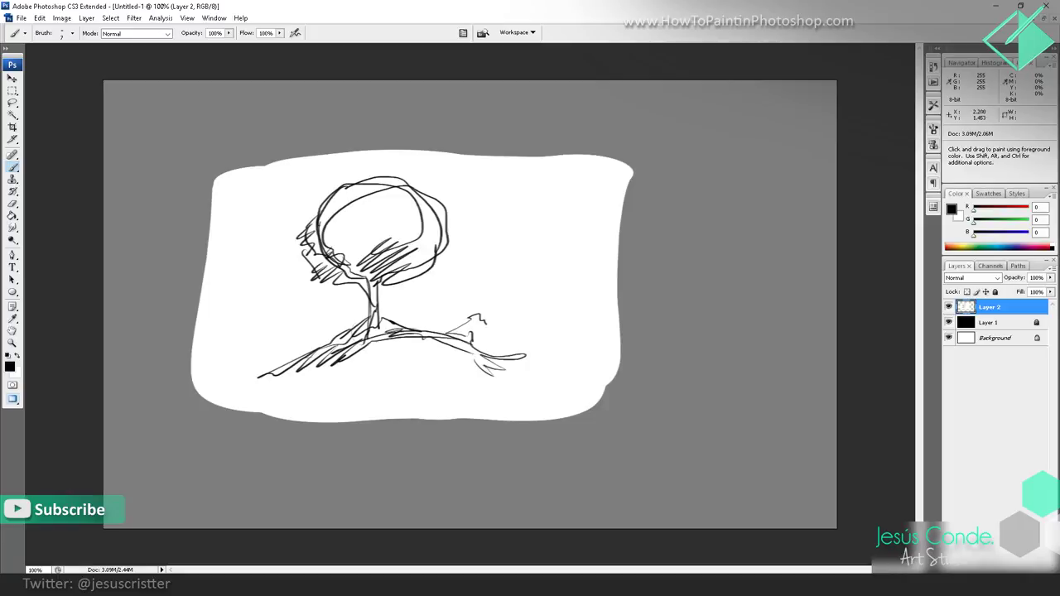
Step: Sketch a shaded bush and ground lines on the hill's right slope, with a distant mountain outline behind them
mouse_move(483, 327)
mouse_down()
mouse_move(510, 331)
mouse_move(490, 342)
mouse_move(513, 345)
mouse_move(473, 318)
mouse_move(446, 327)
mouse_move(526, 364)
mouse_up()
mouse_move(419, 370)
mouse_down()
mouse_move(495, 372)
mouse_move(561, 361)
mouse_up()
drag(390, 321, 507, 291)
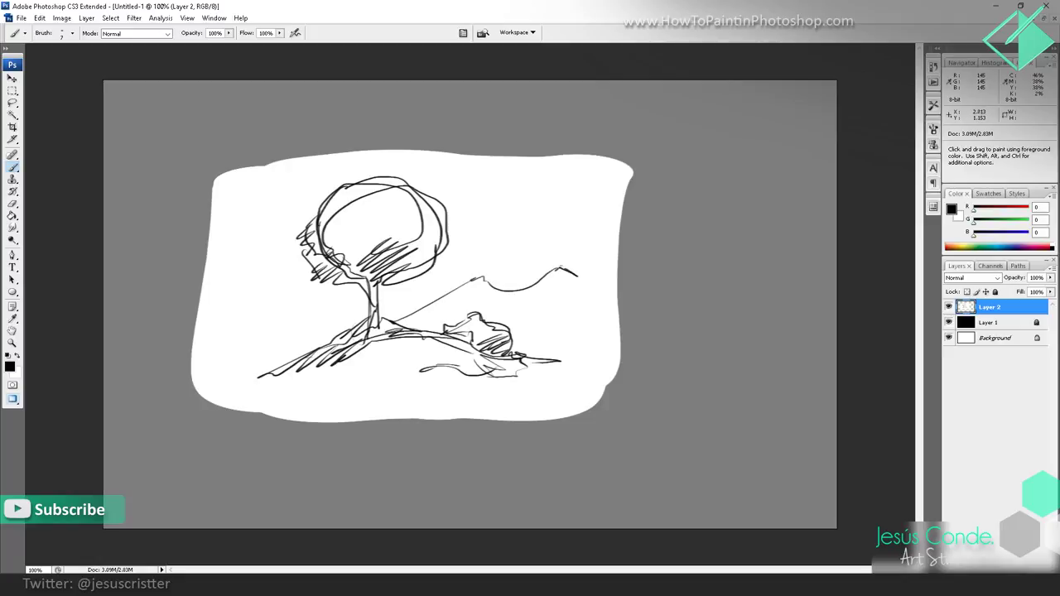
mouse_move(563, 269)
mouse_down()
mouse_move(481, 277)
mouse_move(420, 303)
mouse_up()
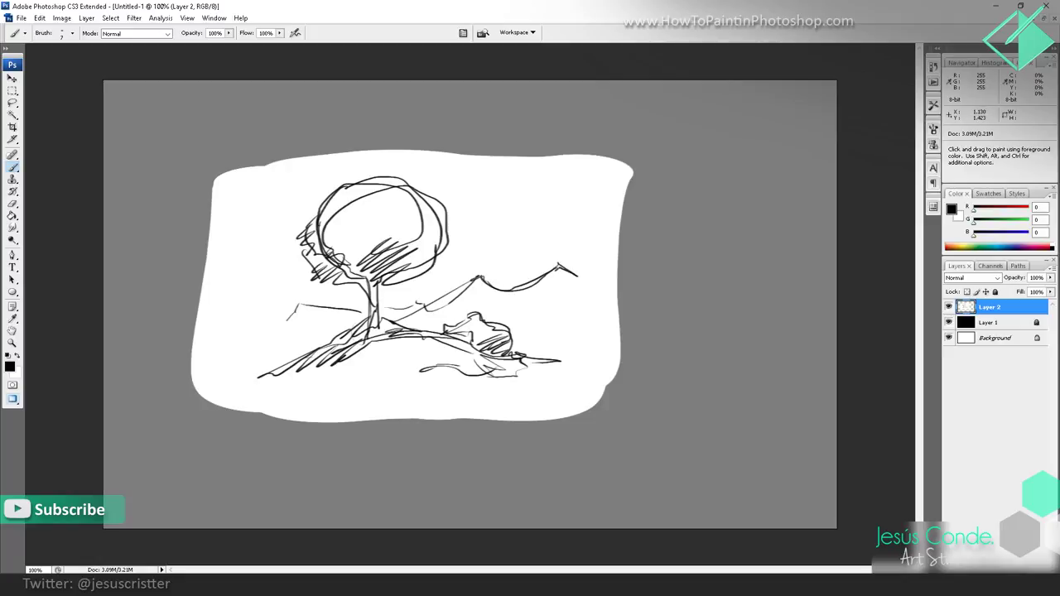
Step: Sketch hatched hills to the left of the tree and reinforce the outline of its crown
drag(262, 323, 217, 360)
mouse_move(269, 324)
mouse_down()
mouse_move(231, 354)
mouse_move(245, 357)
mouse_up()
mouse_move(271, 316)
mouse_down()
mouse_move(318, 333)
mouse_move(281, 361)
mouse_up()
mouse_move(294, 348)
mouse_down()
mouse_move(244, 366)
mouse_move(275, 377)
mouse_up()
mouse_move(321, 356)
mouse_down()
mouse_move(288, 371)
mouse_move(361, 318)
mouse_up()
drag(357, 323, 370, 311)
mouse_move(300, 305)
mouse_down()
mouse_move(362, 312)
mouse_move(267, 318)
mouse_move(230, 353)
mouse_up()
drag(306, 332, 321, 336)
drag(331, 330, 336, 337)
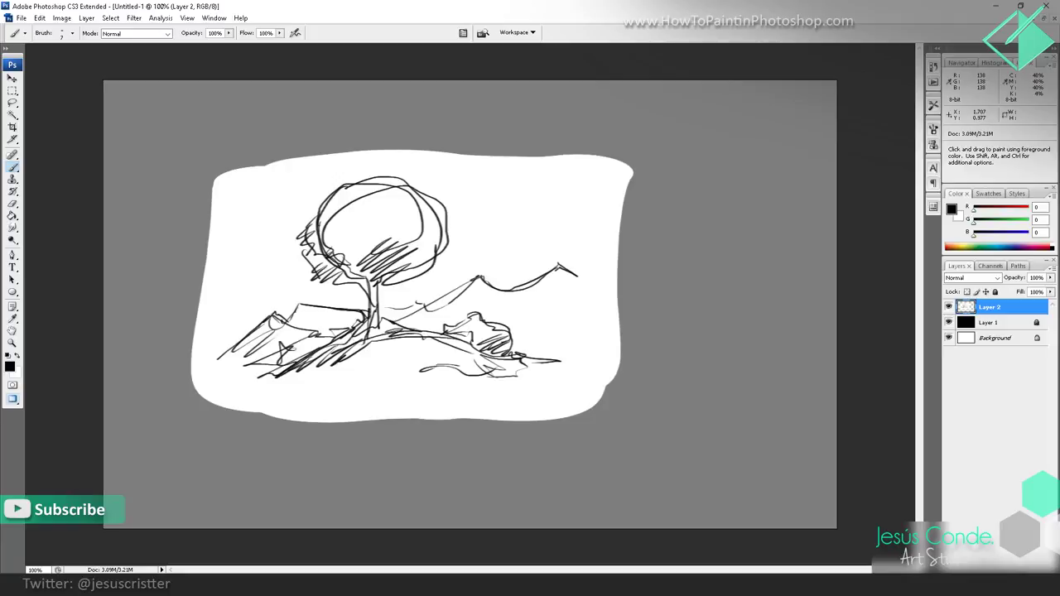
drag(337, 243, 336, 227)
mouse_move(308, 227)
mouse_down()
mouse_move(366, 276)
mouse_move(392, 181)
mouse_move(316, 225)
mouse_up()
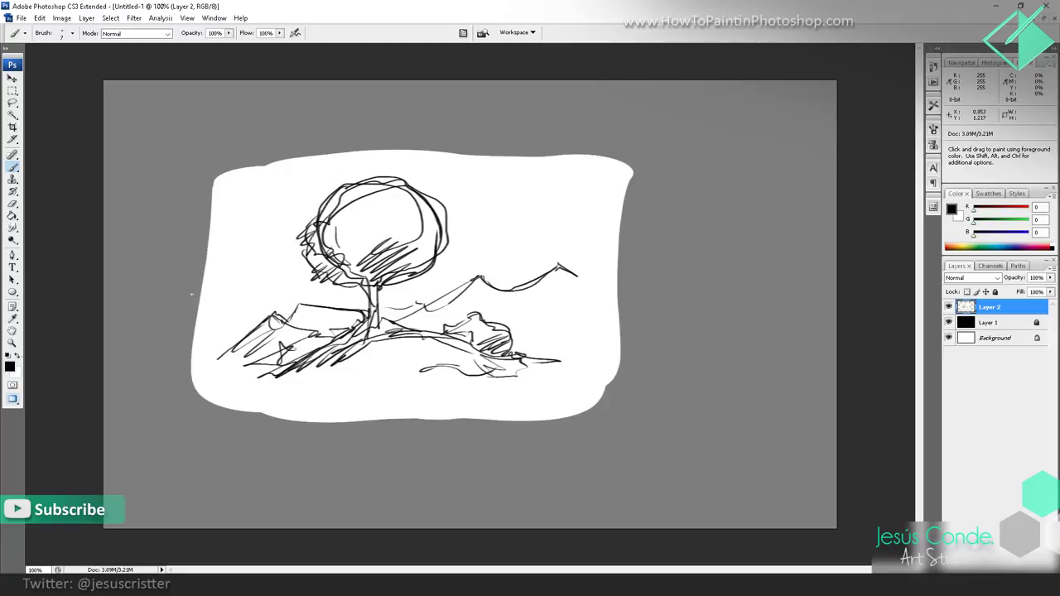
Step: Set the foreground colour to a green of RGB 27, 163, 0
click(10, 367)
click(787, 253)
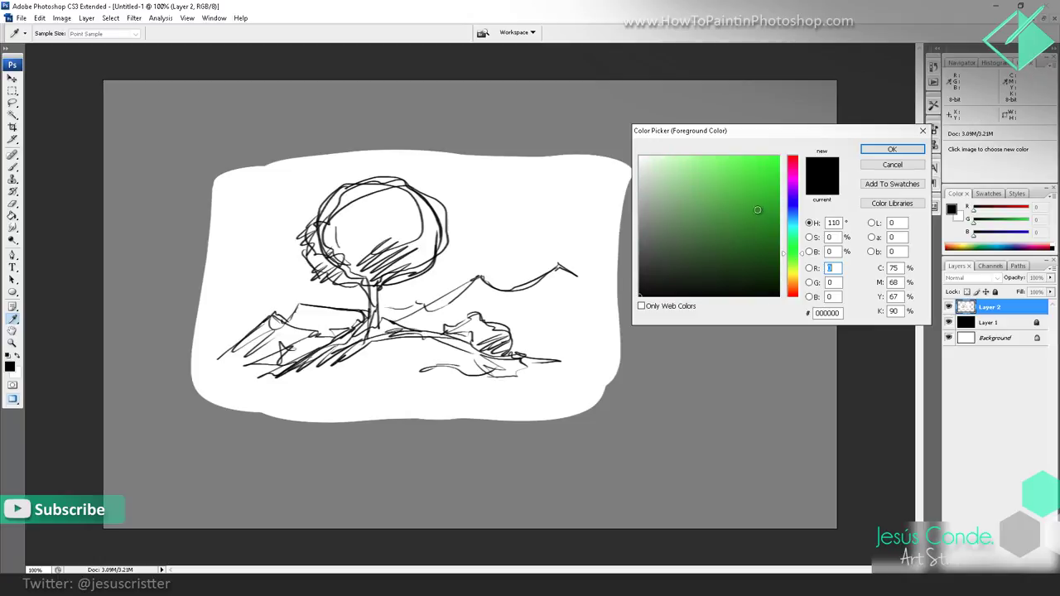
click(777, 206)
click(892, 149)
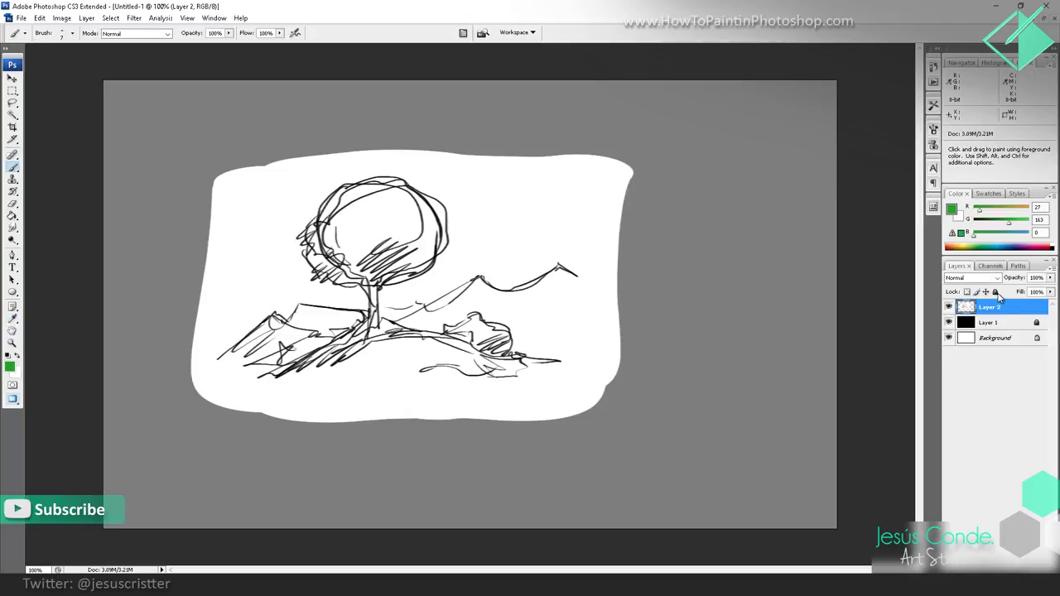
Step: Add a new layer directly above Layer 1, beneath the sketch on Layer 2
click(1002, 323)
key(ctrl+shift+n)
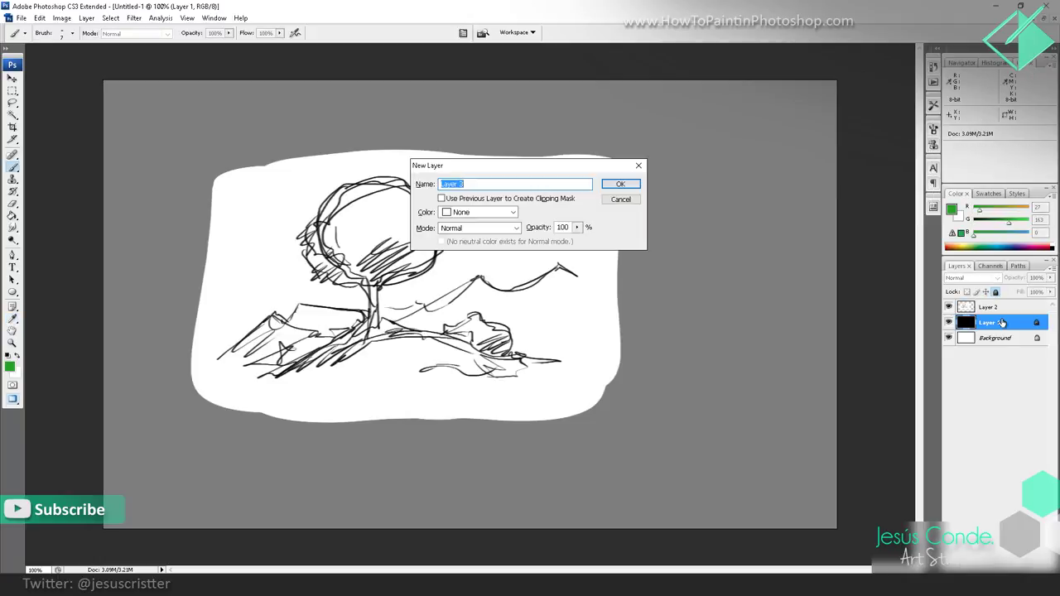
key(Return)
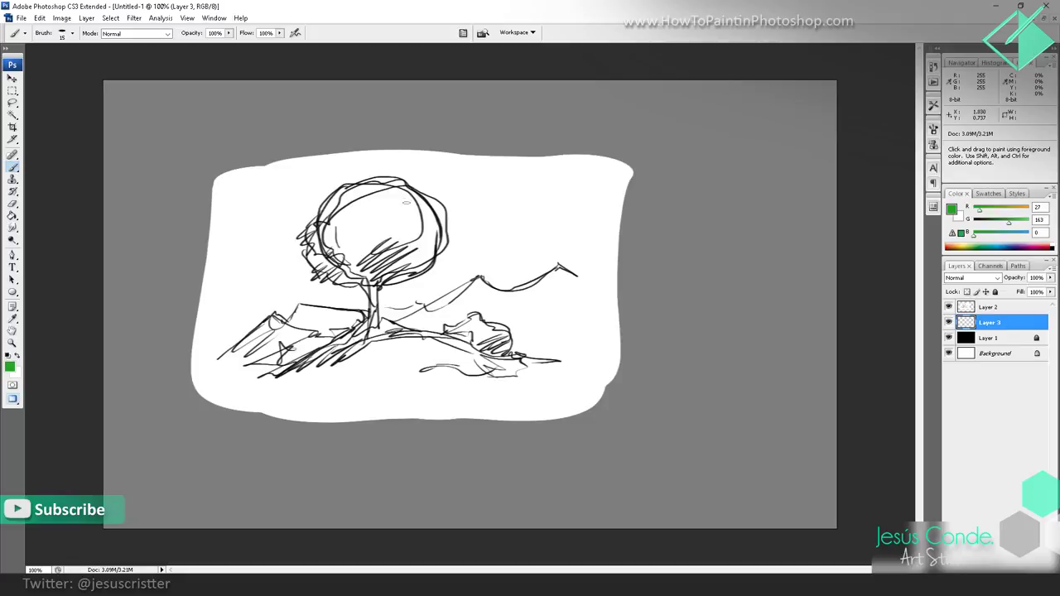
Step: Paint a large green area behind the sketch on Layer 3 with a brush of size 150
key(])
key(])
key(])
key(])
key(])
key(])
key(])
key(])
key(])
key(])
key(])
mouse_move(391, 159)
mouse_down()
mouse_move(398, 134)
mouse_move(422, 229)
mouse_move(390, 381)
mouse_move(332, 437)
mouse_move(444, 397)
mouse_move(471, 460)
mouse_move(402, 149)
mouse_move(414, 187)
mouse_up()
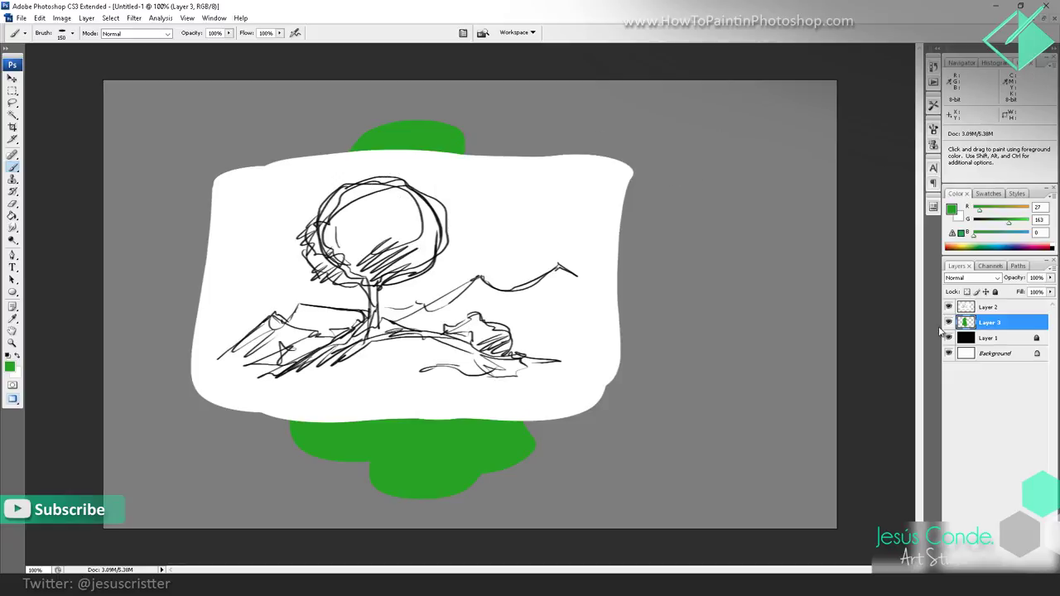
Step: Hide the green-painted Layer 3 and make the sketch's Layer 2 active, ready for the Brush tool
click(949, 323)
click(990, 307)
key(z)
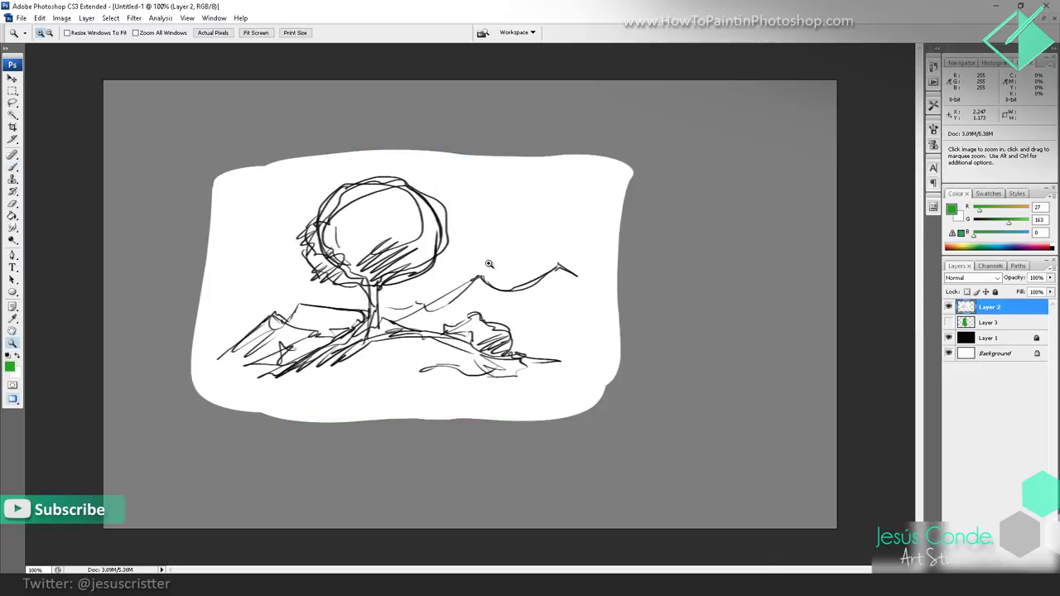
click(489, 259)
drag(532, 250, 622, 240)
key(b)
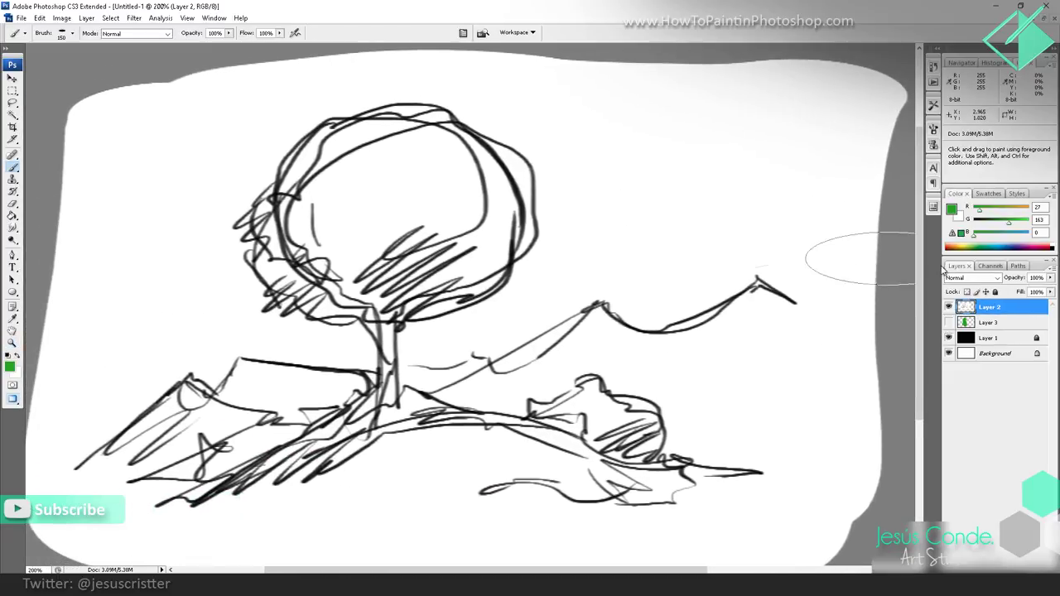
Step: Float the Layers palette over the canvas, lengthen it and set Layer 2's blend mode to Multiply
drag(957, 266, 731, 151)
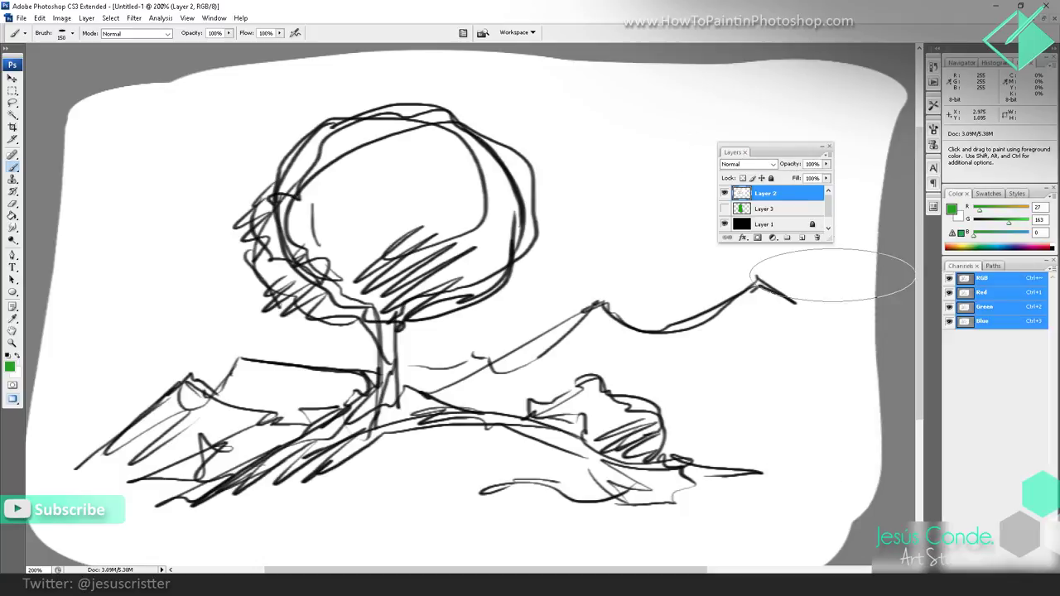
drag(830, 242, 832, 414)
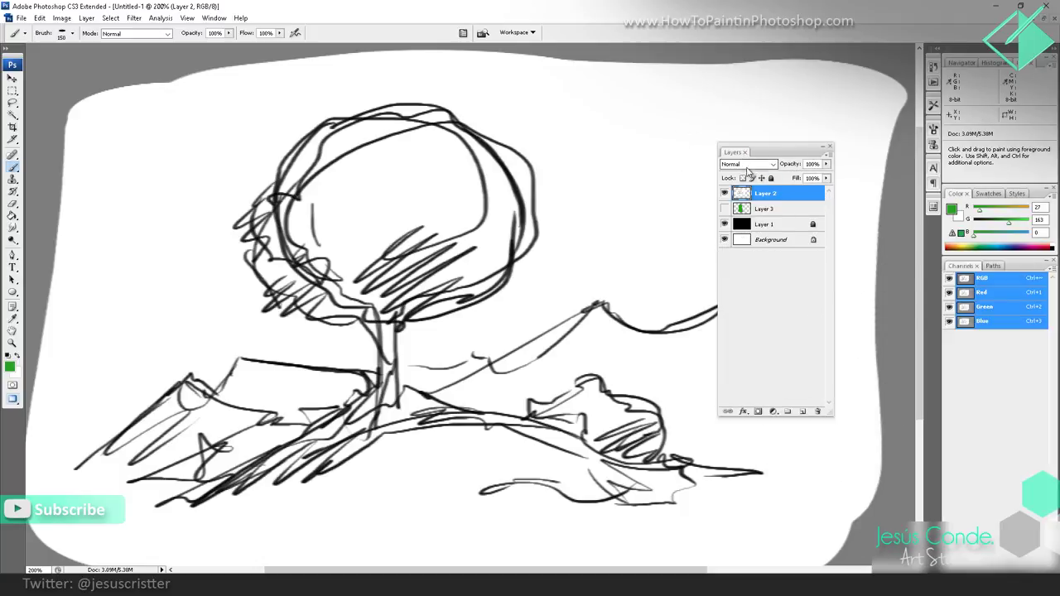
click(751, 165)
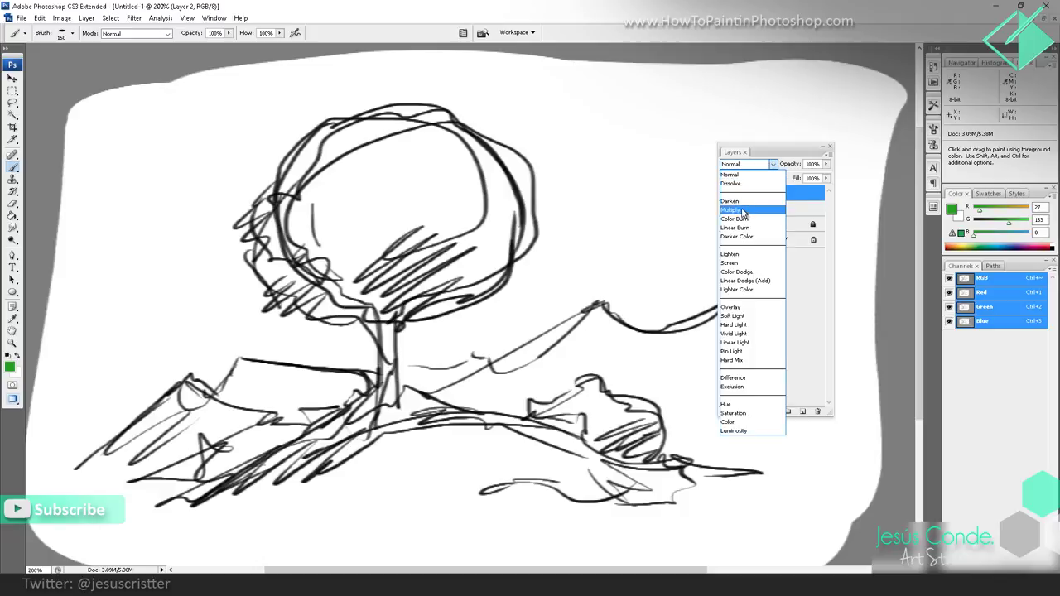
click(743, 211)
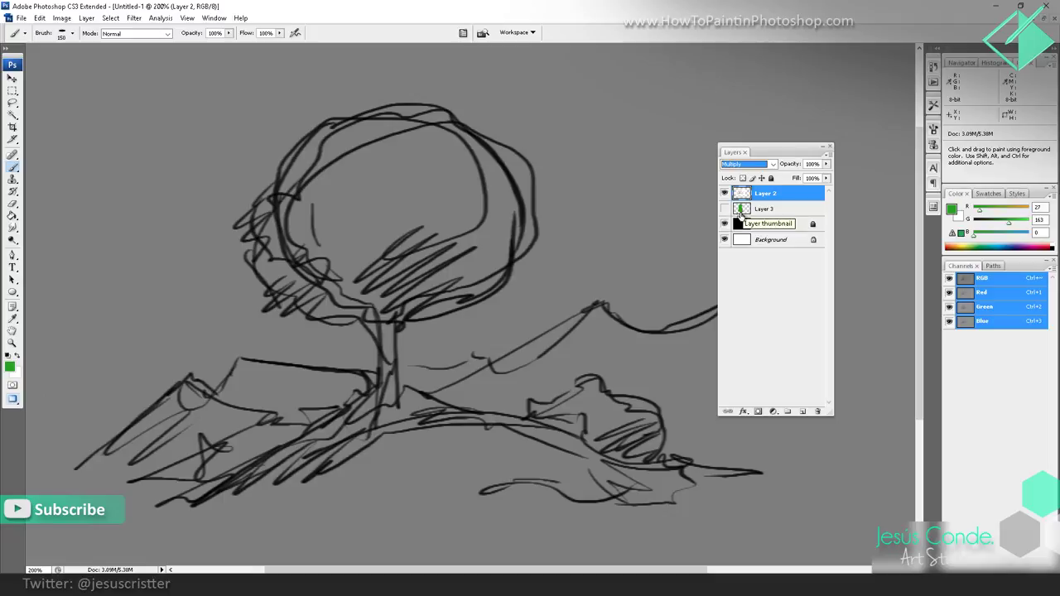
Step: Add a new layer directly above Layer 3
click(809, 209)
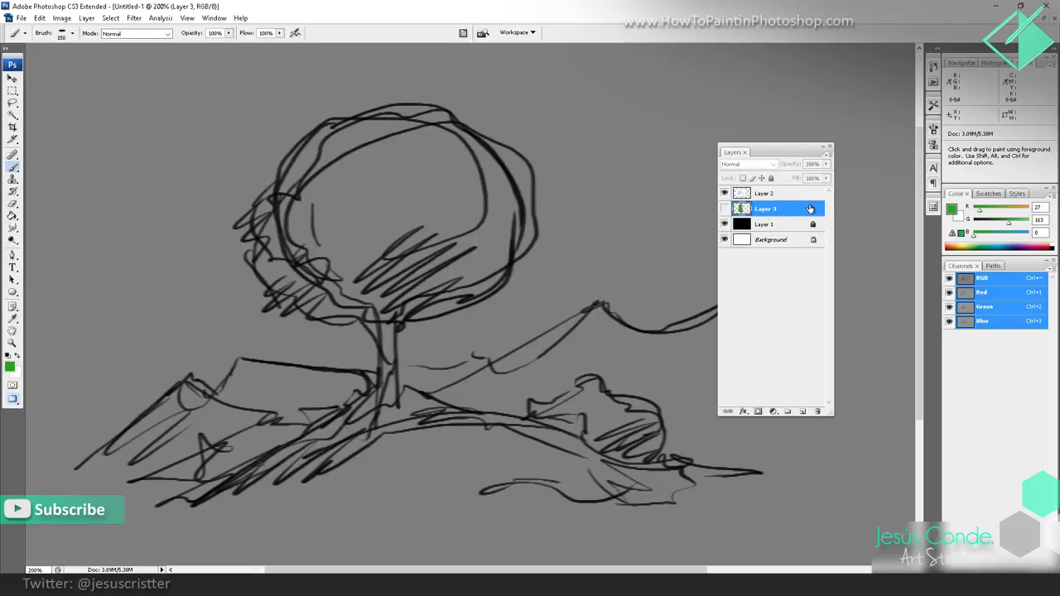
key(ctrl+shift+n)
key(Return)
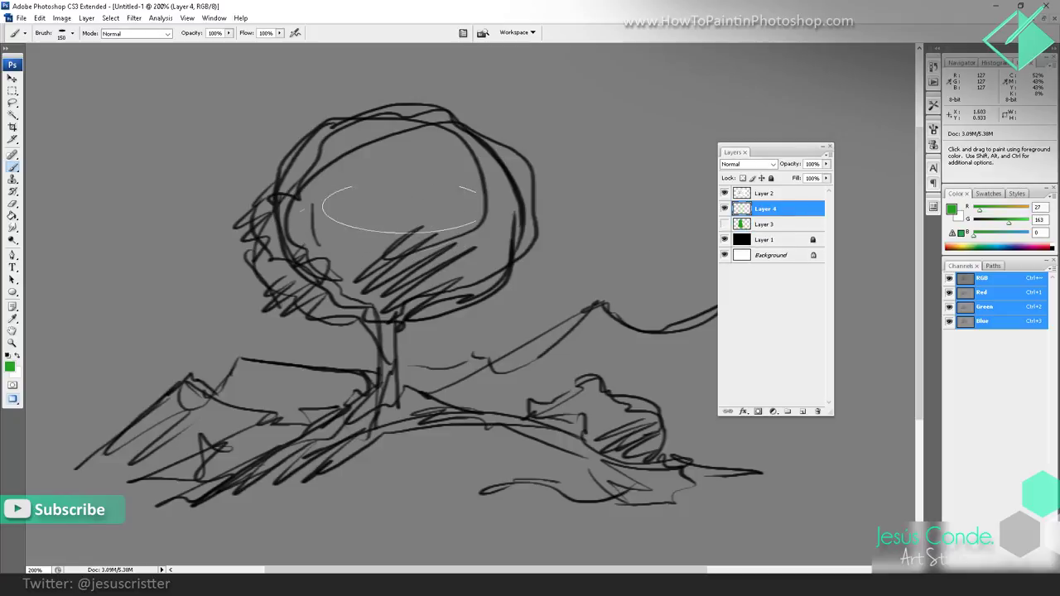
Step: Set Layer 2's blend mode back to Normal
key(alt+bracketright)
click(739, 164)
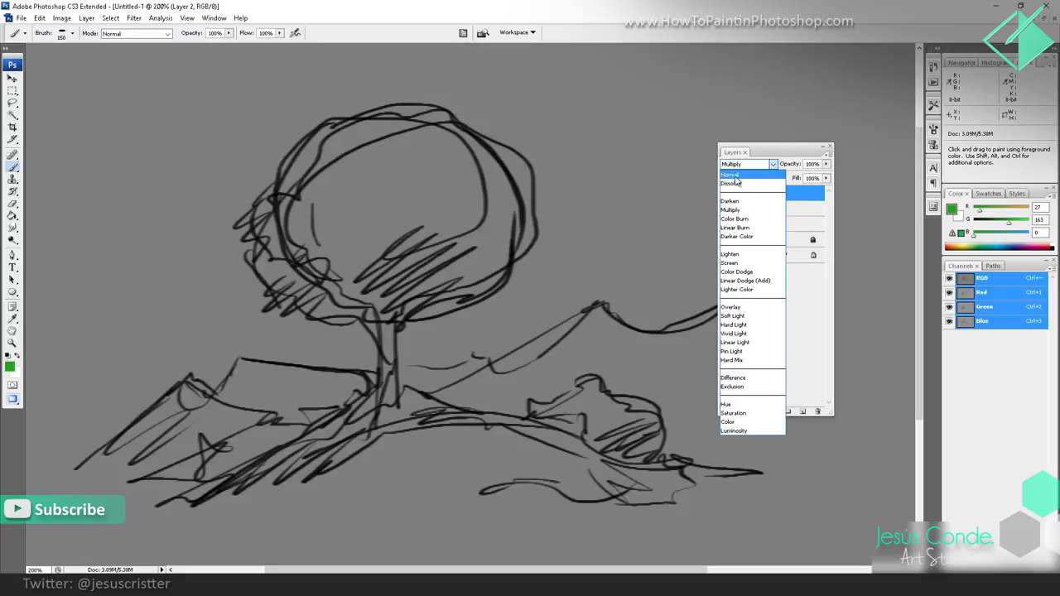
click(748, 178)
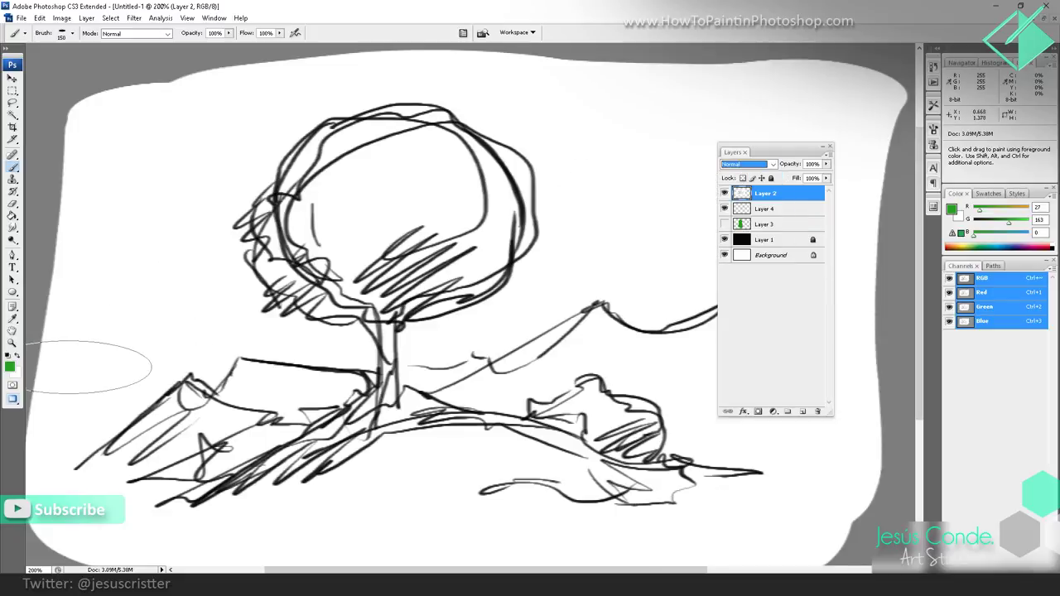
Step: Set the foreground colour to a neutral grey of RGB 151, 151, 151
click(9, 367)
drag(650, 213, 622, 213)
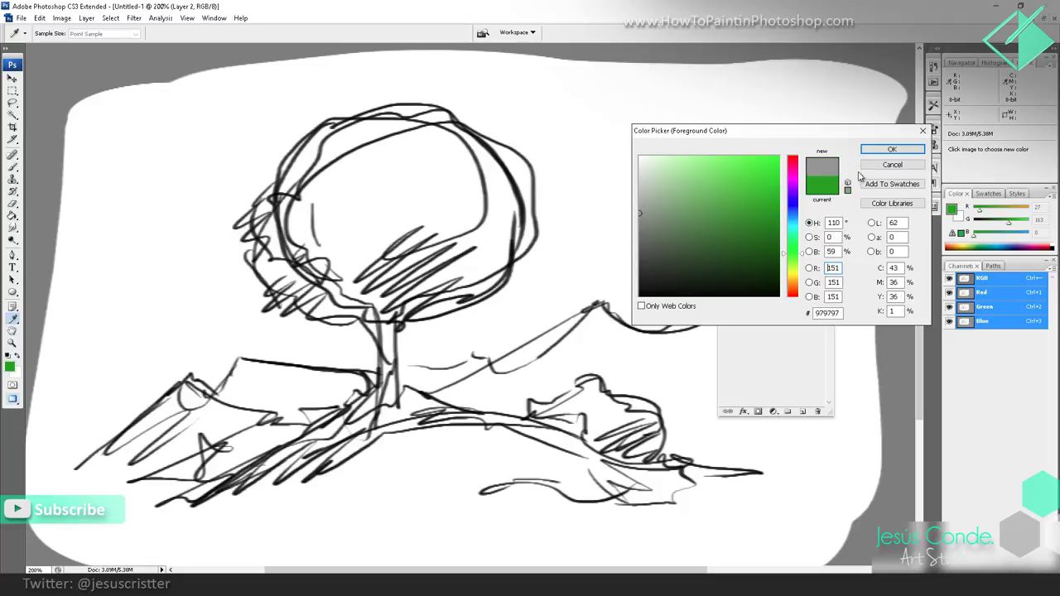
click(886, 150)
Step: Brush overlapping grey strokes at 30% opacity and size 70 on Layer 2, left of the tree
key(p)
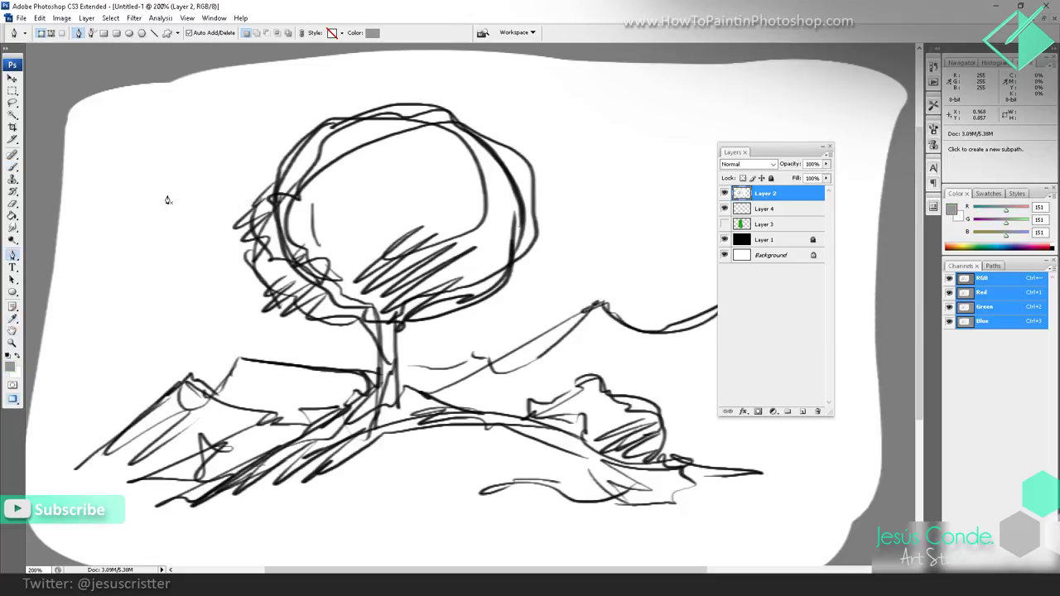
key(b)
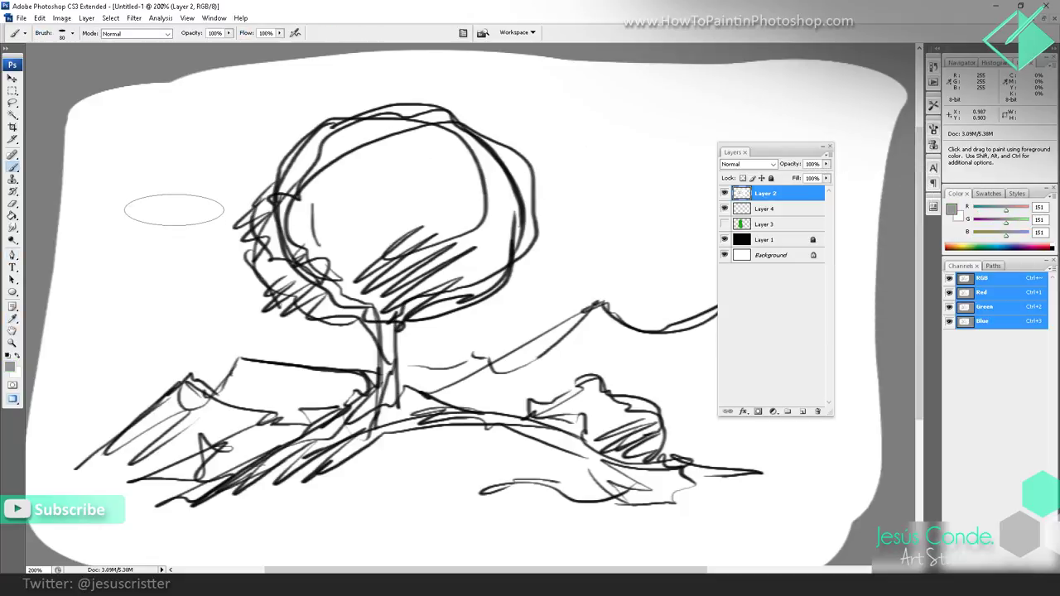
key(3)
mouse_move(170, 206)
mouse_down()
mouse_move(142, 202)
mouse_move(154, 202)
mouse_move(154, 166)
mouse_move(178, 140)
mouse_move(178, 187)
mouse_move(140, 191)
mouse_move(125, 281)
mouse_move(151, 283)
mouse_move(212, 158)
mouse_up()
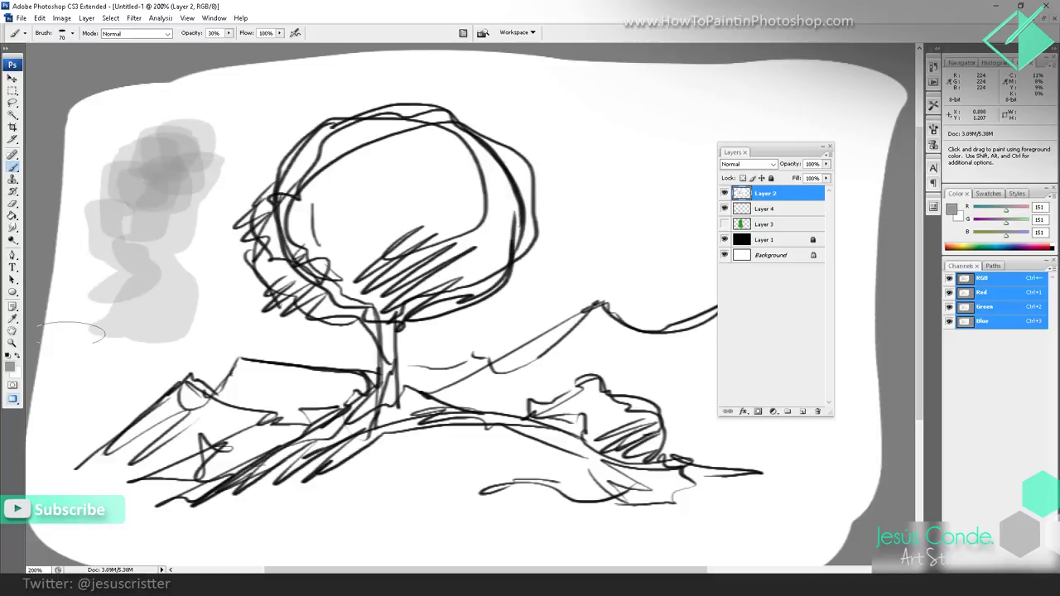
Step: Reset the foreground colour to black and set Layer 2's blend mode to Multiply
click(7, 355)
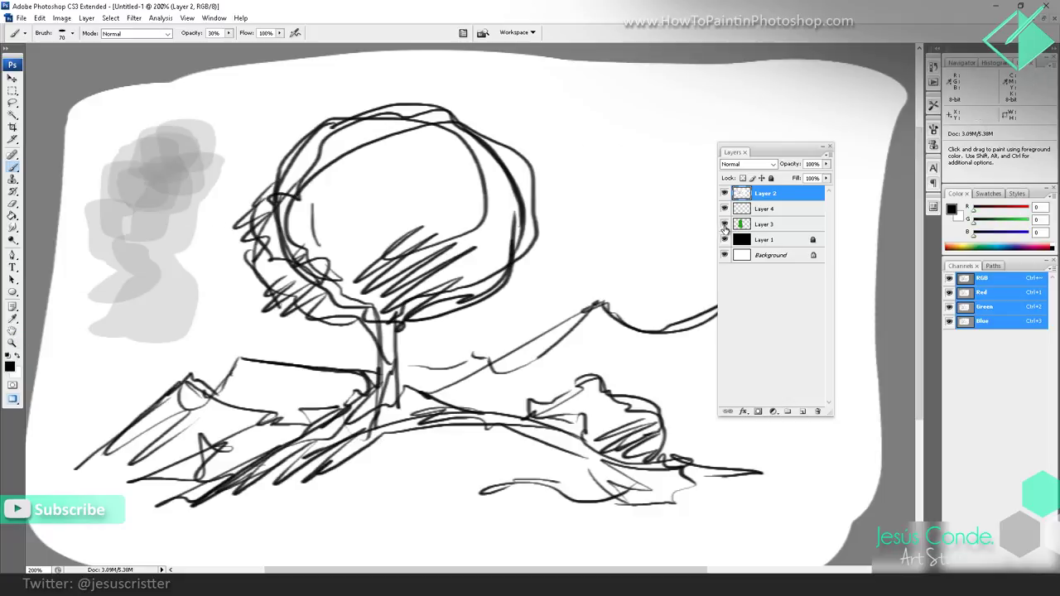
click(725, 224)
click(724, 225)
click(745, 164)
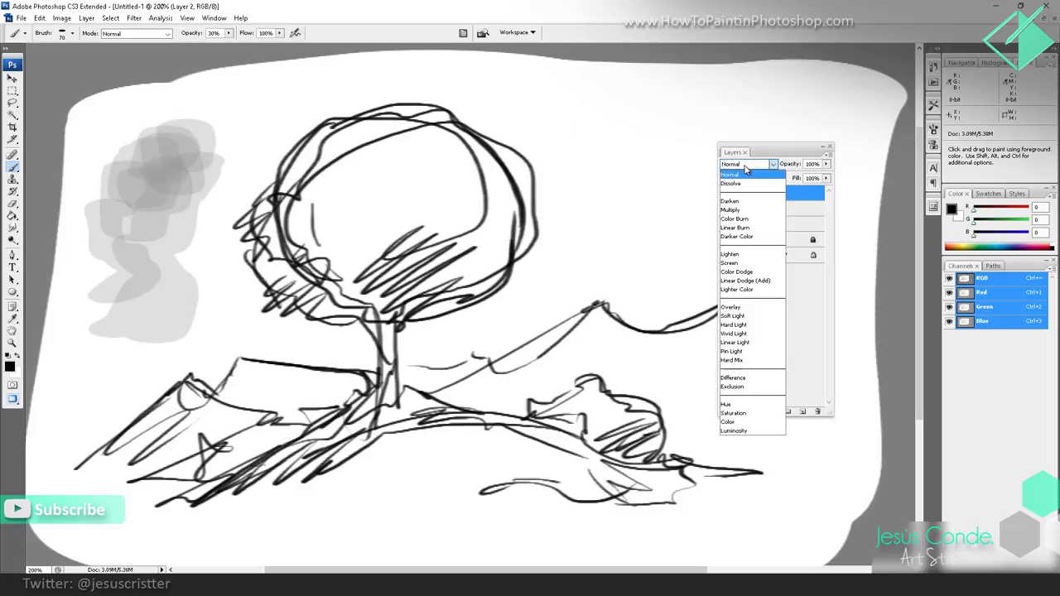
click(738, 207)
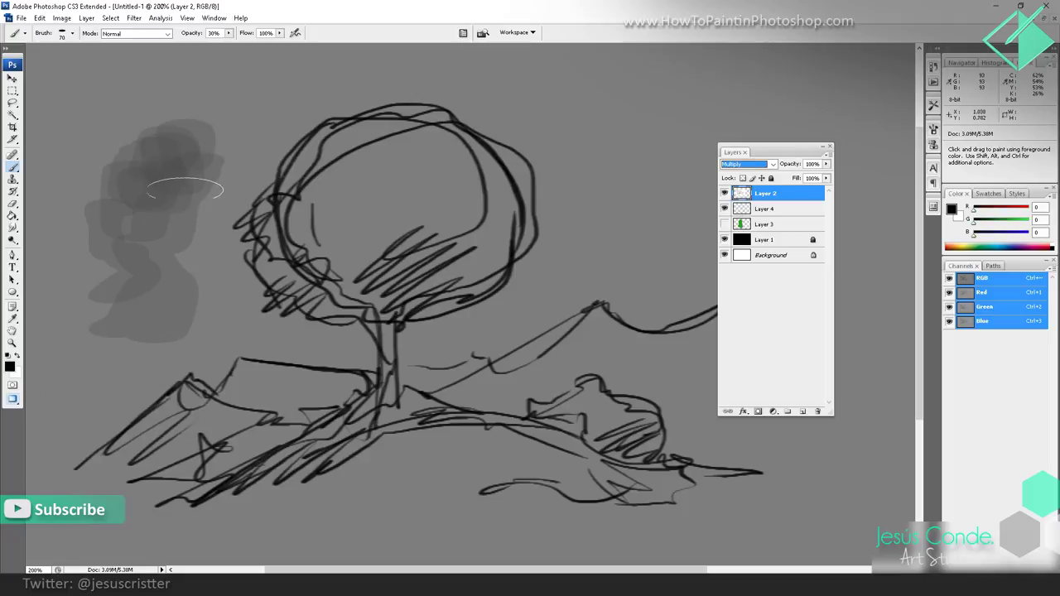
mouse_move(191, 169)
mouse_down()
mouse_move(174, 195)
mouse_move(198, 177)
mouse_up()
key(ctrl+z)
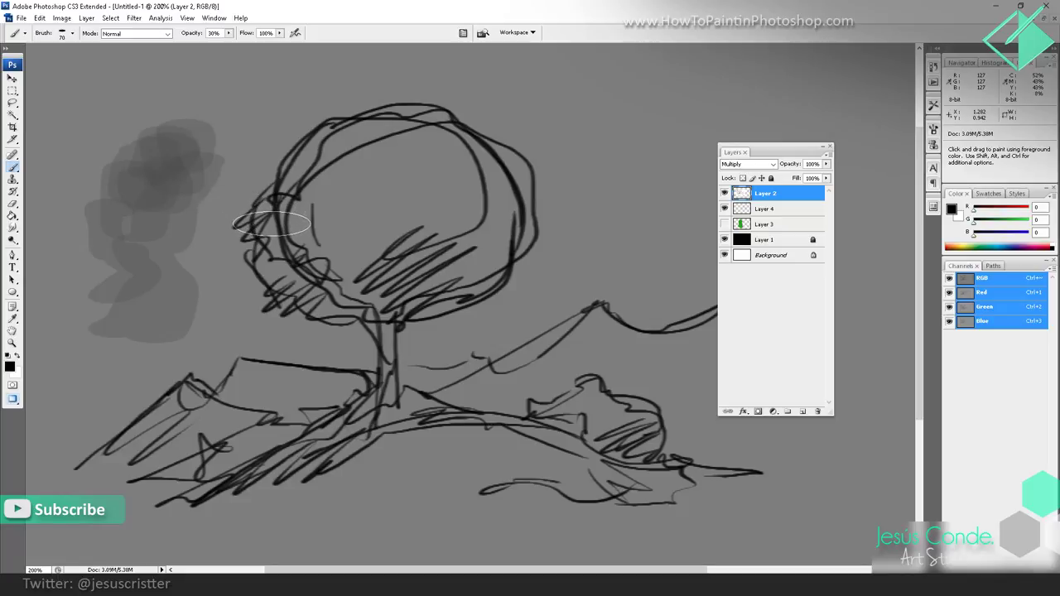
Step: Try Linear Dodge (Add) and Screen blending on Layer 2, and restore Multiply
click(751, 168)
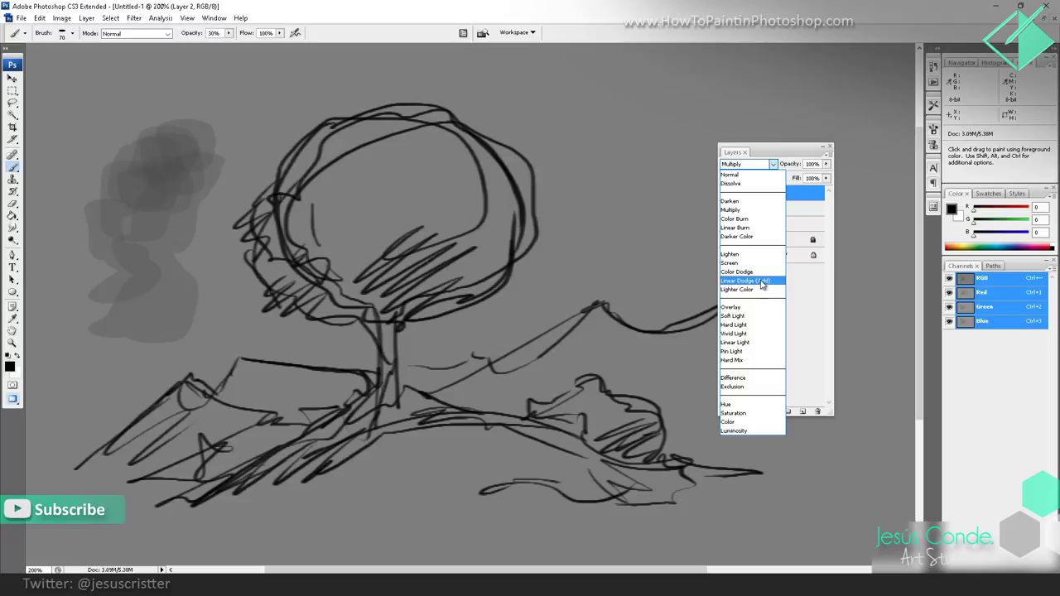
click(762, 282)
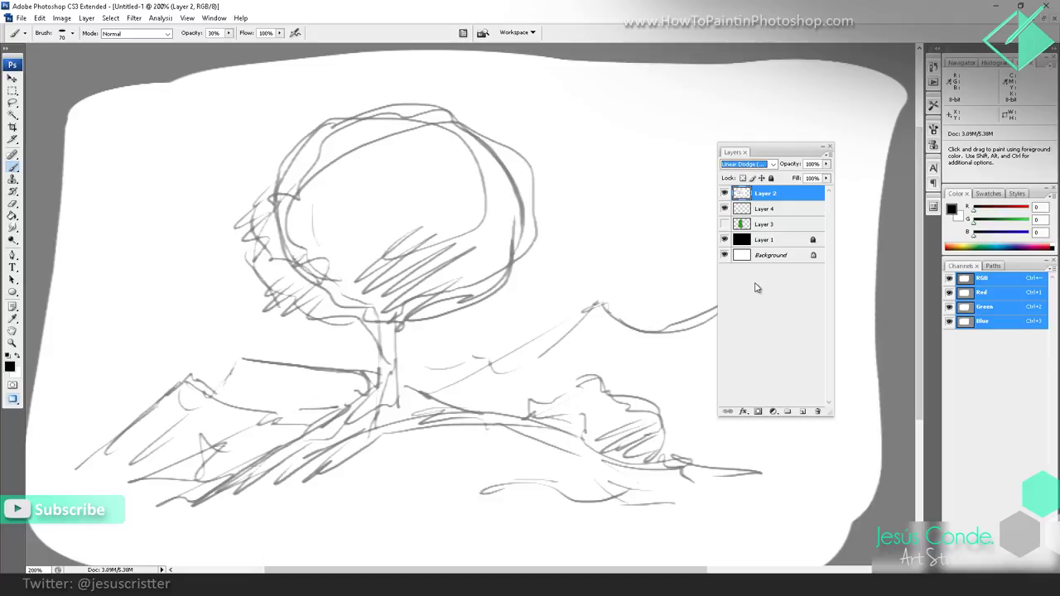
click(755, 166)
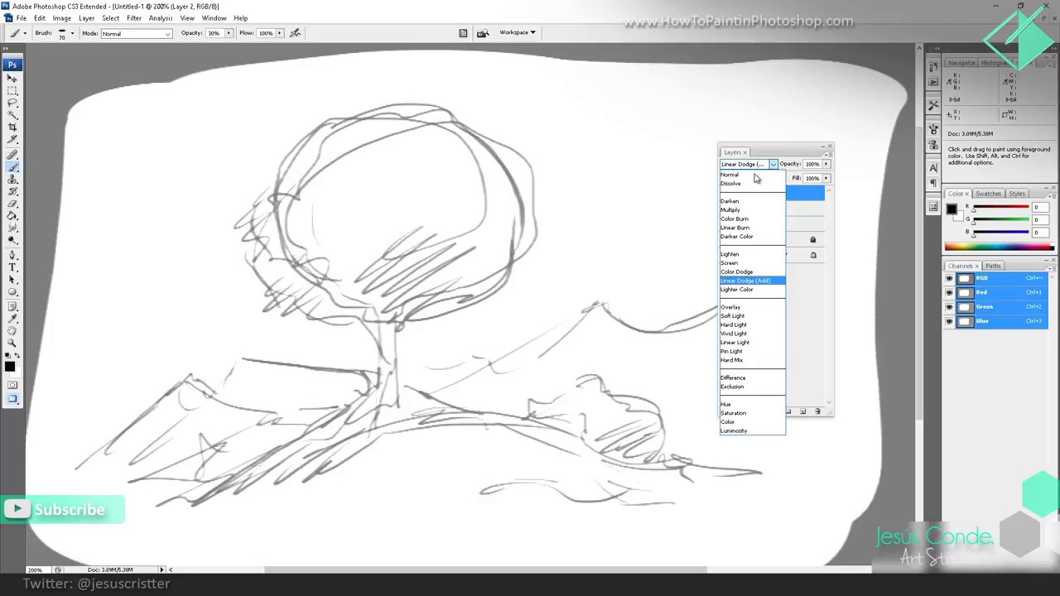
click(745, 263)
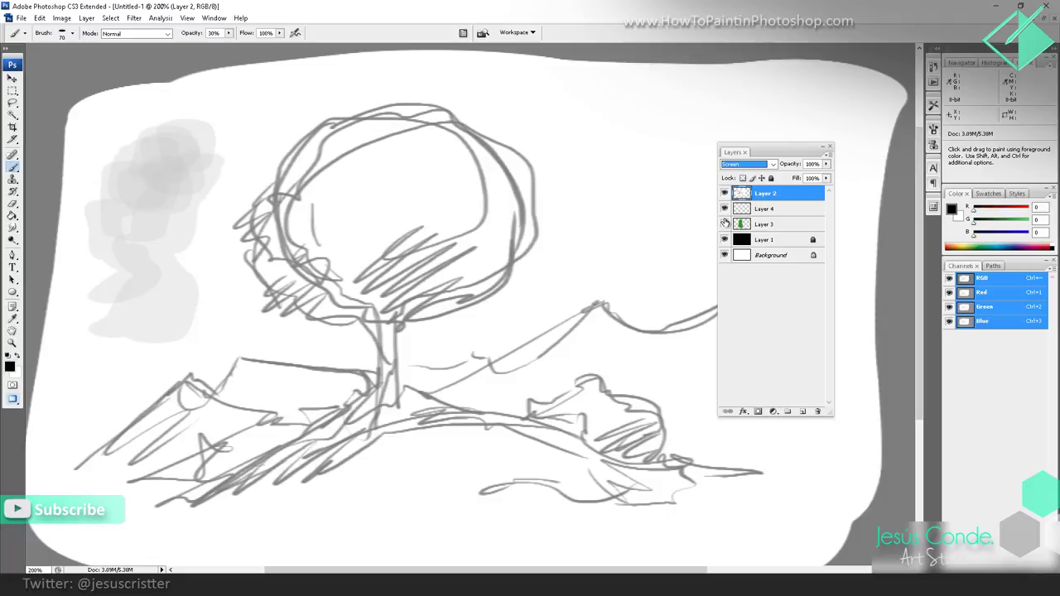
click(755, 168)
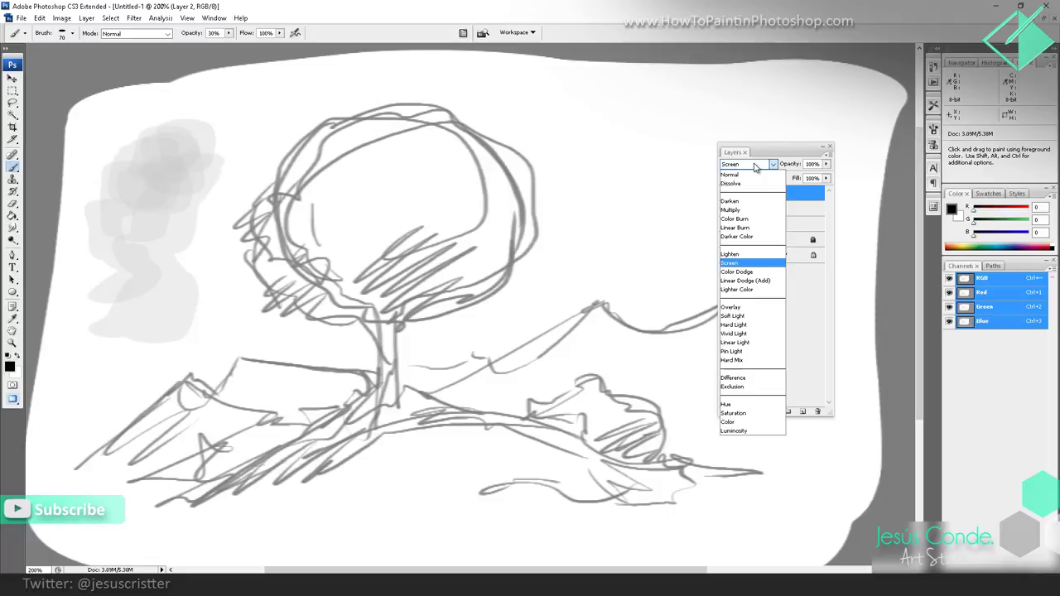
click(737, 210)
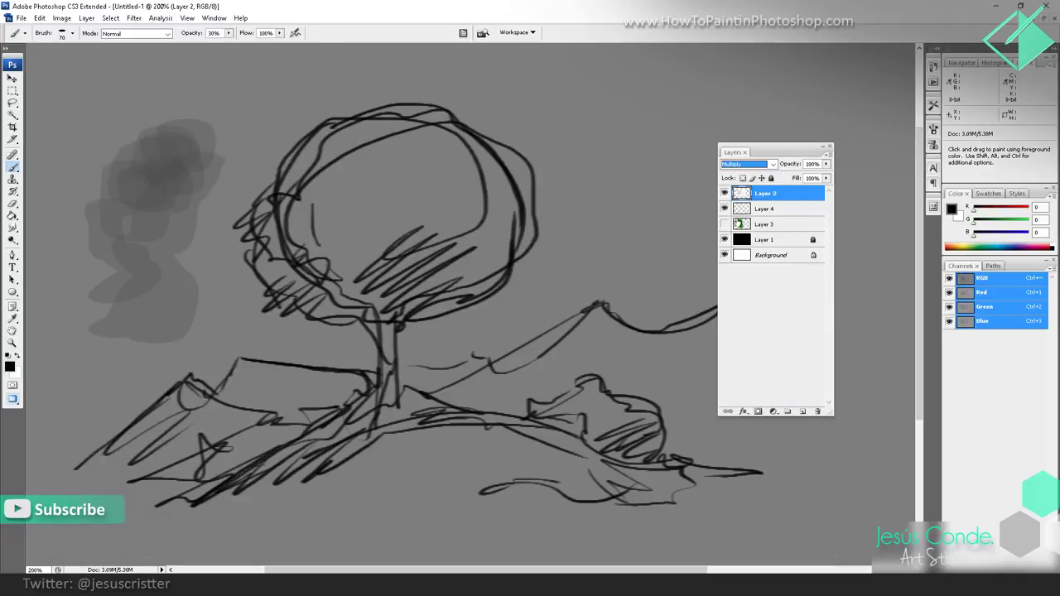
Step: Show Layer 3 again and sample its green as the foreground colour
click(725, 225)
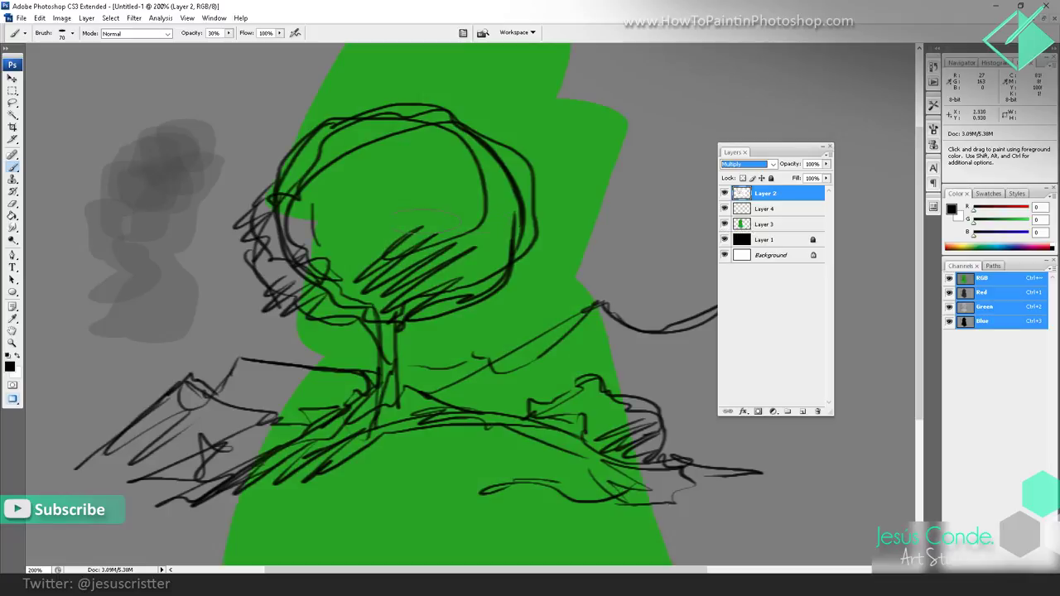
alt+click(397, 215)
Step: Try green strokes across the tree's left edge on Layer 2, undo them and restore the layer's Multiply blending
mouse_move(327, 203)
mouse_down()
mouse_move(265, 231)
mouse_move(209, 223)
mouse_move(199, 179)
mouse_move(194, 194)
mouse_move(285, 243)
mouse_move(338, 209)
mouse_move(316, 246)
mouse_move(293, 237)
mouse_up()
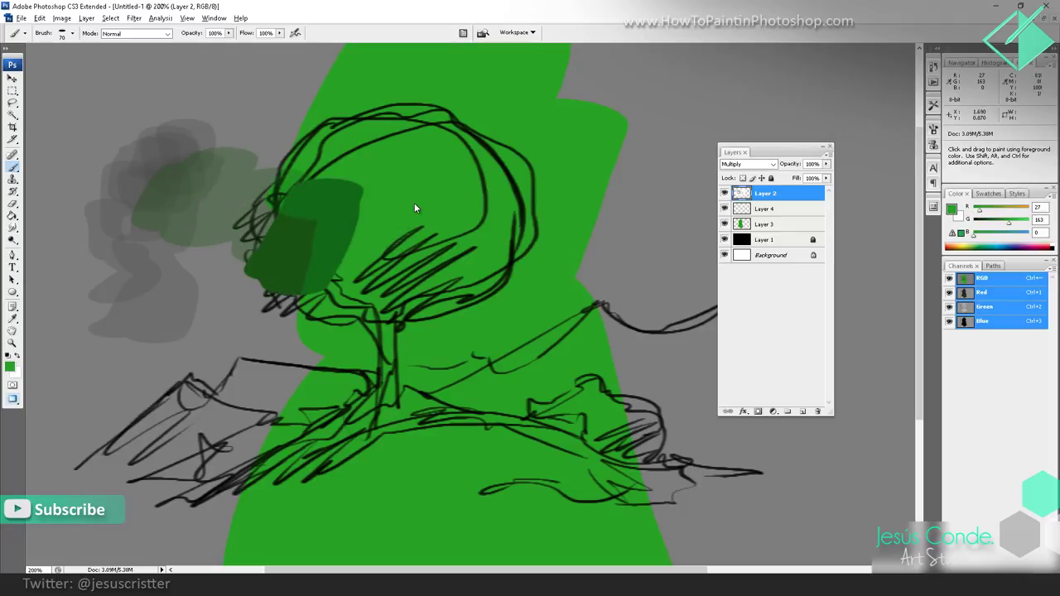
key(ctrl+alt+z)
key(shift+alt+s)
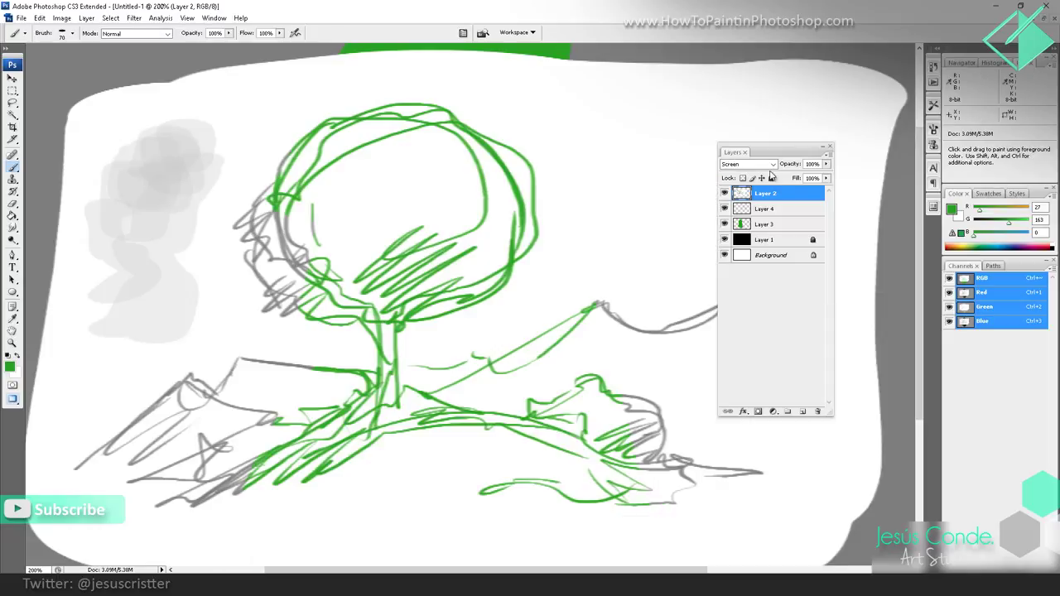
click(757, 166)
click(744, 209)
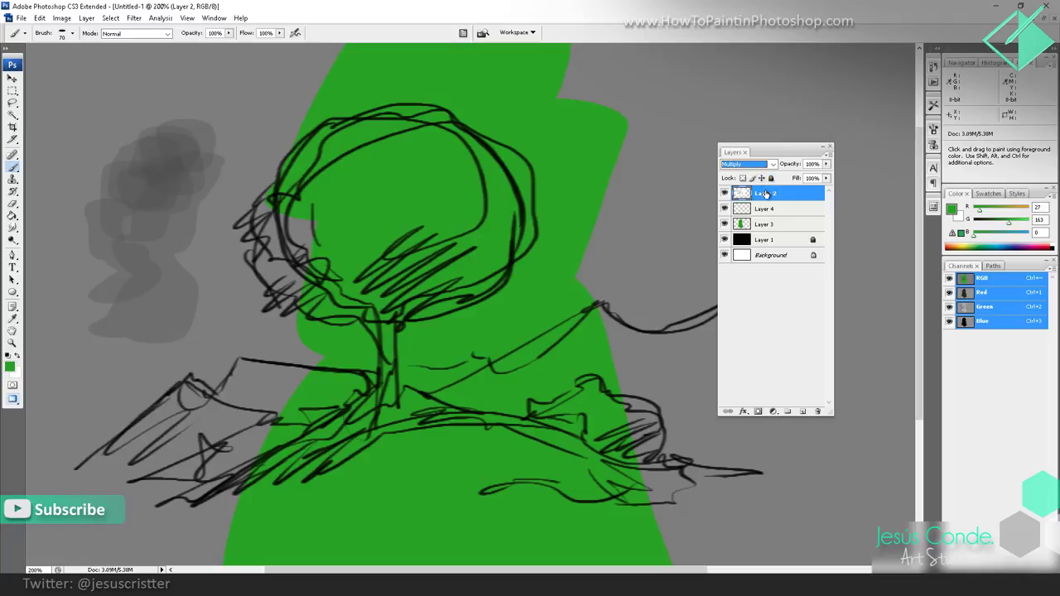
Step: Fully lock Layer 2, and paint green on Layer 3 beneath the grey shading left of the tree
click(771, 179)
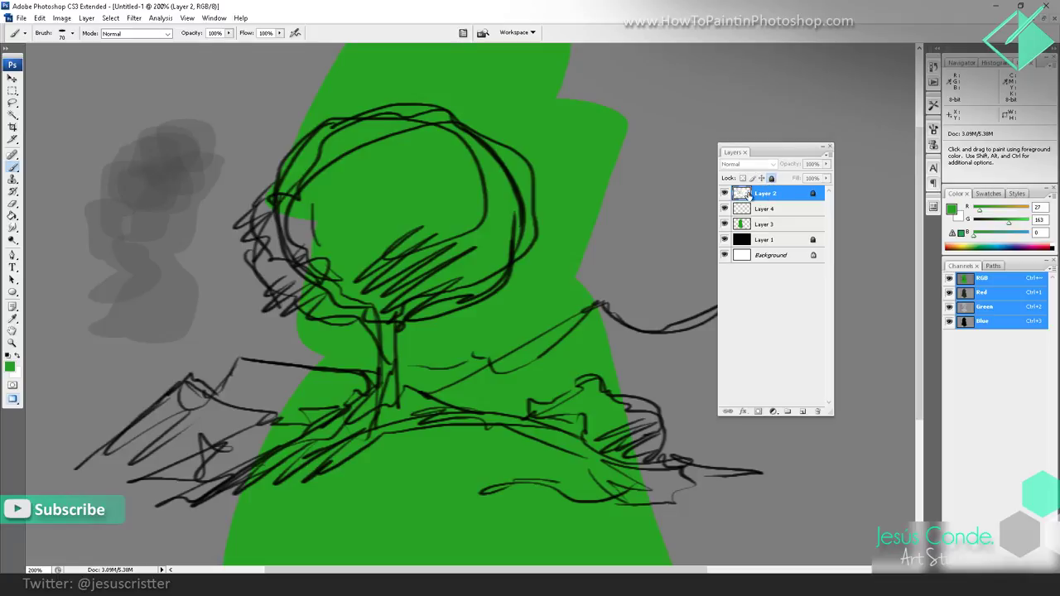
click(761, 226)
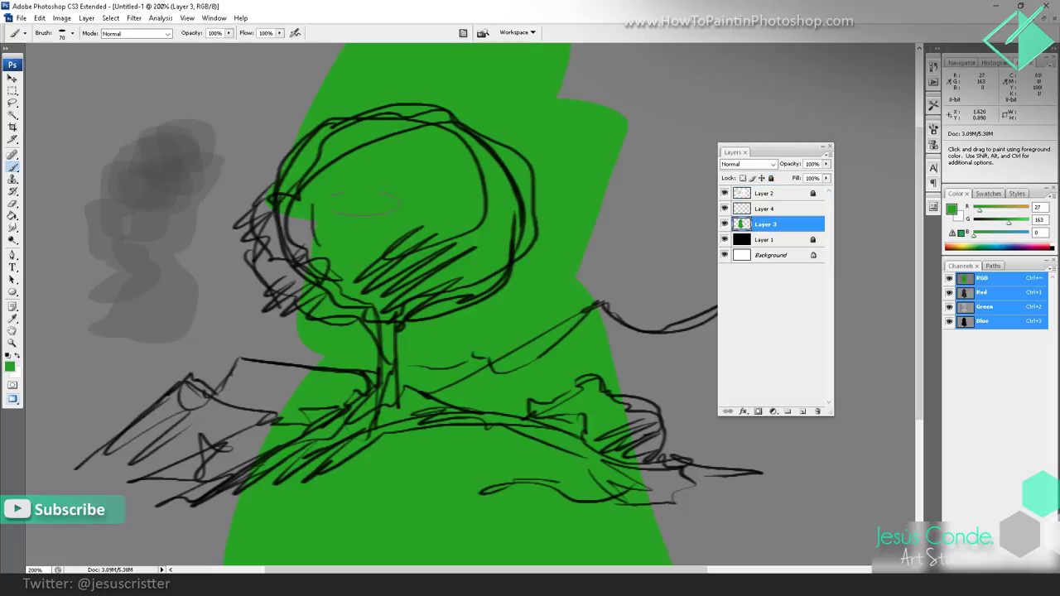
mouse_move(344, 224)
mouse_down()
mouse_move(248, 231)
mouse_move(162, 202)
mouse_move(137, 216)
mouse_move(87, 174)
mouse_move(136, 311)
mouse_move(182, 318)
mouse_up()
Step: Sample the shaded dark green, RGB 17, 104, 0, and draw a small arrow pointing at the shaded green patch
alt+click(168, 169)
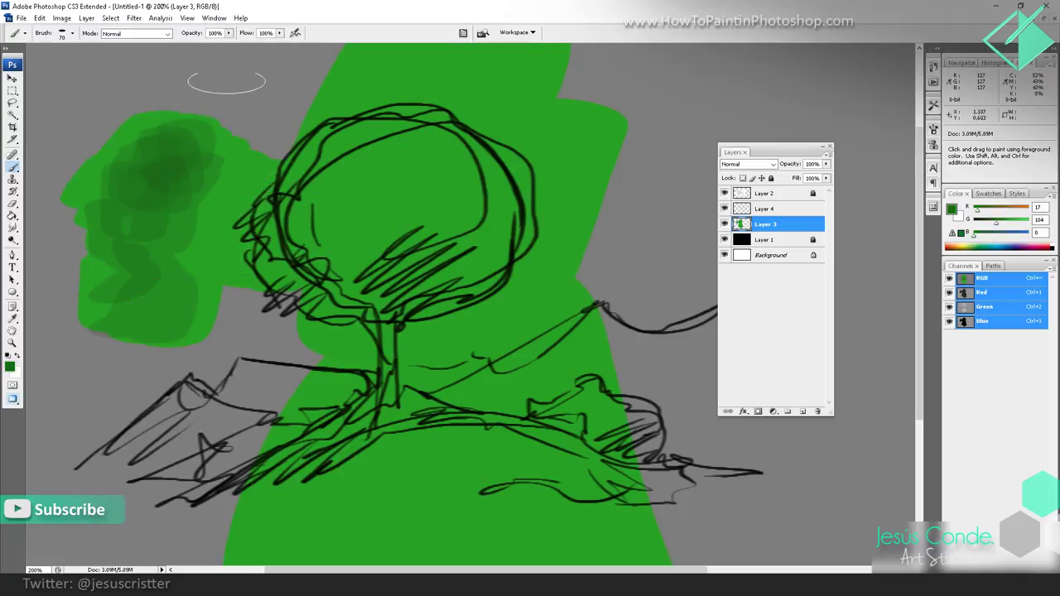
key(bracketleft)
key(bracketleft)
key(bracketleft)
key(bracketleft)
key(bracketleft)
key(bracketleft)
key(bracketleft)
drag(288, 68, 230, 117)
mouse_move(236, 93)
mouse_down()
mouse_move(228, 118)
mouse_move(263, 111)
mouse_up()
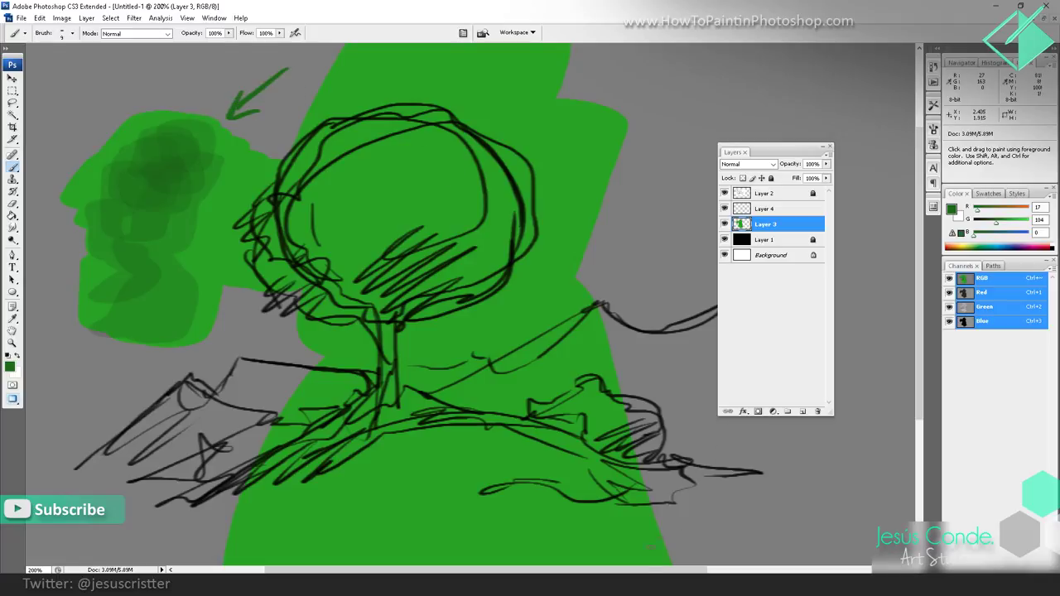
Step: Switch to the ArtClass 2.psd document and examine its forest reference images up close
click(701, 583)
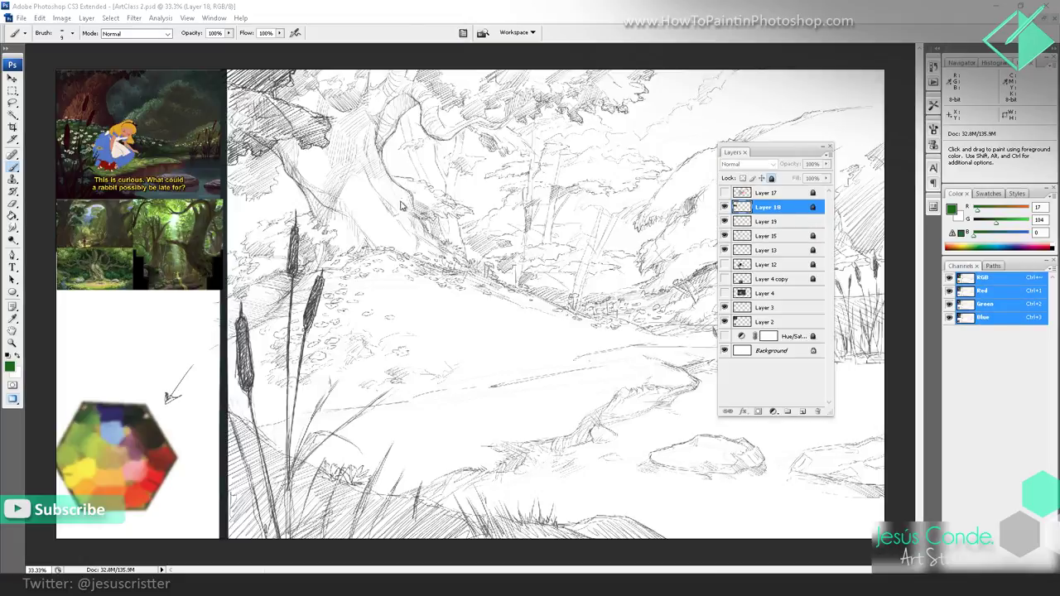
key(z)
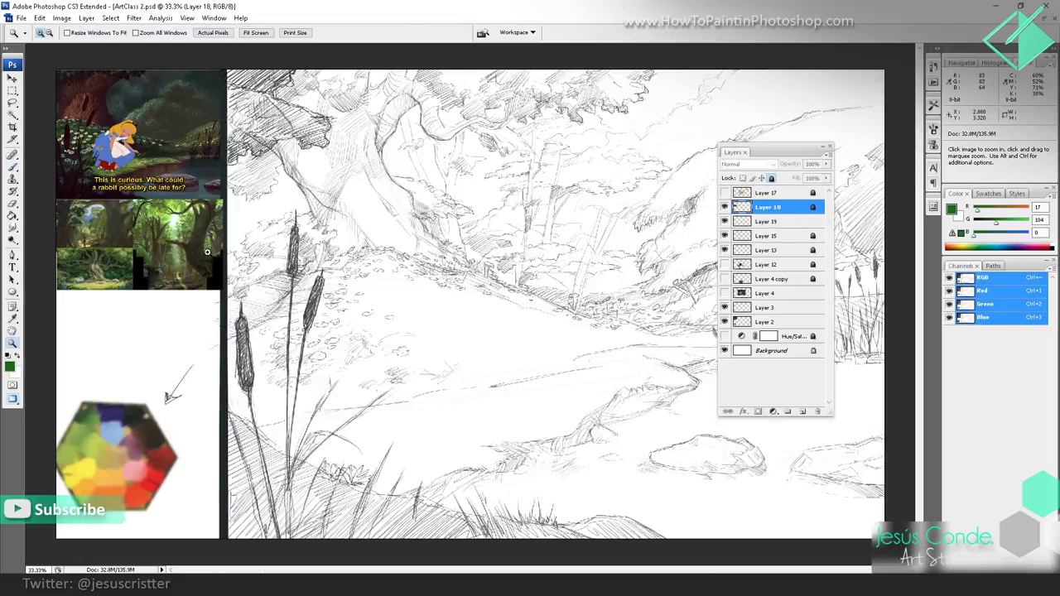
click(222, 251)
click(215, 243)
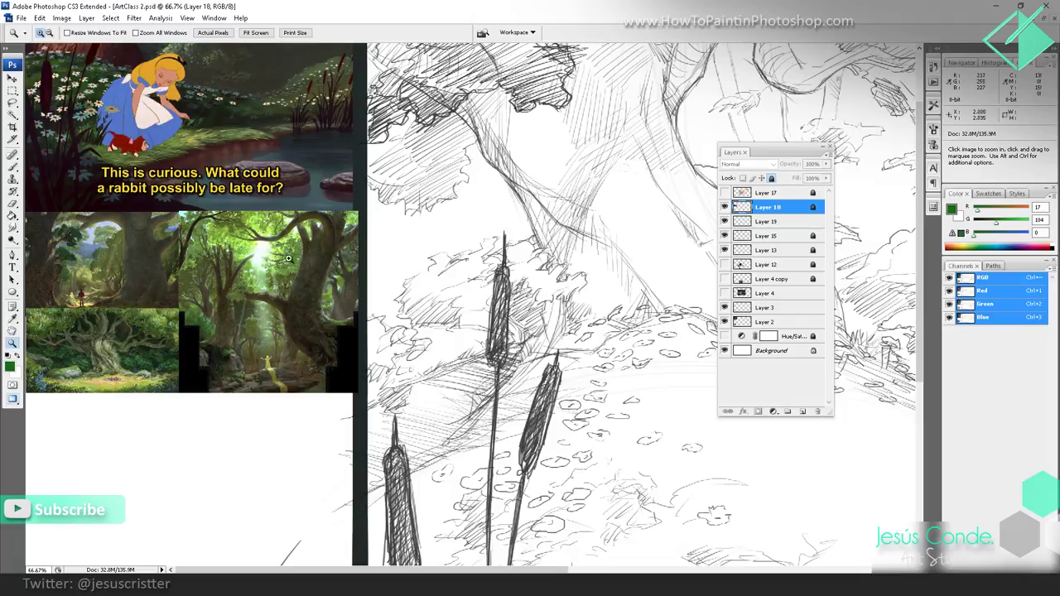
alt+click(322, 251)
alt+click(322, 251)
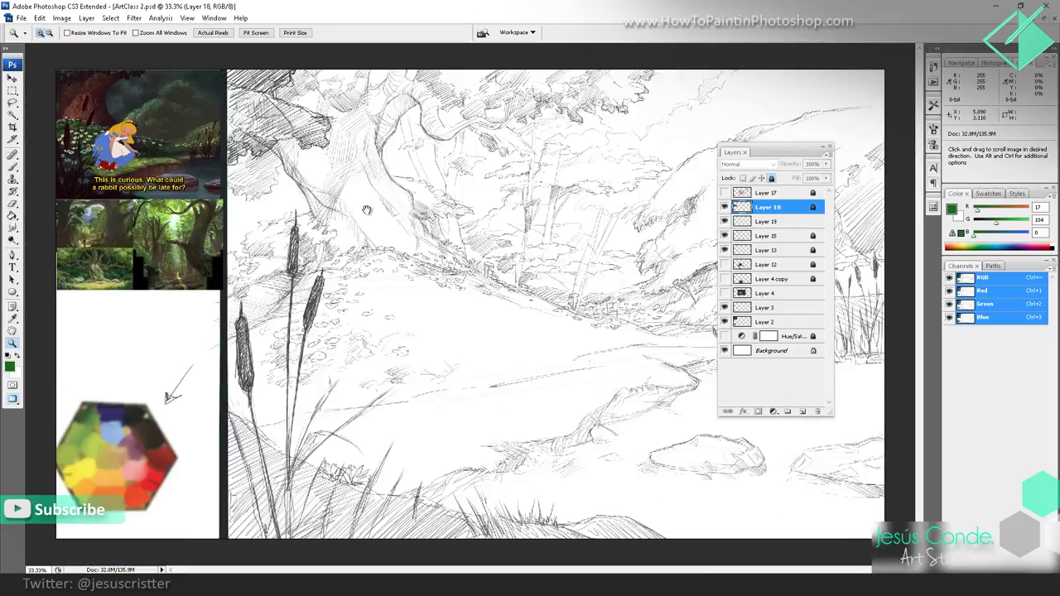
Step: Toggle the visibility of Layer 18 and Layer 15 to compare the reference images and linework
click(726, 208)
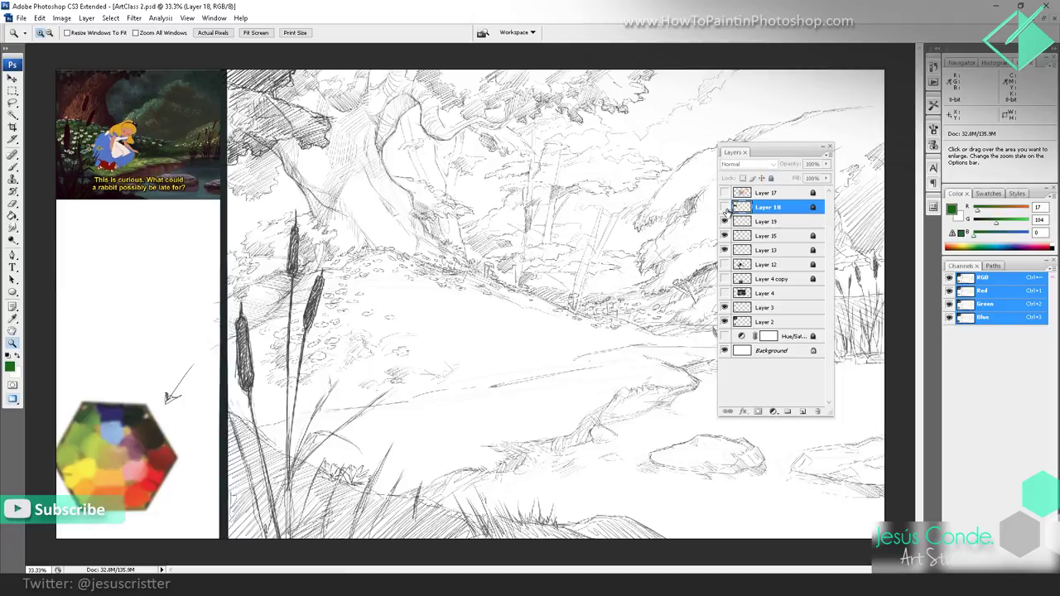
click(725, 211)
click(725, 236)
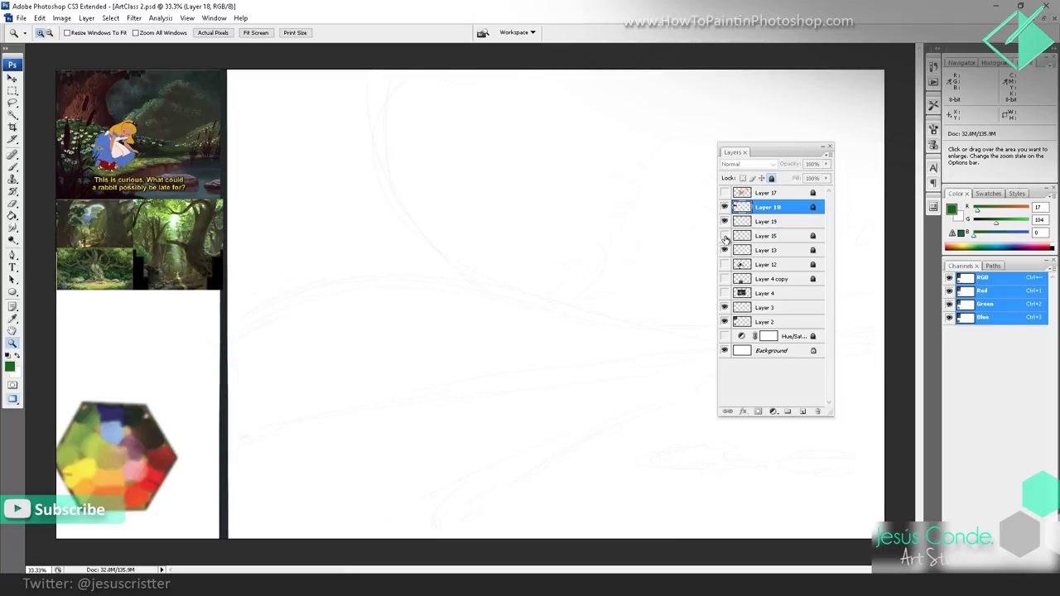
click(724, 236)
click(724, 236)
click(724, 236)
Step: Unlock Layer 15 and try several opacities for its linework, ending at 60%
click(763, 236)
key(h)
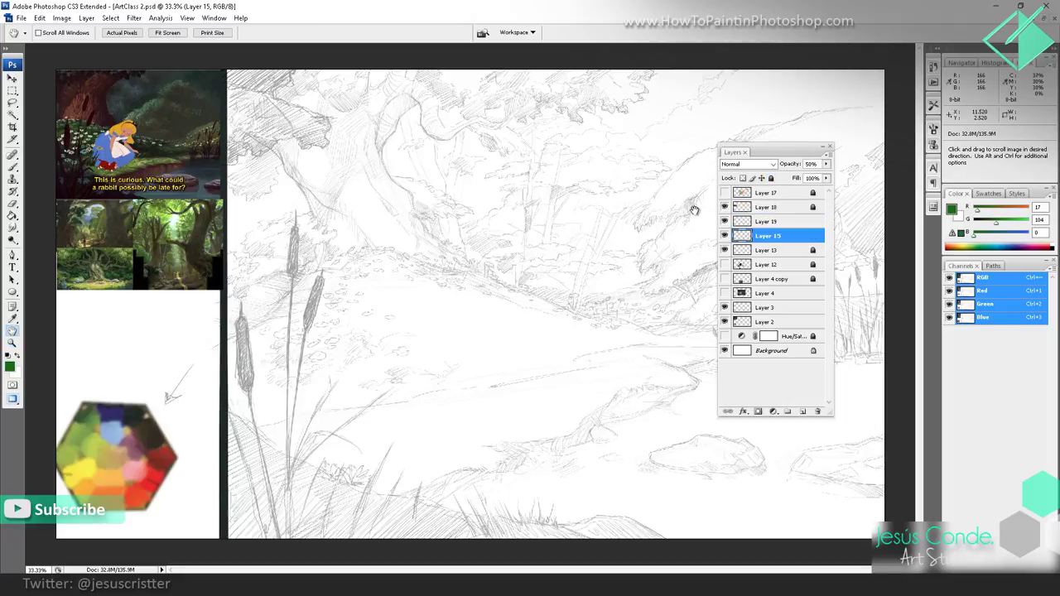
key(7)
key(7)
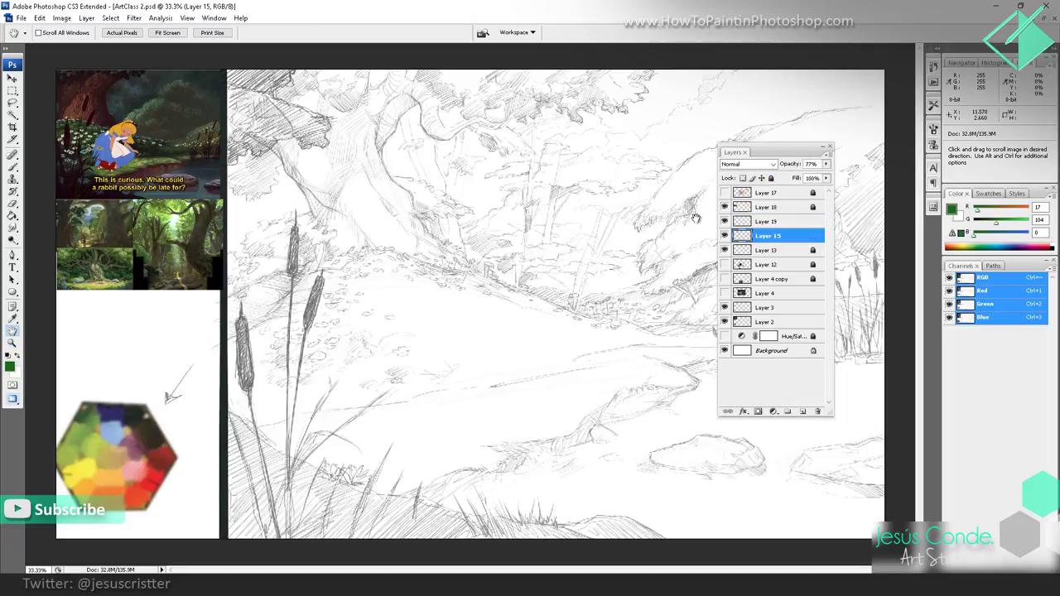
key(6)
key(5)
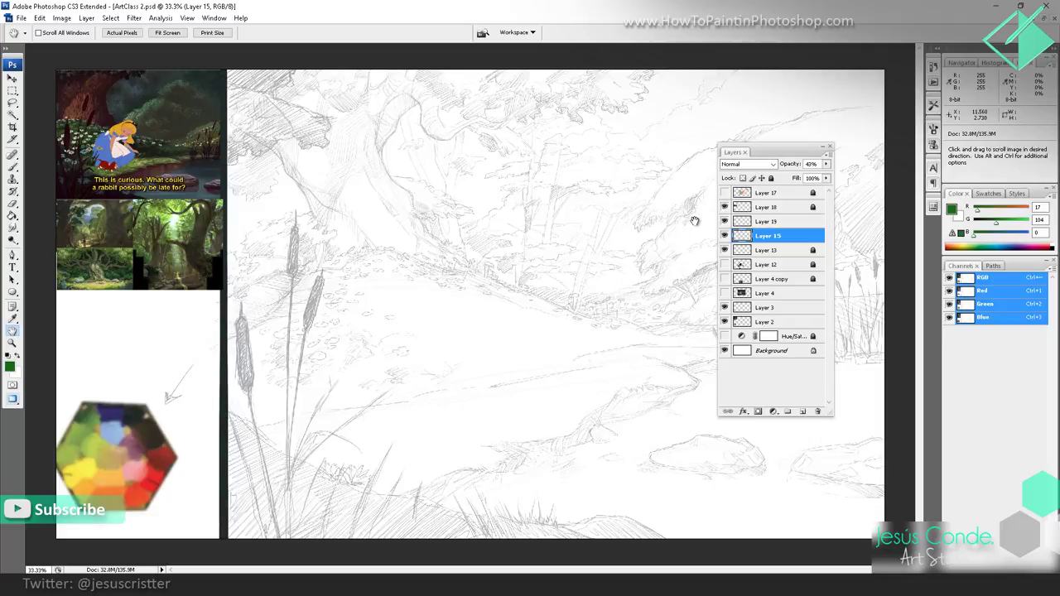
key(6)
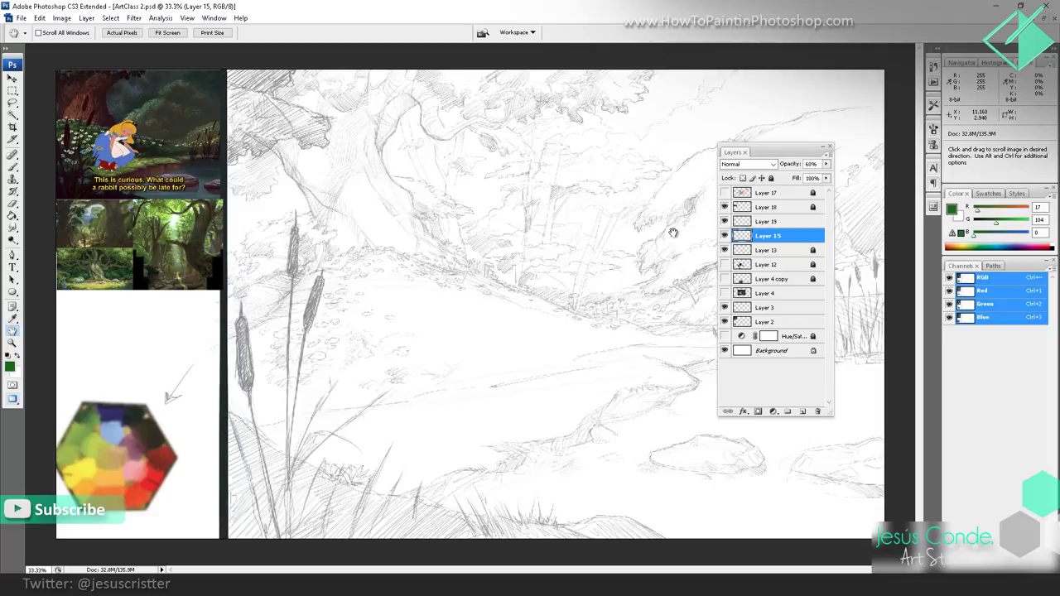
Step: Switch to a full-screen view and compare Layer 15's linework at 100% and 60% opacity
key(f)
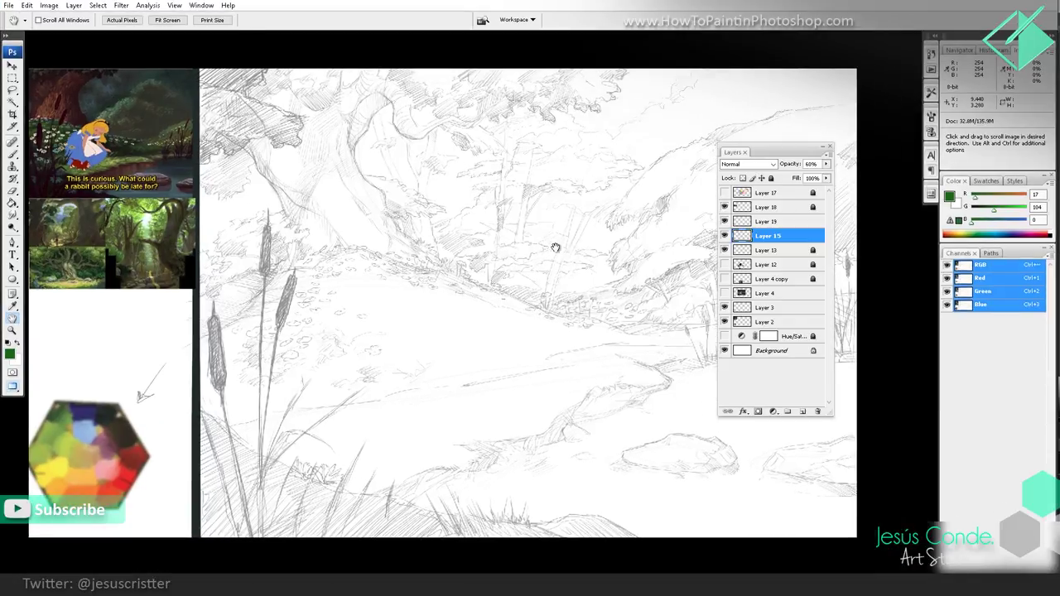
scroll(555, 246, up, 1)
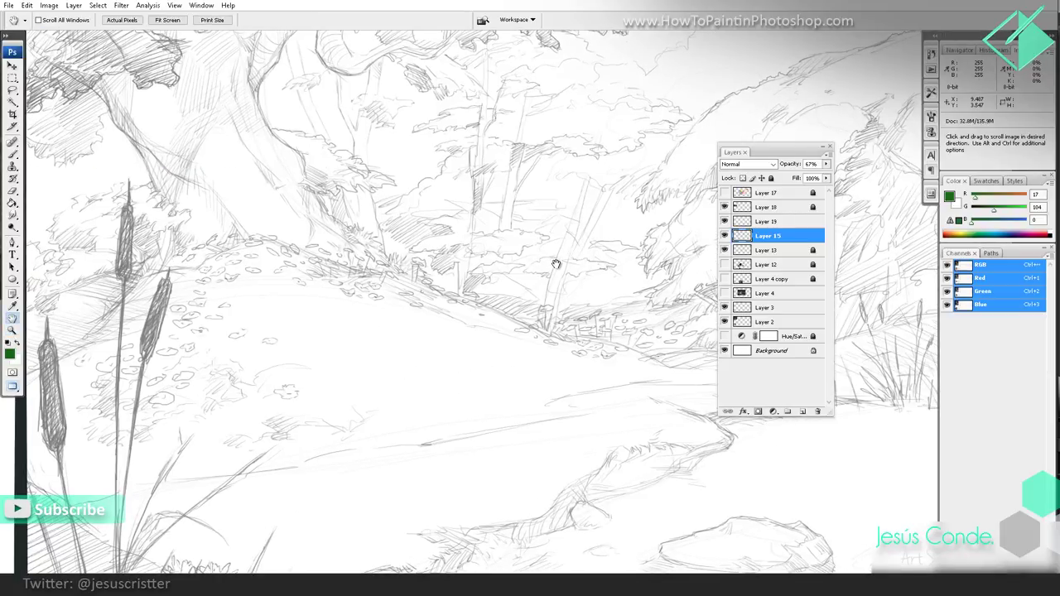
key(9)
key(0)
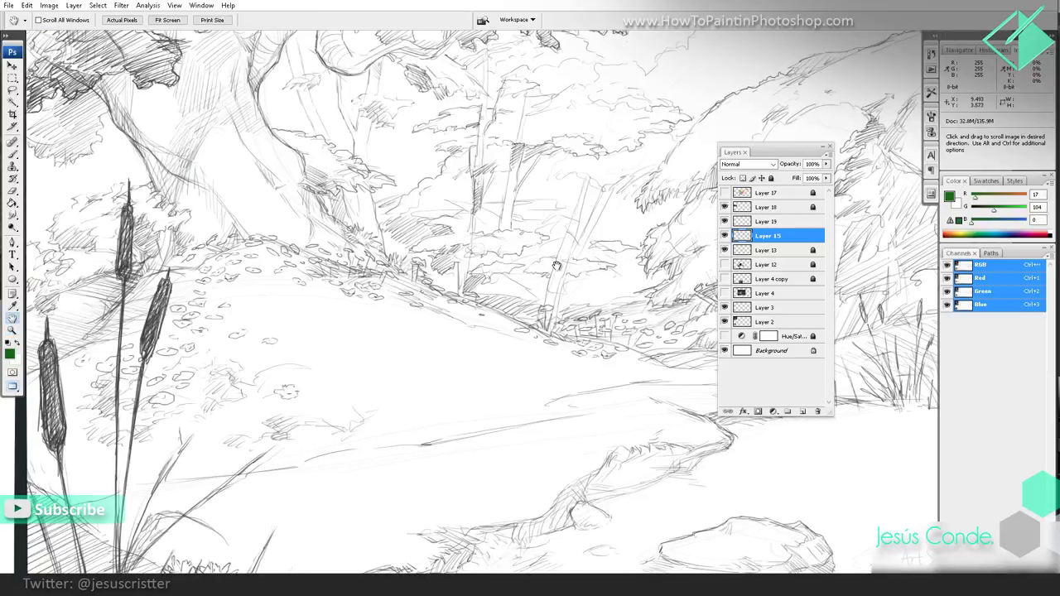
key(6)
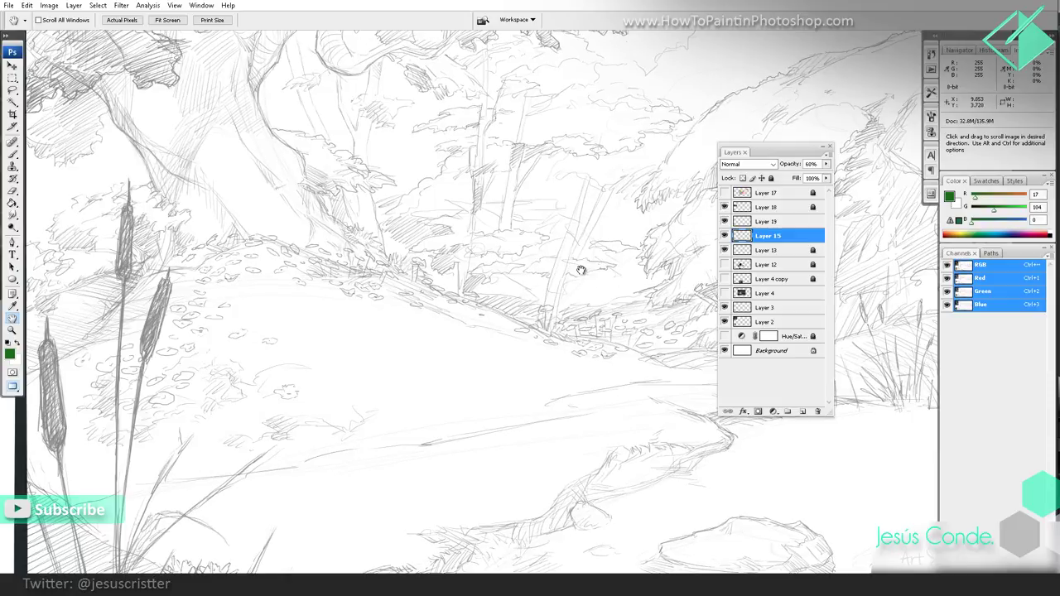
mouse_move(577, 269)
mouse_down()
mouse_move(600, 270)
mouse_move(557, 240)
mouse_up()
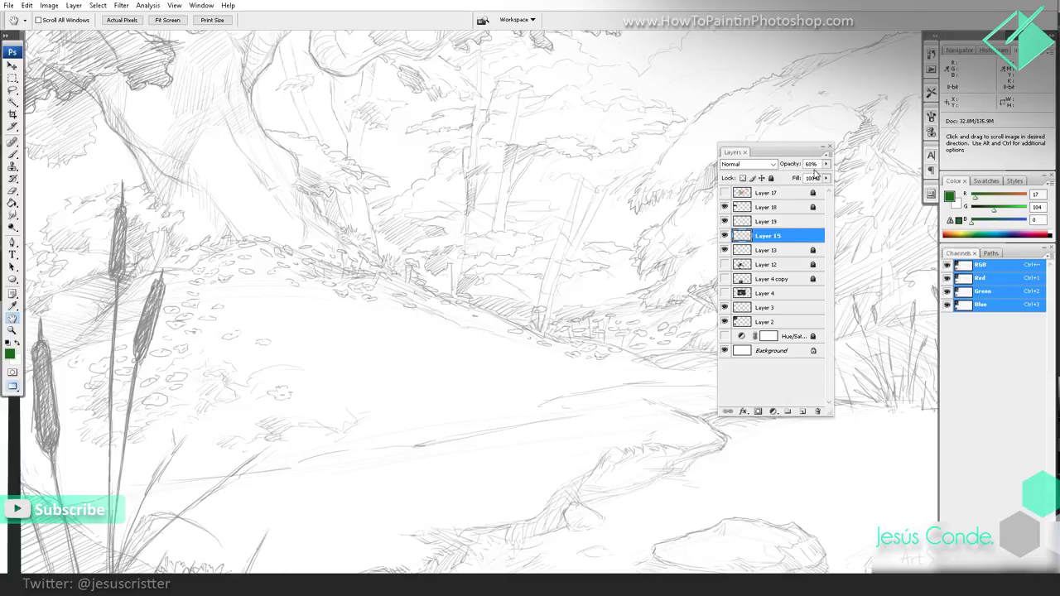
Step: Set Layer 15's opacity to 53% and fully lock the layer
click(826, 165)
mouse_move(805, 178)
mouse_down()
mouse_move(778, 175)
mouse_move(801, 177)
mouse_up()
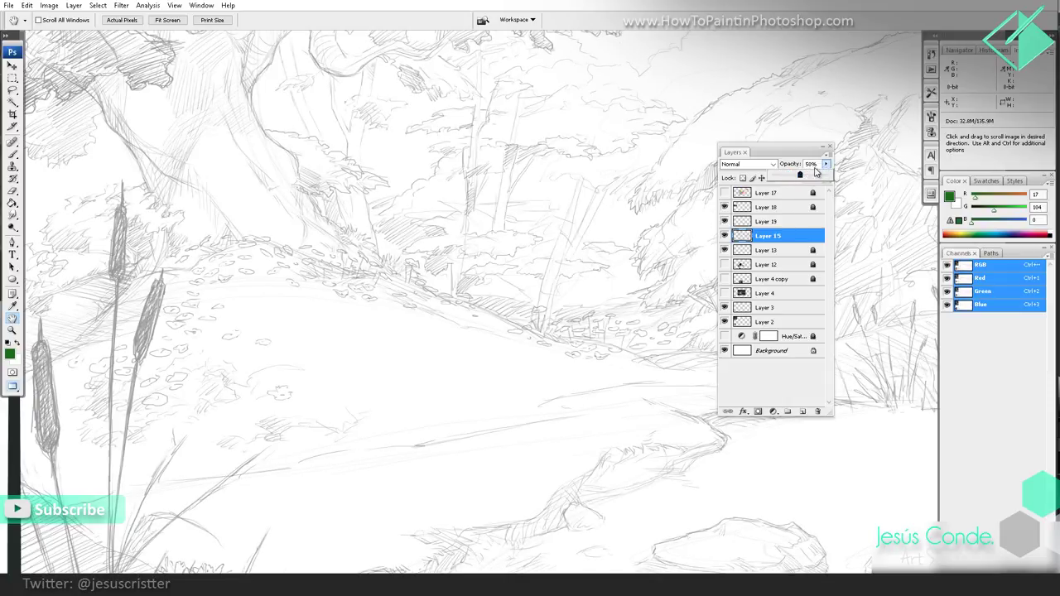
click(826, 168)
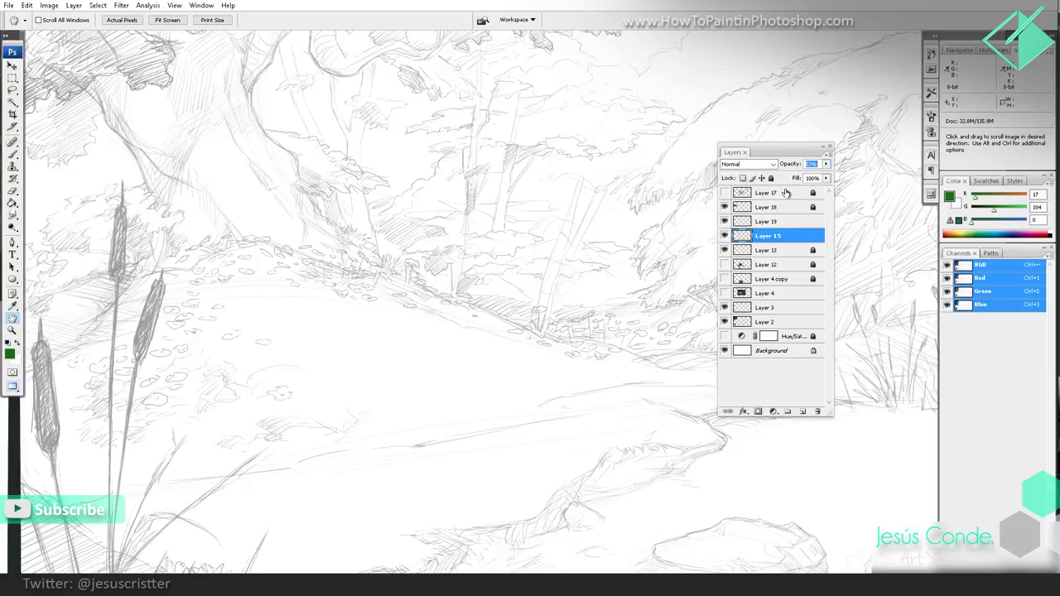
click(771, 178)
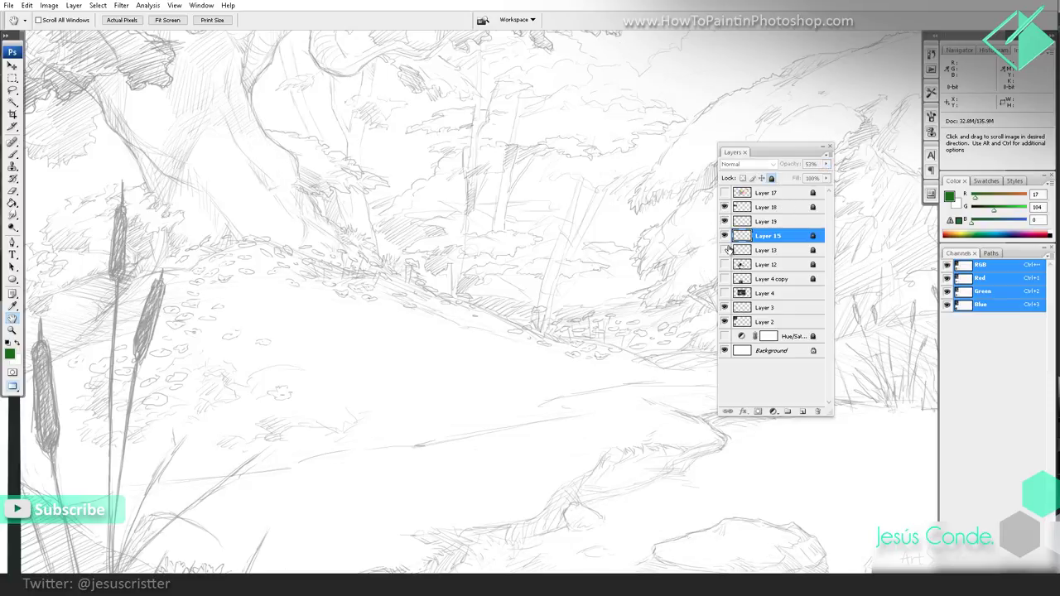
Step: Toggle Layer 13 to check its contents, and add a new layer directly above it
click(725, 249)
click(754, 251)
key(z)
alt+click(668, 241)
alt+click(667, 241)
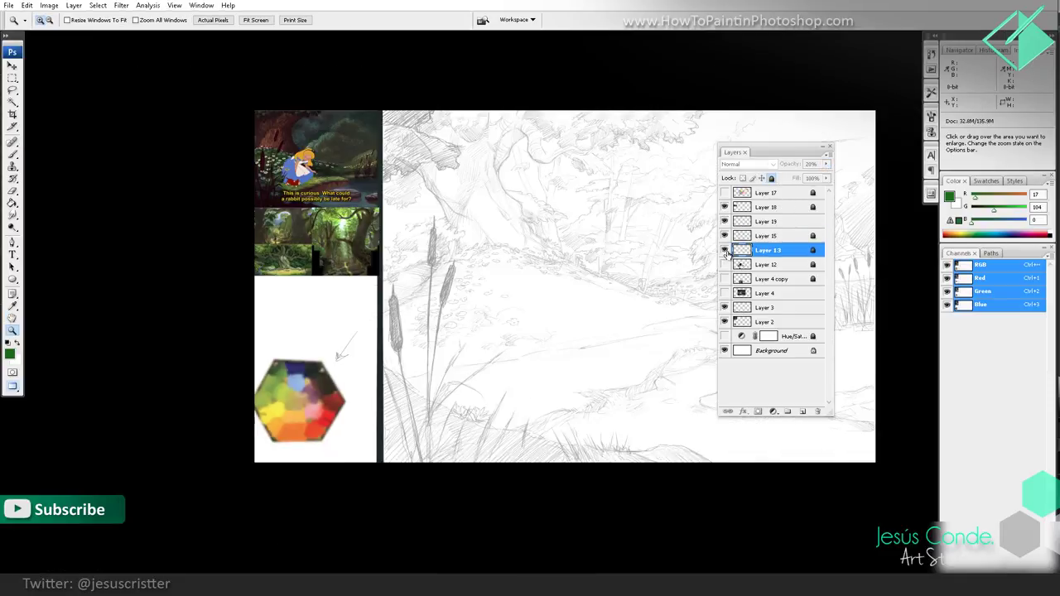
drag(683, 247, 604, 257)
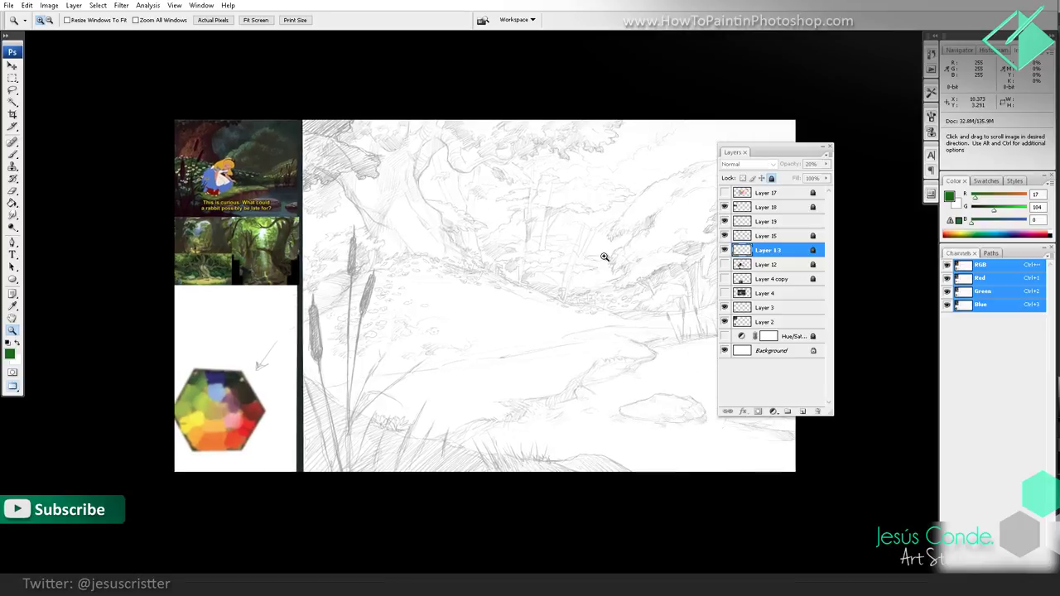
key(ctrl+shift+n)
key(Return)
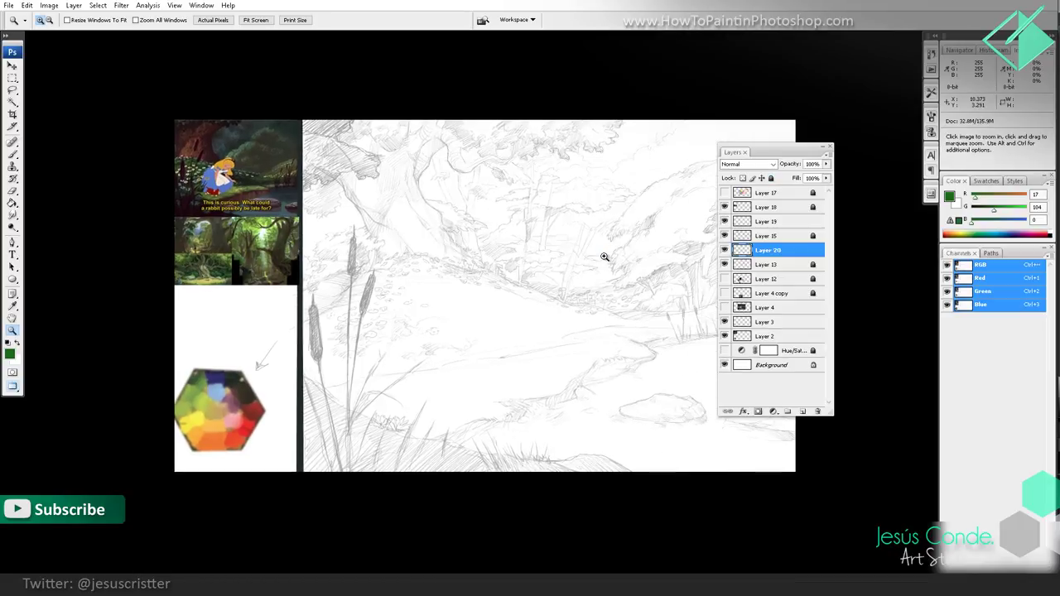
drag(509, 218, 455, 214)
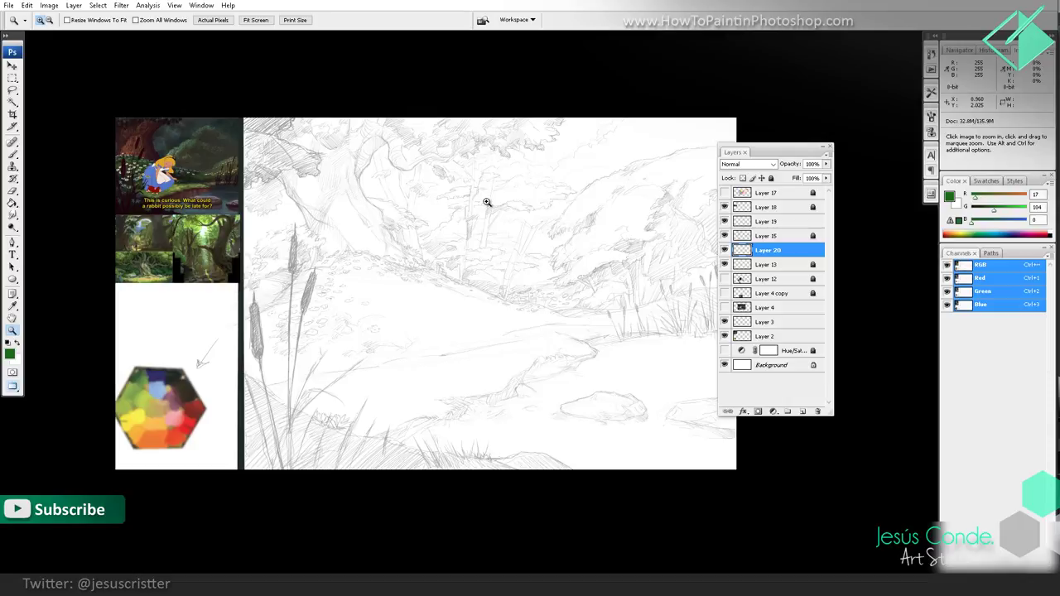
Step: Try a new layer named "color layer" with a test brush stroke, and undo both
key(ctrl+shift+n)
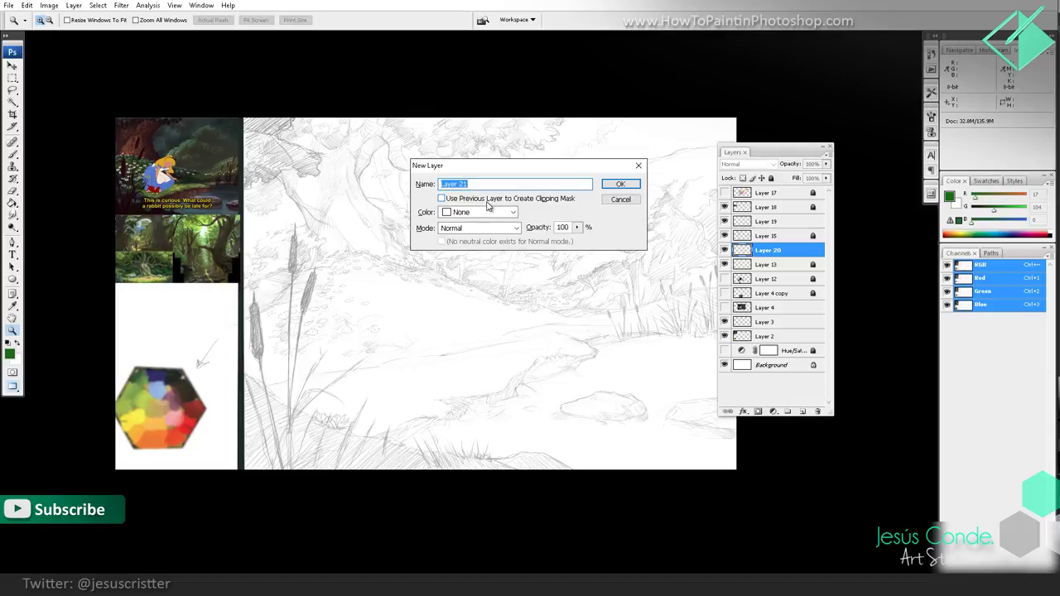
text(color layer)
key(Return)
key(b)
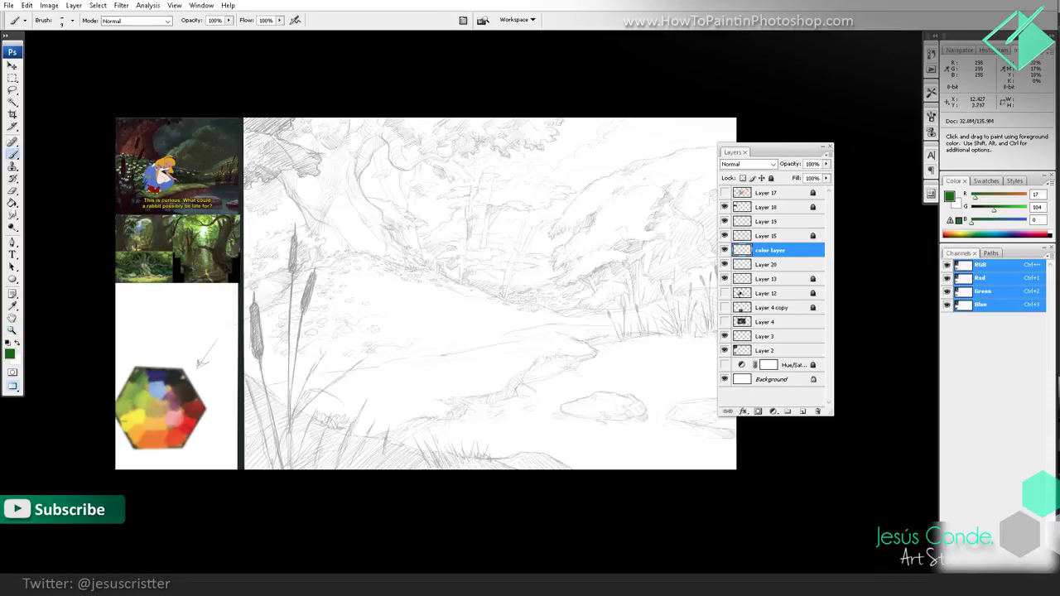
drag(590, 294, 686, 246)
key(ctrl+z)
key(ctrl+alt+z)
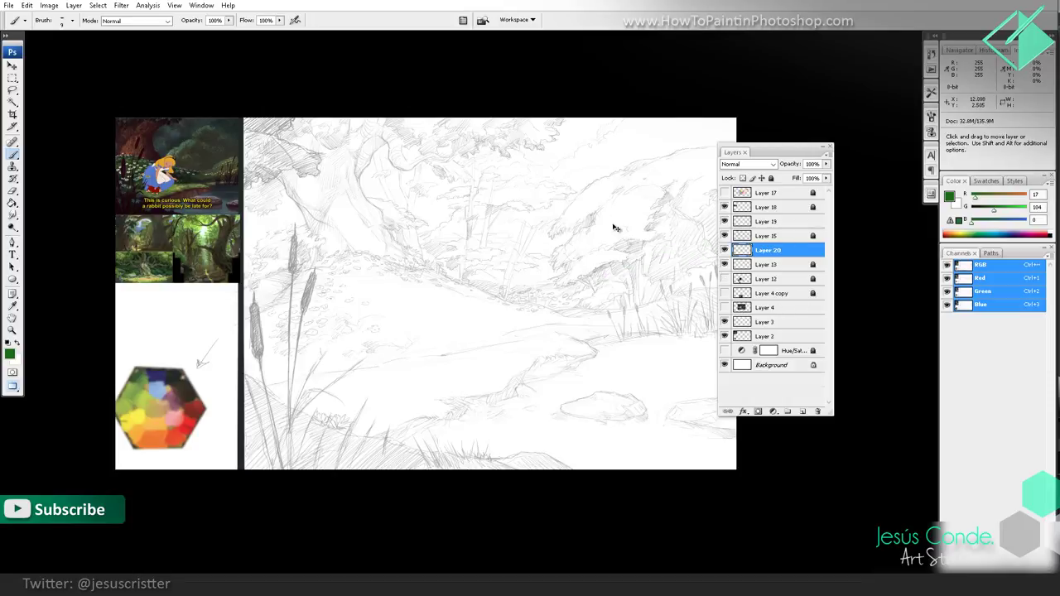
Step: Add a layer above Layer 20 and paint green and palette-red strokes mid-canvas with a 150 px brush
drag(596, 249, 563, 257)
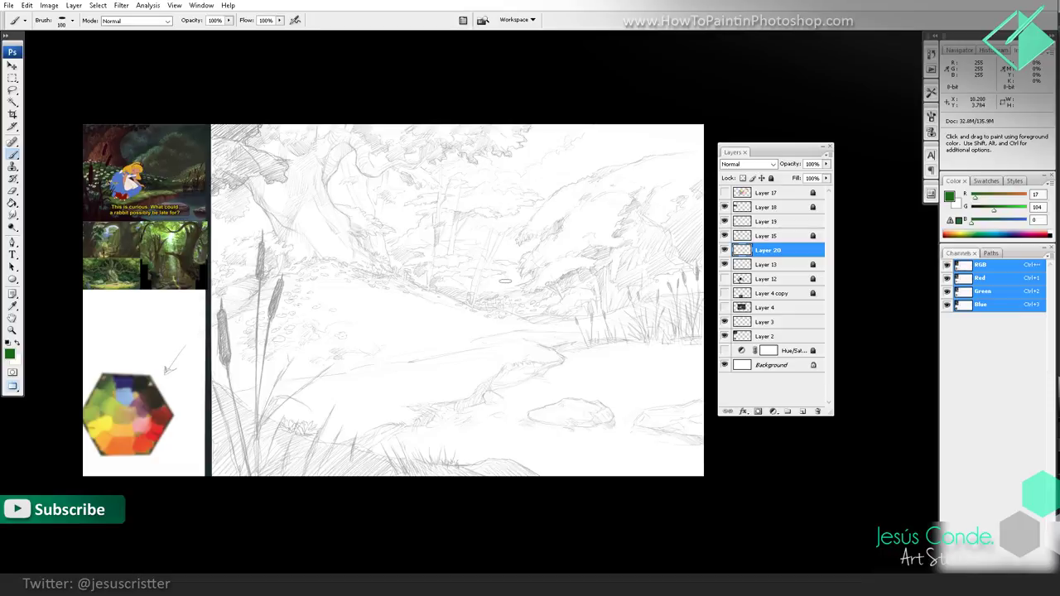
key(ctrl+shift+alt+n)
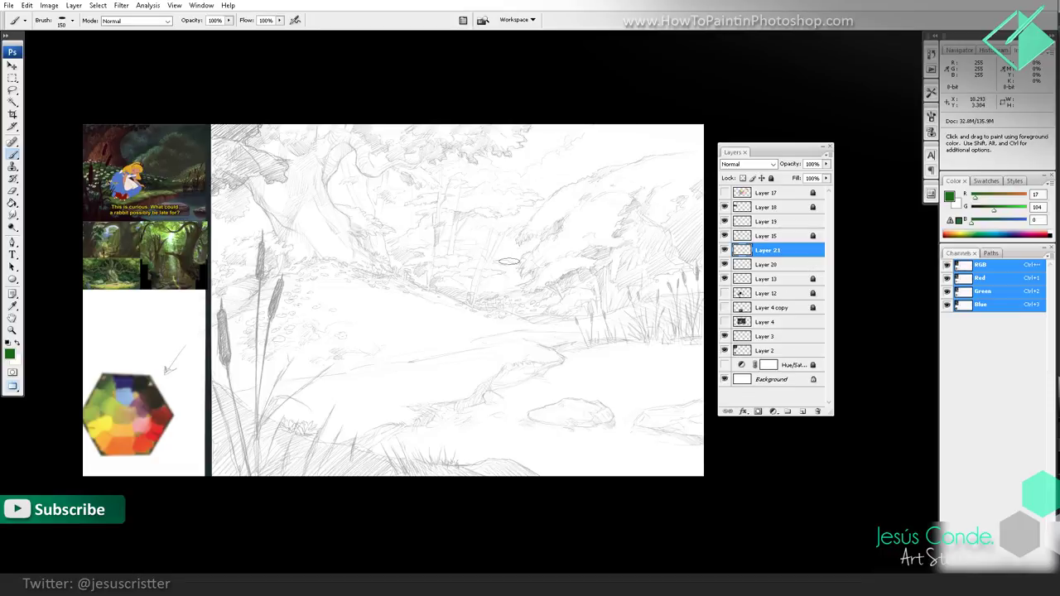
drag(523, 284, 454, 367)
drag(424, 293, 478, 343)
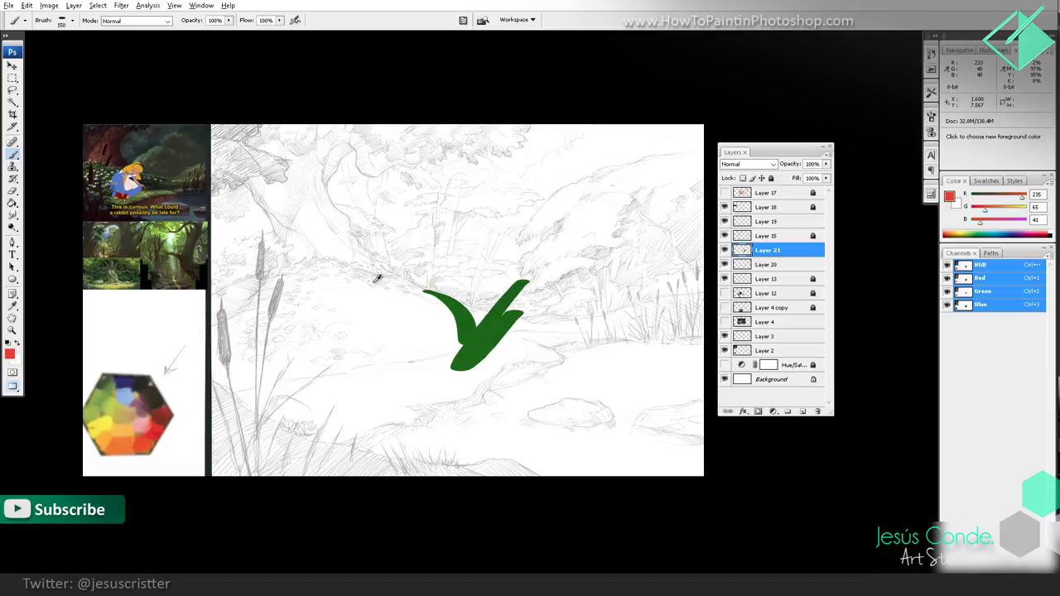
drag(412, 289, 486, 265)
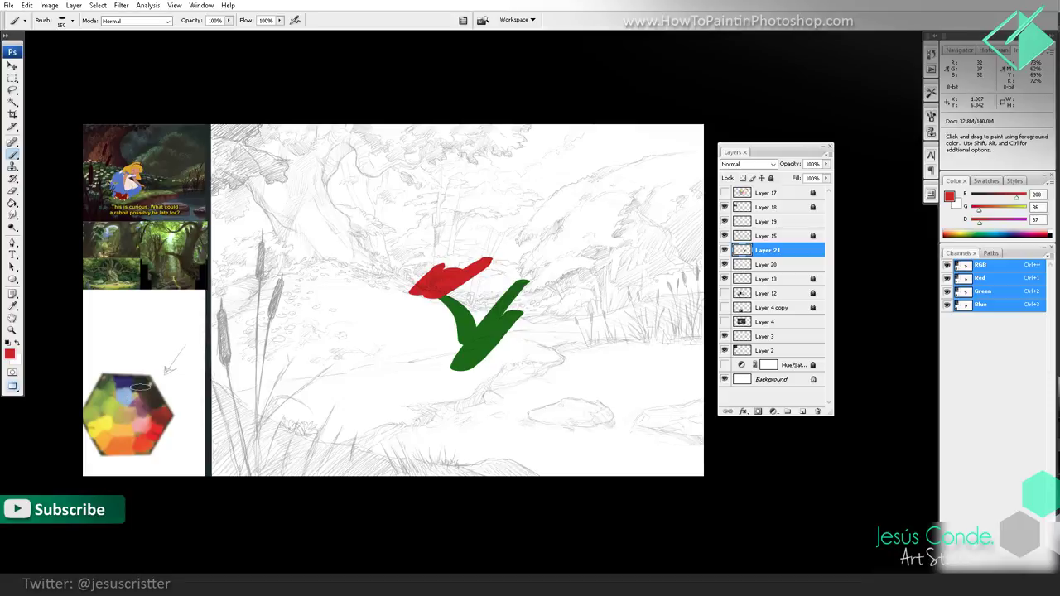
Step: Add another layer and paint light-blue strokes, sampled from the colour hexagon, above the red ones
key(ctrl+shift+alt+n)
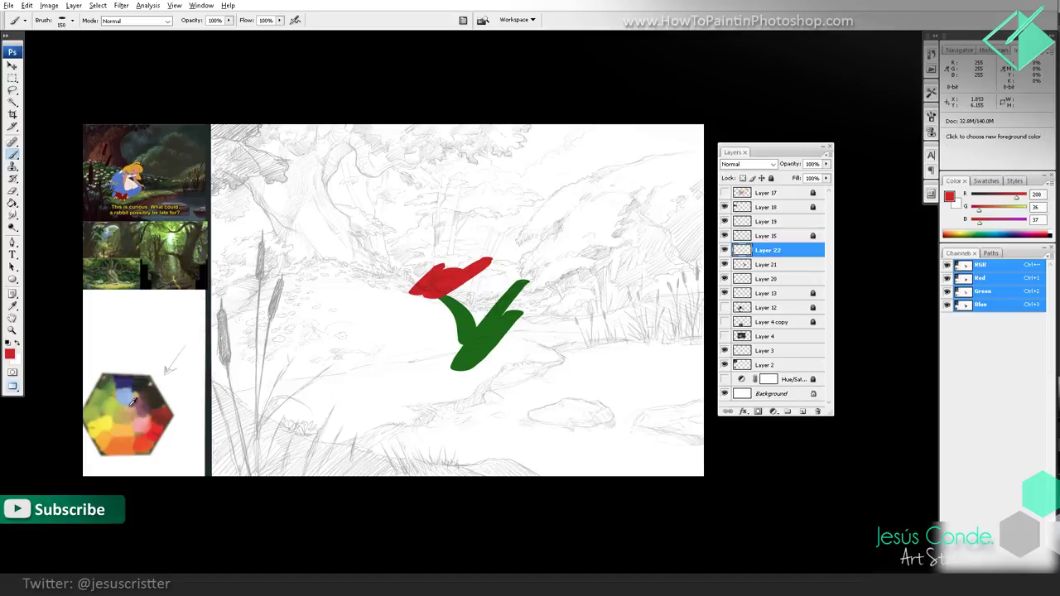
alt+click(131, 389)
drag(412, 259, 501, 246)
Step: Create one more layer and paint dark-blue strokes, RGB 38, 42, 88, above the light-blue ones
key(ctrl+shift+n)
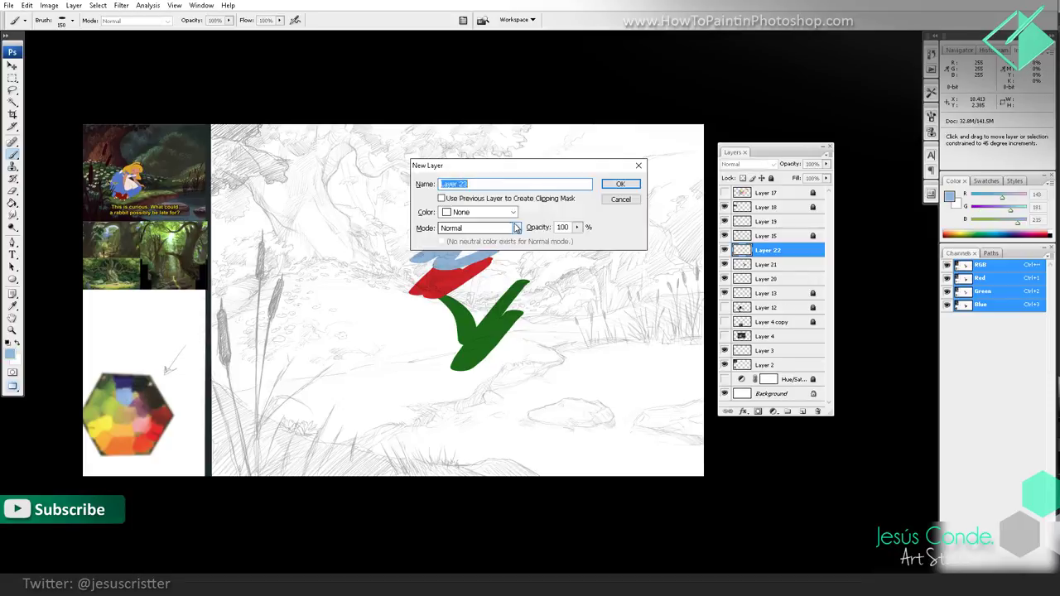
key(Return)
alt+click(130, 383)
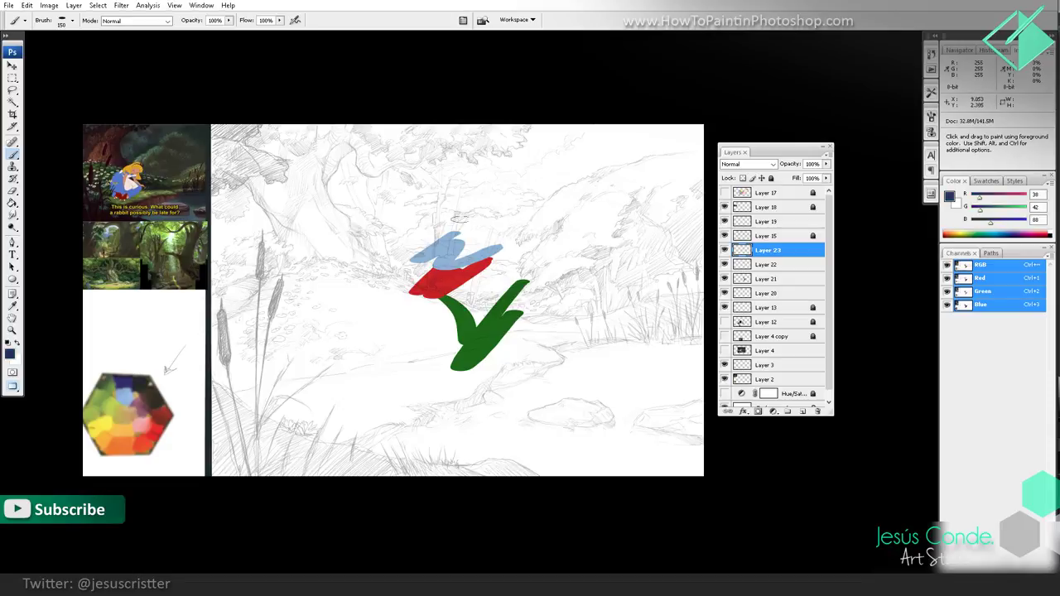
drag(424, 240, 521, 221)
Step: Merge the dark-blue and light-blue stroke layers down into the layer holding the green and red strokes
mouse_move(724, 251)
mouse_down()
mouse_move(724, 294)
mouse_move(725, 251)
mouse_up()
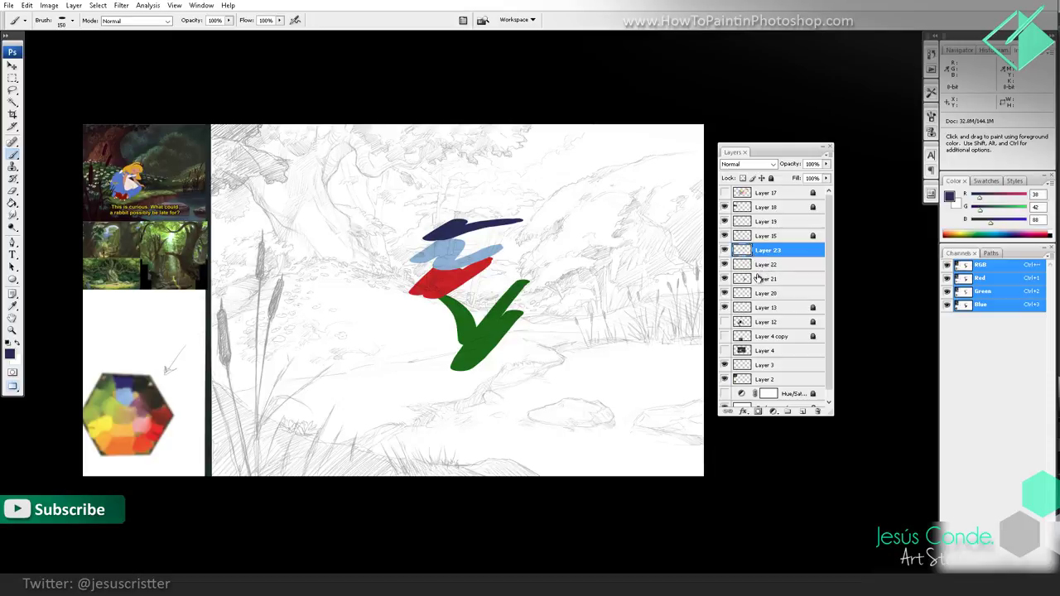
key(ctrl+e)
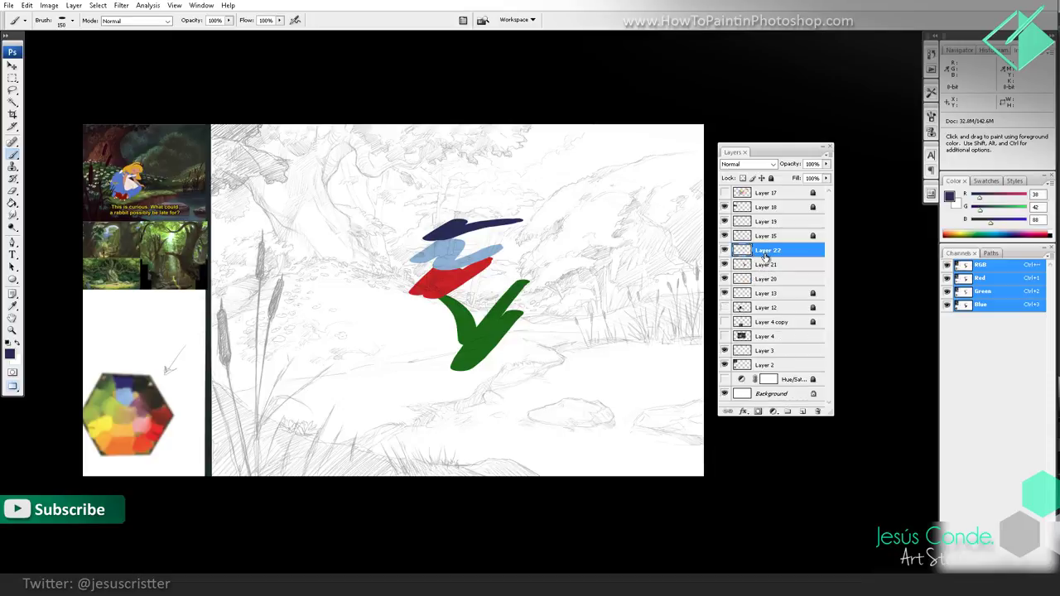
key(ctrl+e)
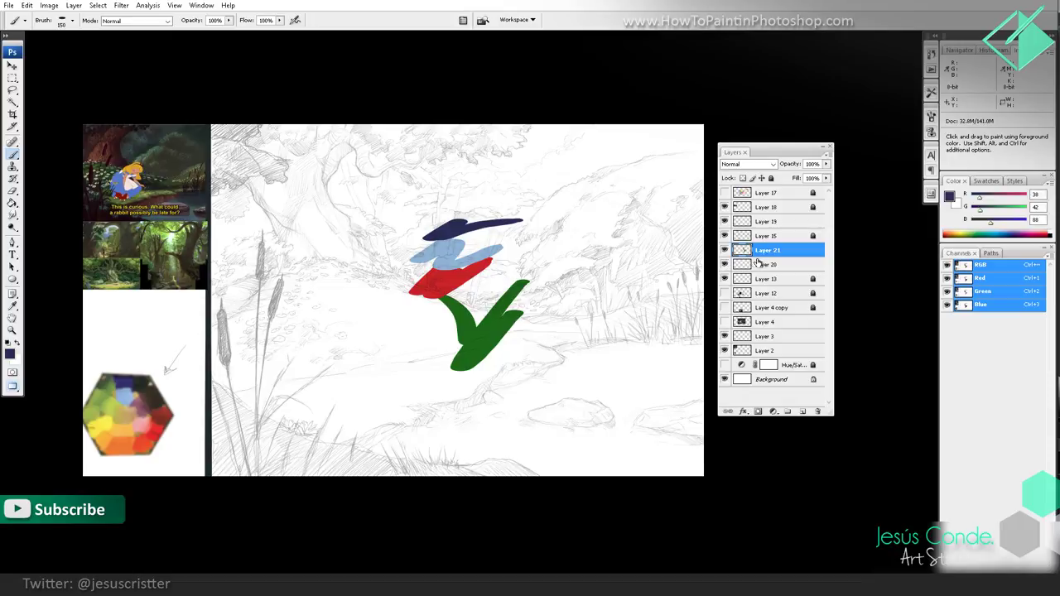
Step: Merge Layer 21 and Layer 20 into a single layer, leaving all other layers separate
shift+click(770, 264)
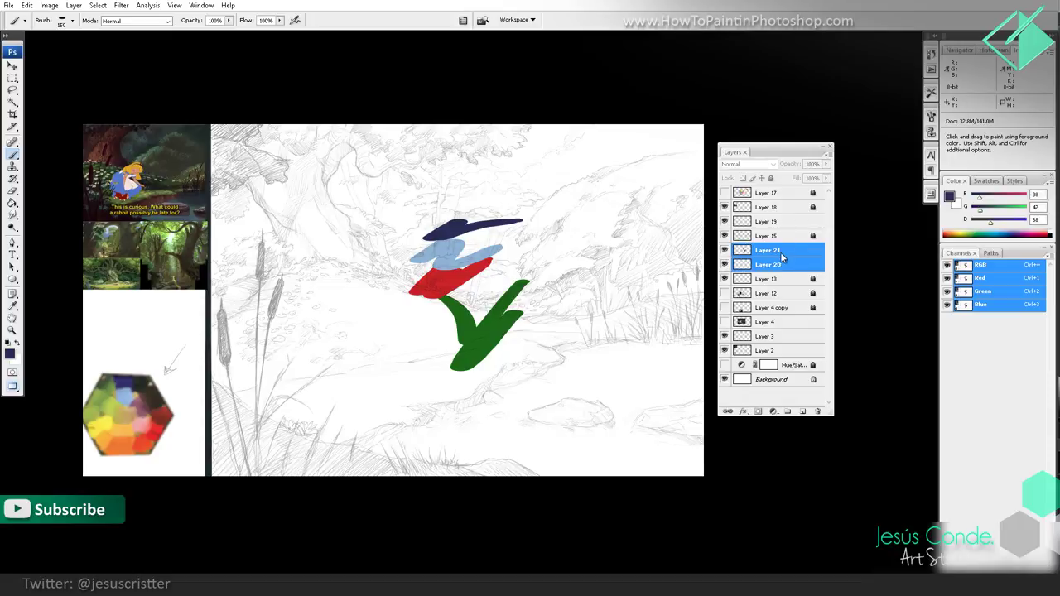
right_click(779, 251)
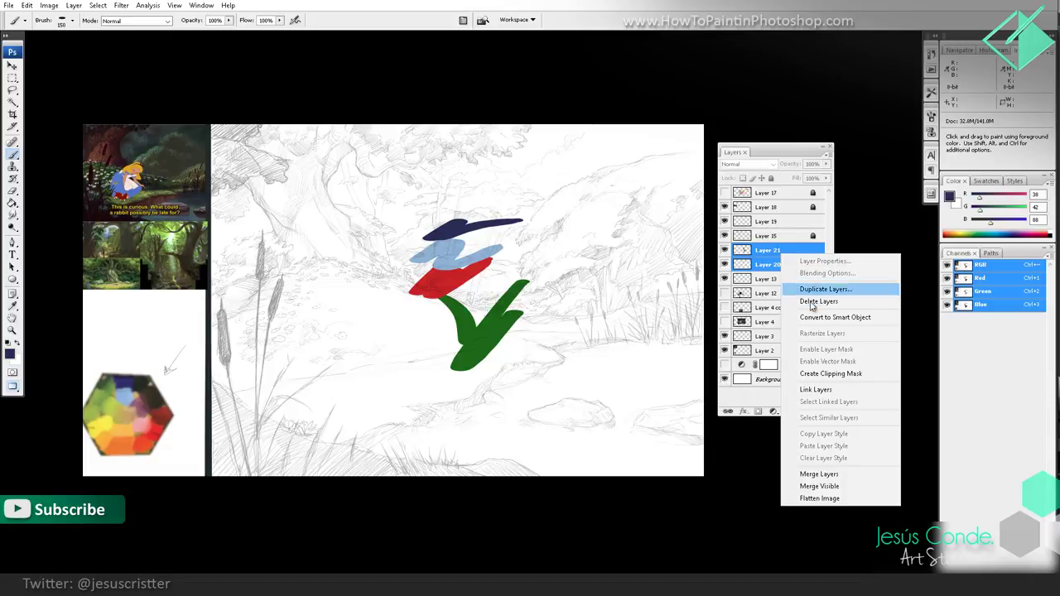
click(832, 486)
key(ctrl+z)
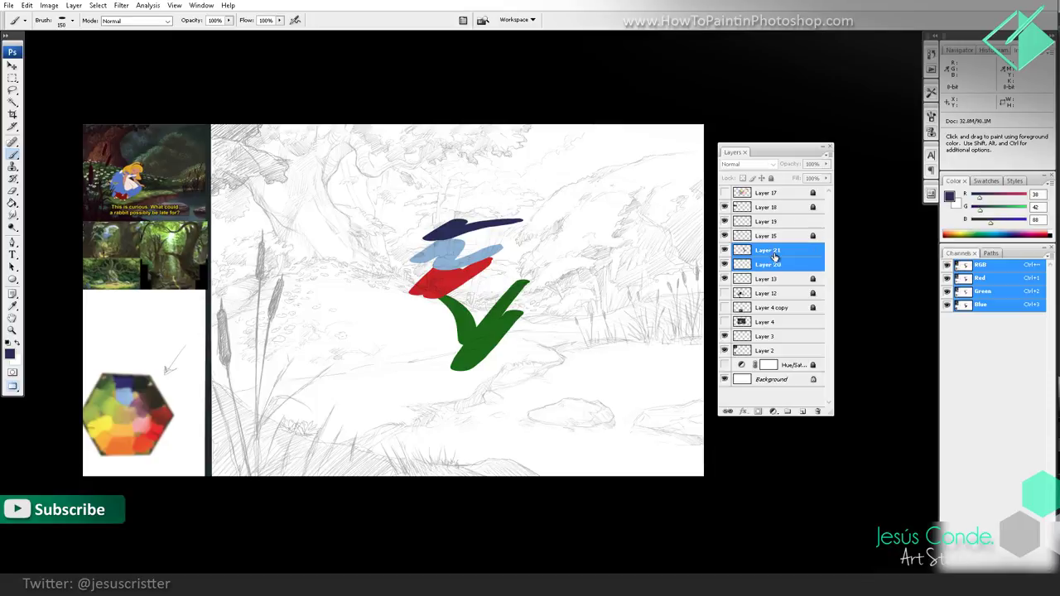
right_click(766, 258)
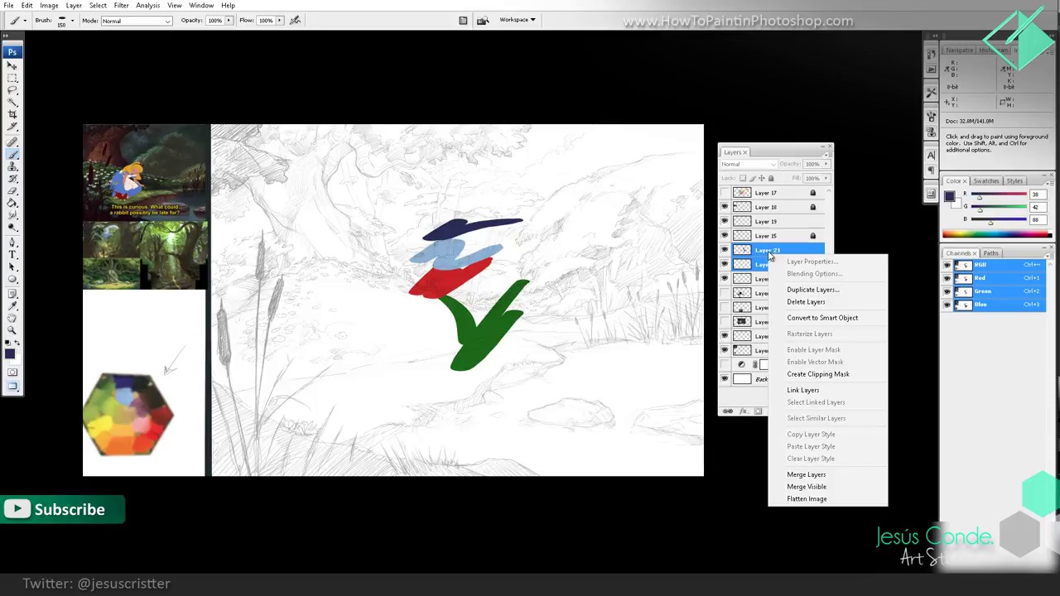
click(829, 475)
Step: Toggle the merged layer's visibility to check it, and erase all its coloured strokes with a 500 px eraser
click(725, 250)
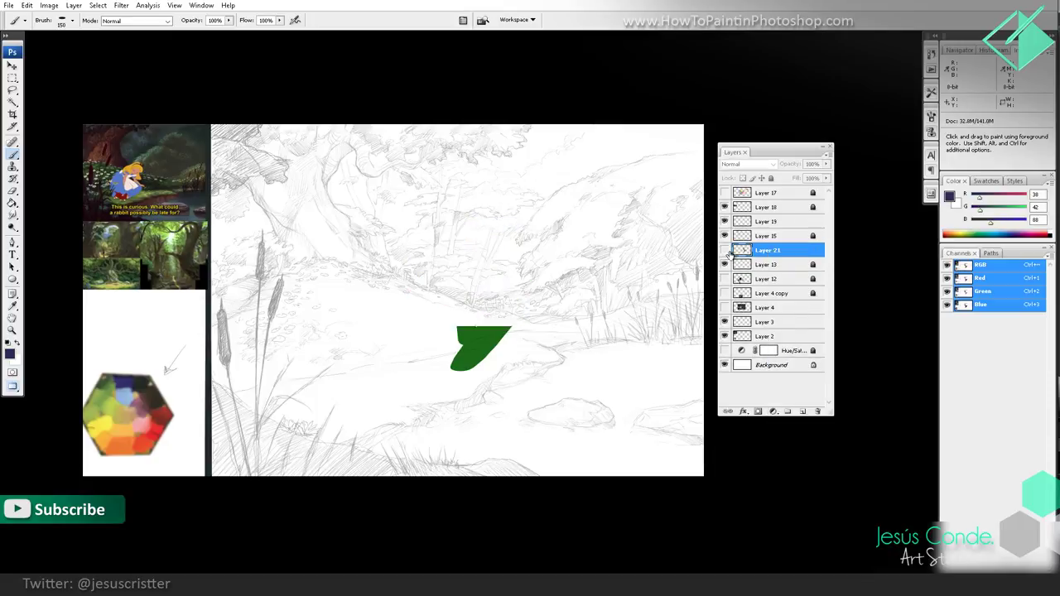
click(725, 250)
drag(565, 257, 611, 261)
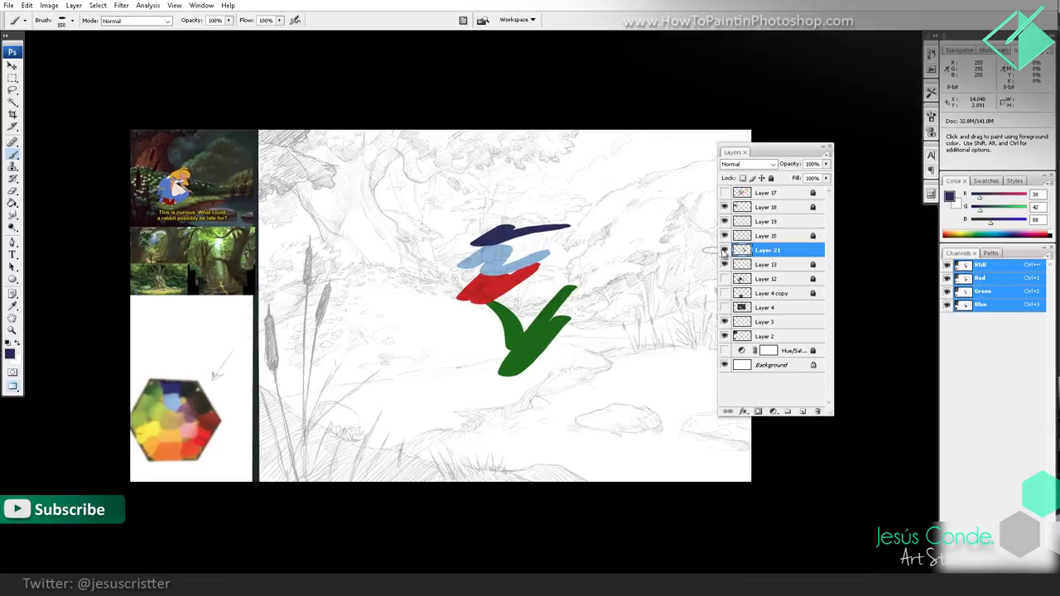
click(724, 251)
click(723, 250)
key(e)
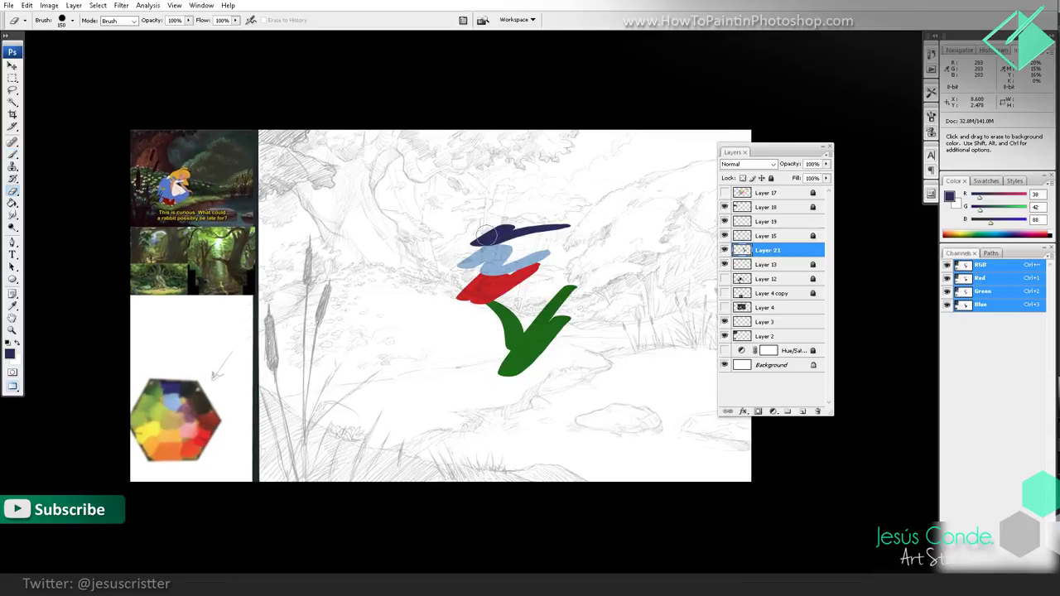
mouse_move(494, 230)
mouse_down()
mouse_move(522, 298)
mouse_move(526, 356)
mouse_up()
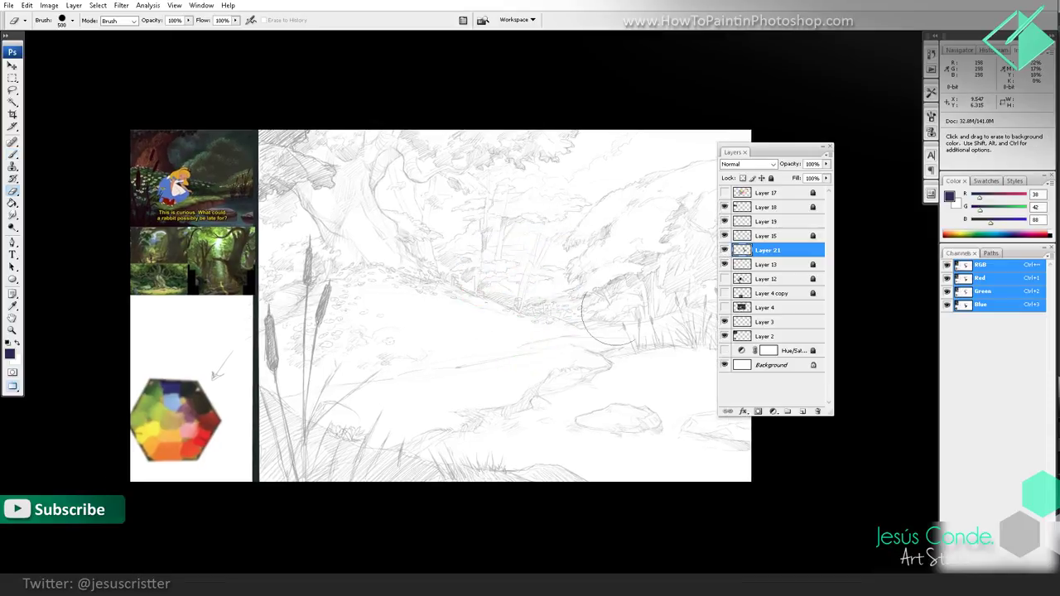
Step: Sample green from the colour hexagon and paint a round swatch, RGB 64, 102, 52, above it with a 150 px brush
key(b)
drag(273, 268, 261, 266)
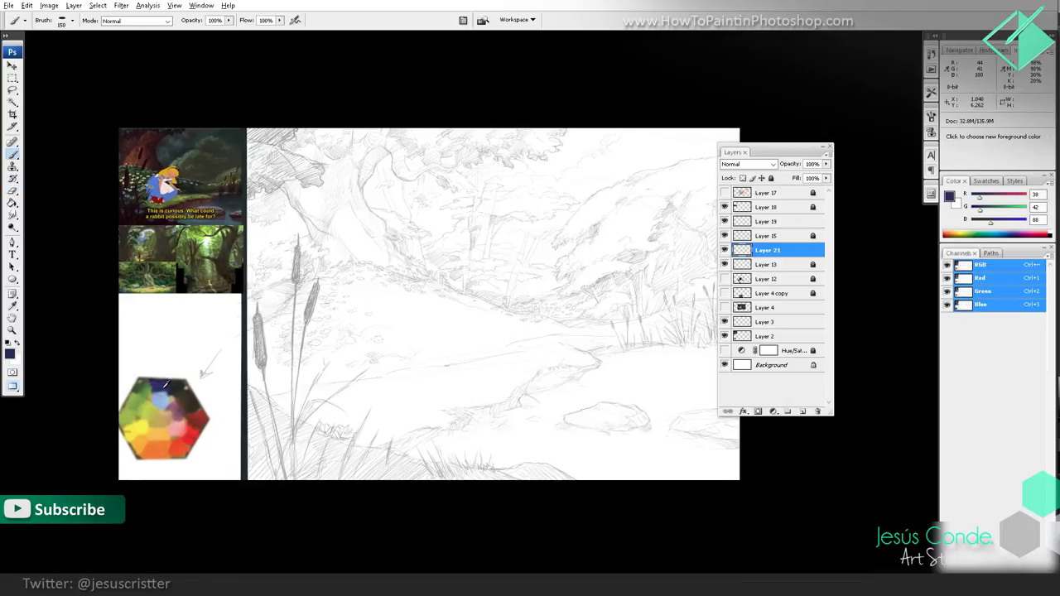
alt+click(146, 383)
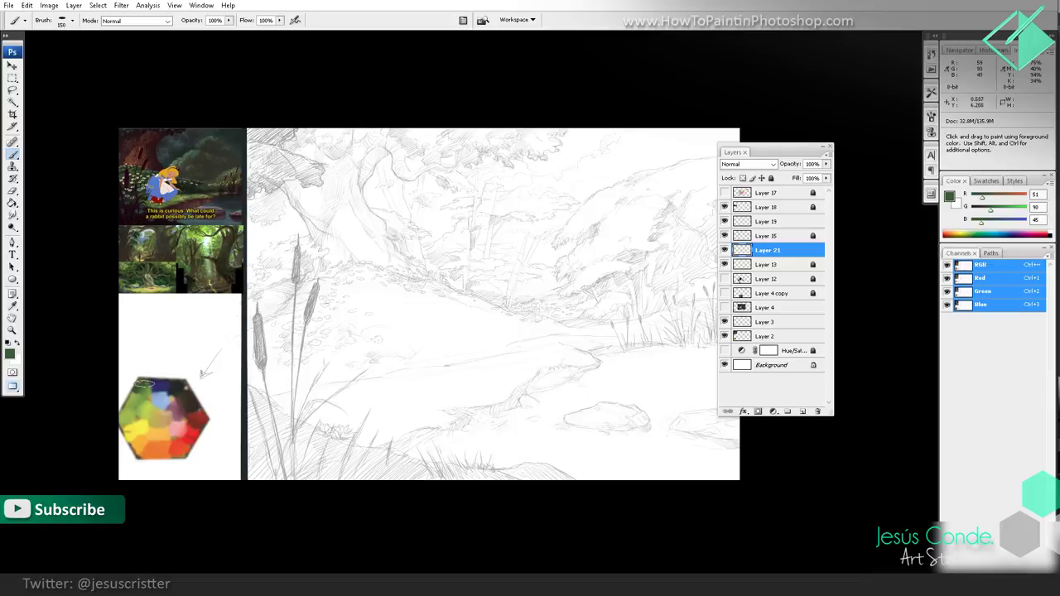
alt+click(146, 384)
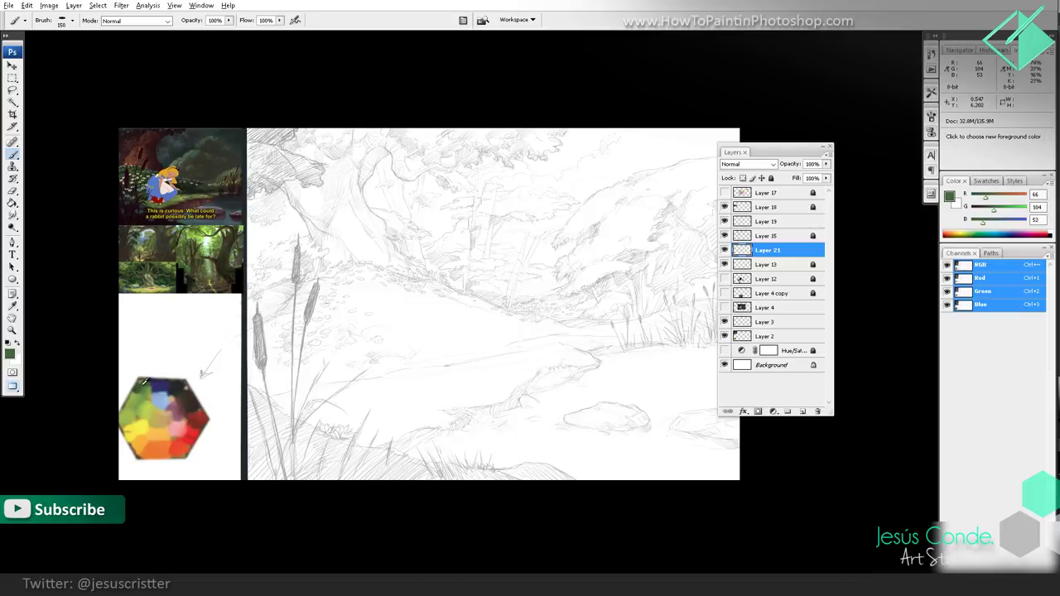
click(135, 314)
mouse_move(135, 317)
mouse_down()
mouse_move(143, 313)
mouse_move(139, 324)
mouse_up()
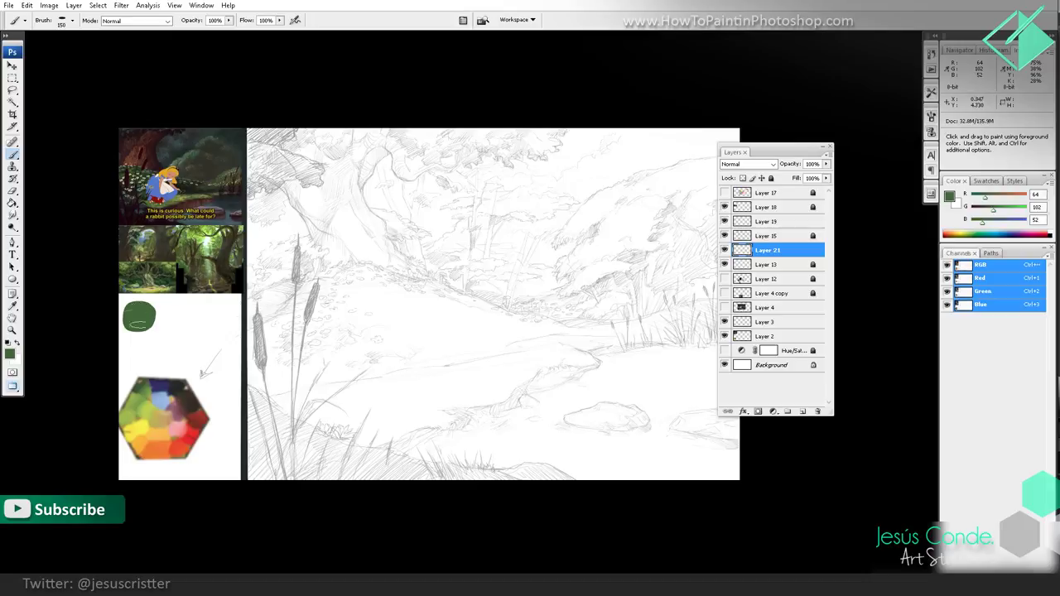
Step: Try green test strokes over the sketch with a soft 300 px brush and a hard 40 px brush, undoing each
click(73, 20)
click(93, 272)
mouse_move(350, 183)
mouse_down()
mouse_move(365, 230)
mouse_move(563, 359)
mouse_up()
key(ctrl+z)
click(73, 20)
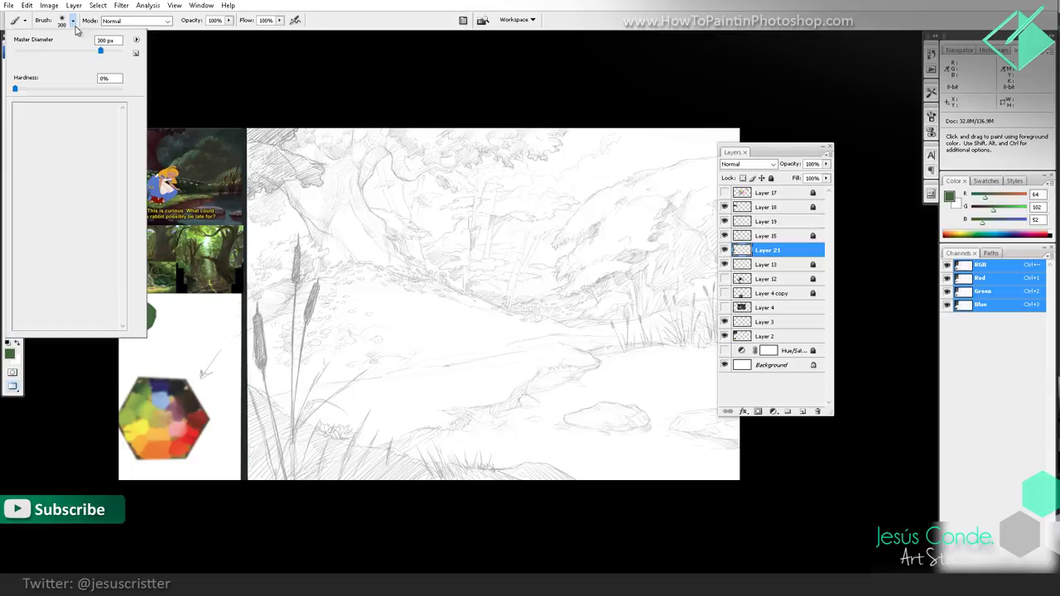
click(39, 270)
mouse_move(431, 207)
mouse_down()
mouse_move(389, 273)
mouse_move(457, 313)
mouse_up()
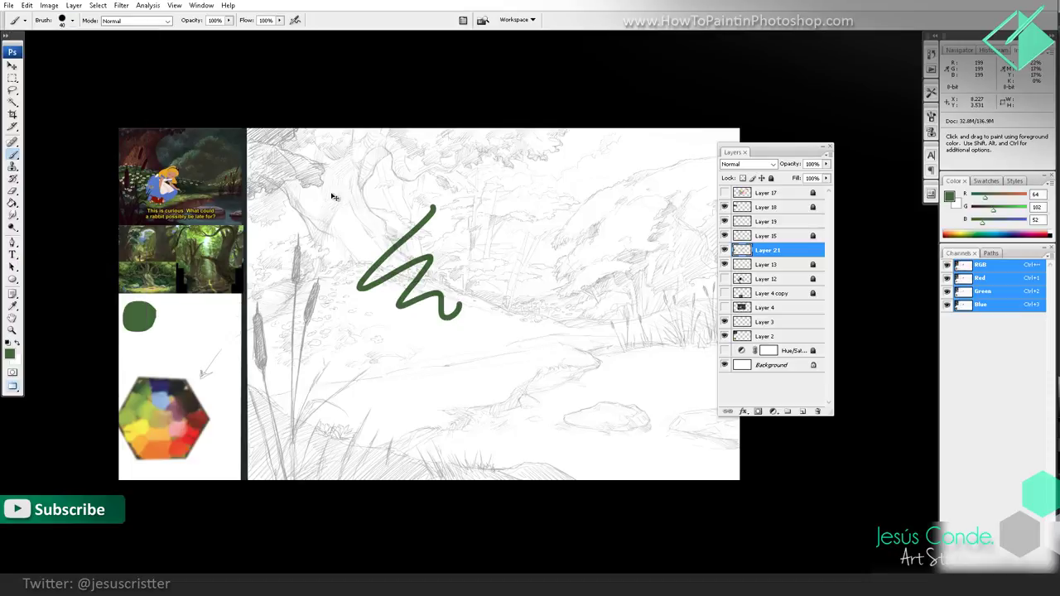
key(ctrl+z)
Step: Try a green test stroke across the middle of the sketch with a 30 px brush and undo it
click(73, 19)
double_click(109, 271)
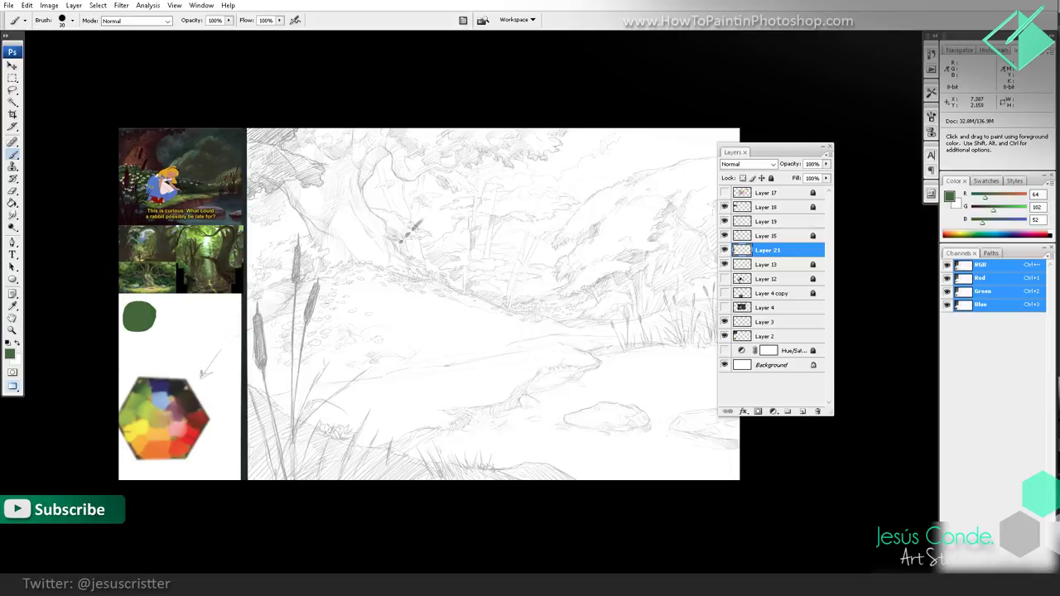
drag(356, 308, 487, 324)
key(ctrl+z)
key(F5)
click(915, 115)
Step: Paint a light-blue swatch, RGB 151, 188, 228, overlapping the green one and blend the two at 50% brush opacity
alt+click(165, 397)
drag(158, 324, 165, 309)
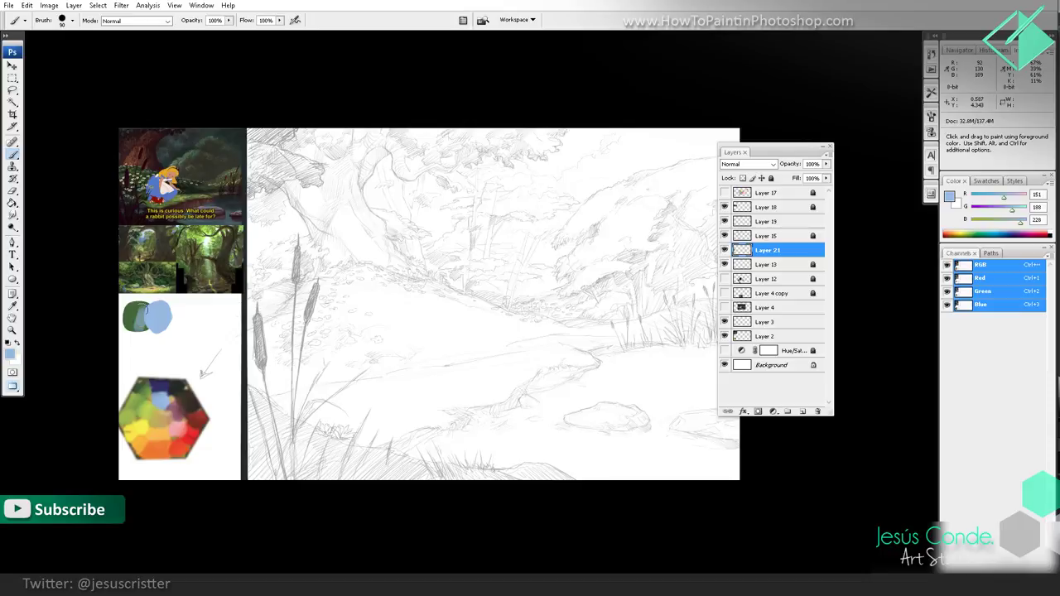
alt+click(139, 322)
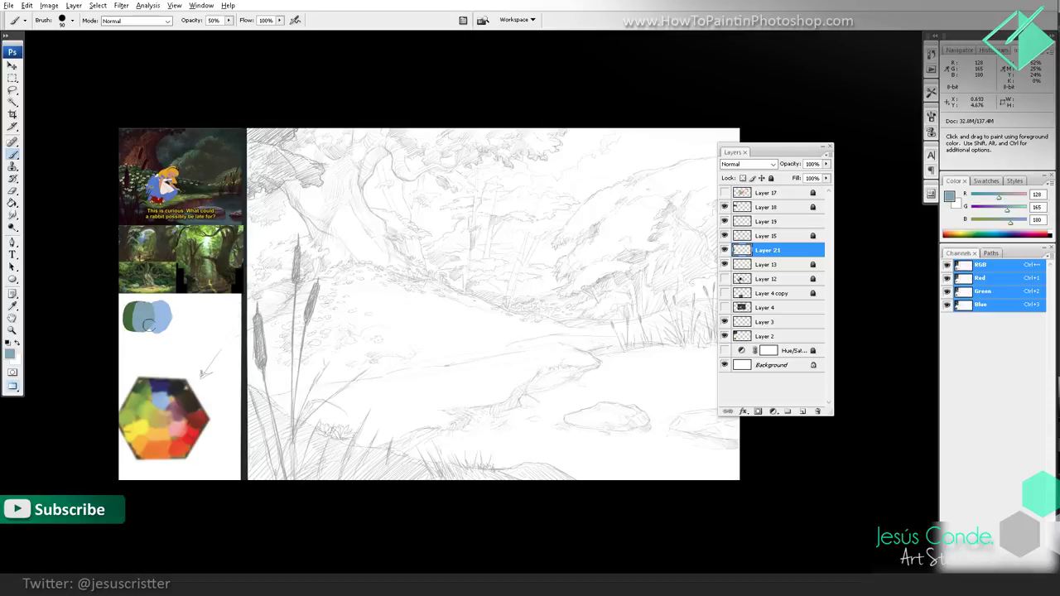
alt+click(133, 316)
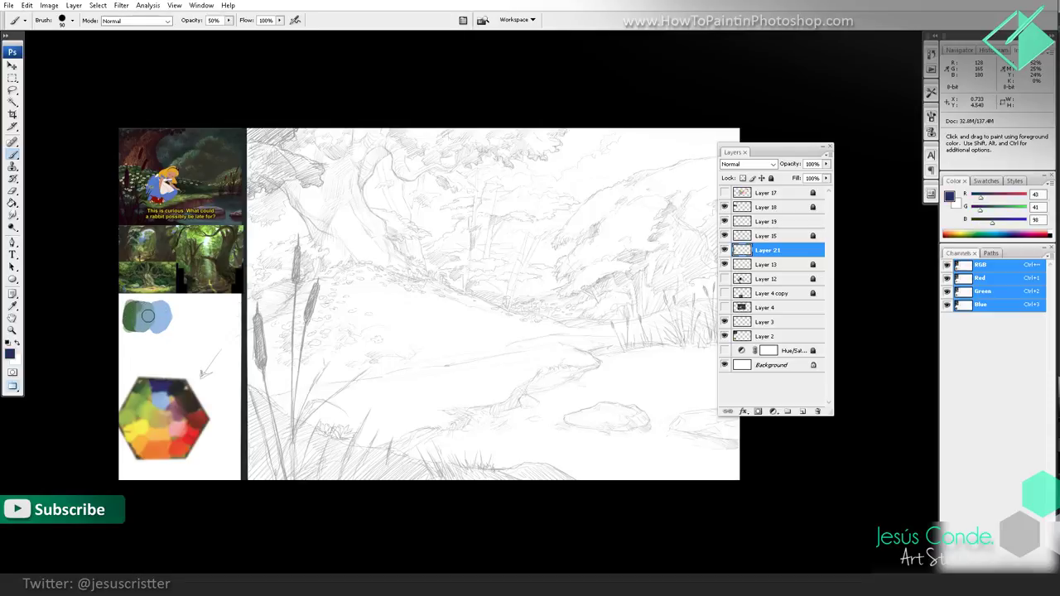
alt+click(156, 318)
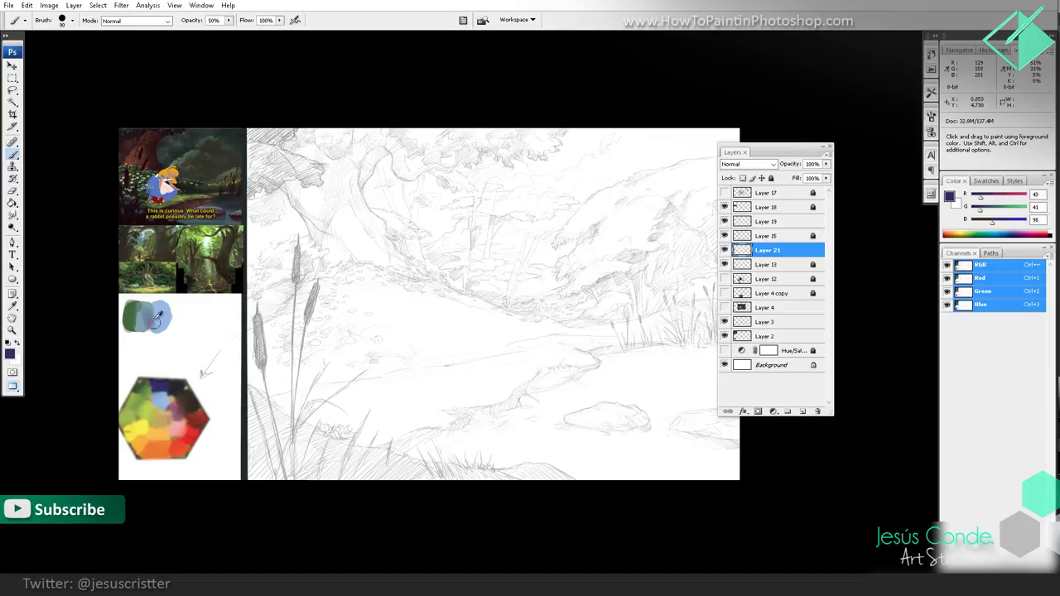
Step: Paint a dark-blue swatch, RGB 33, 29, 71, below the blended swatches and mix it upward into grey-blue, RGB 85, 104, 134
alt+click(158, 385)
drag(146, 337, 147, 337)
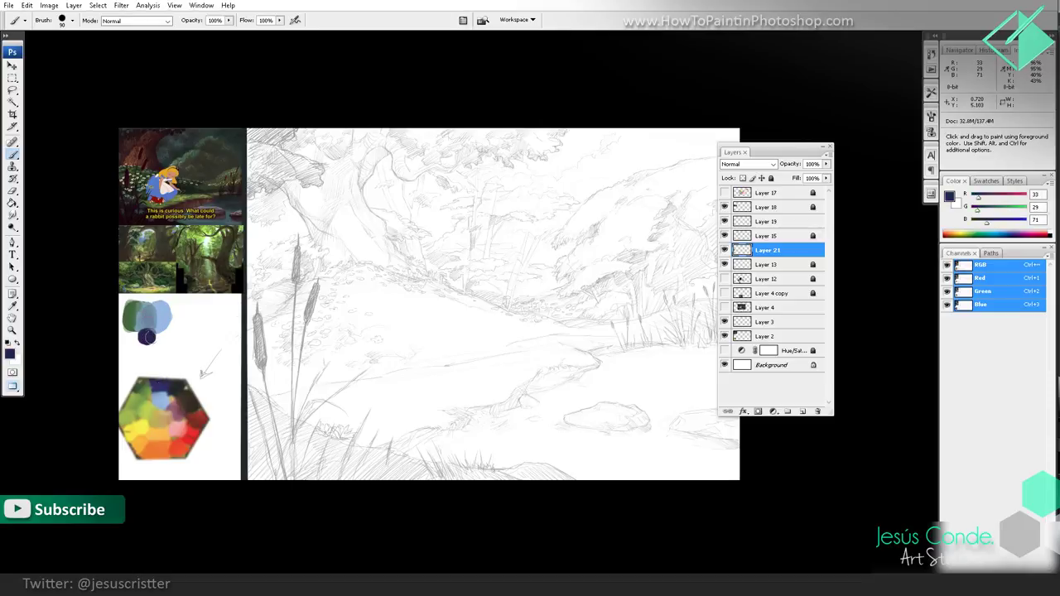
alt+click(146, 326)
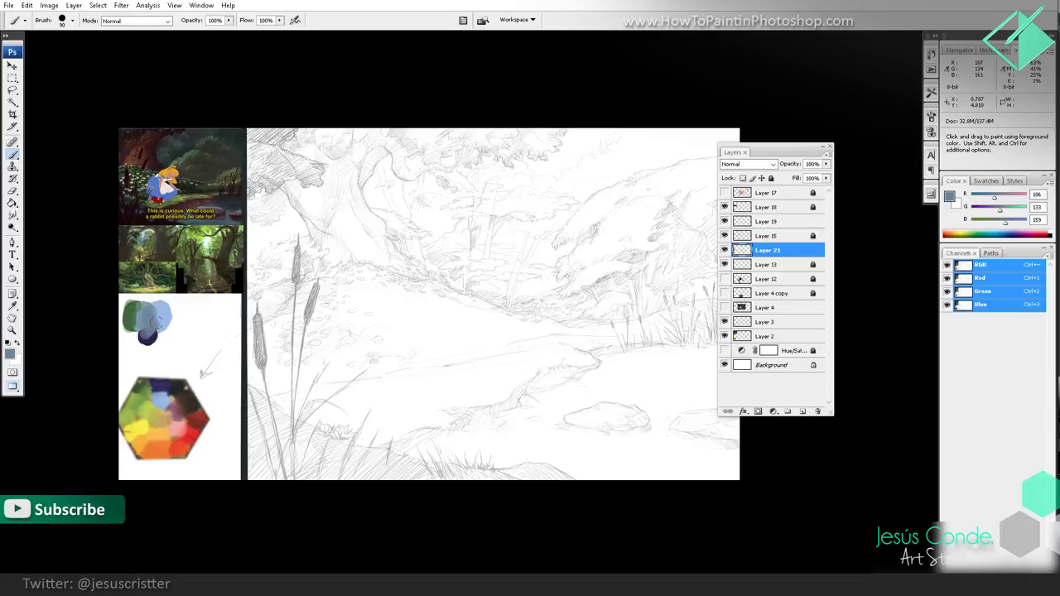
alt+click(144, 330)
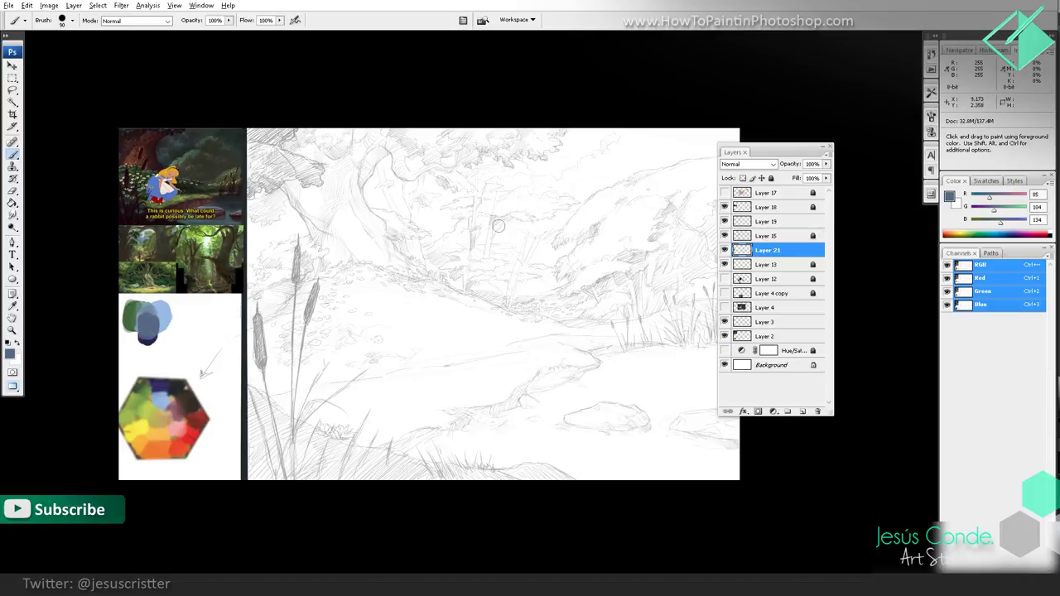
Step: Paint the mixed grey-blue over the upper middle and right of the landscape with a hard 700 px brush at 50% opacity
key(bracketright)
key(bracketright)
key(bracketright)
key(bracketright)
key(bracketright)
key(bracketright)
key(bracketright)
key(bracketright)
mouse_move(479, 172)
mouse_down()
mouse_move(440, 207)
mouse_move(522, 207)
mouse_move(515, 191)
mouse_move(537, 157)
mouse_move(477, 166)
mouse_move(414, 138)
mouse_move(435, 160)
mouse_move(429, 230)
mouse_move(591, 170)
mouse_move(639, 269)
mouse_move(658, 144)
mouse_move(617, 181)
mouse_move(585, 135)
mouse_move(521, 233)
mouse_move(372, 207)
mouse_up()
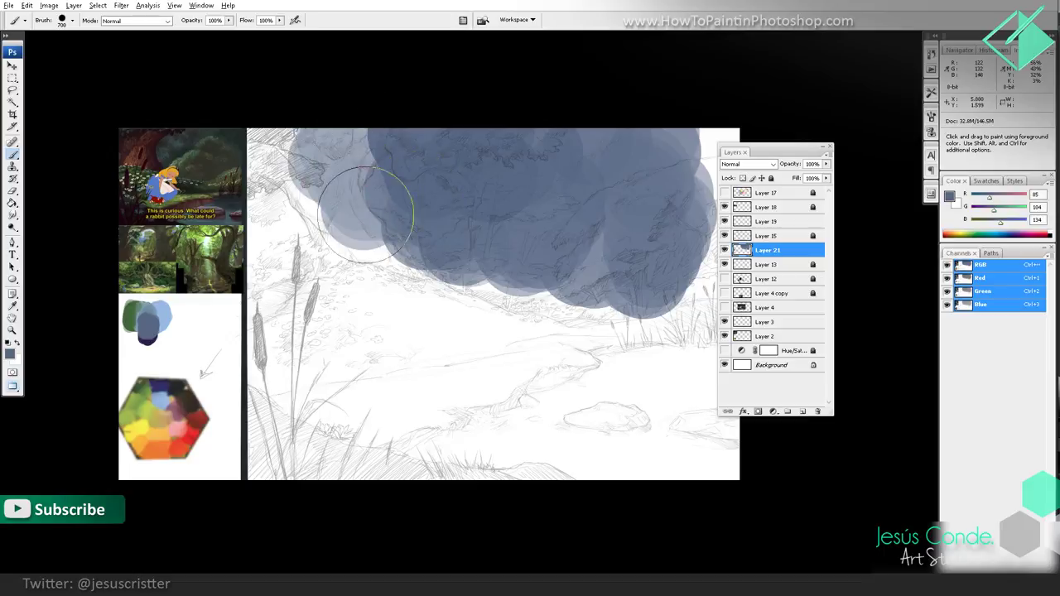
Step: Cover the landscape's upper-left trees with the same grey-blue using a soft round brush enlarged to 1000 px
click(73, 24)
double_click(94, 270)
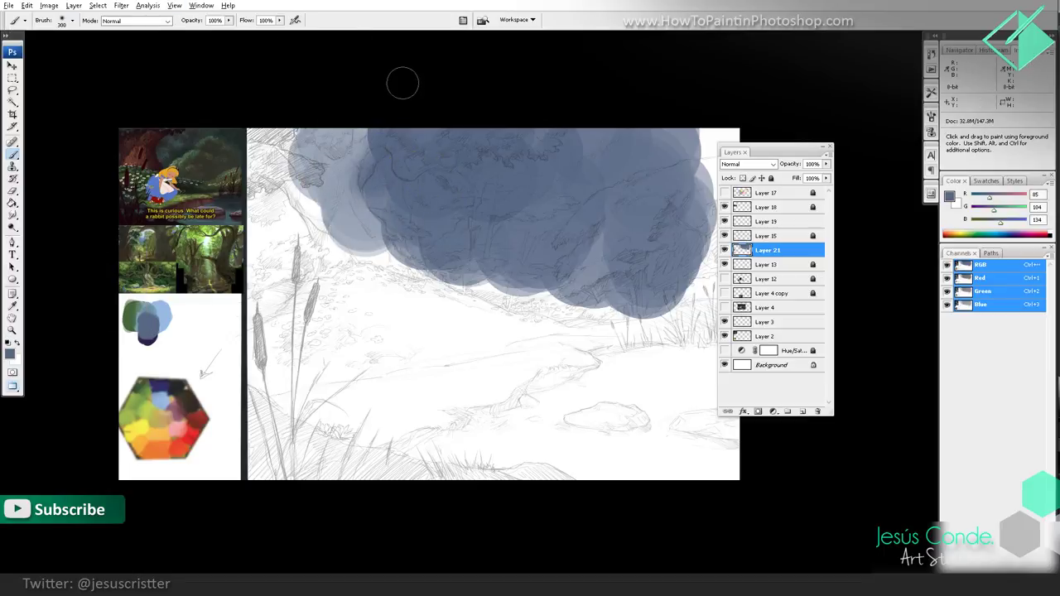
key(bracketright)
key(bracketright)
key(bracketright)
key(bracketright)
key(bracketright)
mouse_move(308, 133)
mouse_down()
mouse_move(315, 163)
mouse_move(334, 141)
mouse_move(310, 130)
mouse_move(300, 163)
mouse_move(289, 147)
mouse_move(308, 182)
mouse_move(382, 236)
mouse_up()
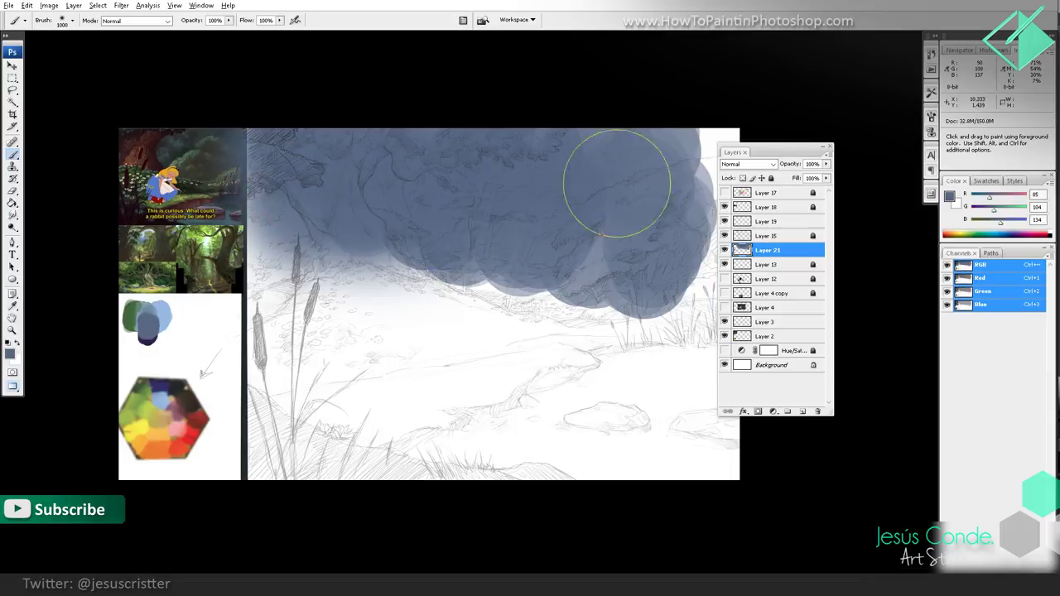
Step: Move Layer 2 up the layer stack to directly above Layer 18
drag(768, 335, 778, 202)
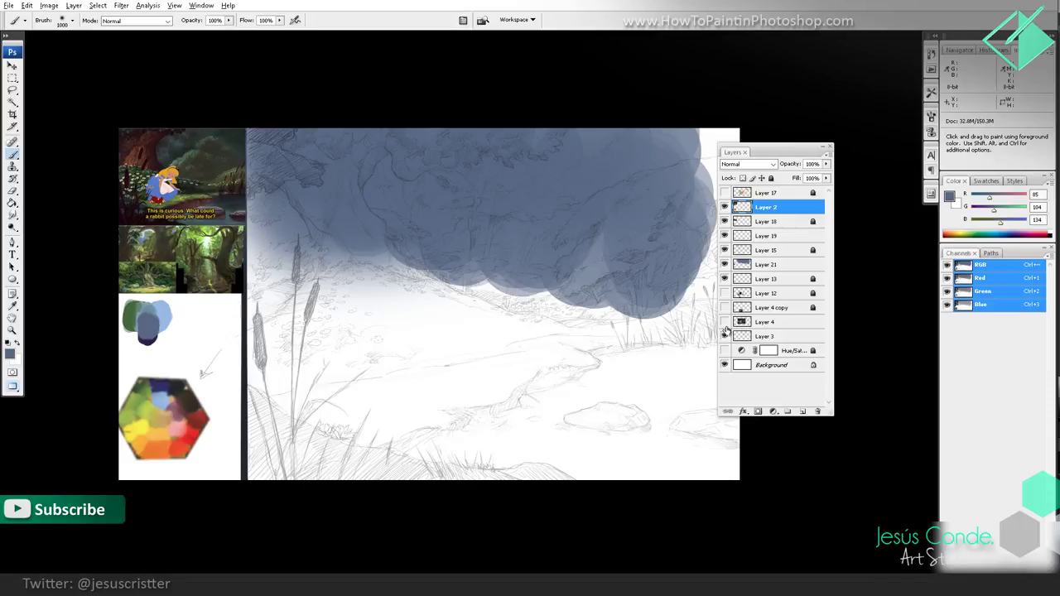
Step: Check what Layer 3 and Layer 2 contain, and make Layer 21 the active layer
click(725, 336)
click(725, 336)
click(725, 207)
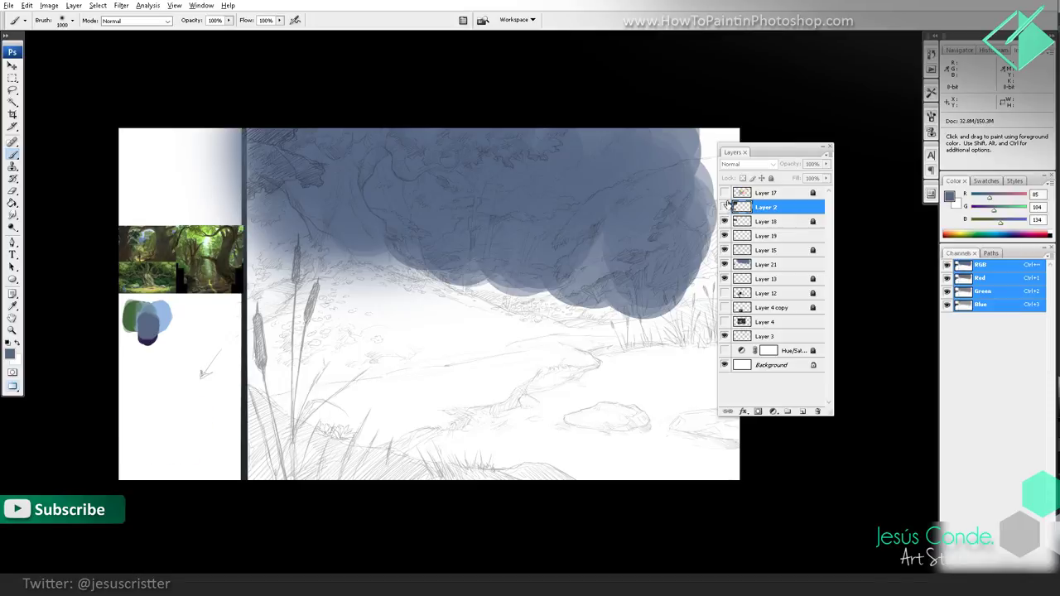
click(725, 206)
click(765, 265)
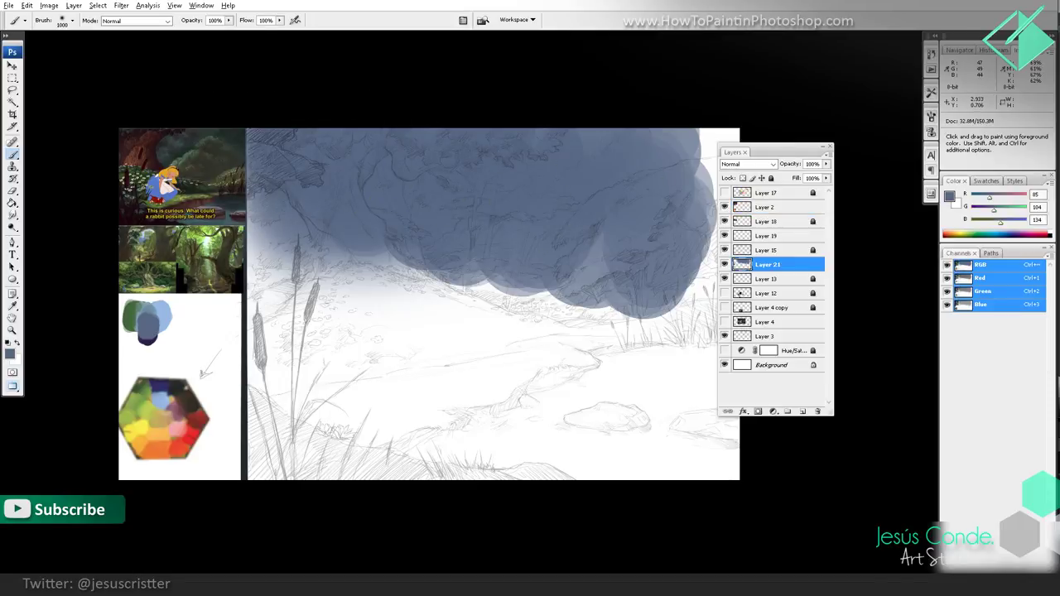
Step: Paint a soft slate-blue base on Layer 21 over the landscape's background, stream and right foreground
mouse_move(544, 83)
mouse_down()
mouse_move(670, 178)
mouse_move(615, 275)
mouse_move(382, 201)
mouse_move(546, 266)
mouse_move(604, 315)
mouse_move(525, 253)
mouse_move(325, 226)
mouse_move(289, 265)
mouse_move(277, 215)
mouse_up()
mouse_move(308, 249)
mouse_down()
mouse_move(390, 234)
mouse_move(572, 284)
mouse_move(627, 262)
mouse_move(676, 294)
mouse_move(704, 224)
mouse_move(688, 256)
mouse_up()
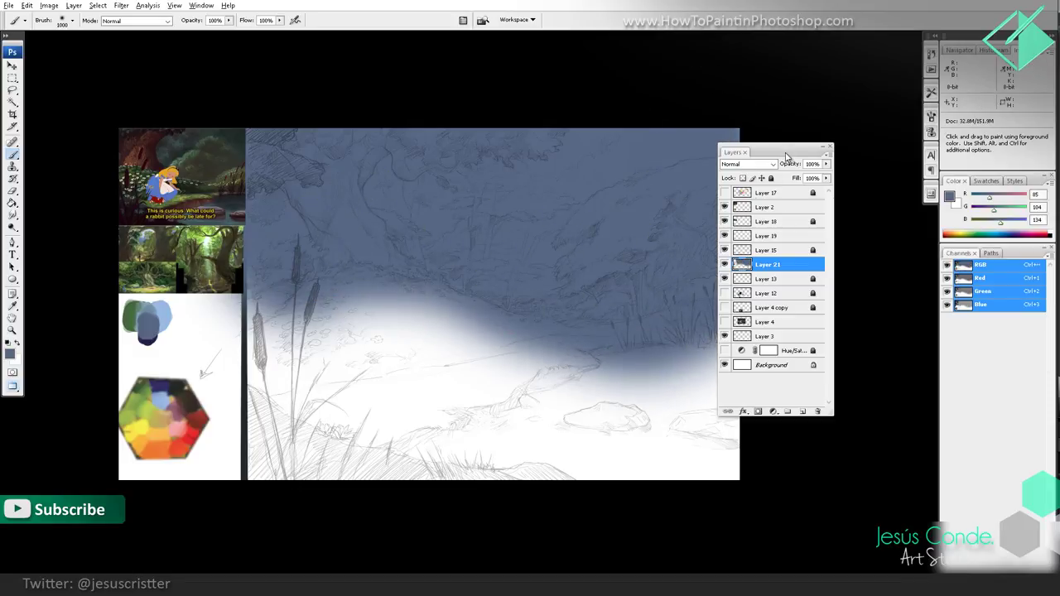
drag(783, 153, 865, 240)
mouse_move(706, 324)
mouse_down()
mouse_move(486, 269)
mouse_move(512, 298)
mouse_move(400, 297)
mouse_move(652, 351)
mouse_move(517, 342)
mouse_move(710, 339)
mouse_move(449, 398)
mouse_move(652, 431)
mouse_move(666, 399)
mouse_move(651, 336)
mouse_up()
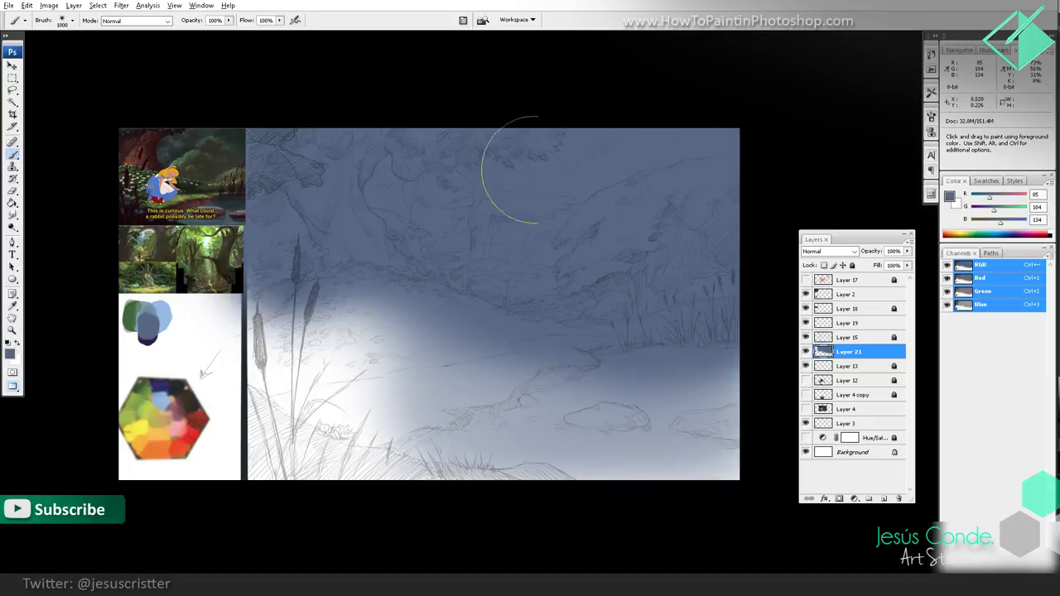
mouse_move(532, 414)
mouse_down()
mouse_move(655, 469)
mouse_move(733, 451)
mouse_move(710, 373)
mouse_up()
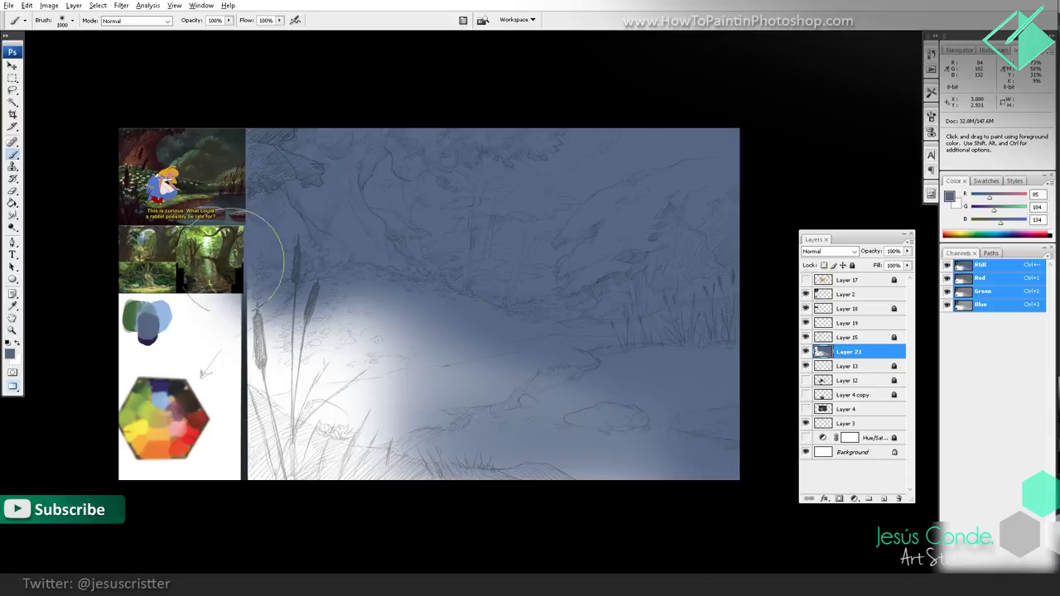
Step: Sample the muted grey-green from the swatches and glaze it over the background trees, lowering the brush opacity to 50%
alt+click(142, 304)
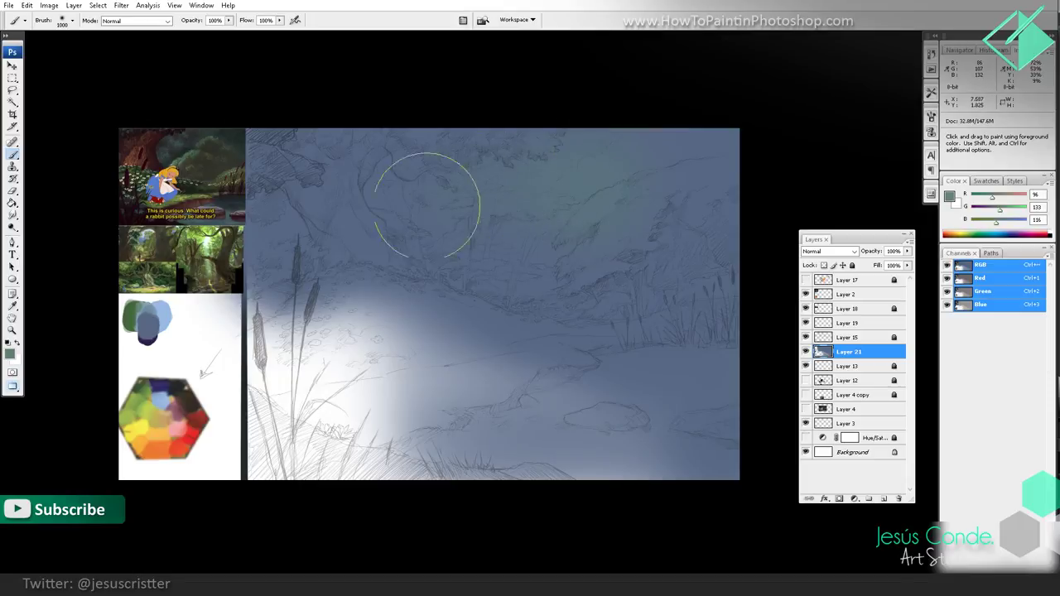
mouse_move(427, 205)
mouse_down()
mouse_move(617, 118)
mouse_move(678, 132)
mouse_move(625, 192)
mouse_move(599, 174)
mouse_move(586, 130)
mouse_move(553, 202)
mouse_up()
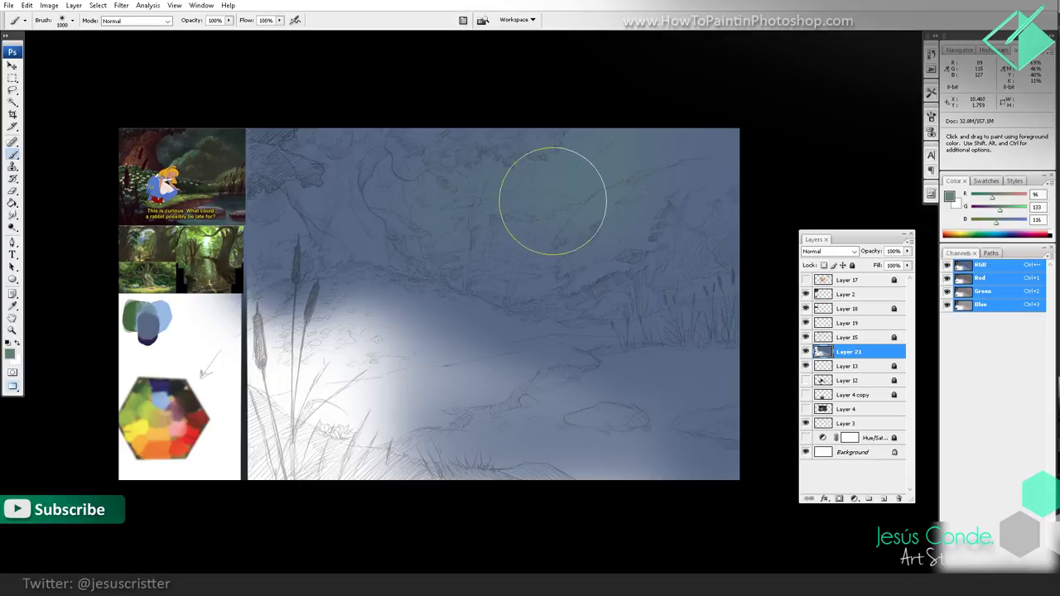
key(5)
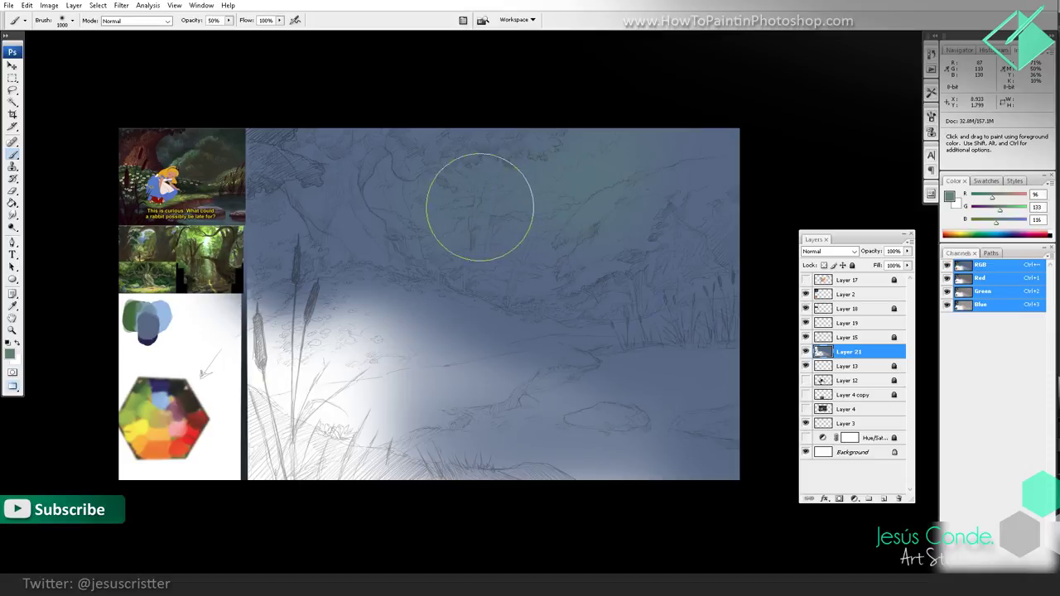
mouse_move(481, 207)
mouse_down()
mouse_move(276, 211)
mouse_move(466, 201)
mouse_move(540, 214)
mouse_move(549, 204)
mouse_move(481, 240)
mouse_move(638, 161)
mouse_move(650, 214)
mouse_move(703, 211)
mouse_move(788, 158)
mouse_up()
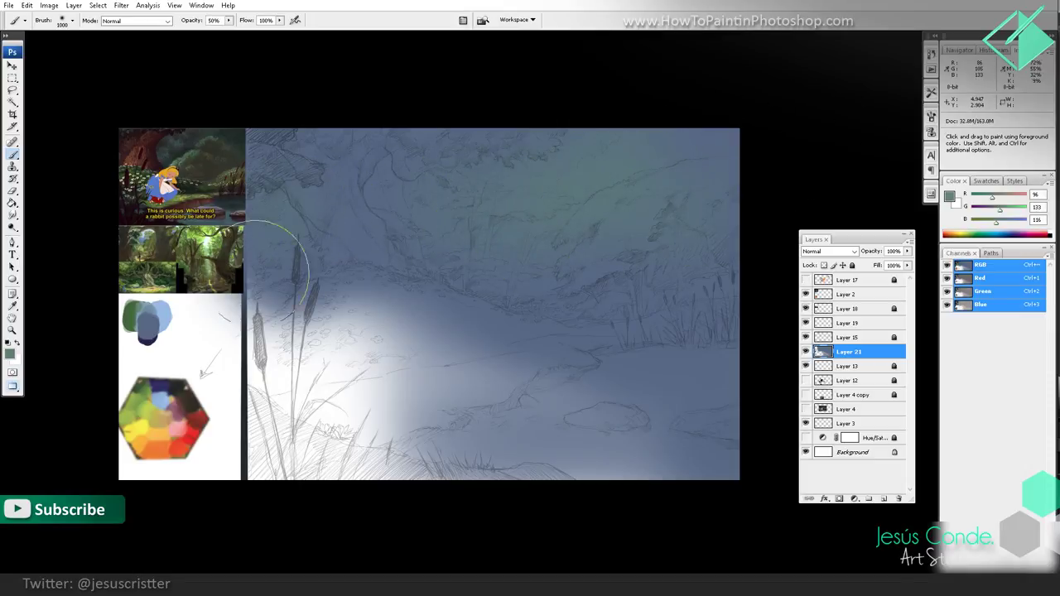
Step: Sample the darker green swatch and glaze it over the right hillside, the central trees and the left foliage
alt+click(132, 306)
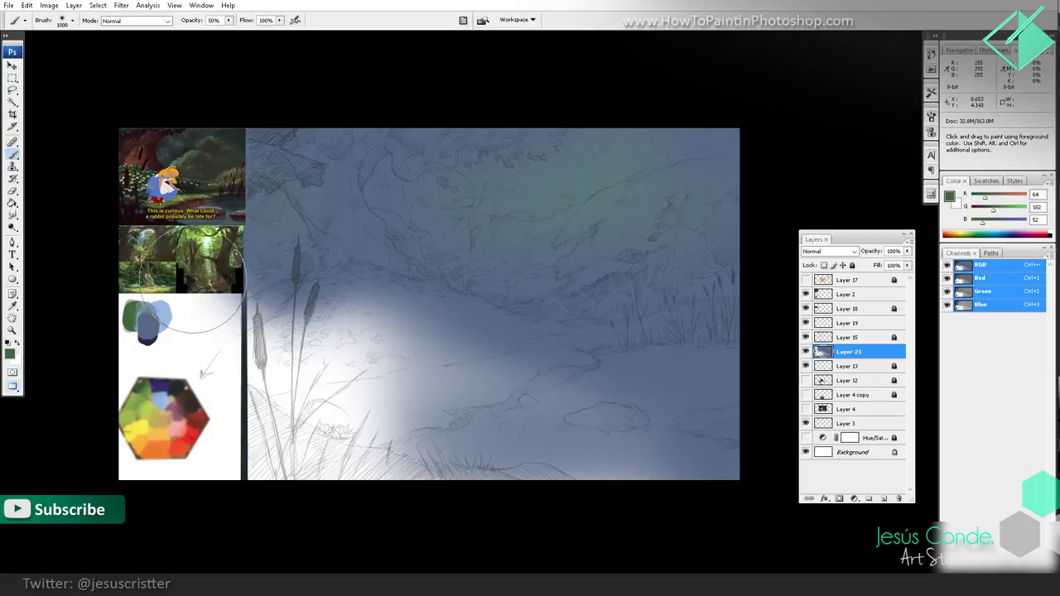
mouse_move(639, 206)
mouse_down()
mouse_move(665, 237)
mouse_move(669, 214)
mouse_move(691, 208)
mouse_up()
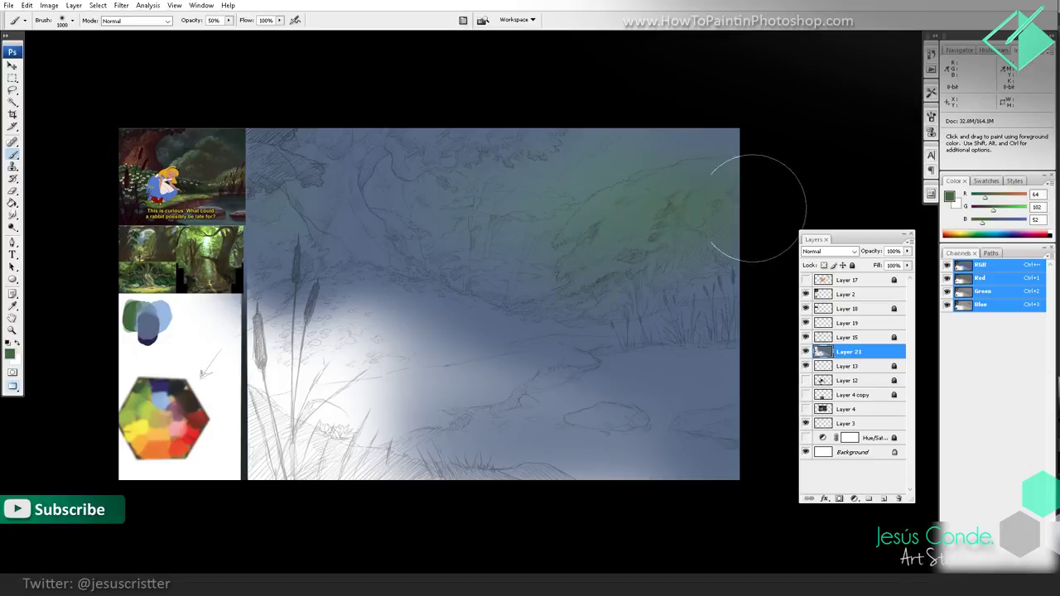
mouse_move(386, 235)
mouse_down()
mouse_move(254, 229)
mouse_move(283, 219)
mouse_move(264, 213)
mouse_move(361, 212)
mouse_move(440, 171)
mouse_up()
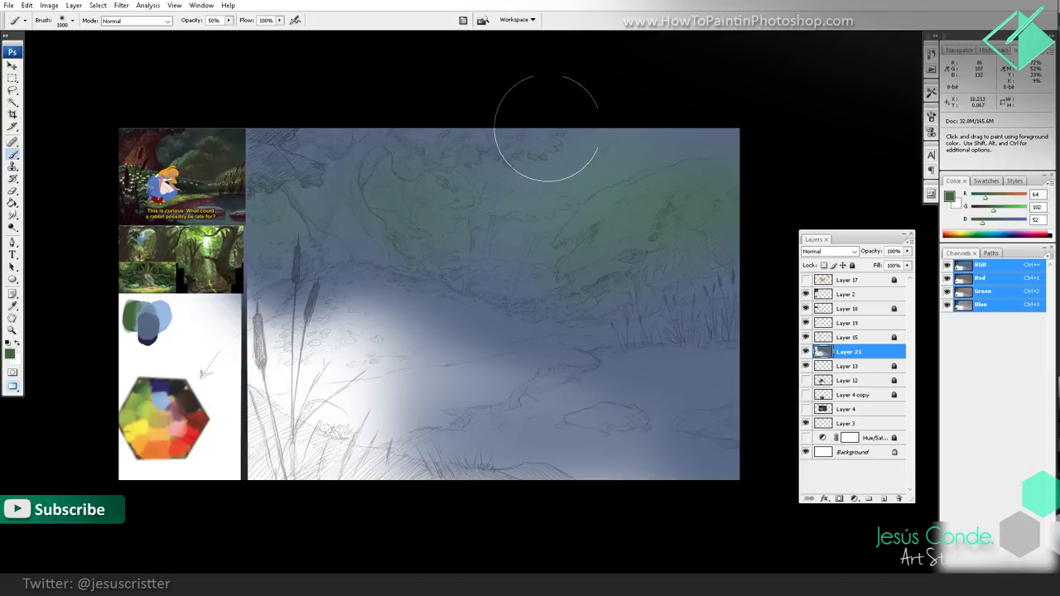
mouse_move(587, 302)
mouse_down()
mouse_move(658, 289)
mouse_move(620, 284)
mouse_up()
mouse_move(451, 252)
mouse_down()
mouse_move(447, 177)
mouse_move(414, 120)
mouse_up()
mouse_move(286, 232)
mouse_down()
mouse_move(320, 248)
mouse_move(276, 251)
mouse_move(258, 272)
mouse_move(304, 242)
mouse_up()
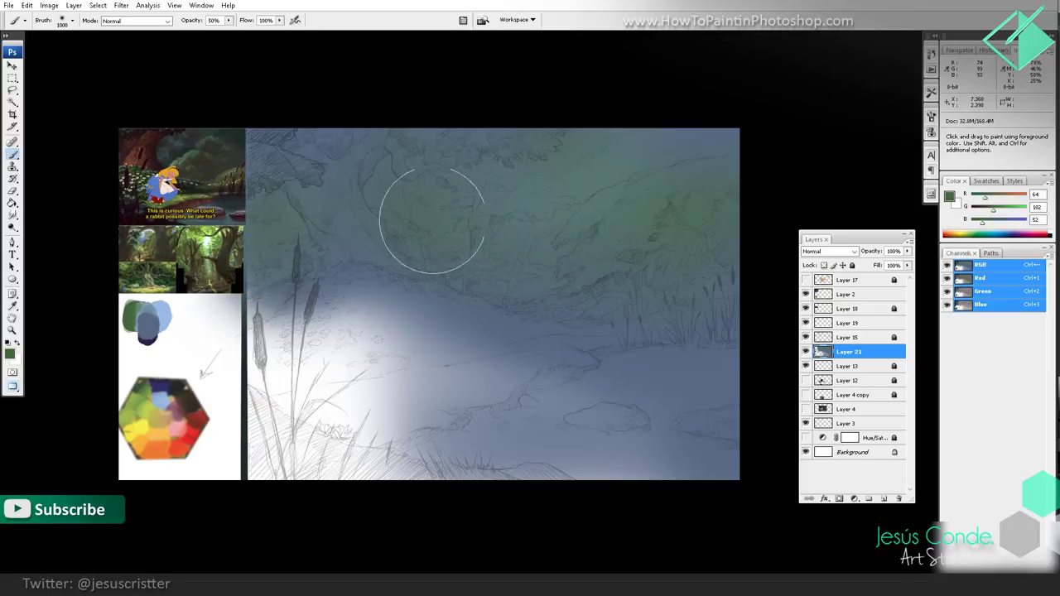
Step: Sample the deep indigo from the colour wheel and dab it onto the dark swatch with the hard 40 px brush
alt+click(150, 335)
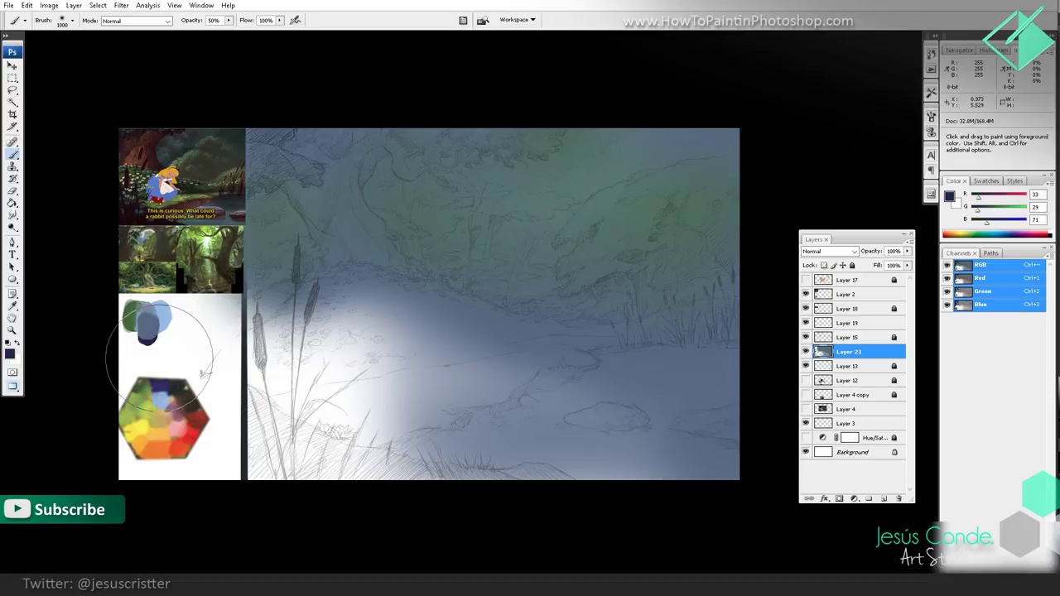
alt+click(163, 381)
click(74, 23)
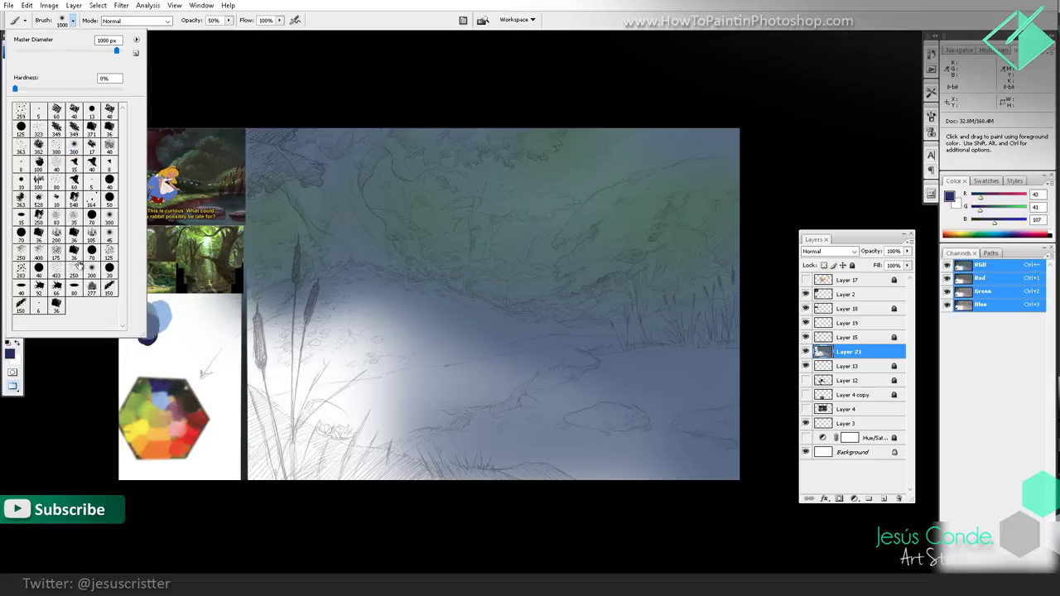
click(39, 271)
click(154, 336)
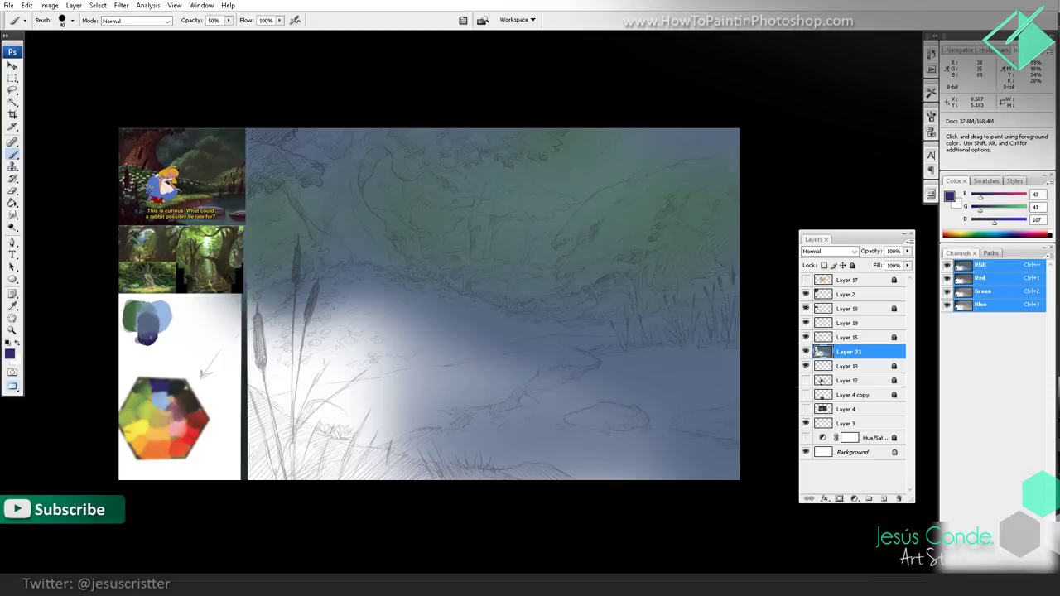
Step: Switch to the hard 30 px brush and build up the indigo swatch, undoing the stray test stroke beside it
click(73, 22)
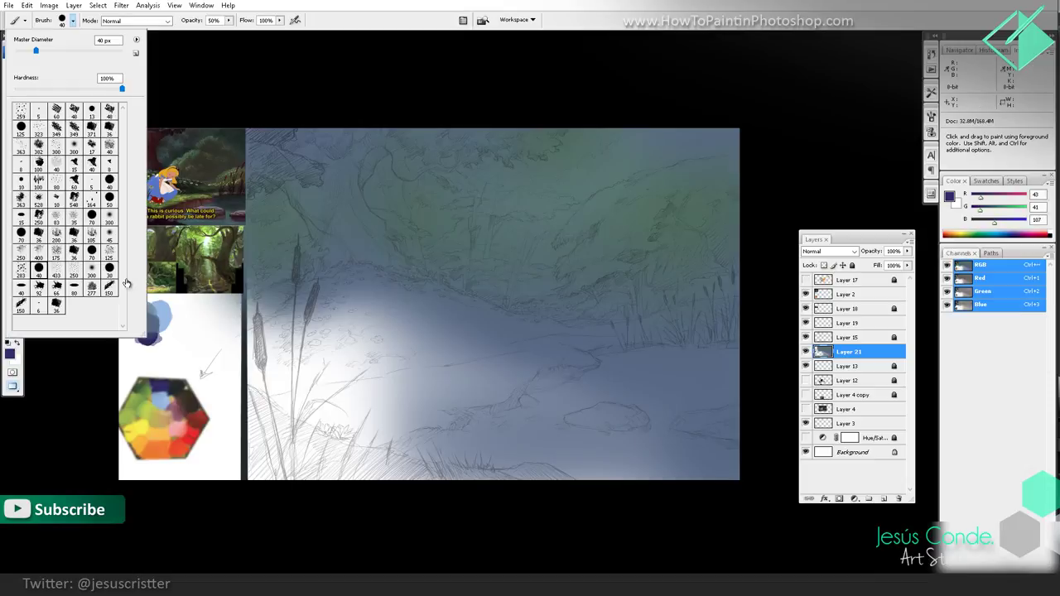
click(110, 271)
mouse_move(186, 346)
mouse_down()
mouse_move(197, 334)
mouse_move(221, 343)
mouse_up()
key(ctrl+z)
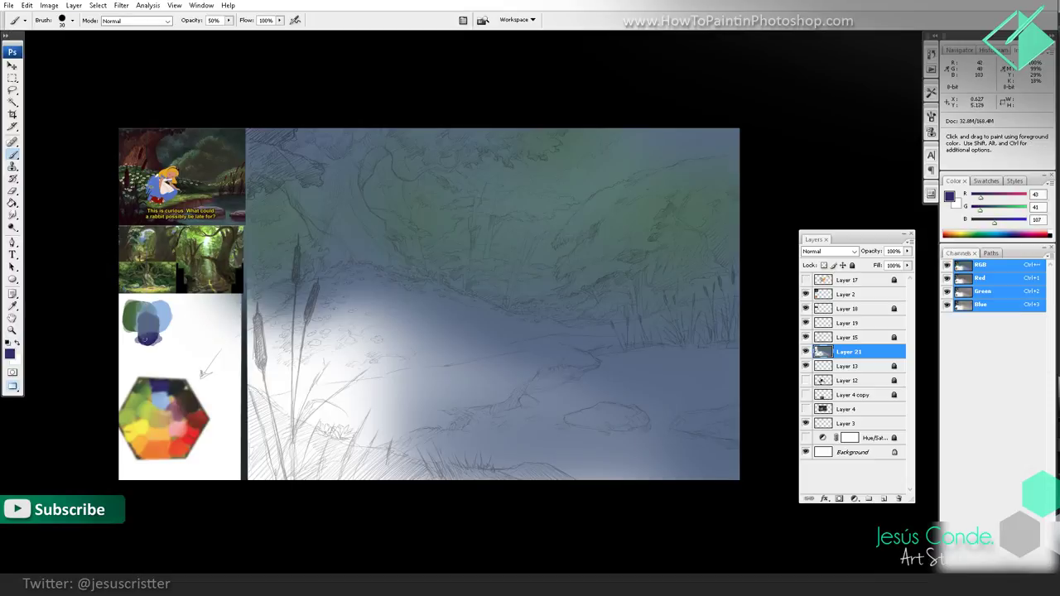
drag(150, 338, 147, 341)
Step: Paint indigo shadow accents at 100% brush opacity under the central bushes and along the right hillside foliage
key(0)
drag(422, 239, 439, 236)
drag(426, 253, 458, 274)
drag(472, 282, 507, 290)
drag(502, 218, 524, 221)
drag(590, 198, 544, 226)
drag(631, 270, 602, 285)
drag(674, 233, 648, 256)
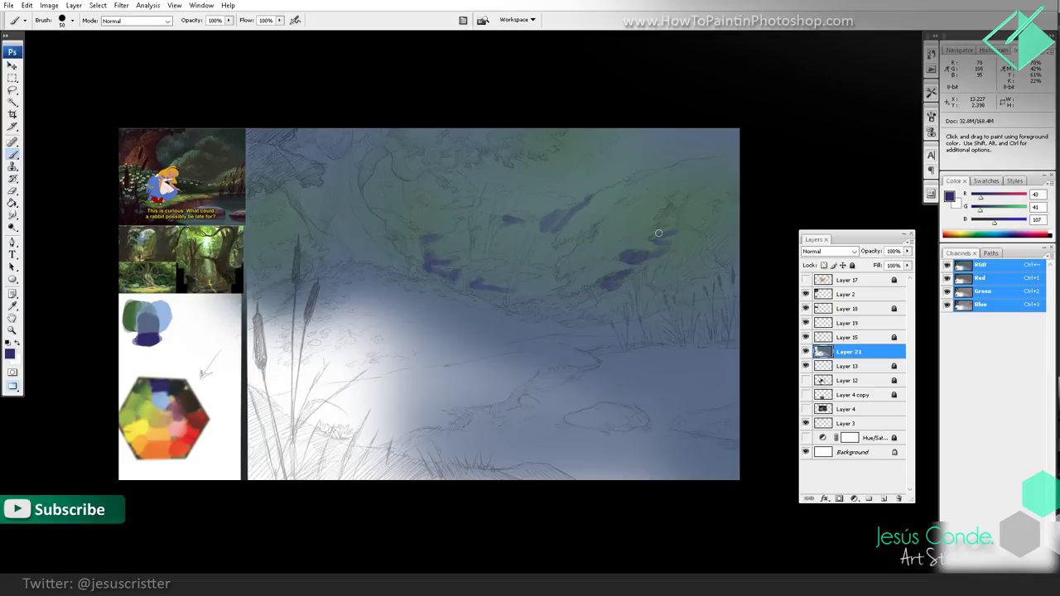
drag(671, 220, 658, 228)
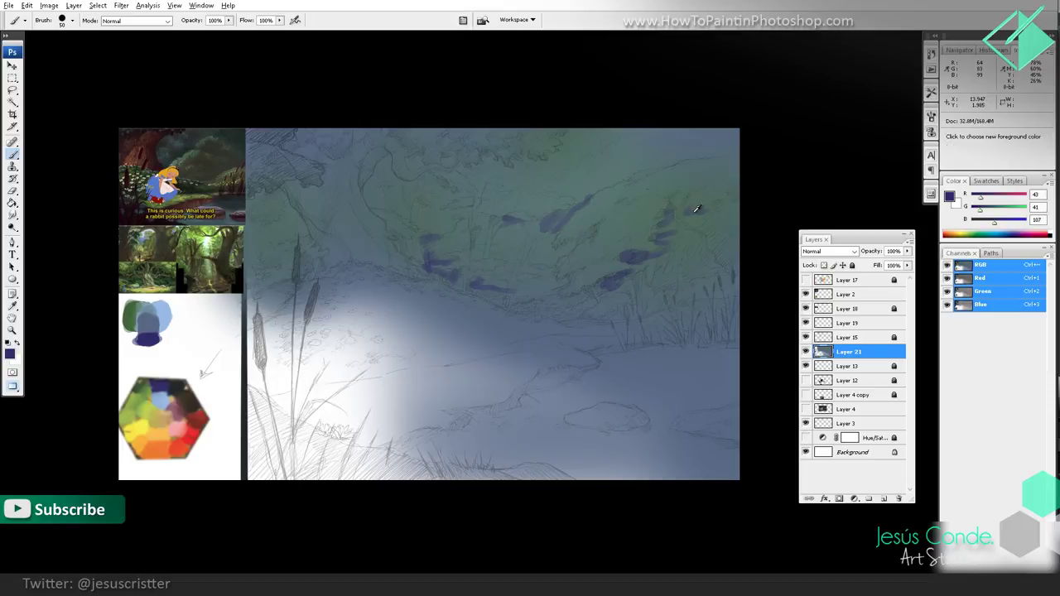
Step: Sample a blue-green from the hillside and blend the indigo accents into the surrounding bushes with broader strokes
alt+click(694, 207)
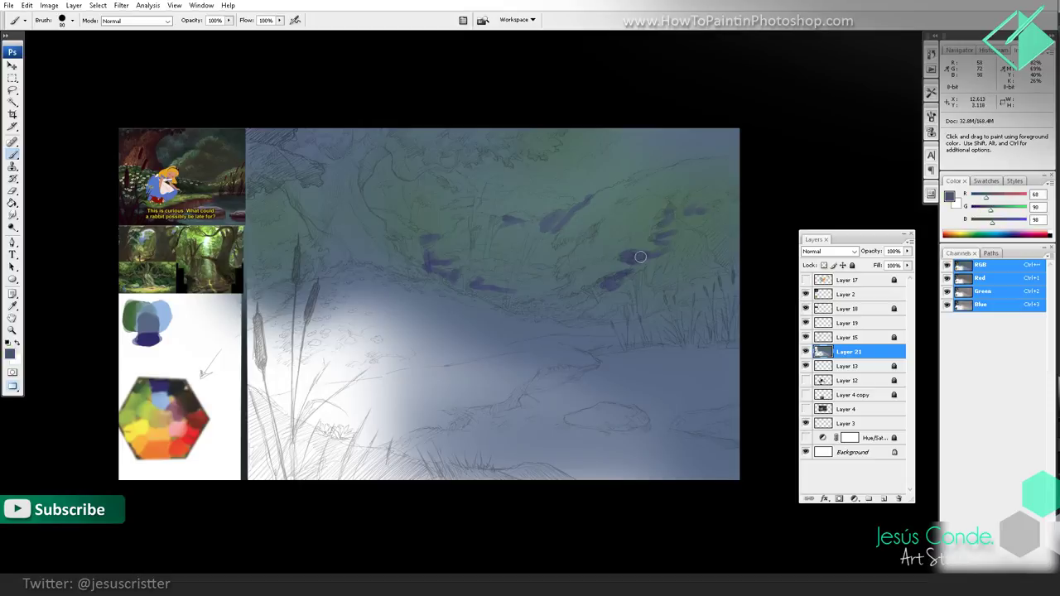
mouse_move(642, 258)
mouse_down()
mouse_move(676, 252)
mouse_move(676, 212)
mouse_move(732, 194)
mouse_move(708, 211)
mouse_move(725, 213)
mouse_move(697, 224)
mouse_move(729, 229)
mouse_move(725, 240)
mouse_move(684, 222)
mouse_up()
mouse_move(609, 286)
mouse_down()
mouse_move(582, 302)
mouse_move(538, 283)
mouse_move(505, 288)
mouse_move(509, 299)
mouse_move(470, 290)
mouse_move(486, 288)
mouse_move(419, 261)
mouse_move(376, 197)
mouse_move(402, 257)
mouse_move(397, 243)
mouse_move(486, 239)
mouse_move(466, 224)
mouse_move(505, 224)
mouse_move(480, 227)
mouse_move(504, 233)
mouse_move(481, 242)
mouse_move(491, 251)
mouse_move(455, 246)
mouse_move(472, 225)
mouse_move(401, 248)
mouse_up()
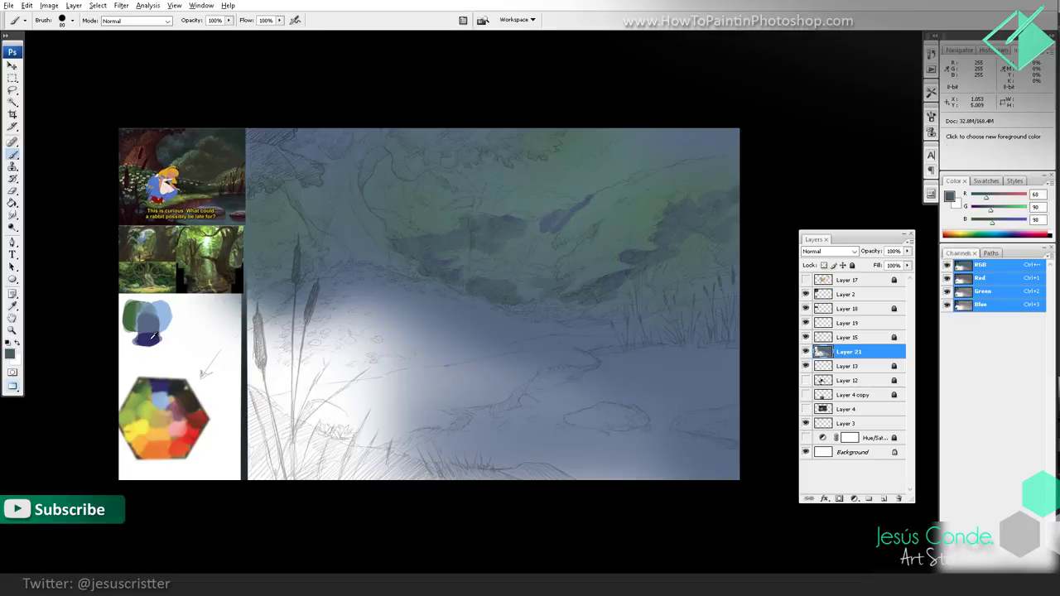
Step: Sample the indigo swatch and paint a large shadow mass over the twisted tree with an enlarged brush
alt+click(151, 337)
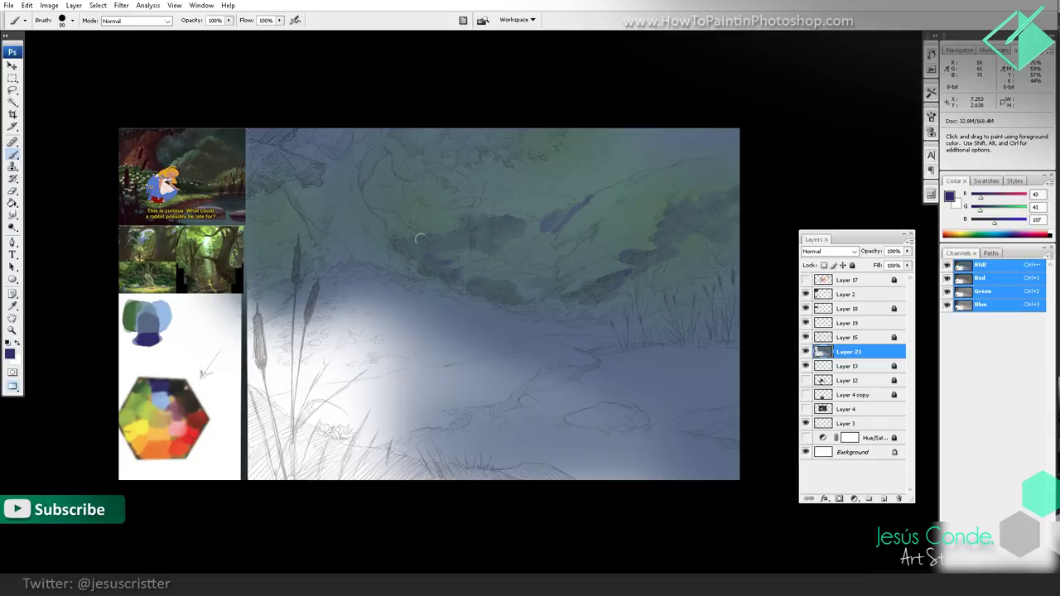
key(bracketright)
key(bracketright)
key(bracketright)
key(bracketright)
key(bracketright)
mouse_move(389, 160)
mouse_down()
mouse_move(460, 147)
mouse_move(448, 141)
mouse_move(378, 189)
mouse_move(415, 179)
mouse_move(437, 192)
mouse_up()
Step: Sample in-between blues to blend the shadow around the twisted tree, and darken the overhanging foliage at the top centre
alt+click(377, 189)
alt+click(441, 192)
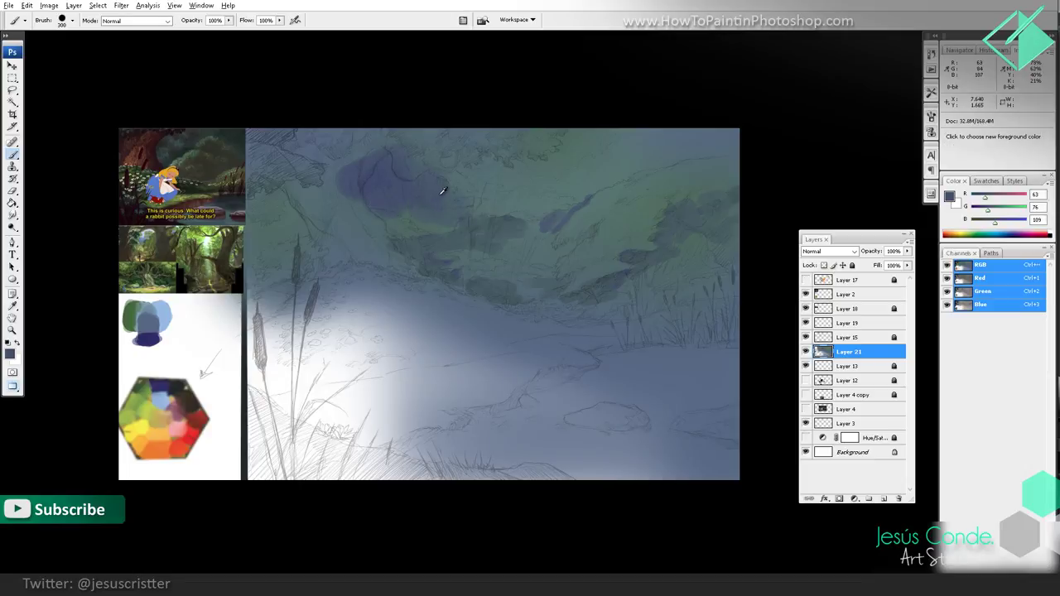
alt+click(488, 197)
alt+click(375, 179)
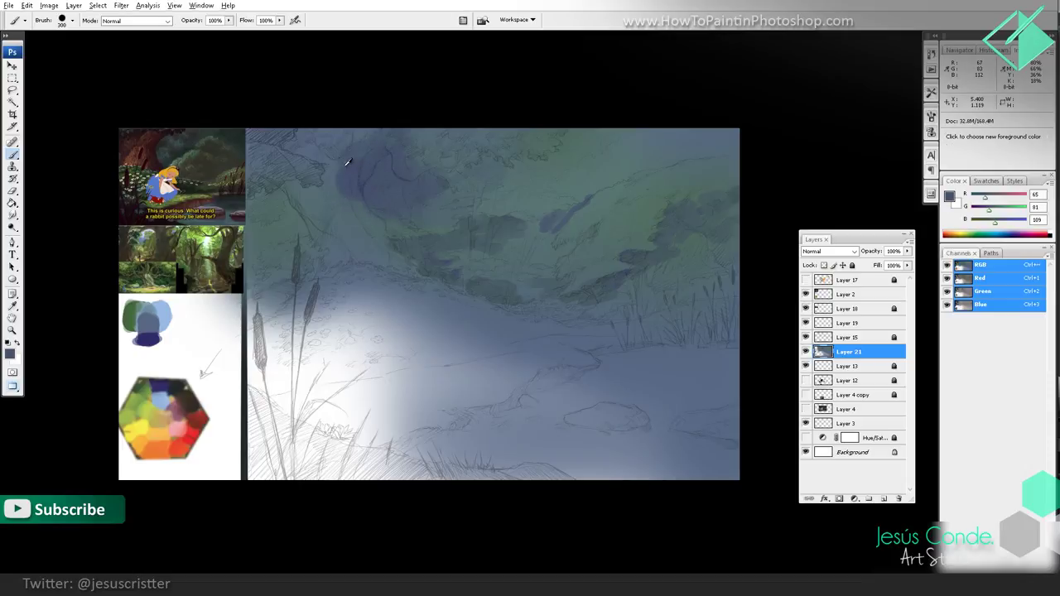
alt+click(347, 162)
drag(344, 165, 358, 141)
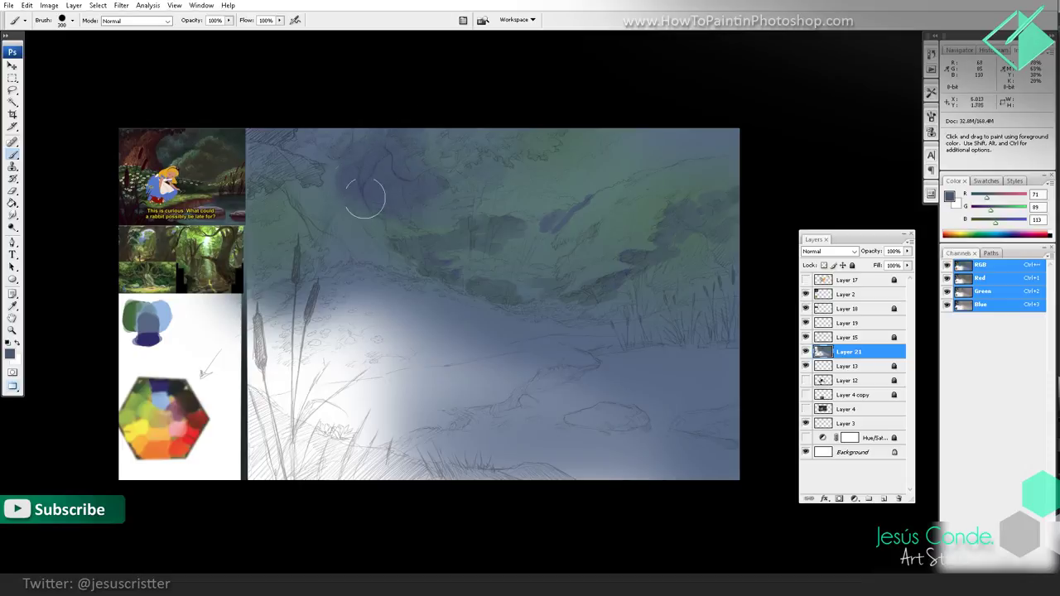
mouse_move(451, 152)
mouse_down()
mouse_move(529, 129)
mouse_move(476, 177)
mouse_move(544, 144)
mouse_up()
key(bracketleft)
key(bracketleft)
key(bracketleft)
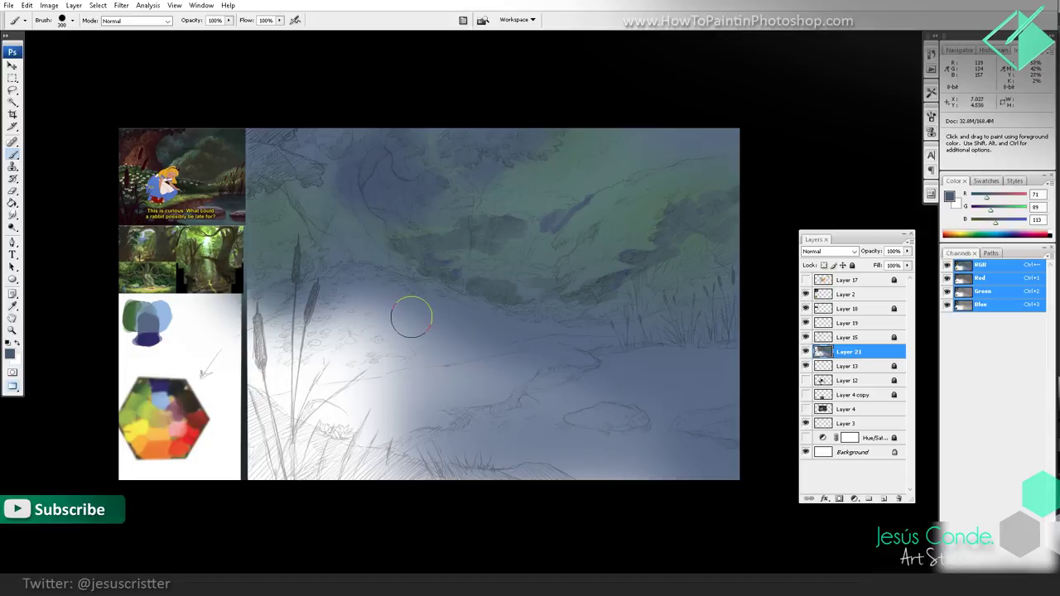
key(bracketleft)
key(bracketleft)
key(bracketleft)
key(bracketleft)
mouse_move(444, 288)
mouse_down()
mouse_move(423, 369)
mouse_move(449, 356)
mouse_up()
drag(471, 305, 518, 373)
mouse_move(394, 296)
mouse_down()
mouse_move(331, 348)
mouse_move(338, 356)
mouse_up()
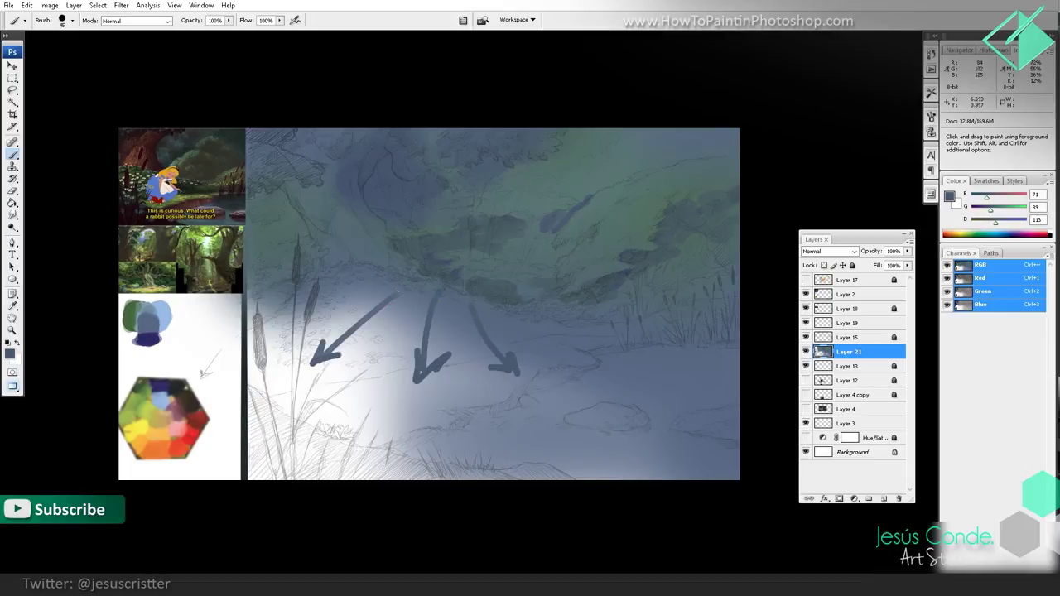
mouse_move(417, 282)
mouse_down()
mouse_move(352, 233)
mouse_move(315, 184)
mouse_up()
key(ctrl+alt+z)
key(ctrl+alt+z)
key(ctrl+alt+z)
key(ctrl+alt+z)
key(ctrl+alt+z)
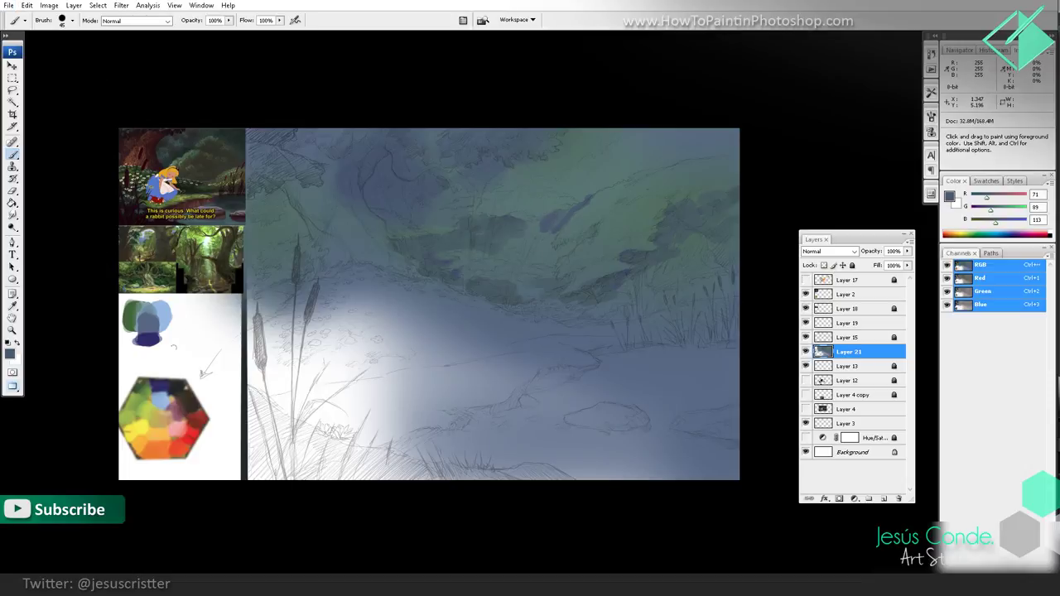
Step: Sample nearby blues and greens to paint over the indigo streak and vary the foliage tones on the central slope
alt+click(156, 313)
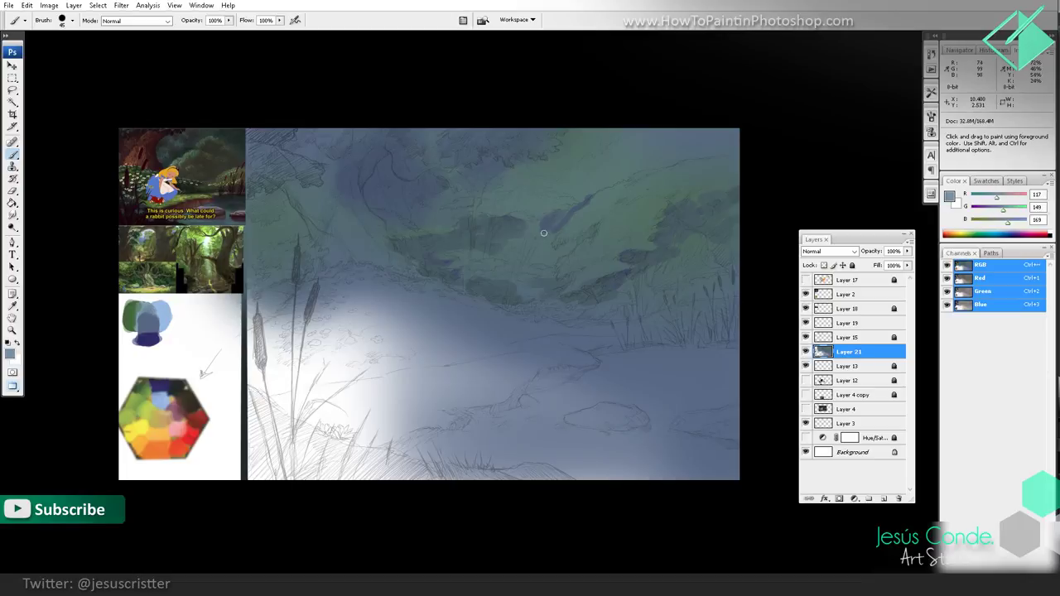
alt+click(580, 214)
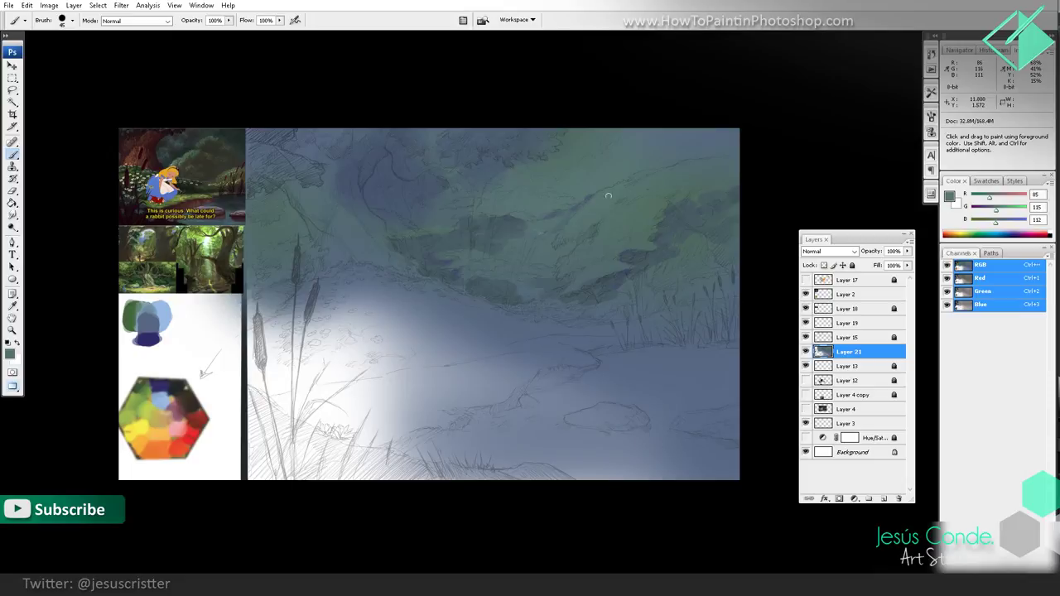
alt+click(579, 184)
mouse_move(580, 191)
mouse_down()
mouse_move(556, 191)
mouse_move(578, 197)
mouse_up()
alt+click(566, 181)
alt+click(643, 147)
alt+click(577, 204)
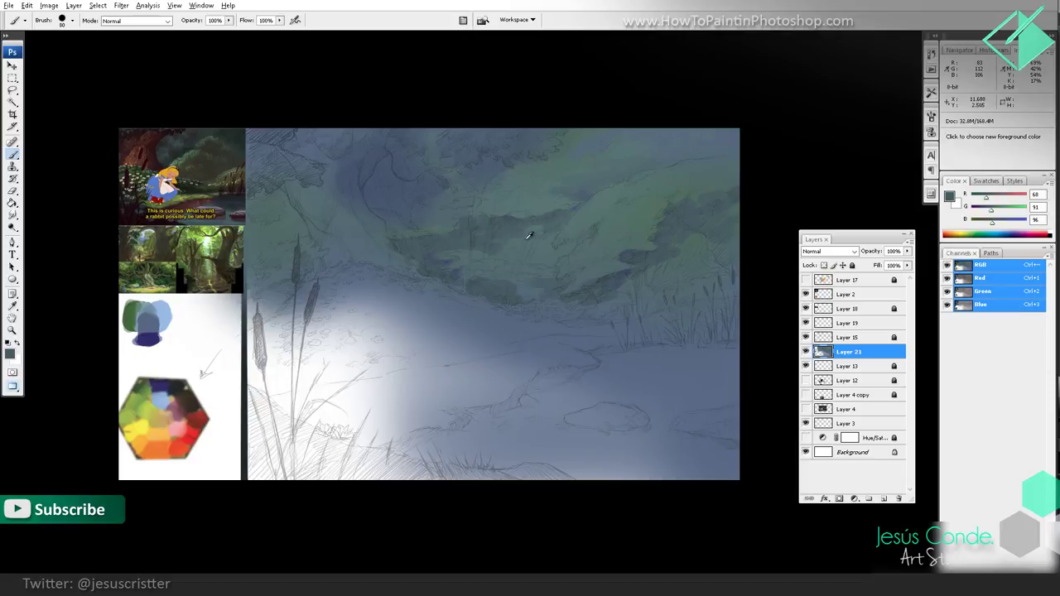
Step: Sample dark blue-green and blue tones to deepen the shadows beneath the central bushes and in the left foliage
alt+click(513, 226)
mouse_move(512, 266)
mouse_down()
mouse_move(503, 269)
mouse_move(536, 282)
mouse_up()
mouse_move(452, 282)
mouse_down()
mouse_move(410, 259)
mouse_move(431, 277)
mouse_up()
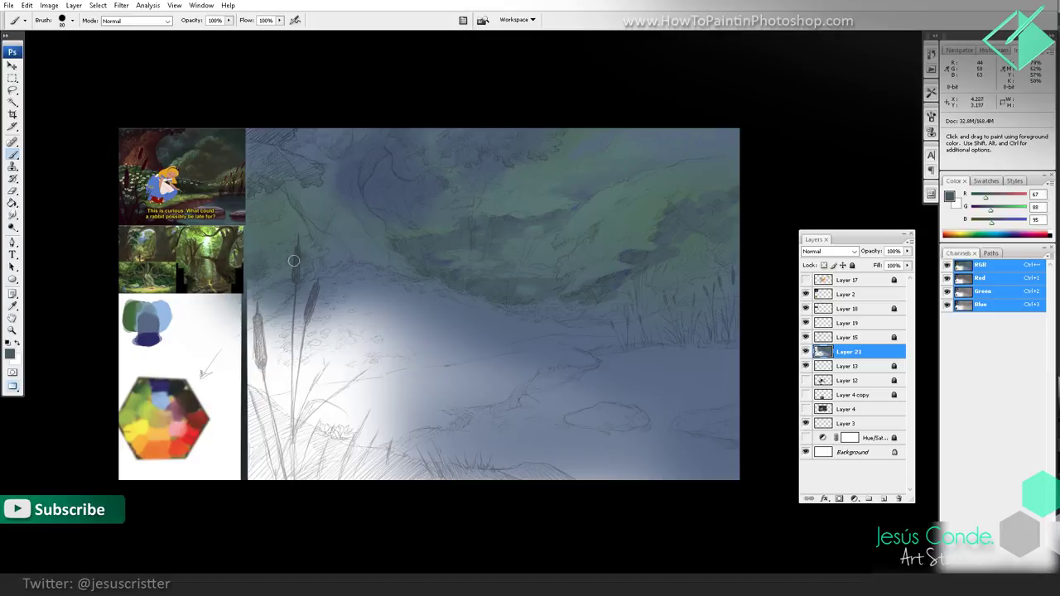
alt+click(348, 176)
mouse_move(271, 218)
mouse_down()
mouse_move(253, 201)
mouse_move(275, 190)
mouse_move(280, 199)
mouse_move(264, 217)
mouse_move(286, 215)
mouse_move(304, 235)
mouse_move(279, 220)
mouse_up()
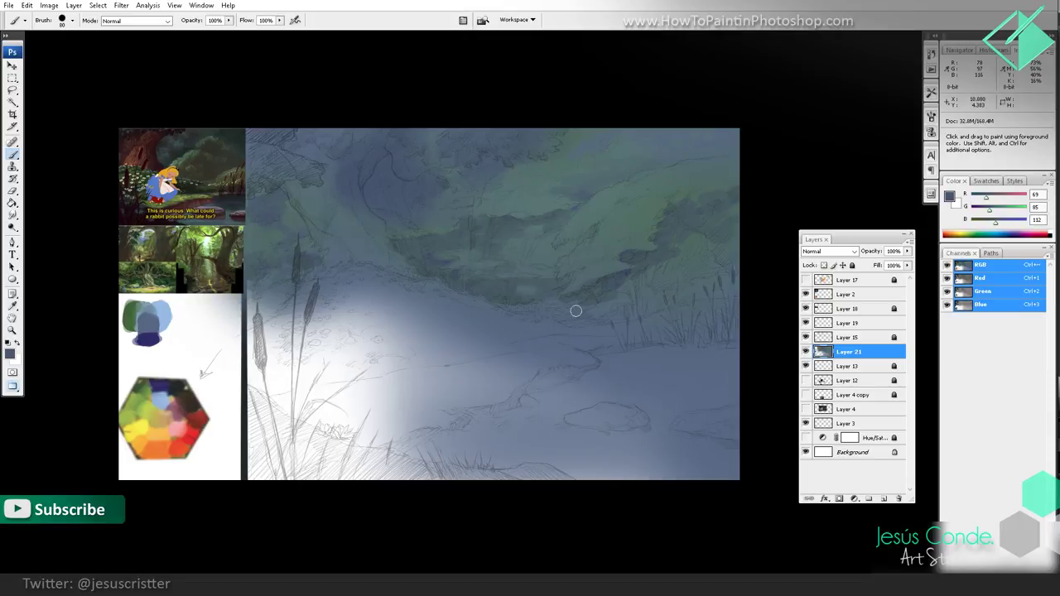
Step: Add a new empty layer directly above Layer 21
key(ctrl+shift+n)
key(Return)
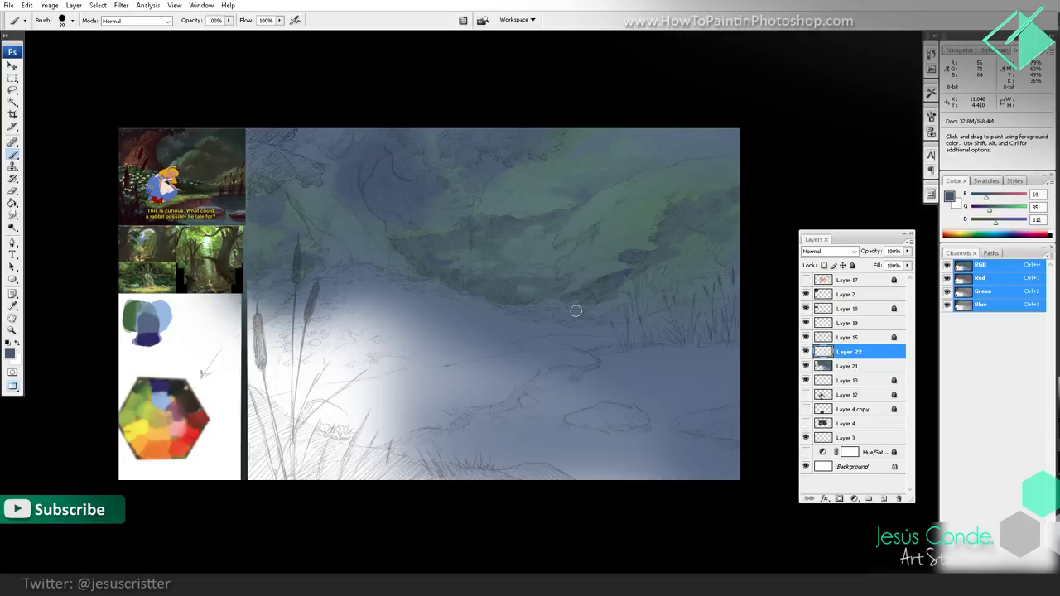
Step: Reset the foreground colour to black and outline a tall rounded shape in the centre of the clearing on Layer 22
click(7, 343)
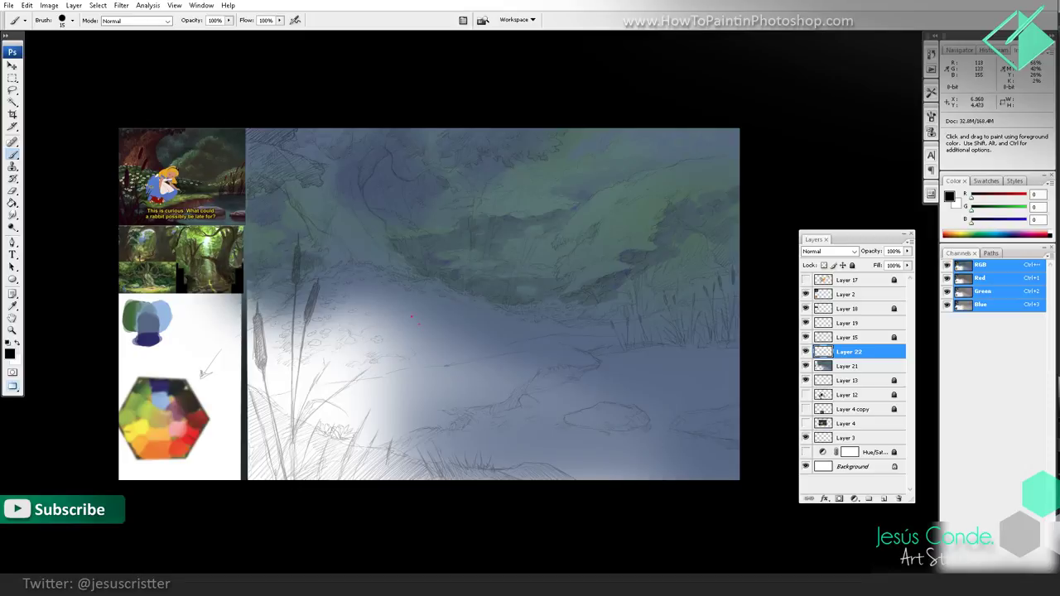
mouse_move(398, 242)
mouse_down()
mouse_move(355, 252)
mouse_move(366, 403)
mouse_up()
mouse_move(455, 247)
mouse_down()
mouse_move(467, 429)
mouse_move(301, 350)
mouse_move(573, 422)
mouse_up()
key(ctrl+z)
mouse_move(450, 331)
mouse_down()
mouse_move(453, 369)
mouse_move(468, 372)
mouse_move(435, 364)
mouse_move(448, 333)
mouse_up()
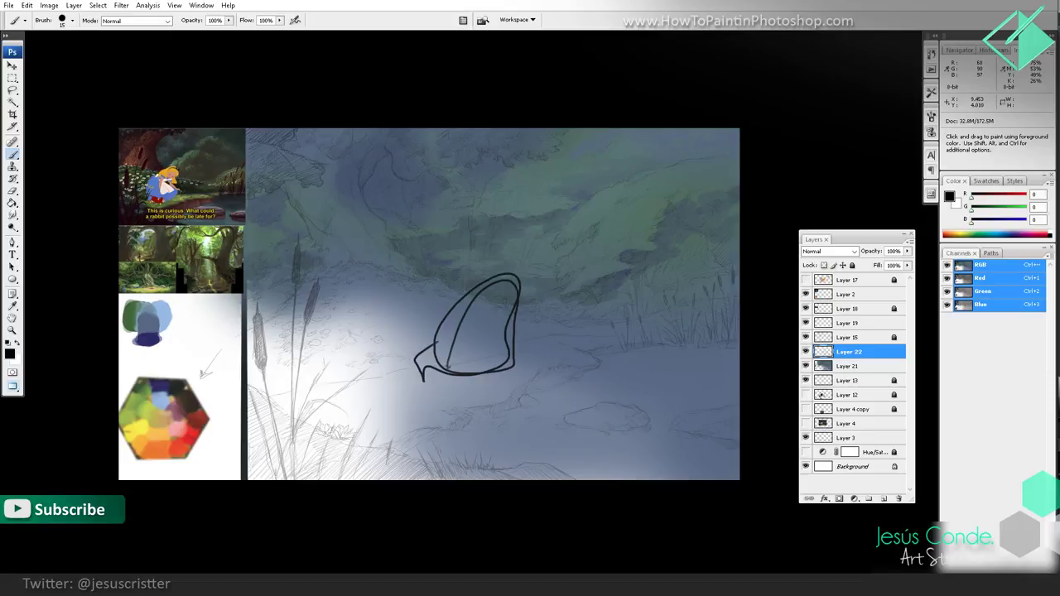
click(806, 352)
click(806, 351)
Step: Outline a large light area looping around the central shape, reworking its left edge into a pointed notch
mouse_move(559, 325)
mouse_down()
mouse_move(638, 404)
mouse_move(323, 412)
mouse_move(629, 363)
mouse_move(373, 249)
mouse_move(346, 220)
mouse_move(286, 348)
mouse_move(322, 418)
mouse_up()
drag(323, 281, 352, 221)
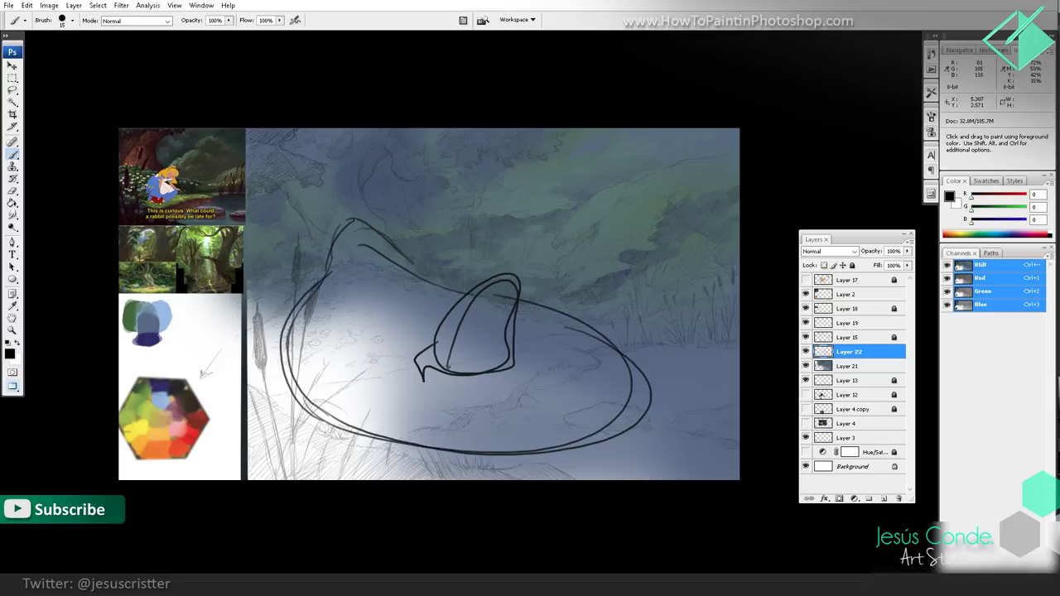
drag(329, 263, 359, 218)
mouse_move(292, 306)
mouse_down()
mouse_move(237, 340)
mouse_move(364, 369)
mouse_move(359, 392)
mouse_up()
key(e)
drag(293, 384, 318, 403)
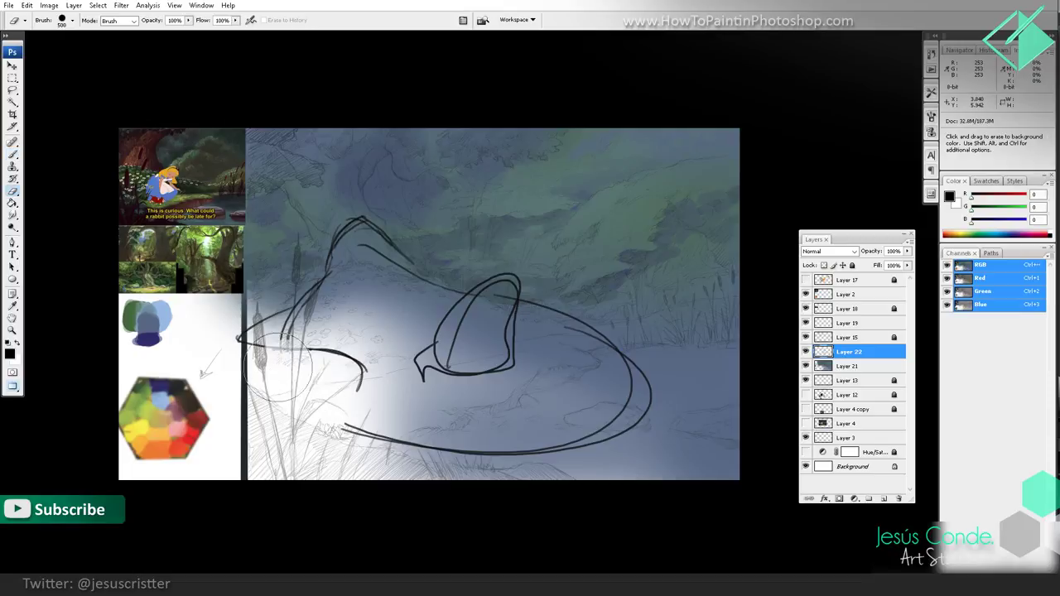
key(b)
mouse_move(268, 349)
mouse_down()
mouse_move(305, 349)
mouse_move(358, 366)
mouse_move(374, 391)
mouse_up()
mouse_move(371, 383)
mouse_down()
mouse_move(332, 405)
mouse_move(387, 428)
mouse_move(580, 435)
mouse_move(643, 414)
mouse_up()
Step: Erase the upper right edge of the large outline and redraw it with an inward notch along the stream bank
key(e)
mouse_move(578, 301)
mouse_down()
mouse_move(525, 296)
mouse_move(621, 304)
mouse_up()
key(b)
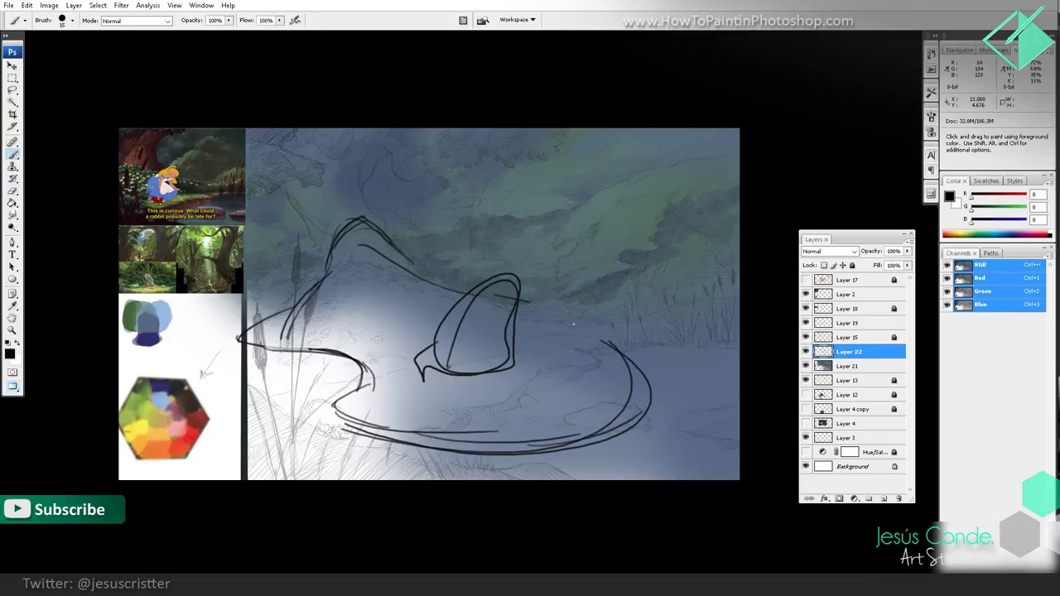
mouse_move(625, 355)
mouse_down()
mouse_move(571, 348)
mouse_move(530, 311)
mouse_move(552, 307)
mouse_up()
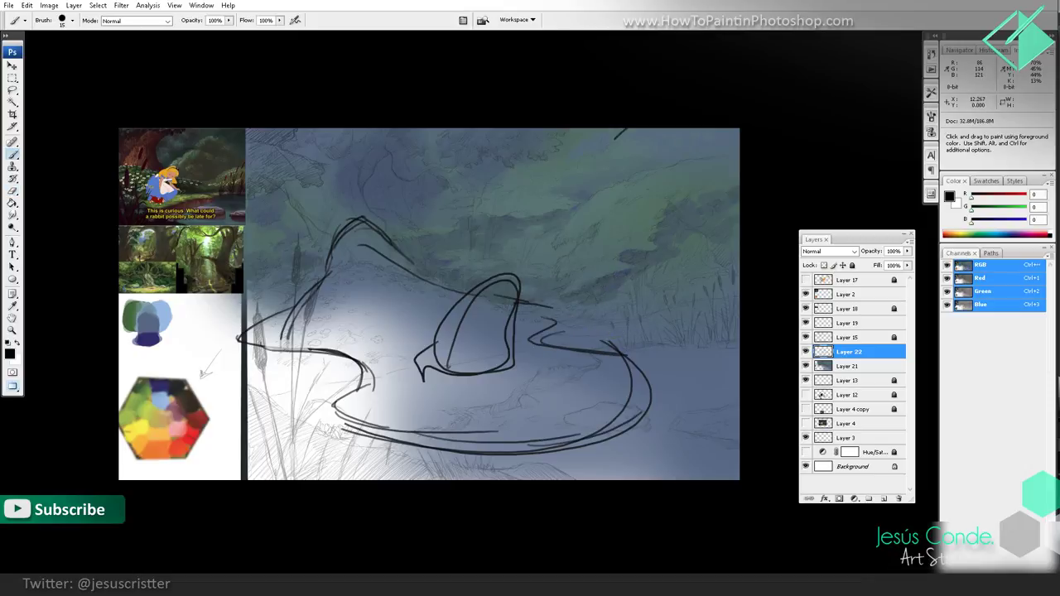
mouse_move(621, 132)
mouse_down()
mouse_move(737, 137)
mouse_move(531, 354)
mouse_move(700, 165)
mouse_move(733, 178)
mouse_move(714, 324)
mouse_up()
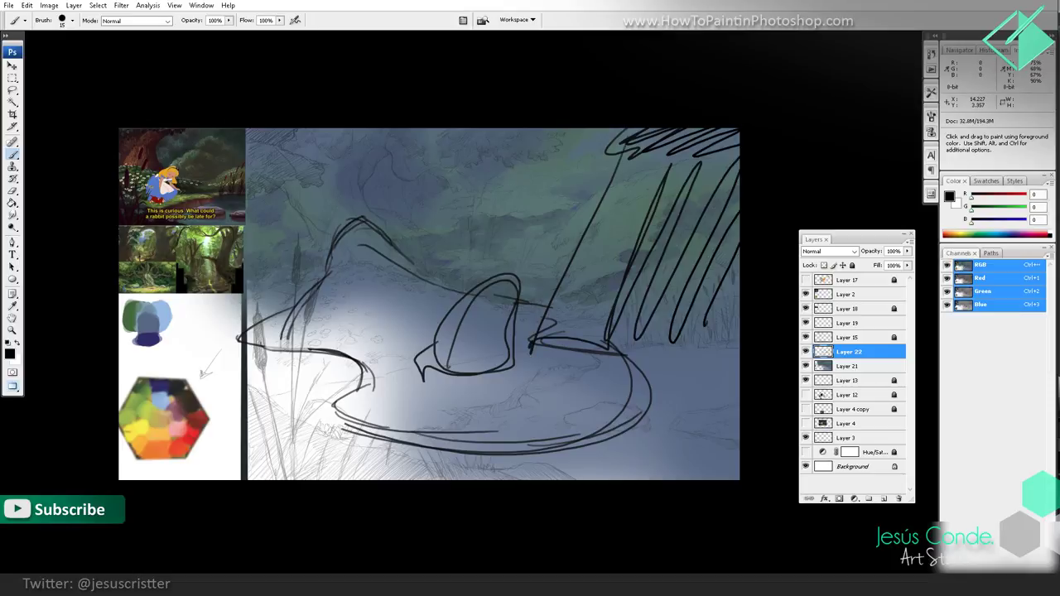
key(ctrl+alt+z)
key(ctrl+alt+z)
key(ctrl+alt+z)
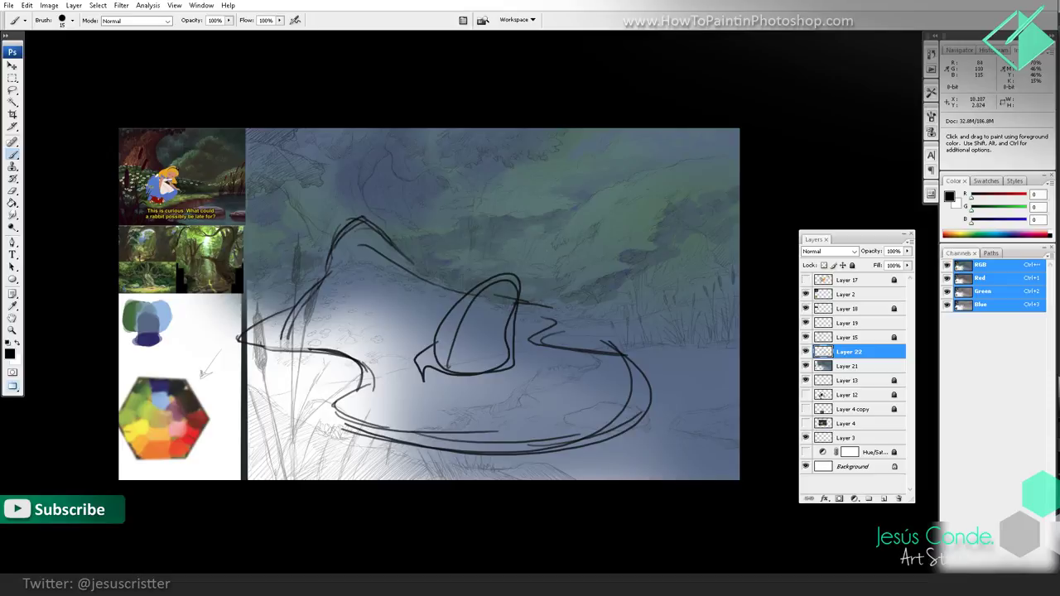
Step: Reinforce the outline's upper right edge and outline small leaf-shaped light patches on the central slope and right-hand bush
mouse_move(396, 253)
mouse_down()
mouse_move(487, 291)
mouse_move(537, 336)
mouse_move(609, 355)
mouse_move(637, 414)
mouse_up()
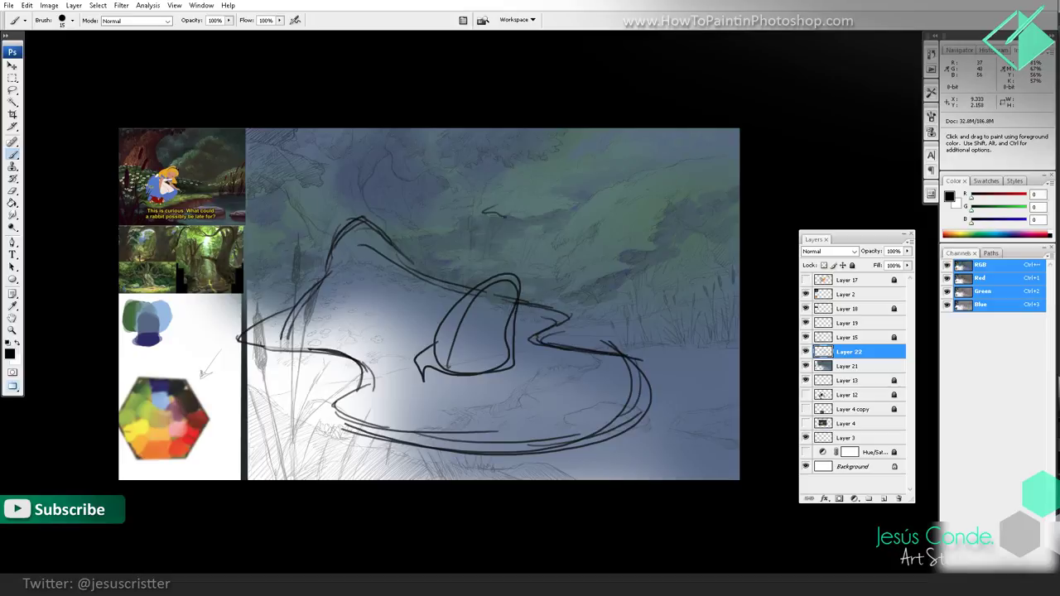
mouse_move(505, 217)
mouse_down()
mouse_move(540, 216)
mouse_move(503, 206)
mouse_move(461, 223)
mouse_up()
mouse_move(600, 210)
mouse_down()
mouse_move(642, 214)
mouse_move(612, 205)
mouse_up()
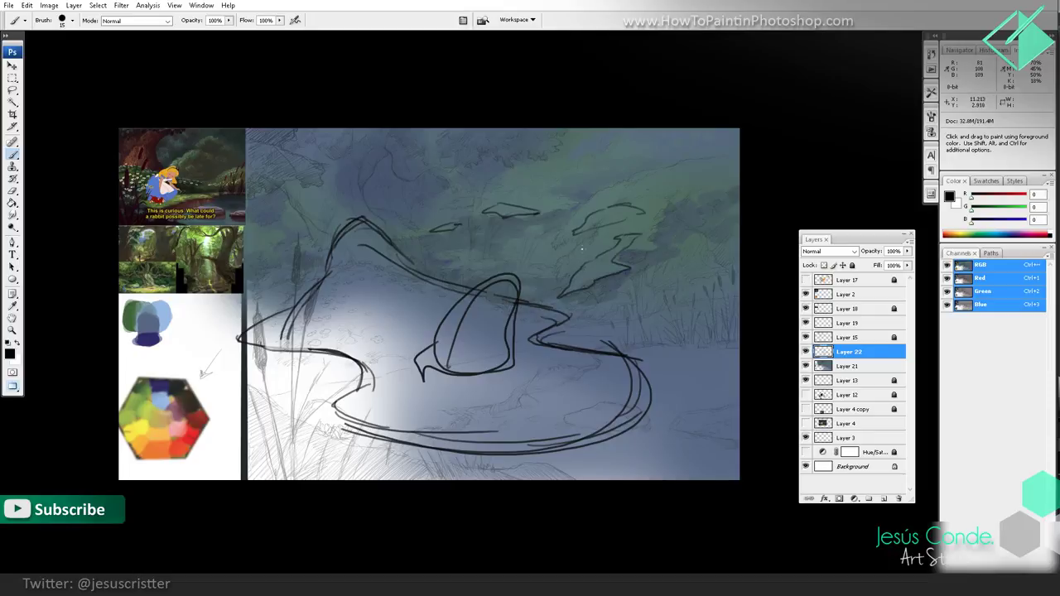
drag(581, 247, 591, 248)
Step: Lower Layer 22's opacity to 30% and fill the central outlined shape with hatching strokes
key(h)
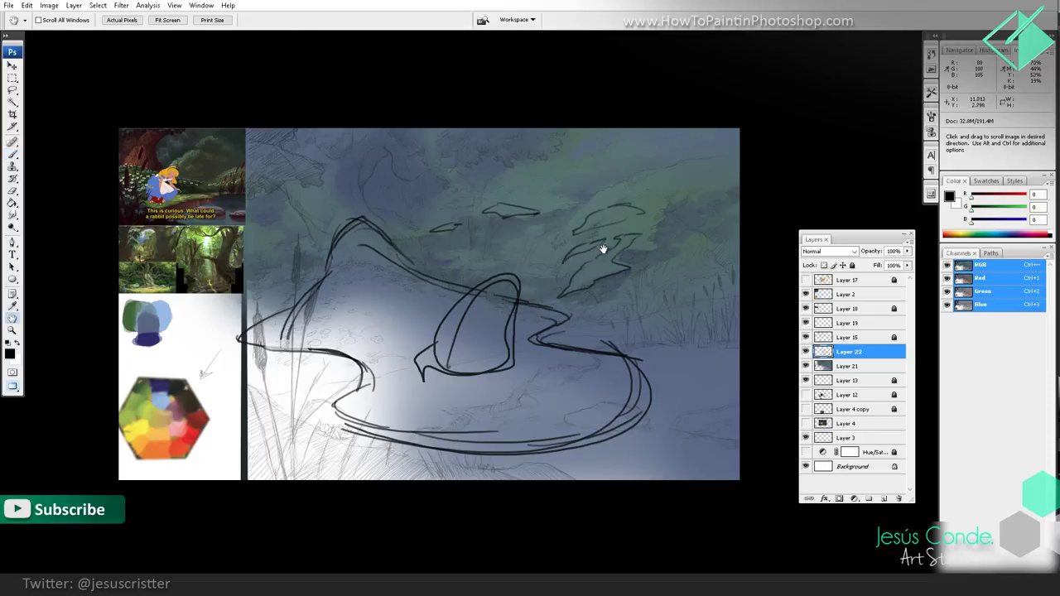
key(3)
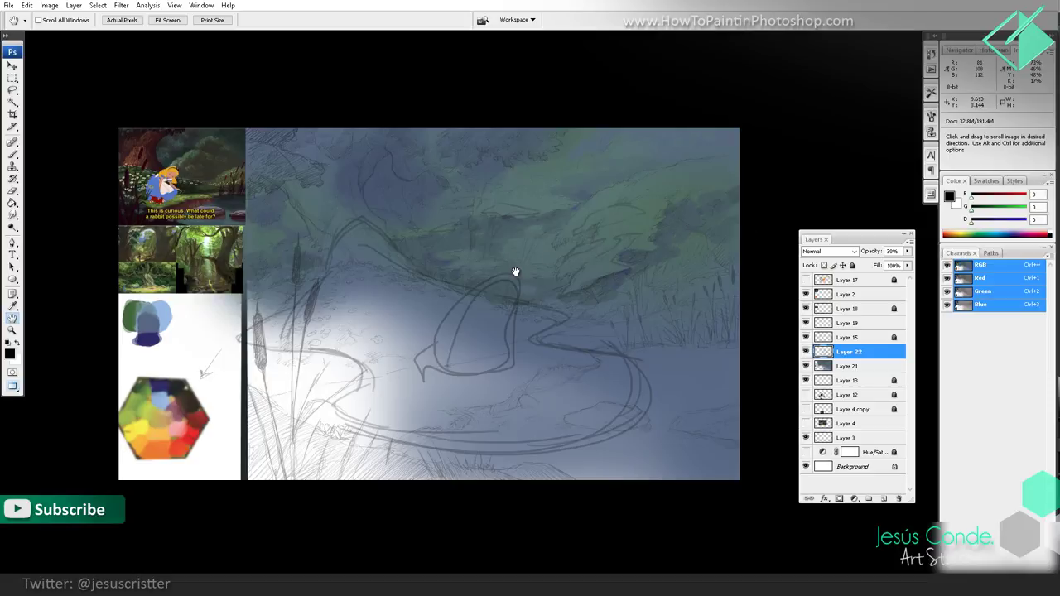
key(b)
mouse_move(502, 284)
mouse_down()
mouse_move(466, 303)
mouse_move(432, 364)
mouse_move(500, 356)
mouse_up()
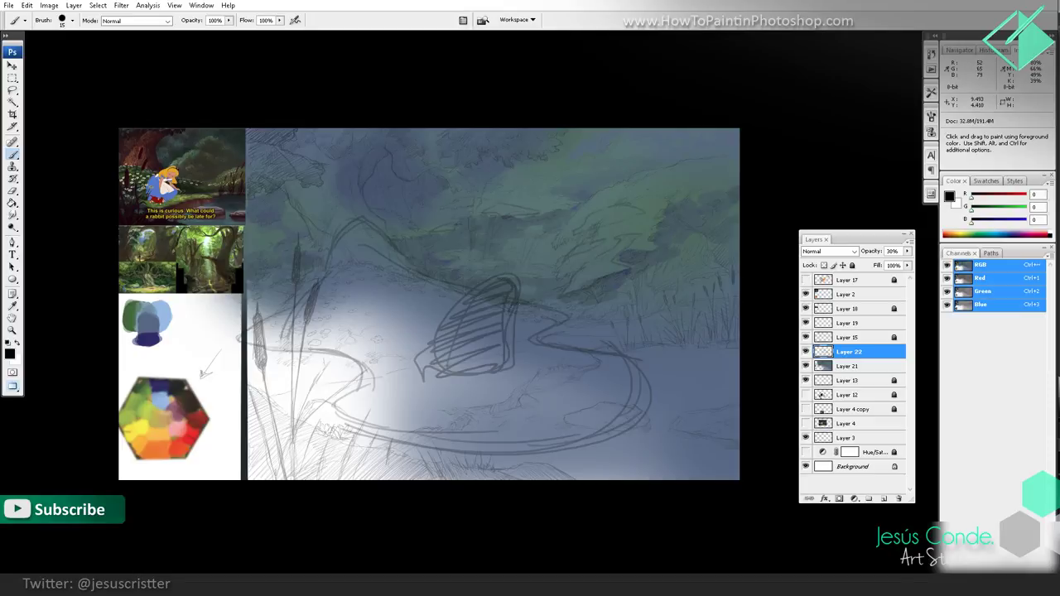
Step: Compare the painting with and without the light guide sketch, and fully lock Layer 22
key(h)
click(852, 265)
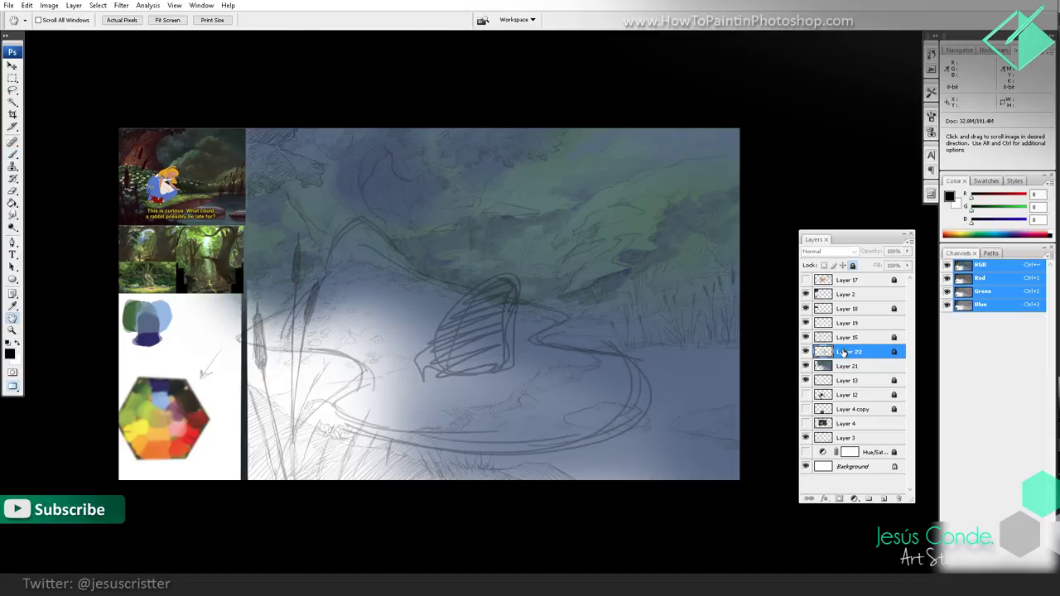
click(806, 353)
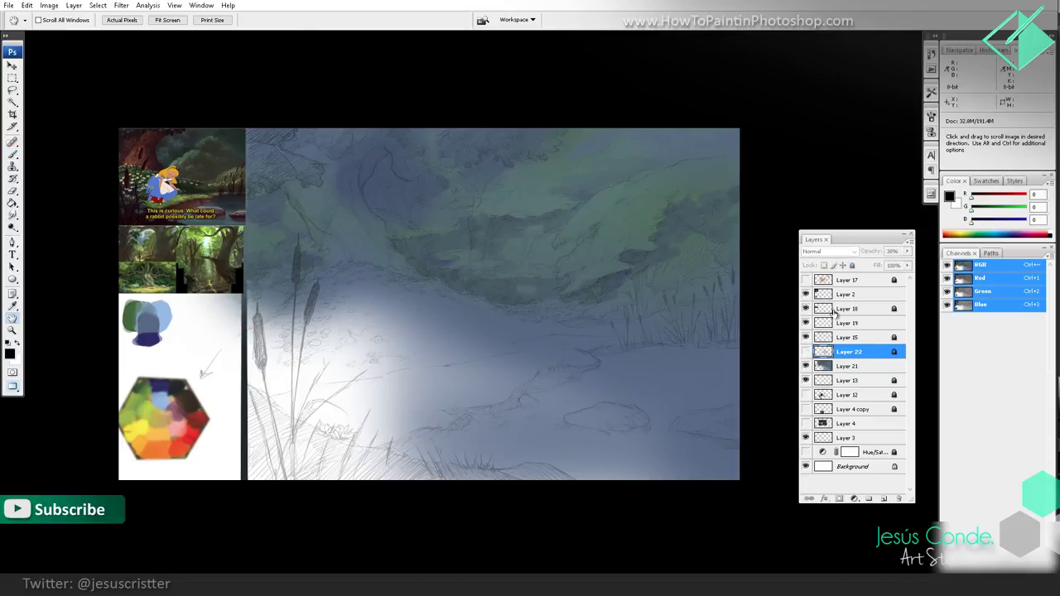
click(807, 352)
click(852, 265)
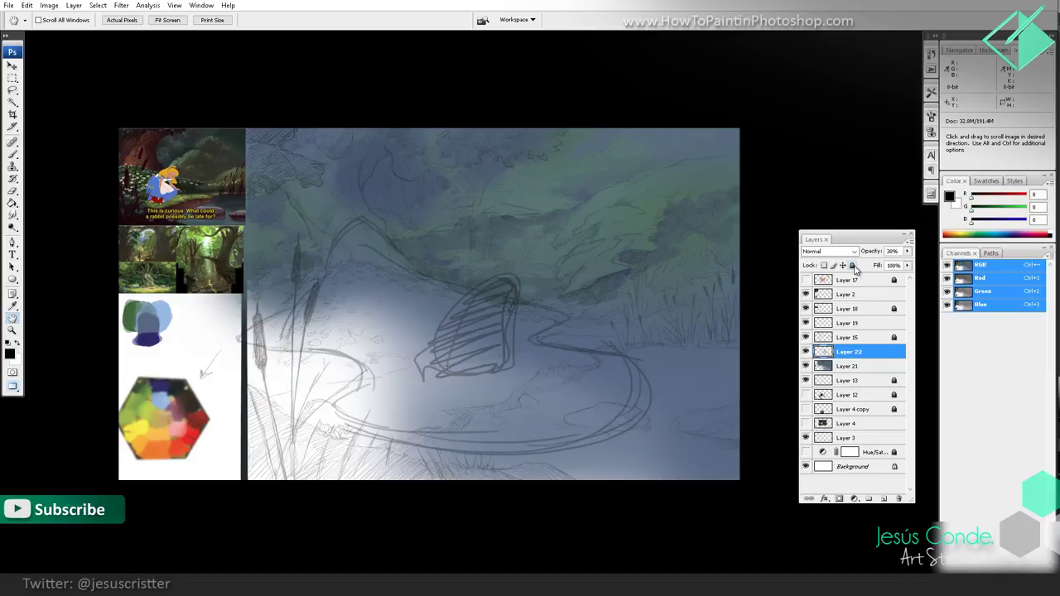
click(854, 266)
click(852, 266)
click(853, 266)
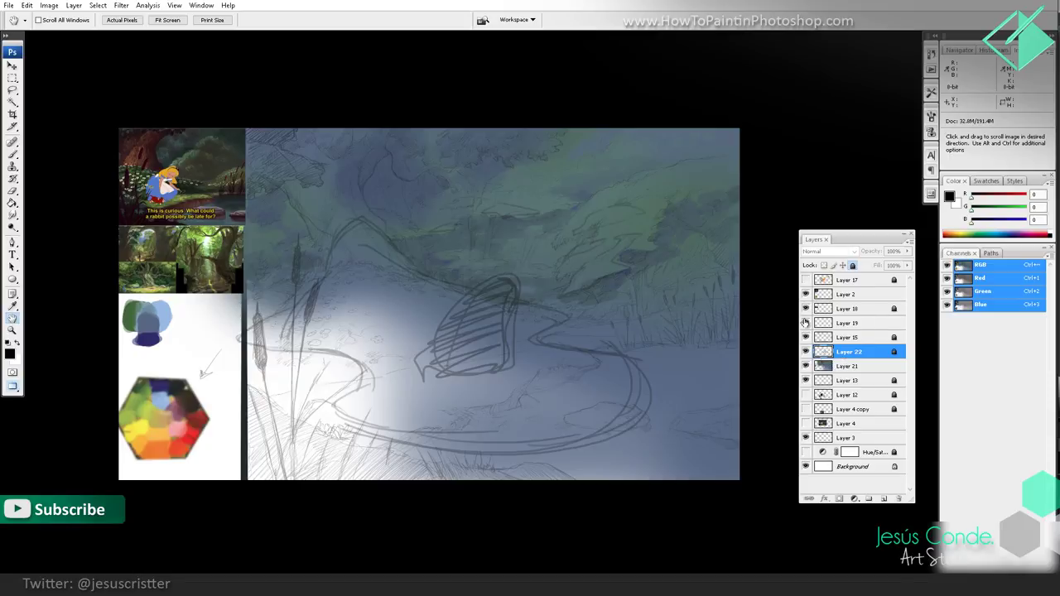
Step: Add a new empty layer directly above Layer 22 and get the brush ready for painting on it
key(ctrl+shift+n)
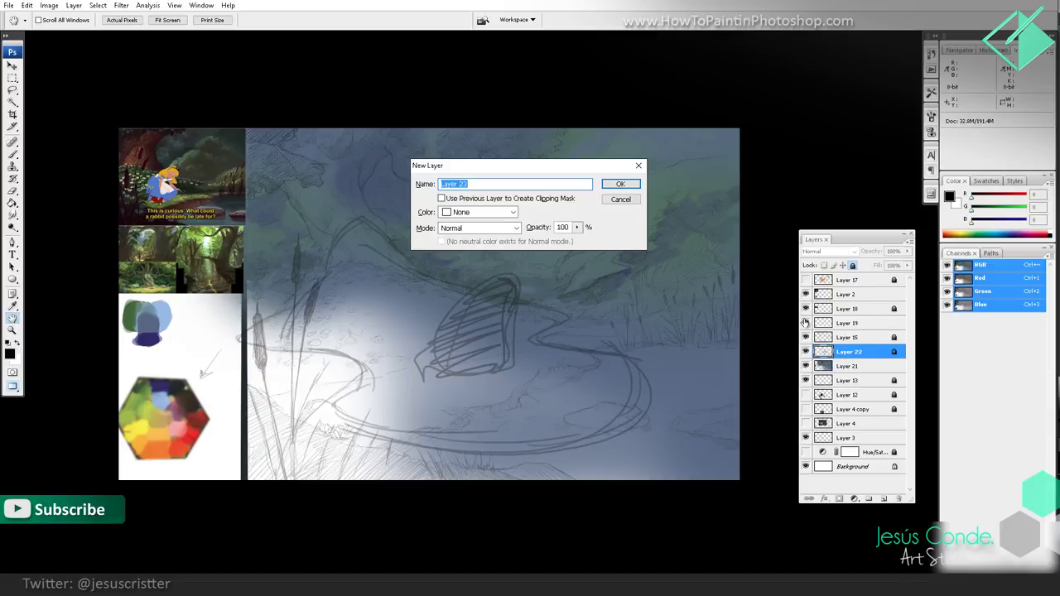
key(Return)
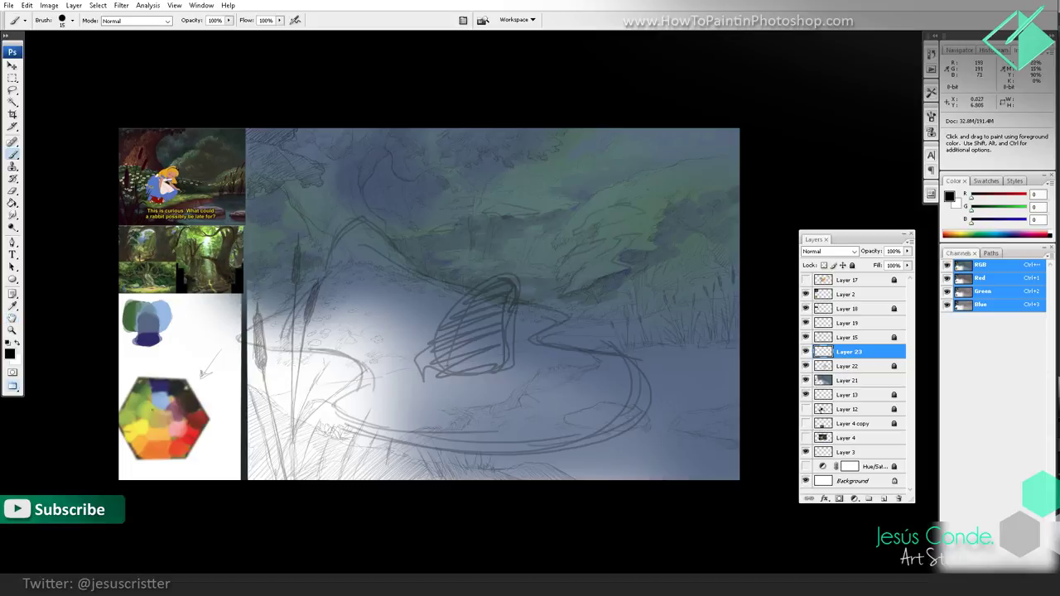
key(b)
alt+click(151, 404)
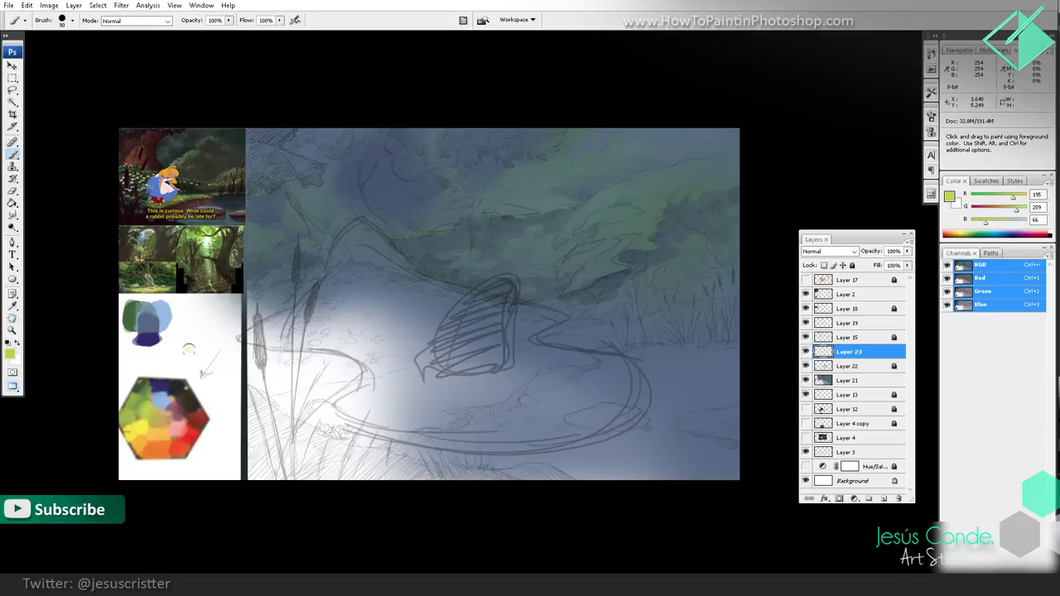
drag(189, 348, 156, 317)
key(ctrl)
key(ctrl+z)
Step: Paint swatches of sampled dark green, yellow and yellow-green beside the existing blue swatches
alt+click(131, 316)
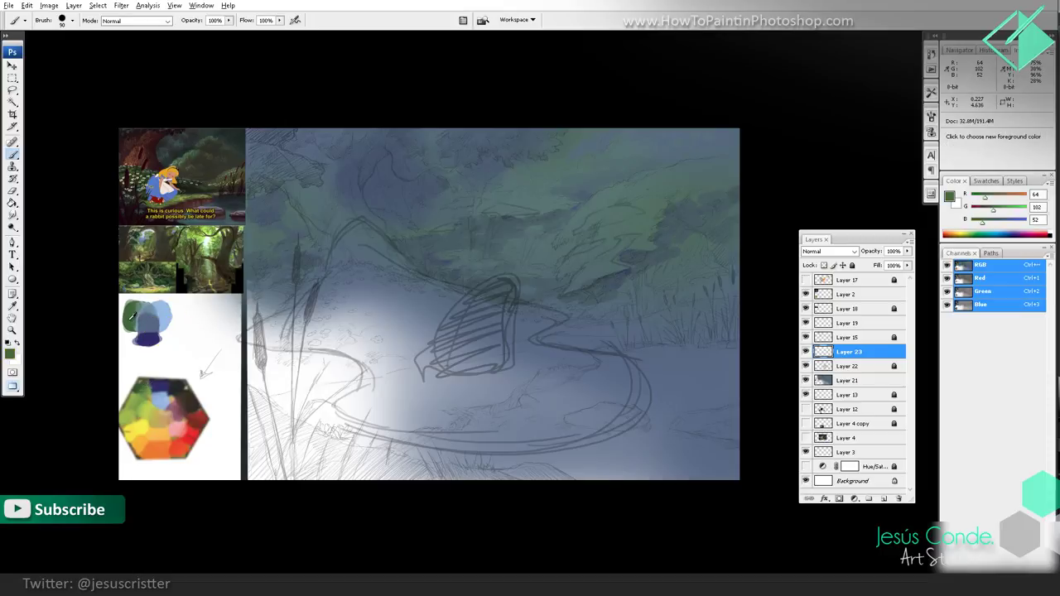
mouse_move(192, 308)
mouse_down()
mouse_move(200, 325)
mouse_move(190, 330)
mouse_move(217, 322)
mouse_move(204, 343)
mouse_move(204, 314)
mouse_move(204, 335)
mouse_move(216, 316)
mouse_up()
alt+click(147, 424)
alt+click(150, 405)
Step: Sample between the new green and yellow swatches and blend intermediate yellow-green tones where they overlap
alt+click(217, 313)
alt+click(194, 316)
alt+click(206, 329)
alt+click(207, 326)
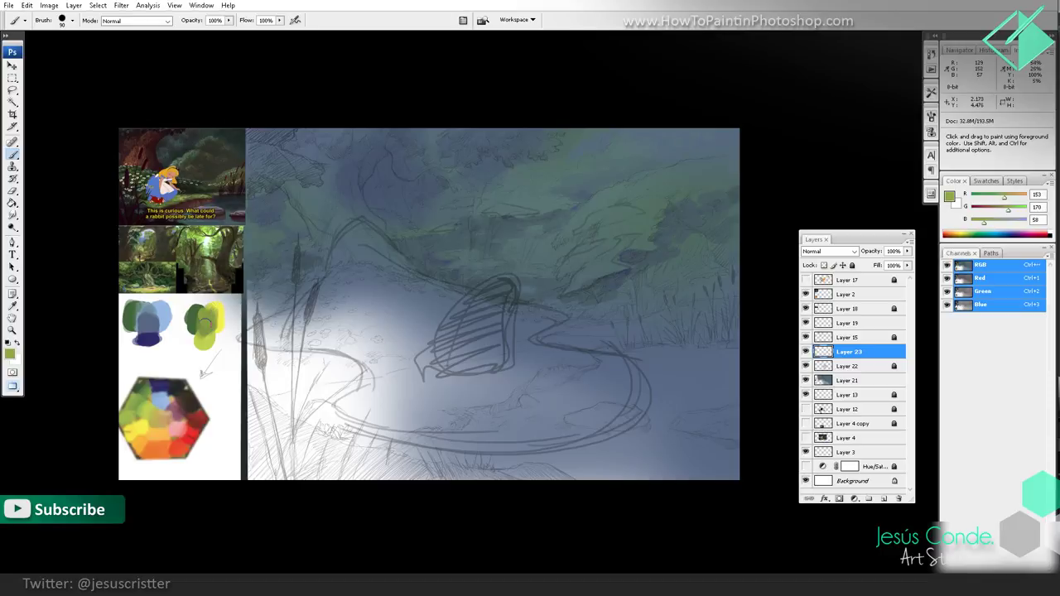
alt+click(219, 309)
drag(212, 313, 209, 329)
alt+click(218, 311)
alt+click(209, 327)
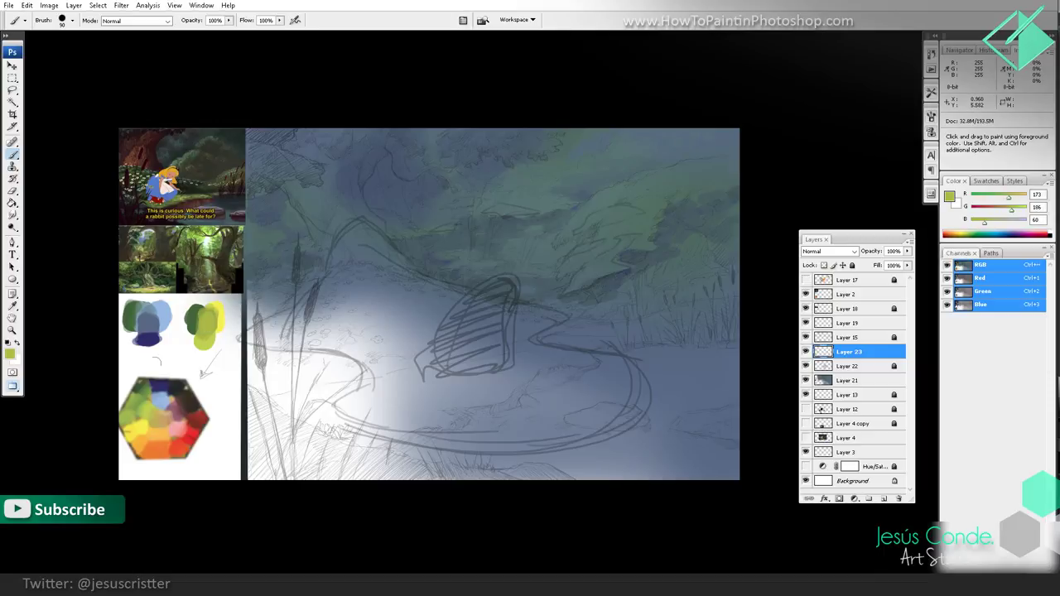
Step: Sample light blue from the colour hexagon and mix it with the yellow-green swatch into a muted grey-green
alt+click(165, 397)
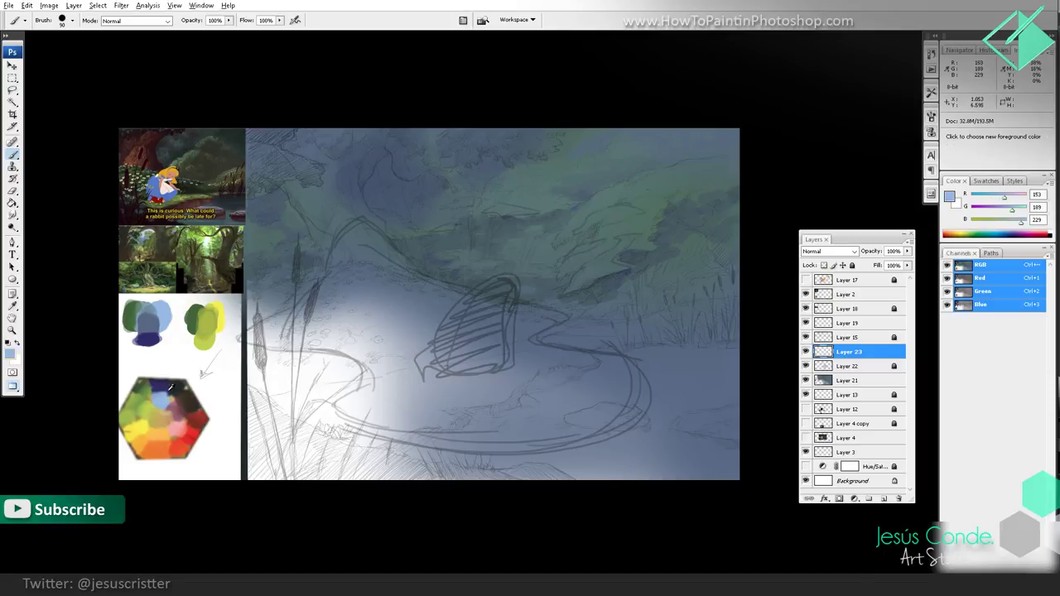
alt+click(213, 322)
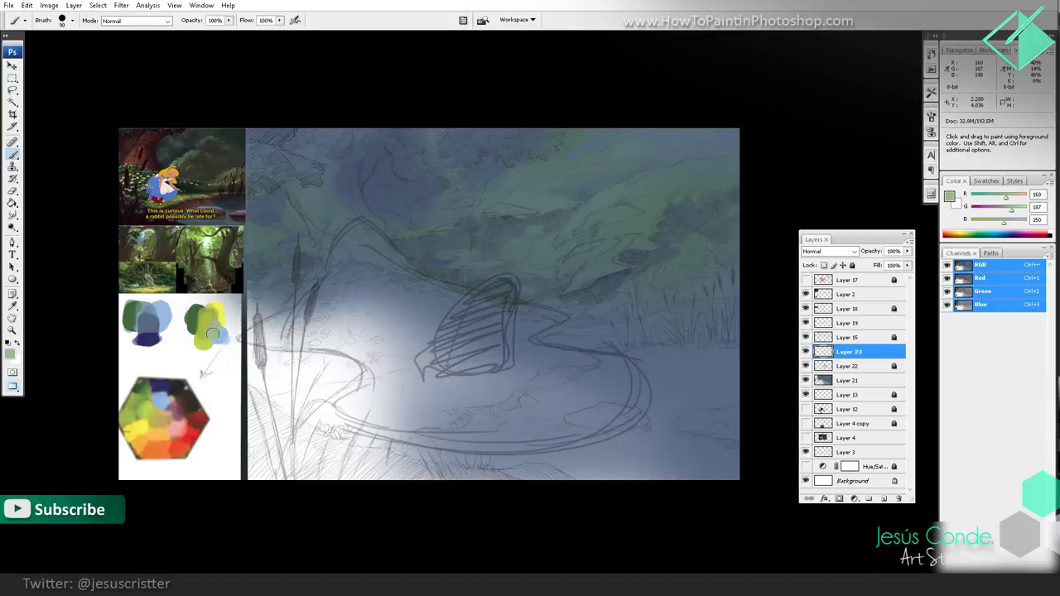
drag(213, 334, 222, 338)
Step: Reduce the brush size to 40 and paint the lowest light patch on the right-hand bush in grey-green and sampled yellow-green
ctrl+click(570, 256)
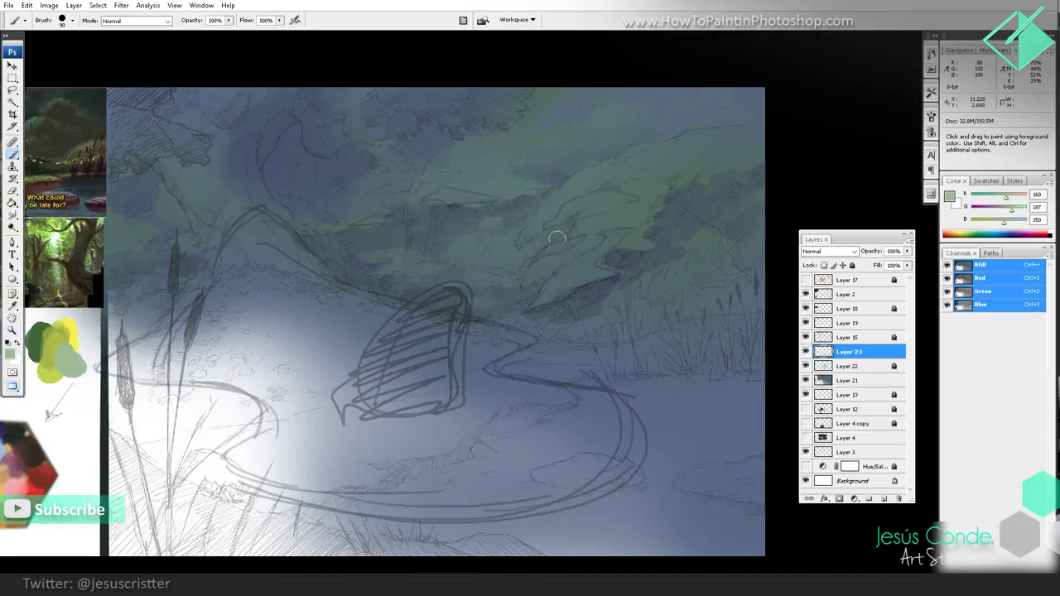
key(bracketleft)
key(bracketleft)
key(bracketleft)
key(bracketleft)
mouse_move(560, 277)
mouse_down()
mouse_move(588, 275)
mouse_move(561, 287)
mouse_move(589, 275)
mouse_move(564, 296)
mouse_move(590, 286)
mouse_up()
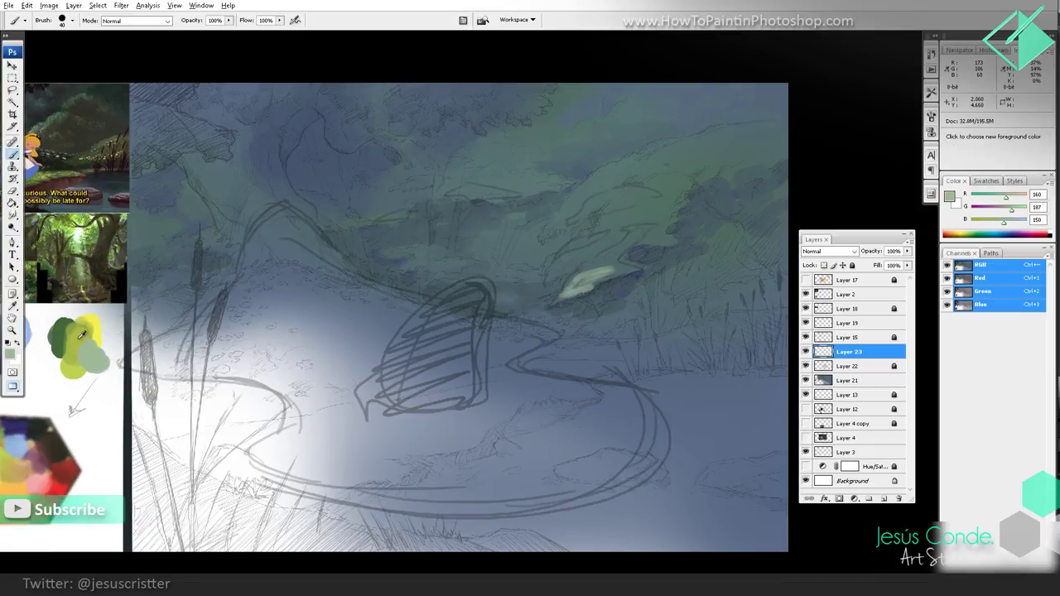
alt+click(82, 336)
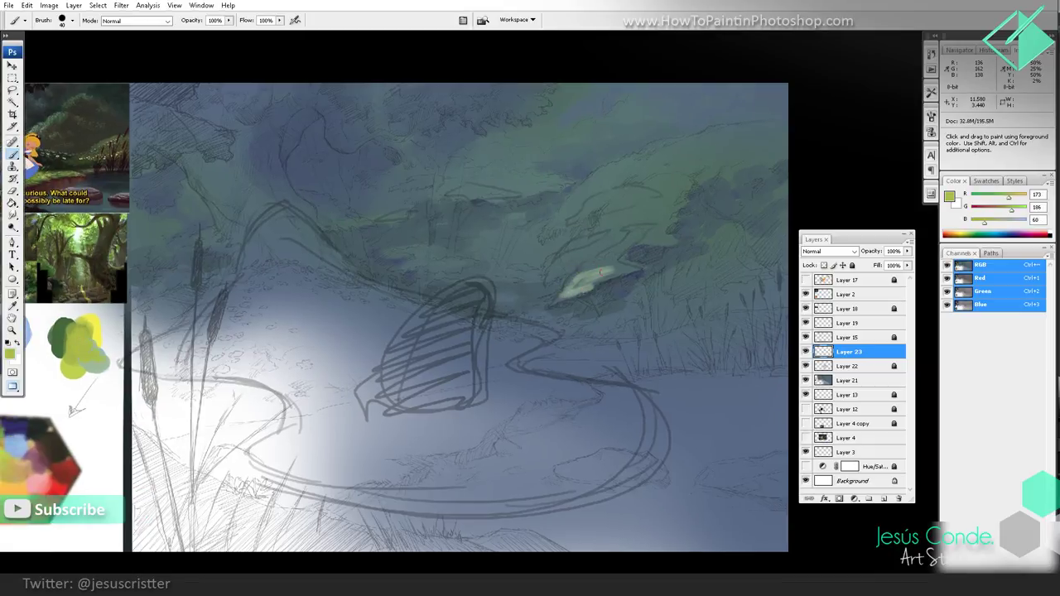
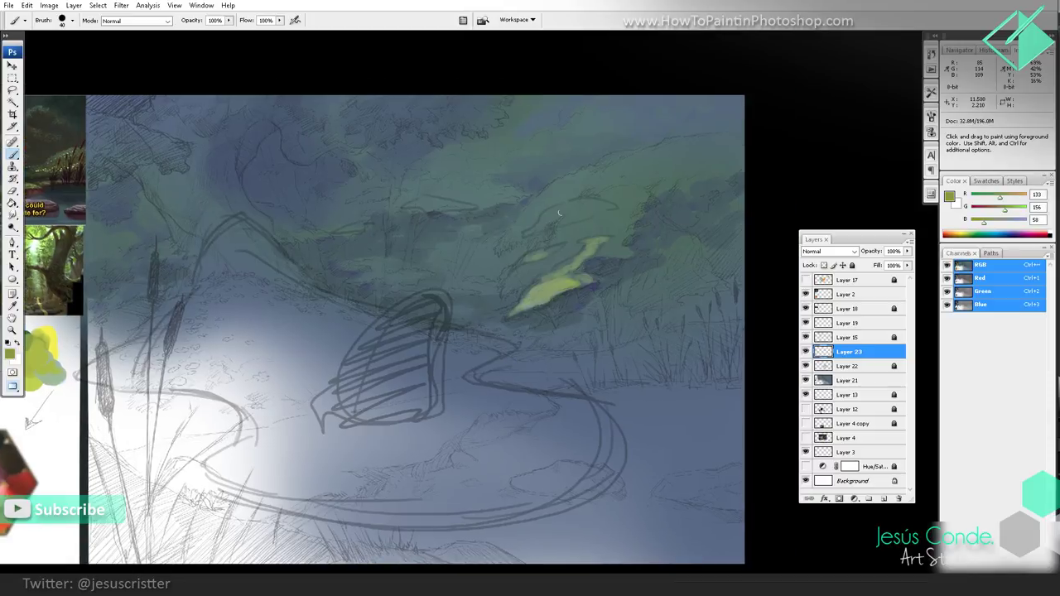
Step: Paint olive and yellow-green highlights in the upper light patches of the right-hand bush and extend the lower ones' edges
mouse_move(560, 213)
mouse_down()
mouse_move(590, 204)
mouse_move(567, 203)
mouse_move(612, 207)
mouse_up()
mouse_move(607, 253)
mouse_down()
mouse_move(571, 268)
mouse_move(582, 284)
mouse_move(562, 274)
mouse_move(518, 301)
mouse_up()
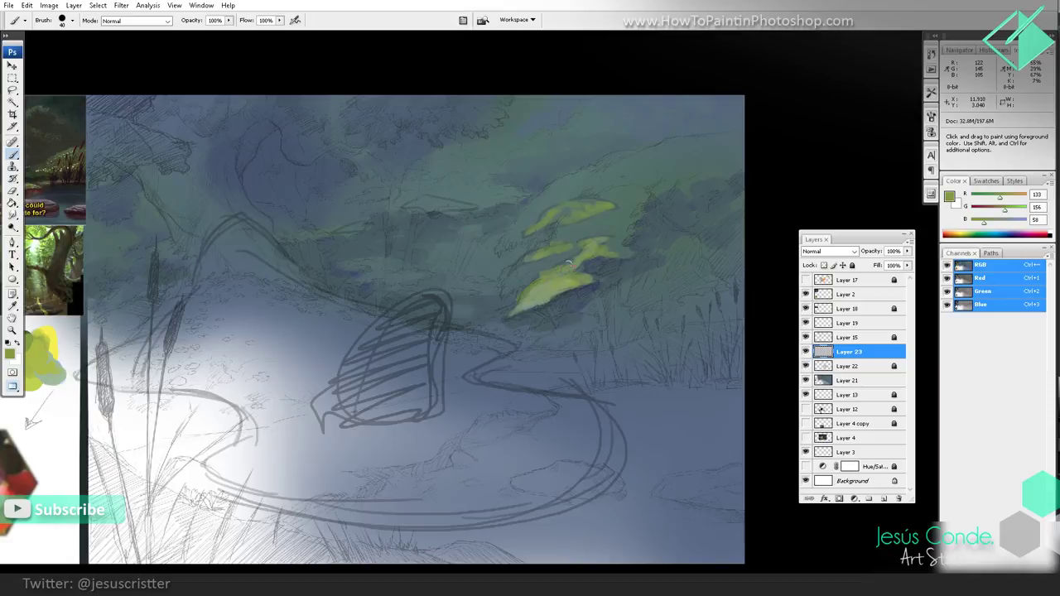
drag(591, 282, 552, 300)
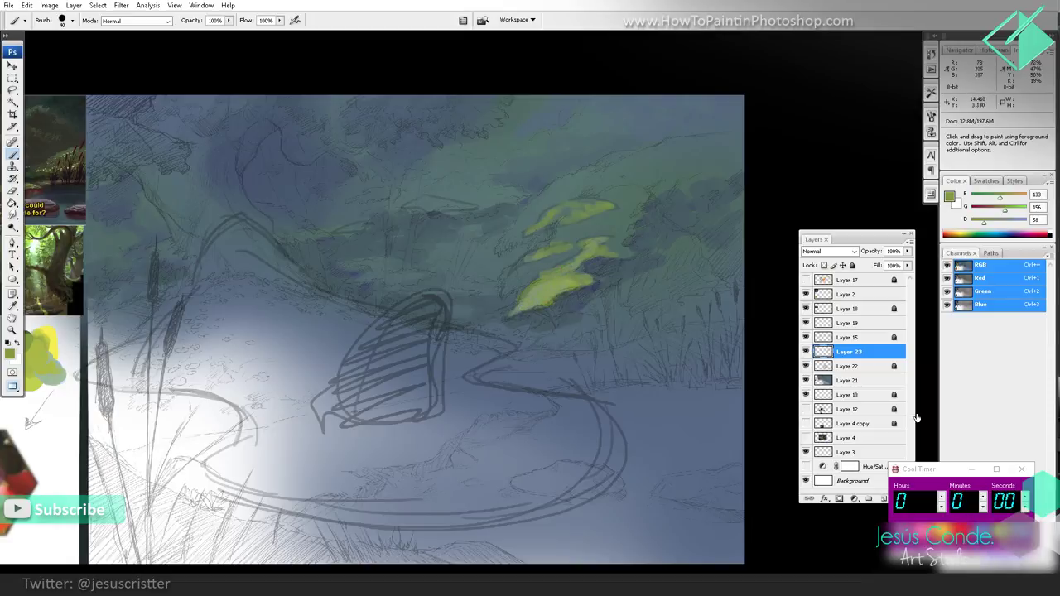
click(972, 469)
drag(510, 315, 533, 256)
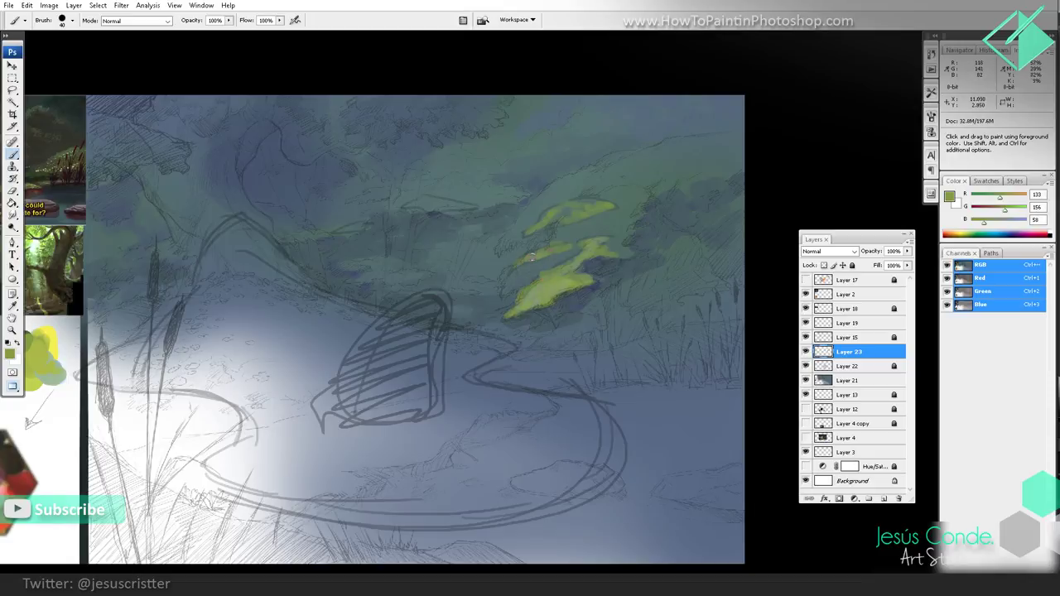
Step: Sample muted greens from the mixed swatches and blend them into the uppermost highlight on the right-hand bush
drag(399, 267, 478, 250)
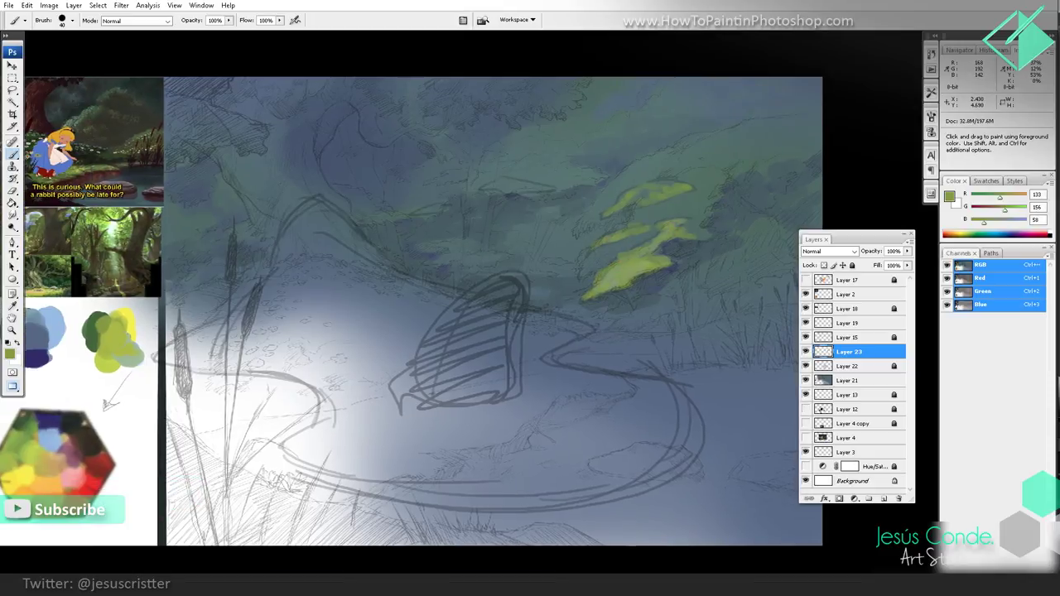
alt+click(119, 353)
mouse_move(640, 199)
mouse_down()
mouse_move(658, 186)
mouse_move(655, 200)
mouse_up()
alt+click(130, 361)
alt+click(659, 191)
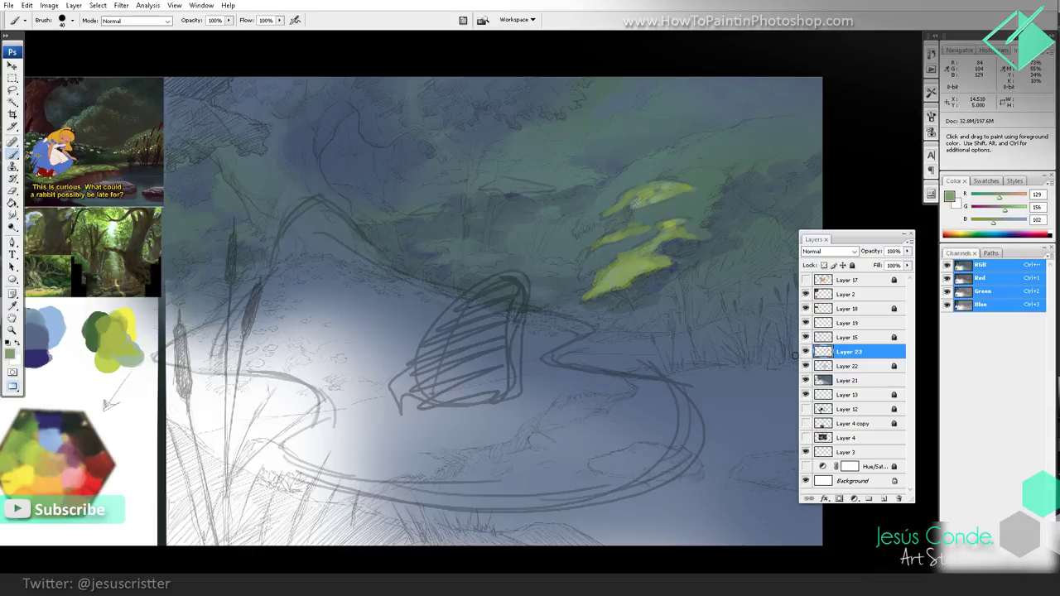
Step: Hide the Layer 22 guide sketch and view the whole painting with its new highlights
click(805, 366)
key(z)
alt+click(576, 261)
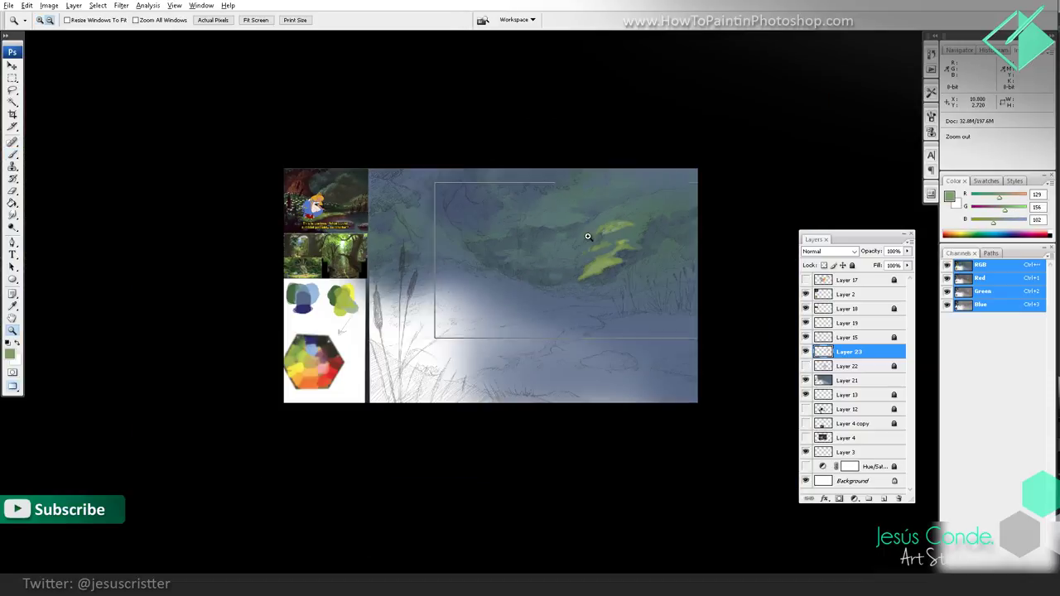
Step: Sample a muted olive green from the right-hand bush and show the Layer 22 guide sketch again
click(592, 260)
drag(629, 251, 609, 256)
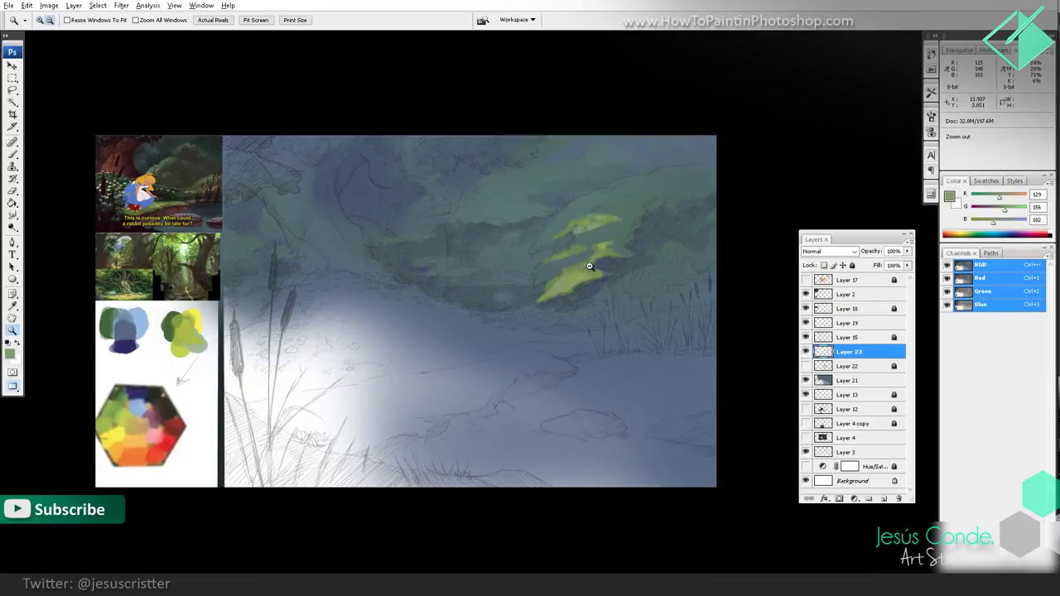
alt+click(608, 257)
click(597, 255)
click(597, 255)
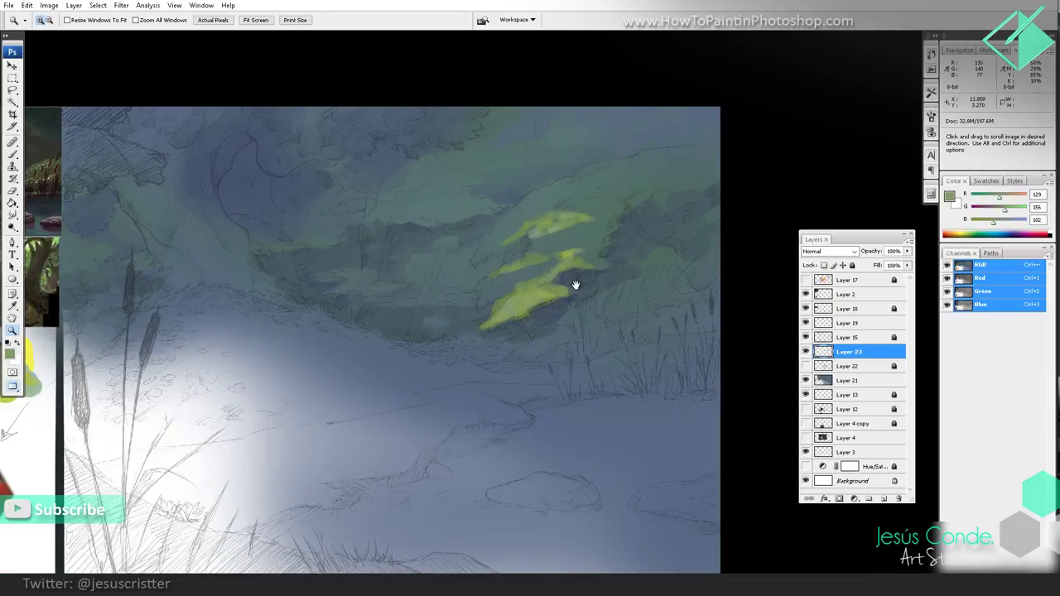
key(b)
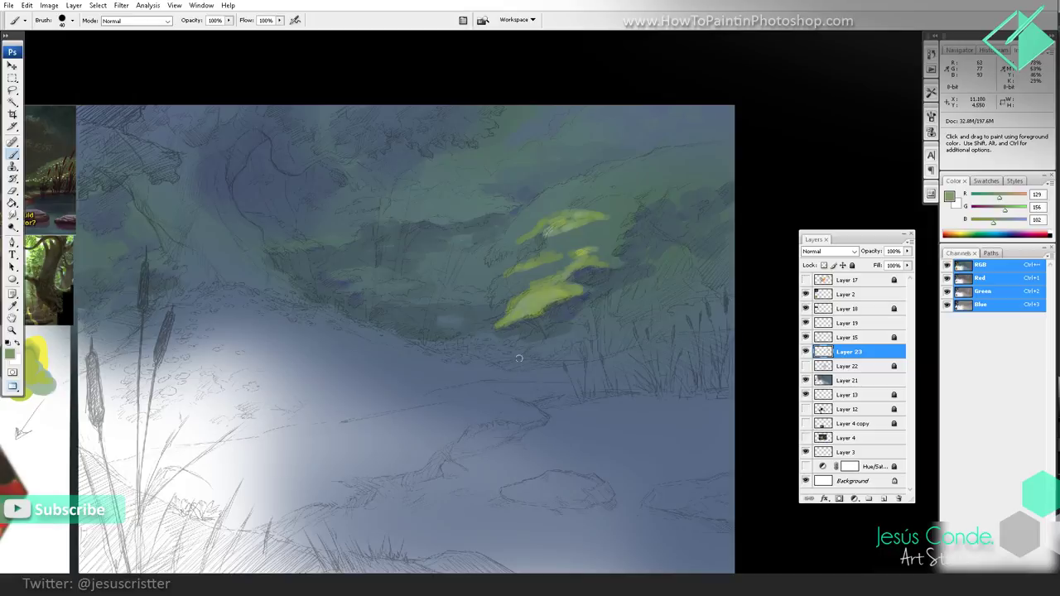
drag(526, 332, 565, 344)
alt+click(583, 306)
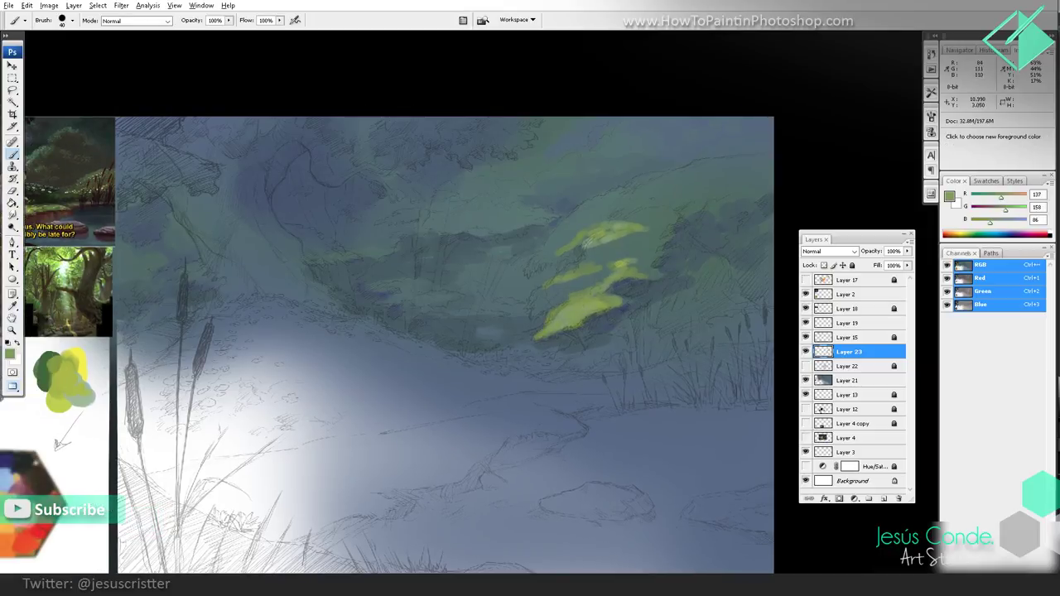
click(805, 365)
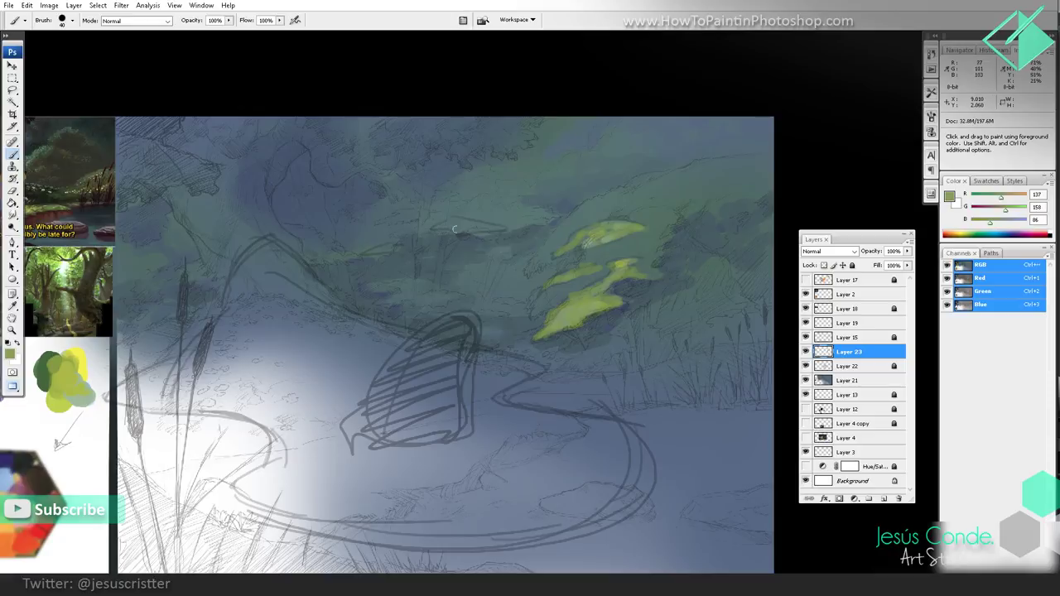
Step: Paint pale grey-green highlights on the distant central foliage and a small patch to its left, and hide the Layer 22 guide sketch
alt+click(608, 240)
drag(451, 224, 505, 228)
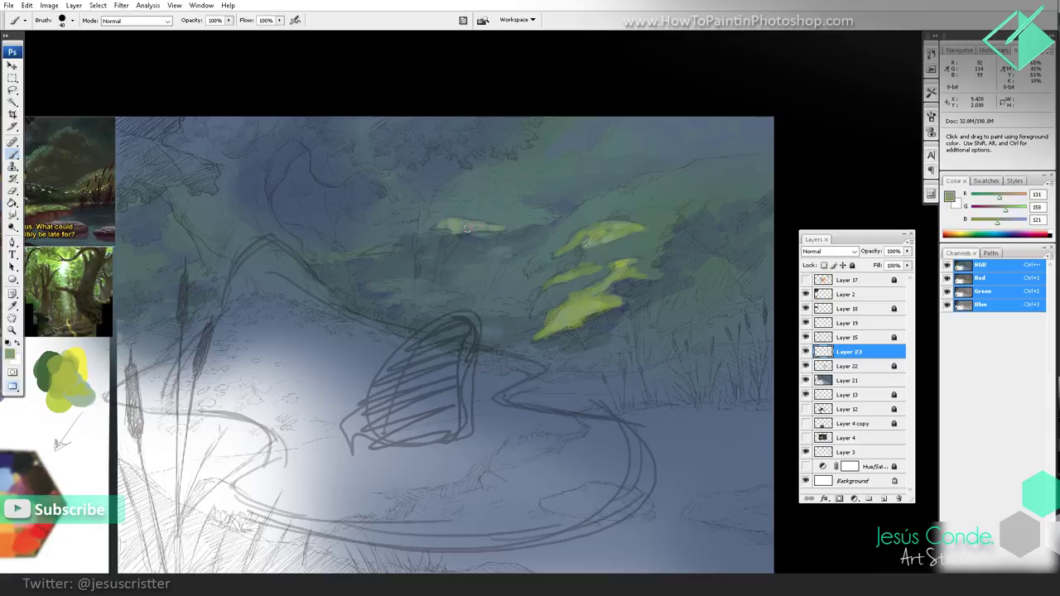
drag(385, 246, 369, 251)
key(space)
drag(606, 260, 632, 264)
key(alt)
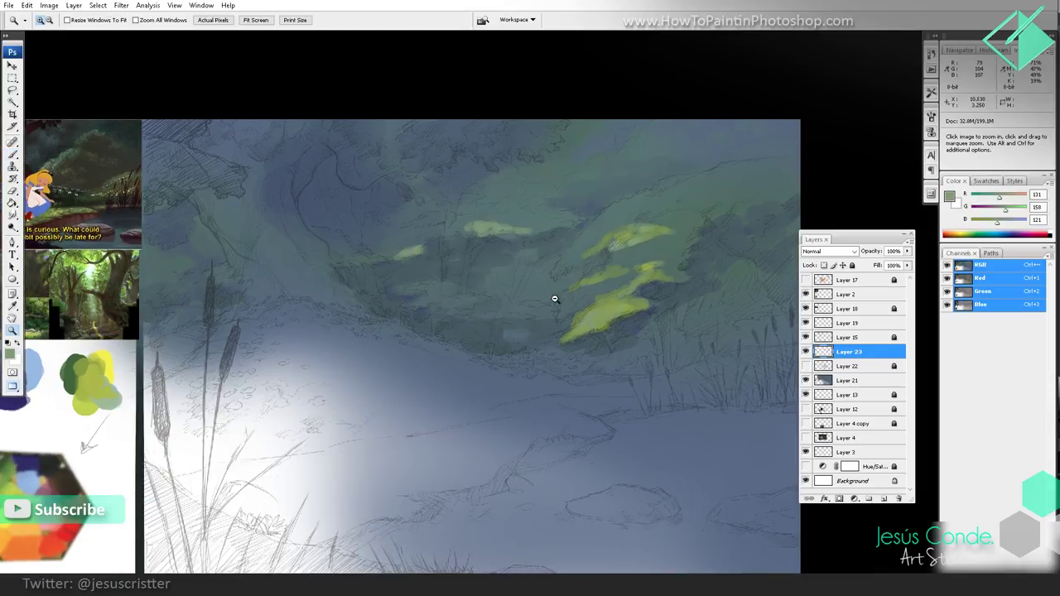
Step: Reduce the brush size to 30 and paint muted green light patches low in the distant foliage, sampling greens from the nearby highlights
click(553, 297)
alt+click(552, 297)
click(537, 279)
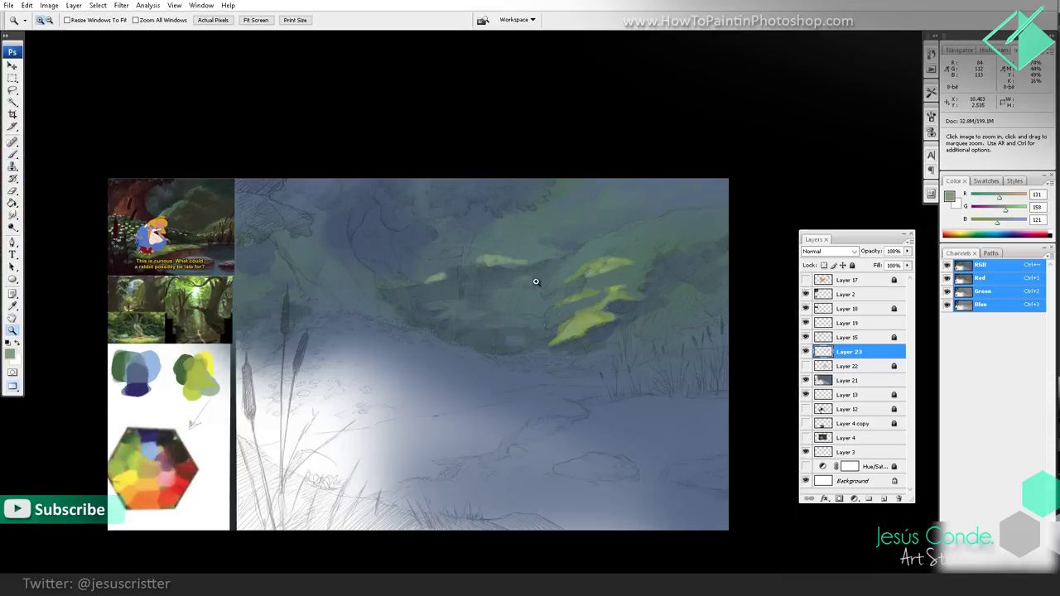
click(508, 281)
key(b)
alt+click(504, 250)
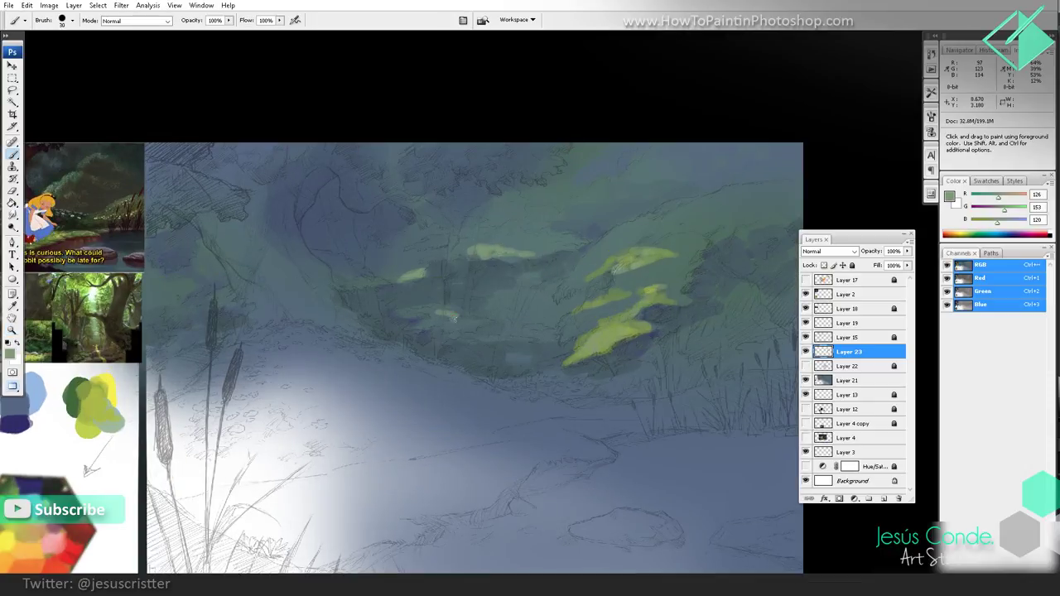
key(alt)
drag(454, 323, 444, 312)
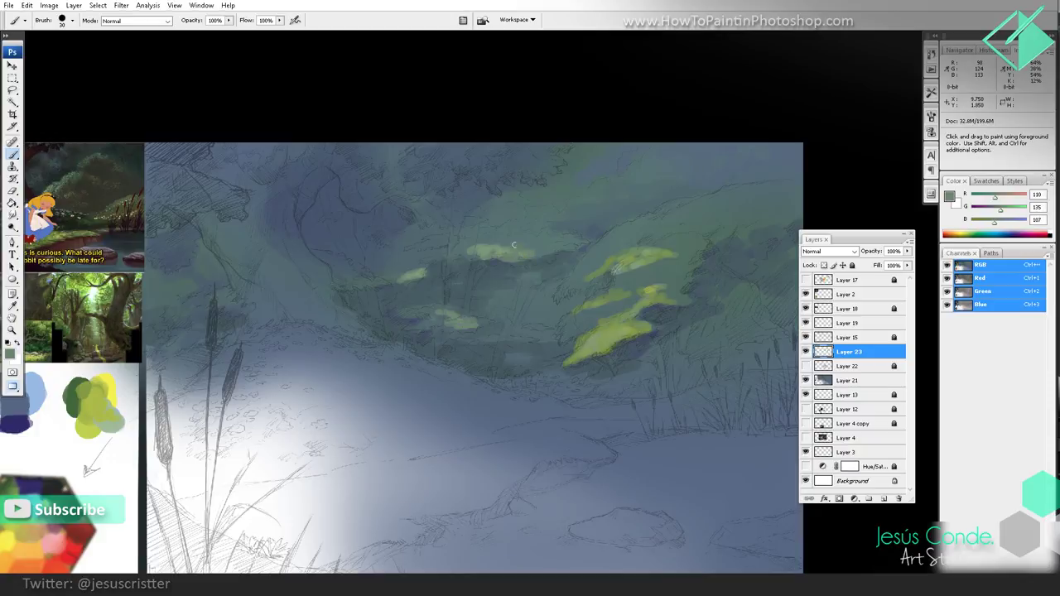
alt+click(543, 237)
Step: Smudge the right end of the right-hand bush's uppermost highlight up and outward with the Smudge tool
key(z)
click(660, 251)
key(r)
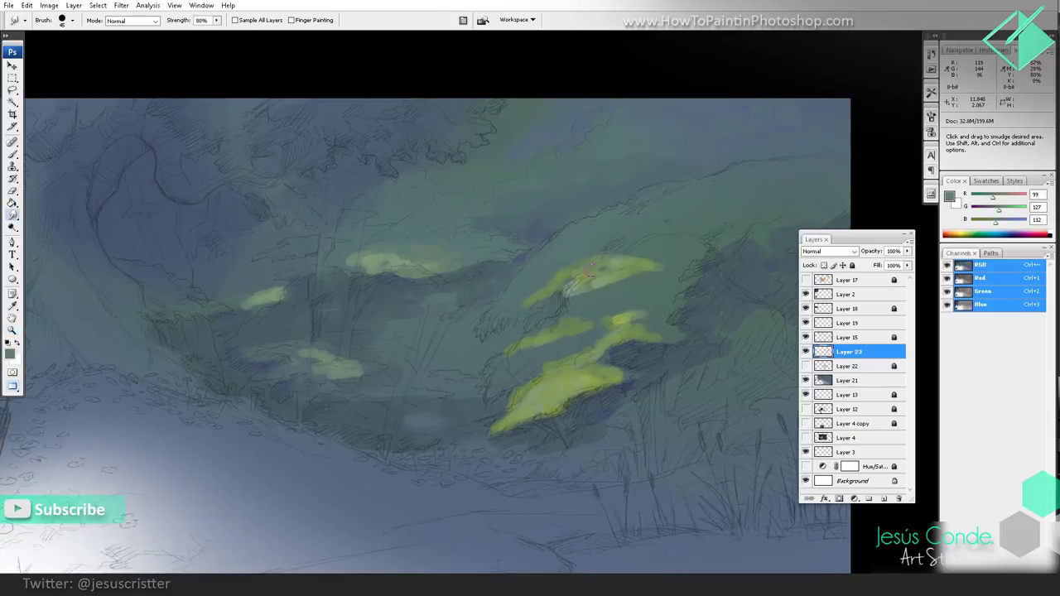
drag(592, 265, 652, 249)
click(14, 216)
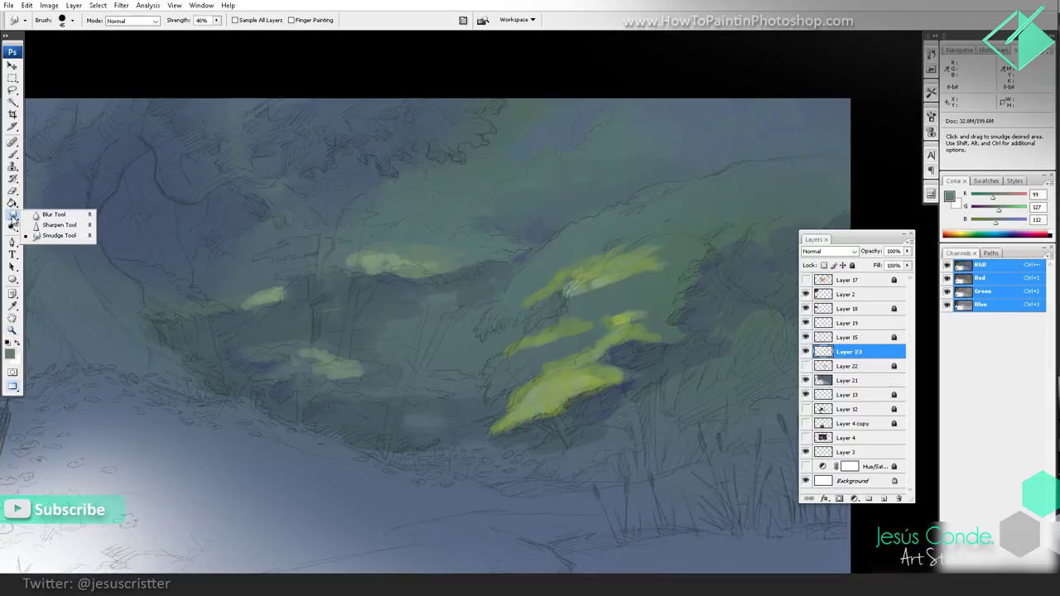
click(58, 236)
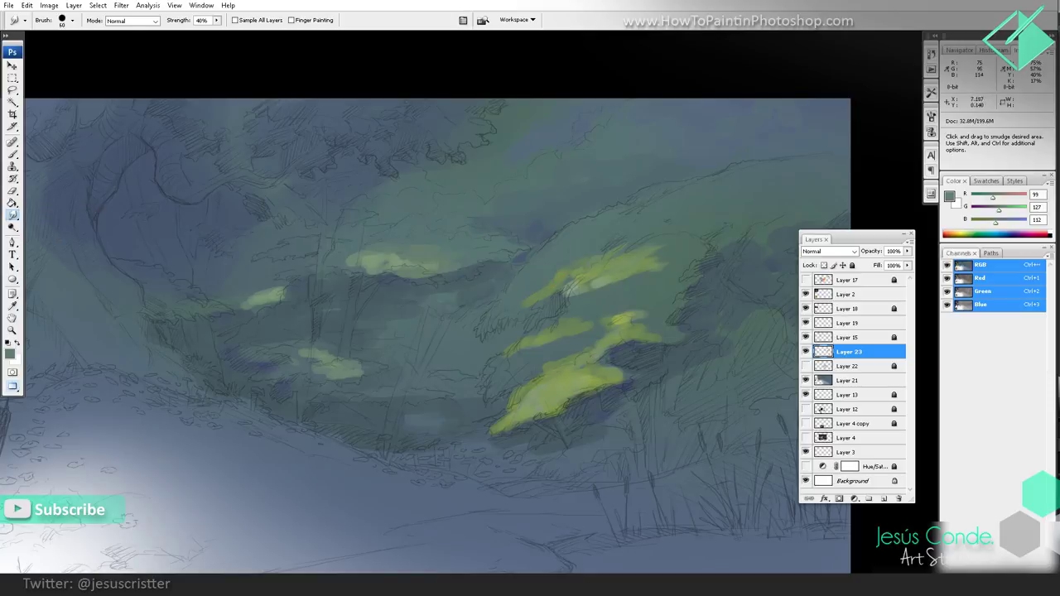
Step: Give the Smudge tool the soft round 300 px brush tip and reduce its size to 90 px
click(73, 22)
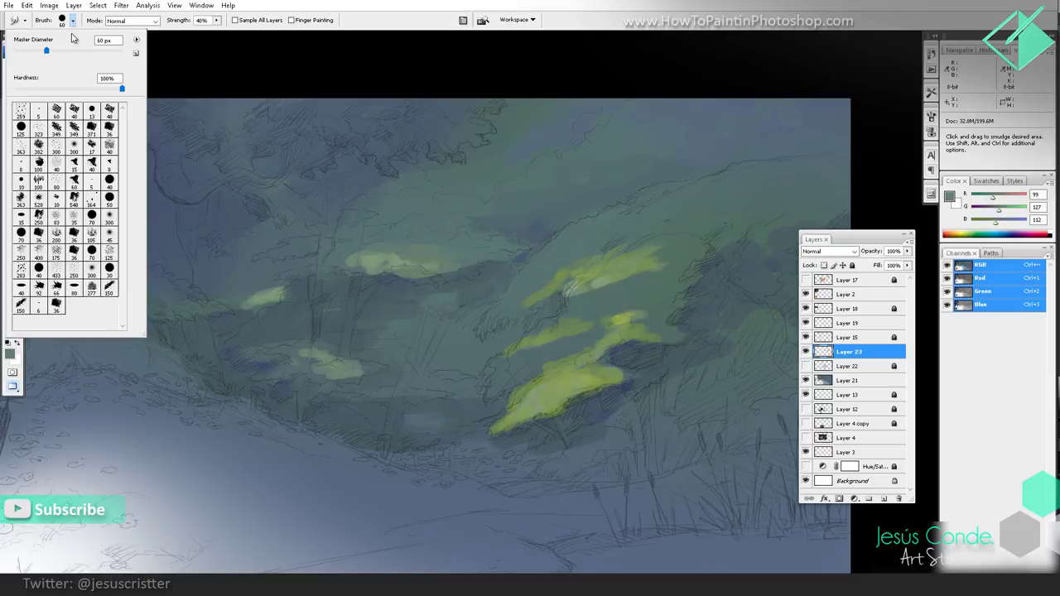
click(93, 273)
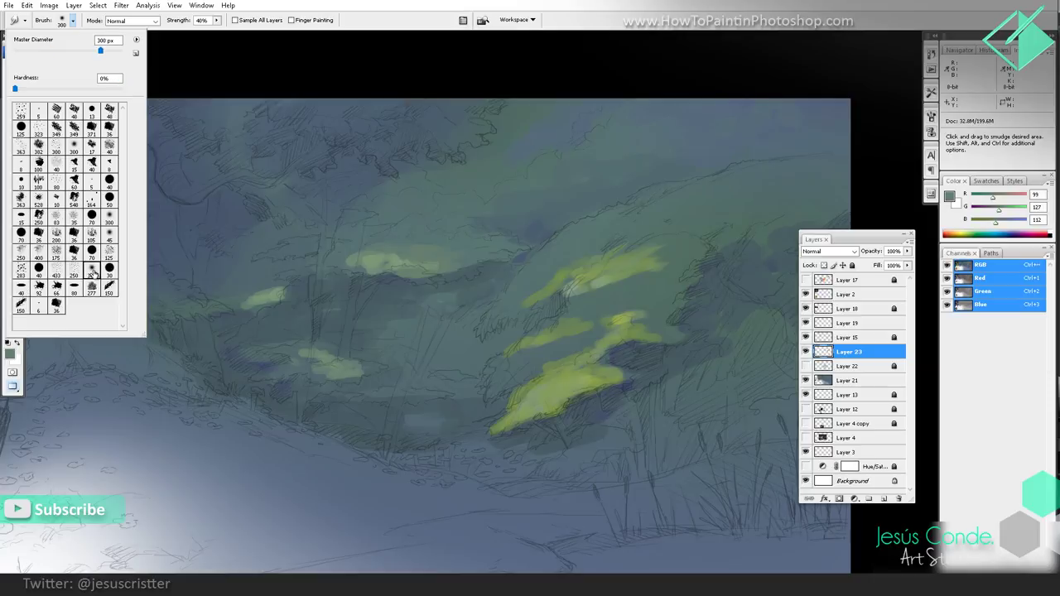
click(604, 17)
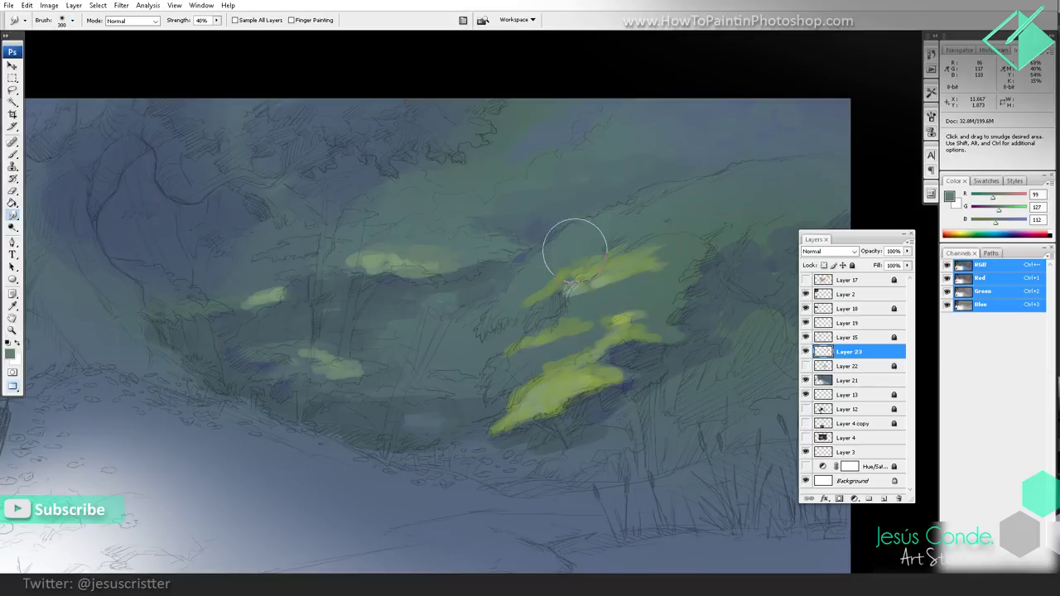
key(bracketleft)
key(bracketleft)
key(bracketleft)
key(bracketleft)
key(bracketleft)
key(bracketleft)
key(bracketleft)
Step: Set the Smudge strength to 80% and soften the uppermost bush highlight along its length and at both ends
mouse_move(569, 283)
mouse_down()
mouse_move(593, 294)
mouse_move(644, 272)
mouse_move(625, 248)
mouse_move(600, 258)
mouse_move(596, 244)
mouse_move(562, 264)
mouse_move(592, 240)
mouse_move(661, 242)
mouse_move(636, 255)
mouse_move(681, 243)
mouse_up()
key(8)
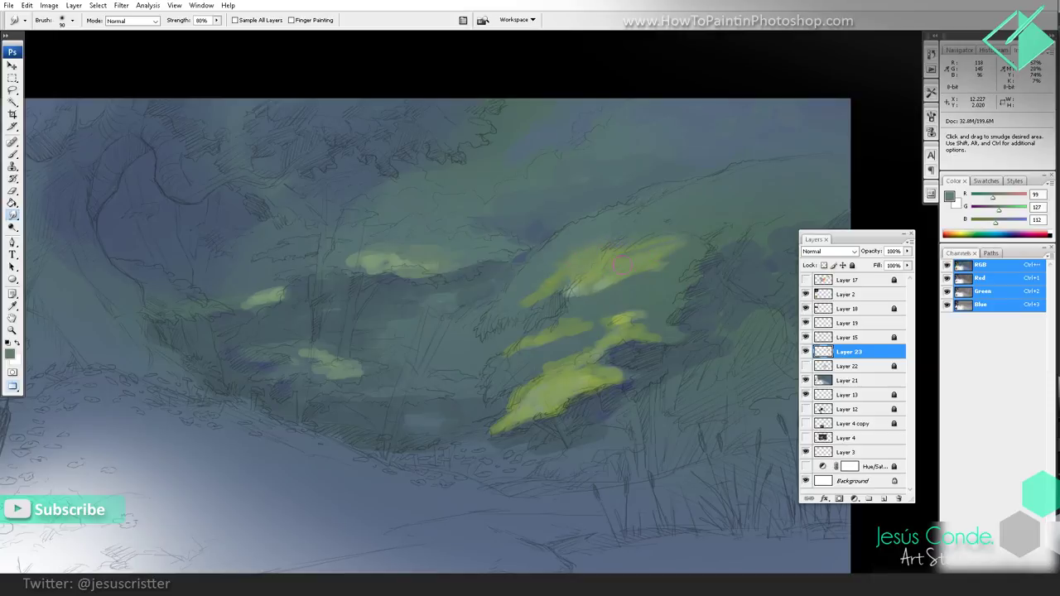
drag(584, 280, 509, 306)
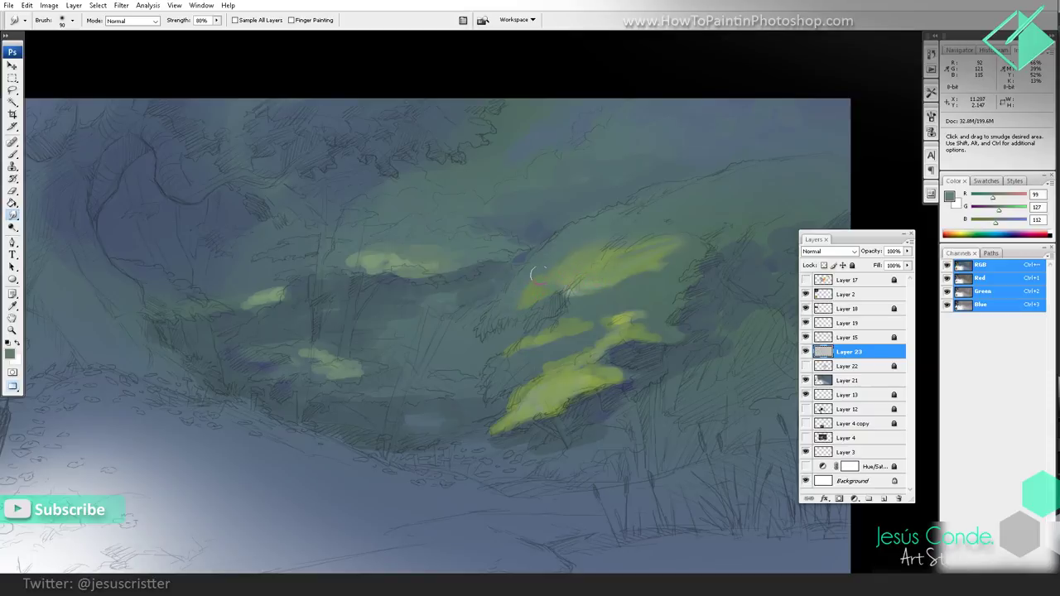
drag(633, 238, 670, 237)
Step: Sample olive green from the uppermost bush highlight and brush it along the highlight's upper-left edge
key(b)
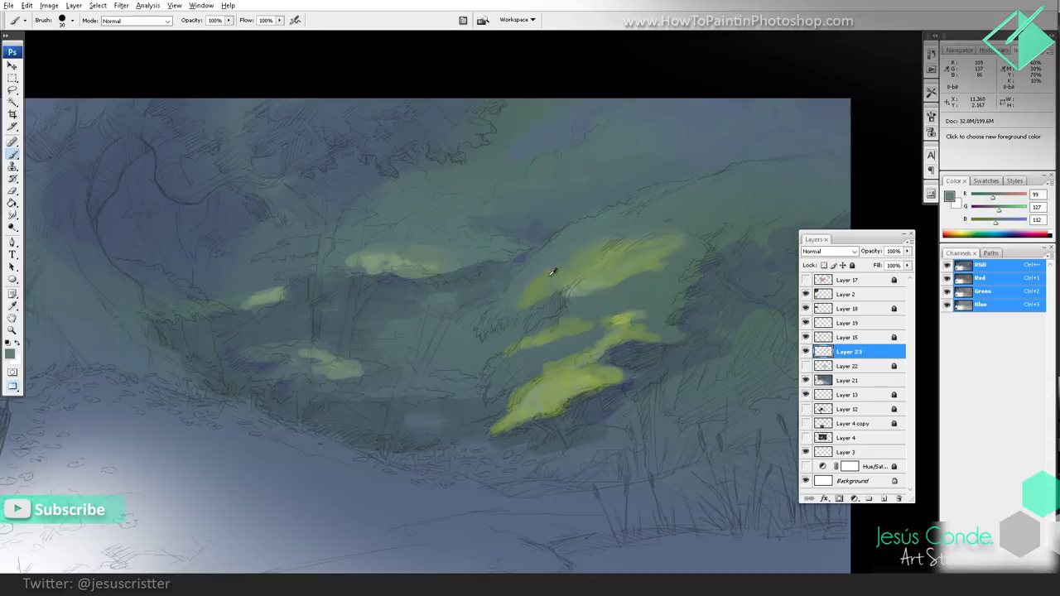
alt+click(552, 273)
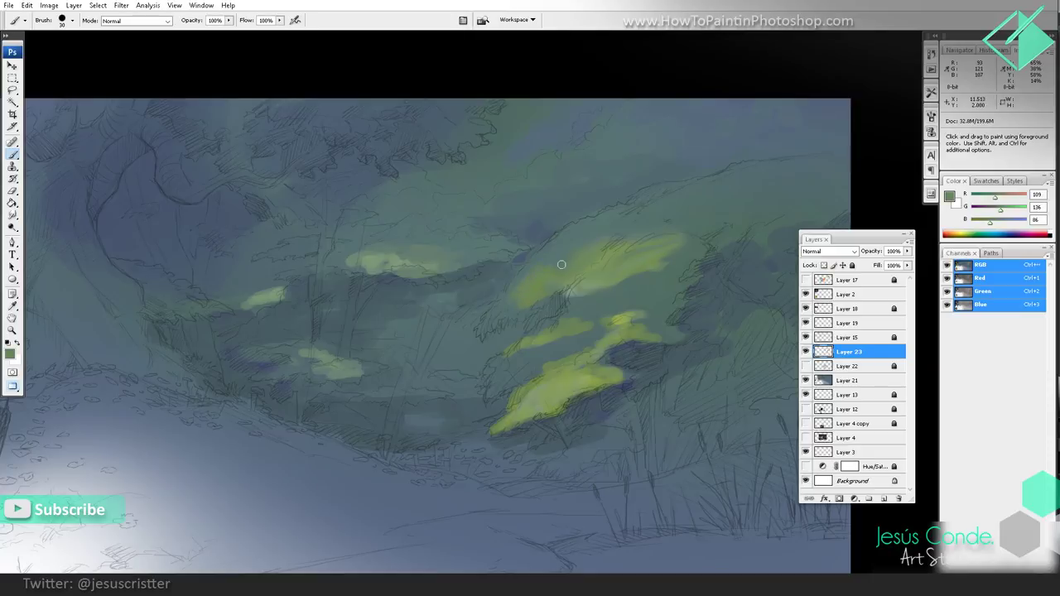
drag(605, 239, 637, 233)
drag(290, 189, 294, 116)
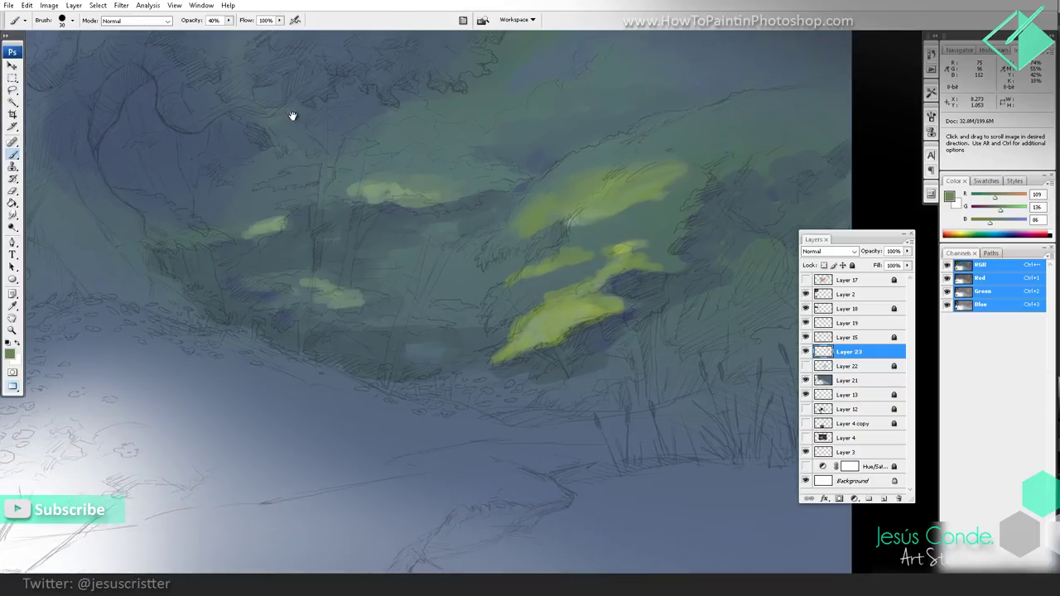
mouse_move(288, 155)
mouse_down()
mouse_move(219, 50)
mouse_move(226, 56)
mouse_up()
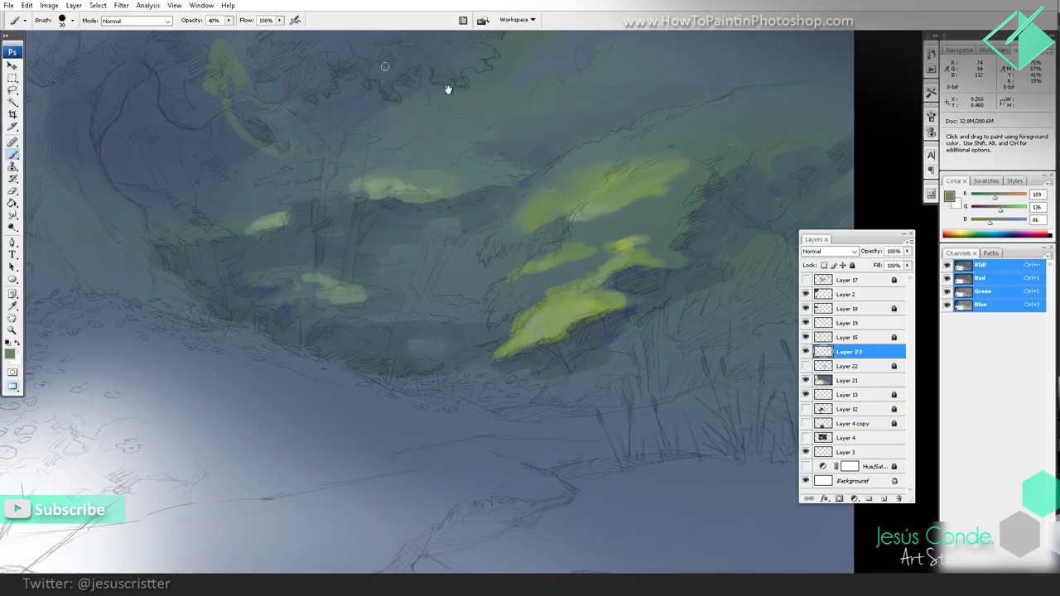
drag(448, 88, 402, 159)
key(ctrl+z)
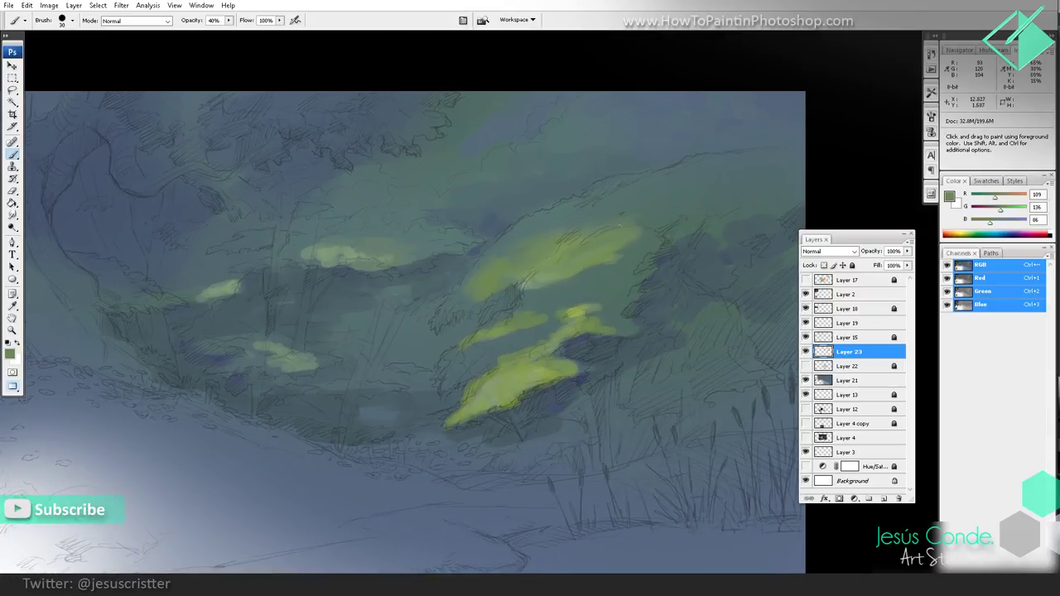
Step: Sample yellow-green, olive and dark green from the right-hand bush and blend them around the middle highlight at 40% brush opacity
alt+click(597, 256)
alt+click(581, 315)
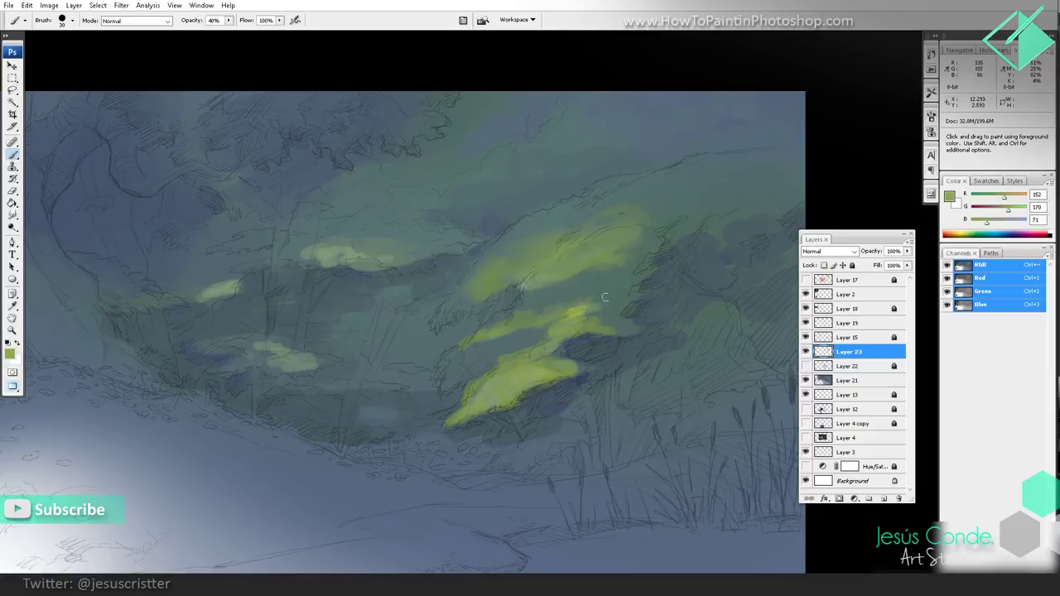
alt+click(615, 300)
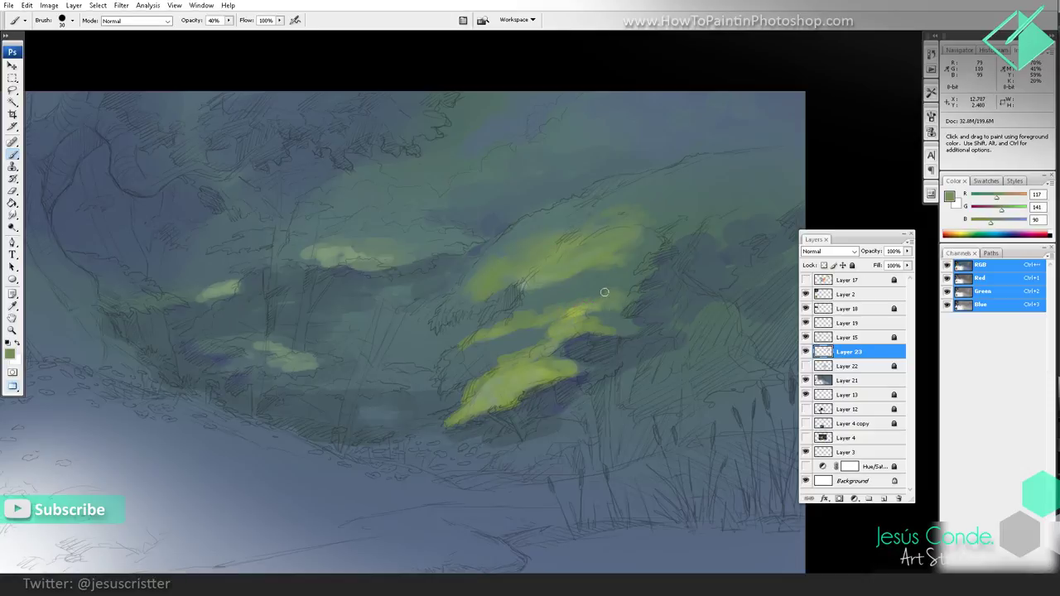
alt+click(576, 313)
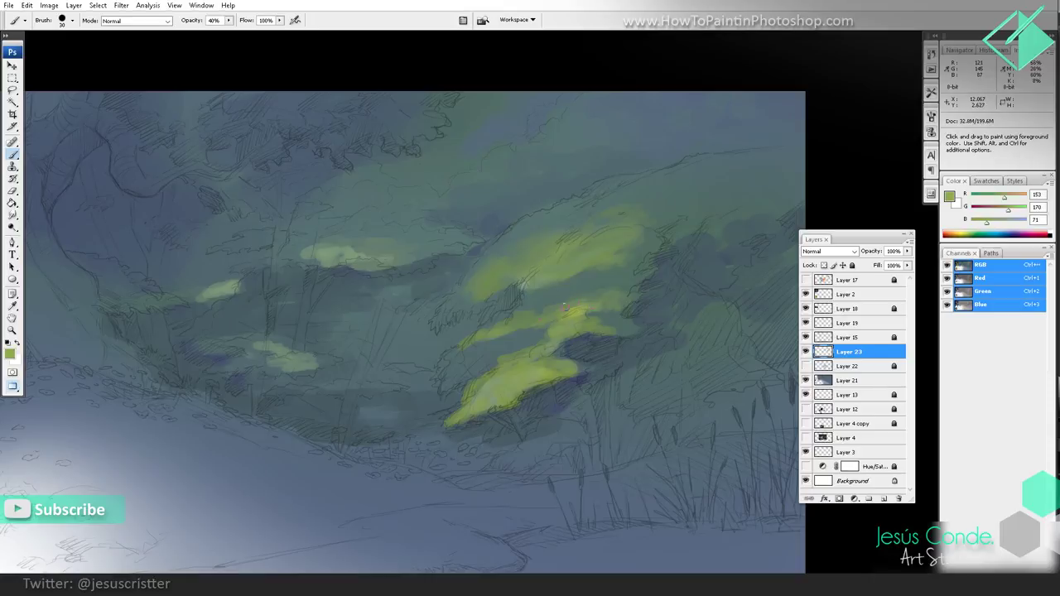
alt+click(579, 296)
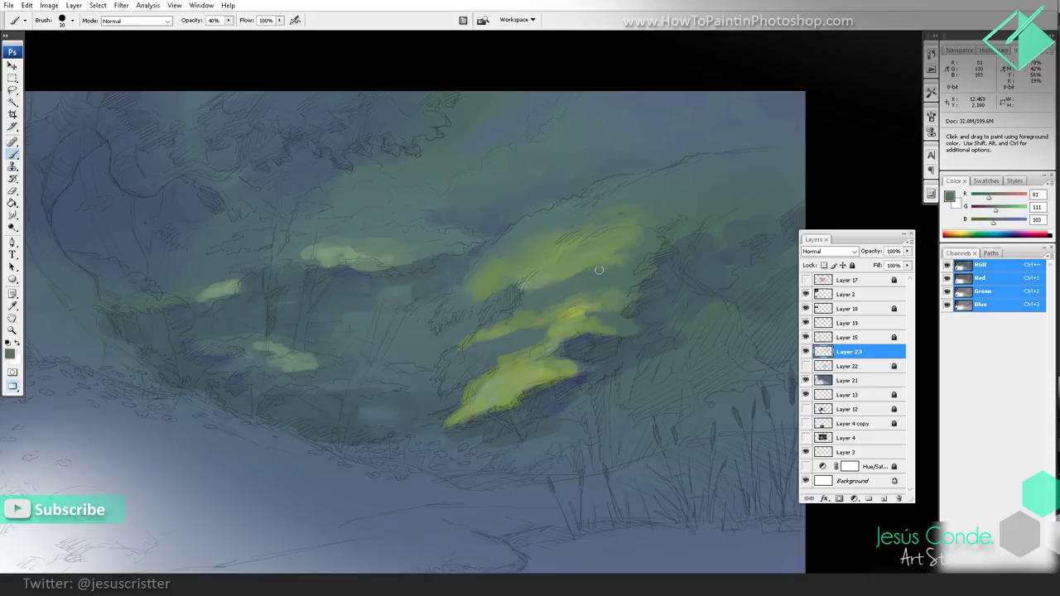
alt+click(529, 320)
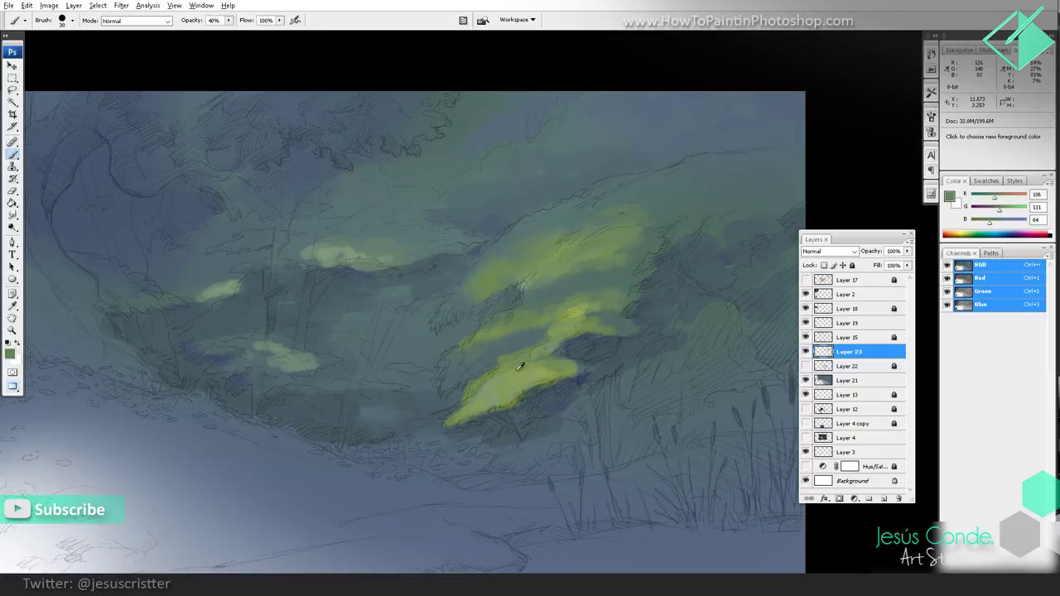
Step: Extend the right tips of the middle and lower bush highlights in sampled yellow-green and soften their left edges with olive
alt+click(583, 311)
alt+click(581, 312)
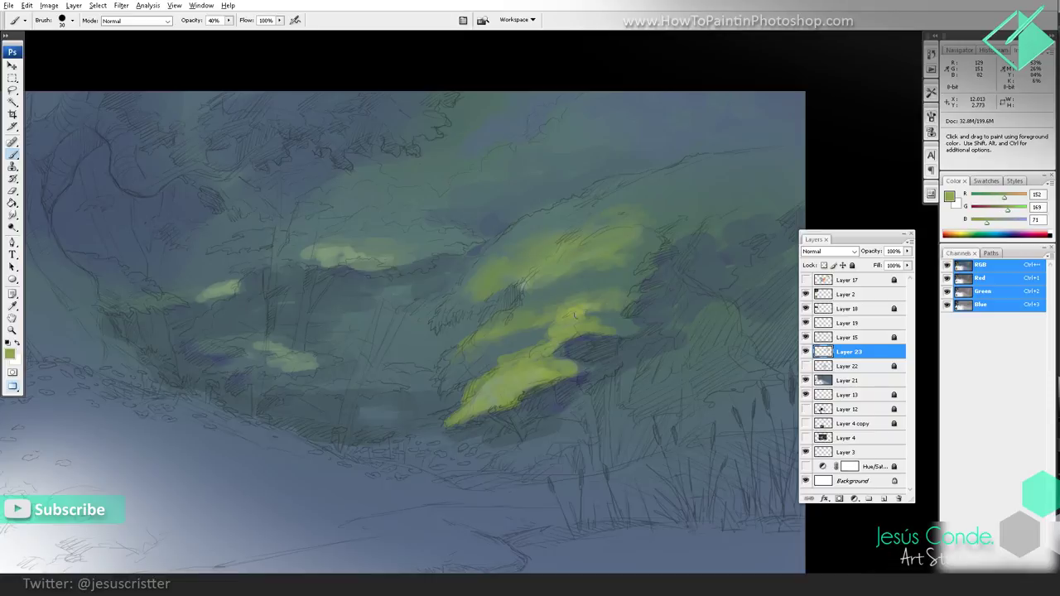
mouse_move(637, 320)
mouse_down()
mouse_move(589, 323)
mouse_move(647, 329)
mouse_up()
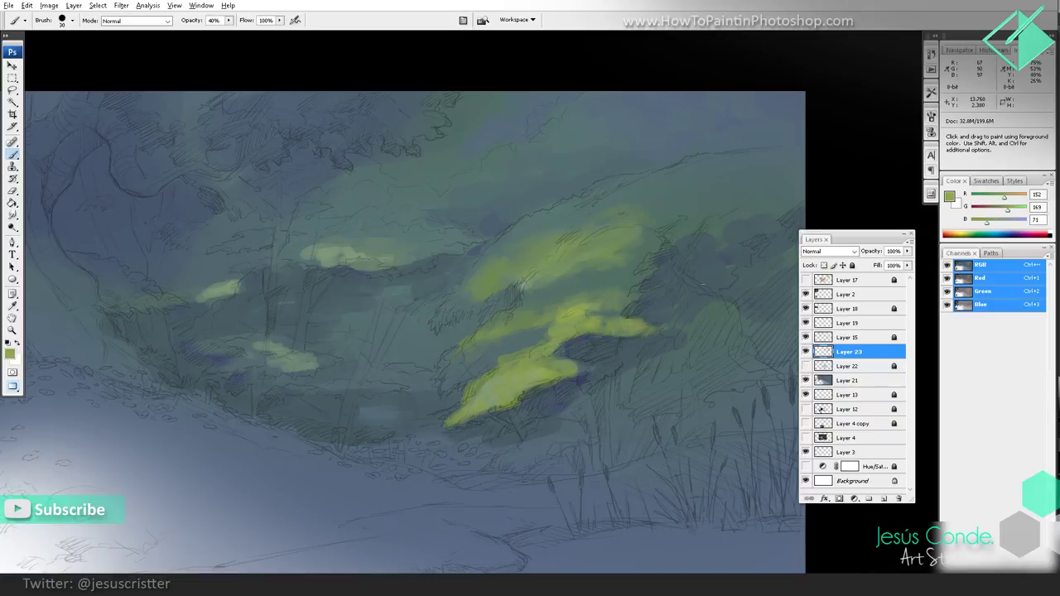
mouse_move(550, 342)
mouse_down()
mouse_move(573, 364)
mouse_move(556, 353)
mouse_move(478, 370)
mouse_up()
alt+click(511, 355)
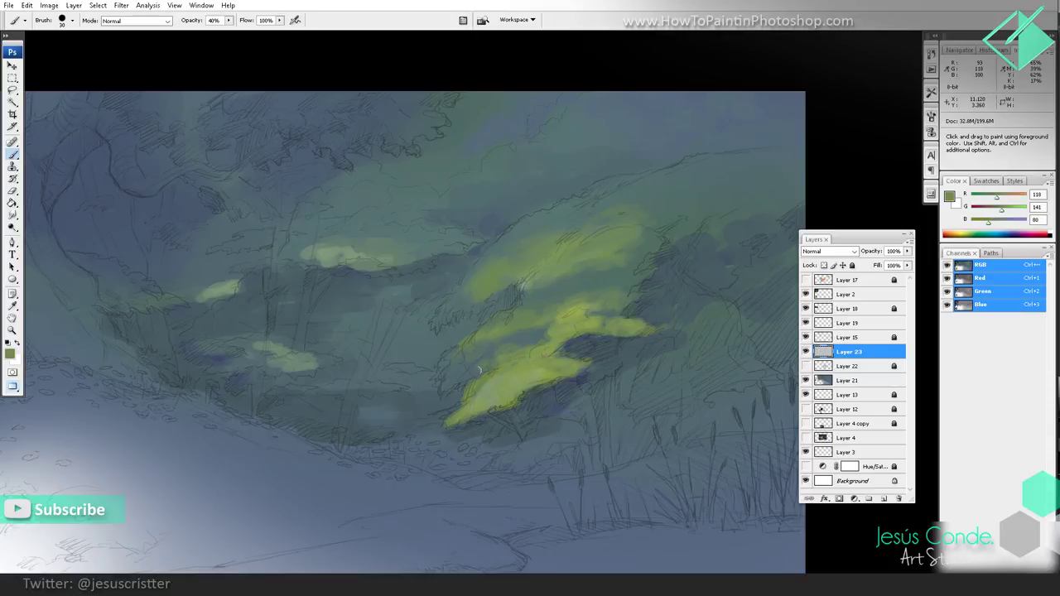
drag(523, 333, 539, 313)
alt+click(590, 294)
alt+click(589, 283)
Step: Sample the dark purple from the blue swatch mix, enlarge the brush and paint a dab beside that swatch at 100% opacity
ctrl+click(601, 285)
drag(600, 274, 567, 269)
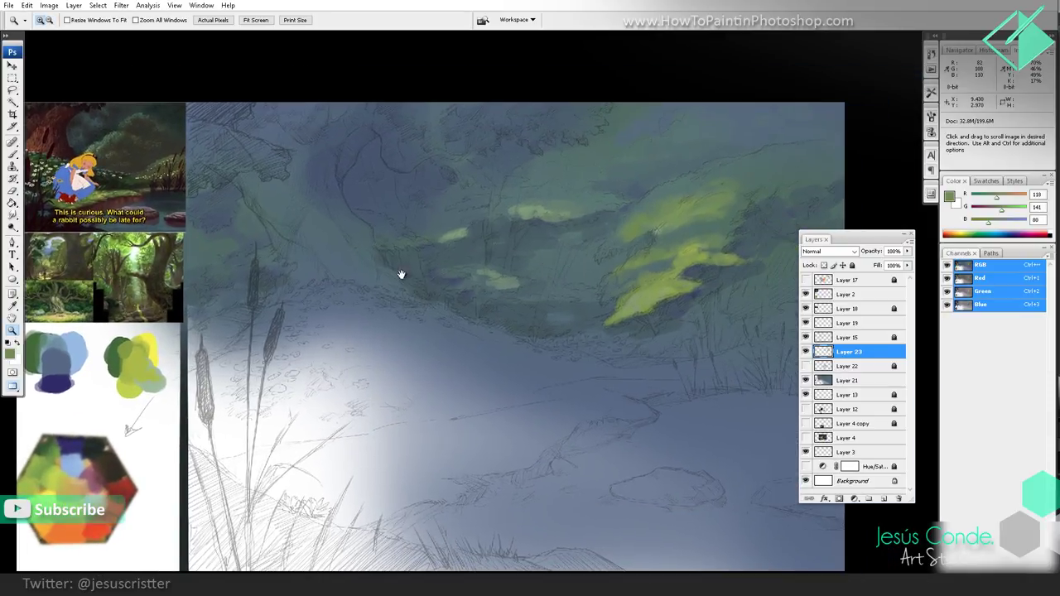
mouse_move(208, 295)
mouse_down()
mouse_move(260, 276)
mouse_move(227, 293)
mouse_up()
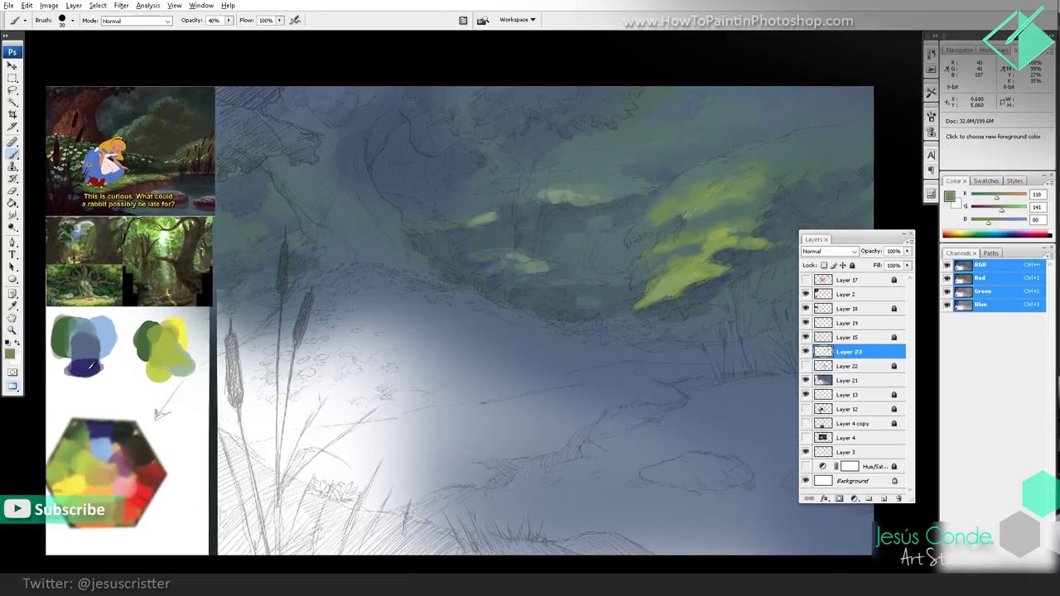
alt+click(83, 369)
key(bracketright)
key(bracketright)
key(bracketright)
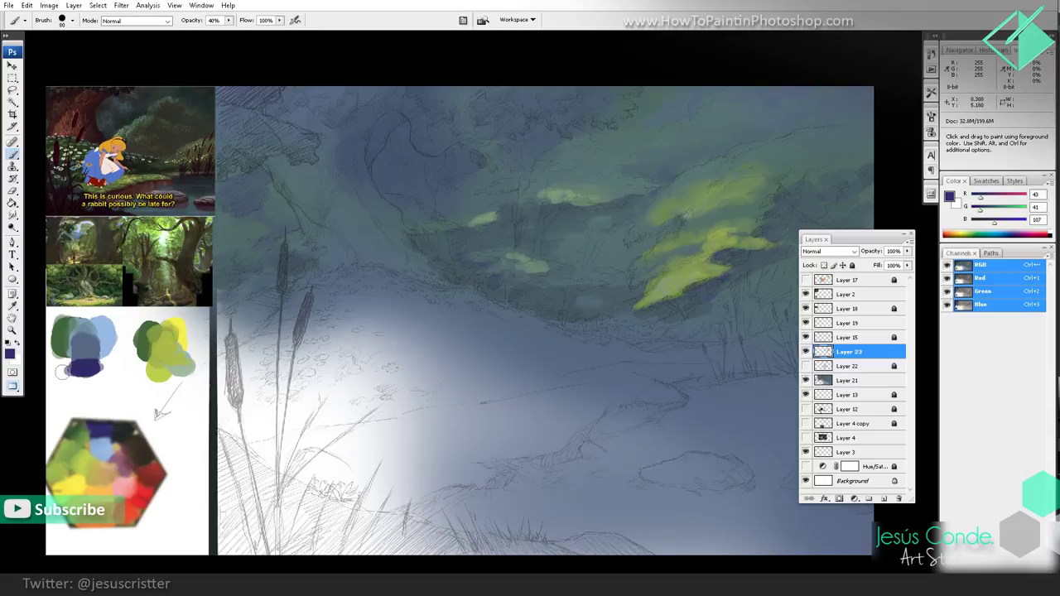
drag(61, 373, 86, 361)
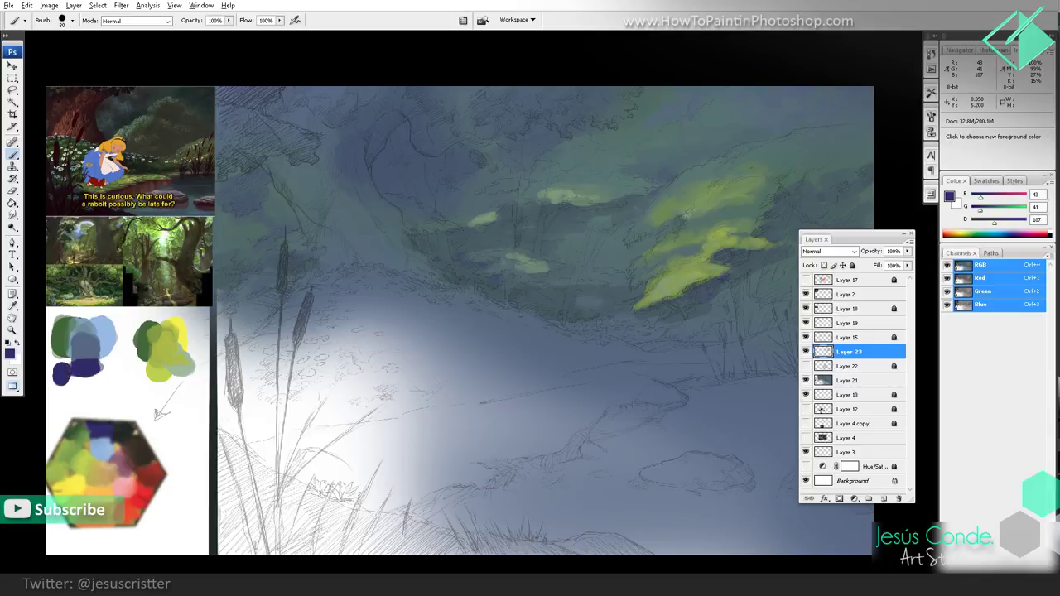
Step: Sample dark green from the blue-green swatch mix and paint over the dark purple dab beside it
alt+click(64, 343)
alt+click(61, 373)
drag(59, 379, 63, 371)
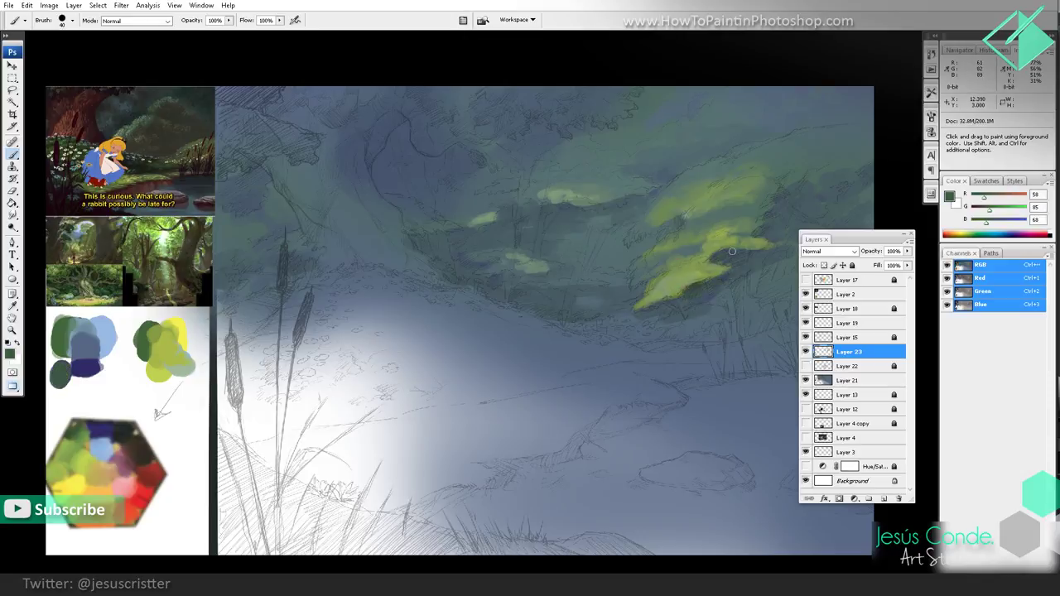
Step: Enlarge the brush and fill the shadow area below and right of the right-hand bush highlights with dark green
drag(745, 248, 625, 264)
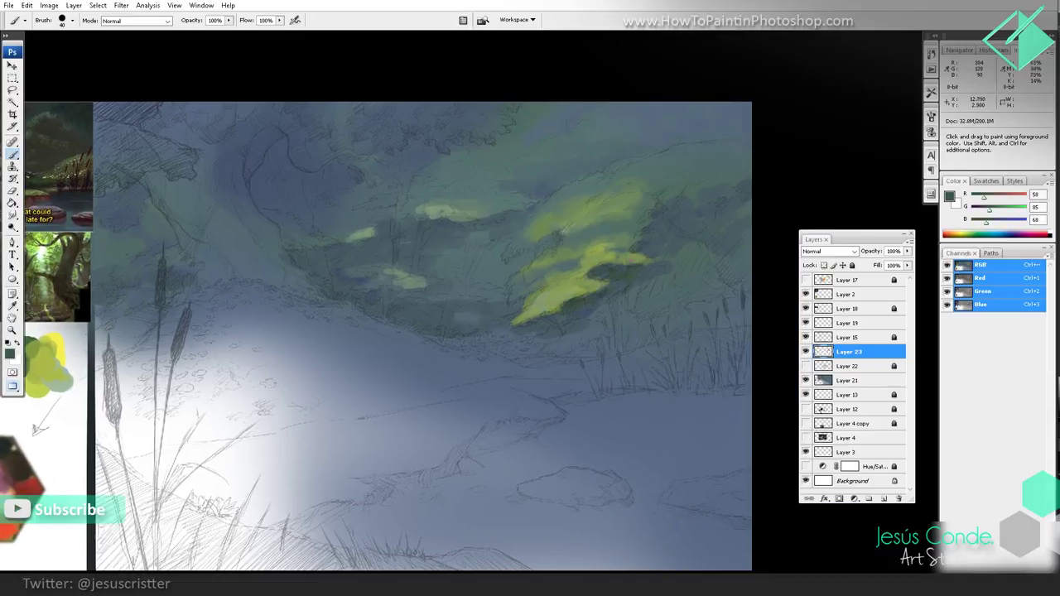
key(bracketright)
key(bracketright)
key(bracketright)
key(bracketright)
mouse_move(542, 340)
mouse_down()
mouse_move(600, 317)
mouse_move(616, 347)
mouse_move(537, 330)
mouse_move(520, 349)
mouse_move(592, 311)
mouse_move(628, 340)
mouse_move(670, 275)
mouse_move(749, 314)
mouse_move(691, 331)
mouse_up()
mouse_move(666, 283)
mouse_down()
mouse_move(681, 257)
mouse_move(708, 244)
mouse_move(715, 265)
mouse_move(750, 243)
mouse_move(729, 239)
mouse_move(729, 275)
mouse_move(740, 266)
mouse_move(691, 242)
mouse_move(736, 204)
mouse_up()
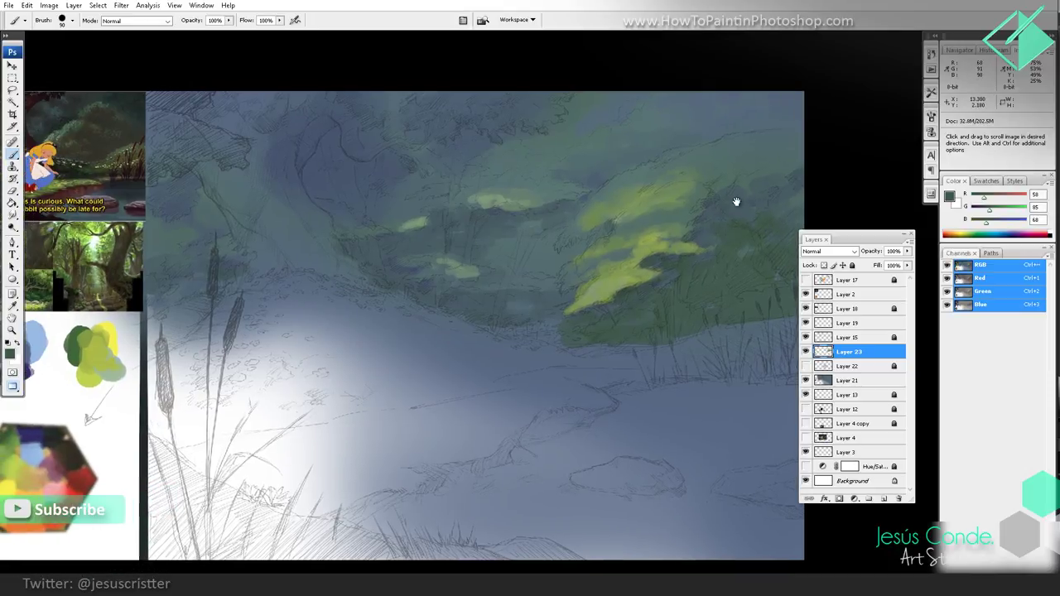
drag(664, 224, 704, 239)
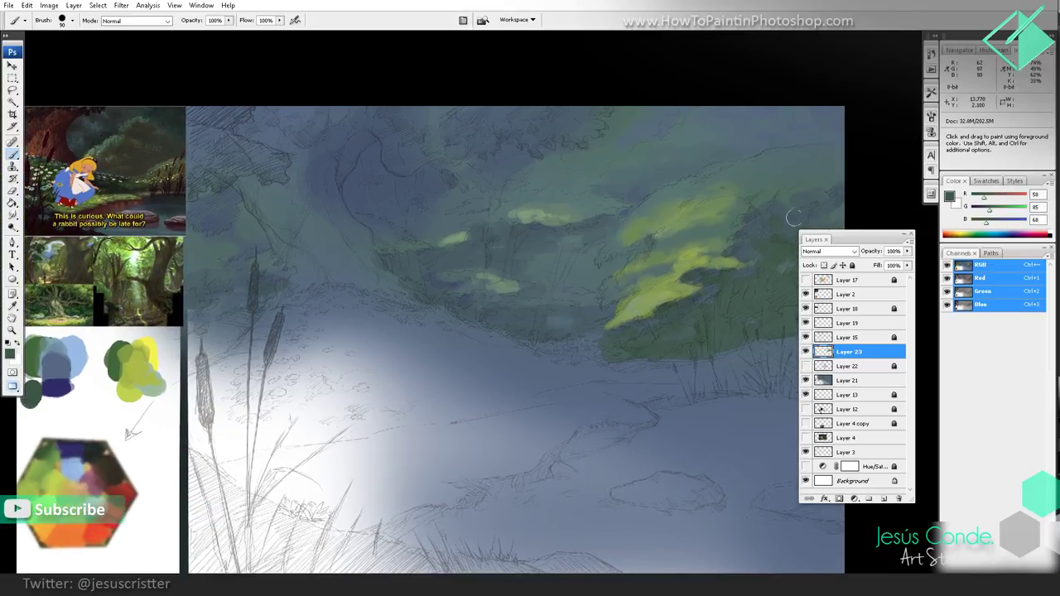
drag(759, 204, 721, 210)
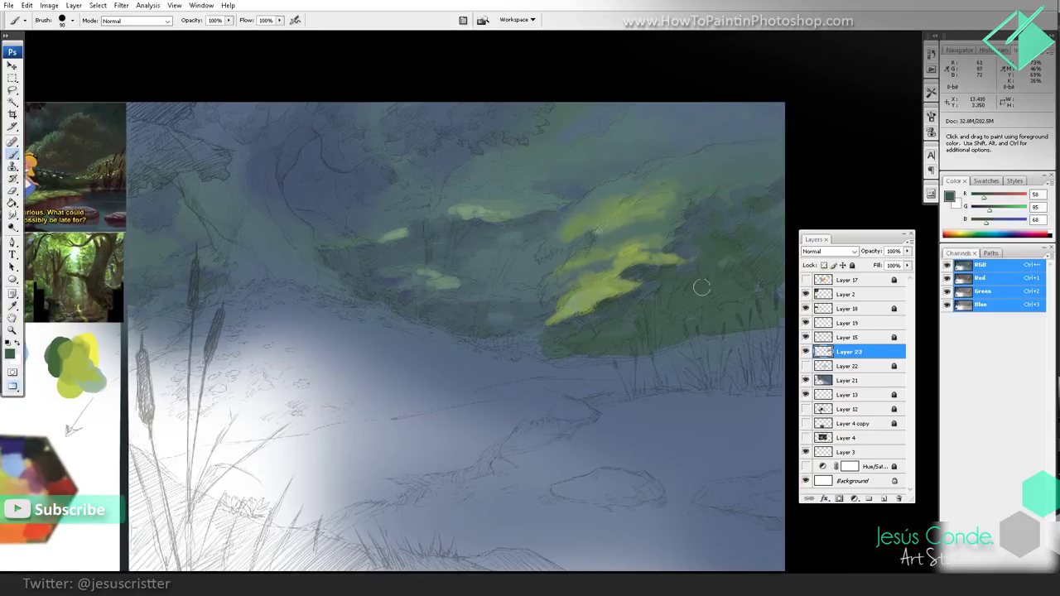
Step: Sample olive and yellow-green with a smaller brush and add highlight dabs at both ends of the lower bush highlight
alt+click(643, 245)
key(bracketleft)
key(bracketleft)
key(bracketleft)
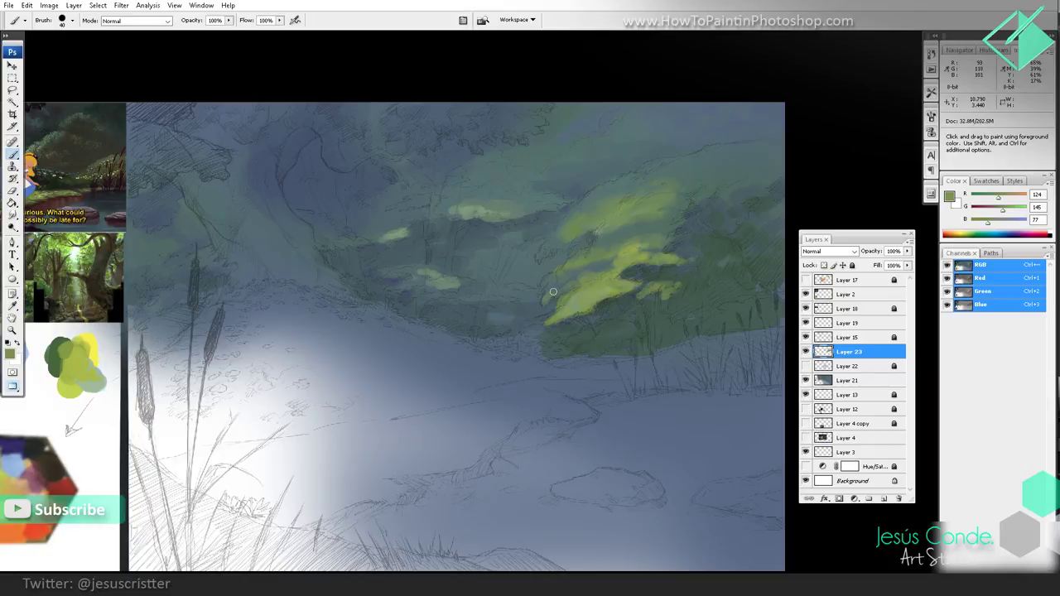
alt+click(595, 289)
drag(568, 288, 549, 295)
Step: Sample bright yellow-green from the palette and brush it over the lower distant foliage highlight at 40% opacity
drag(498, 266, 571, 236)
alt+click(139, 356)
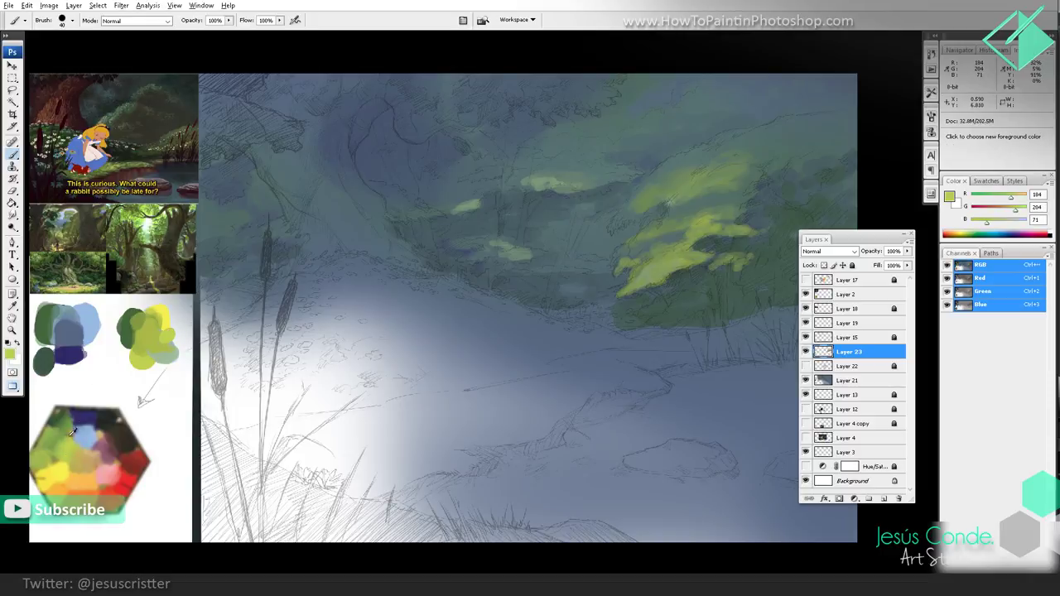
alt+click(153, 343)
drag(314, 276, 197, 309)
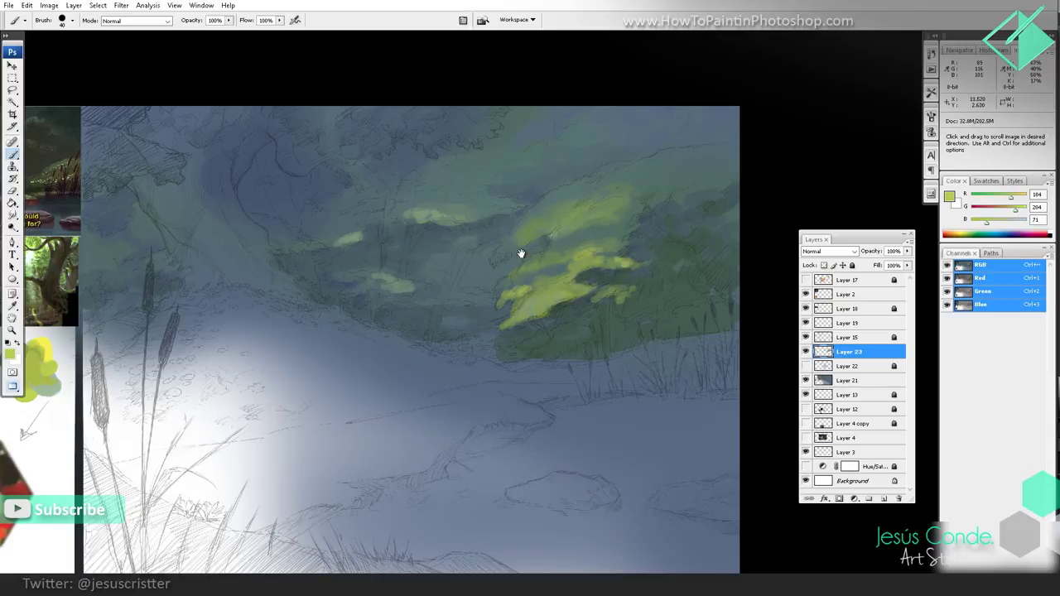
drag(521, 253, 547, 250)
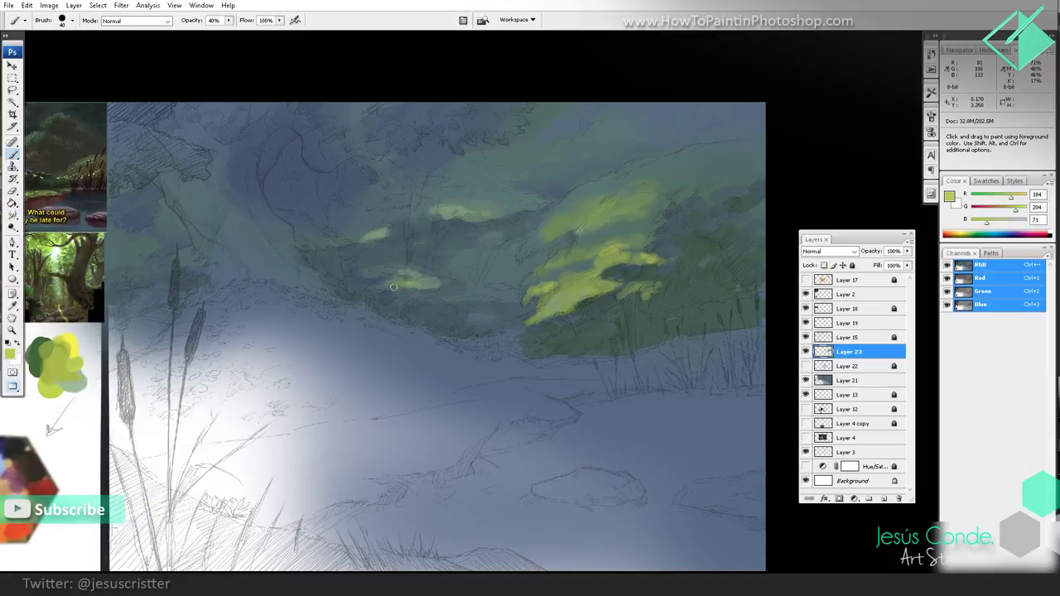
mouse_move(393, 286)
mouse_down()
mouse_move(451, 281)
mouse_move(424, 276)
mouse_move(419, 287)
mouse_up()
Step: Sample near-black from the colour hexagon and paint a dab below the dark green swatch at 100% opacity
key(z)
alt+click(542, 237)
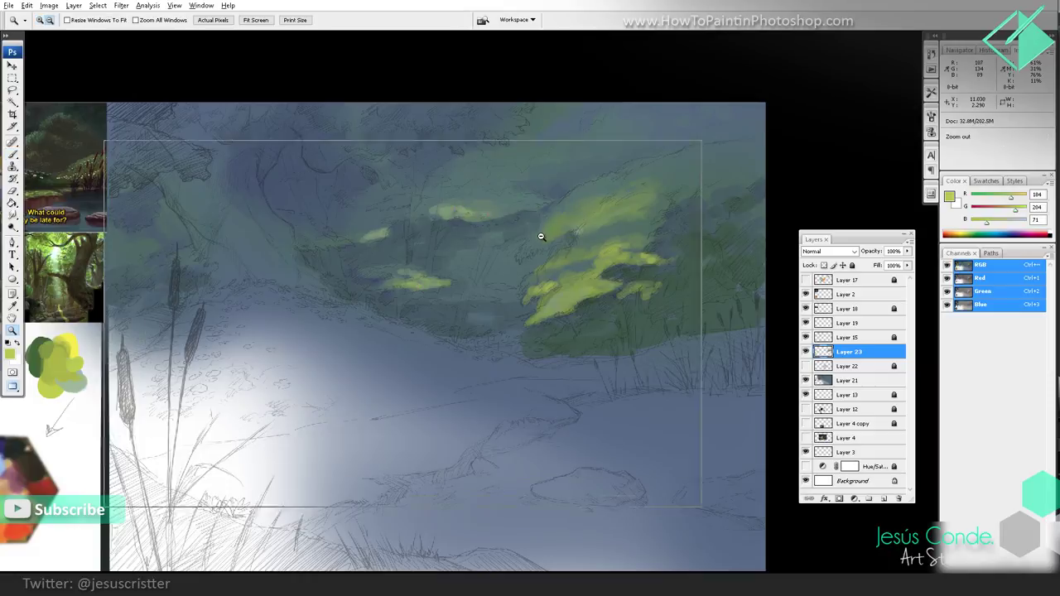
alt+click(568, 240)
drag(584, 235, 566, 237)
click(530, 240)
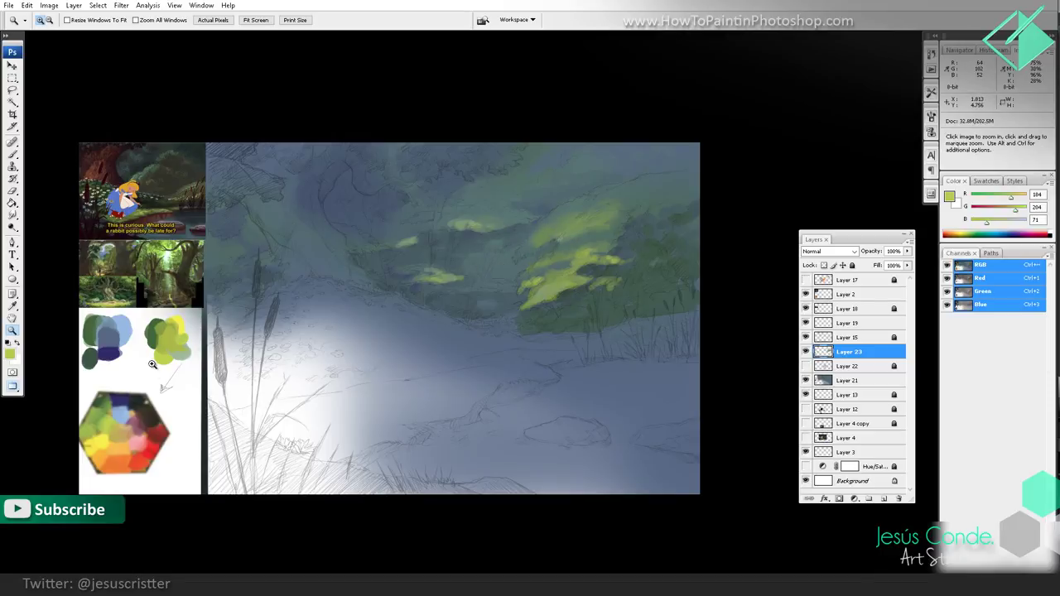
key(b)
alt+click(137, 400)
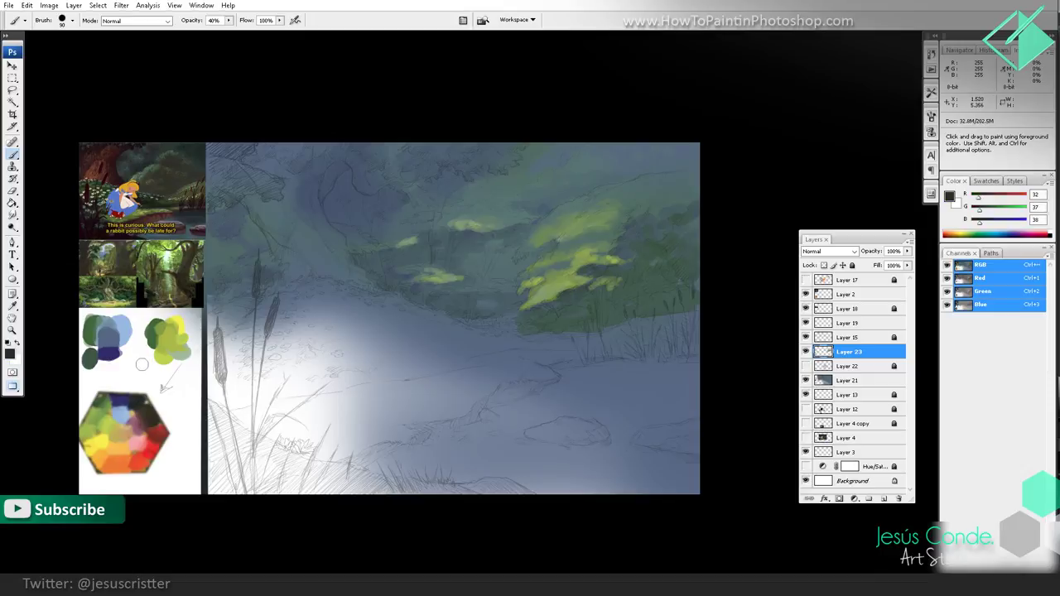
drag(92, 375, 108, 356)
key(0)
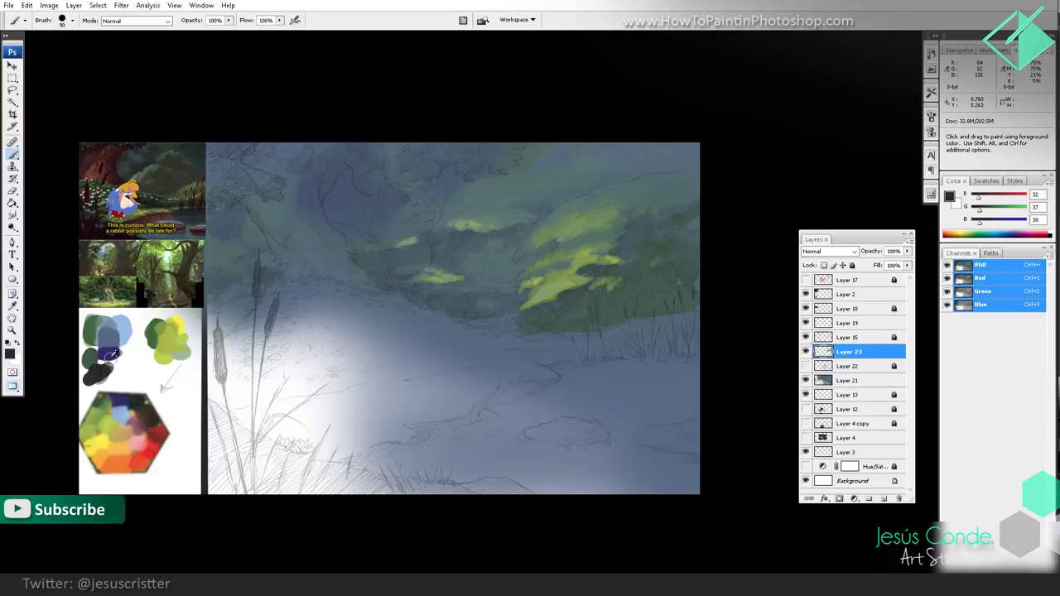
alt+click(142, 398)
drag(98, 375, 100, 374)
Step: Try a black dab beside the near-black swatch and undo it
key(z)
click(129, 353)
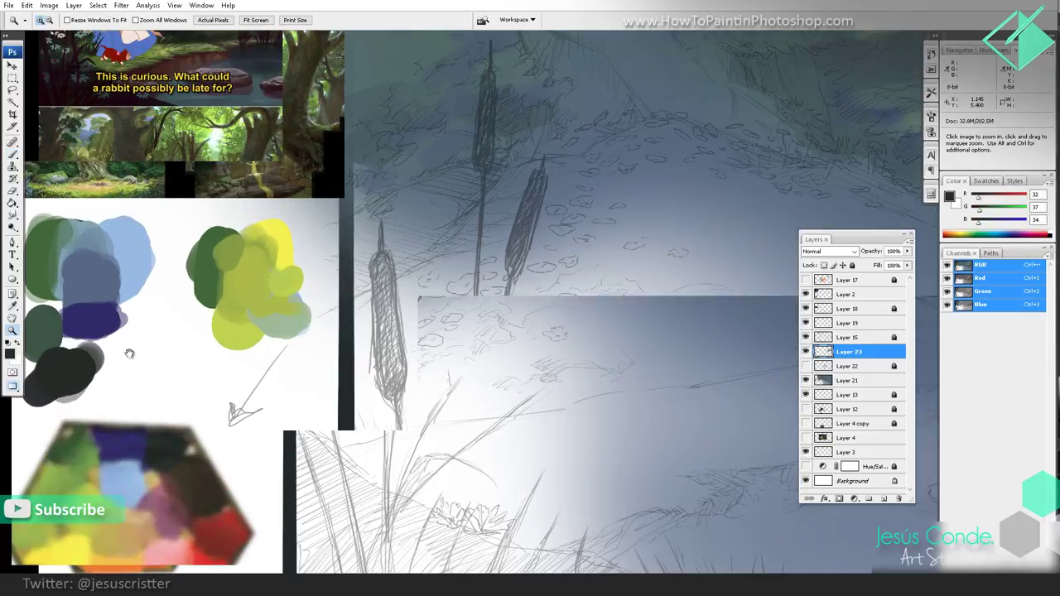
key(b)
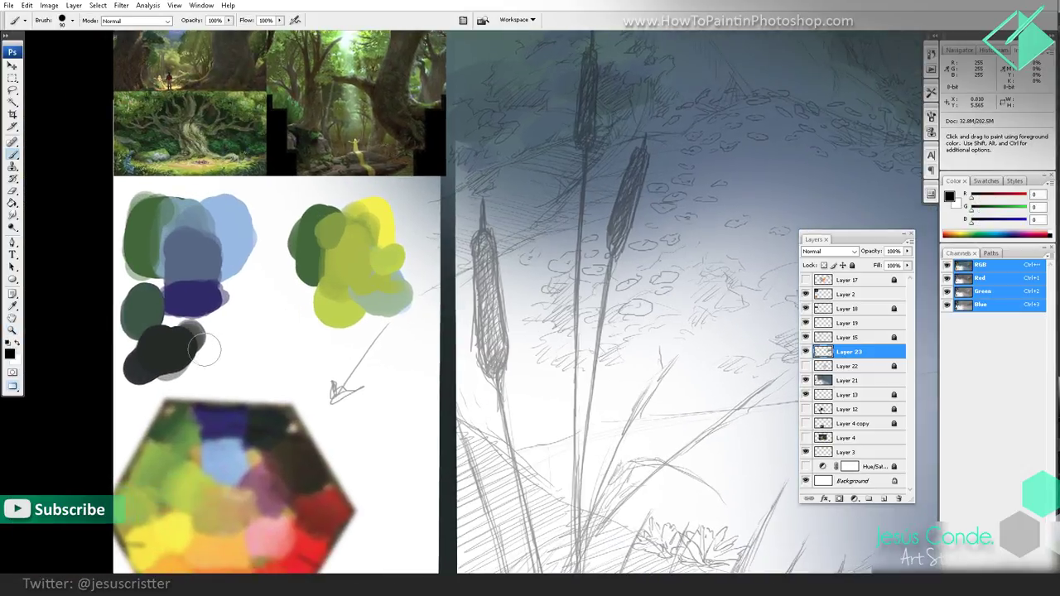
drag(204, 350, 206, 366)
key(ctrl+z)
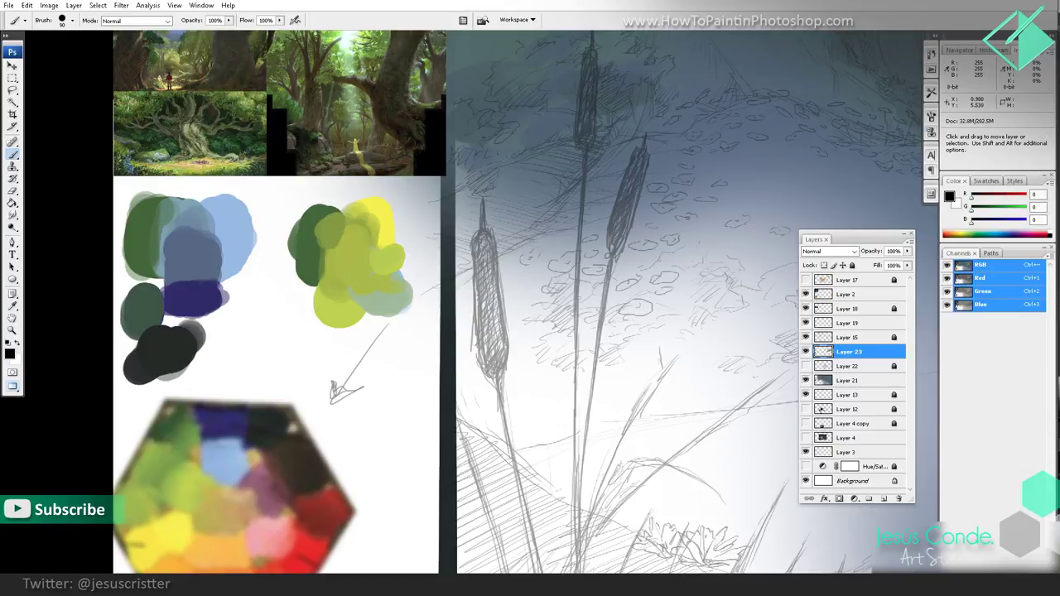
Step: Sample dark purple and dark green from the swatches and blend them over the near-black dab into a dark blue-grey
drag(221, 319, 199, 317)
alt+click(181, 303)
drag(149, 341, 156, 331)
alt+click(150, 349)
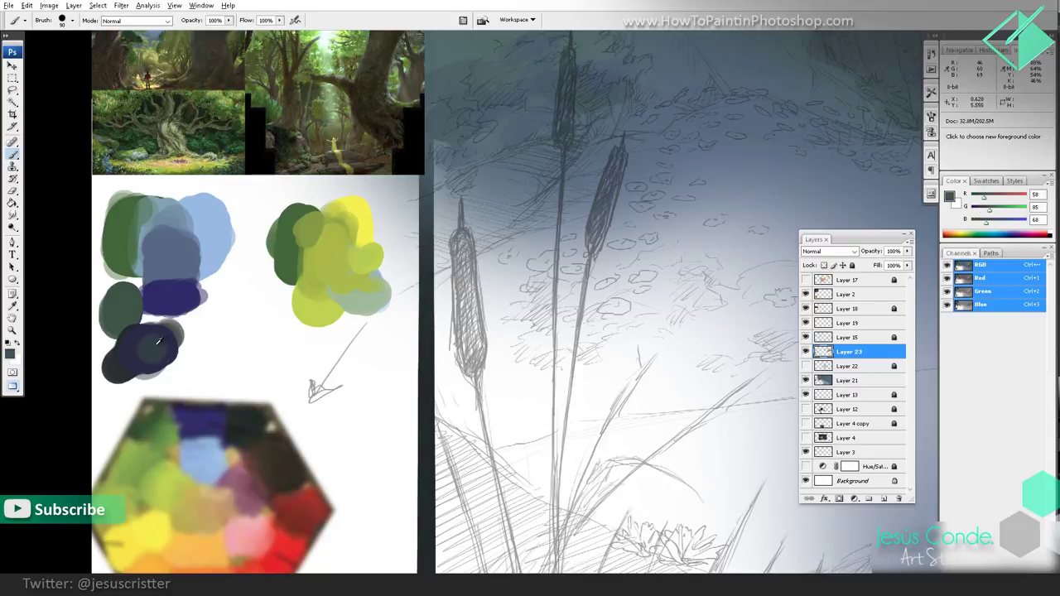
alt+click(149, 341)
drag(155, 337, 149, 351)
Step: Mix a dull purple dab beside the dark blue-grey swatch with a smaller brush, sampling purple from the colour hexagon
drag(439, 306, 399, 312)
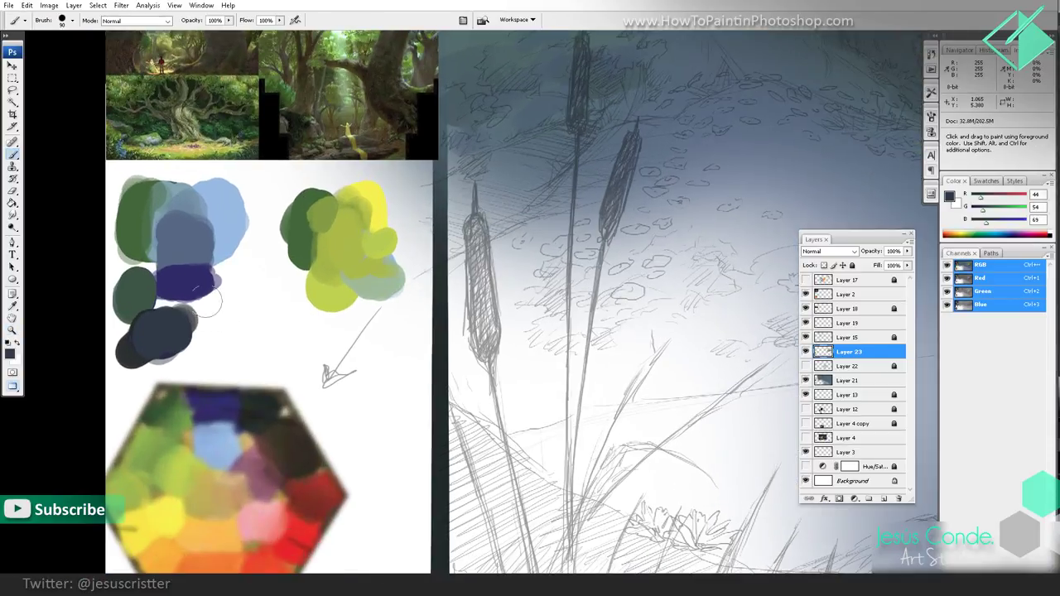
key([)
mouse_move(197, 319)
mouse_down()
mouse_move(195, 341)
mouse_move(197, 318)
mouse_move(198, 335)
mouse_move(217, 334)
mouse_up()
alt+click(259, 471)
alt+click(201, 323)
Step: Paint the curved tree shape in dull purple, then brush sampled blue-grey around it and beside the right-hand bush's base
drag(525, 228, 414, 263)
alt+click(414, 263)
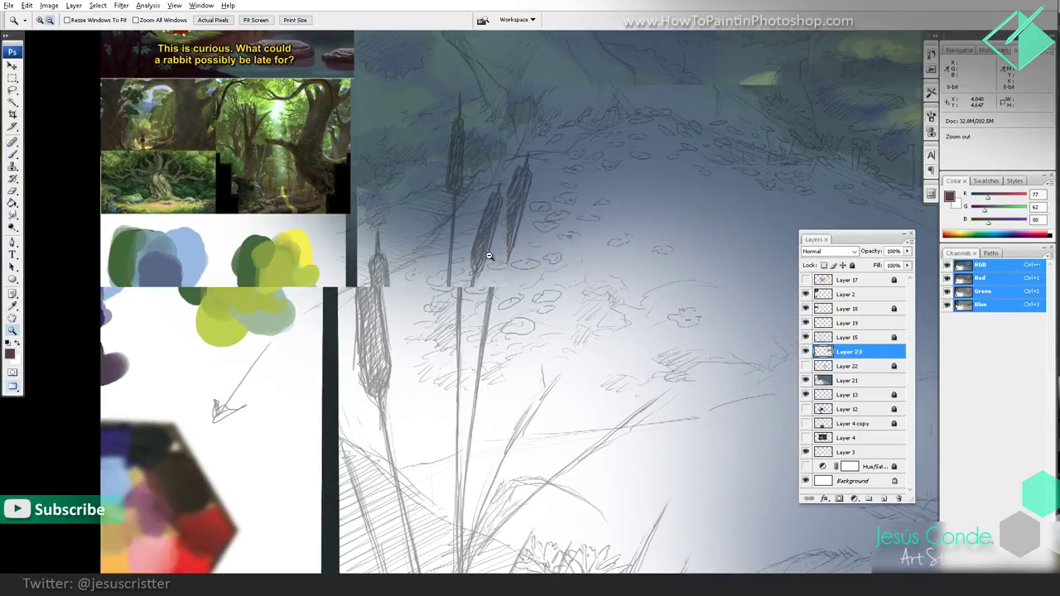
alt+click(489, 253)
drag(648, 182, 535, 240)
drag(563, 180, 492, 238)
key(b)
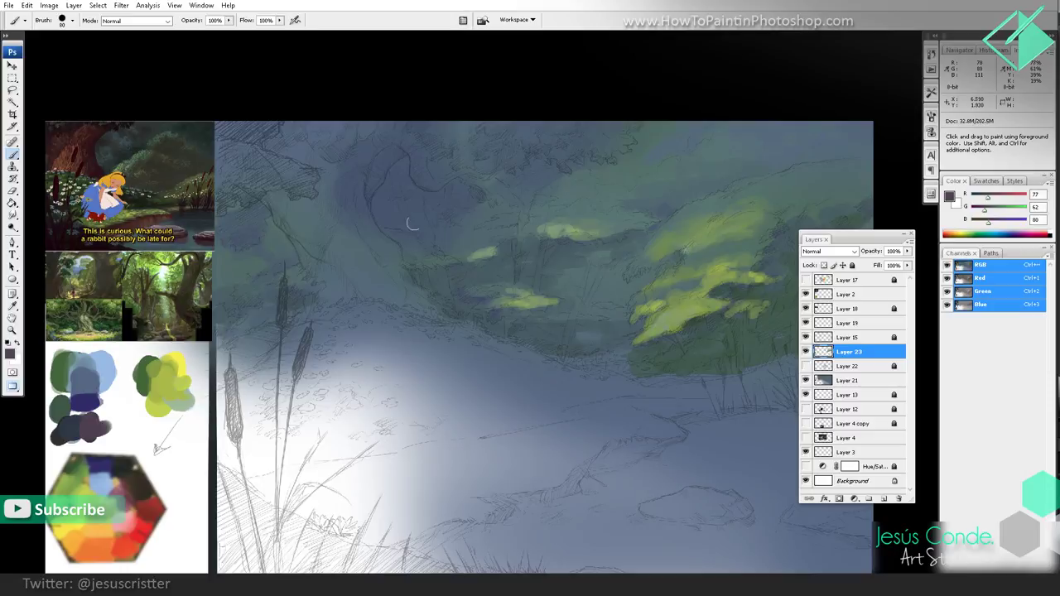
drag(379, 200, 432, 207)
alt+click(417, 200)
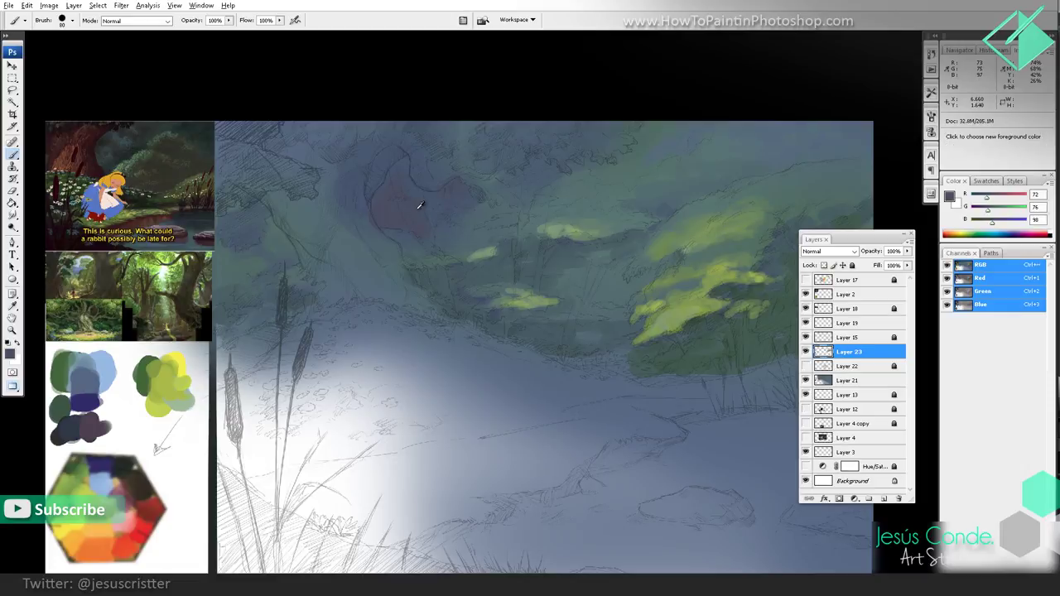
drag(394, 231, 379, 212)
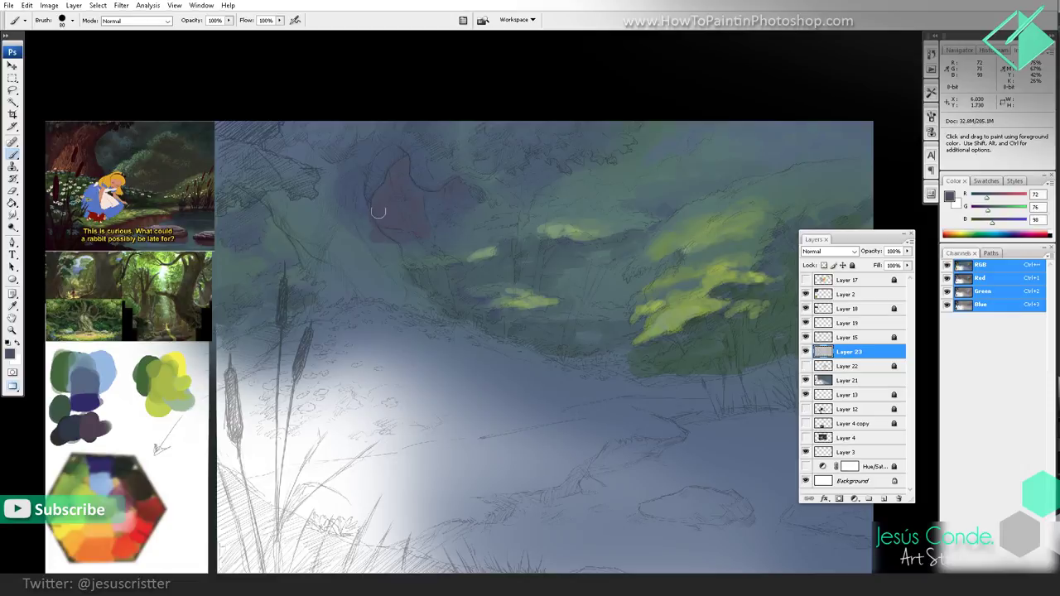
drag(585, 234, 551, 232)
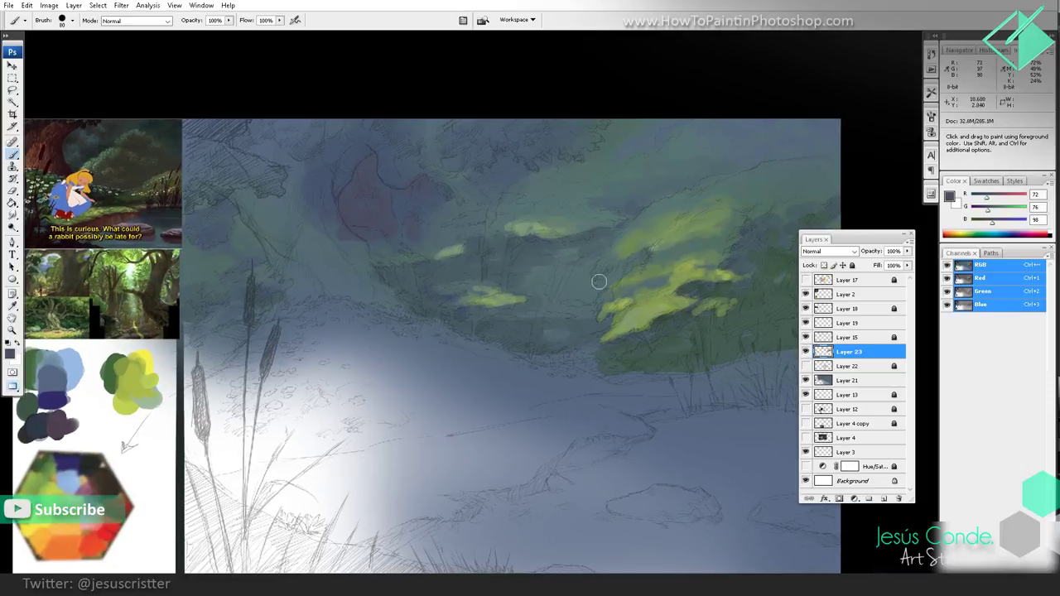
mouse_move(573, 326)
mouse_down()
mouse_move(538, 337)
mouse_move(610, 319)
mouse_up()
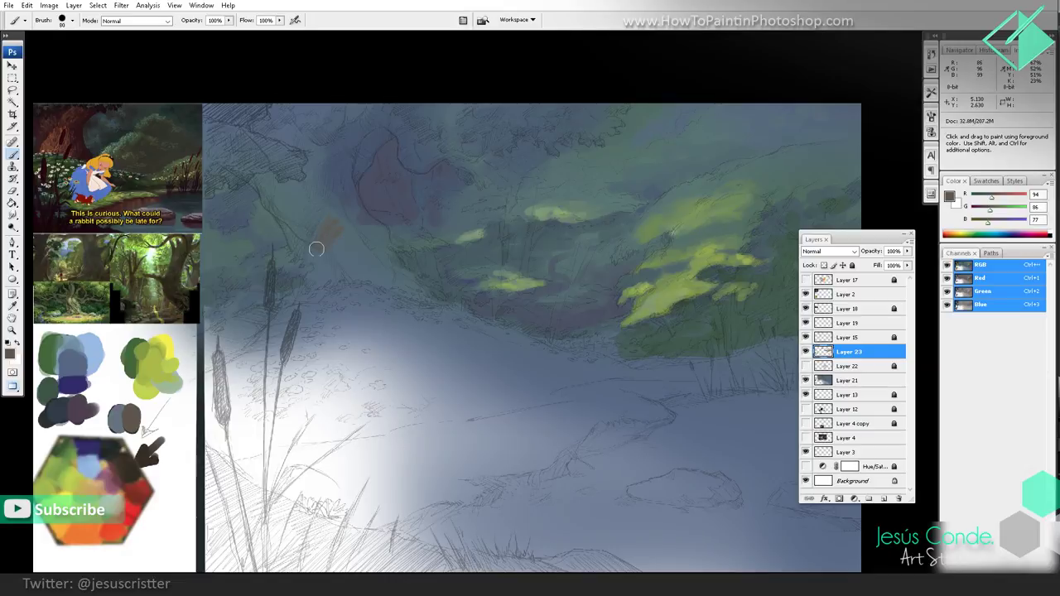
Step: Fill the mound below the curved tree shape with brown, using a smaller brush for its peak and right slope
mouse_move(316, 249)
mouse_down()
mouse_move(334, 214)
mouse_move(370, 270)
mouse_move(344, 257)
mouse_move(322, 275)
mouse_move(322, 262)
mouse_move(374, 274)
mouse_move(362, 257)
mouse_move(391, 279)
mouse_move(322, 283)
mouse_move(313, 213)
mouse_move(317, 262)
mouse_move(337, 274)
mouse_move(317, 282)
mouse_move(318, 245)
mouse_move(309, 278)
mouse_up()
key(bracketleft)
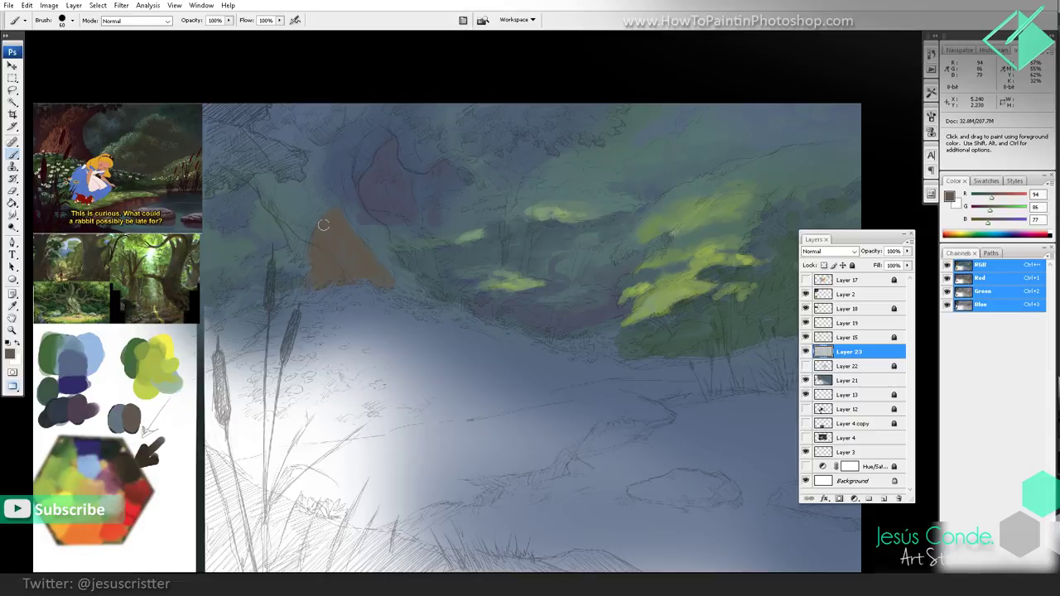
drag(340, 214, 372, 250)
Step: Show the rough sketch on Layer 22 and compare the picture with Layers 15 and 23 toggled off and on
click(805, 365)
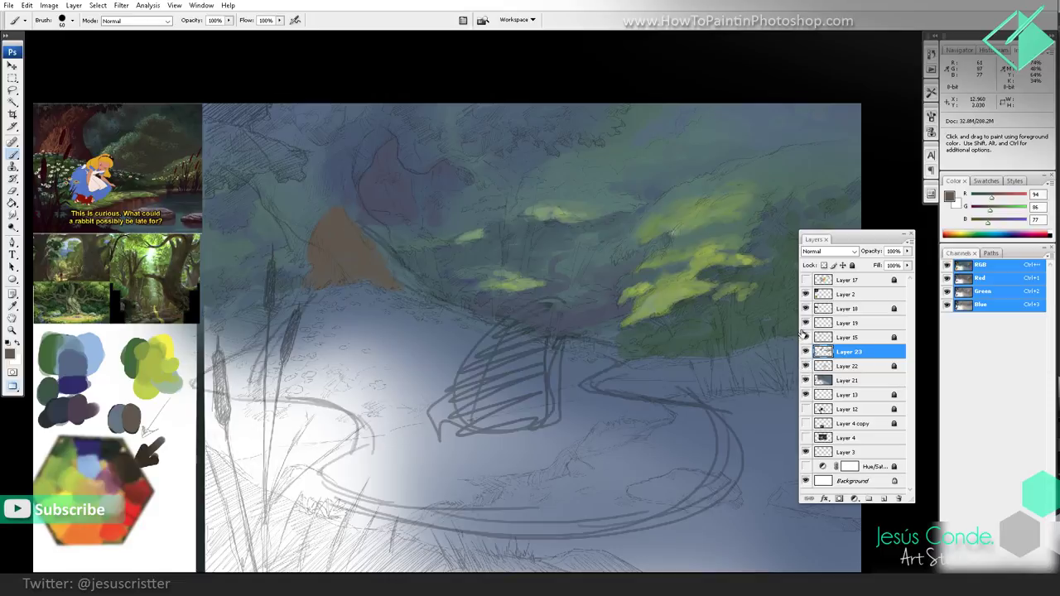
click(805, 337)
click(805, 337)
click(804, 351)
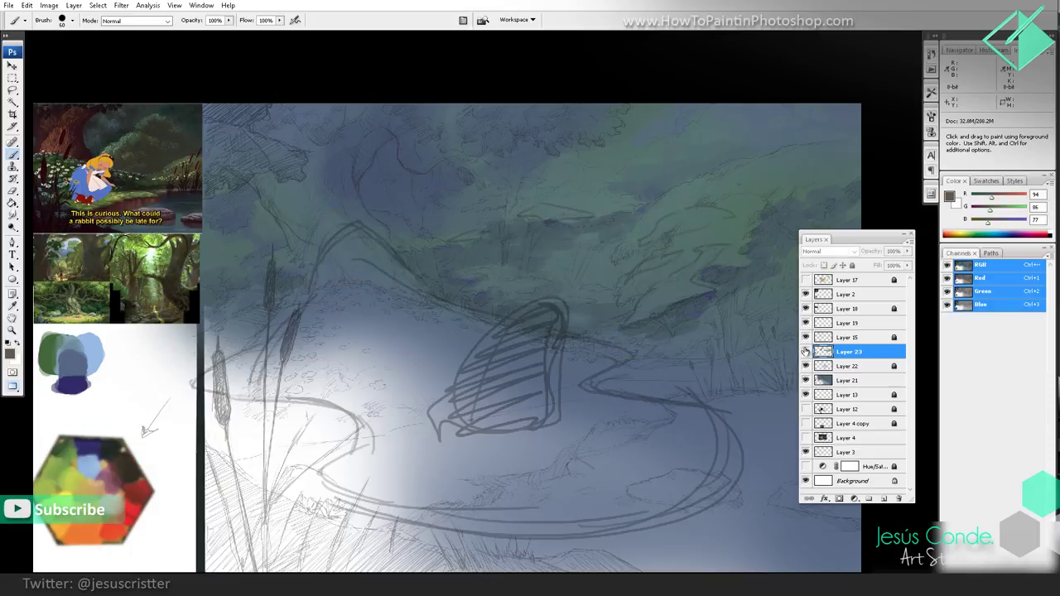
click(805, 351)
click(804, 351)
click(804, 337)
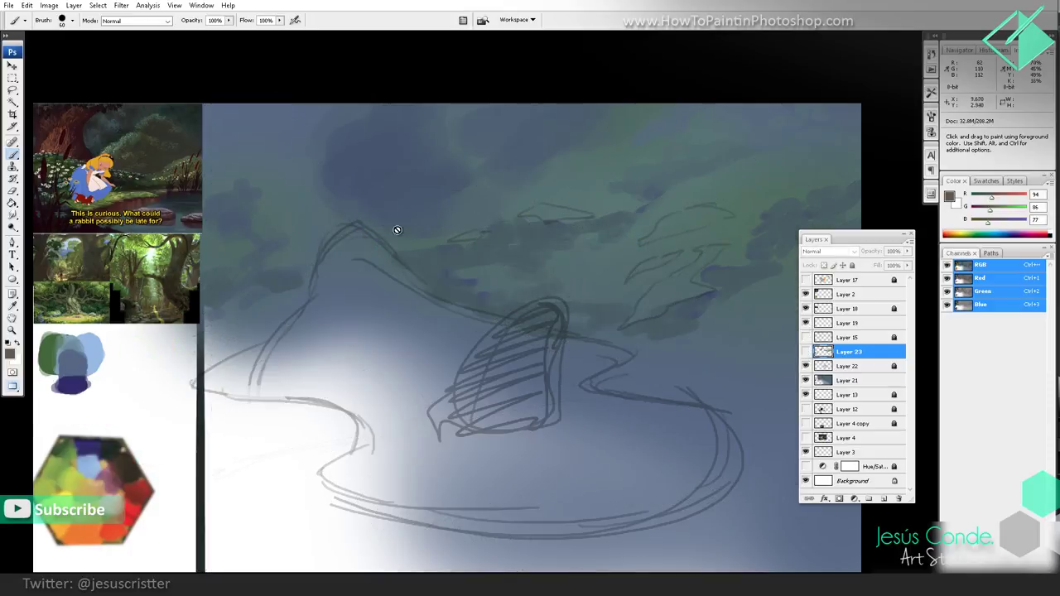
click(804, 337)
click(804, 351)
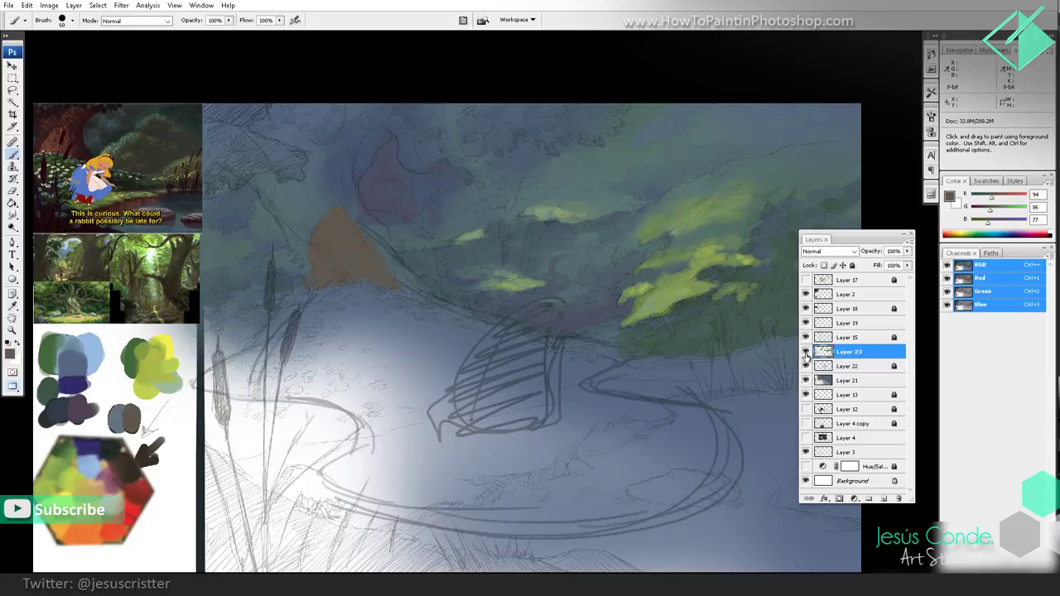
Step: Move Layer 23 below Layer 22 and toggle layer visibility to check the sketch over the paint
click(805, 365)
click(805, 365)
drag(847, 353, 845, 361)
click(805, 365)
click(805, 365)
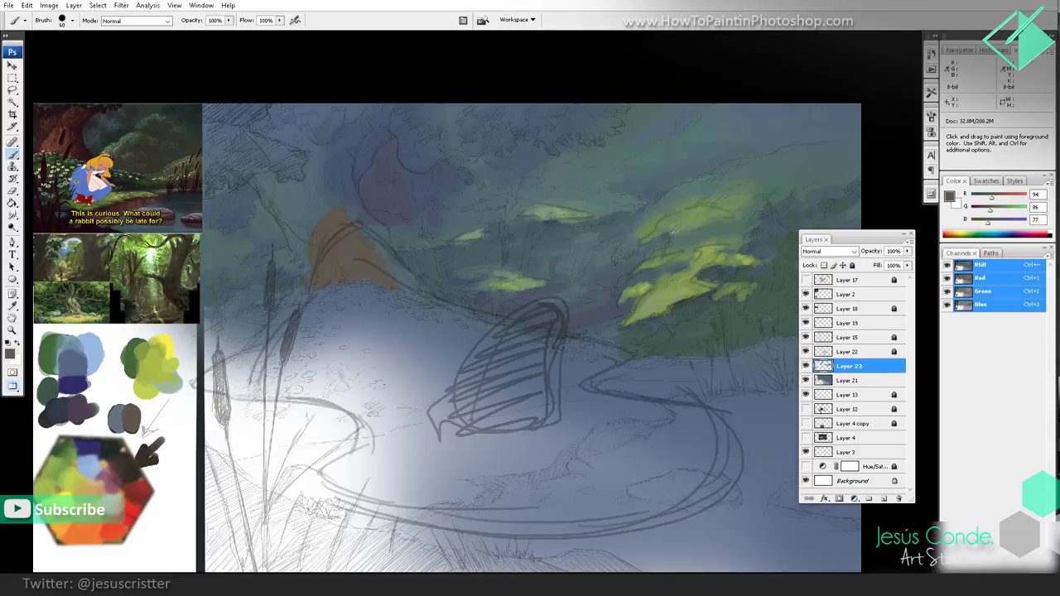
Step: Shrink the eraser and trim the brown paint outside the sketched outline at the mound's upper left
key(e)
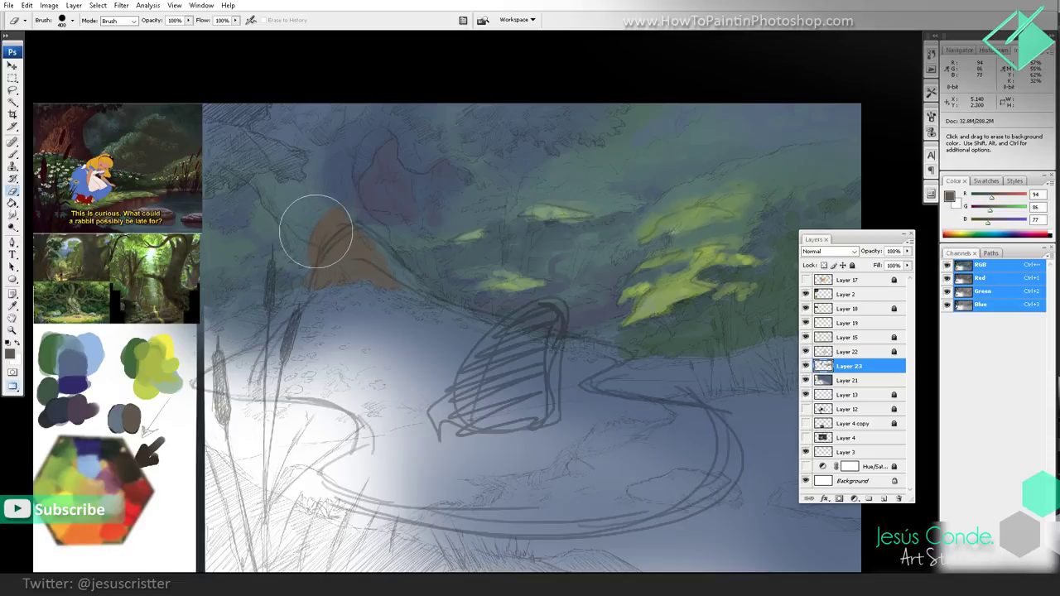
key(bracketleft)
key(bracketleft)
key(bracketleft)
key(bracketleft)
key(bracketleft)
key(bracketleft)
key(bracketleft)
key(bracketleft)
key(bracketleft)
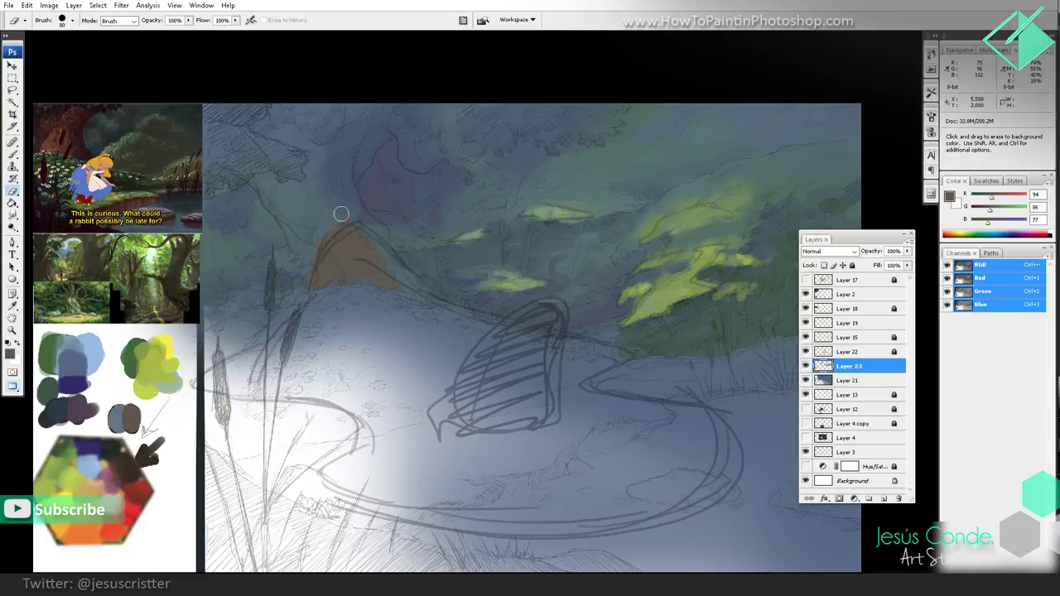
Step: Extend the brown paint along the mound's right slope and past its peak, undoing the unwanted strokes
key(b)
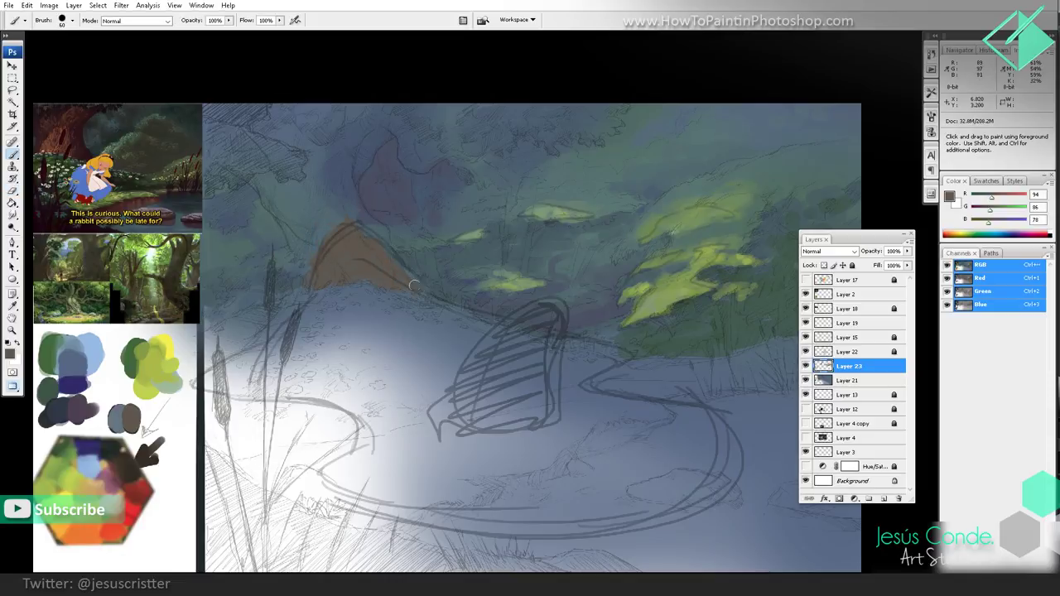
mouse_move(414, 286)
mouse_down()
mouse_move(360, 235)
mouse_move(375, 249)
mouse_move(371, 282)
mouse_move(422, 291)
mouse_move(362, 229)
mouse_move(365, 266)
mouse_up()
drag(590, 106, 445, 241)
key(ctrl+z)
key(ctrl+z)
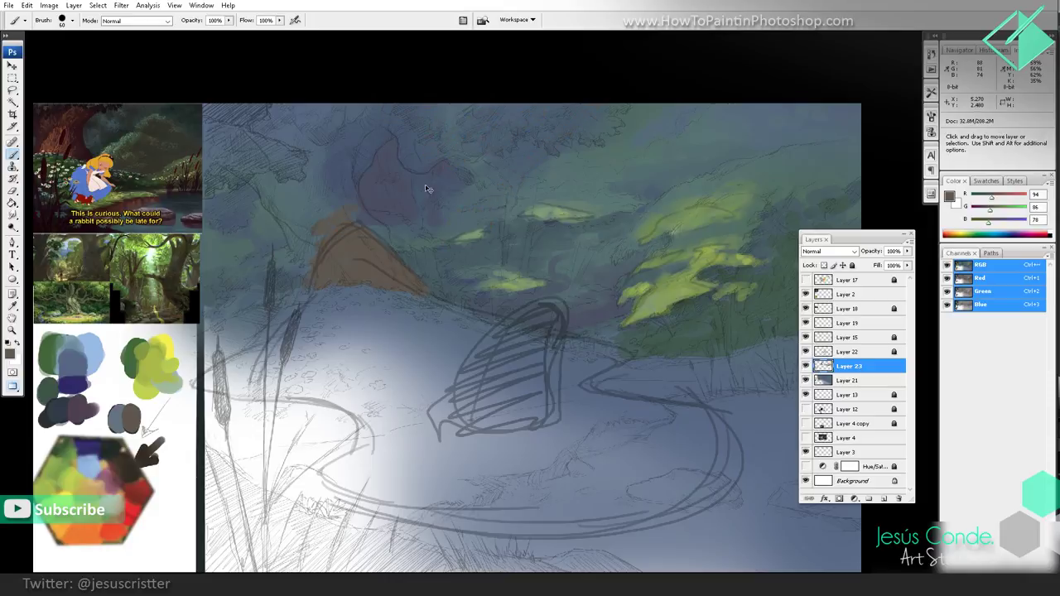
Step: Sample the palette's brown and paint more of it beside the blue-grey swatch
key(z)
click(365, 256)
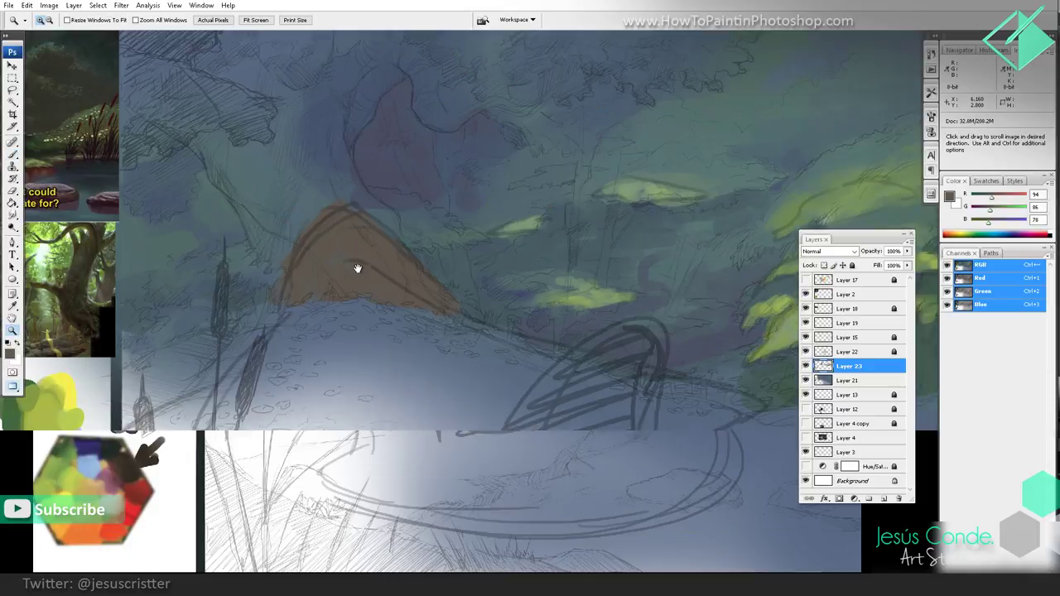
drag(357, 267, 491, 152)
key(b)
alt+click(159, 387)
mouse_move(160, 388)
mouse_down()
mouse_move(174, 402)
mouse_move(184, 389)
mouse_up()
key(alt)
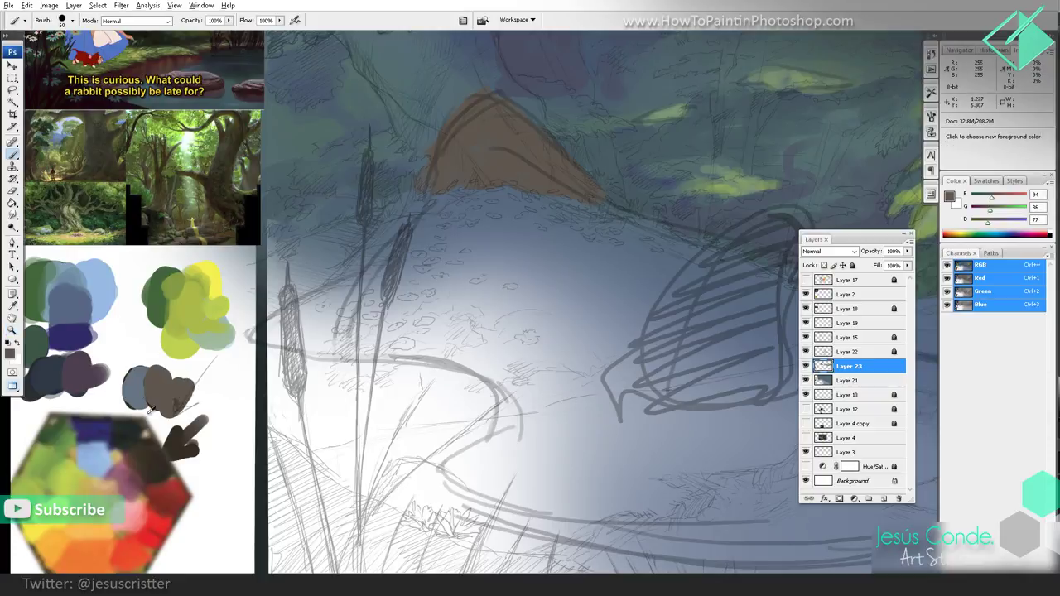
Step: Mix a light tan swatch over the right part of the palette's brown, using sampled white and warm yellow
alt+click(214, 390)
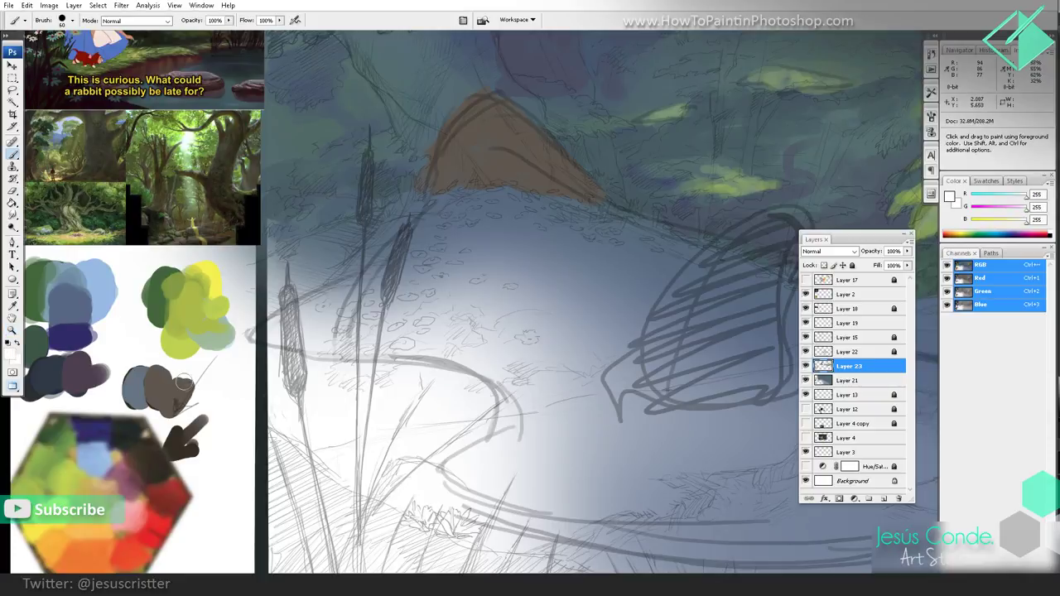
mouse_move(191, 382)
mouse_down()
mouse_move(176, 402)
mouse_move(207, 383)
mouse_move(197, 395)
mouse_up()
alt+click(187, 388)
key(alt)
alt+click(65, 534)
alt+click(192, 385)
drag(182, 376, 201, 395)
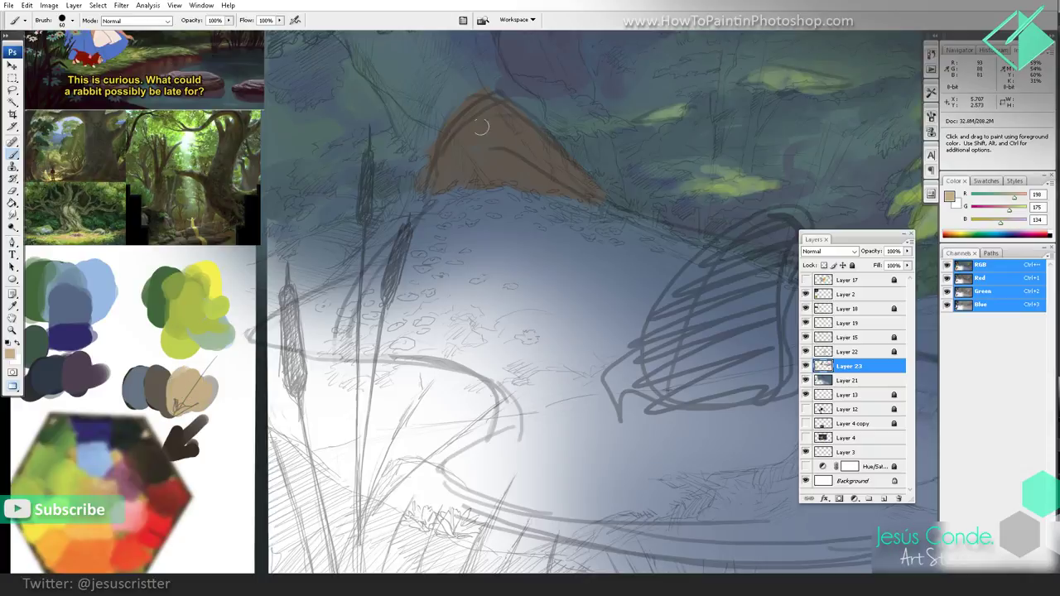
Step: Paint tan highlights over the brown mound and blend them with sampled mid-browns at 40% opacity
mouse_move(480, 126)
mouse_down()
mouse_move(503, 148)
mouse_move(492, 116)
mouse_move(534, 174)
mouse_move(503, 114)
mouse_move(504, 175)
mouse_move(524, 178)
mouse_move(527, 155)
mouse_move(485, 143)
mouse_move(479, 115)
mouse_move(501, 106)
mouse_move(558, 175)
mouse_move(458, 129)
mouse_move(479, 176)
mouse_move(448, 149)
mouse_move(457, 171)
mouse_move(452, 152)
mouse_move(458, 170)
mouse_move(447, 166)
mouse_move(440, 181)
mouse_move(457, 174)
mouse_move(474, 131)
mouse_move(494, 124)
mouse_move(489, 155)
mouse_move(505, 141)
mouse_move(519, 166)
mouse_move(502, 154)
mouse_move(535, 169)
mouse_up()
alt+click(461, 170)
alt+click(452, 169)
key(space)
key(space)
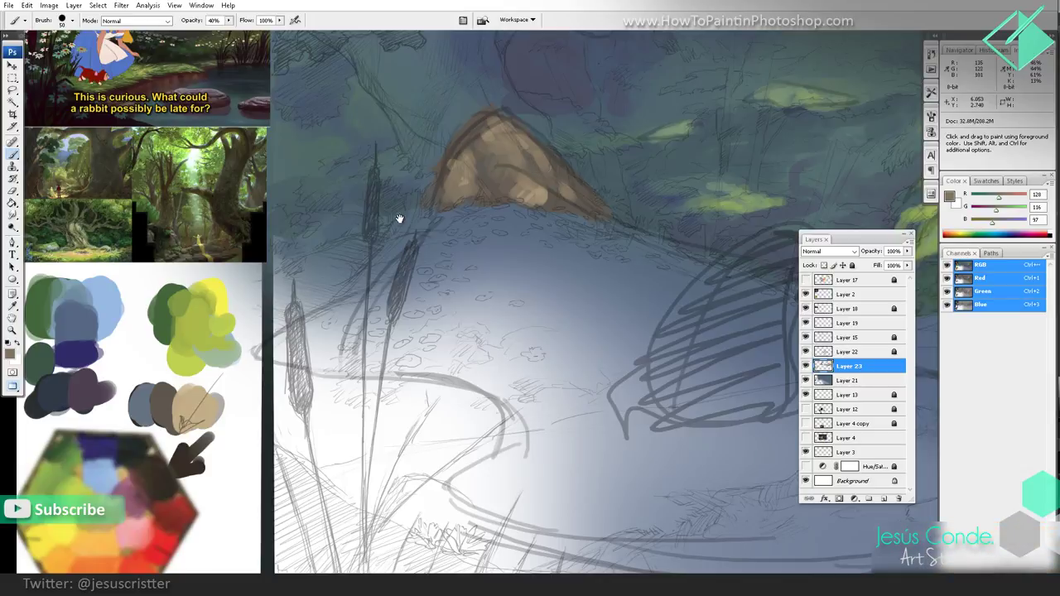
Step: Mix a pale cream swatch beside the tan one from sampled tan and white, varying brush opacity between 60% and 100%
drag(398, 219, 402, 213)
alt+click(238, 383)
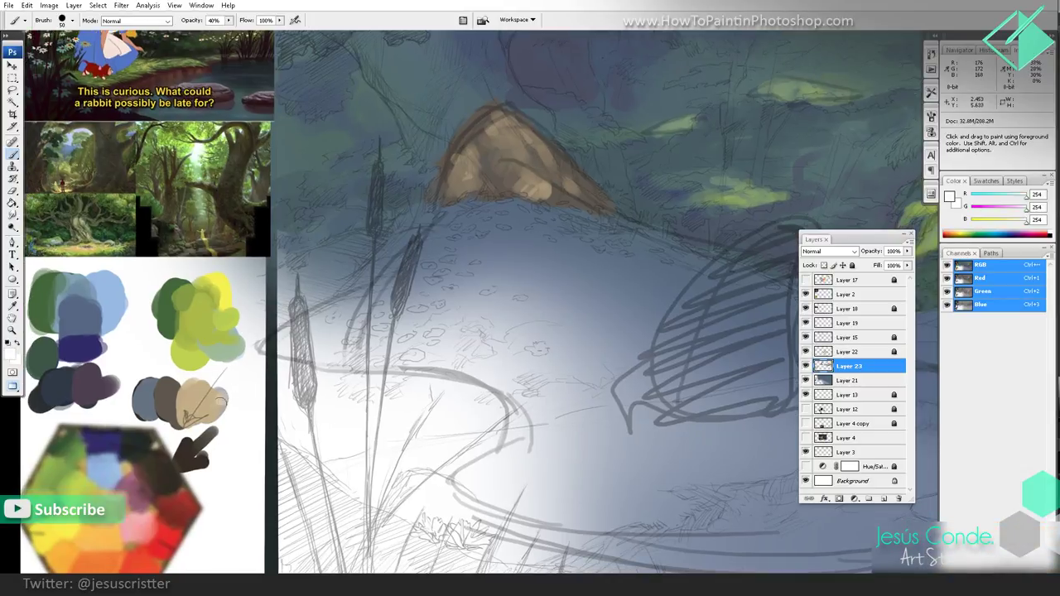
alt+click(214, 400)
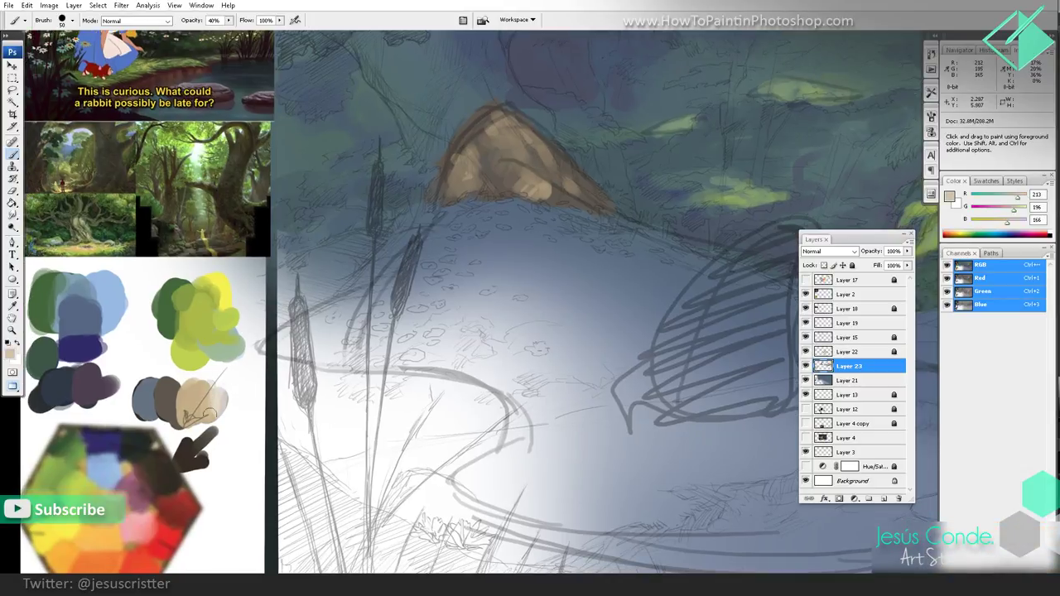
key(0)
mouse_move(222, 406)
mouse_down()
mouse_move(230, 383)
mouse_move(232, 410)
mouse_move(221, 392)
mouse_move(213, 400)
mouse_move(233, 404)
mouse_up()
alt+click(242, 384)
key(6)
alt+click(225, 396)
key(0)
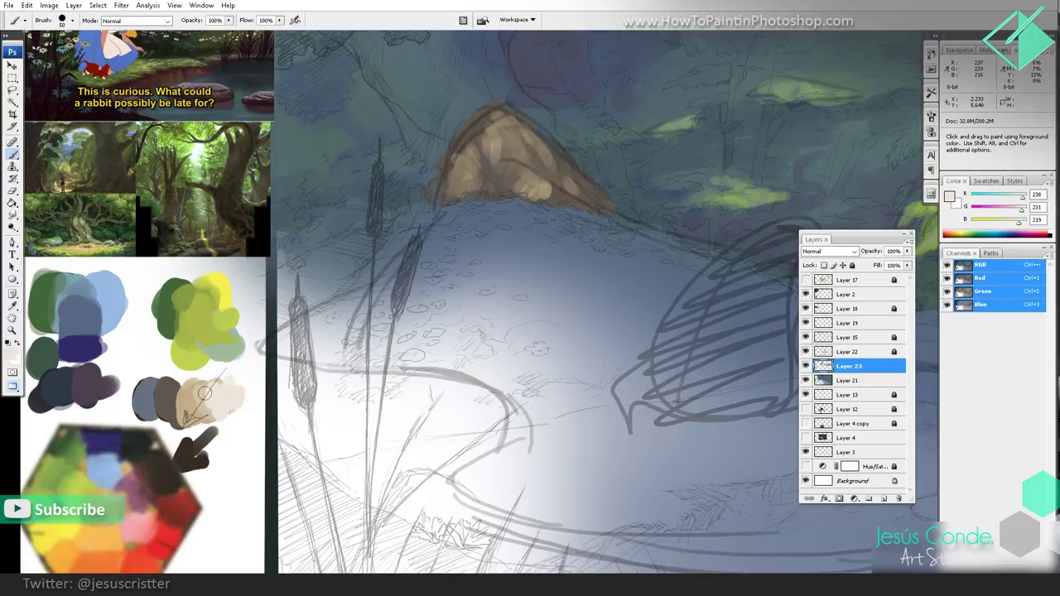
Step: Blend an intermediate beige between the palette's tan and cream swatches
alt+click(216, 408)
drag(205, 392, 230, 399)
alt+click(224, 392)
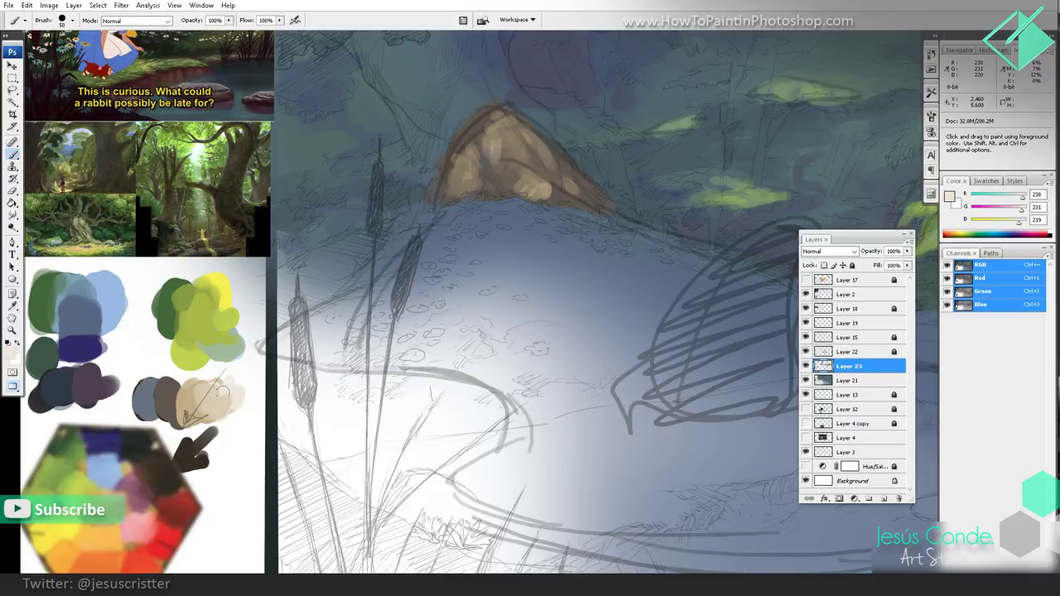
Step: Brush sampled beige and greyish tan over the mound's centre and right slope to build up its lit side
alt+click(224, 396)
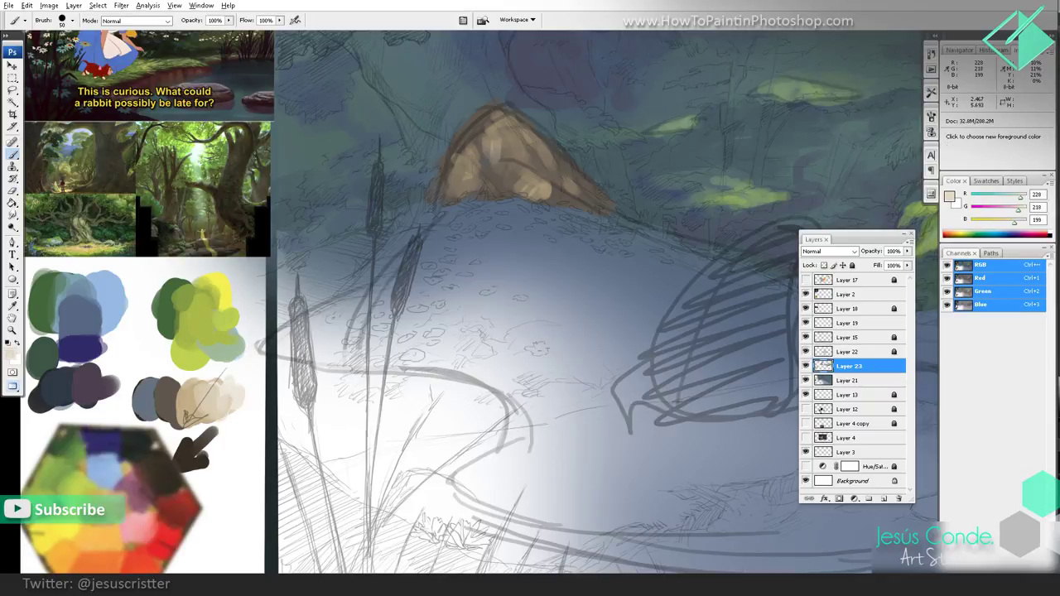
alt+click(518, 162)
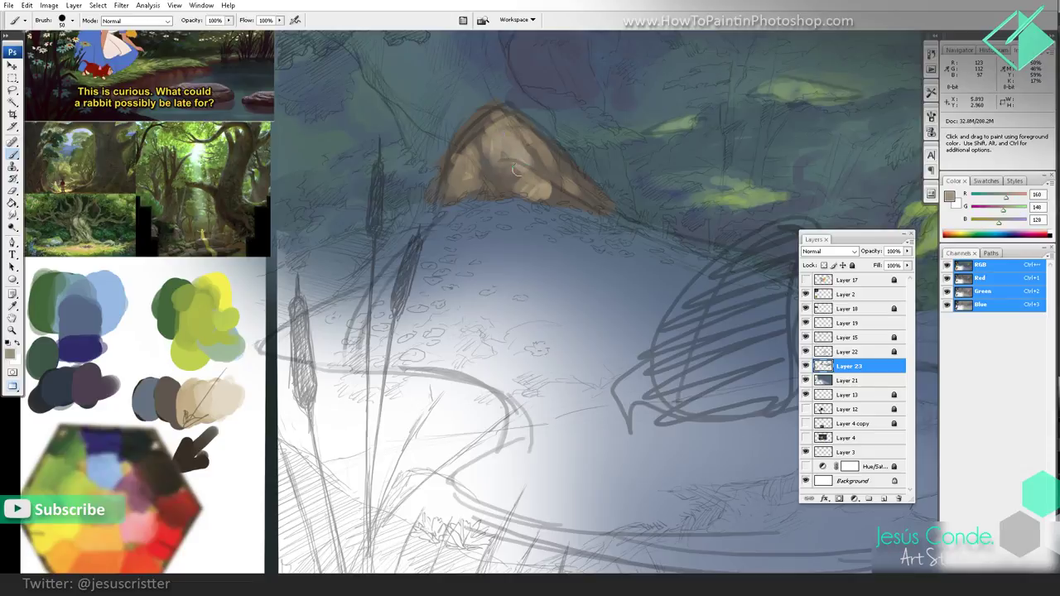
mouse_move(514, 170)
mouse_down()
mouse_move(522, 192)
mouse_move(538, 166)
mouse_move(571, 205)
mouse_move(530, 149)
mouse_move(592, 213)
mouse_move(537, 139)
mouse_move(600, 205)
mouse_move(535, 139)
mouse_move(499, 191)
mouse_move(477, 126)
mouse_move(443, 188)
mouse_move(471, 110)
mouse_move(497, 142)
mouse_up()
Step: Extend the mound upward and to the left into a trunk base with sampled brown, and hide the Layer 22 sketch
alt+click(570, 169)
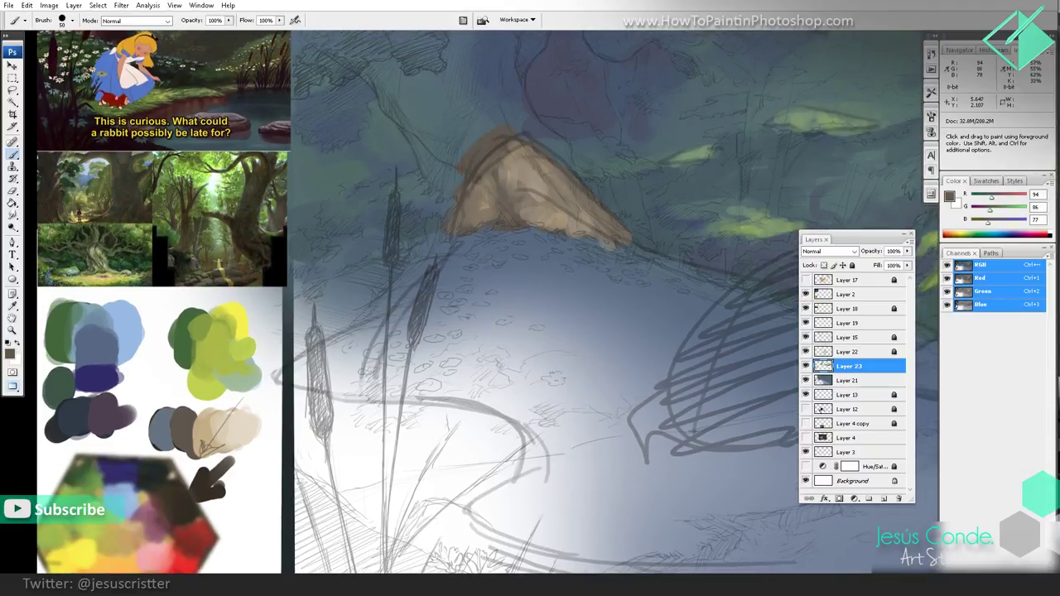
mouse_move(454, 188)
mouse_down()
mouse_move(449, 203)
mouse_move(440, 164)
mouse_move(497, 124)
mouse_move(473, 121)
mouse_up()
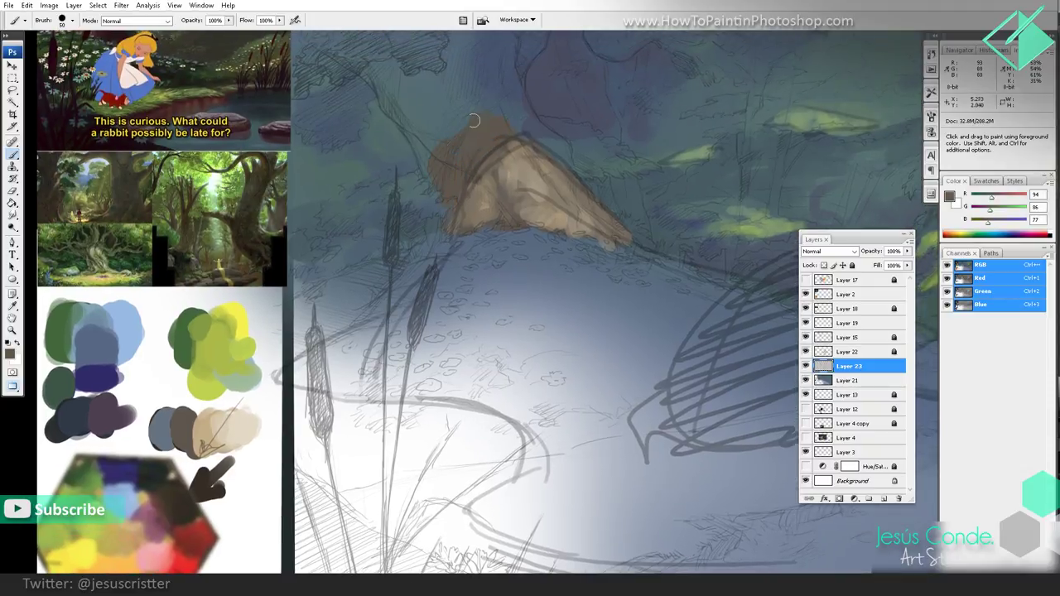
click(805, 351)
scroll(542, 158, up, 1)
drag(539, 160, 566, 172)
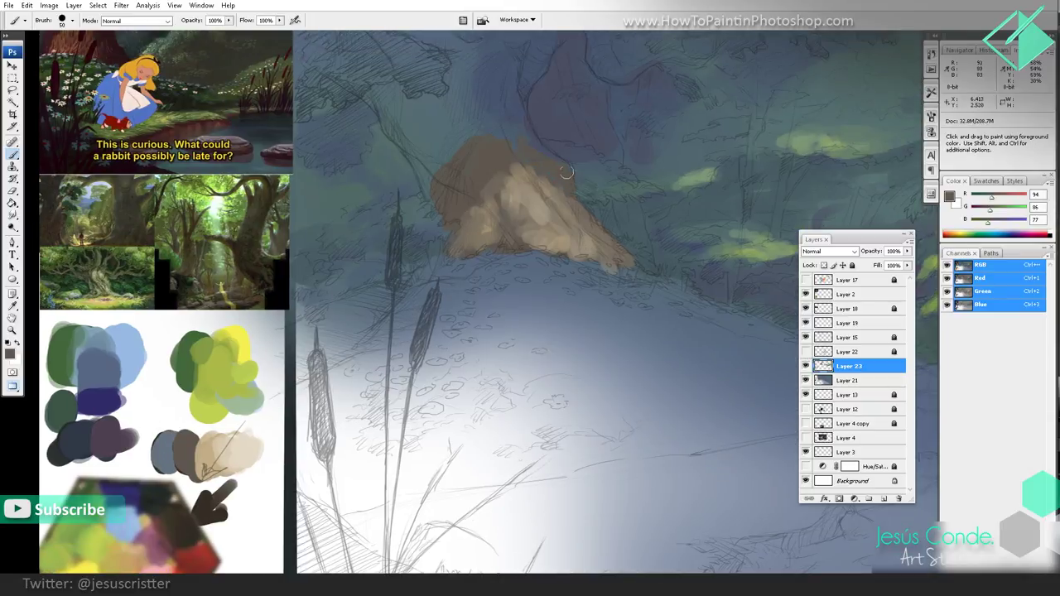
mouse_move(477, 144)
mouse_down()
mouse_move(438, 166)
mouse_move(436, 211)
mouse_move(412, 155)
mouse_up()
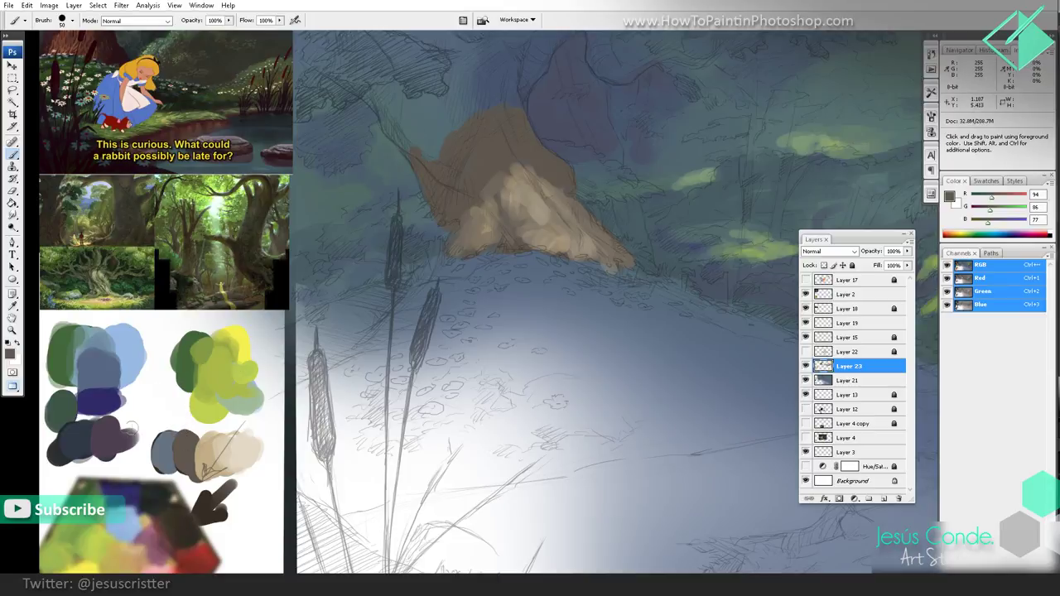
Step: Darken the palette's brown swatch with sampled purple and near-black brown, and pick up the resulting dark brown
alt+click(113, 430)
alt+click(189, 436)
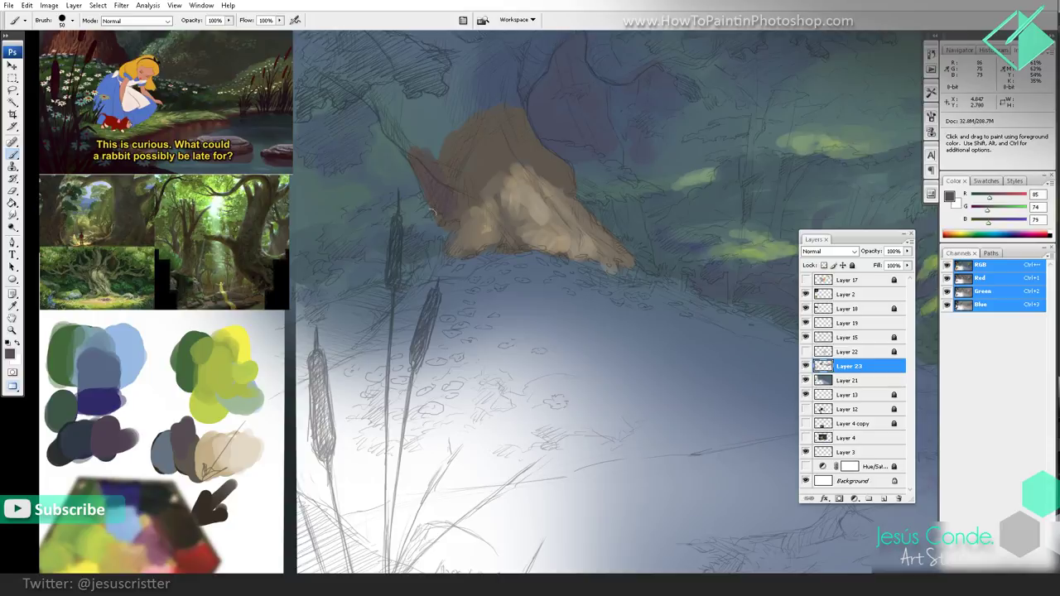
alt+click(211, 502)
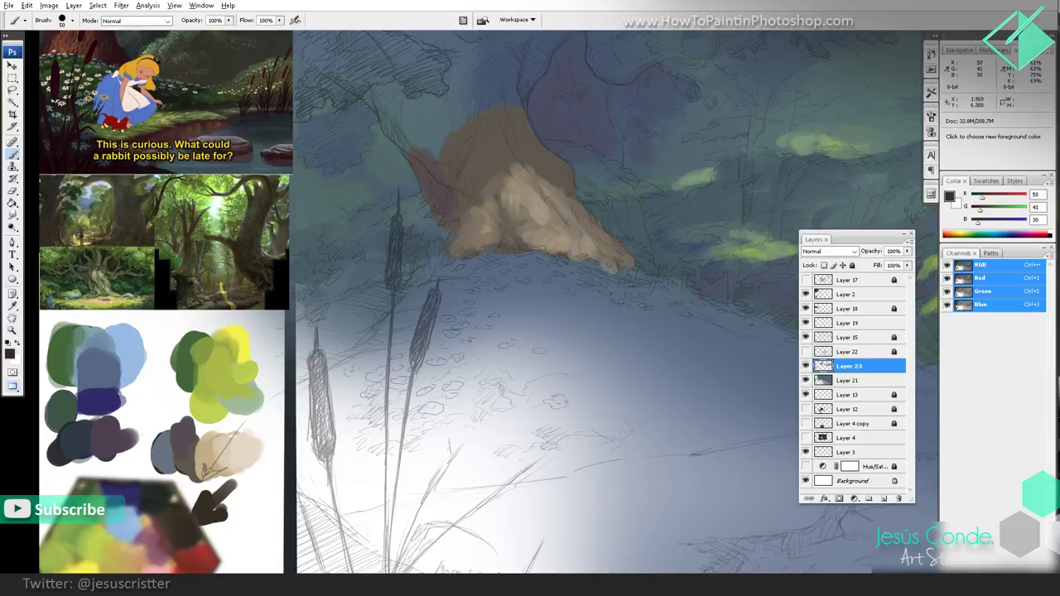
alt+click(185, 454)
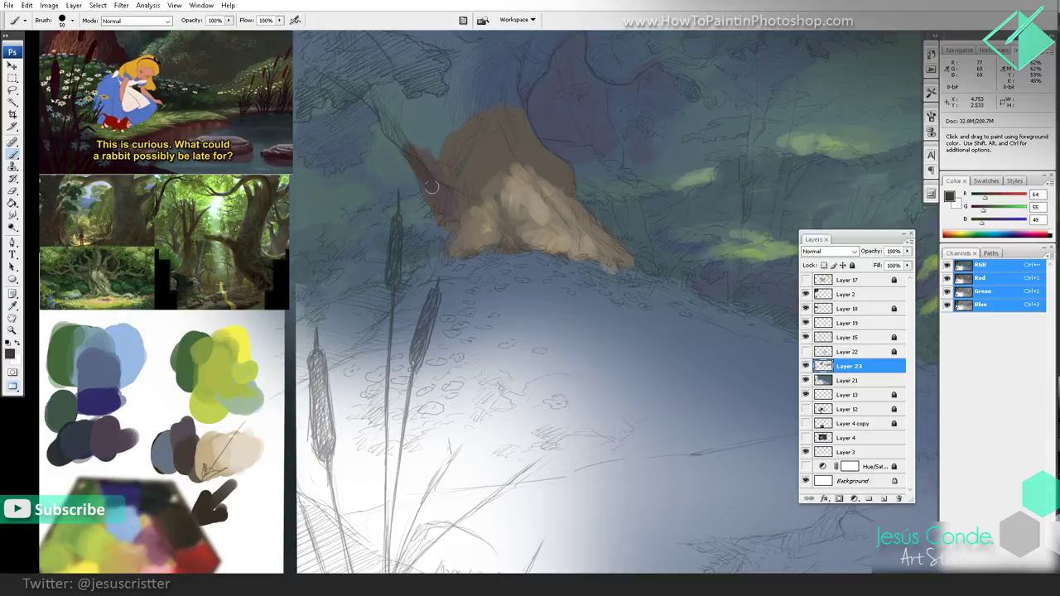
Step: Paint the trunk's shaded left side and left branch dark brown, and carry a sampled mid-brown across its upper part
mouse_move(432, 196)
mouse_down()
mouse_move(387, 130)
mouse_move(426, 155)
mouse_move(445, 144)
mouse_move(441, 122)
mouse_move(388, 115)
mouse_move(405, 101)
mouse_move(377, 87)
mouse_move(407, 152)
mouse_move(389, 139)
mouse_move(379, 93)
mouse_move(391, 84)
mouse_move(468, 105)
mouse_move(502, 85)
mouse_move(449, 187)
mouse_up()
alt+click(474, 142)
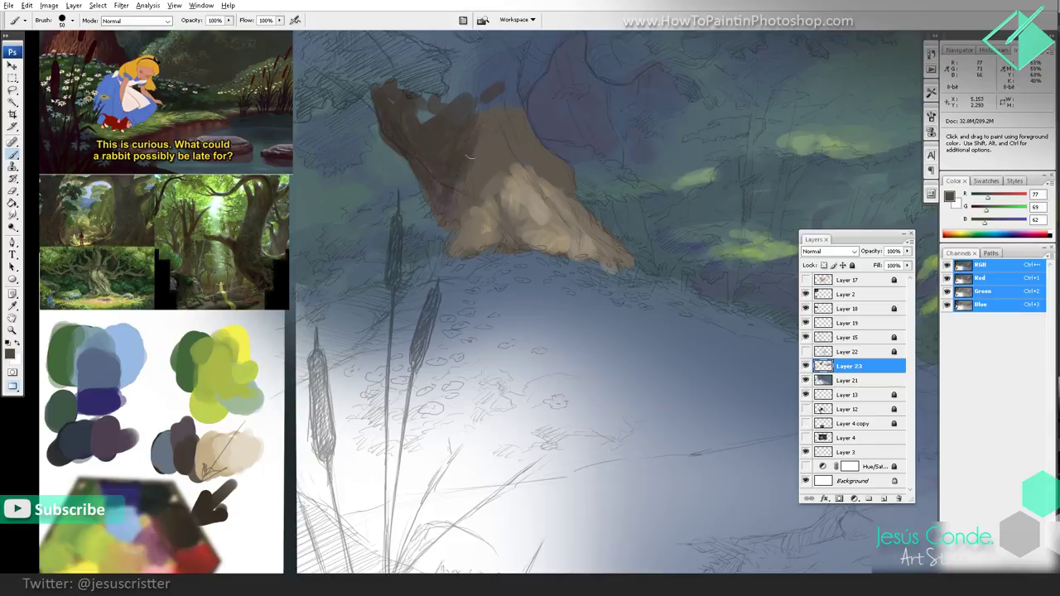
mouse_move(473, 152)
mouse_down()
mouse_move(496, 130)
mouse_move(479, 120)
mouse_move(519, 124)
mouse_up()
Step: Blend sampled dark browns through the trunk's left side and the fork between its branches
alt+click(469, 164)
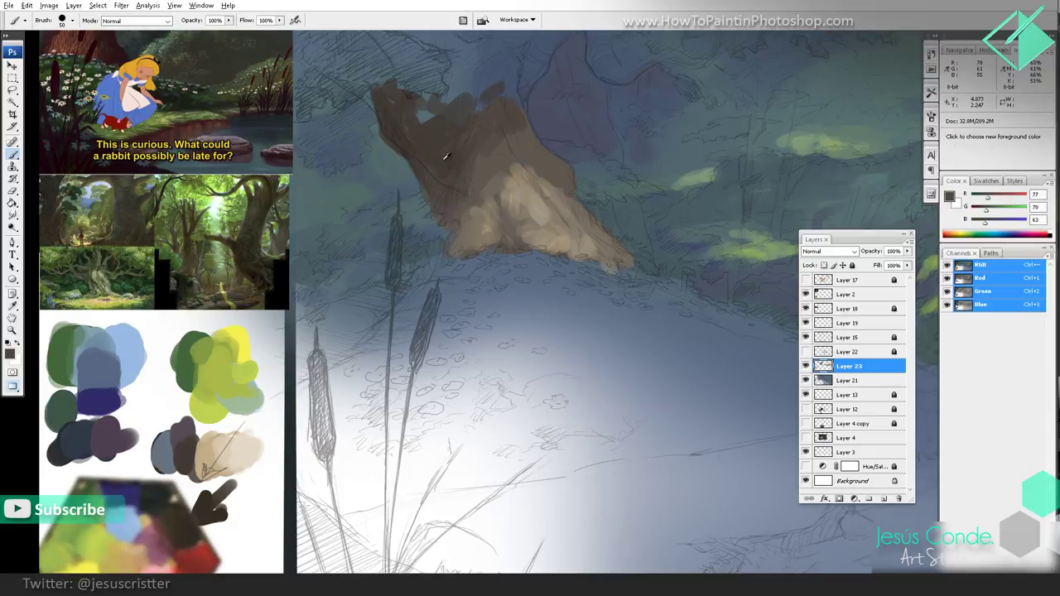
alt+click(443, 183)
mouse_move(420, 114)
mouse_down()
mouse_move(466, 90)
mouse_move(464, 118)
mouse_move(436, 150)
mouse_move(453, 157)
mouse_move(486, 98)
mouse_move(469, 130)
mouse_move(479, 106)
mouse_move(442, 118)
mouse_move(465, 115)
mouse_move(446, 149)
mouse_move(431, 120)
mouse_up()
alt+click(441, 144)
alt+click(445, 141)
Step: Extend the trunk's right branch upward with sampled bluish grey and dark brown, and shape its tip
alt+click(464, 114)
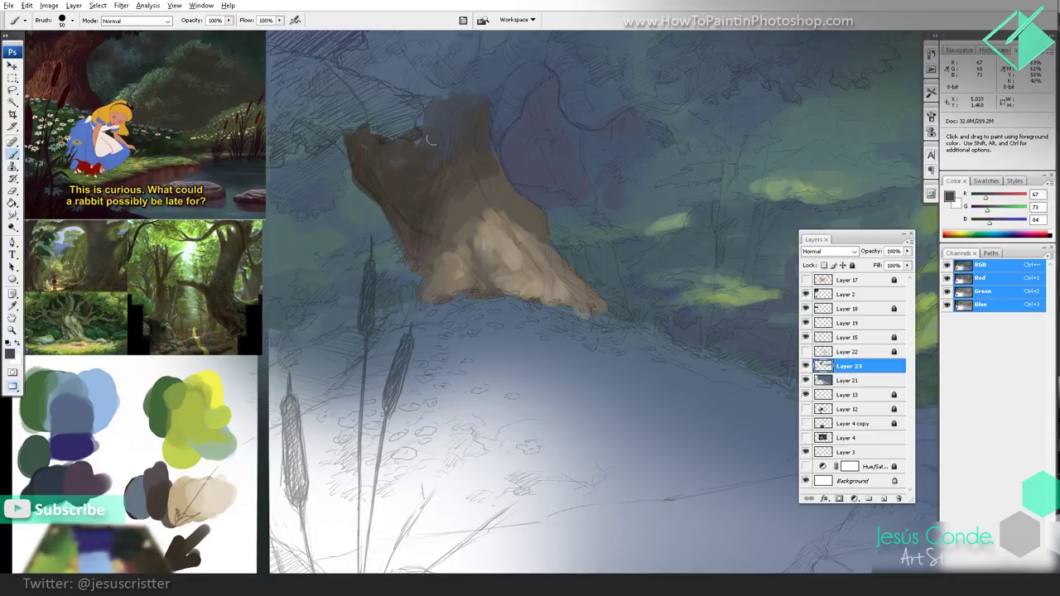
alt+click(472, 127)
mouse_move(489, 91)
mouse_down()
mouse_move(504, 68)
mouse_move(491, 74)
mouse_up()
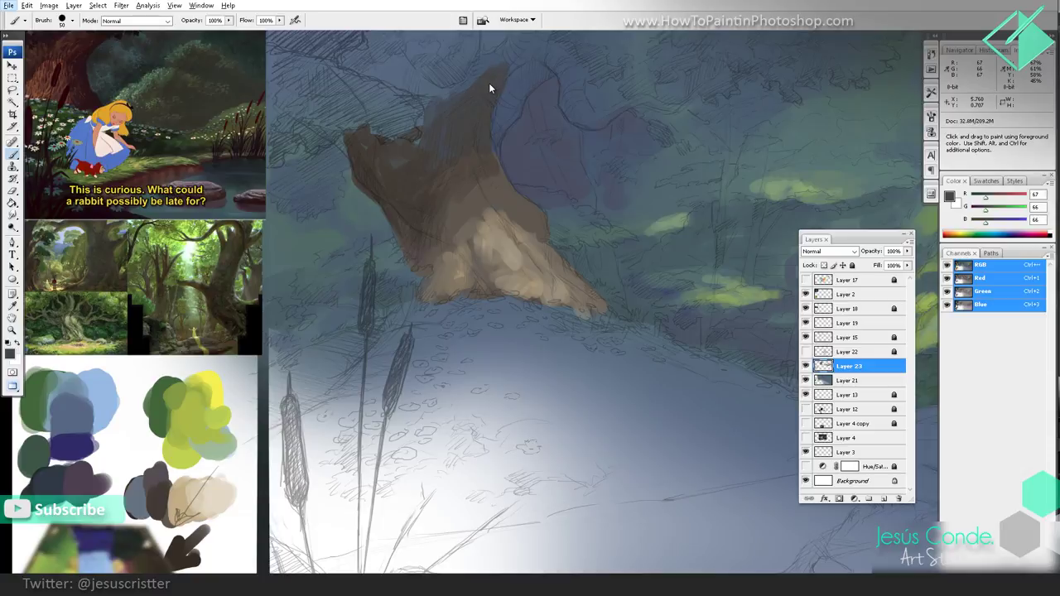
drag(487, 71, 470, 92)
Step: Refine the trunk's light-to-shadow edge with sampled tan and deepen its left side with sampled dark browns
alt+click(497, 213)
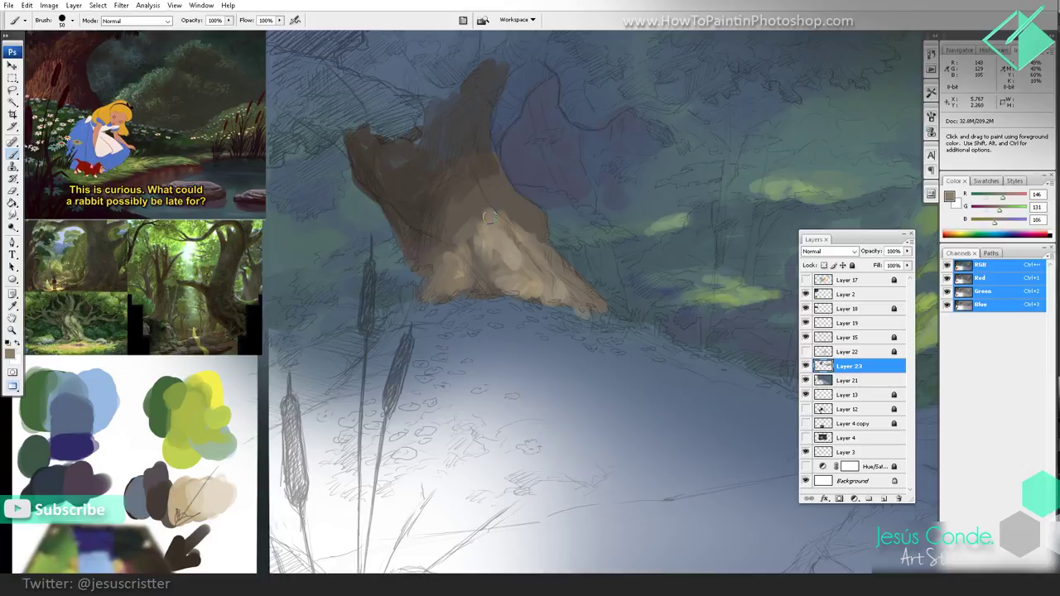
alt+click(438, 234)
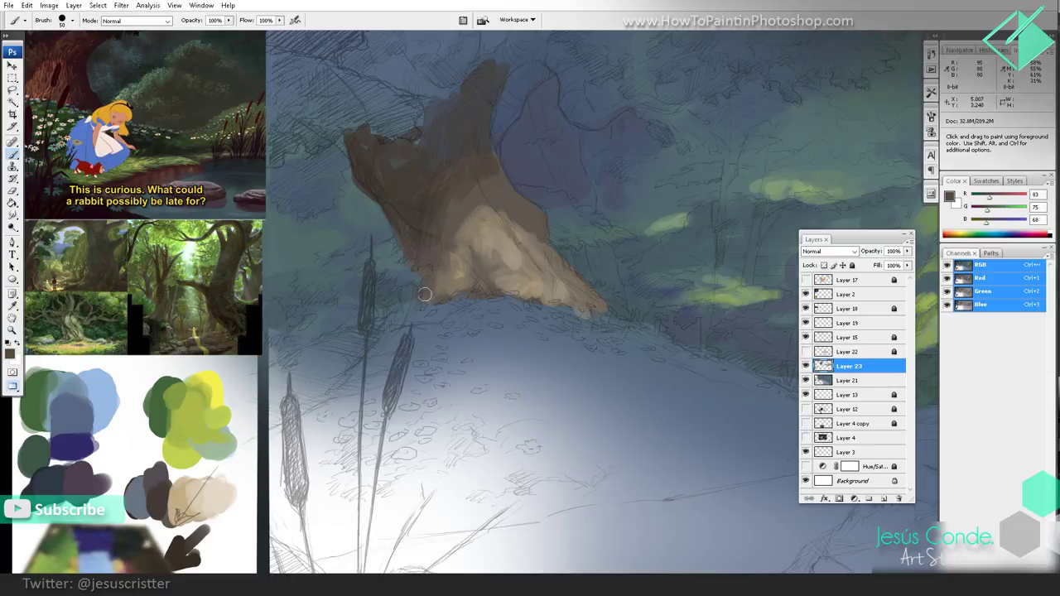
alt+click(423, 250)
alt+click(401, 189)
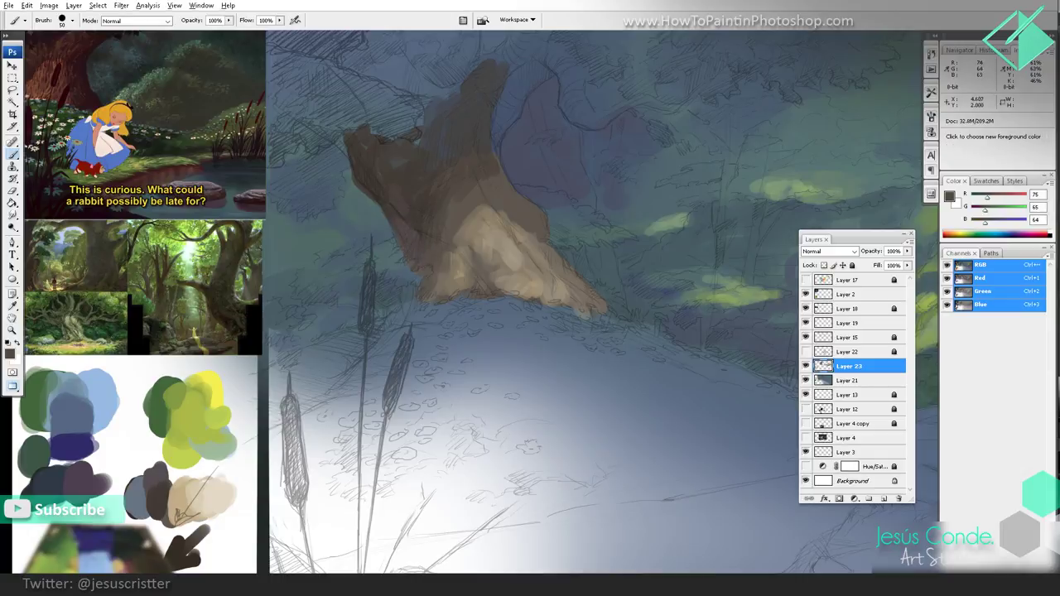
alt+click(387, 165)
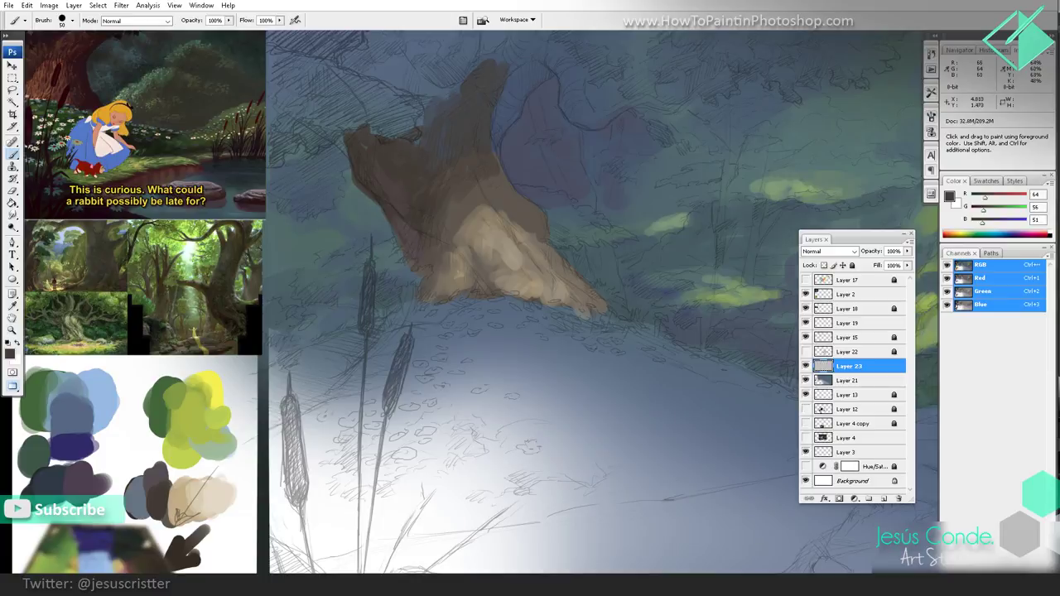
Step: Paint a dark diagonal crease between the trunk's lit roots and tone down the left root with a sampled mid-brown
alt+click(488, 260)
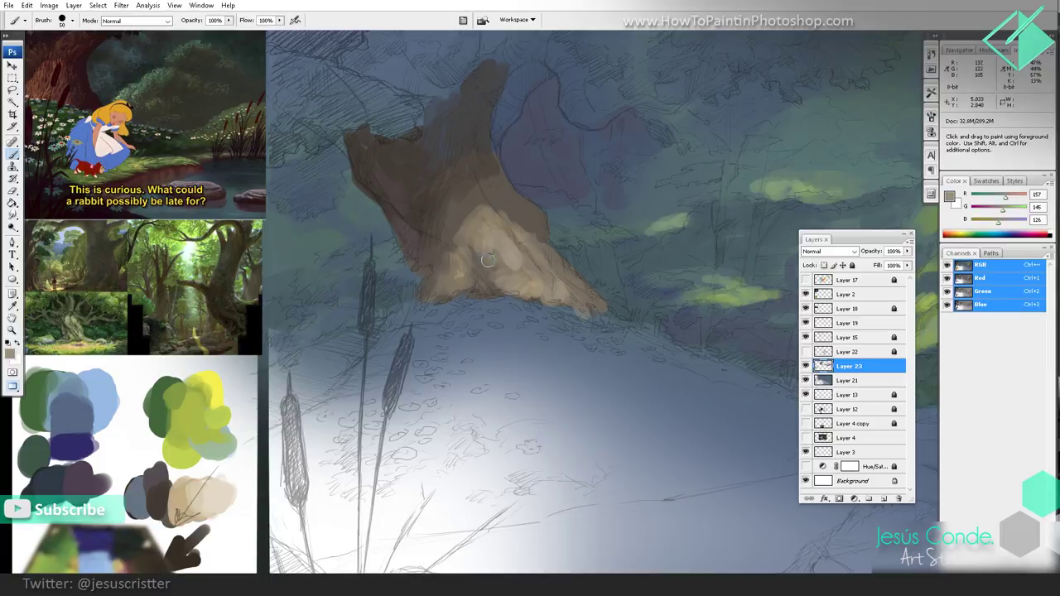
alt+click(430, 217)
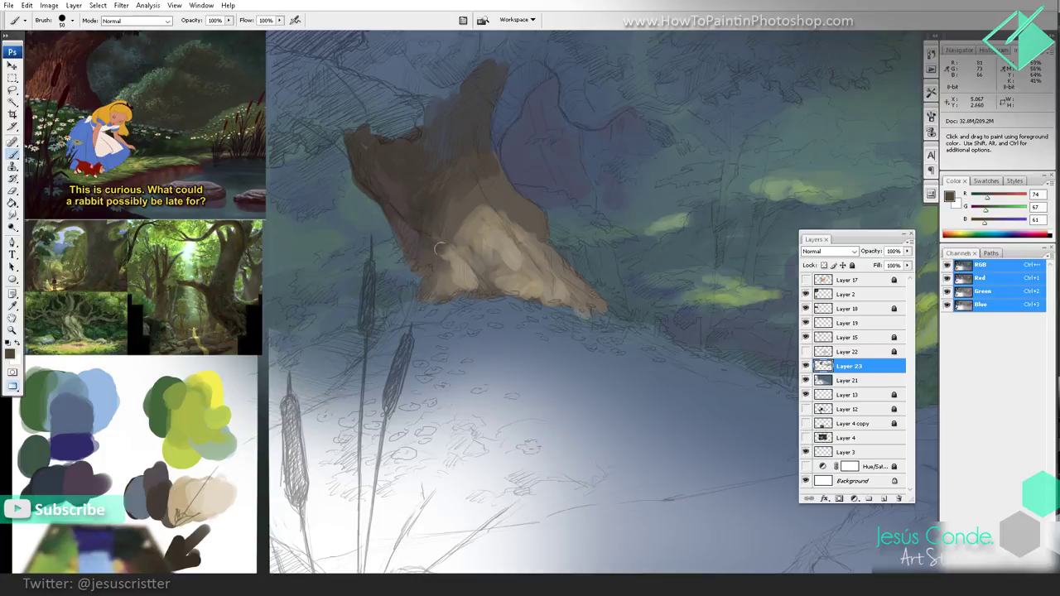
mouse_move(458, 259)
mouse_down()
mouse_move(476, 283)
mouse_move(436, 250)
mouse_move(476, 271)
mouse_up()
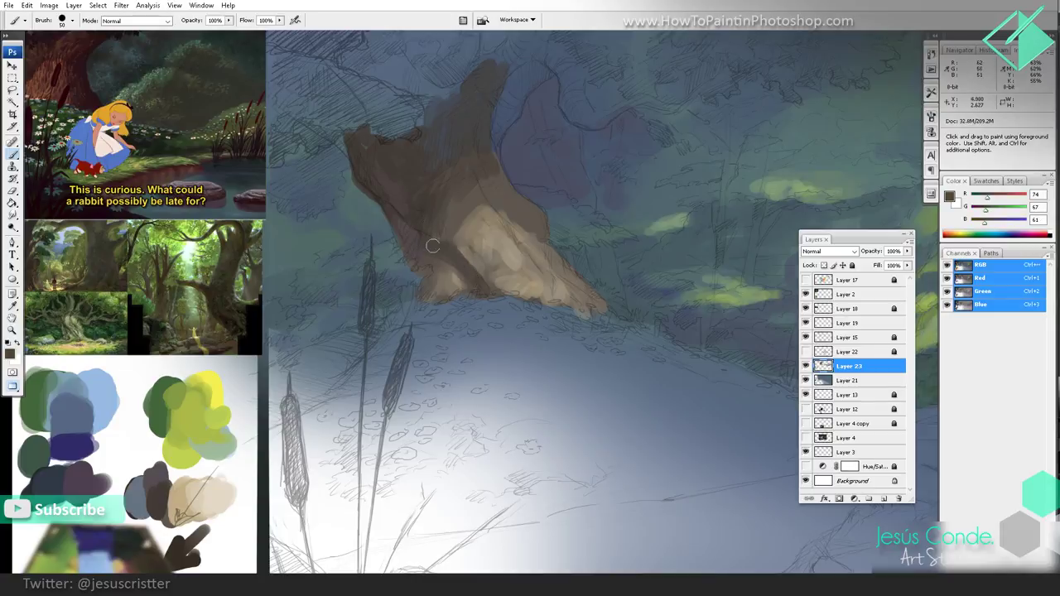
alt+click(453, 274)
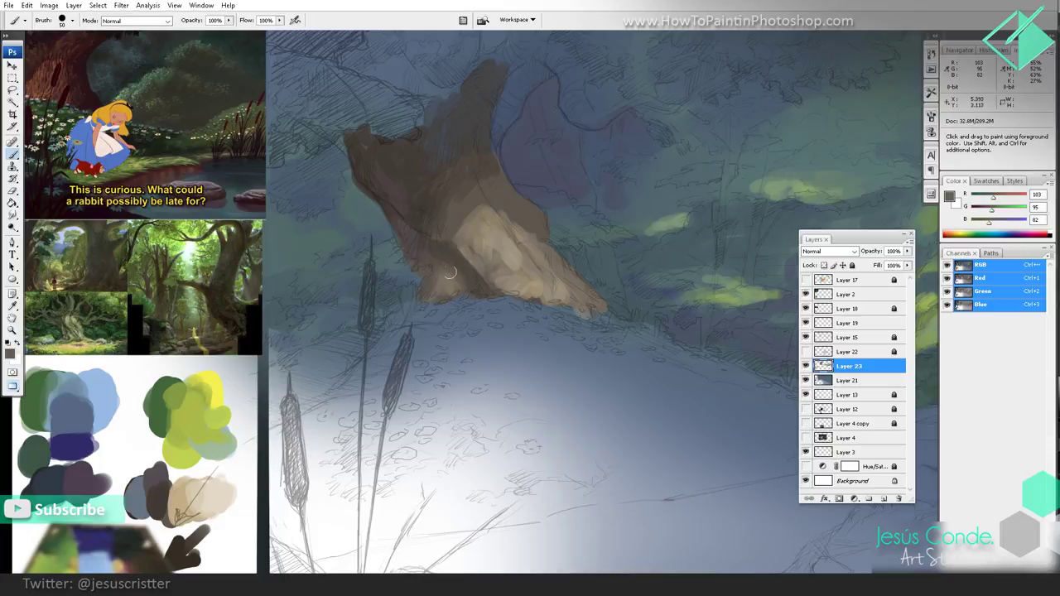
Step: Tint the trunk's shaded left side with a purplish grey sampled from the palette and blend it with sampled dark brown
drag(470, 224, 481, 216)
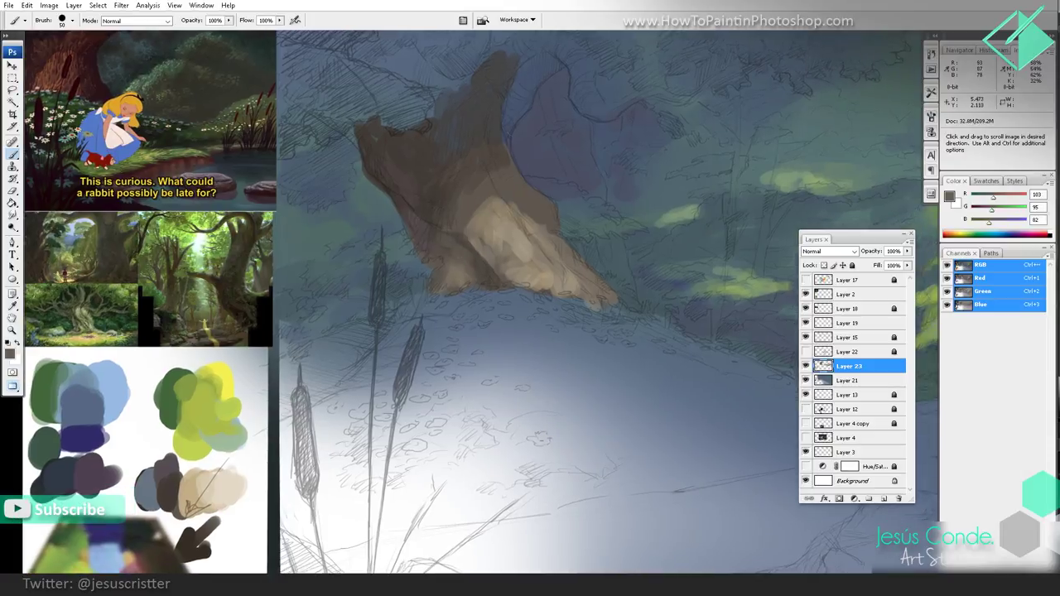
alt+click(249, 507)
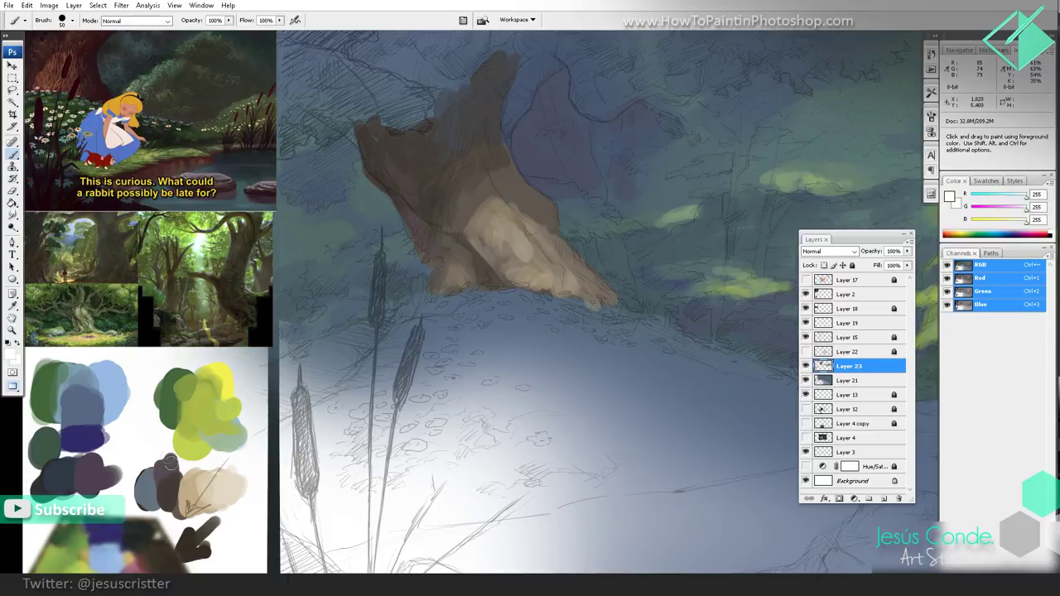
alt+click(169, 461)
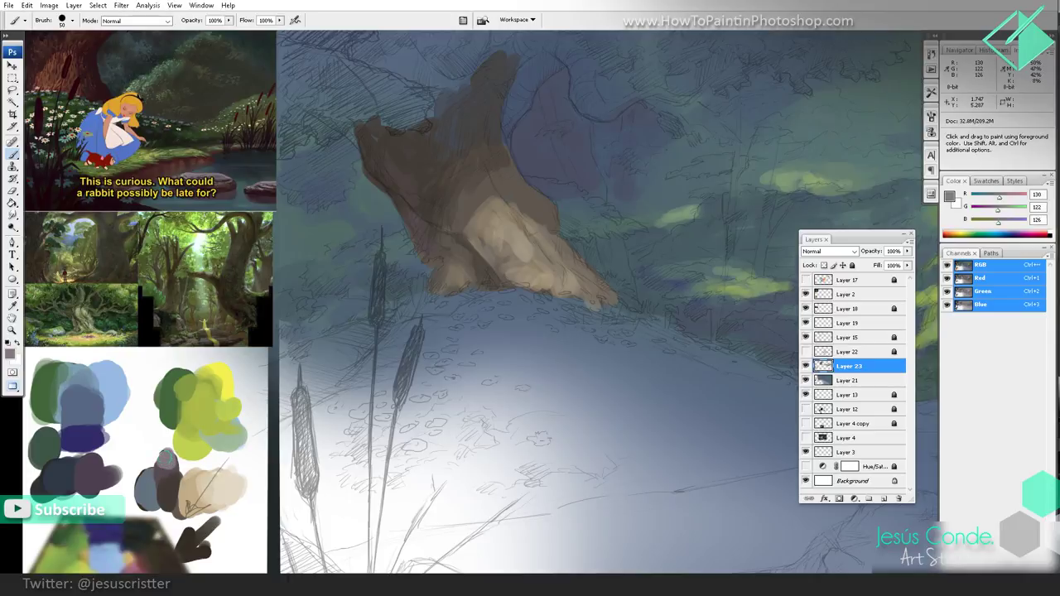
drag(412, 219, 431, 214)
alt+click(422, 198)
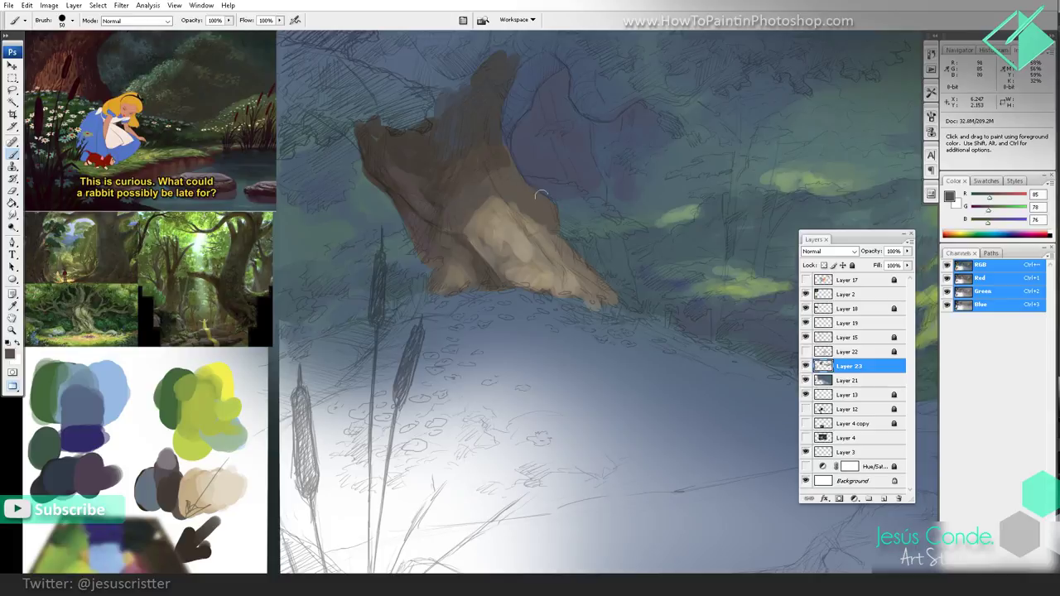
Step: Repaint the trunk's lit root with sampled greyish tan and add pale cream highlights near its upper end
alt+click(498, 235)
drag(482, 241, 505, 276)
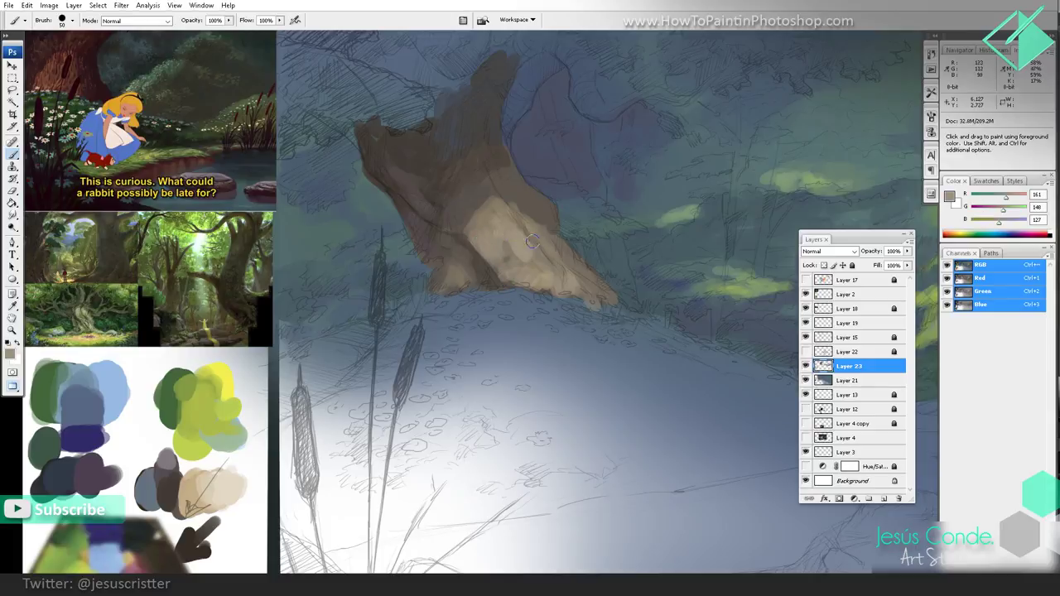
mouse_move(523, 230)
mouse_down()
mouse_move(596, 282)
mouse_move(616, 308)
mouse_up()
alt+click(235, 473)
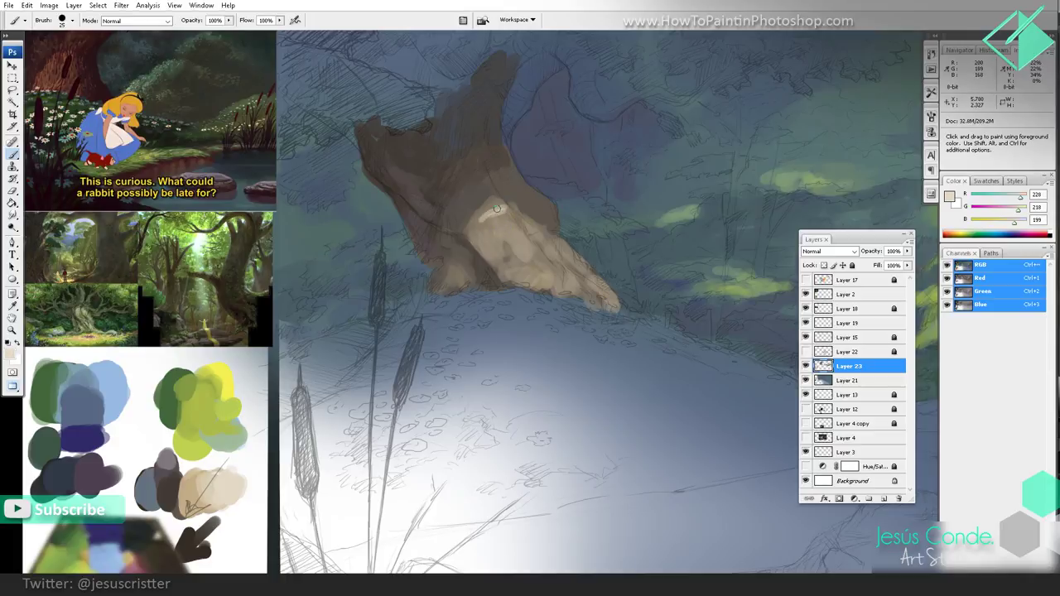
alt+click(487, 211)
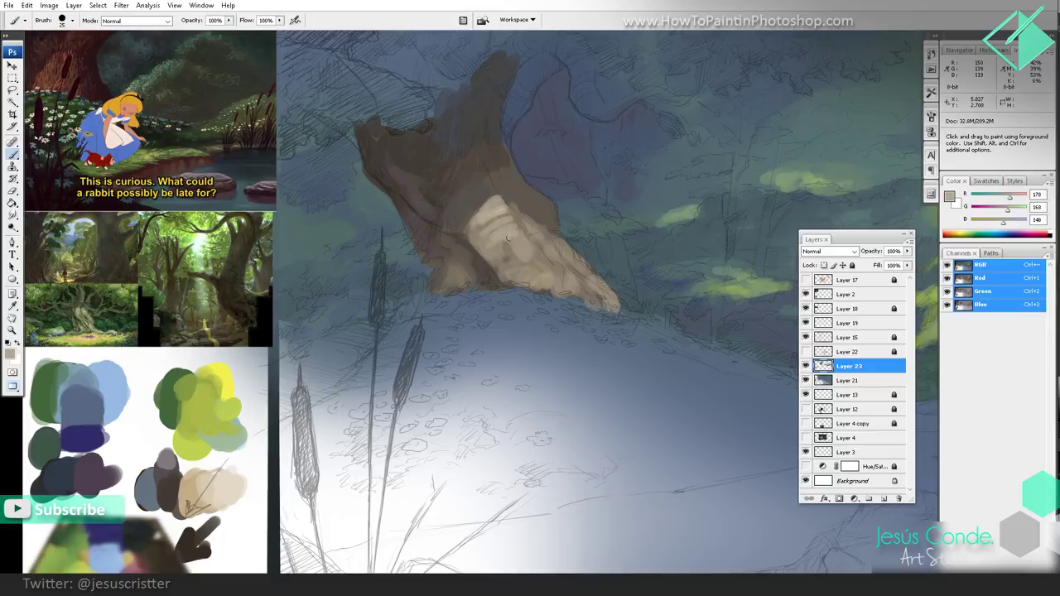
Step: Paint bark strokes over the lit root with sampled greyish tan and extend the light down to its lower edge
mouse_move(512, 234)
mouse_down()
mouse_move(506, 210)
mouse_move(521, 231)
mouse_up()
mouse_move(506, 276)
mouse_down()
mouse_move(479, 293)
mouse_move(541, 285)
mouse_move(527, 238)
mouse_move(562, 298)
mouse_up()
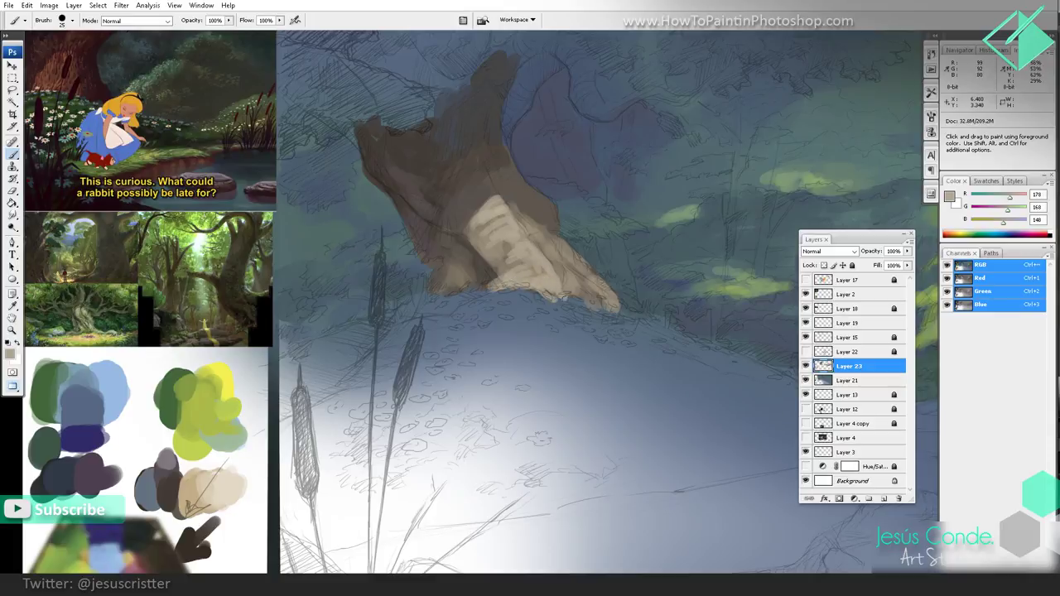
mouse_move(566, 253)
mouse_down()
mouse_move(521, 264)
mouse_move(518, 275)
mouse_up()
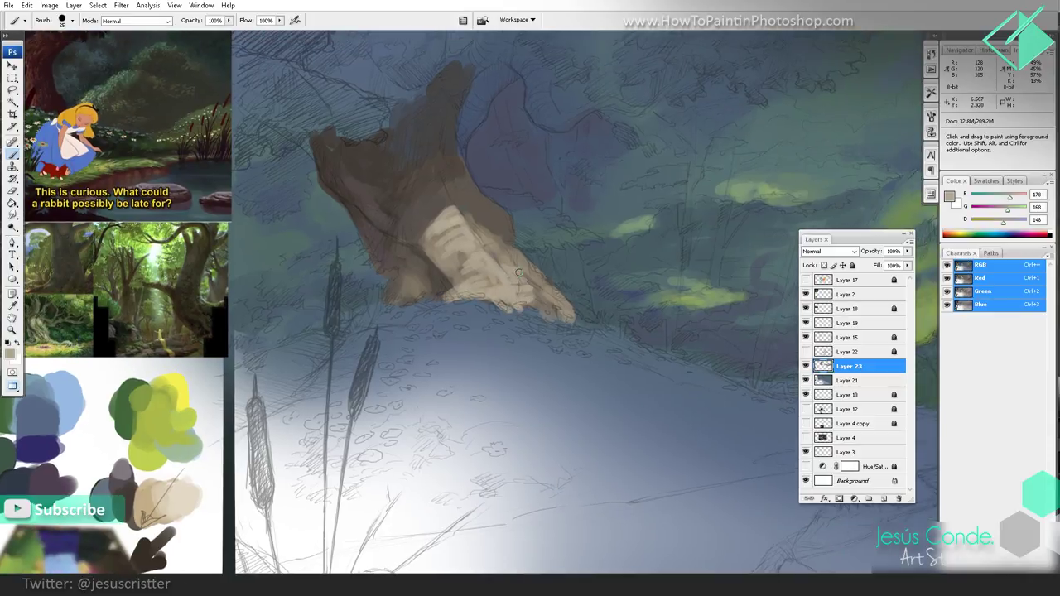
drag(570, 318, 518, 307)
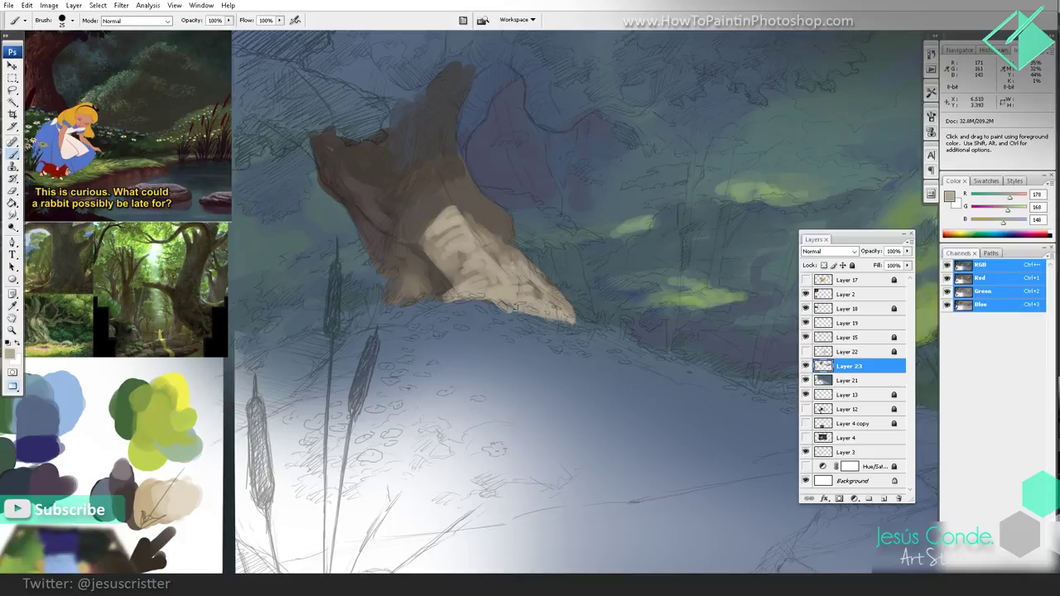
drag(569, 248, 565, 236)
drag(303, 279, 305, 273)
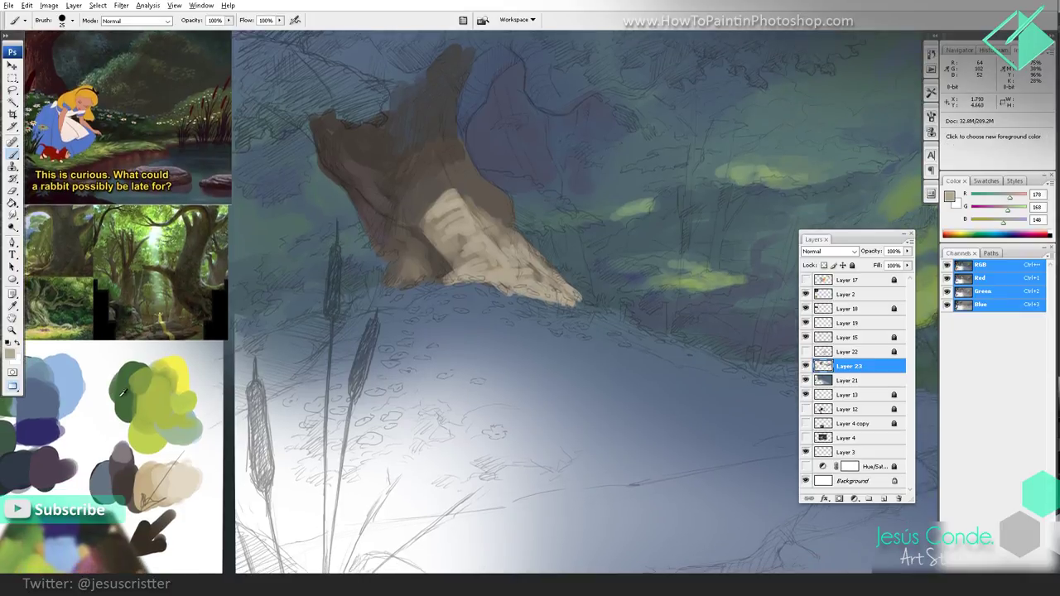
Step: Create a new layer above Layer 21 and block in the ground below the trunk with a sampled mid green
alt+click(137, 386)
click(855, 378)
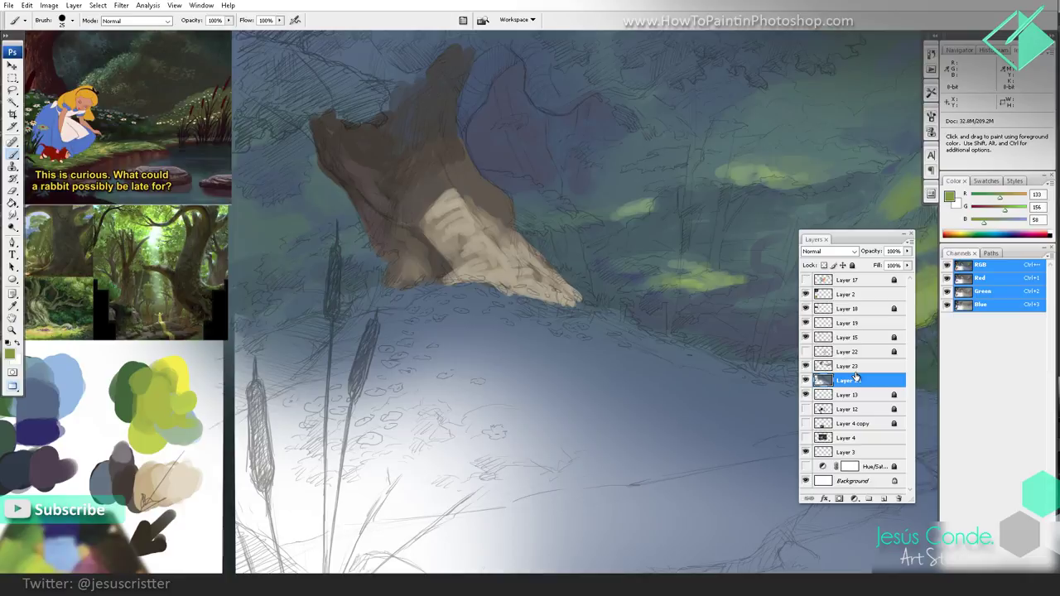
key(ctrl+shift+n)
key(Return)
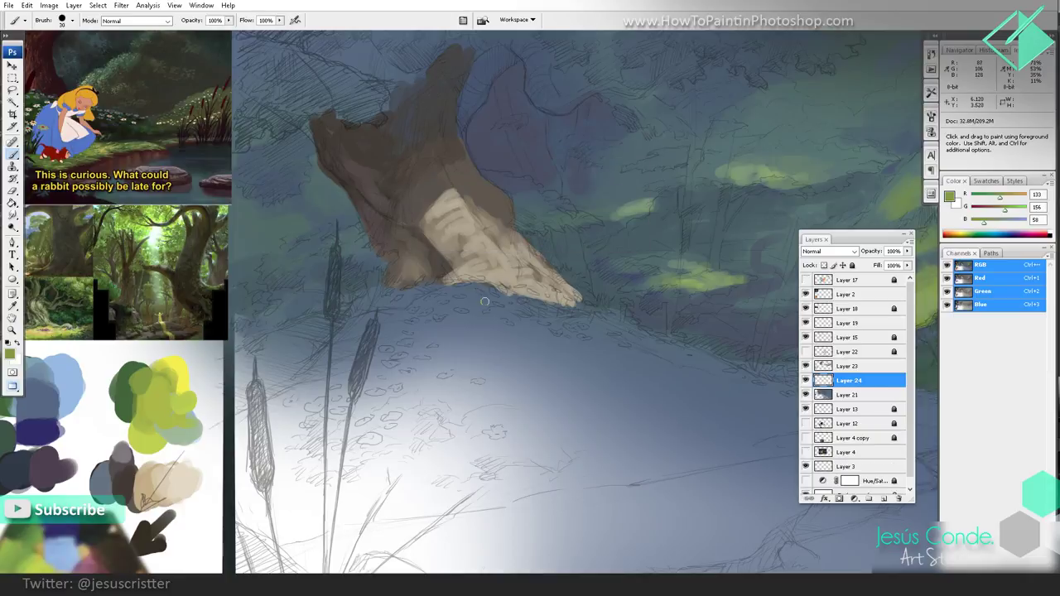
mouse_move(471, 294)
mouse_down()
mouse_move(495, 311)
mouse_move(496, 300)
mouse_move(545, 317)
mouse_move(488, 300)
mouse_move(474, 313)
mouse_move(505, 303)
mouse_move(565, 310)
mouse_move(614, 338)
mouse_move(550, 354)
mouse_move(523, 328)
mouse_move(446, 298)
mouse_move(440, 347)
mouse_move(497, 362)
mouse_move(464, 394)
mouse_up()
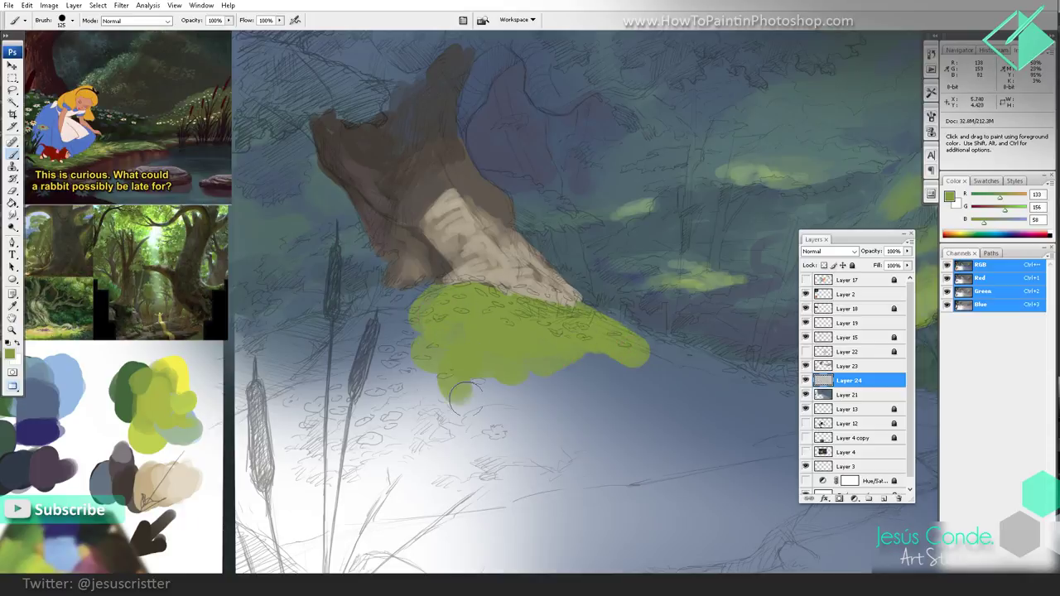
Step: Brighten the upper part of the green mound with palette yellow blended into a sampled yellow-green
alt+click(174, 374)
drag(493, 309, 494, 311)
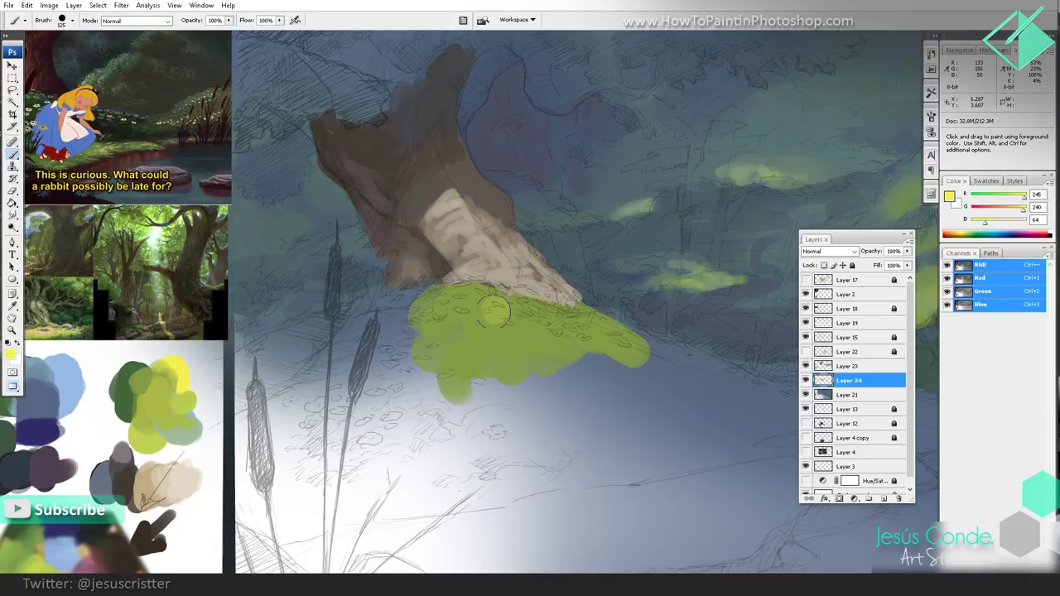
alt+click(493, 311)
mouse_move(463, 302)
mouse_down()
mouse_move(552, 348)
mouse_move(607, 339)
mouse_move(576, 365)
mouse_up()
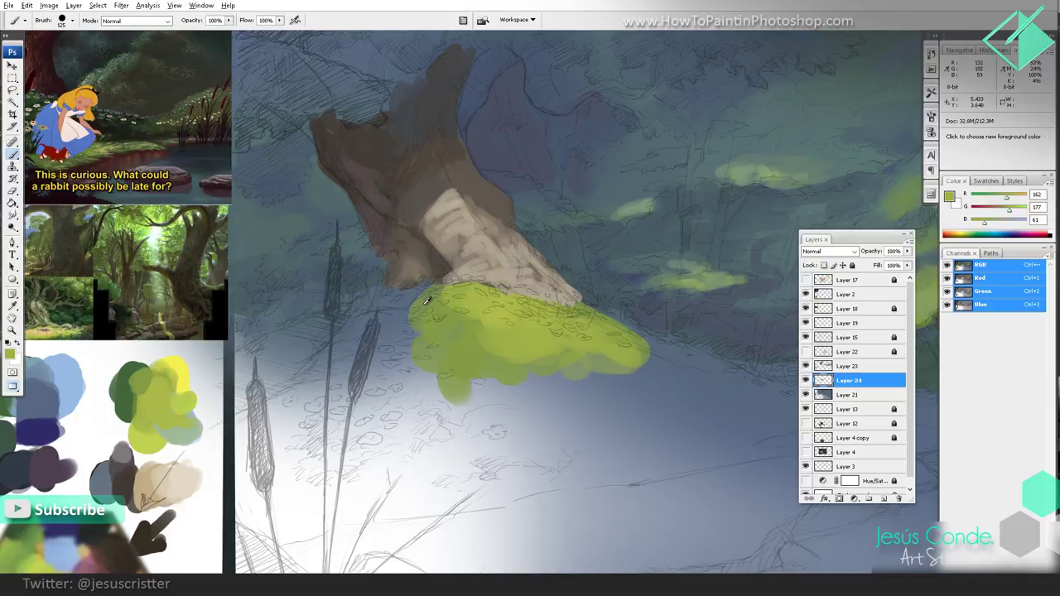
Step: Extend the mound's left slope with sampled yellow-green and add dark palette green at its far left
mouse_move(442, 305)
mouse_down()
mouse_move(374, 314)
mouse_move(394, 336)
mouse_move(299, 360)
mouse_move(287, 343)
mouse_move(245, 364)
mouse_up()
alt+click(142, 374)
alt+click(134, 373)
Step: With the Layer 22 guide sketch shown, block in the near left and far right banks in dark green, and hide the guide
click(807, 352)
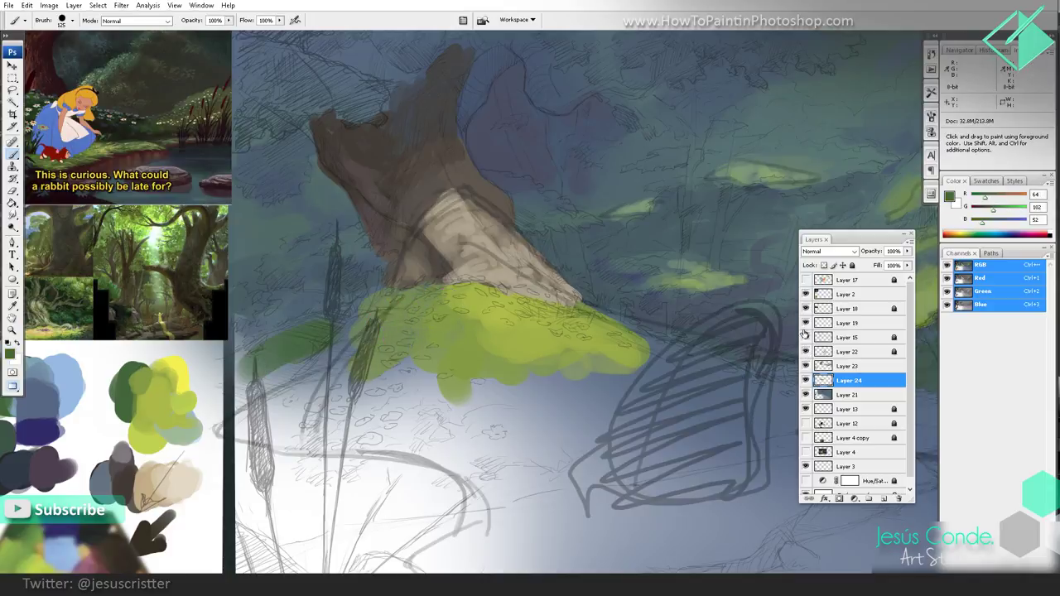
mouse_move(321, 322)
mouse_down()
mouse_move(320, 354)
mouse_move(332, 340)
mouse_move(273, 356)
mouse_move(374, 303)
mouse_move(263, 392)
mouse_move(370, 398)
mouse_move(449, 418)
mouse_move(414, 449)
mouse_move(379, 450)
mouse_move(391, 409)
mouse_move(248, 424)
mouse_move(277, 452)
mouse_up()
scroll(281, 383, down, 2)
drag(400, 426, 288, 378)
mouse_move(538, 291)
mouse_down()
mouse_move(348, 306)
mouse_move(95, 265)
mouse_up()
mouse_move(469, 316)
mouse_down()
mouse_move(481, 305)
mouse_move(438, 307)
mouse_move(406, 331)
mouse_move(698, 297)
mouse_move(694, 274)
mouse_move(747, 265)
mouse_up()
mouse_move(526, 321)
mouse_down()
mouse_move(480, 307)
mouse_move(680, 303)
mouse_move(660, 270)
mouse_move(714, 245)
mouse_up()
drag(394, 255, 661, 277)
click(807, 367)
click(807, 366)
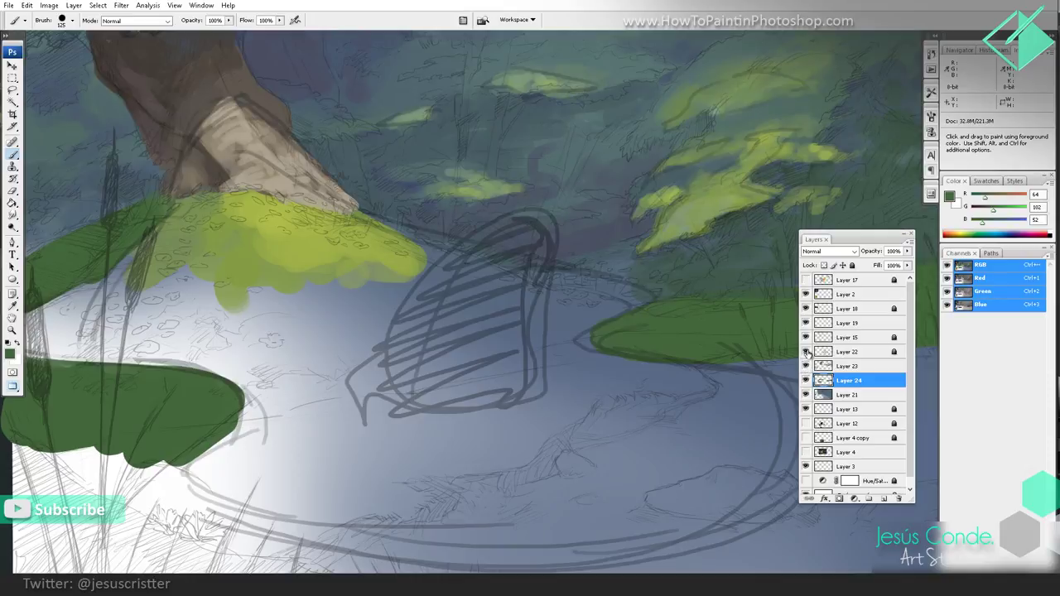
click(807, 352)
drag(543, 271, 577, 307)
Step: Blend sampled mid greens through the mound's left slope and extend the mound downward towards the water
alt+click(253, 303)
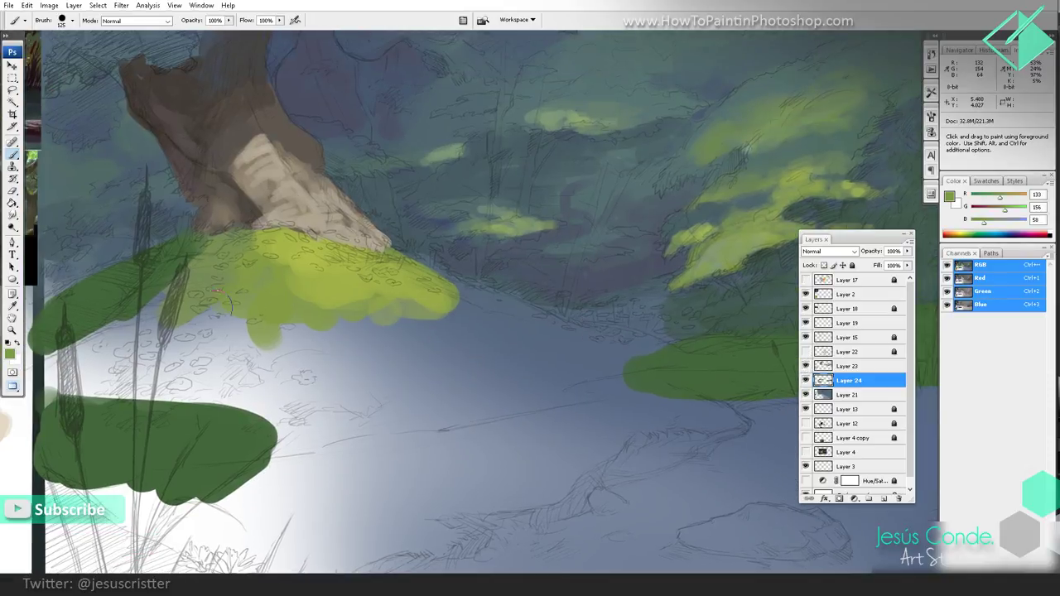
mouse_move(216, 305)
mouse_down()
mouse_move(120, 342)
mouse_move(178, 285)
mouse_move(124, 329)
mouse_up()
alt+click(170, 279)
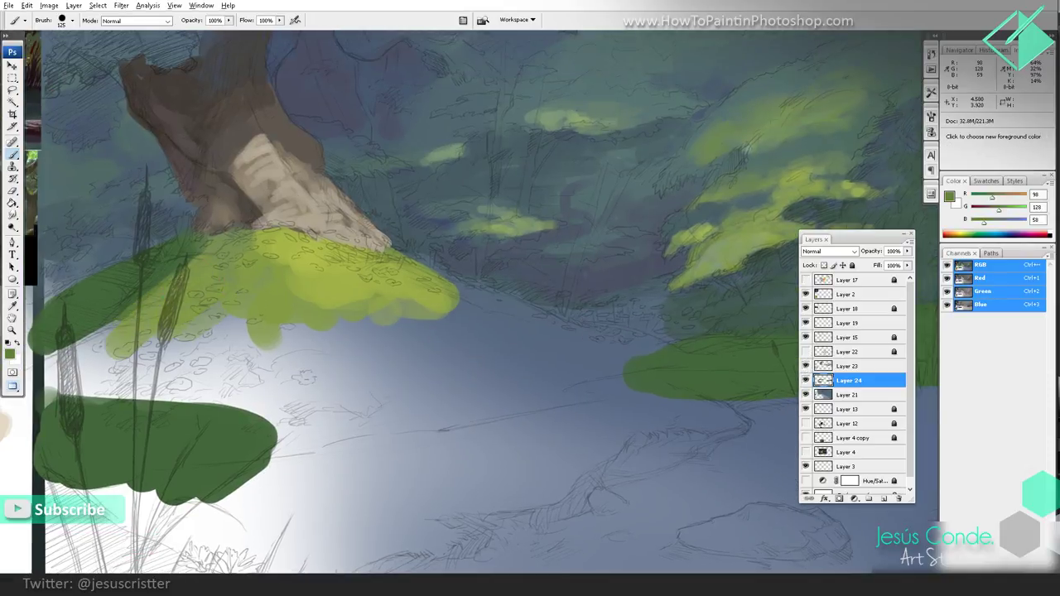
mouse_move(168, 276)
mouse_down()
mouse_move(147, 298)
mouse_move(216, 269)
mouse_move(218, 255)
mouse_move(186, 286)
mouse_move(255, 300)
mouse_up()
alt+click(279, 296)
mouse_move(192, 329)
mouse_down()
mouse_move(259, 326)
mouse_move(248, 364)
mouse_move(166, 389)
mouse_move(248, 410)
mouse_move(323, 356)
mouse_move(285, 412)
mouse_move(483, 379)
mouse_up()
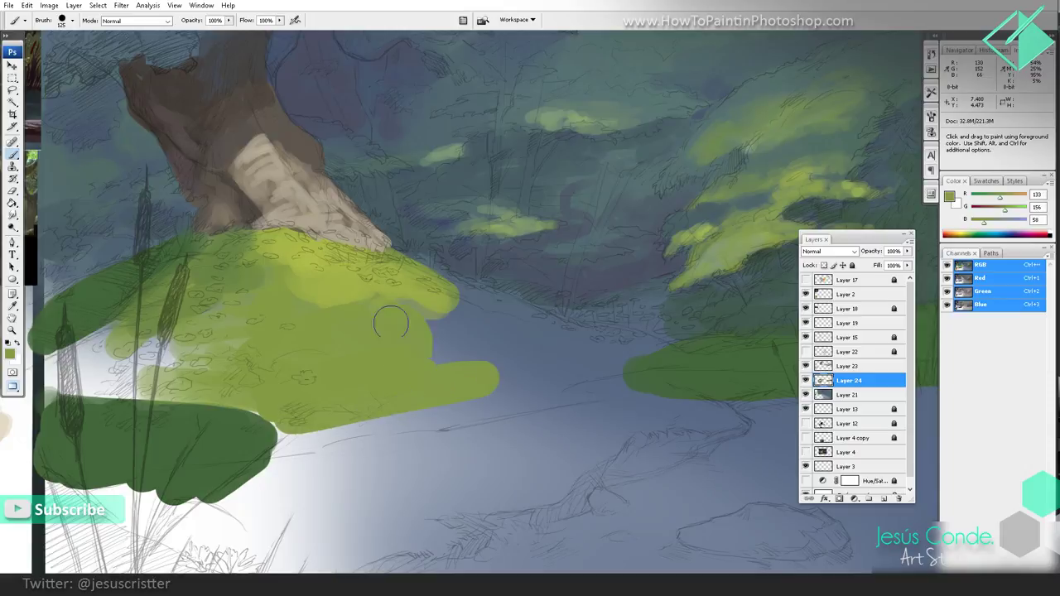
Step: Extend the mound's right slope along the sketched ridge with sampled yellow-green and olive green
drag(390, 319, 462, 356)
alt+click(355, 286)
mouse_move(331, 313)
mouse_down()
mouse_move(384, 304)
mouse_move(299, 308)
mouse_move(340, 331)
mouse_move(380, 307)
mouse_move(429, 313)
mouse_move(415, 325)
mouse_move(480, 328)
mouse_move(457, 355)
mouse_move(518, 367)
mouse_move(543, 347)
mouse_up()
alt+click(416, 325)
alt+click(461, 353)
drag(542, 346, 451, 292)
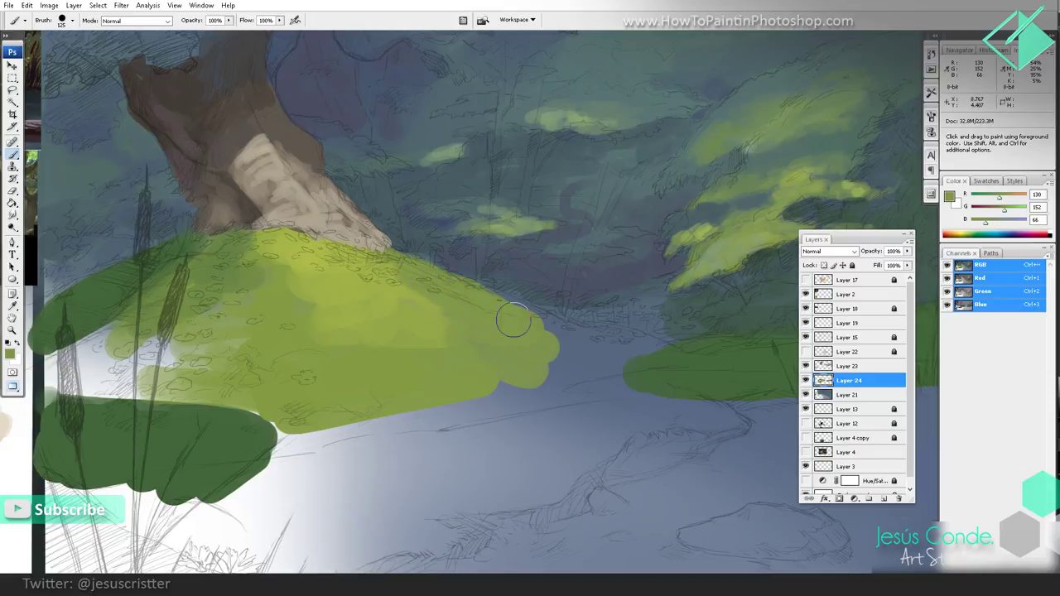
Step: Join the mound to the dark green right bank with sampled transition greens and fill in its lower slope
mouse_move(508, 315)
mouse_down()
mouse_move(620, 353)
mouse_move(573, 369)
mouse_move(680, 367)
mouse_move(638, 357)
mouse_move(686, 365)
mouse_move(601, 374)
mouse_move(658, 382)
mouse_move(684, 357)
mouse_move(551, 336)
mouse_move(651, 358)
mouse_up()
alt+click(674, 356)
alt+click(620, 348)
drag(650, 357, 584, 345)
alt+click(424, 328)
mouse_move(428, 347)
mouse_down()
mouse_move(472, 378)
mouse_move(571, 381)
mouse_up()
Step: Reduce the brush size to 80 and define the mound's lower waterline with a sampled mid green
drag(260, 329, 456, 272)
alt+click(141, 281)
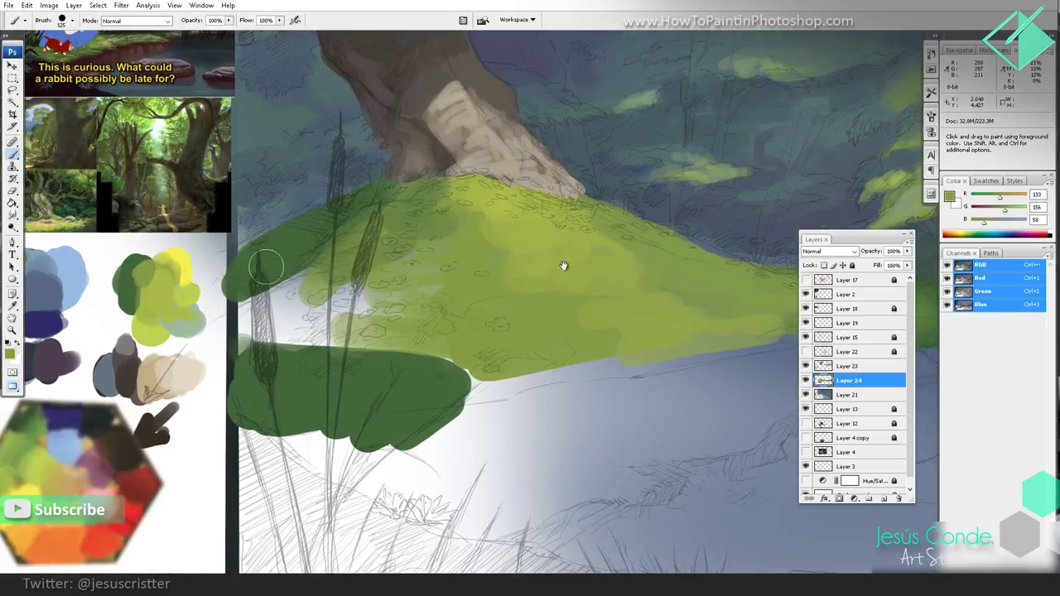
drag(563, 265, 516, 266)
key(bracketleft)
key(bracketleft)
key(bracketleft)
mouse_move(487, 370)
mouse_down()
mouse_move(432, 382)
mouse_move(620, 364)
mouse_up()
drag(587, 354, 519, 349)
drag(457, 367, 691, 325)
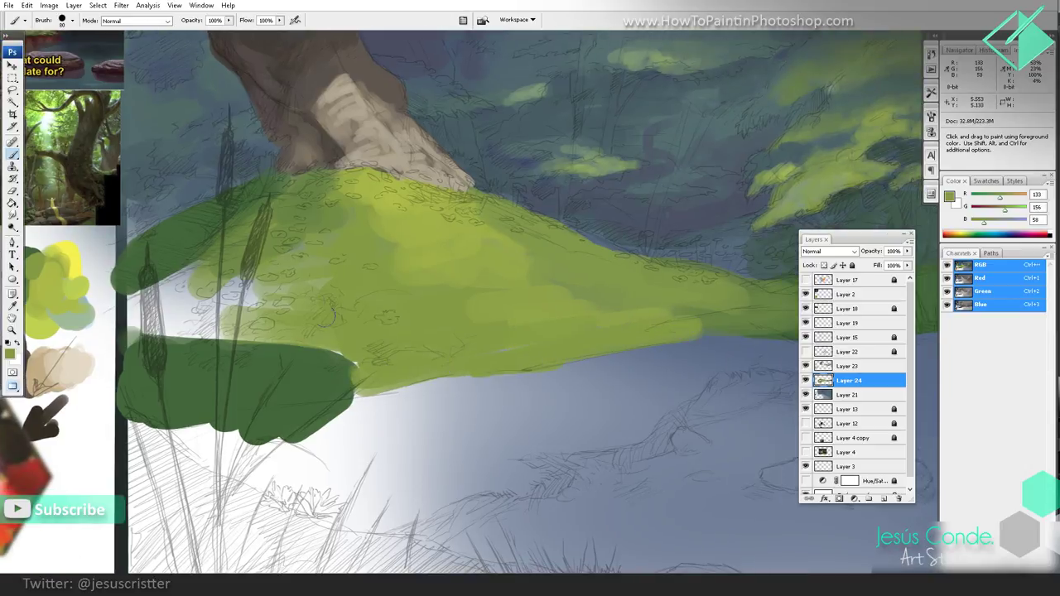
Step: Fill the pale gap between the mound's left slope and the foreground bank with mid and sampled olive greens
drag(322, 293, 215, 321)
drag(240, 298, 280, 335)
alt+click(366, 254)
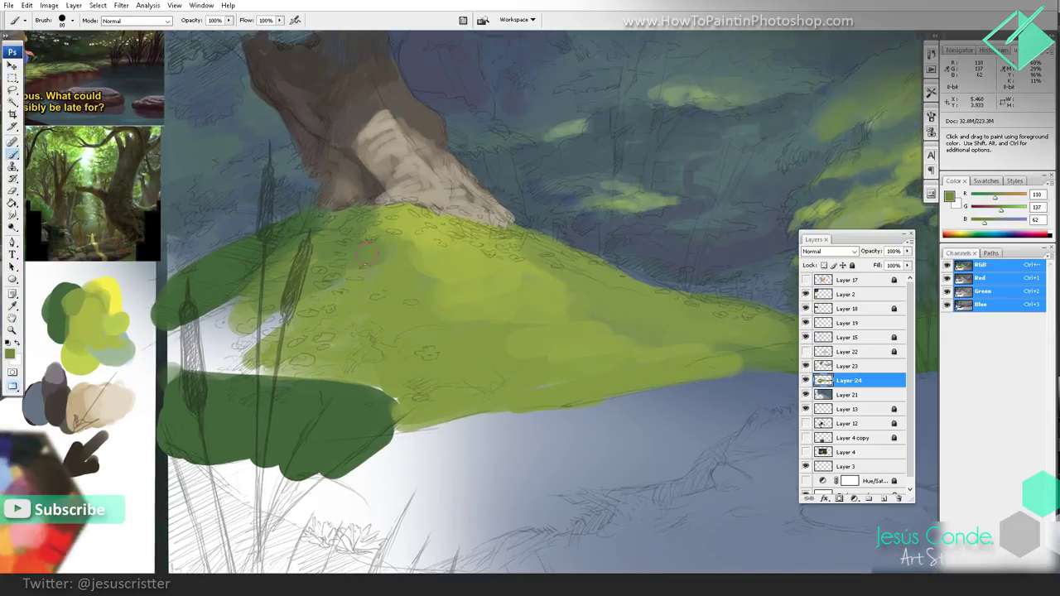
mouse_move(331, 291)
mouse_down()
mouse_move(230, 333)
mouse_move(177, 319)
mouse_move(171, 360)
mouse_move(285, 363)
mouse_move(274, 343)
mouse_move(305, 365)
mouse_move(208, 372)
mouse_move(358, 385)
mouse_up()
Step: Soften the edge between the mound and the foreground bank with a sampled darker green at 40% opacity, and restore 100% opacity
alt+click(338, 375)
key(4)
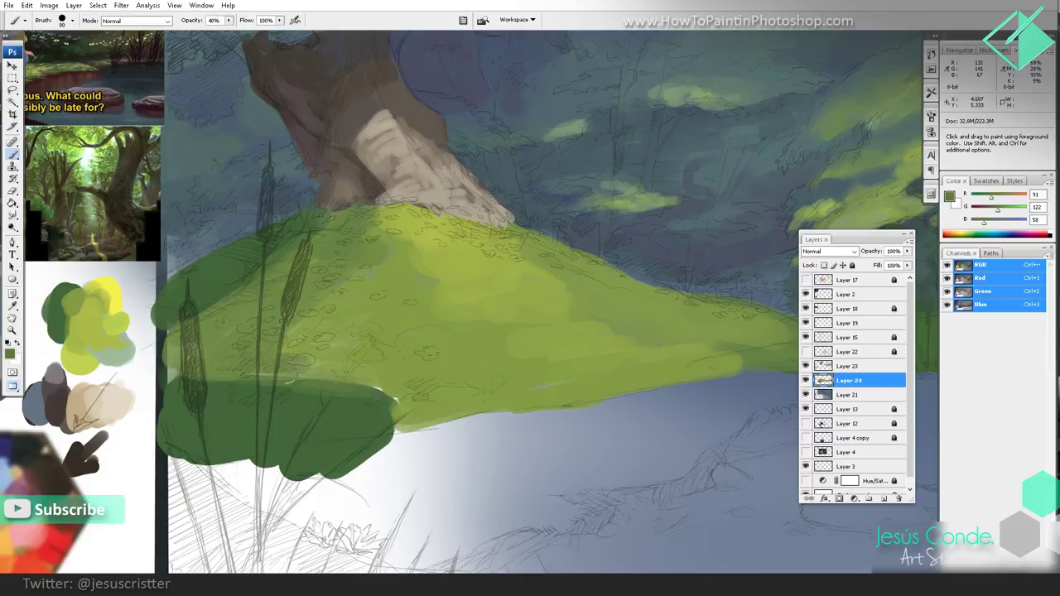
drag(291, 372, 361, 377)
mouse_move(232, 375)
mouse_down()
mouse_move(176, 377)
mouse_move(178, 342)
mouse_up()
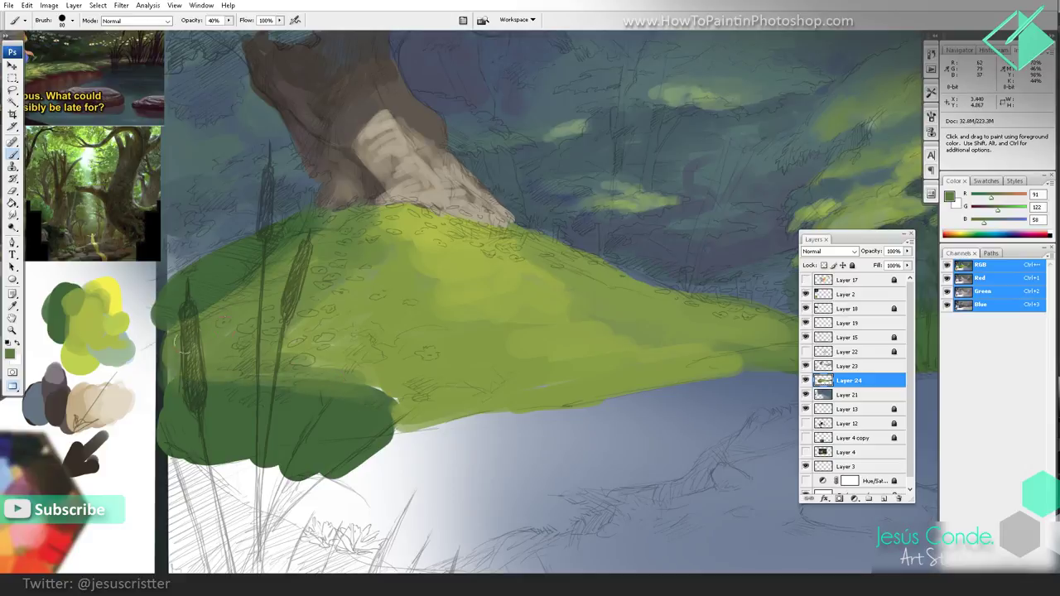
key(0)
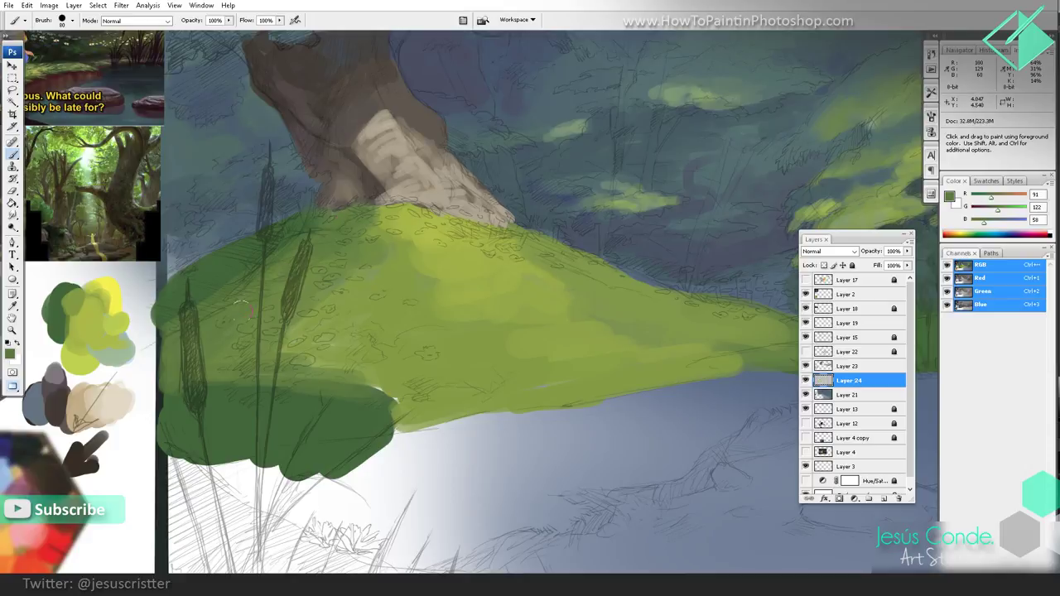
Step: Extend the light across the mound's upper left slope below the trunk with sampled yellow-greens
alt+click(411, 225)
mouse_move(372, 270)
mouse_down()
mouse_move(353, 289)
mouse_move(399, 288)
mouse_move(325, 322)
mouse_up()
alt+click(389, 285)
drag(344, 283, 317, 312)
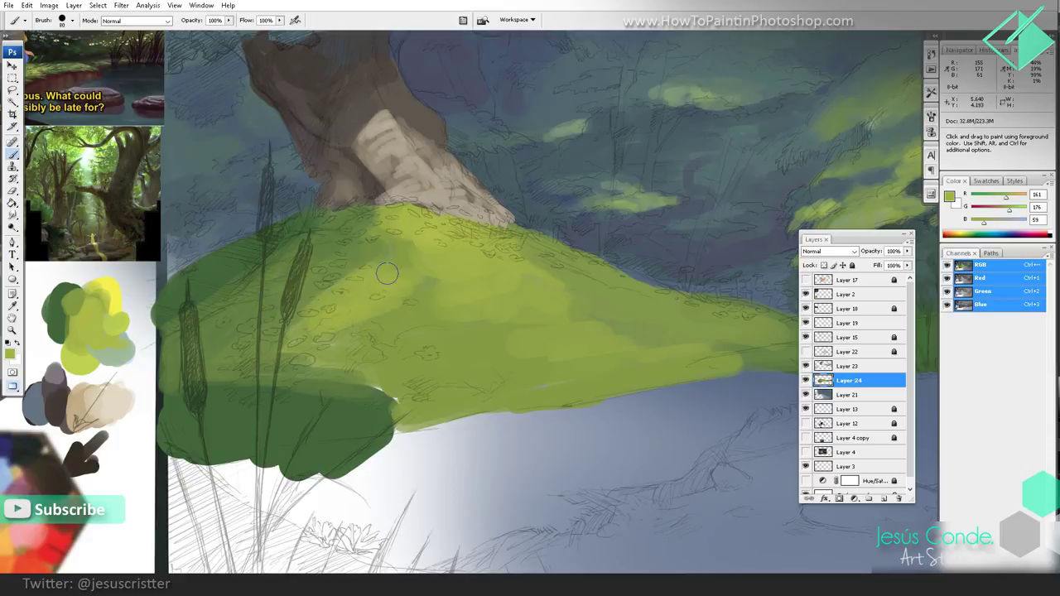
alt+click(387, 273)
drag(395, 247, 365, 247)
Step: Blend the dark foreground bank into the mound with sampled greens, using a size 100 brush at 40% opacity
alt+click(406, 369)
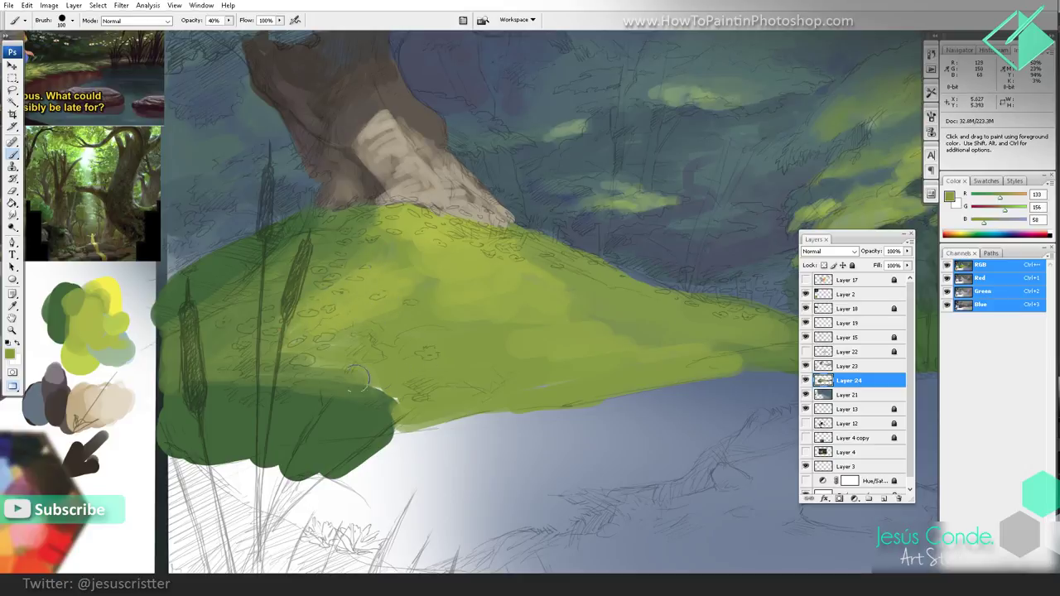
mouse_move(343, 389)
mouse_down()
mouse_move(382, 381)
mouse_move(357, 425)
mouse_move(311, 401)
mouse_up()
alt+click(376, 397)
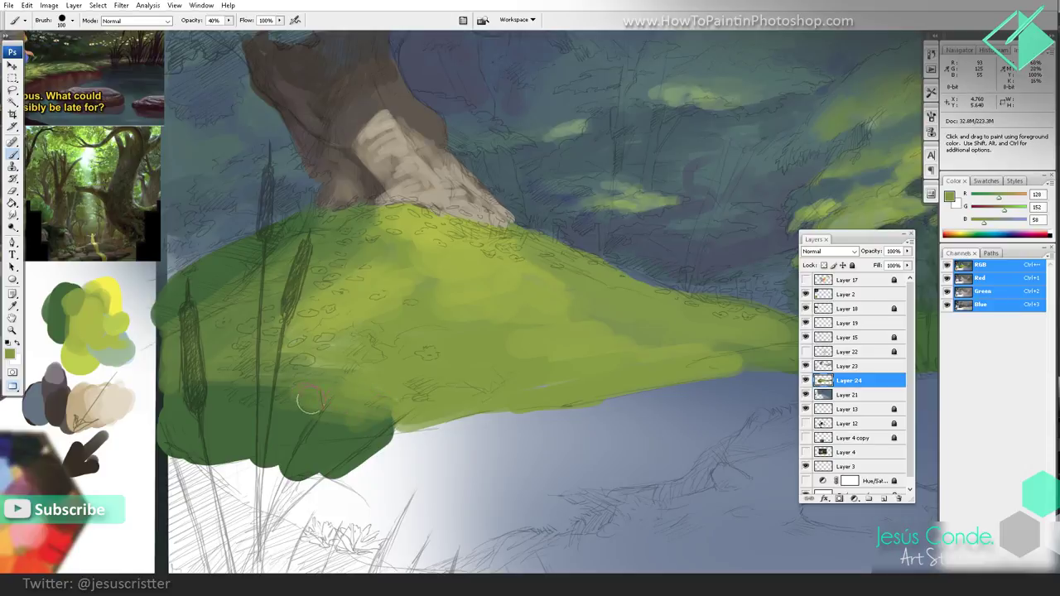
alt+click(365, 424)
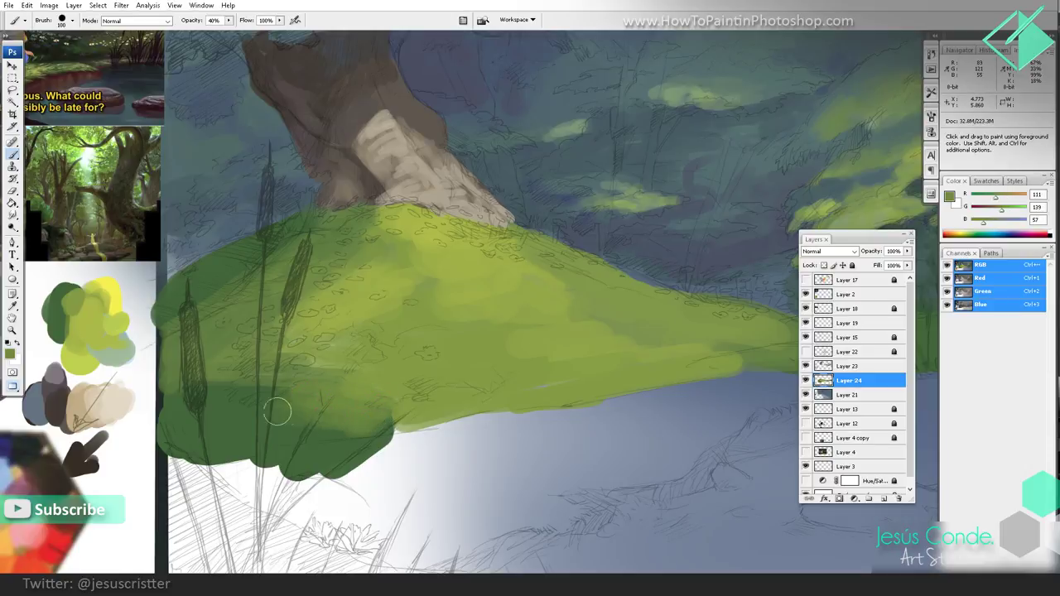
alt+click(351, 424)
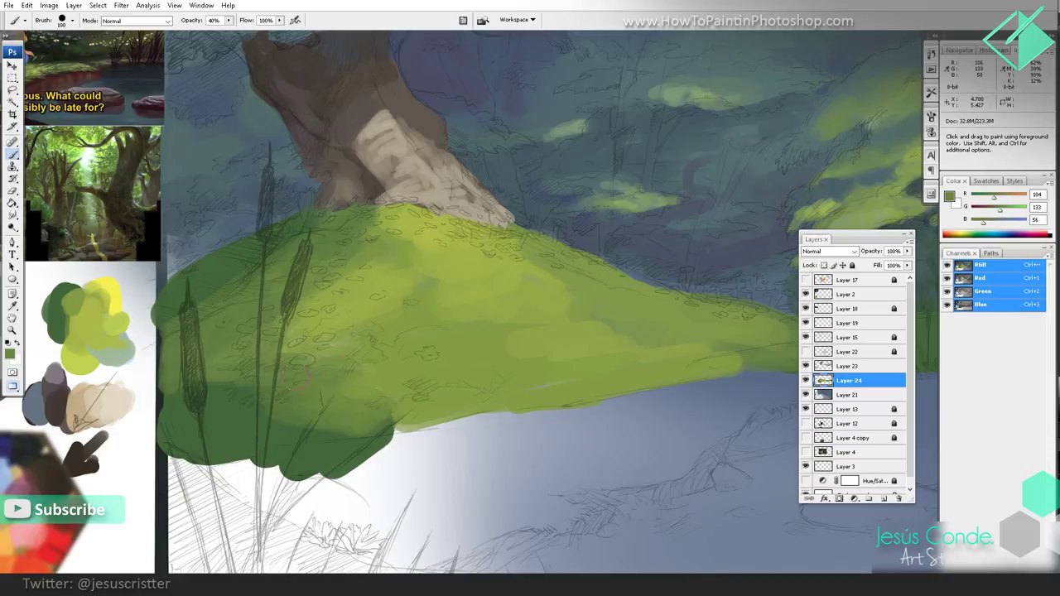
alt+click(373, 310)
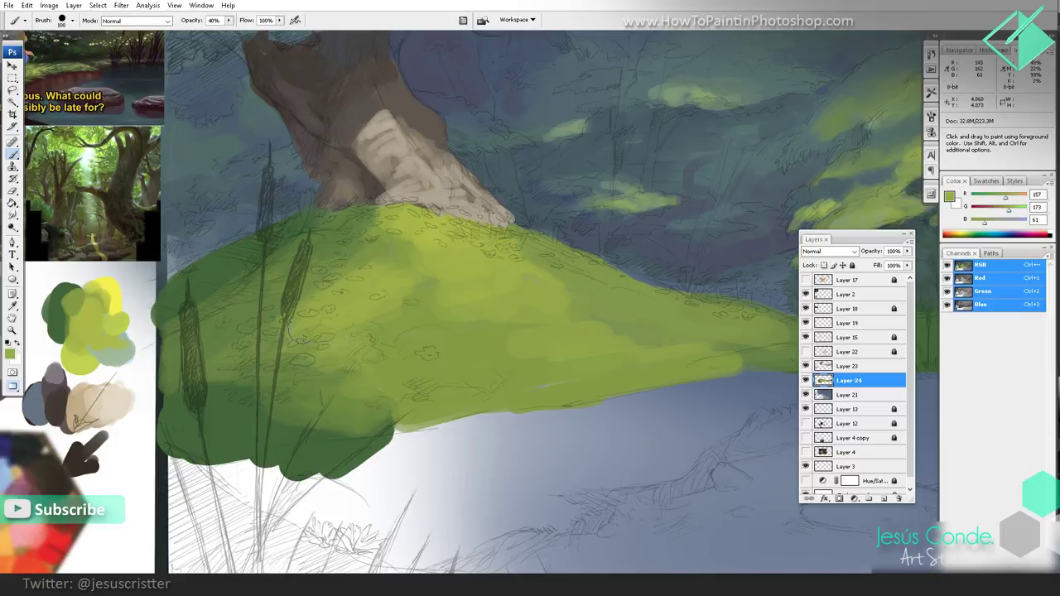
alt+click(464, 319)
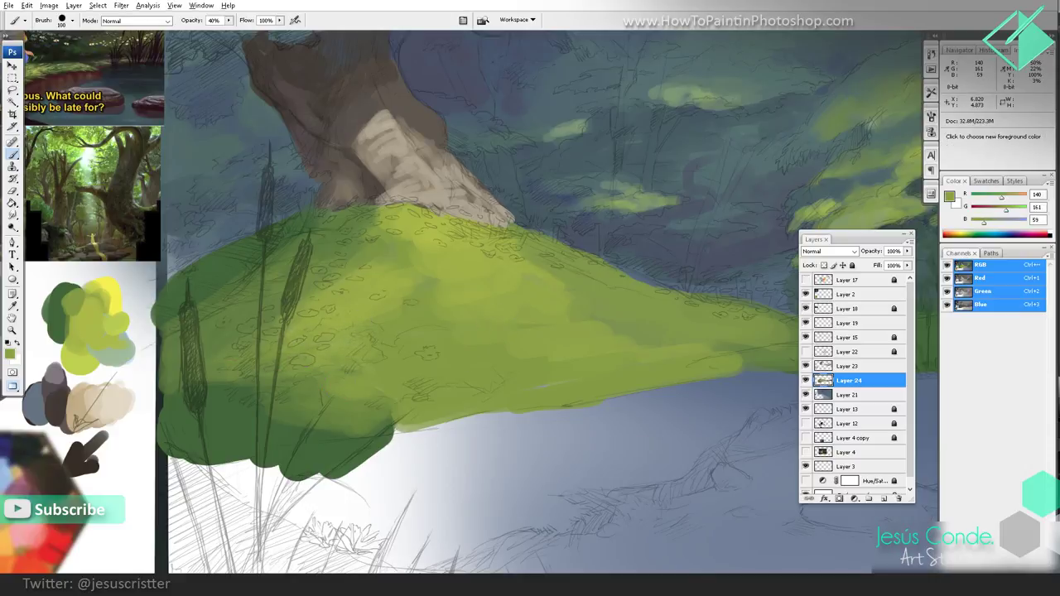
Step: Blend the mound's lower centre and the dark bank's edge with sampled greens, using a size 70 brush at 40% opacity
alt+click(421, 231)
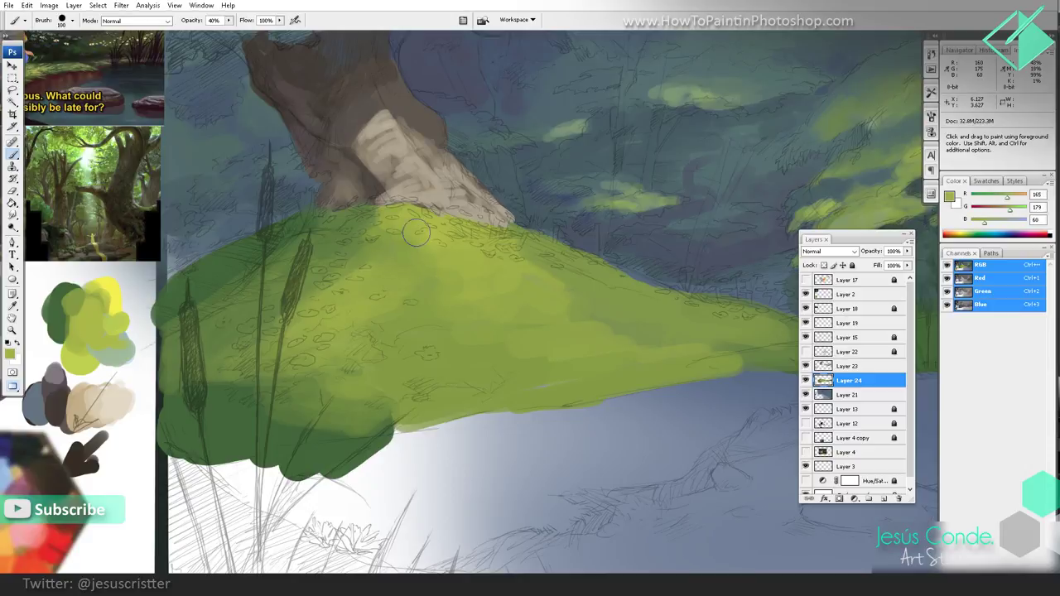
alt+click(561, 275)
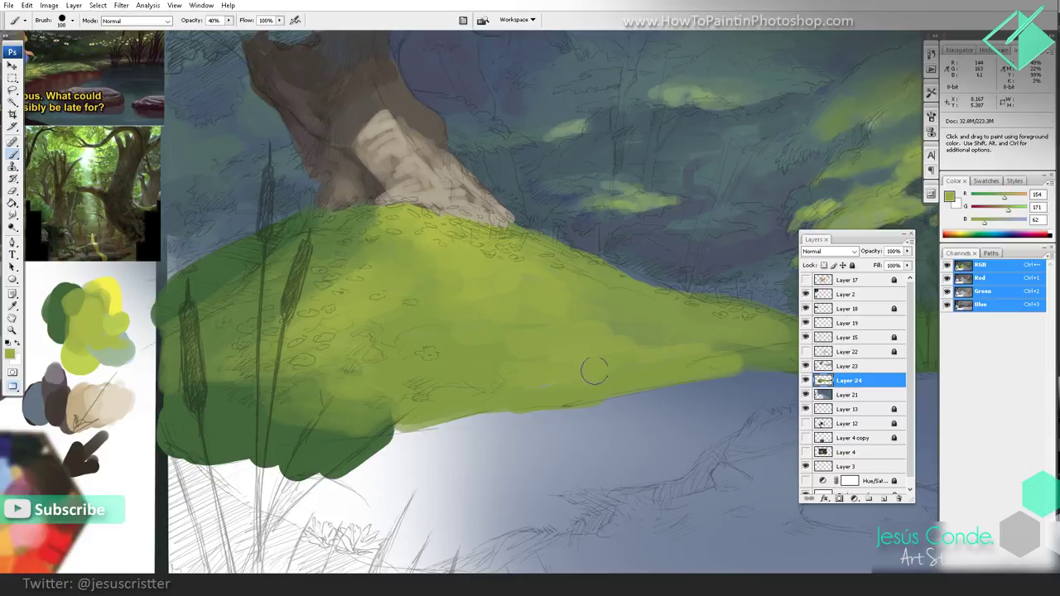
alt+click(77, 308)
alt+click(107, 293)
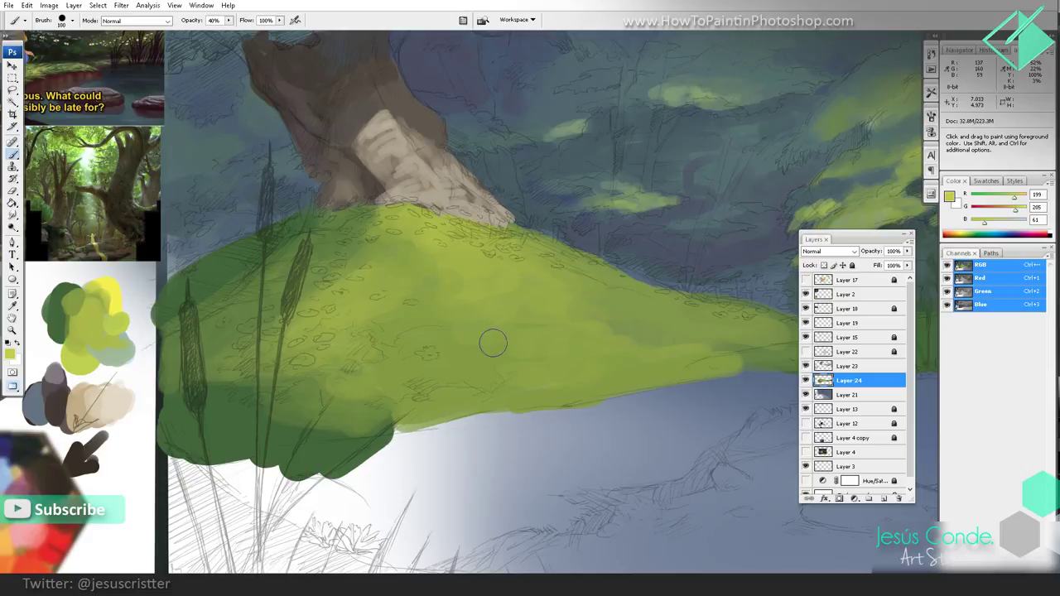
key(bracketleft)
key(bracketleft)
key(bracketleft)
drag(485, 348, 511, 376)
alt+click(521, 369)
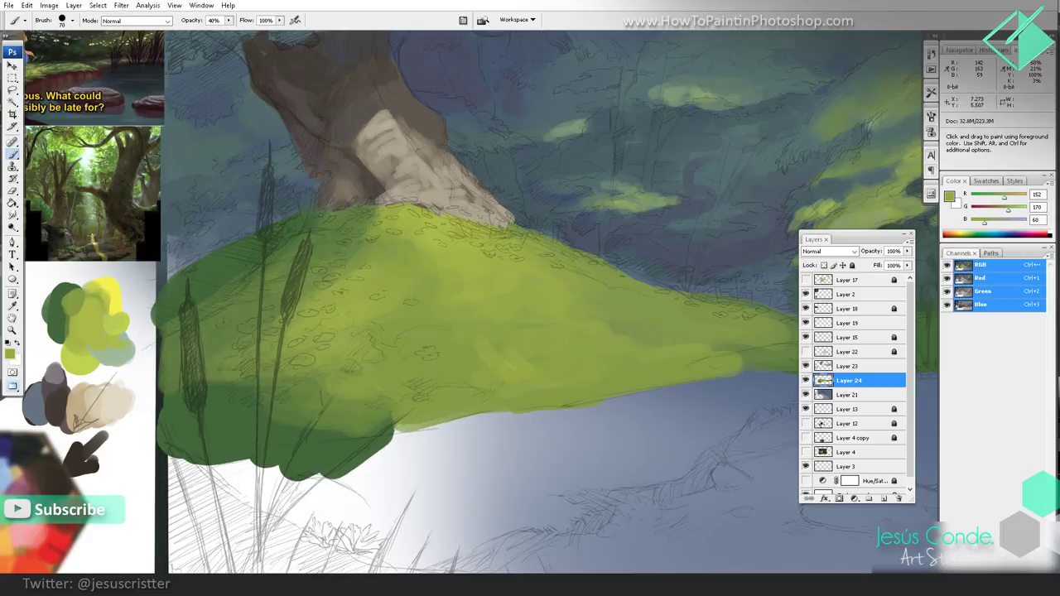
alt+click(374, 411)
drag(366, 434, 329, 450)
Step: Show the rough sketch on Layer 22 and extend the mound's grass down over the water with sampled green, raising brush opacity to 100%
key(alt+space)
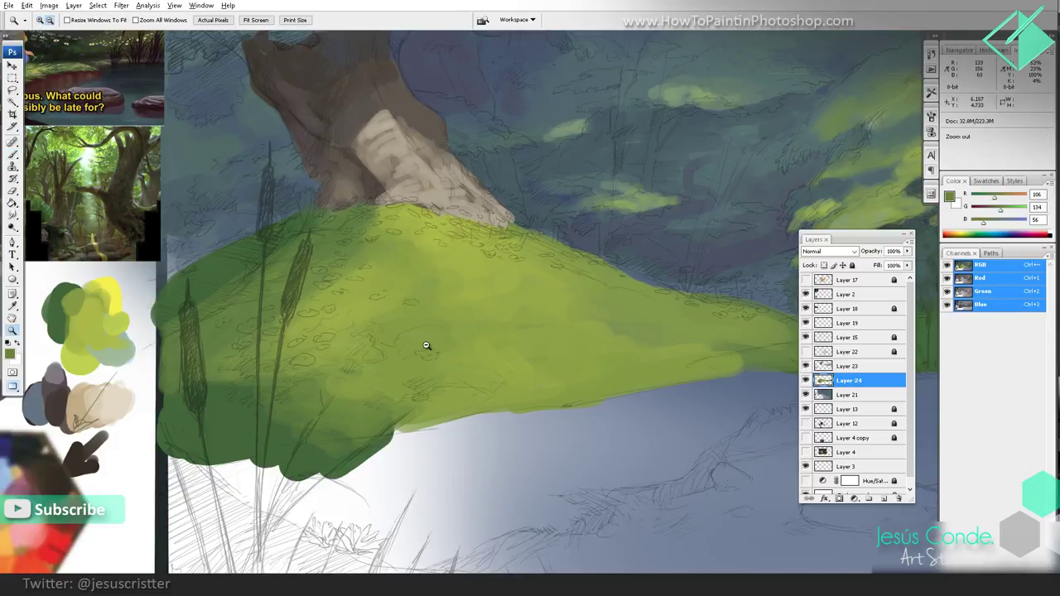
ctrl+alt+click(426, 345)
drag(439, 322, 403, 314)
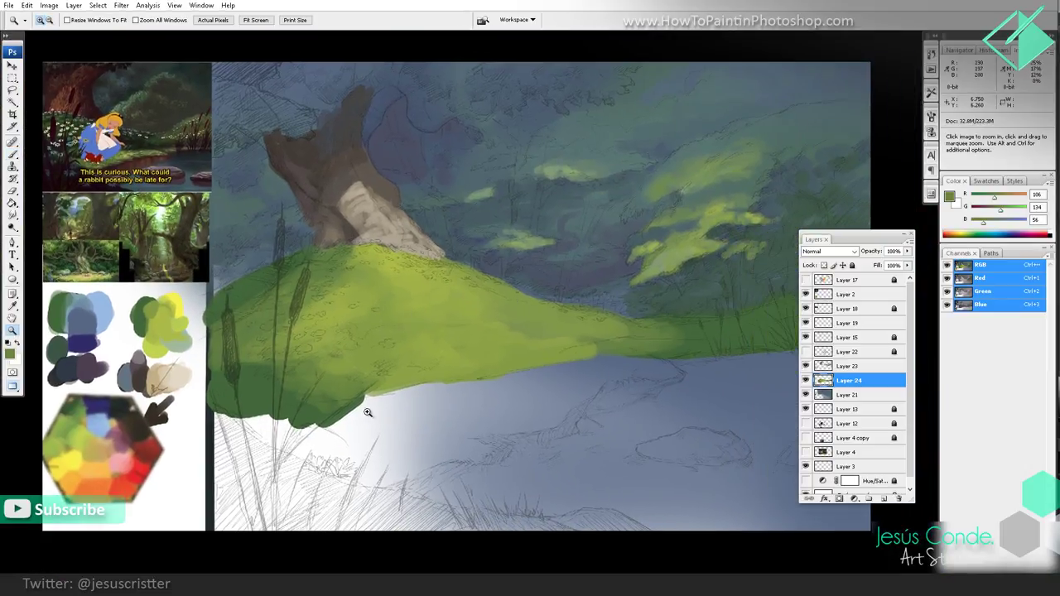
mouse_move(315, 443)
mouse_down()
mouse_move(432, 383)
mouse_move(658, 359)
mouse_move(448, 406)
mouse_up()
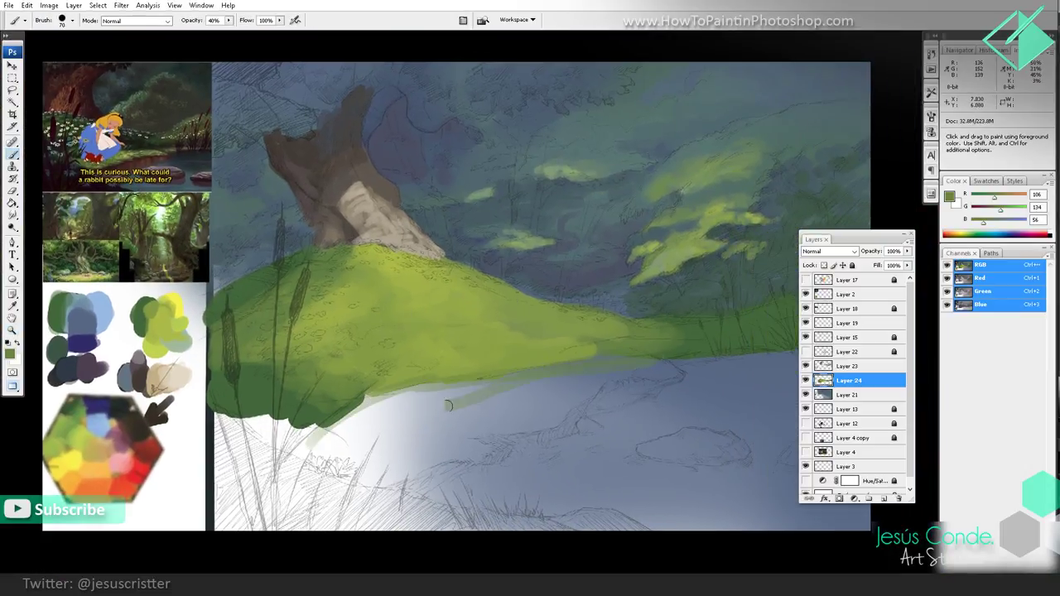
alt+click(497, 338)
click(805, 351)
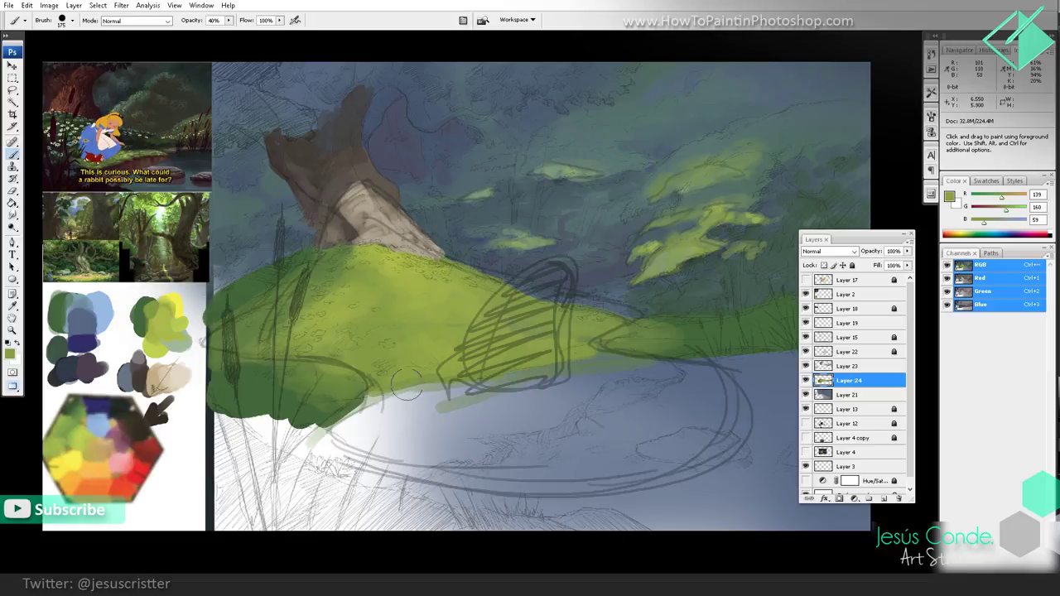
mouse_move(406, 384)
mouse_down()
mouse_move(414, 378)
mouse_move(364, 439)
mouse_move(447, 438)
mouse_move(364, 443)
mouse_move(426, 401)
mouse_move(463, 431)
mouse_move(596, 368)
mouse_move(580, 373)
mouse_move(615, 343)
mouse_move(675, 377)
mouse_move(636, 366)
mouse_up()
key(0)
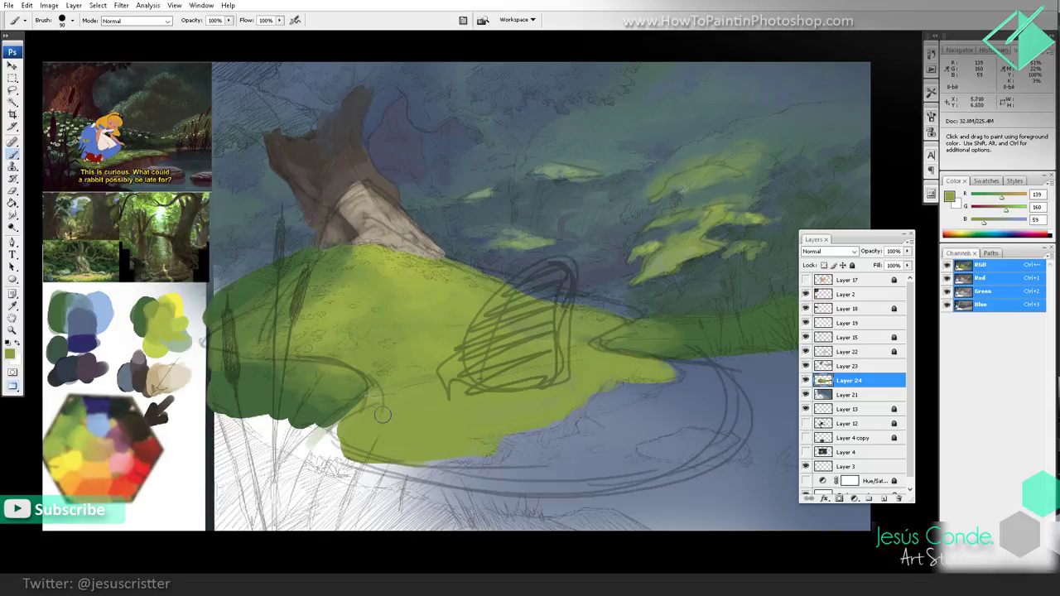
Step: Extend the dark foreground bank down through the reeds and along the mound's lower edge with its sampled dark green
alt+click(313, 414)
mouse_move(319, 439)
mouse_down()
mouse_move(226, 420)
mouse_move(232, 464)
mouse_move(235, 443)
mouse_up()
mouse_move(242, 427)
mouse_down()
mouse_move(230, 451)
mouse_move(240, 481)
mouse_up()
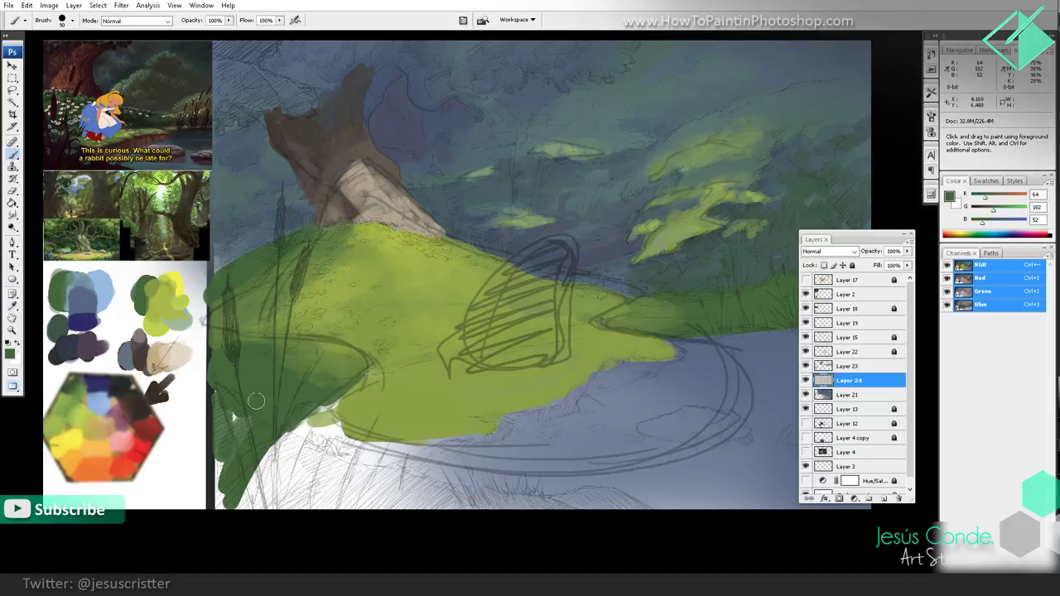
mouse_move(241, 420)
mouse_down()
mouse_move(217, 397)
mouse_move(212, 498)
mouse_up()
mouse_move(322, 382)
mouse_down()
mouse_move(345, 375)
mouse_move(367, 391)
mouse_move(320, 414)
mouse_move(350, 434)
mouse_up()
alt+click(404, 370)
alt+click(310, 406)
mouse_move(344, 432)
mouse_down()
mouse_move(286, 418)
mouse_move(395, 453)
mouse_move(283, 431)
mouse_move(374, 435)
mouse_up()
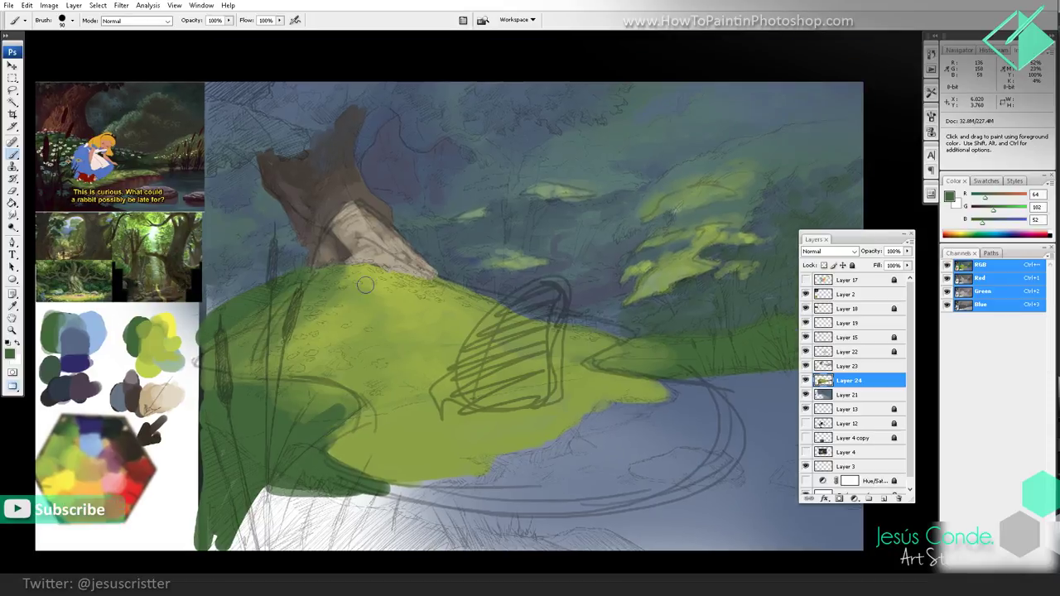
Step: Paint bright yellow-green light patches on the upper mound just below the trunk's lit root
alt+click(177, 319)
click(428, 316)
alt+click(434, 313)
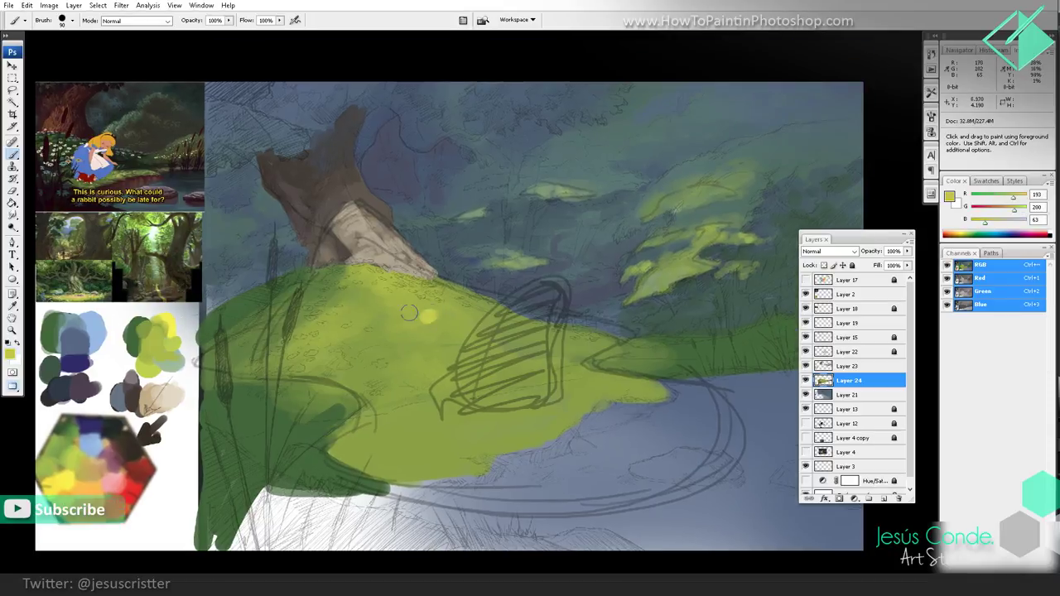
drag(425, 309, 412, 301)
drag(420, 298, 386, 293)
mouse_move(427, 323)
mouse_down()
mouse_move(399, 313)
mouse_move(439, 314)
mouse_up()
Step: Add a mid green from the colour wheel to the green palette and tone down the mound's light patches with sampled greens
alt+click(76, 444)
alt+click(62, 453)
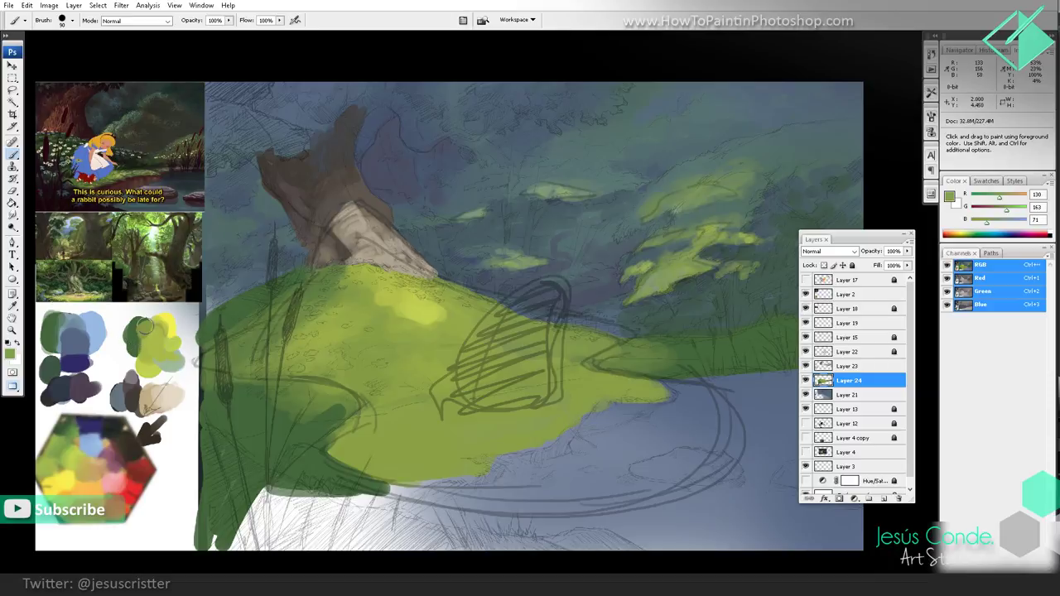
drag(144, 326, 153, 311)
mouse_move(401, 302)
mouse_down()
mouse_move(446, 319)
mouse_move(396, 311)
mouse_up()
alt+click(438, 321)
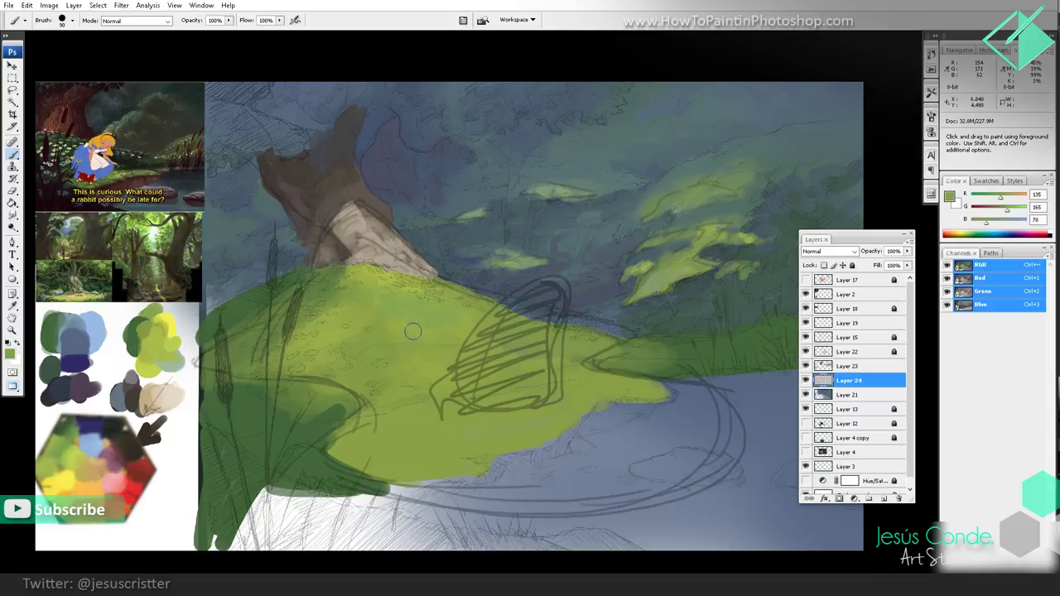
alt+click(343, 406)
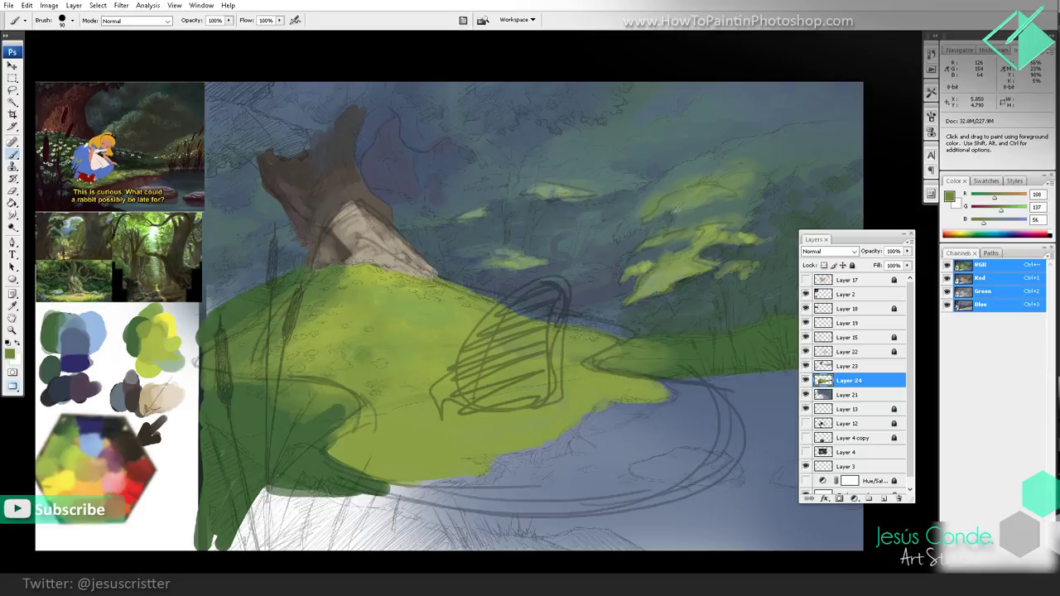
drag(385, 334, 391, 355)
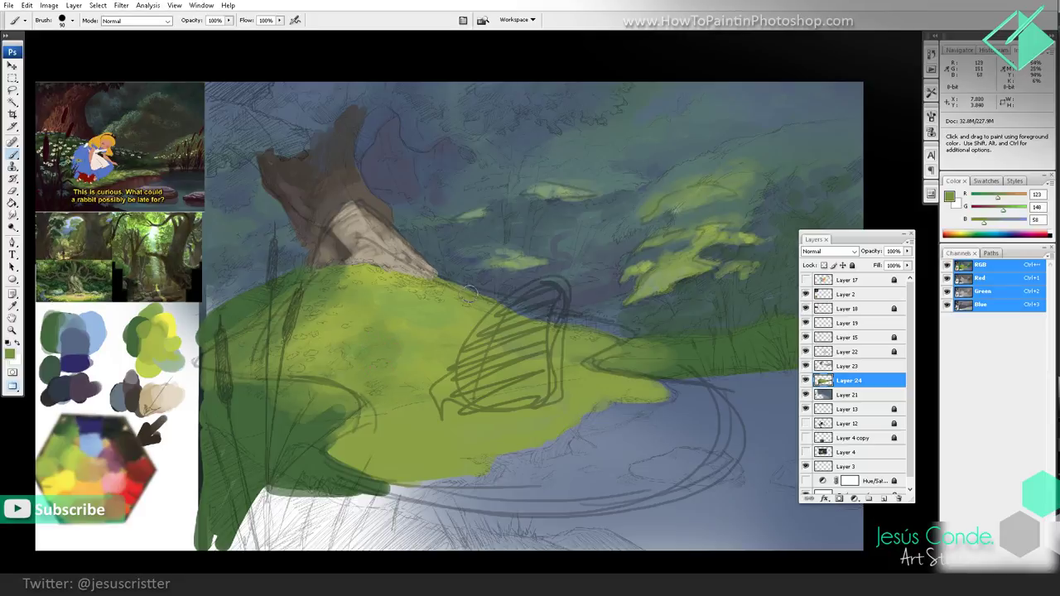
Step: Darken the mound's far right slope along its upper edge with sampled darker greens, using a size 70 brush
drag(490, 298, 630, 338)
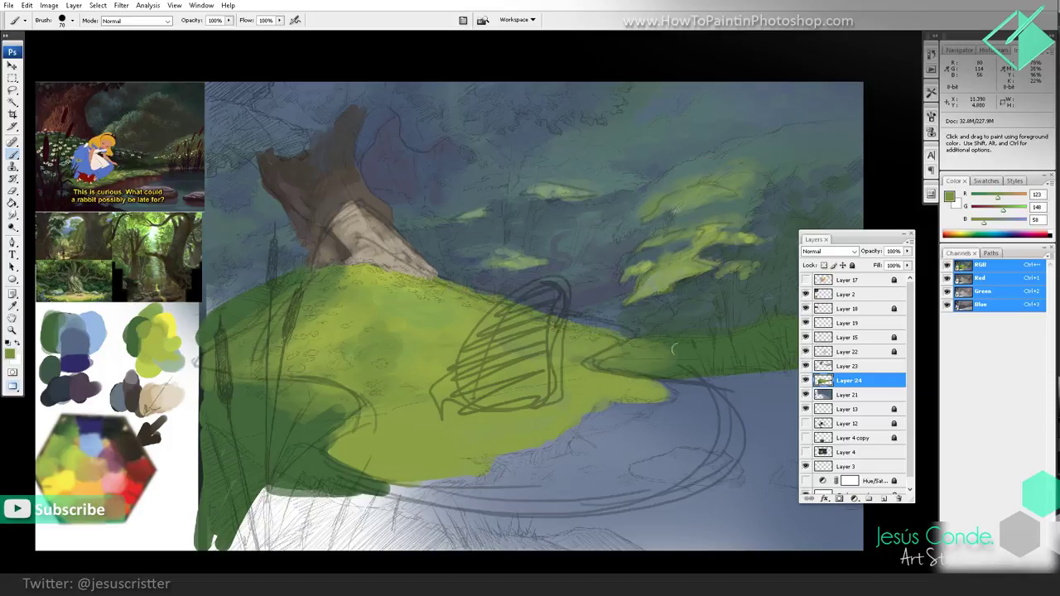
alt+click(681, 347)
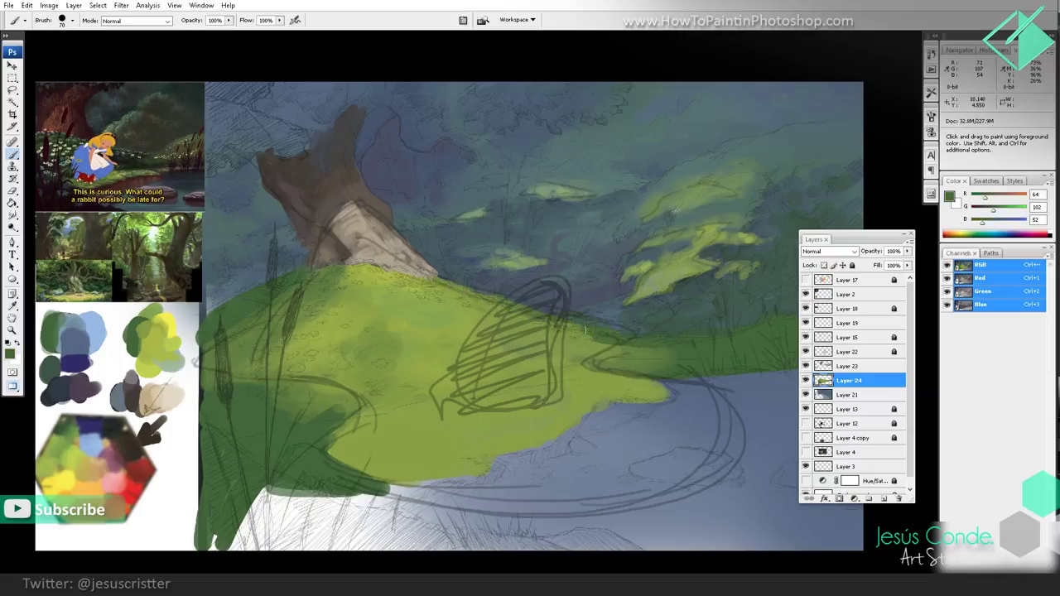
alt+click(598, 339)
mouse_move(576, 332)
mouse_down()
mouse_move(469, 291)
mouse_move(506, 295)
mouse_move(457, 283)
mouse_move(437, 250)
mouse_up()
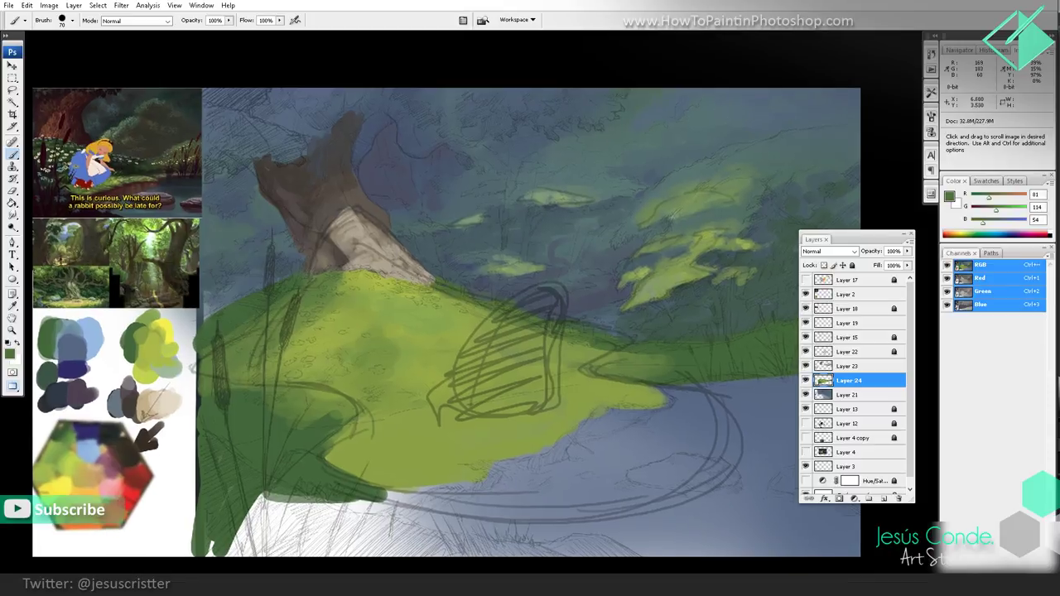
Step: Paint cream highlights on the trunk's lit root on Layer 23 with a size 30 brush and colours sampled from the palette and trunk
ctrl+click(433, 289)
mouse_move(433, 289)
mouse_down()
mouse_move(407, 251)
mouse_move(470, 237)
mouse_up()
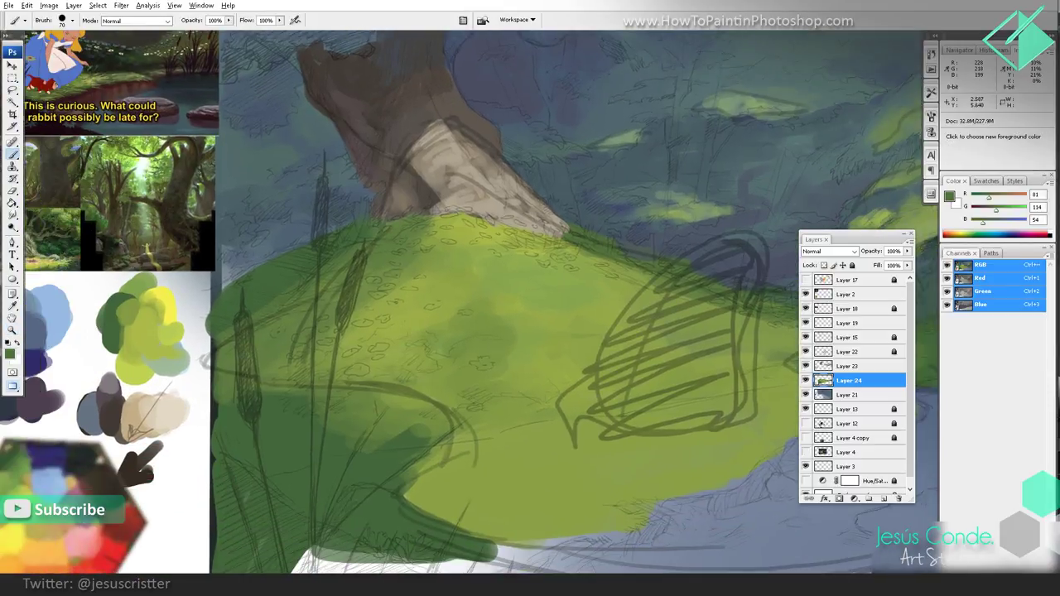
alt+click(183, 410)
key(bracketleft)
key(bracketleft)
key(bracketleft)
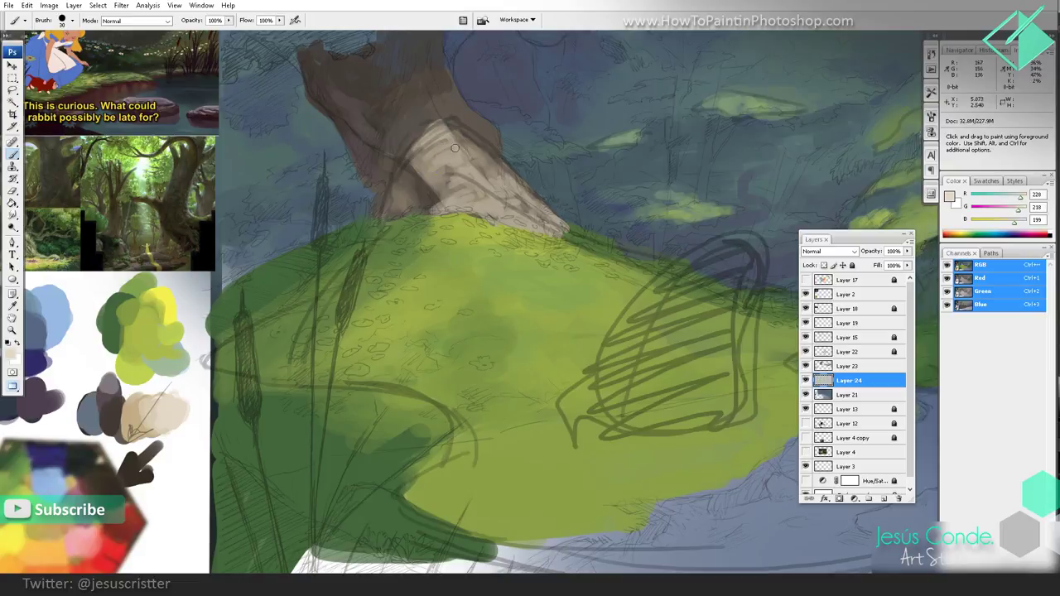
click(838, 367)
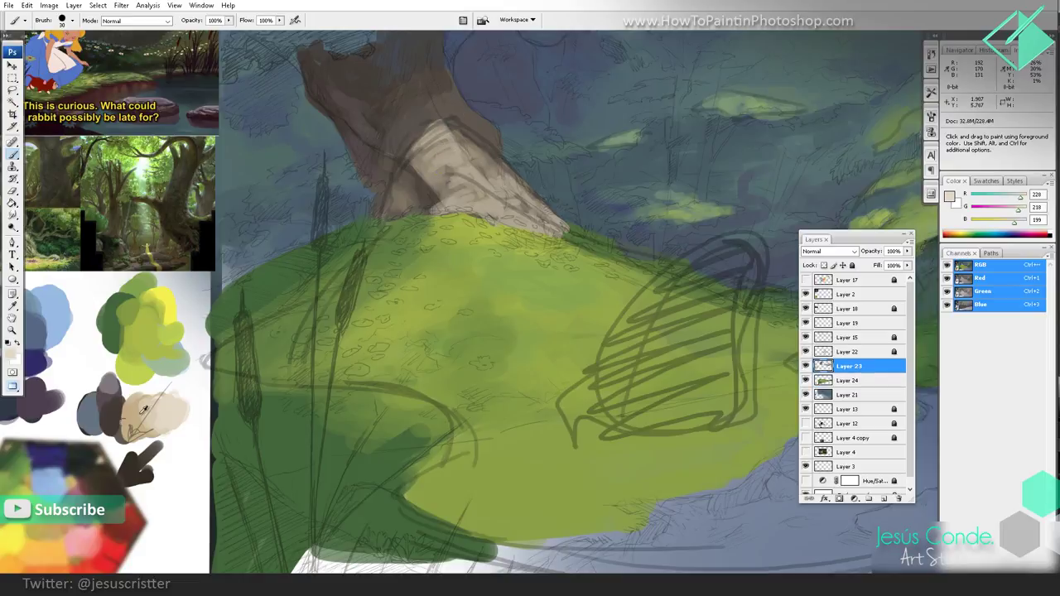
drag(447, 137, 448, 147)
mouse_move(469, 185)
mouse_down()
mouse_move(486, 210)
mouse_move(501, 207)
mouse_up()
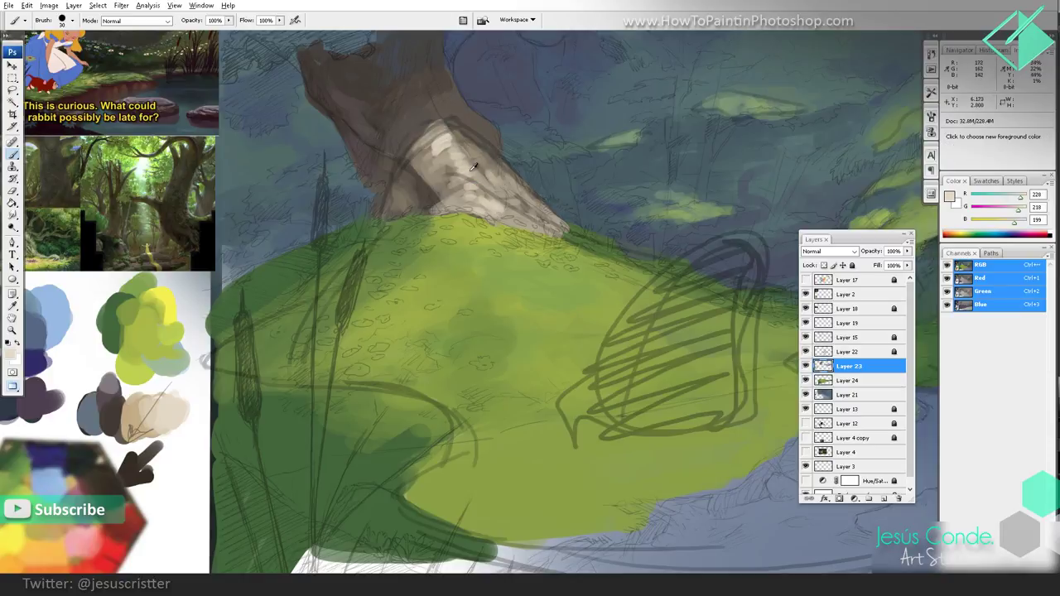
alt+click(490, 175)
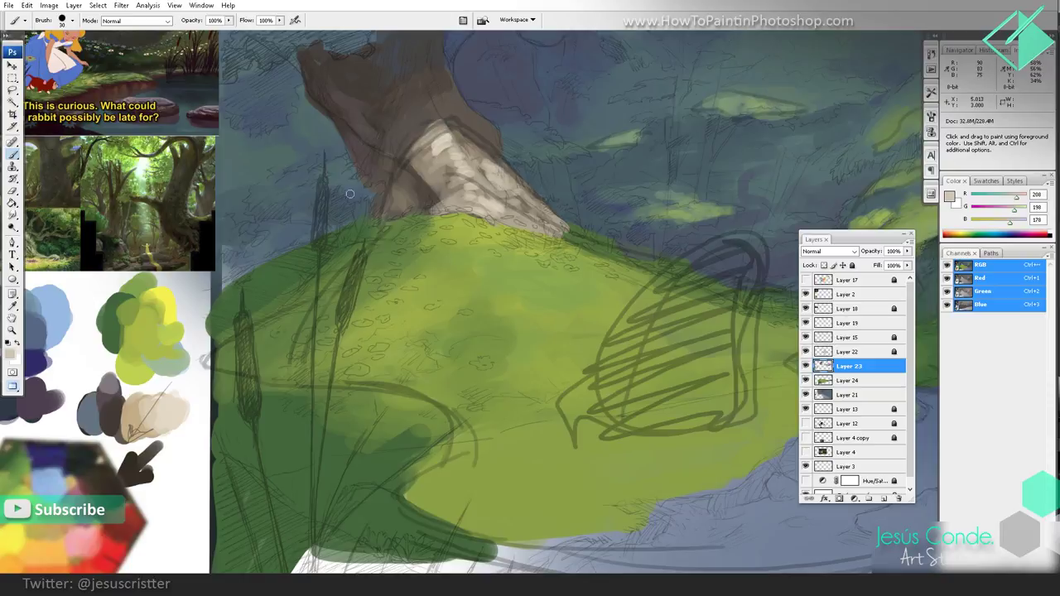
Step: Add a warm peach tone to the beige palette and glaze the trunk's lit root with warmer sampled beiges
key(space)
drag(139, 349, 183, 303)
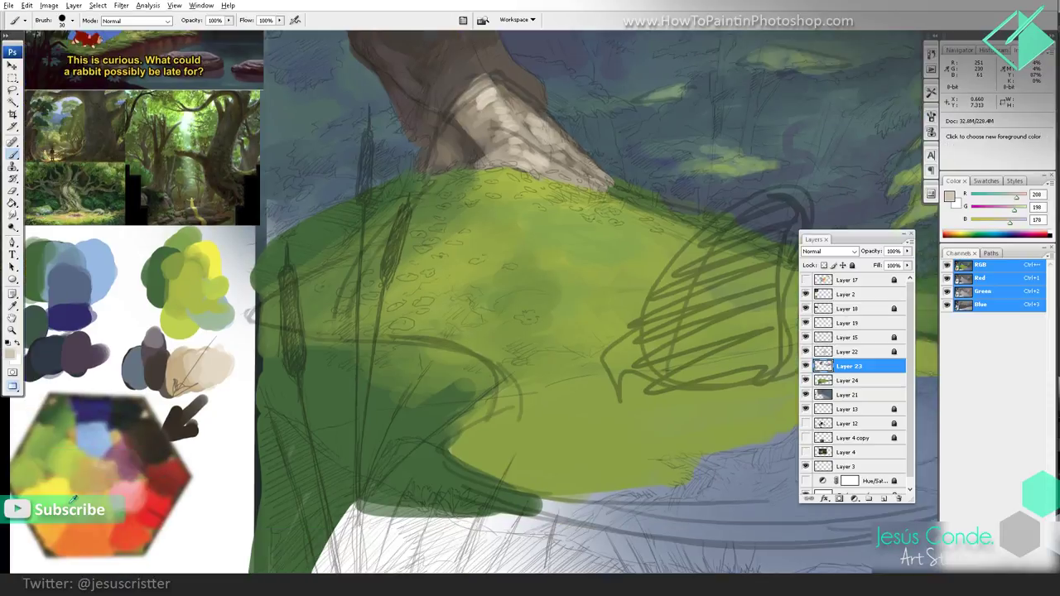
alt+click(73, 492)
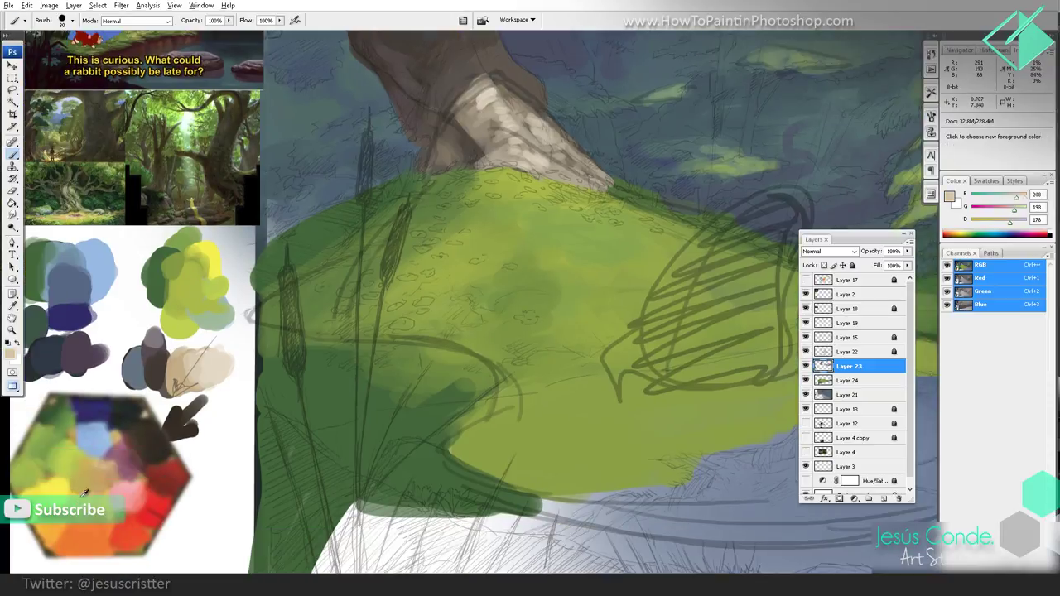
alt+click(233, 367)
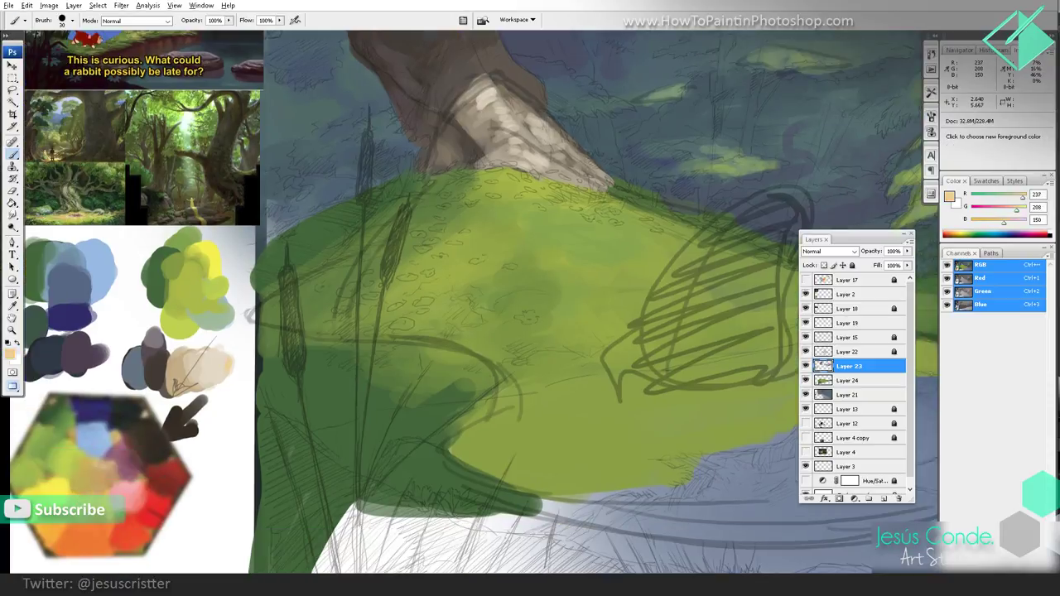
alt+click(488, 106)
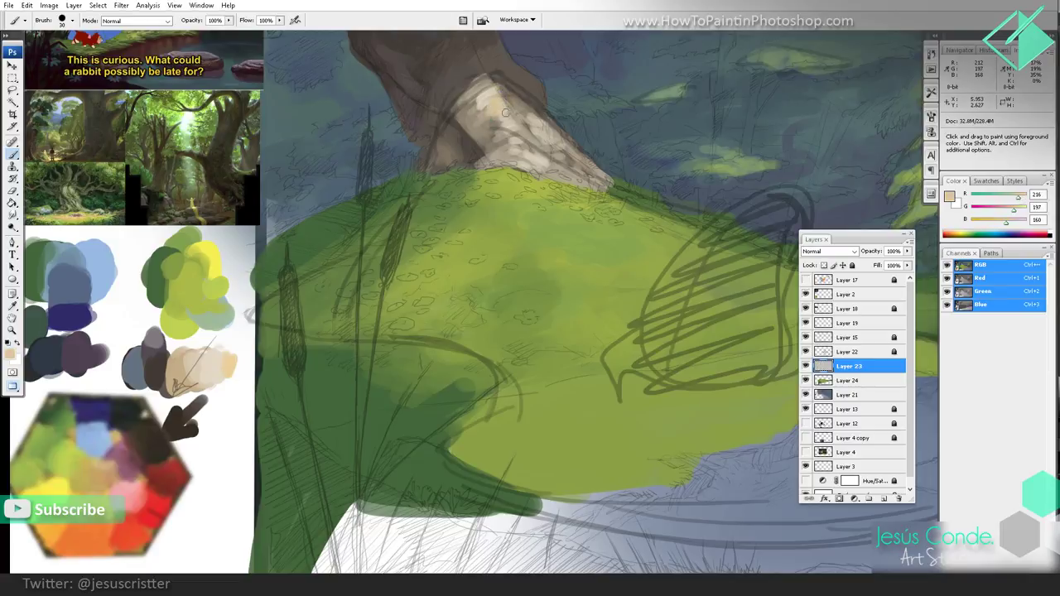
drag(504, 112, 524, 112)
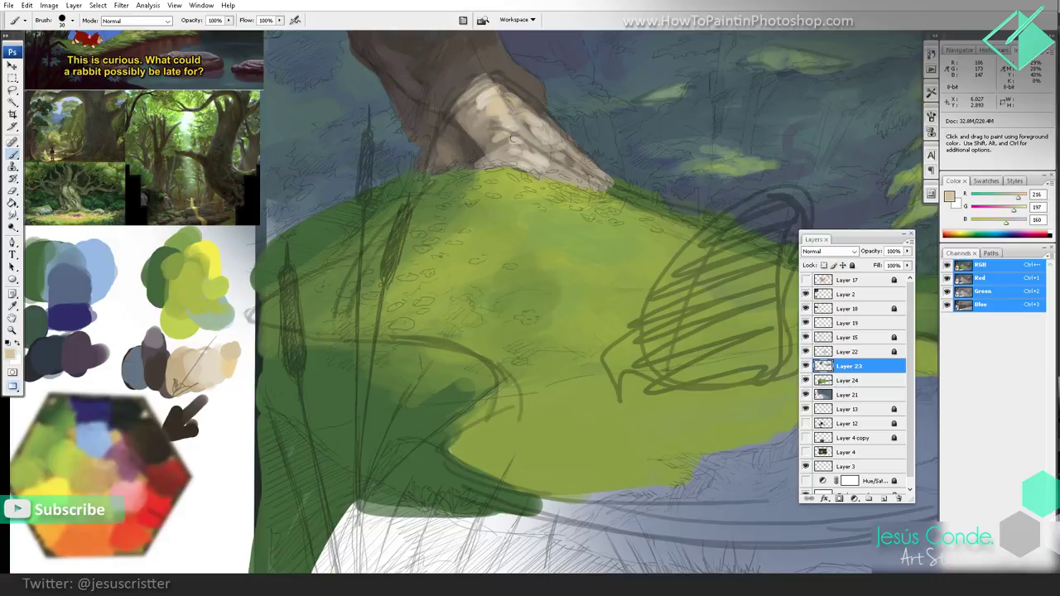
mouse_move(514, 164)
mouse_down()
mouse_move(527, 167)
mouse_move(479, 163)
mouse_move(571, 178)
mouse_move(536, 133)
mouse_up()
mouse_move(515, 91)
mouse_down()
mouse_move(525, 171)
mouse_move(498, 164)
mouse_move(508, 165)
mouse_up()
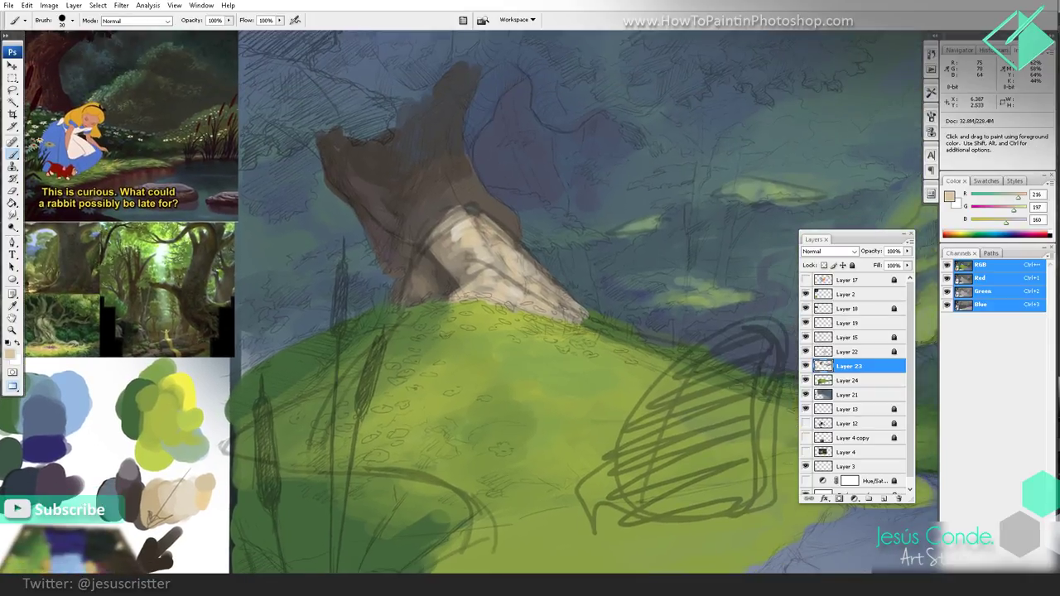
alt+click(577, 389)
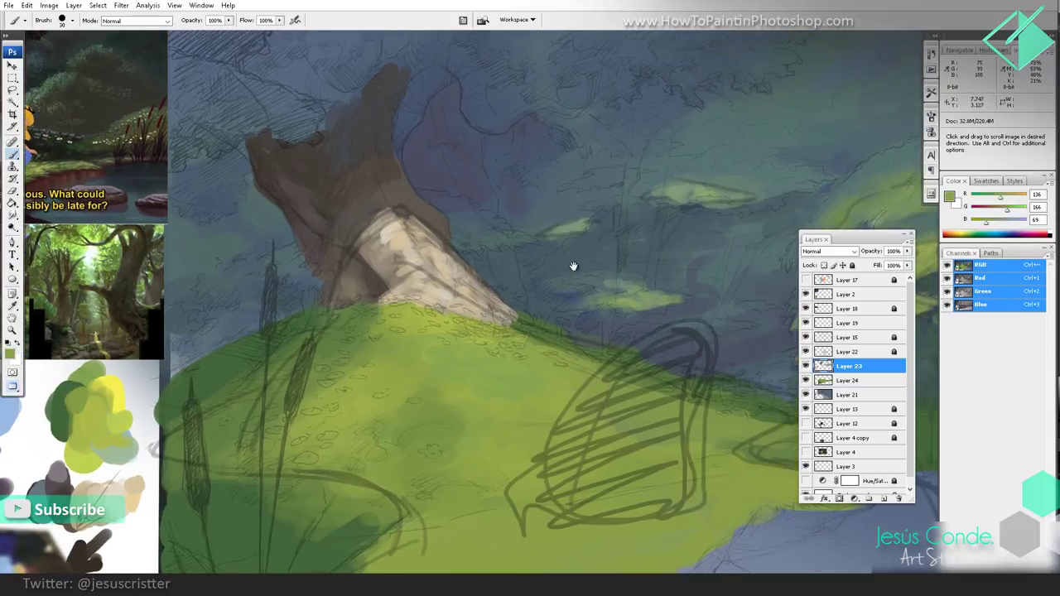
scroll(572, 265, right, 2)
scroll(700, 180, right, 1)
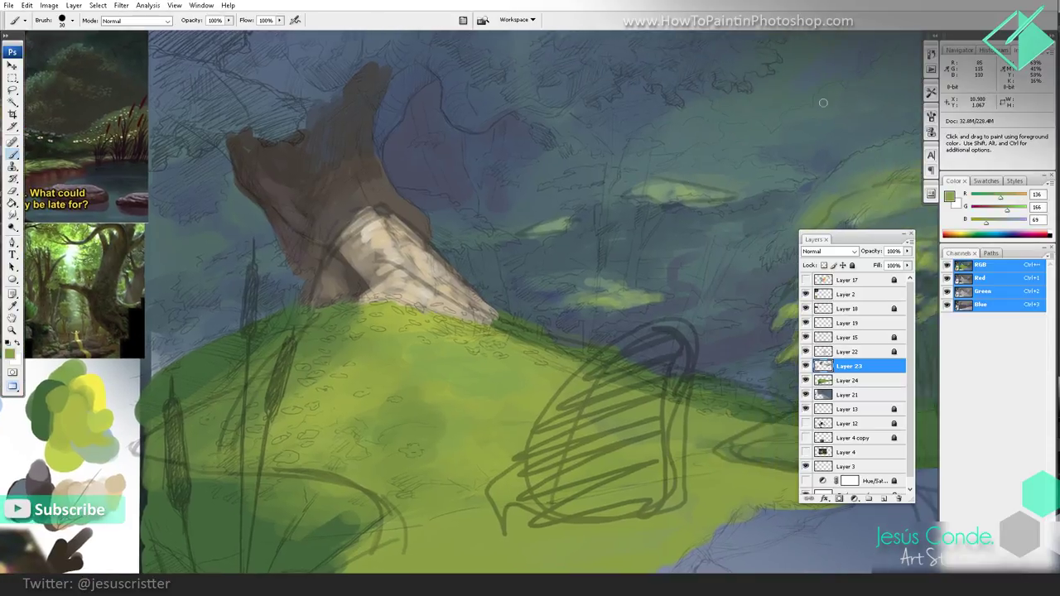
drag(823, 103, 532, 346)
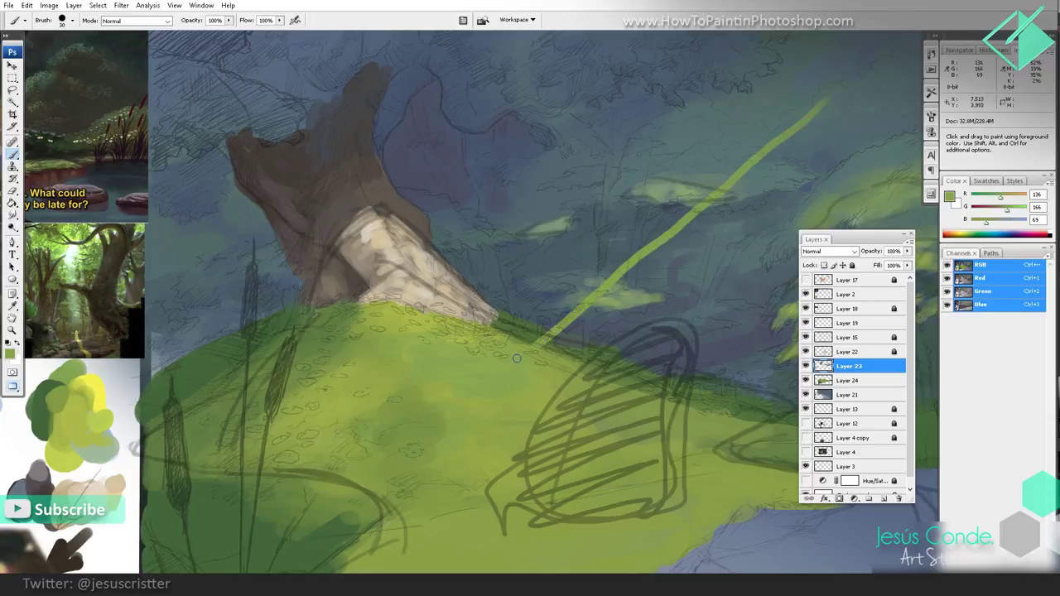
mouse_move(509, 336)
mouse_down()
mouse_move(459, 145)
mouse_move(507, 177)
mouse_up()
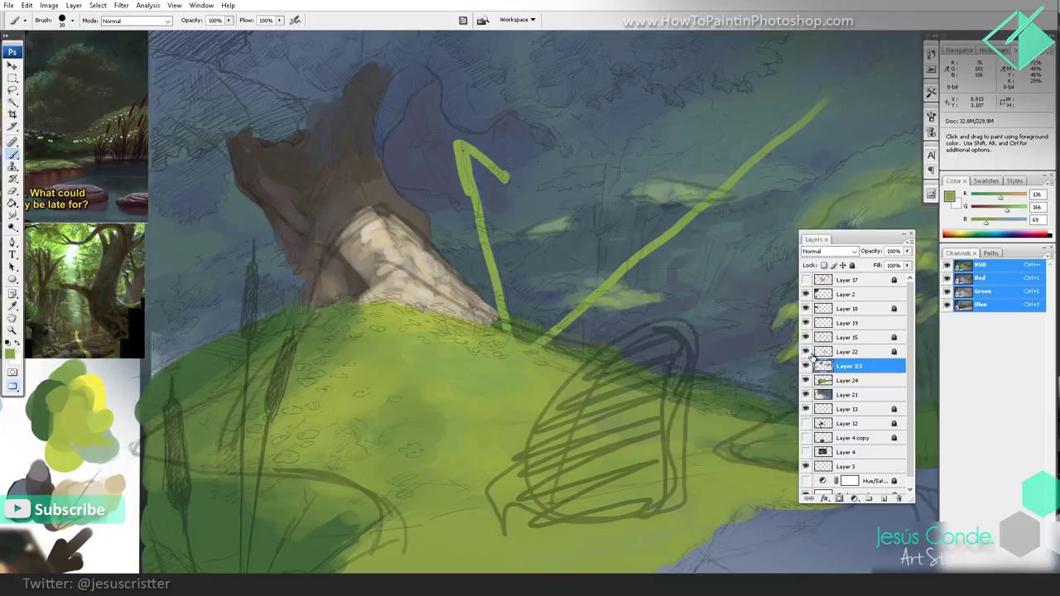
key(ctrl+alt+z)
key(ctrl+alt+z)
Step: Create a new layer directly above Layer 23
key(ctrl+shift+n)
key(Return)
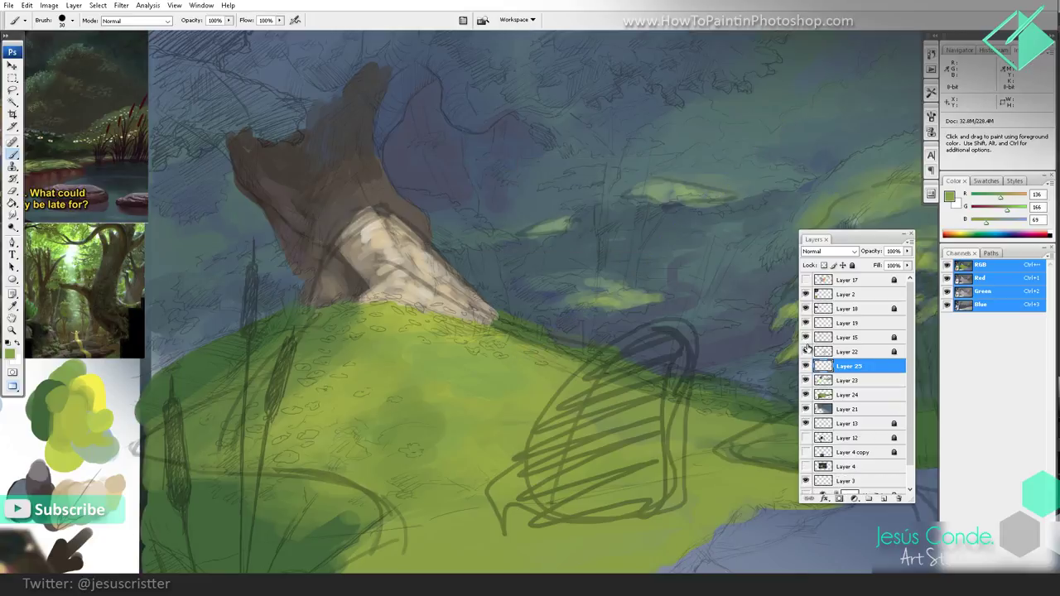
Step: Draw four straight green guide lines on Layer 25, radiating outward from the base of the tree on the mound's crest
click(844, 110)
shift+click(509, 338)
click(502, 334)
shift+click(586, 131)
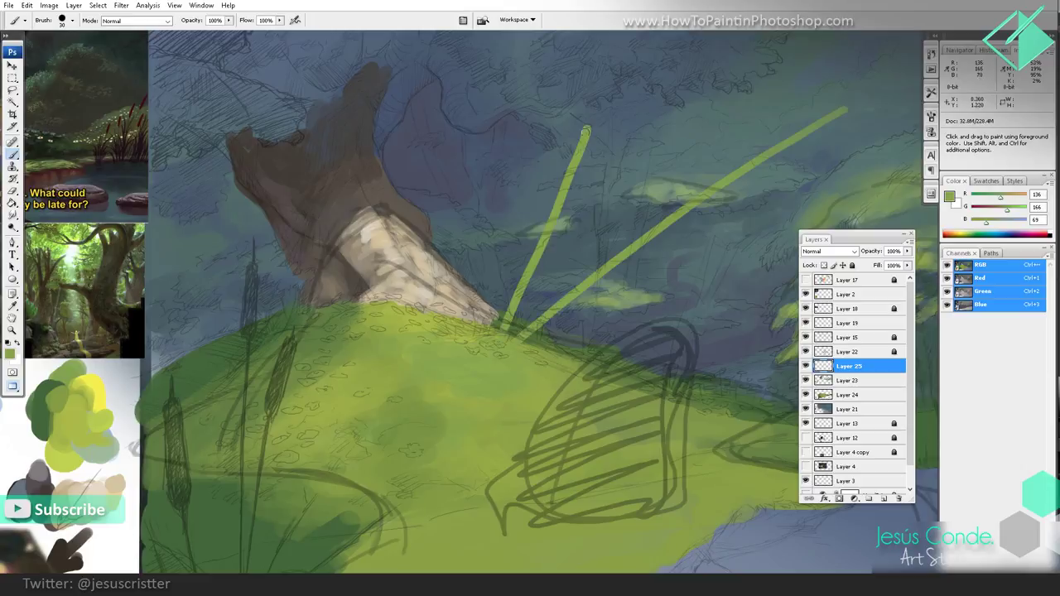
click(487, 318)
shift+click(441, 104)
click(391, 321)
shift+click(169, 212)
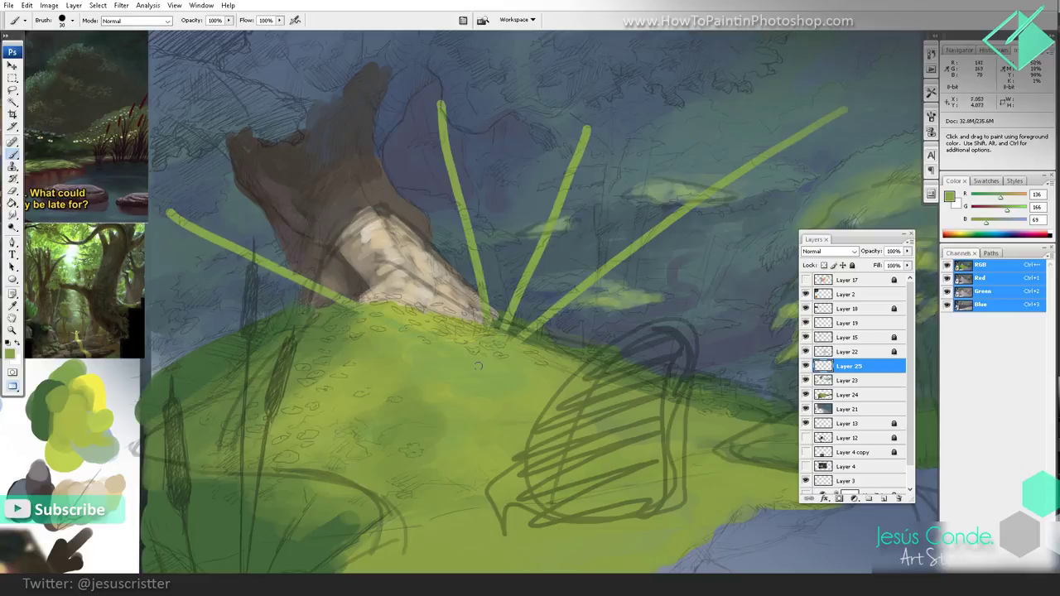
Step: Add a fifth guide ray towards the far left of the mound and draw arrowheads on the rays except the far right one
mouse_move(364, 353)
mouse_down()
mouse_move(151, 327)
mouse_move(195, 310)
mouse_up()
mouse_move(208, 252)
mouse_down()
mouse_move(159, 208)
mouse_move(203, 219)
mouse_up()
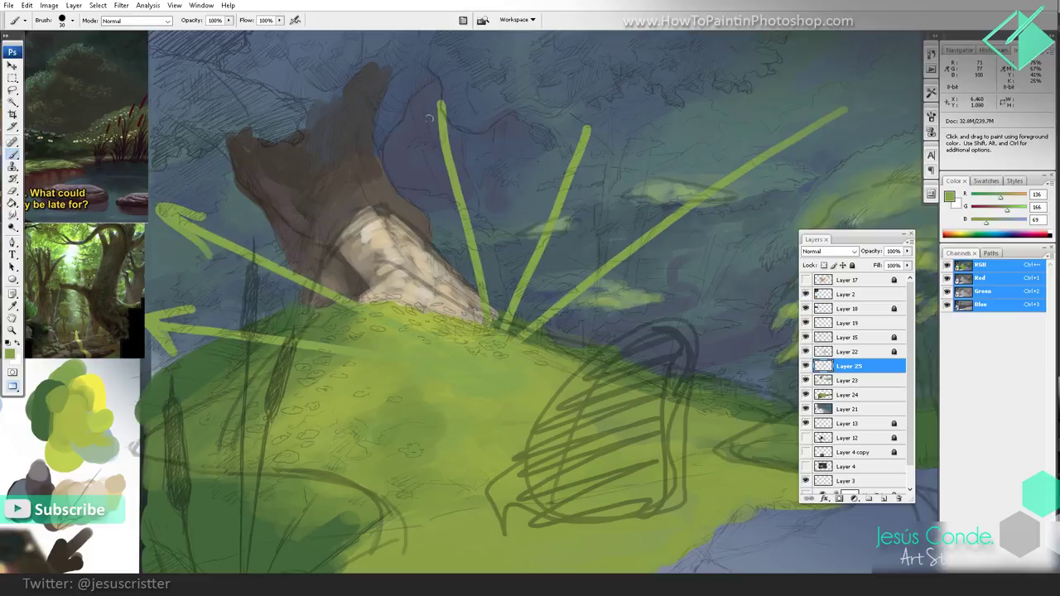
drag(424, 147, 441, 83)
drag(441, 83, 466, 124)
drag(560, 157, 596, 120)
drag(596, 120, 602, 156)
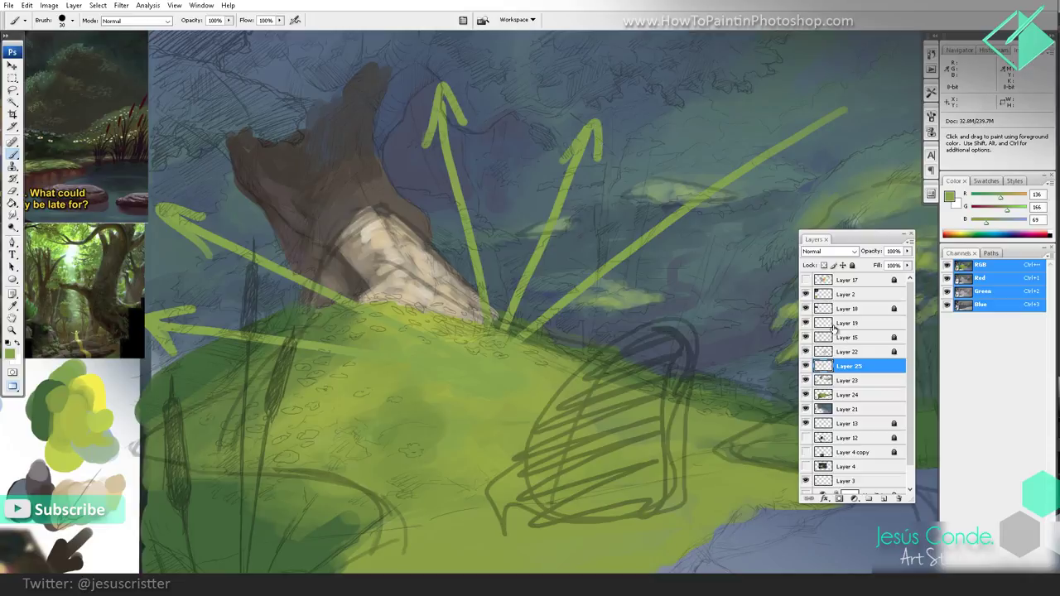
Step: Hide Layer 25 with the guide arrows and create a new layer directly above it
click(806, 367)
click(806, 367)
click(805, 366)
key(ctrl+shift+n)
key(Return)
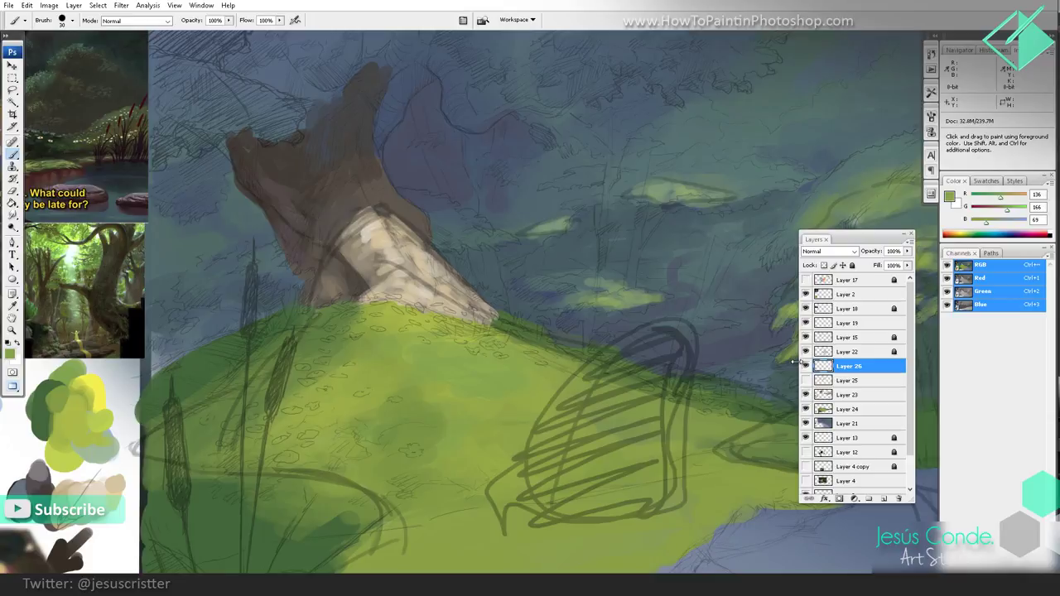
Step: Tint the upper trunk and its left stump mossy green on Layer 26, using a size 30 brush and sampled olive tones
alt+click(376, 83)
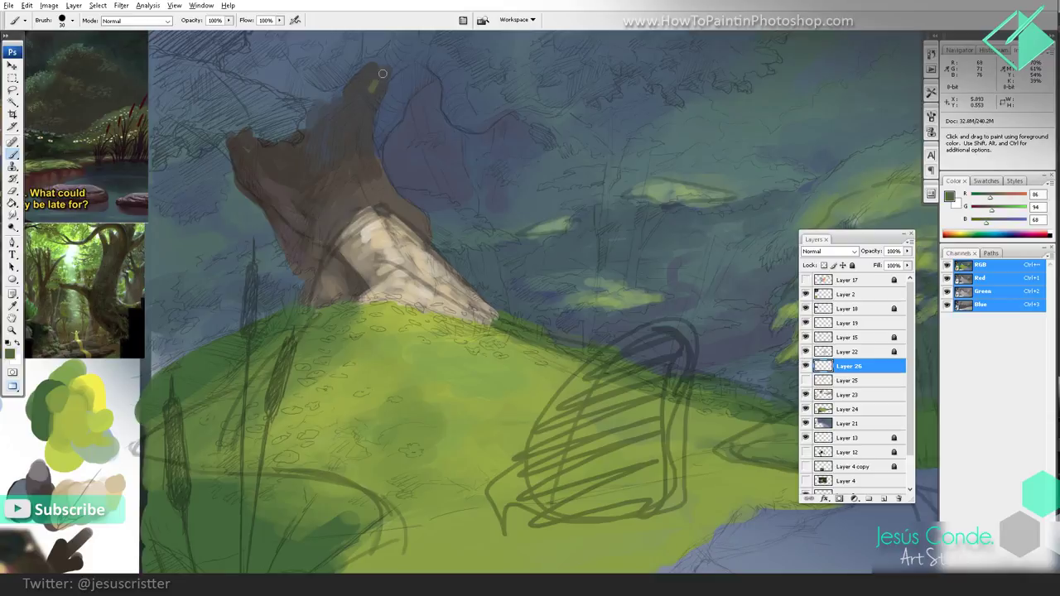
alt+click(364, 133)
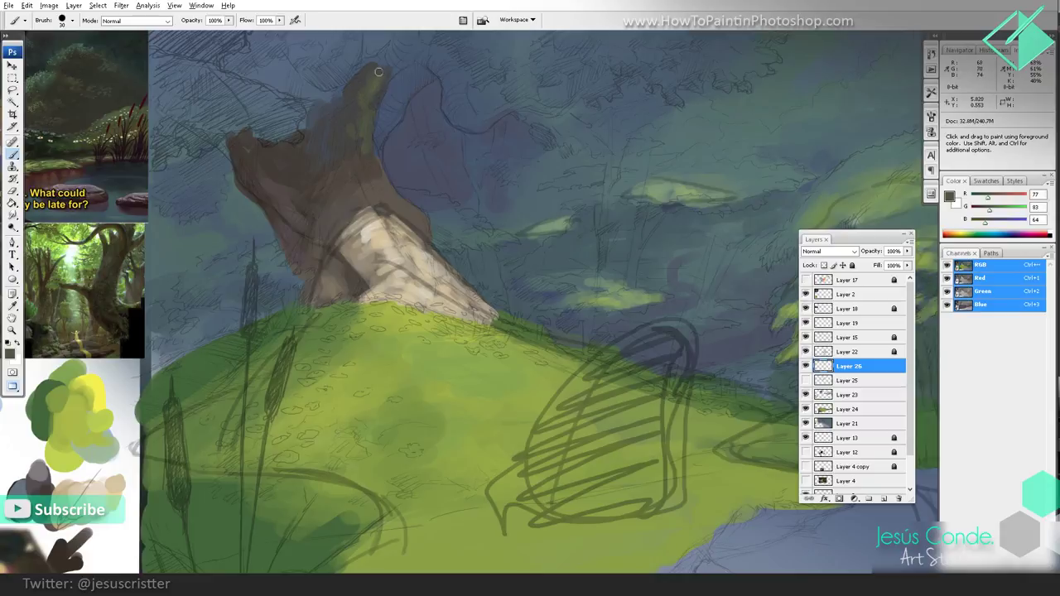
alt+click(360, 98)
drag(271, 171, 242, 152)
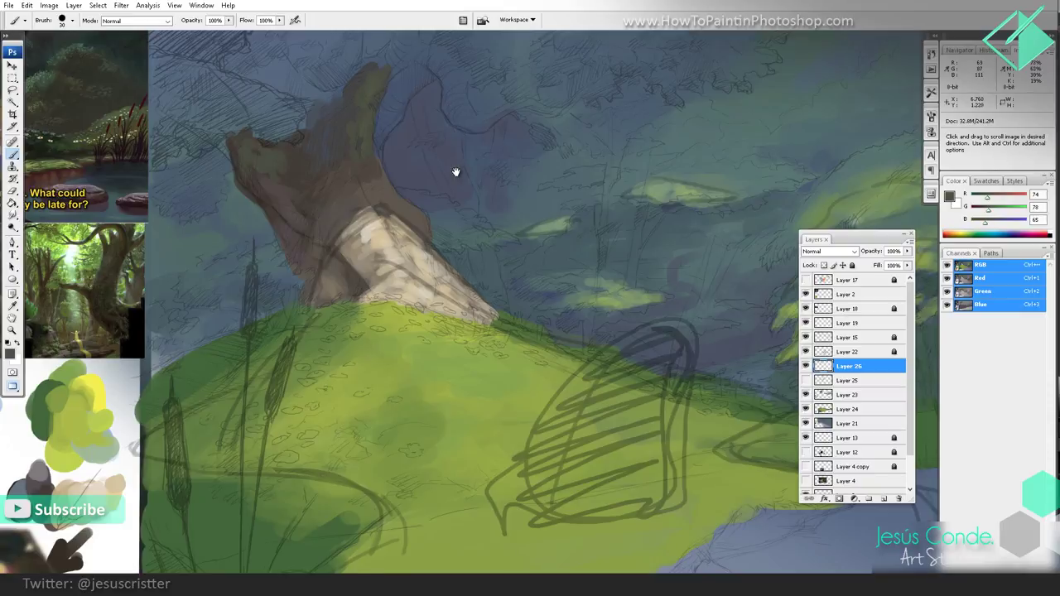
Step: Paint the winding branch out to the right of the trunk with a size 50 brush and sampled dark greys, thickening where it joins
scroll(455, 170, up, 2)
alt+click(370, 97)
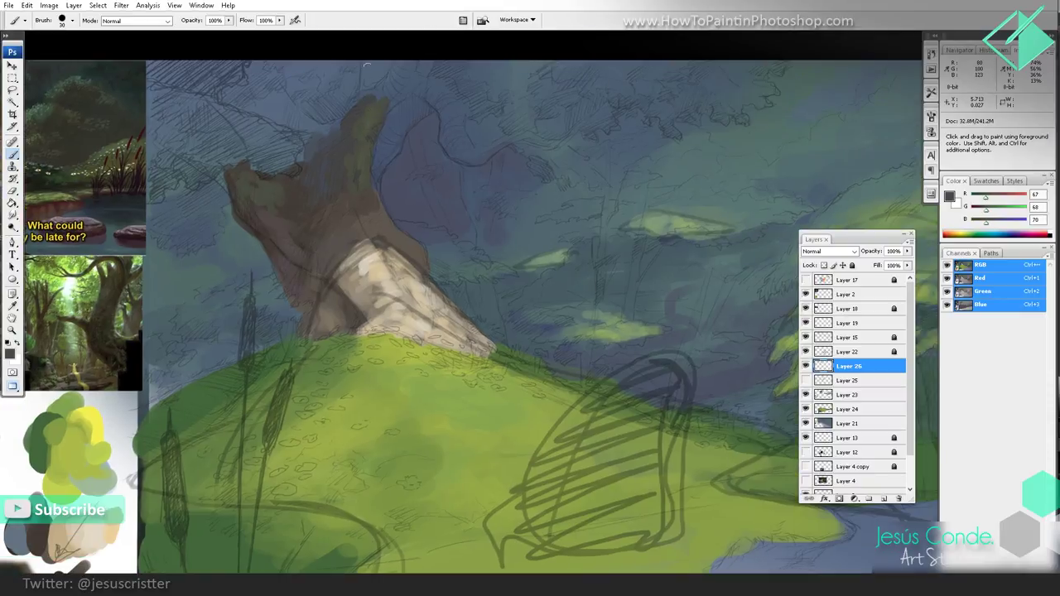
mouse_move(385, 94)
mouse_down()
mouse_move(445, 102)
mouse_move(428, 93)
mouse_move(446, 103)
mouse_move(447, 145)
mouse_move(477, 157)
mouse_move(516, 134)
mouse_move(564, 142)
mouse_move(594, 116)
mouse_up()
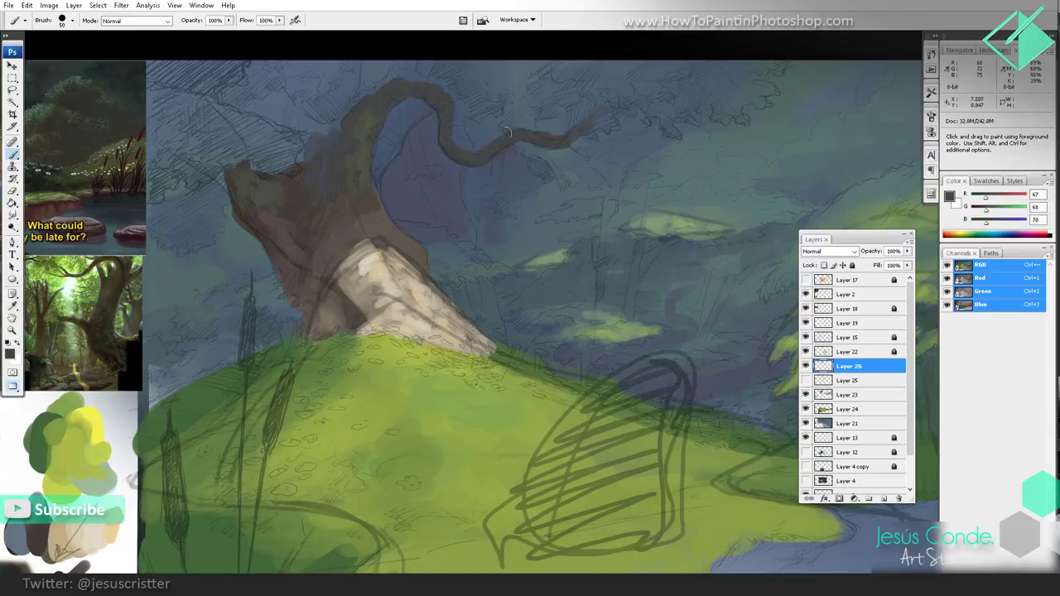
mouse_move(510, 139)
mouse_down()
mouse_move(467, 141)
mouse_move(456, 133)
mouse_move(460, 102)
mouse_move(431, 83)
mouse_move(381, 113)
mouse_move(415, 105)
mouse_move(384, 147)
mouse_up()
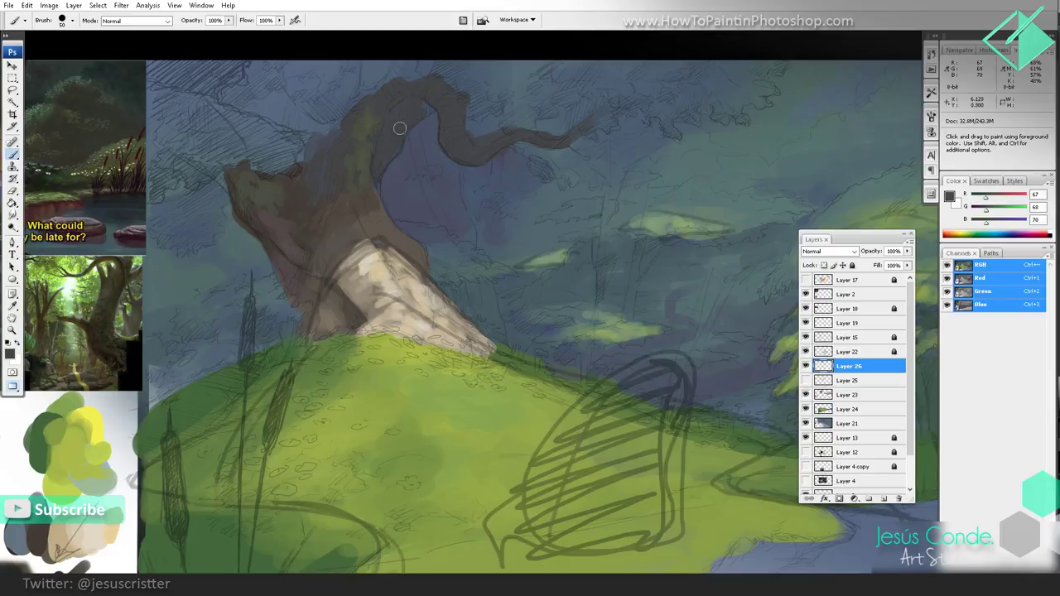
alt+click(386, 139)
drag(386, 139, 409, 118)
Step: Extend the left stump into a gnarled limb, add a short twig beside it, and carry the trunk up to the canvas edge
alt+click(269, 195)
mouse_move(222, 173)
mouse_down()
mouse_move(196, 157)
mouse_move(228, 142)
mouse_move(253, 154)
mouse_move(249, 166)
mouse_move(285, 169)
mouse_up()
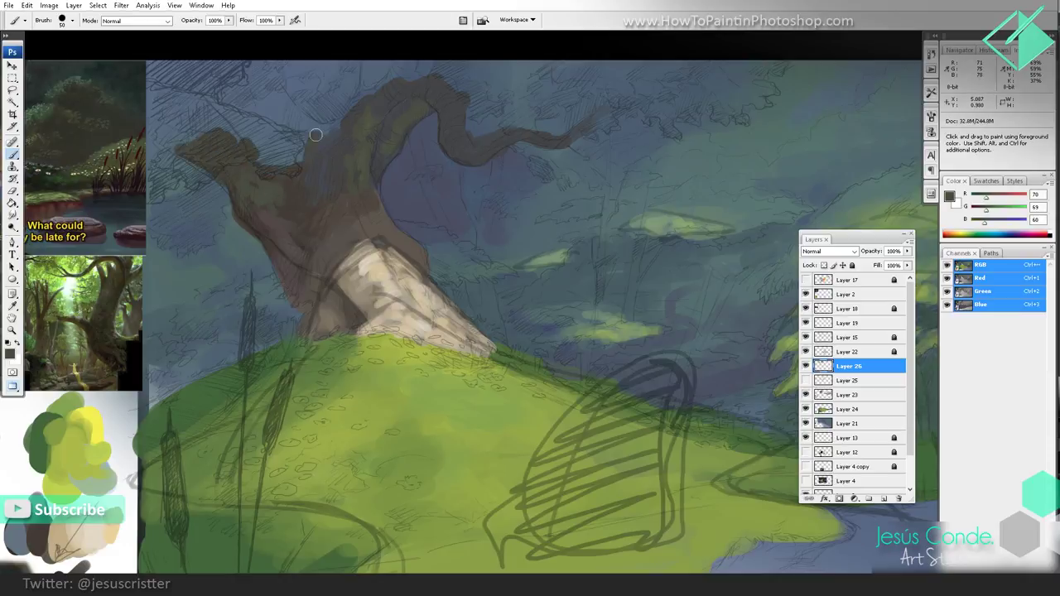
mouse_move(315, 135)
mouse_down()
mouse_move(344, 123)
mouse_move(307, 121)
mouse_move(286, 98)
mouse_up()
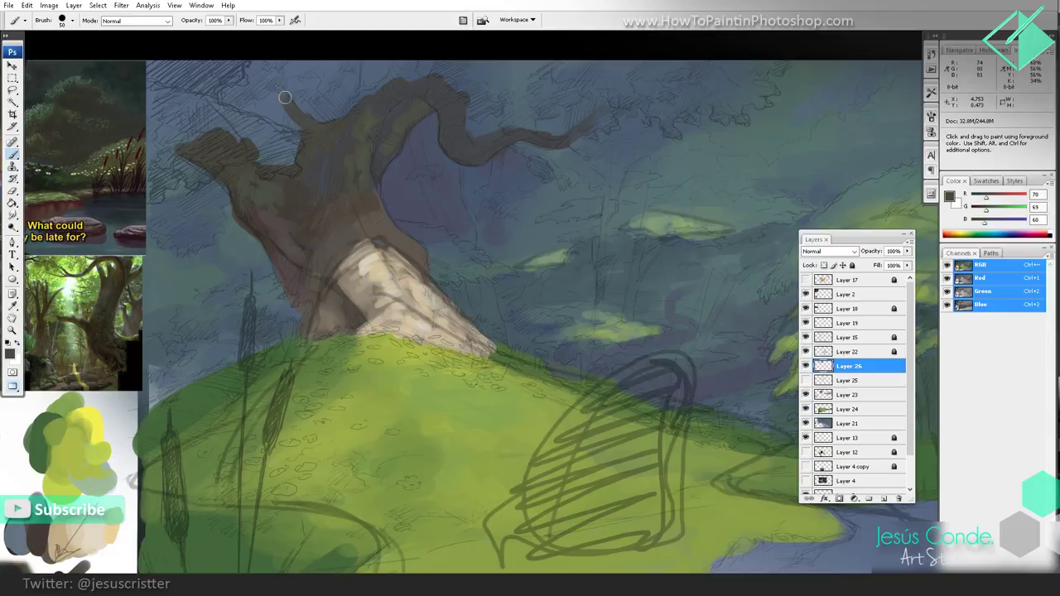
alt+click(372, 96)
mouse_move(366, 99)
mouse_down()
mouse_move(398, 65)
mouse_move(401, 80)
mouse_move(430, 53)
mouse_move(381, 83)
mouse_move(372, 59)
mouse_move(369, 77)
mouse_move(370, 51)
mouse_up()
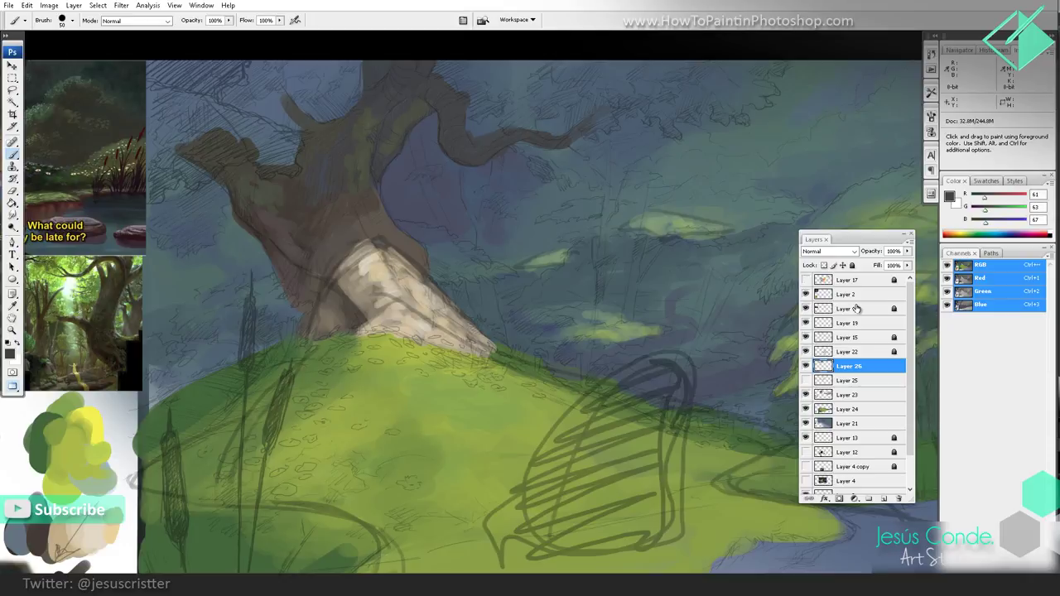
Step: Hide Layer 22 to clear its rough boulder scribble from the painting
drag(547, 209, 519, 212)
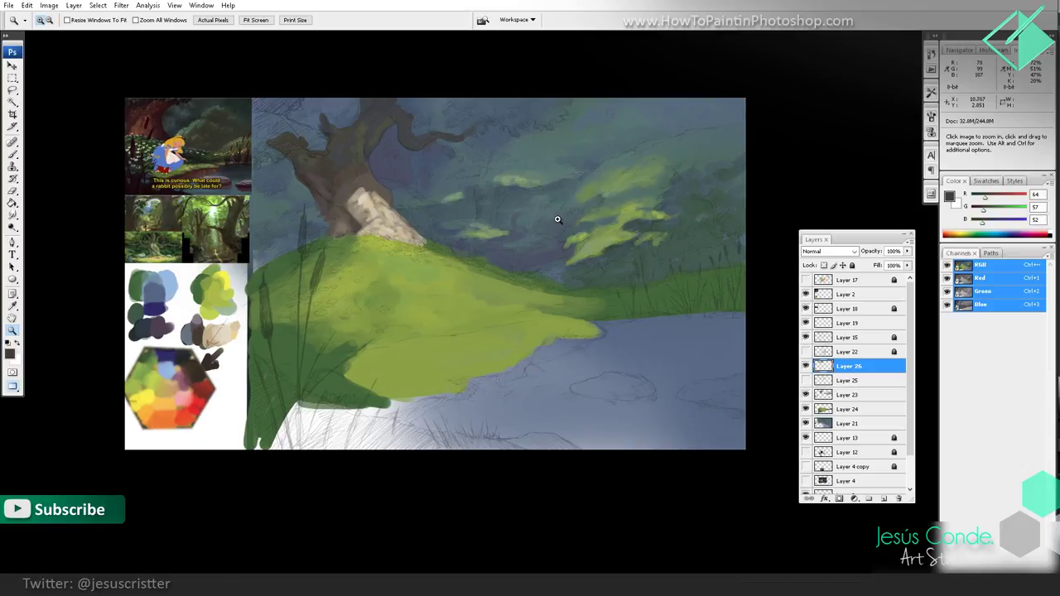
click(418, 195)
click(418, 195)
drag(412, 161, 397, 255)
key(b)
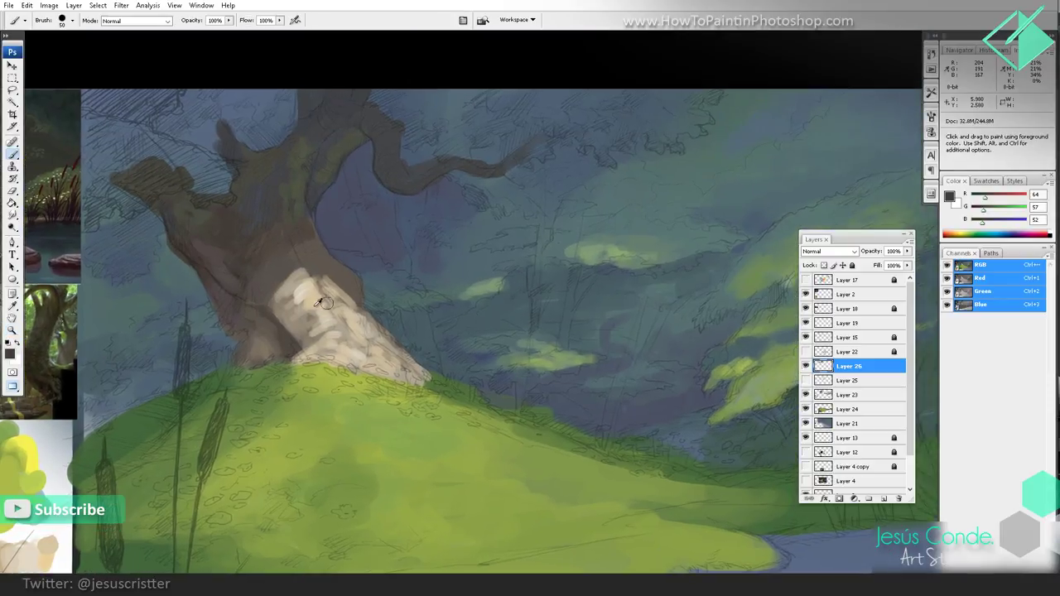
Step: Try a thin beige branch rising from the dark branch's bend with the trunk's sampled highlight colour
alt+click(321, 302)
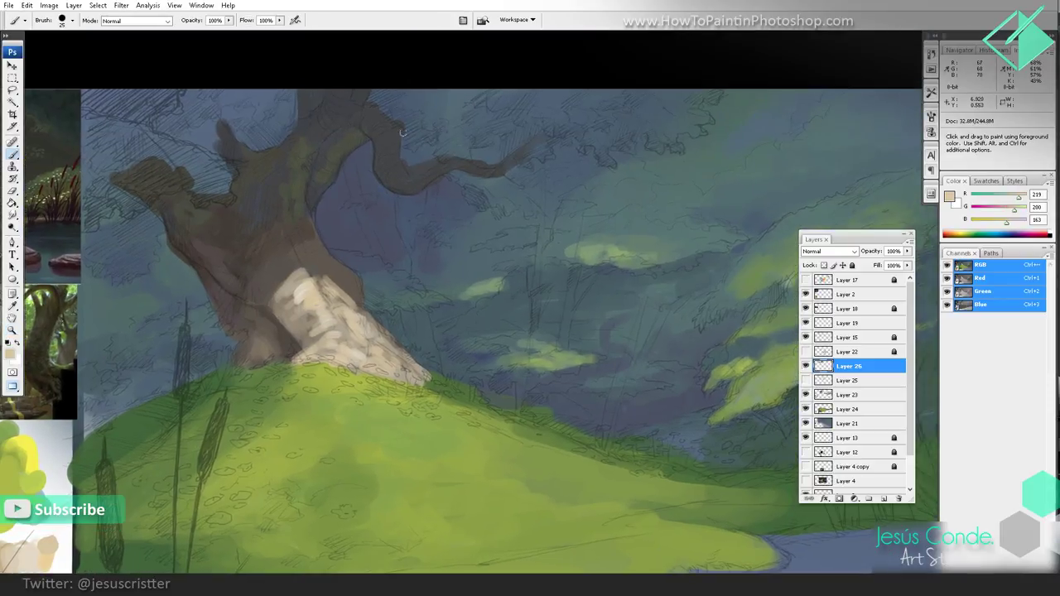
mouse_move(402, 132)
mouse_down()
mouse_move(467, 106)
mouse_move(398, 129)
mouse_move(494, 89)
mouse_up()
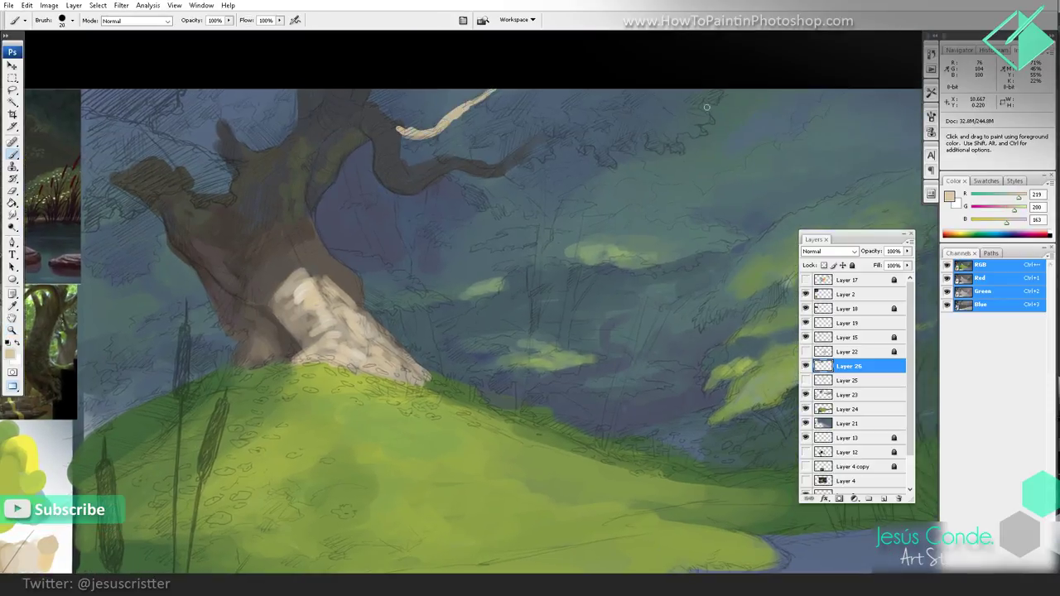
key(ctrl+z)
Step: Darken the trunk's pinkish left flank and base with sampled dark grey-brown, using a size 20 brush
drag(315, 153, 333, 157)
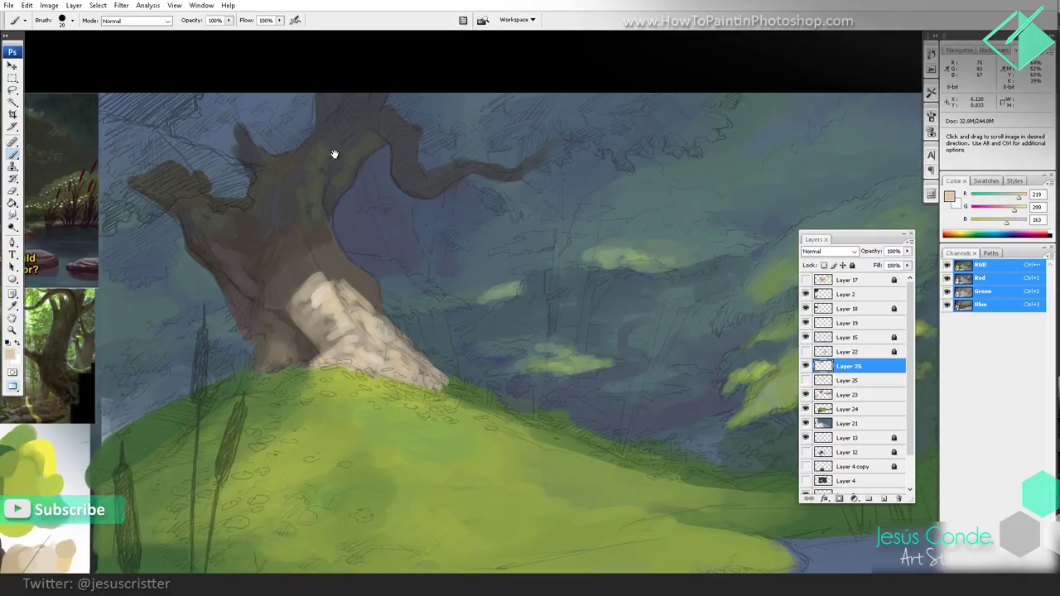
alt+click(293, 341)
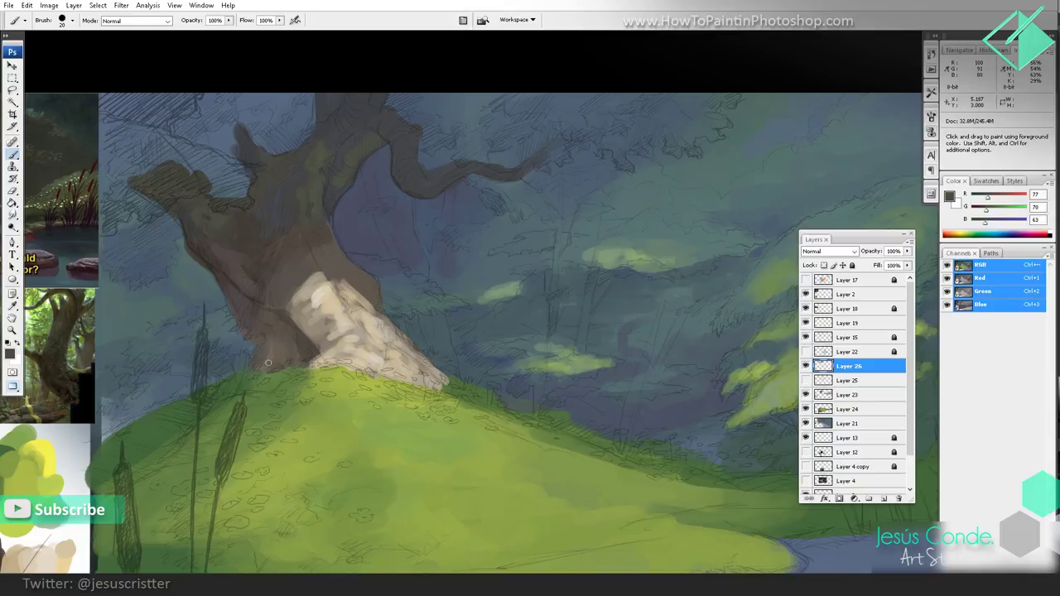
key(space)
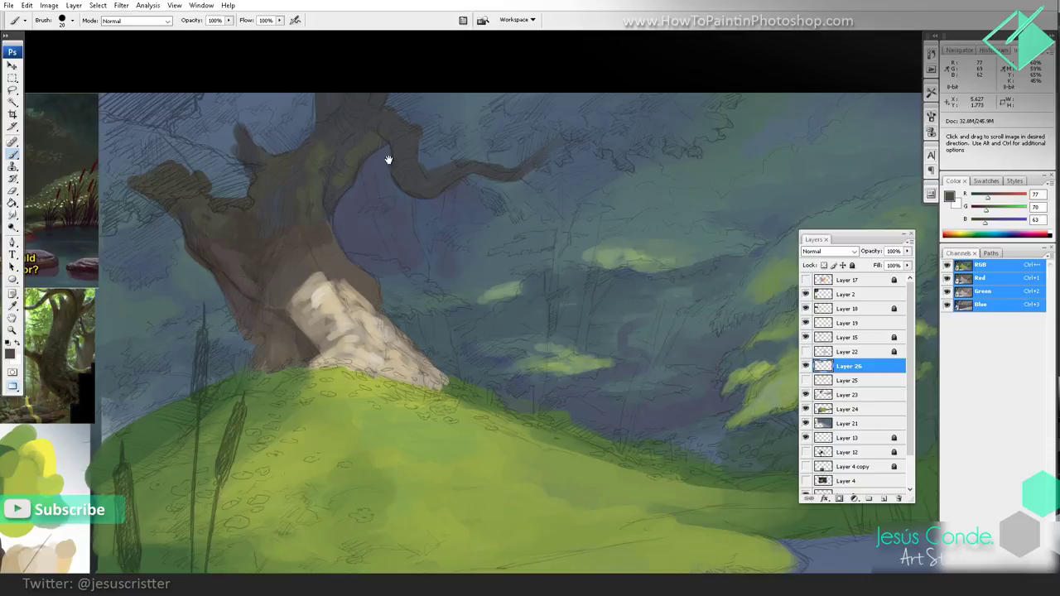
Step: Paint dark bark creases along the trunk's left side and beside the lit root, using sampled dark browns and size 10 to 25 brushes
drag(133, 394, 283, 256)
alt+click(172, 473)
drag(281, 336, 227, 421)
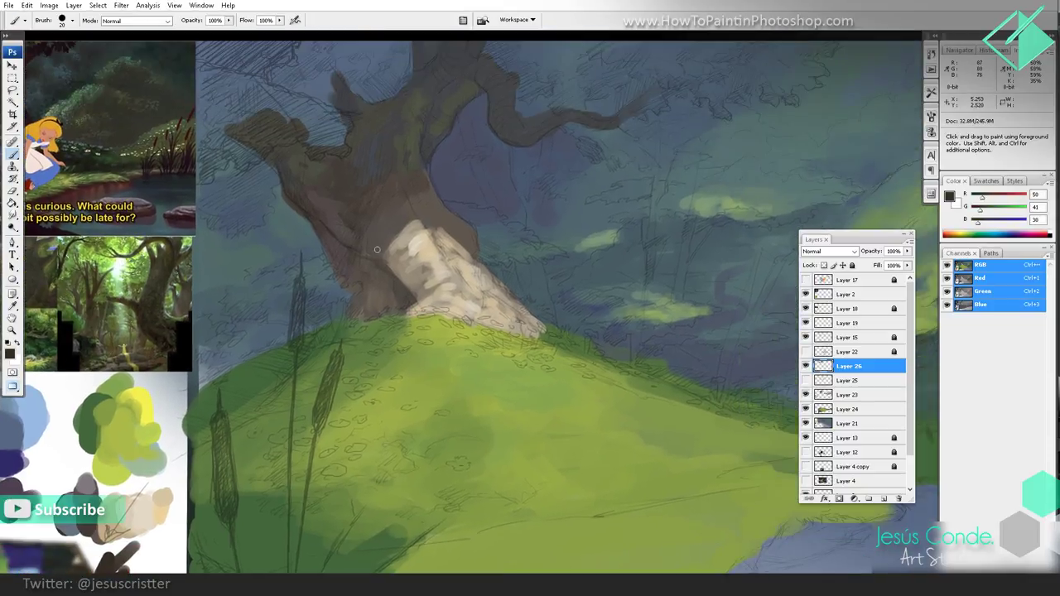
alt+click(395, 281)
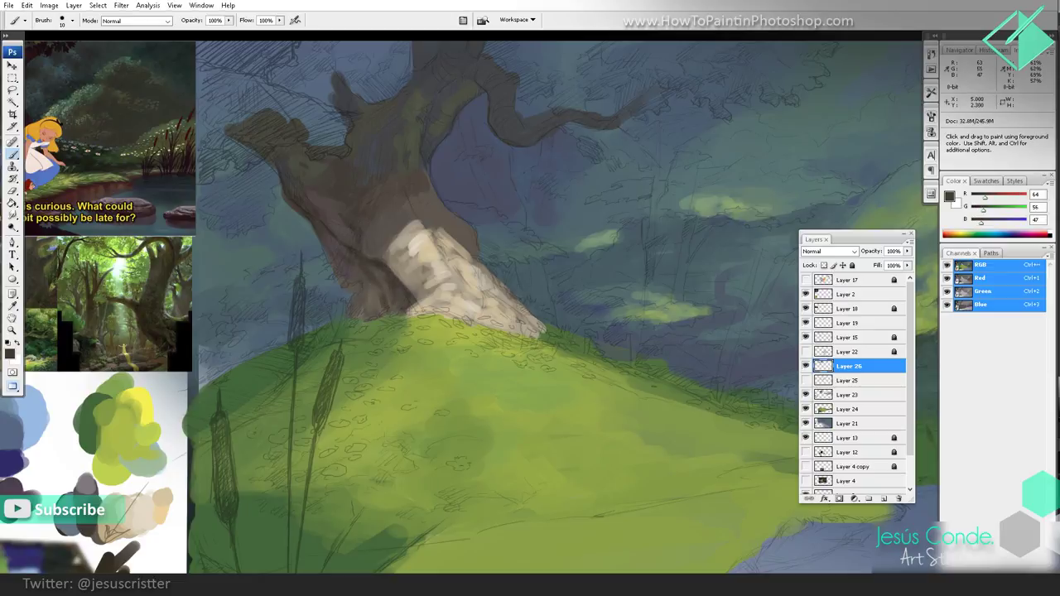
drag(414, 207, 364, 166)
drag(323, 207, 331, 219)
drag(336, 270, 363, 283)
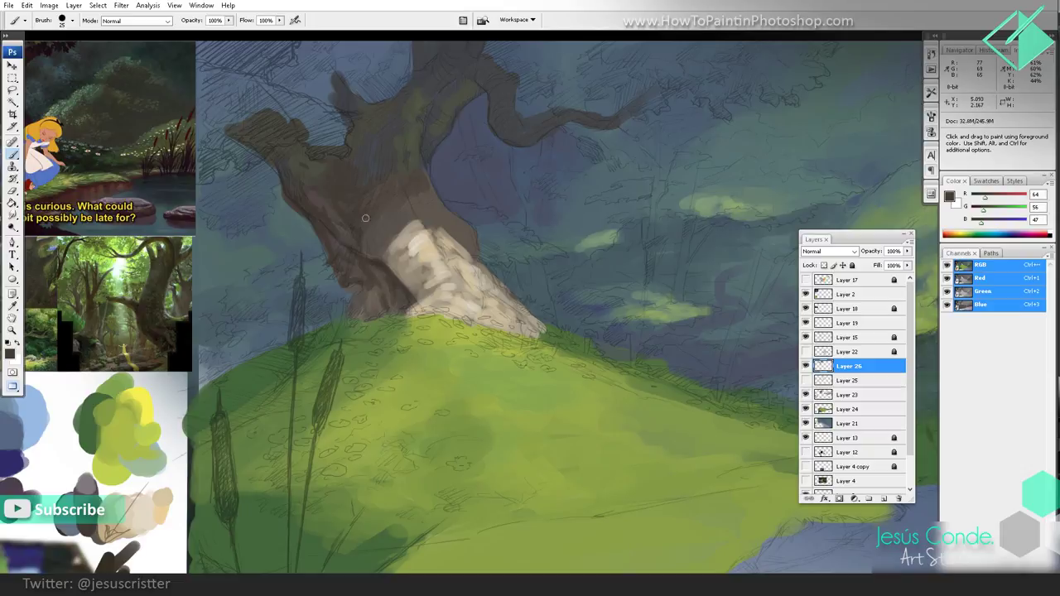
Step: Paint light green foliage patches on both sides of the trunk's base with a size 25 brush and greens sampled from the mound and palette
alt+click(470, 365)
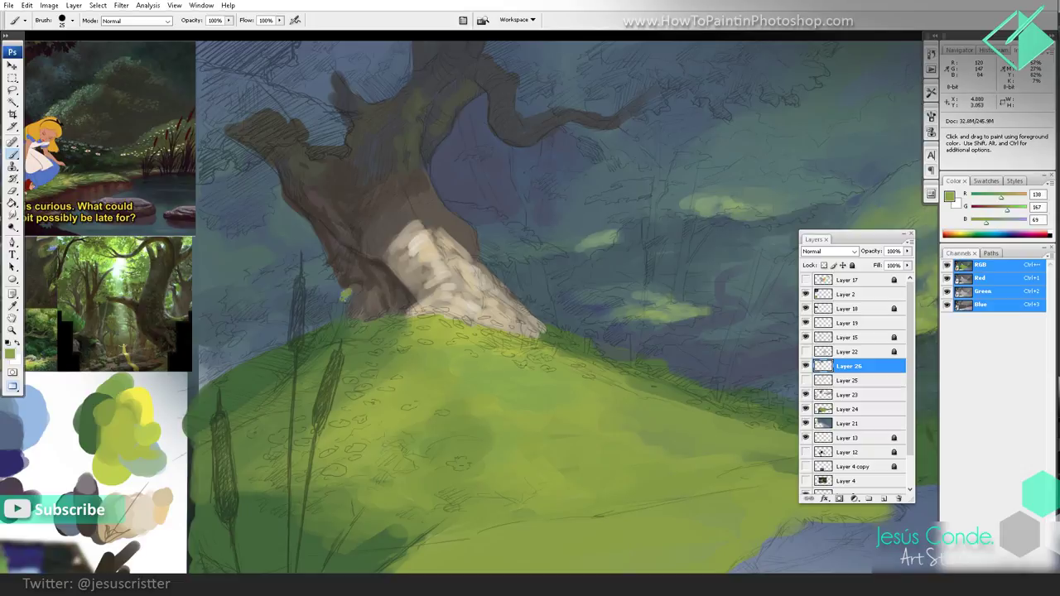
drag(347, 296, 334, 298)
drag(757, 242, 504, 210)
drag(430, 229, 568, 232)
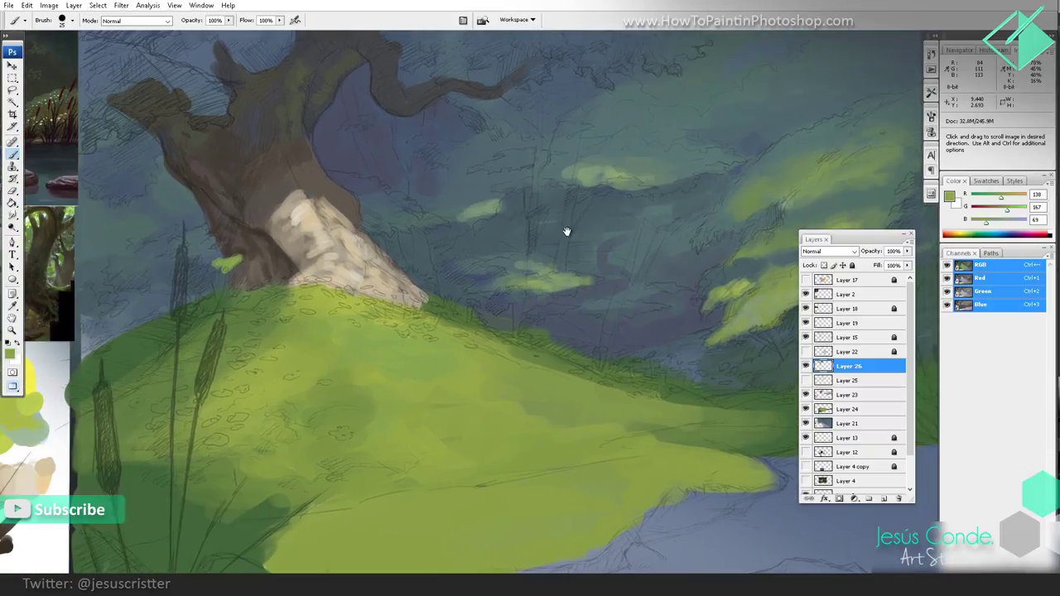
drag(298, 275, 480, 253)
drag(179, 360, 190, 343)
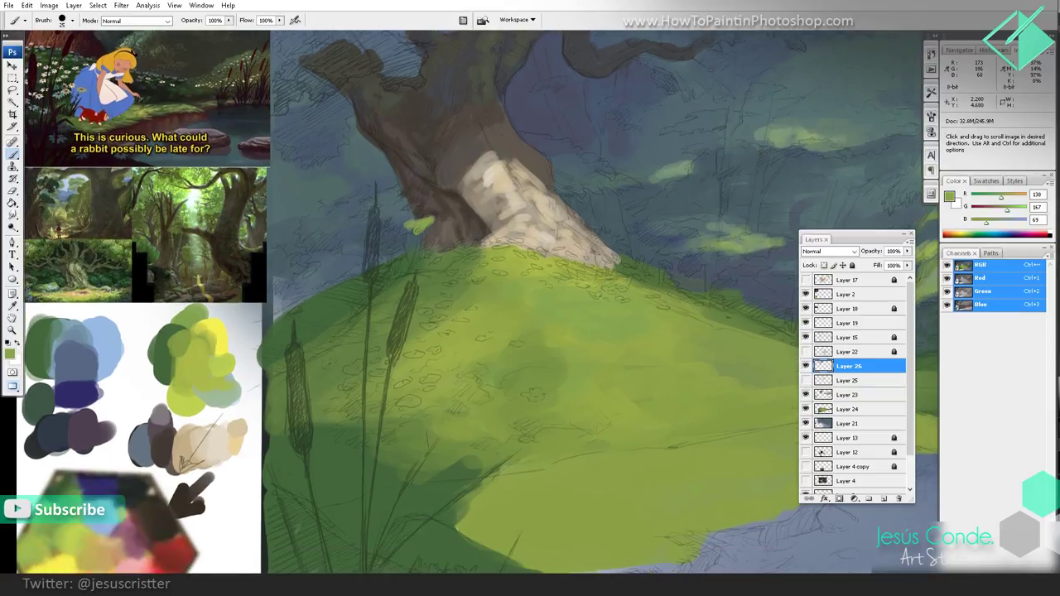
alt+click(185, 342)
drag(420, 226, 389, 217)
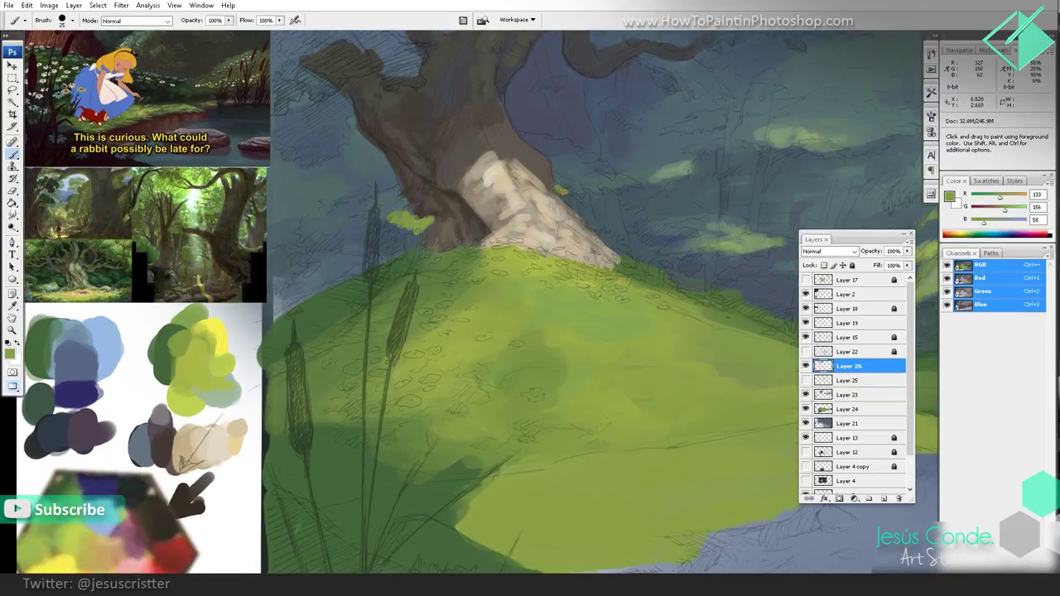
mouse_move(563, 189)
mouse_down()
mouse_move(585, 190)
mouse_move(580, 175)
mouse_move(603, 193)
mouse_move(568, 169)
mouse_move(603, 191)
mouse_move(578, 168)
mouse_move(613, 186)
mouse_up()
Step: Surround both foliage patches with dark green bushes behind the trunk and glaze the left bush with sampled blue-green
alt+click(60, 498)
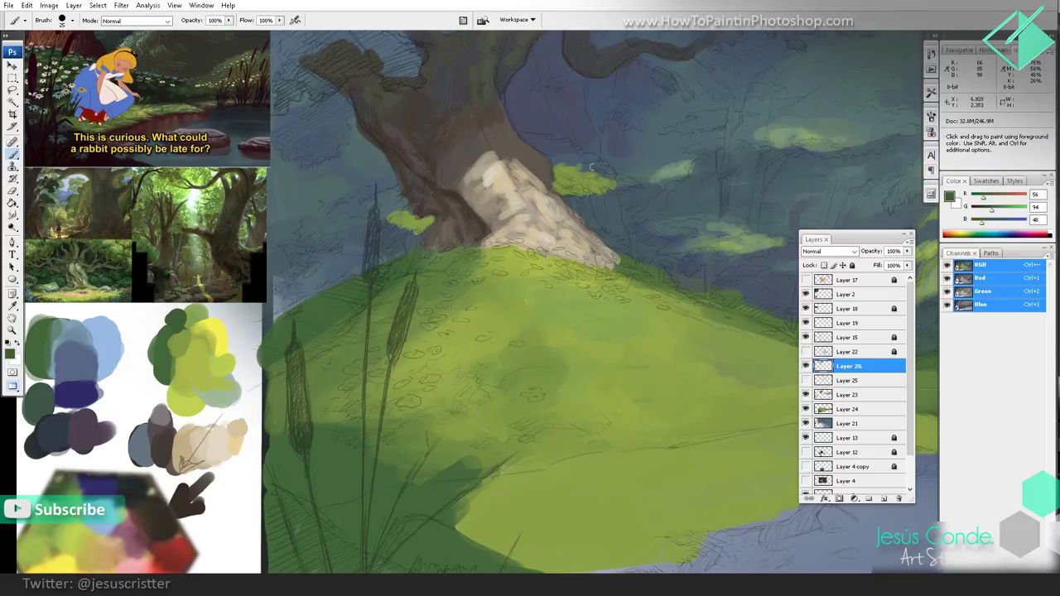
drag(602, 173, 616, 181)
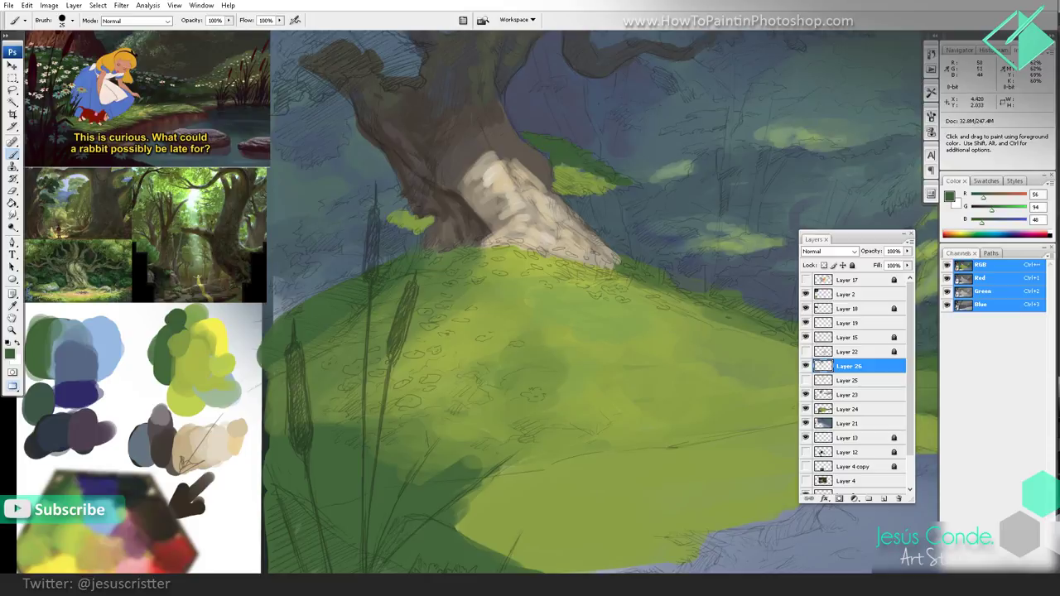
mouse_move(386, 192)
mouse_down()
mouse_move(408, 226)
mouse_move(358, 212)
mouse_move(303, 222)
mouse_move(348, 240)
mouse_move(344, 251)
mouse_up()
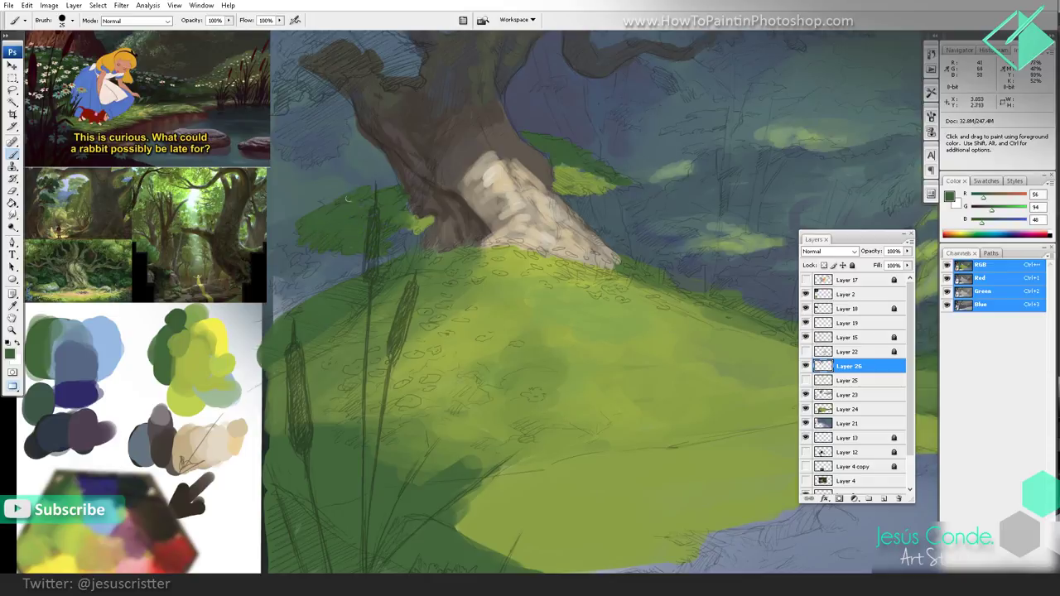
alt+click(577, 133)
alt+click(322, 223)
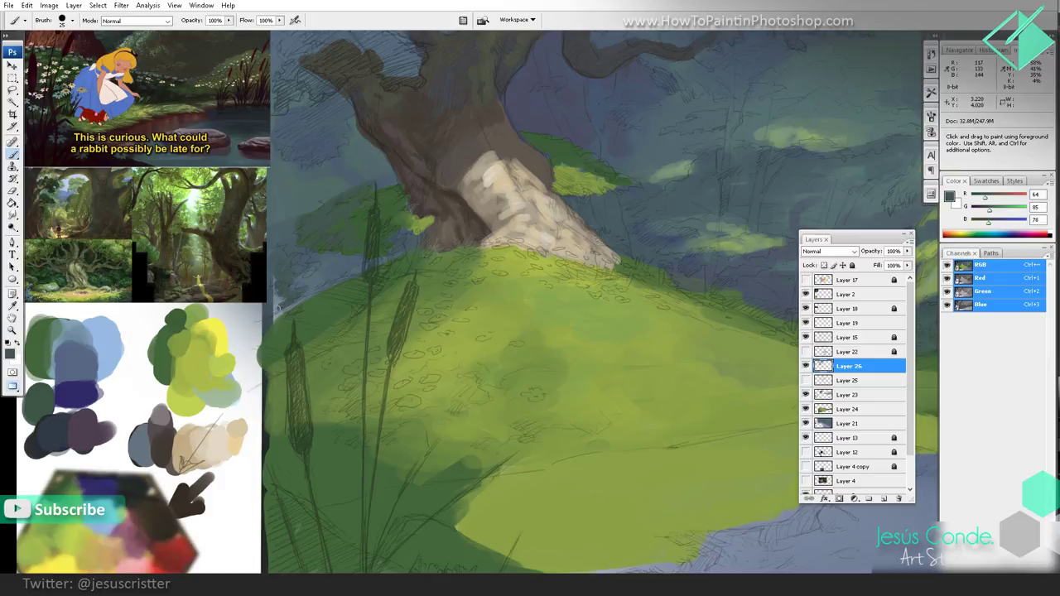
Step: Paint dark blue-green along the background behind the hill's outer slope, beside the tree trunk
mouse_move(283, 311)
mouse_down()
mouse_move(364, 261)
mouse_move(394, 258)
mouse_up()
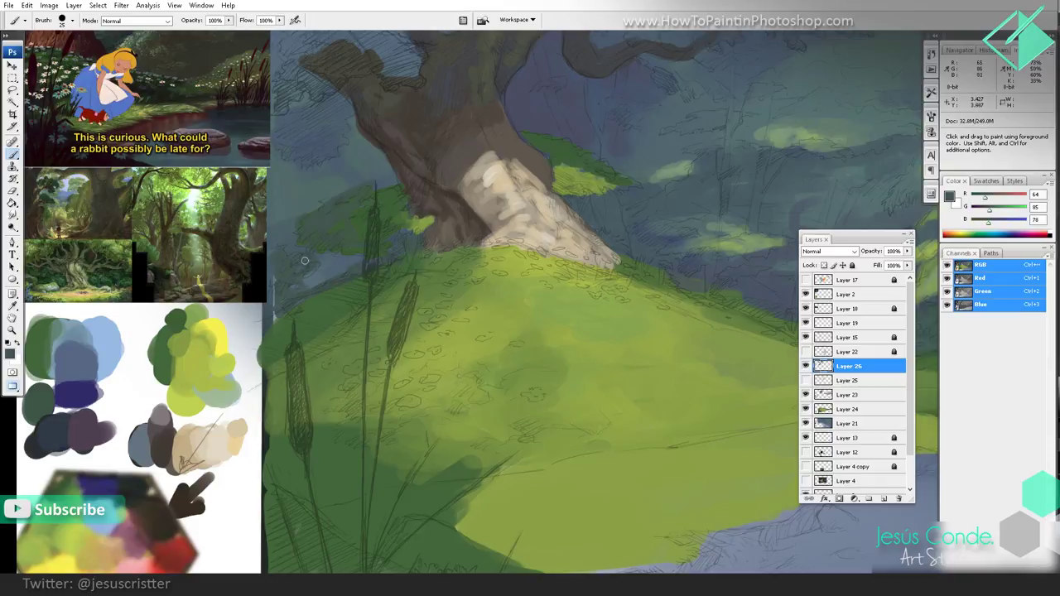
key(z)
alt+click(488, 199)
alt+click(506, 198)
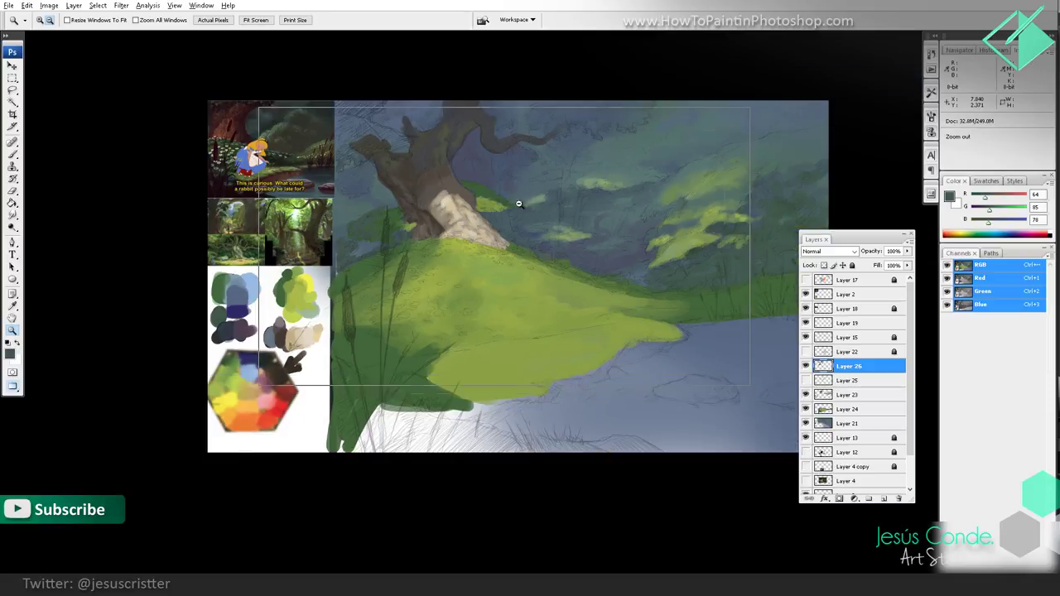
alt+click(513, 203)
click(500, 202)
drag(500, 248, 473, 247)
click(472, 248)
key(b)
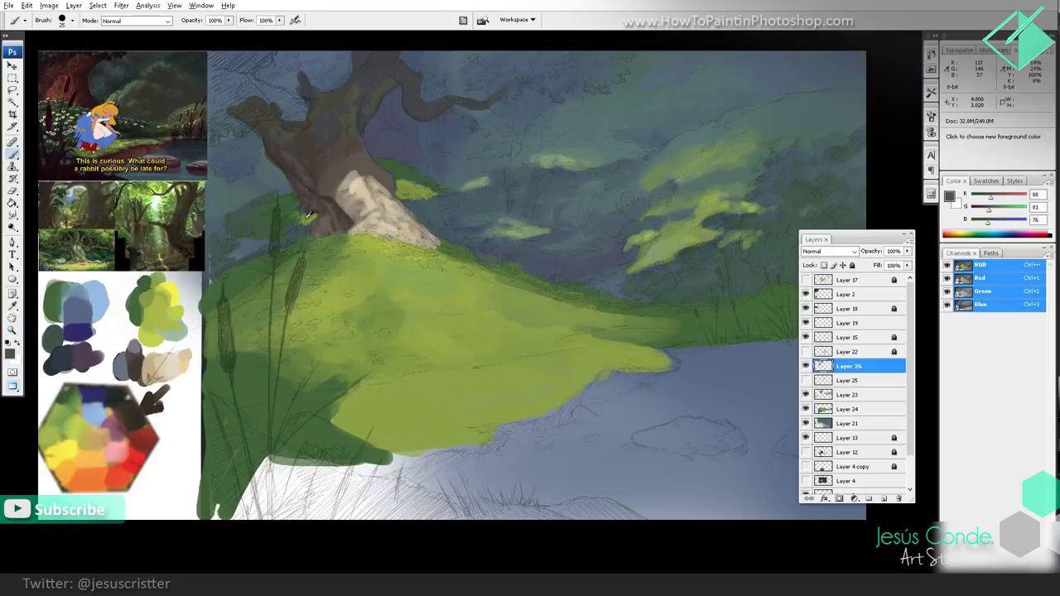
Step: Sample dark and bright greens from the bushes beside the trunk and from the sunlit hill
alt+click(307, 215)
alt+click(297, 216)
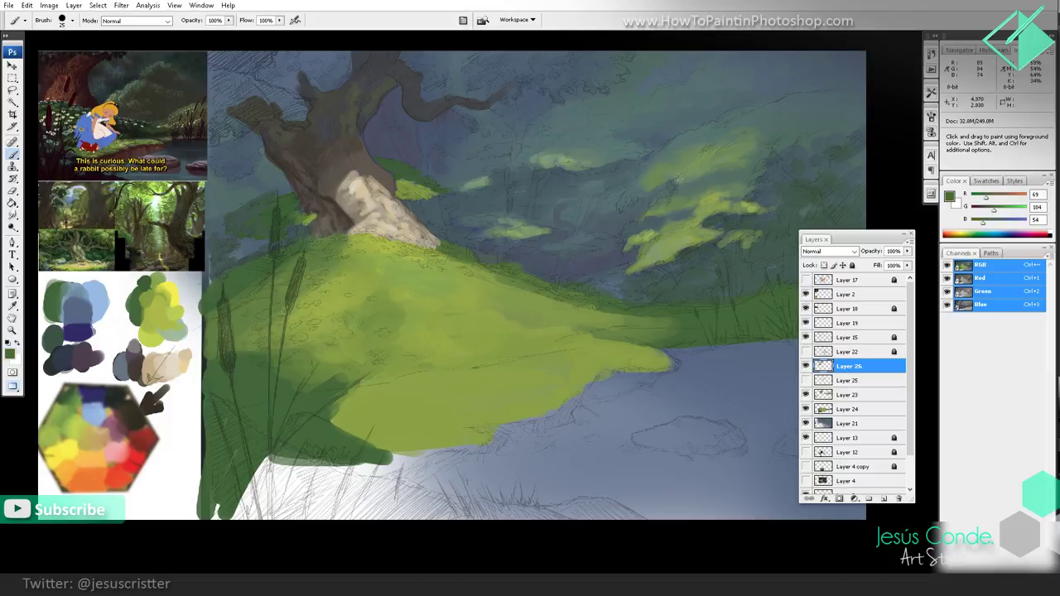
alt+click(414, 182)
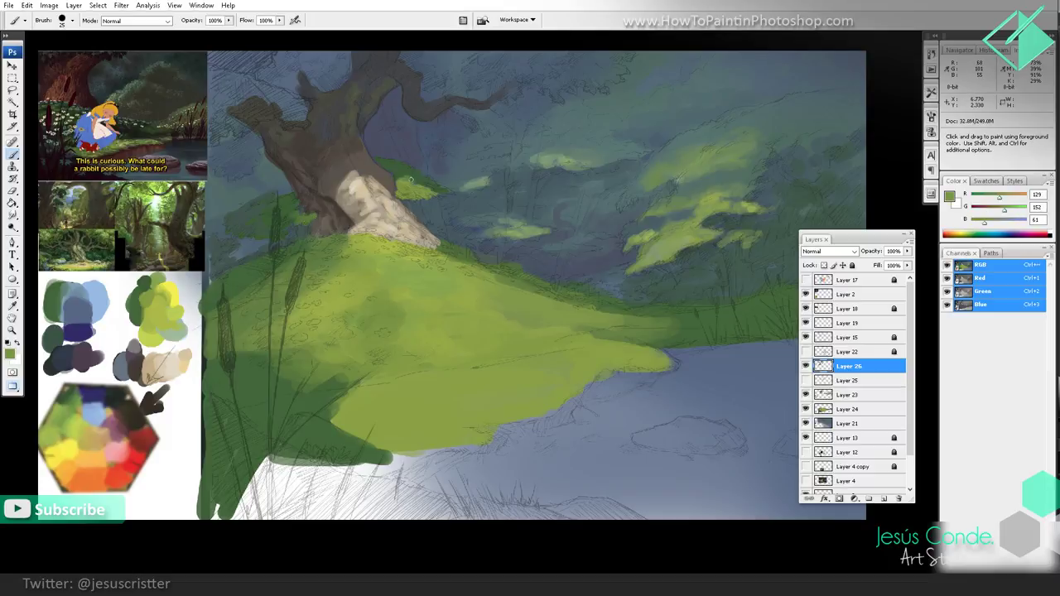
alt+click(376, 253)
drag(436, 167, 429, 208)
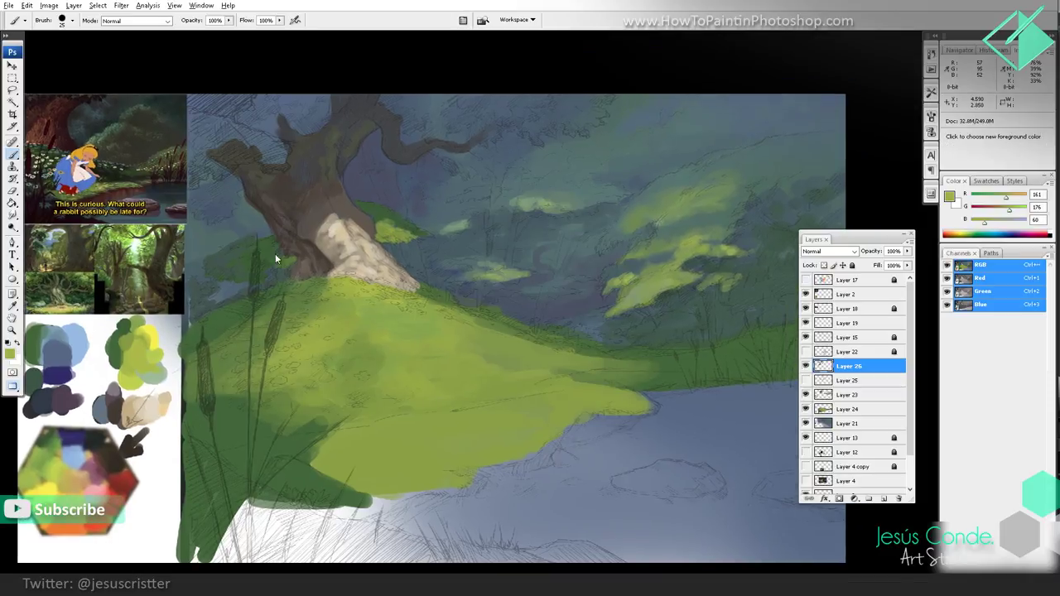
drag(351, 232, 363, 230)
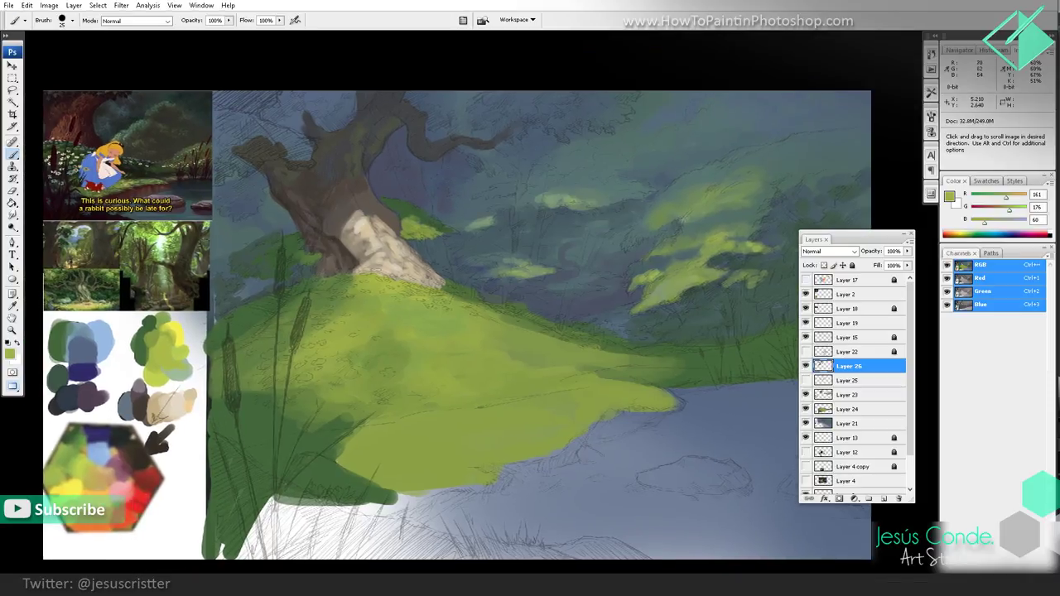
Step: Paint the tree canopy's foliage masses along the upper edge of the scene with the dark navy palette swatch (RGB 44, 54, 69)
alt+click(66, 386)
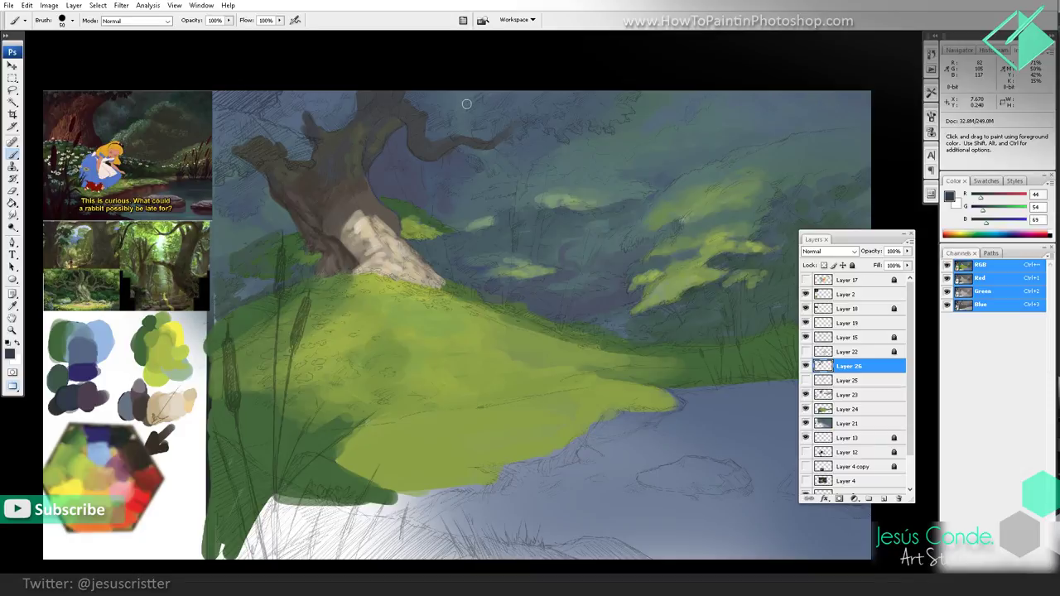
mouse_move(477, 92)
mouse_down()
mouse_move(558, 97)
mouse_move(544, 116)
mouse_move(555, 129)
mouse_move(578, 108)
mouse_move(594, 120)
mouse_move(615, 115)
mouse_move(605, 99)
mouse_move(559, 106)
mouse_move(568, 92)
mouse_move(625, 100)
mouse_move(591, 106)
mouse_move(624, 106)
mouse_move(598, 122)
mouse_up()
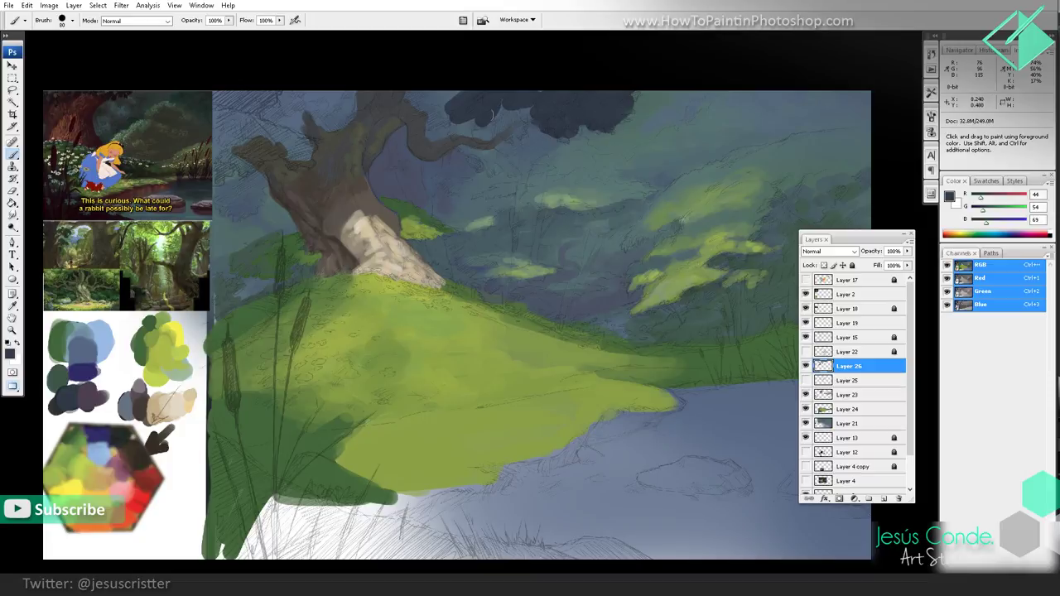
mouse_move(73, 396)
mouse_down()
mouse_move(39, 404)
mouse_move(83, 421)
mouse_move(68, 379)
mouse_up()
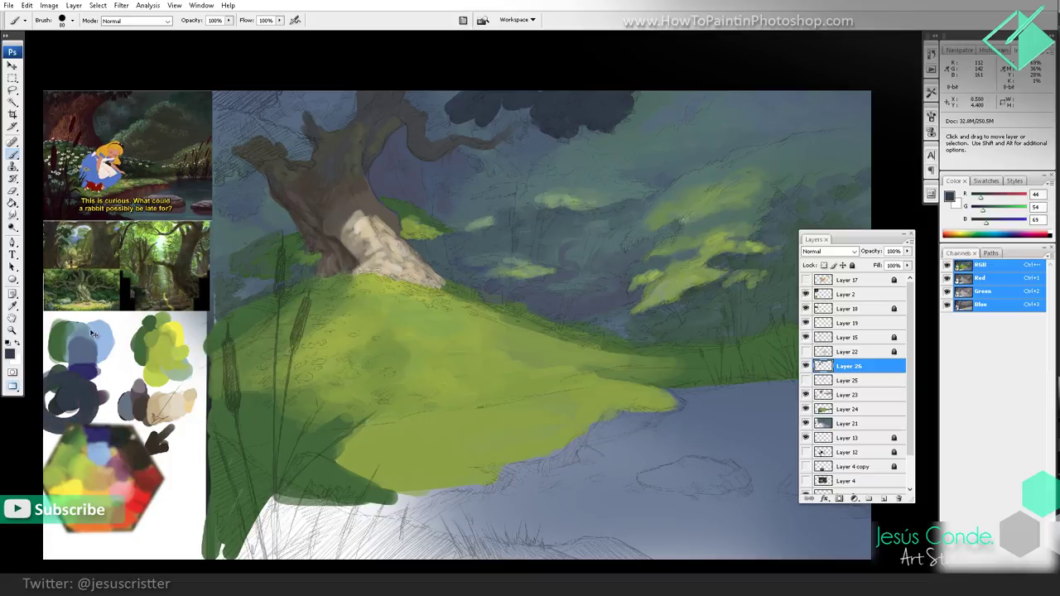
key(ctrl+z)
mouse_move(290, 99)
mouse_down()
mouse_move(224, 104)
mouse_move(213, 198)
mouse_move(250, 206)
mouse_move(236, 189)
mouse_move(255, 183)
mouse_move(236, 213)
mouse_move(259, 196)
mouse_move(260, 181)
mouse_move(226, 162)
mouse_move(245, 165)
mouse_move(247, 124)
mouse_move(243, 136)
mouse_move(261, 126)
mouse_move(245, 143)
mouse_move(263, 148)
mouse_move(257, 156)
mouse_move(287, 147)
mouse_move(304, 159)
mouse_move(306, 141)
mouse_move(278, 130)
mouse_move(297, 123)
mouse_move(305, 101)
mouse_move(334, 119)
mouse_move(340, 100)
mouse_move(304, 96)
mouse_move(346, 87)
mouse_up()
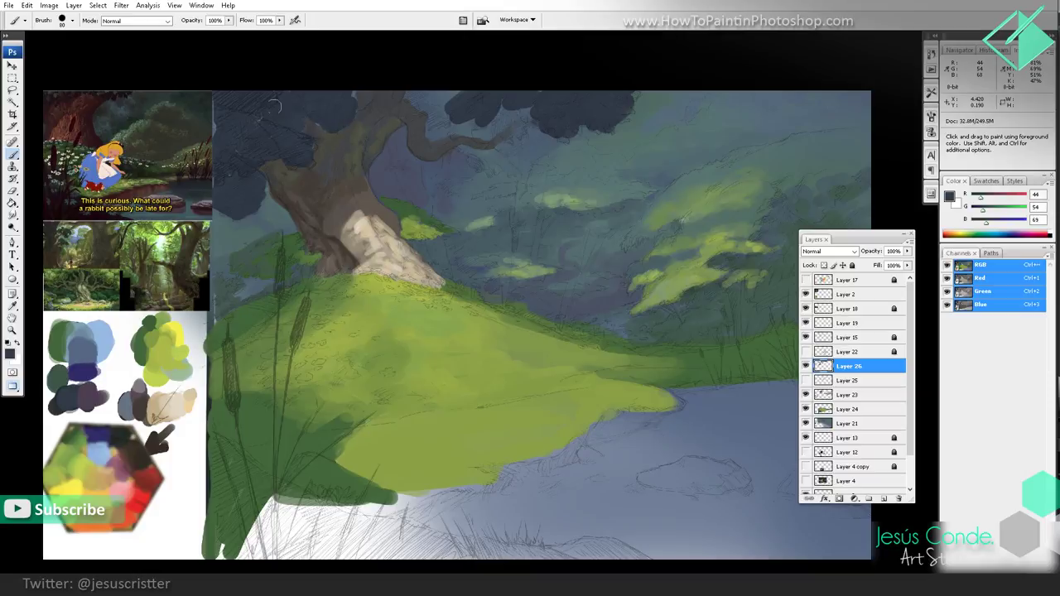
mouse_move(410, 92)
mouse_down()
mouse_move(445, 105)
mouse_move(435, 118)
mouse_move(448, 130)
mouse_move(435, 132)
mouse_move(501, 110)
mouse_move(494, 120)
mouse_move(507, 120)
mouse_move(506, 105)
mouse_move(493, 130)
mouse_move(477, 132)
mouse_move(532, 109)
mouse_move(515, 135)
mouse_move(537, 118)
mouse_move(562, 138)
mouse_move(579, 110)
mouse_up()
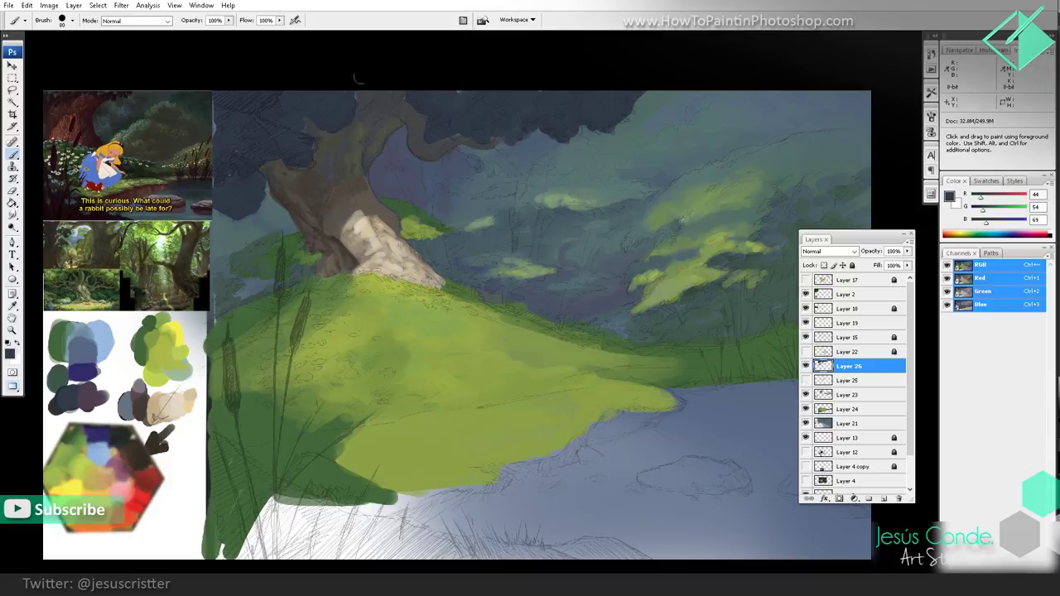
Step: Try adding patches of green (RGB 57, 93, 51), sampled from the bush behind the trunk, to the dark canopy
alt+click(411, 208)
drag(295, 101, 352, 93)
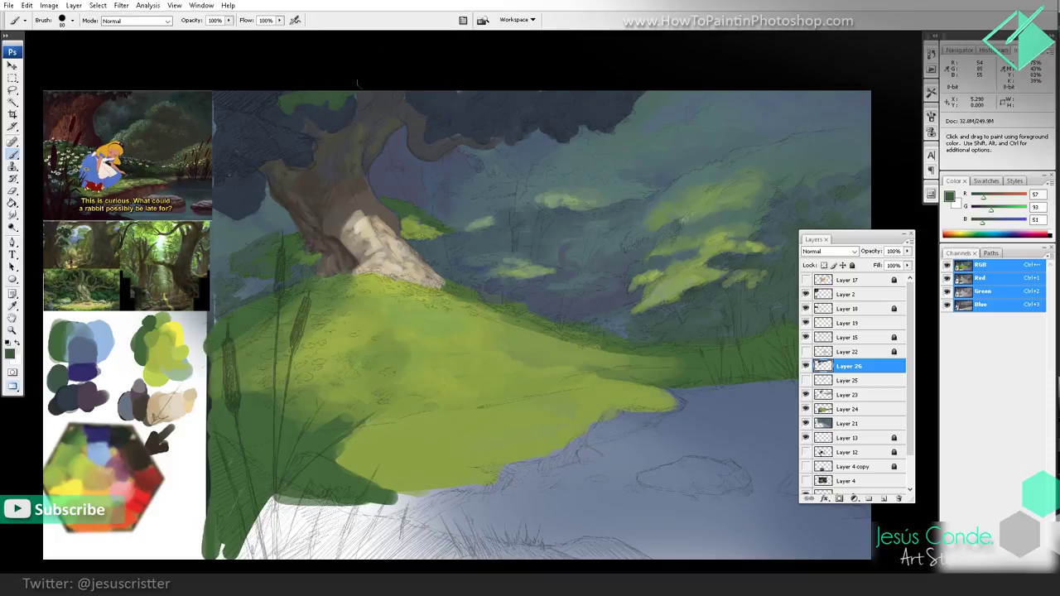
mouse_move(468, 91)
mouse_down()
mouse_move(446, 108)
mouse_move(520, 95)
mouse_up()
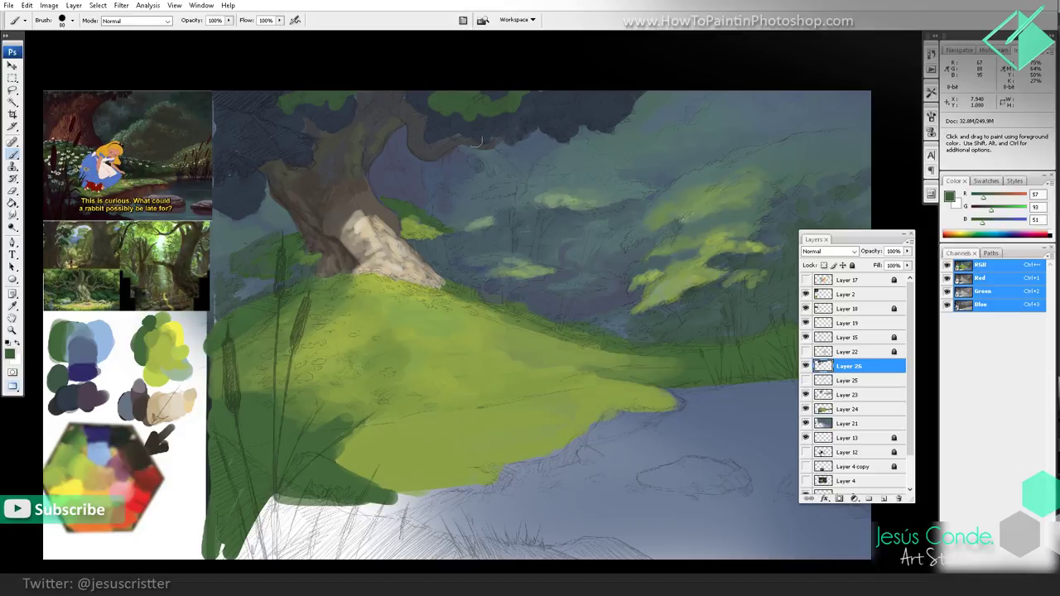
key(ctrl+alt+z)
key(ctrl+alt+z)
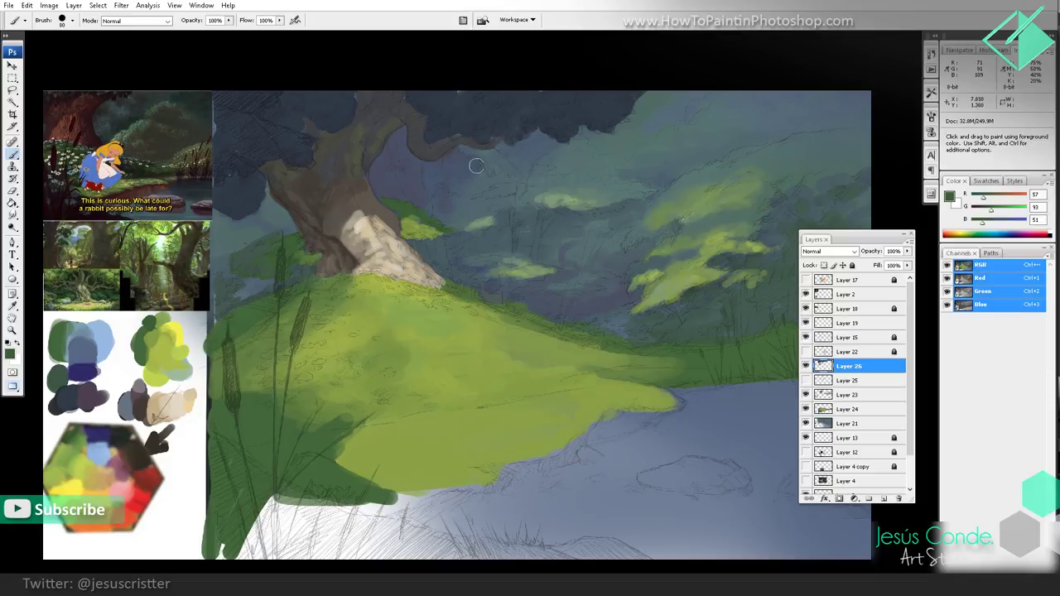
Step: Add a new layer in Normal mode at 100% opacity above the canopy's layer
drag(494, 230, 489, 235)
key(ctrl+shift+n)
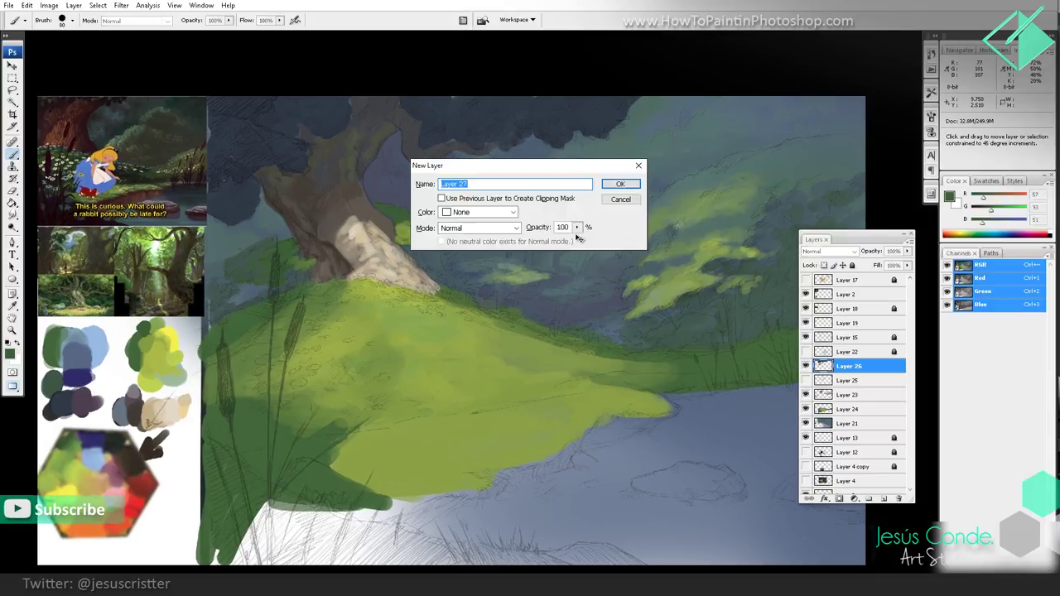
key(Return)
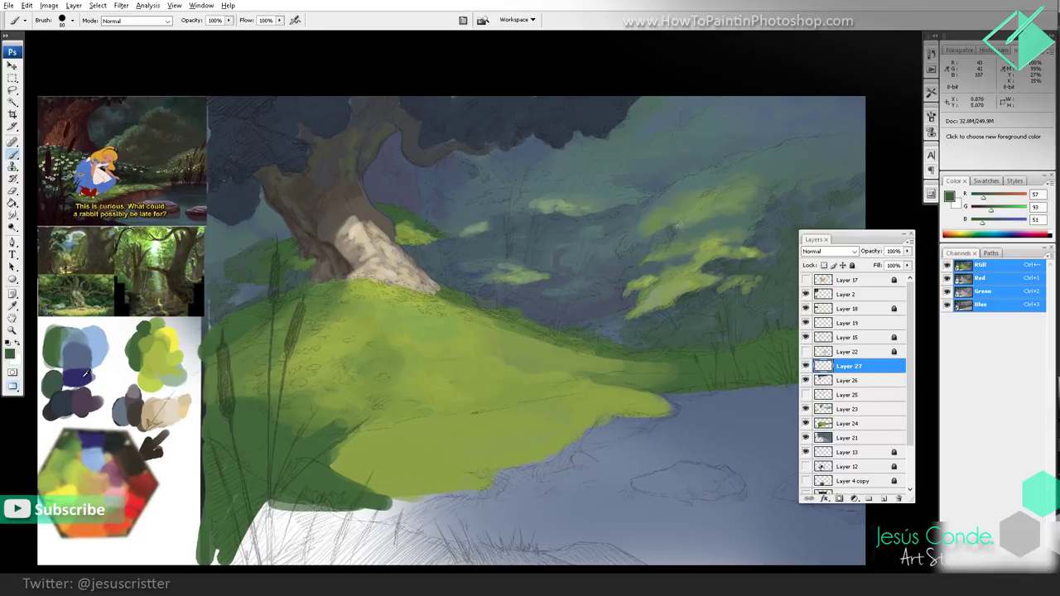
Step: Try shading the hill with the dark violet palette swatch at 20% brush opacity
alt+click(84, 376)
key(2)
mouse_move(377, 343)
mouse_down()
mouse_move(414, 356)
mouse_move(372, 377)
mouse_move(299, 365)
mouse_move(319, 377)
mouse_move(438, 350)
mouse_up()
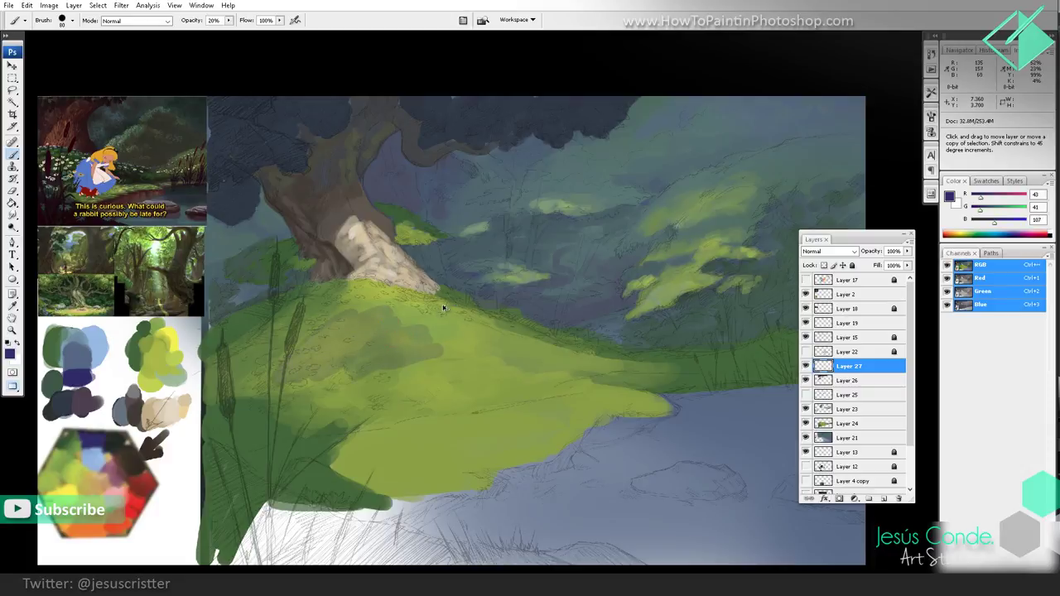
key(ctrl+alt+z)
key(ctrl+alt+z)
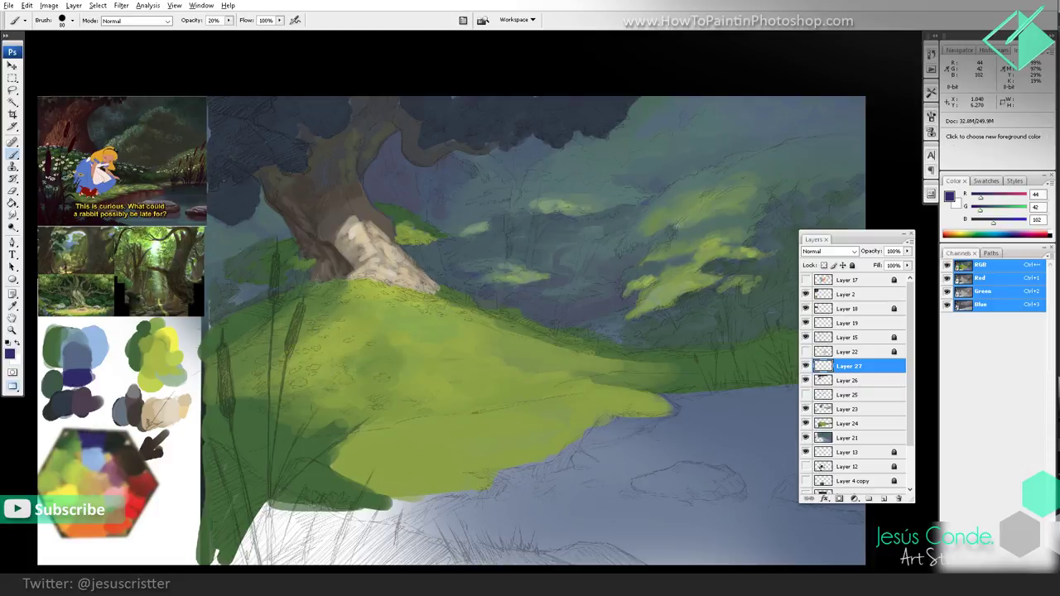
Step: Try a violet shading stroke on another new layer with a 300 px brush, and restore the brush opacity to 100%
key(ctrl+shift+n)
key(Return)
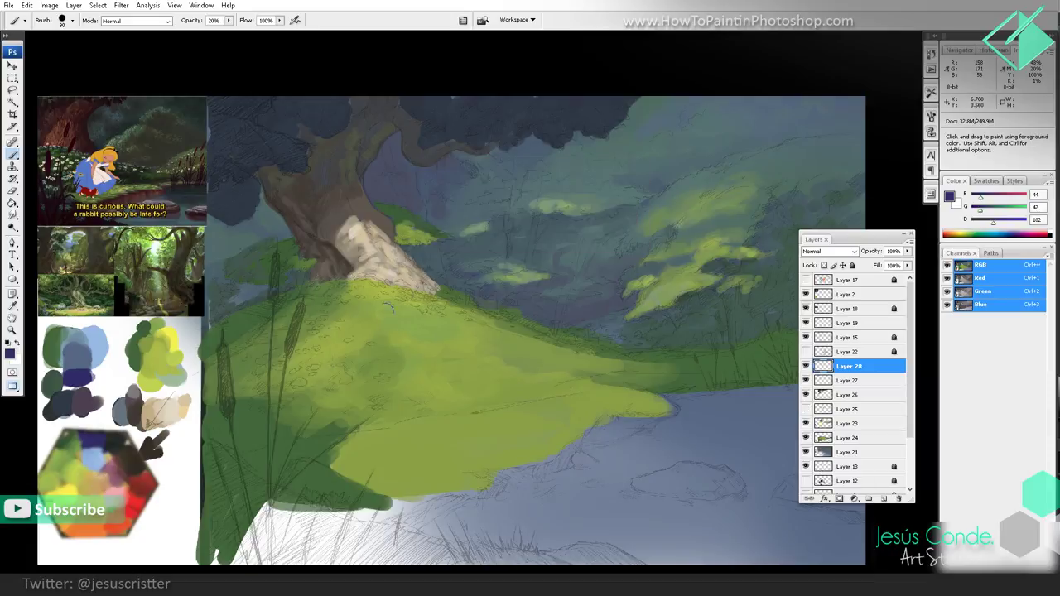
key(bracketright)
key(bracketright)
key(bracketright)
key(bracketright)
mouse_move(269, 356)
mouse_down()
mouse_move(408, 345)
mouse_move(377, 353)
mouse_move(447, 361)
mouse_up()
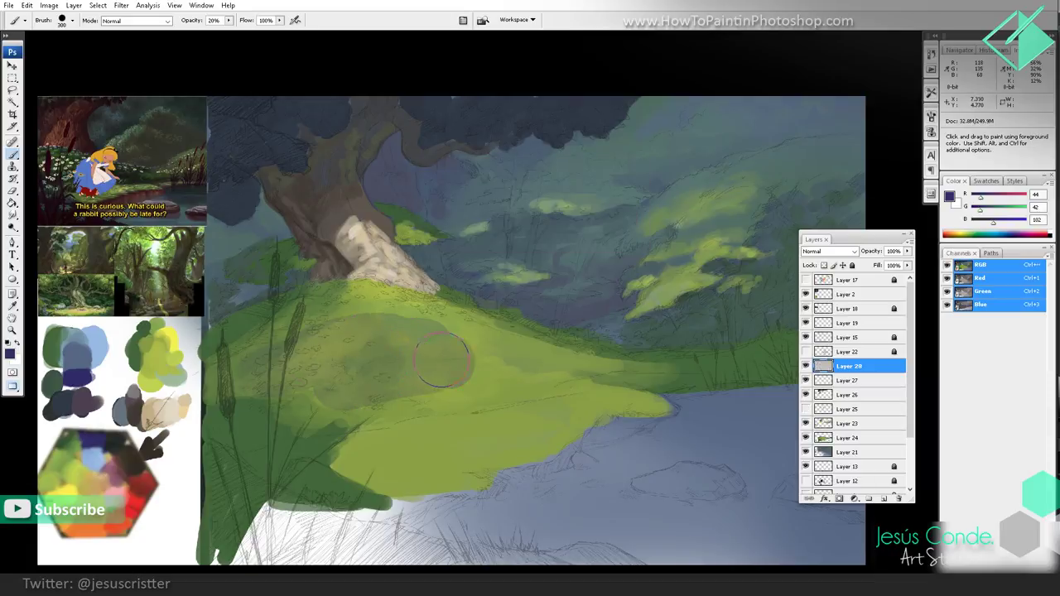
key(ctrl+z)
key(ctrl+z)
key(0)
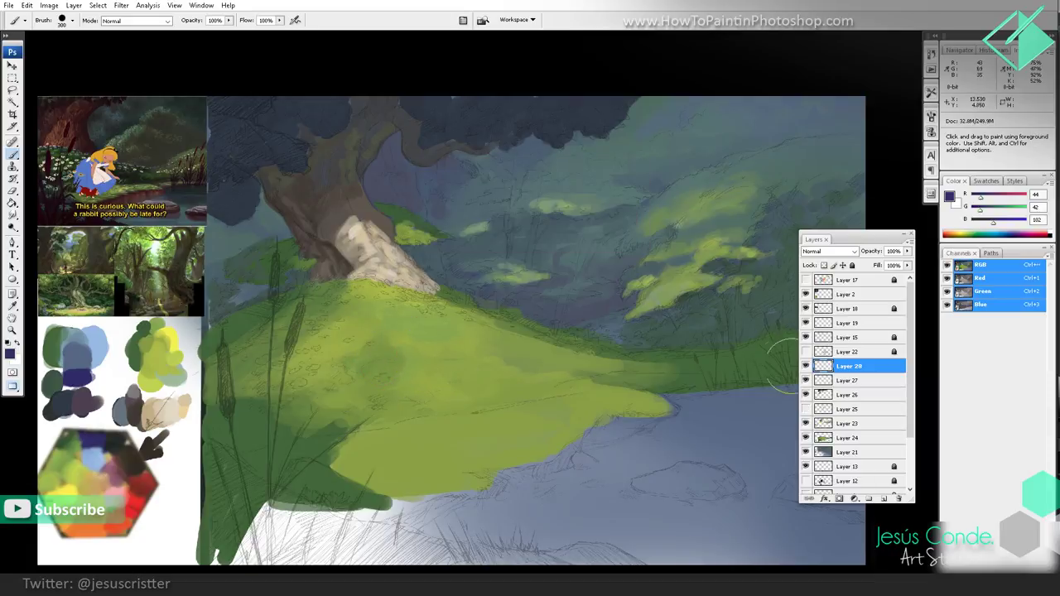
Step: Paint violet shading across the hill's upper slope at full brush opacity and lower the layer's opacity to 22%
mouse_move(464, 364)
mouse_down()
mouse_move(373, 348)
mouse_move(481, 356)
mouse_up()
key(space)
key(3)
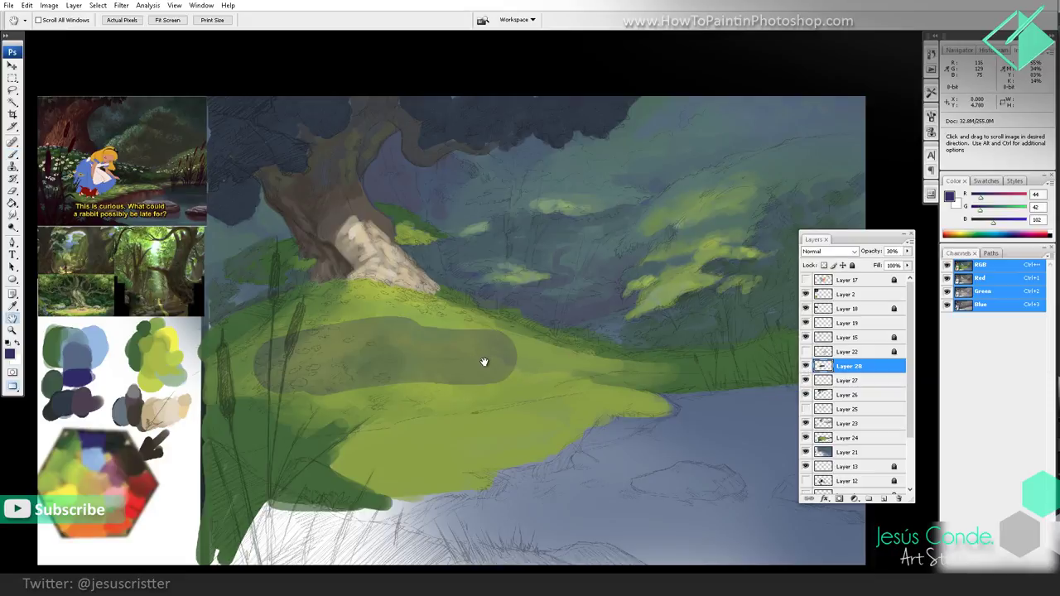
key(2)
key(2)
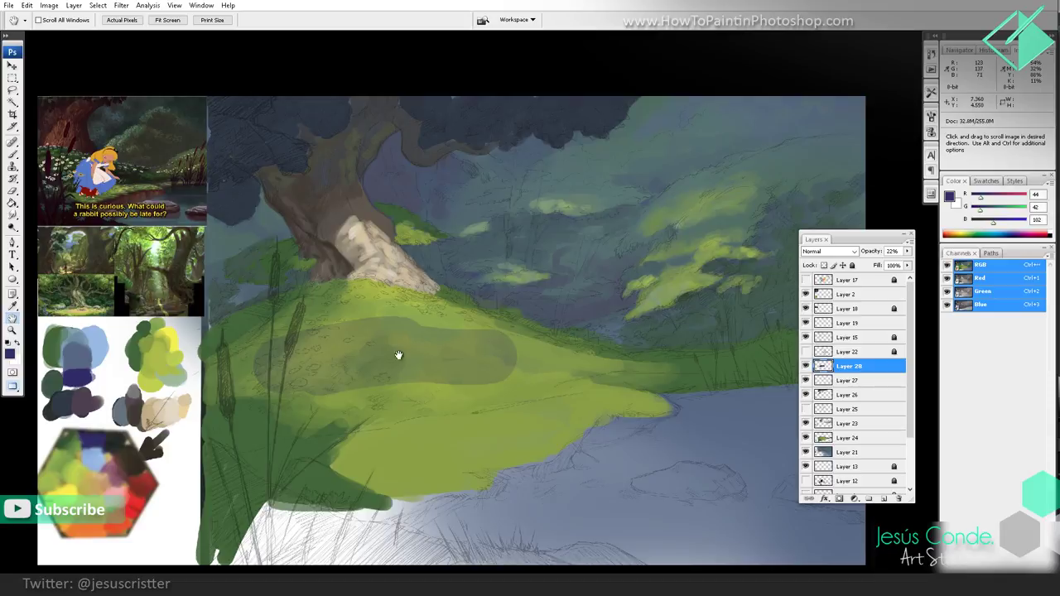
mouse_move(343, 400)
mouse_down()
mouse_move(298, 402)
mouse_move(424, 389)
mouse_move(497, 396)
mouse_move(567, 377)
mouse_move(592, 355)
mouse_move(417, 317)
mouse_move(357, 286)
mouse_move(315, 319)
mouse_move(322, 298)
mouse_move(220, 356)
mouse_move(214, 410)
mouse_move(270, 426)
mouse_up()
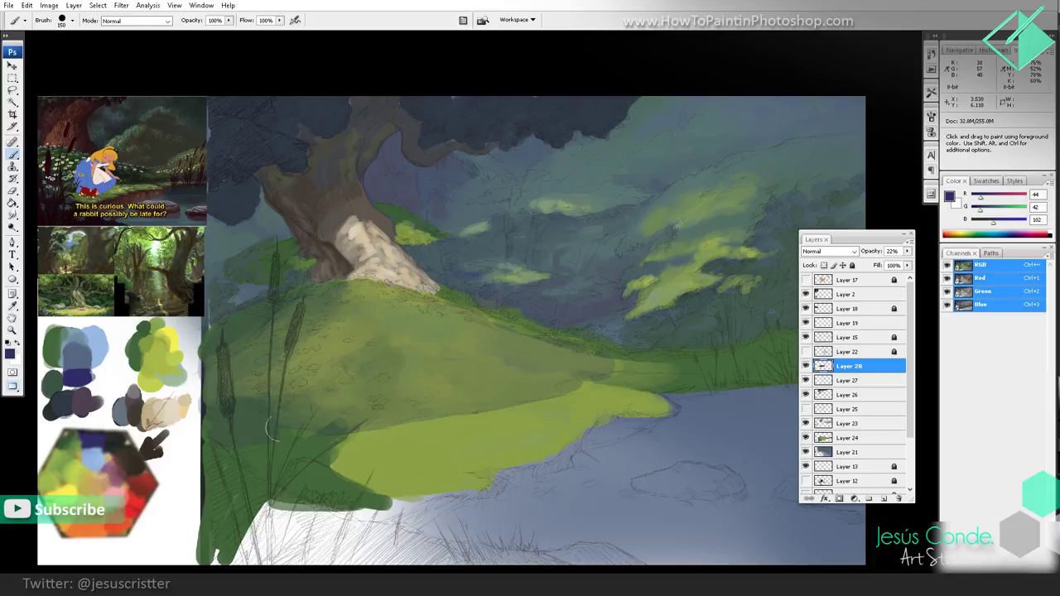
mouse_move(457, 303)
mouse_down()
mouse_move(608, 360)
mouse_move(675, 365)
mouse_up()
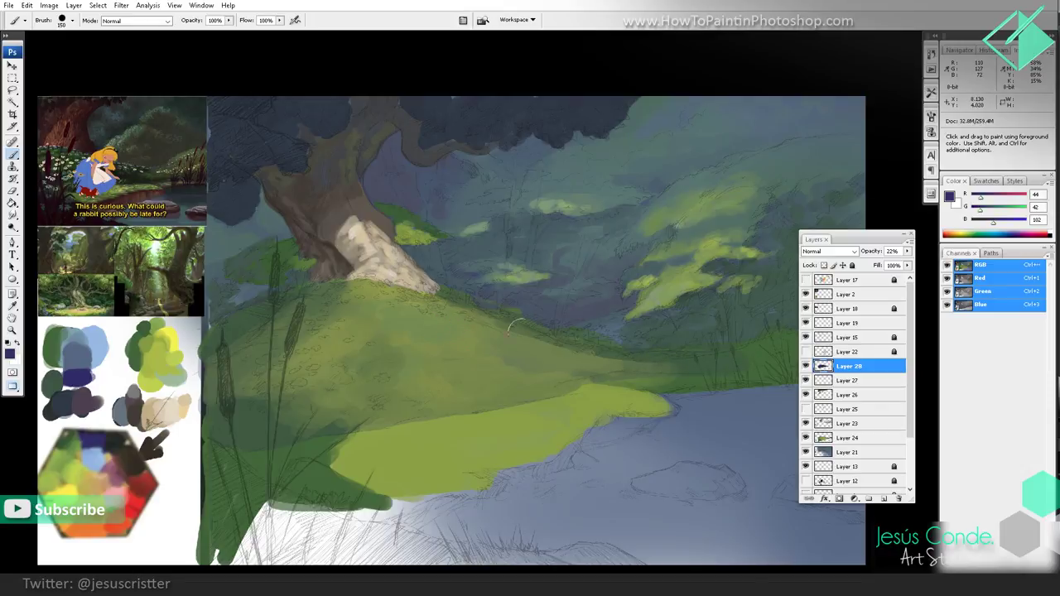
Step: Review the painting at a reduced size, compare it without the violet shading, and delete the shading layer
key(z)
alt+click(563, 290)
alt+click(558, 294)
drag(568, 299, 546, 299)
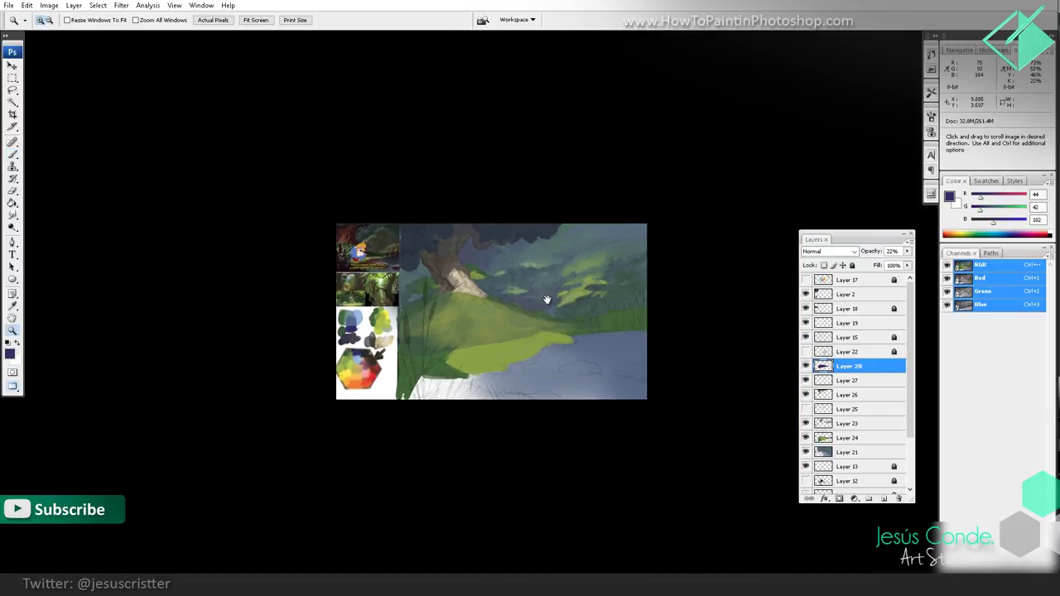
click(515, 318)
click(517, 317)
click(513, 320)
click(807, 366)
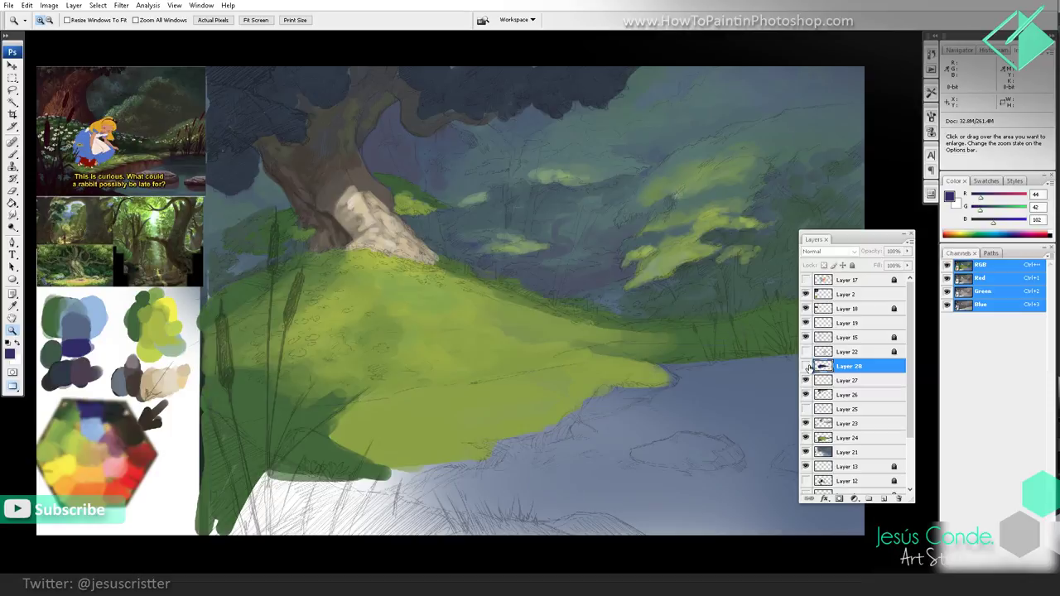
drag(854, 370, 900, 498)
Step: Save the painting
drag(598, 300, 540, 318)
key(ctrl+s)
key(z)
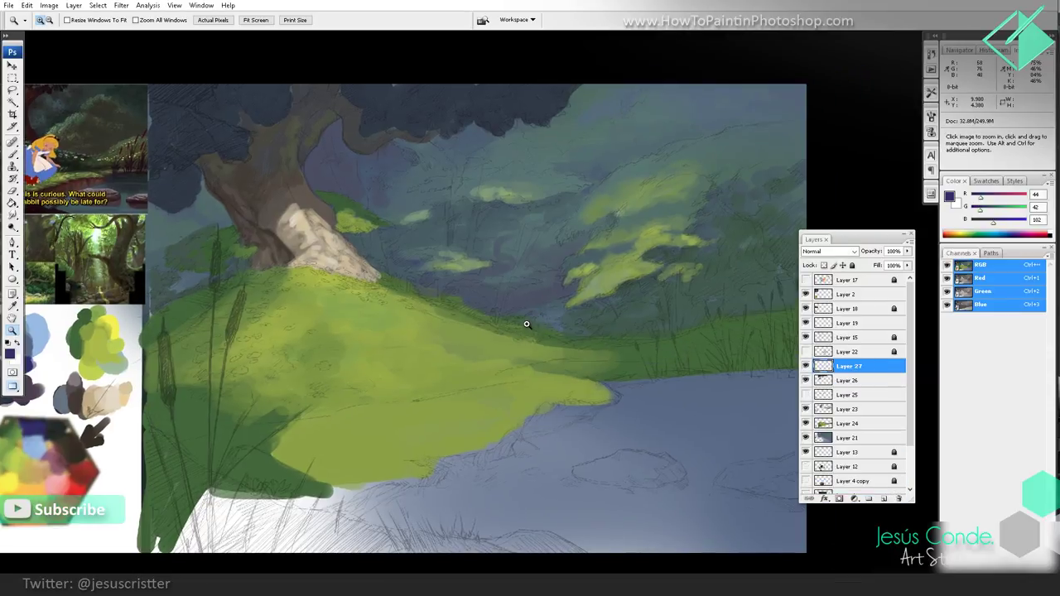
Step: Set the foreground colour to a bright saturated green, RGB 90, 255, 0
drag(133, 360, 166, 343)
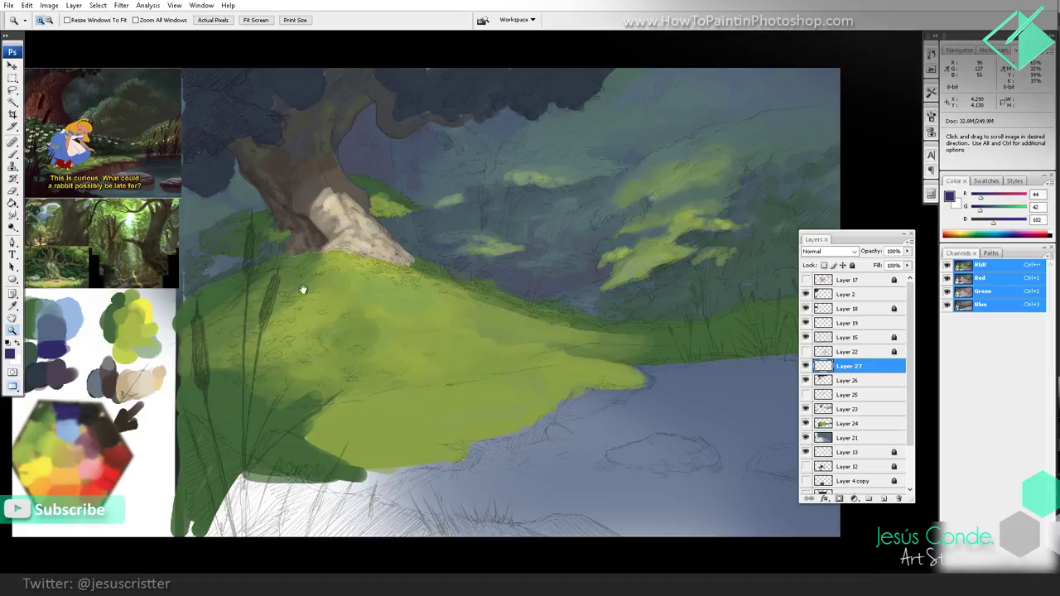
key(i)
click(10, 353)
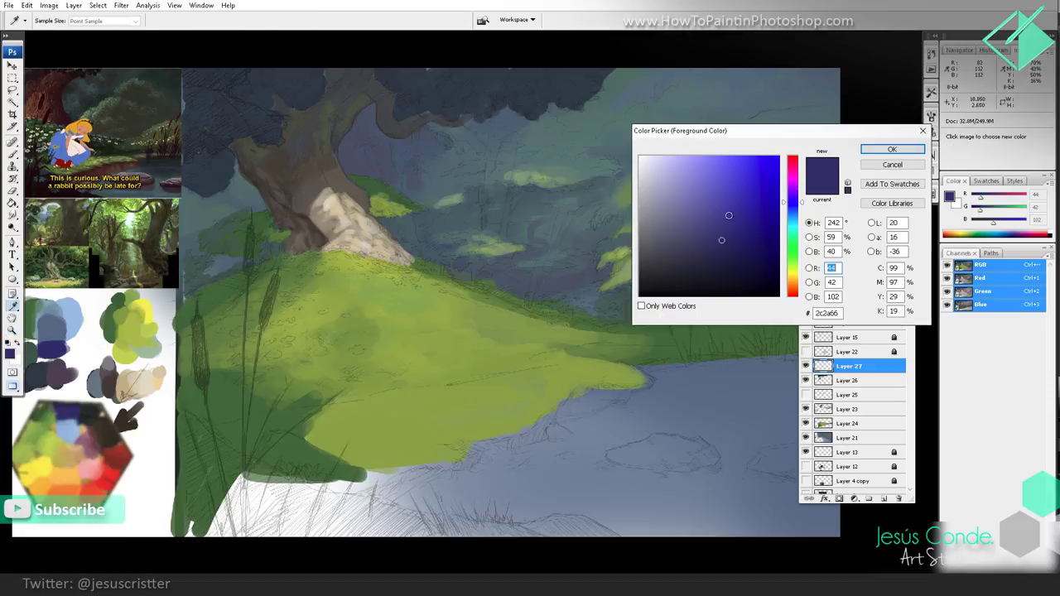
click(792, 262)
click(775, 158)
click(892, 149)
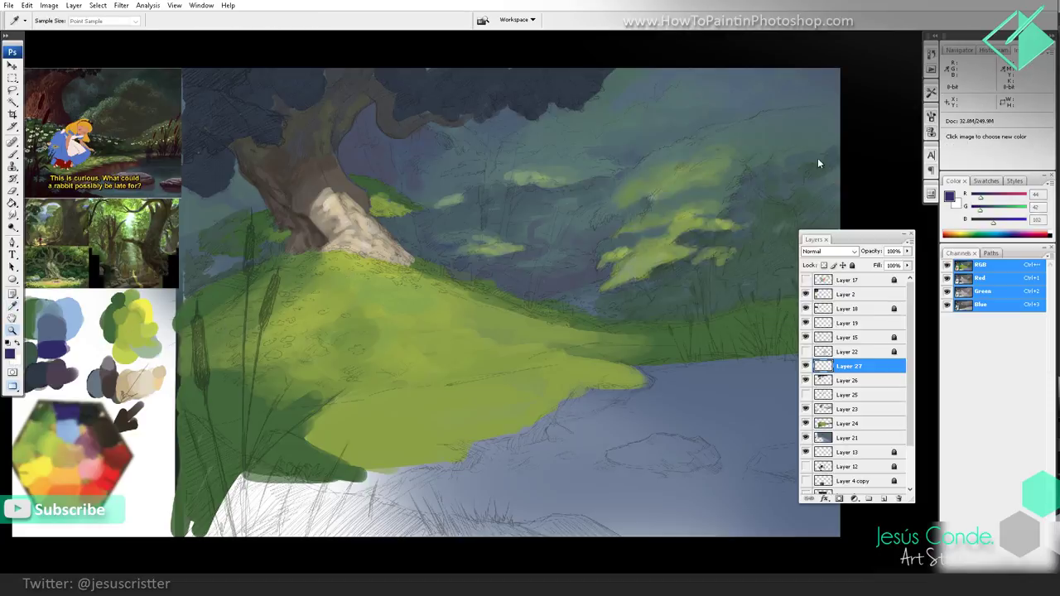
Step: Try a bright green brush stroke on the hill just below the tree's sunlit root
key(z)
key(b)
drag(373, 277, 430, 318)
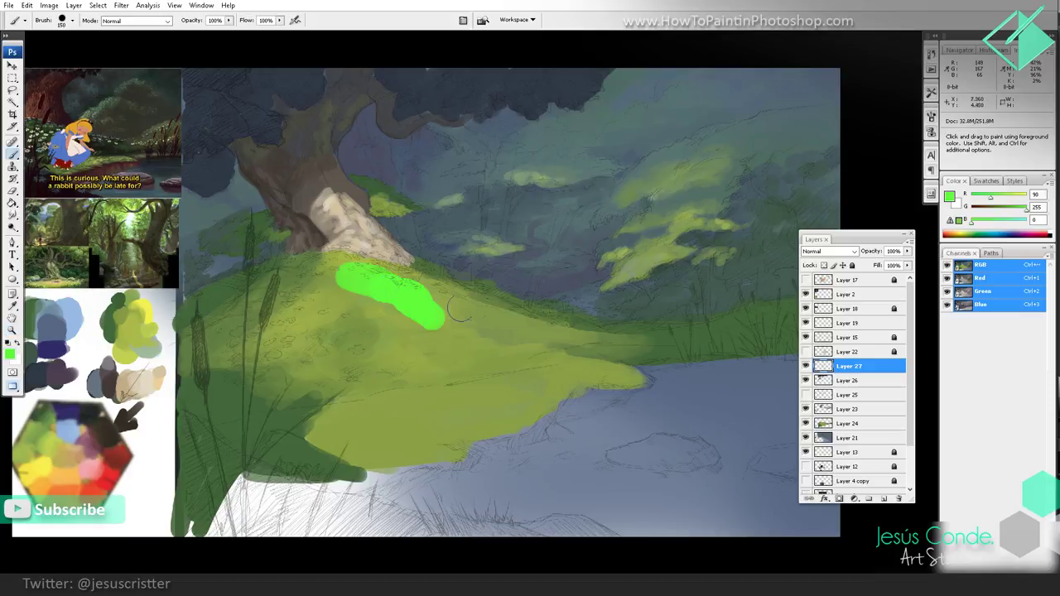
key(ctrl+z)
Step: Add a dark navy swatch beside the near-black strokes on the painted palette and sample it, RGB 37, 45, 70
mouse_move(496, 304)
mouse_down()
mouse_move(471, 308)
mouse_move(490, 317)
mouse_up()
mouse_move(380, 233)
mouse_down()
mouse_move(456, 284)
mouse_move(487, 214)
mouse_up()
key(z)
click(447, 268)
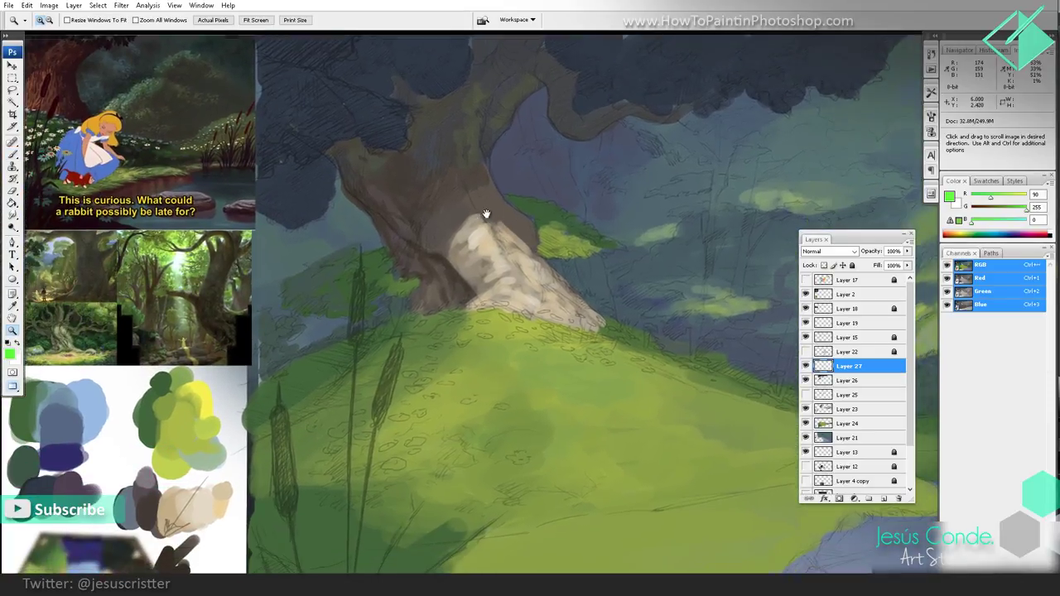
drag(344, 272, 406, 153)
key(b)
alt+click(189, 436)
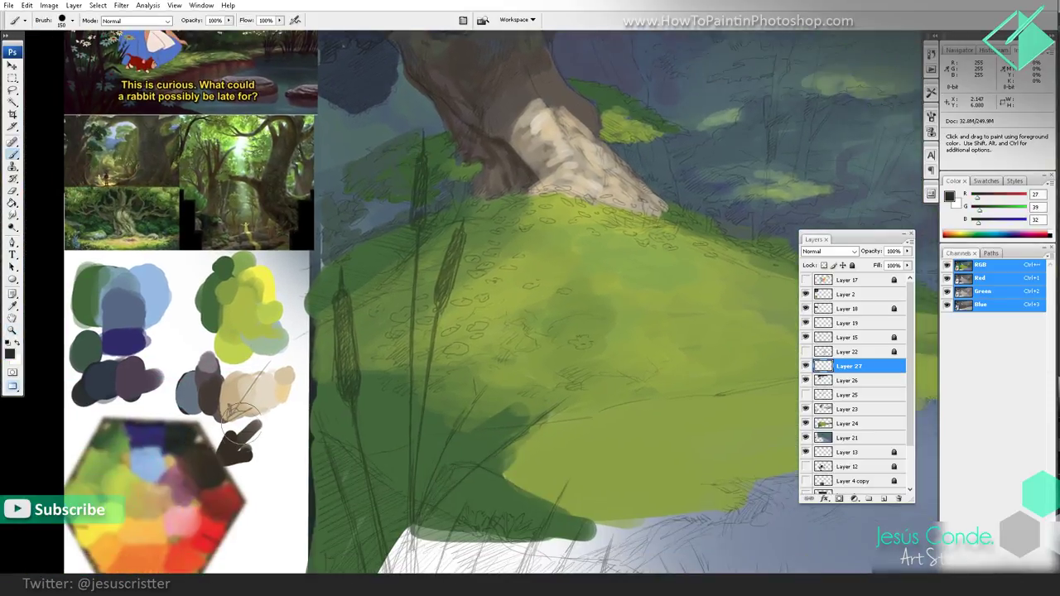
key(bracketleft)
key(bracketleft)
key(bracketleft)
mouse_move(277, 436)
mouse_down()
mouse_move(272, 448)
mouse_move(283, 434)
mouse_up()
alt+click(164, 430)
key(bracketleft)
alt+click(285, 434)
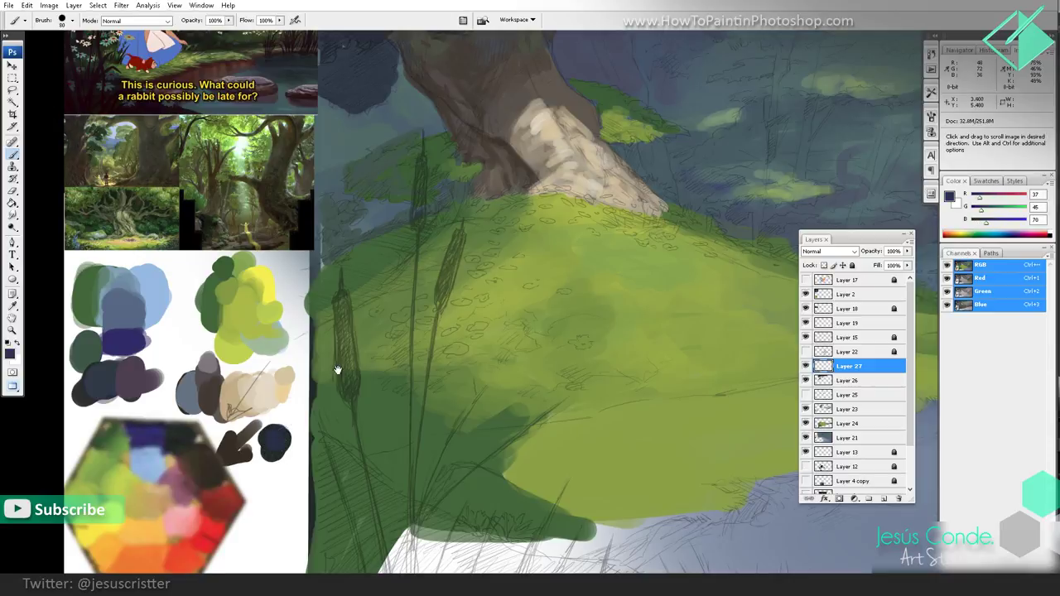
Step: Paint dark navy foliage with a size 35 brush along the canopy edge left of the big trunk
drag(337, 369, 262, 404)
drag(363, 149, 343, 280)
key(bracketleft)
key(bracketleft)
key(bracketleft)
key(bracketleft)
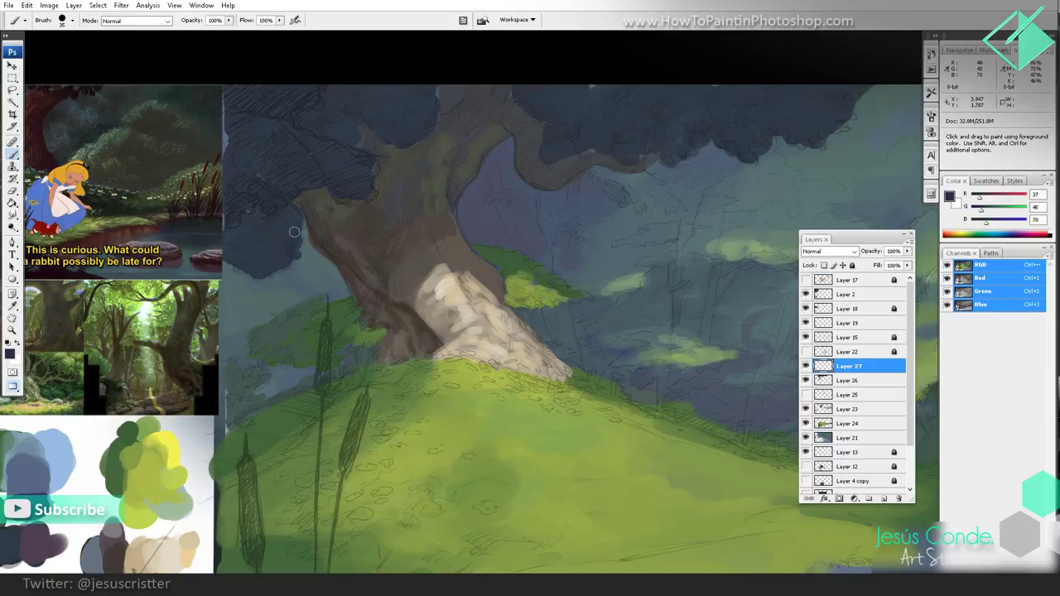
drag(299, 225, 300, 211)
drag(334, 160, 324, 203)
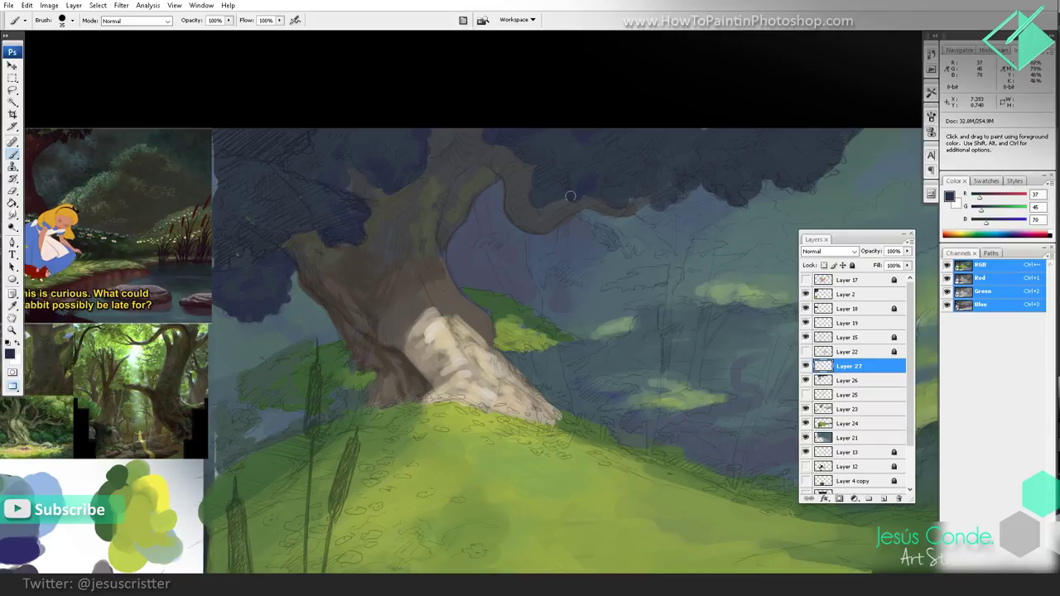
Step: Extend the dark navy foliage around the big tree's right-hand branch and the canopy edge above it
drag(554, 188, 540, 202)
mouse_move(676, 164)
mouse_down()
mouse_move(604, 170)
mouse_move(566, 206)
mouse_move(587, 212)
mouse_up()
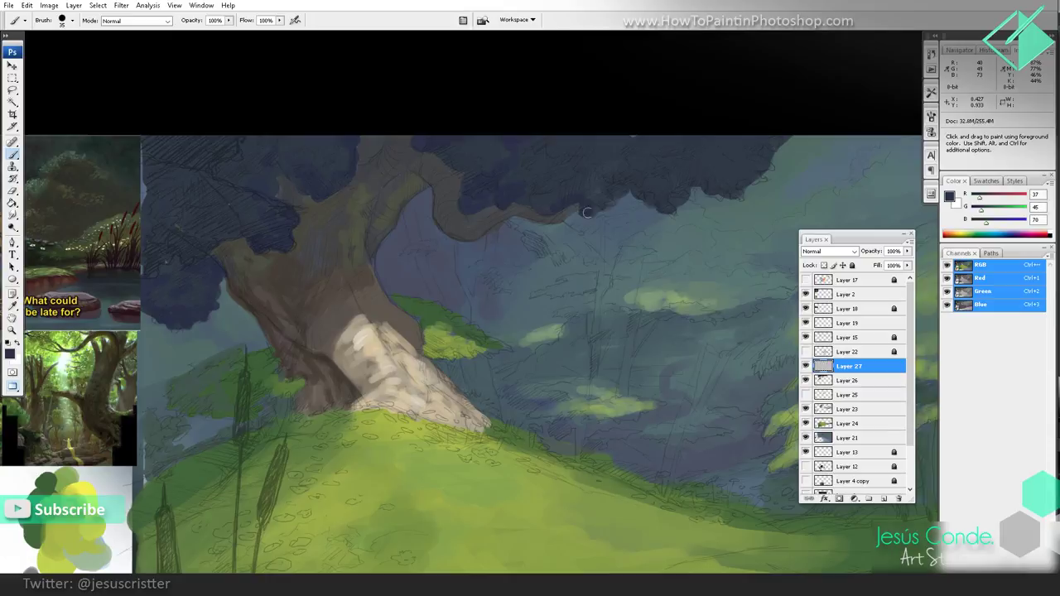
mouse_move(591, 170)
mouse_down()
mouse_move(616, 170)
mouse_move(561, 227)
mouse_up()
alt+click(602, 170)
alt+click(607, 159)
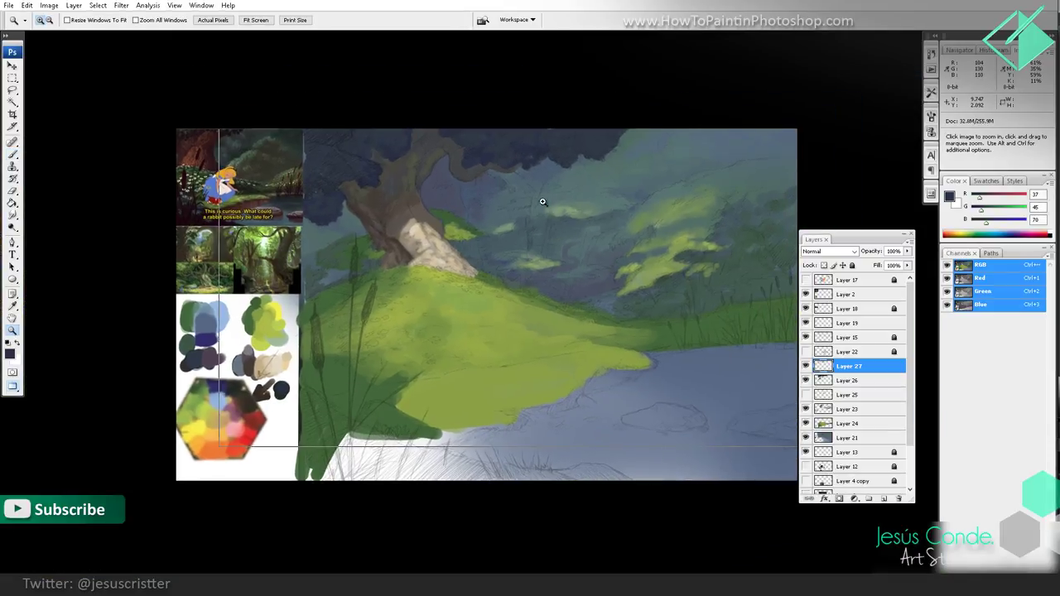
click(561, 226)
Step: Try a Brightness/Contrast adjustment layer above Layer 2 with raised brightness and contrast +45
click(838, 296)
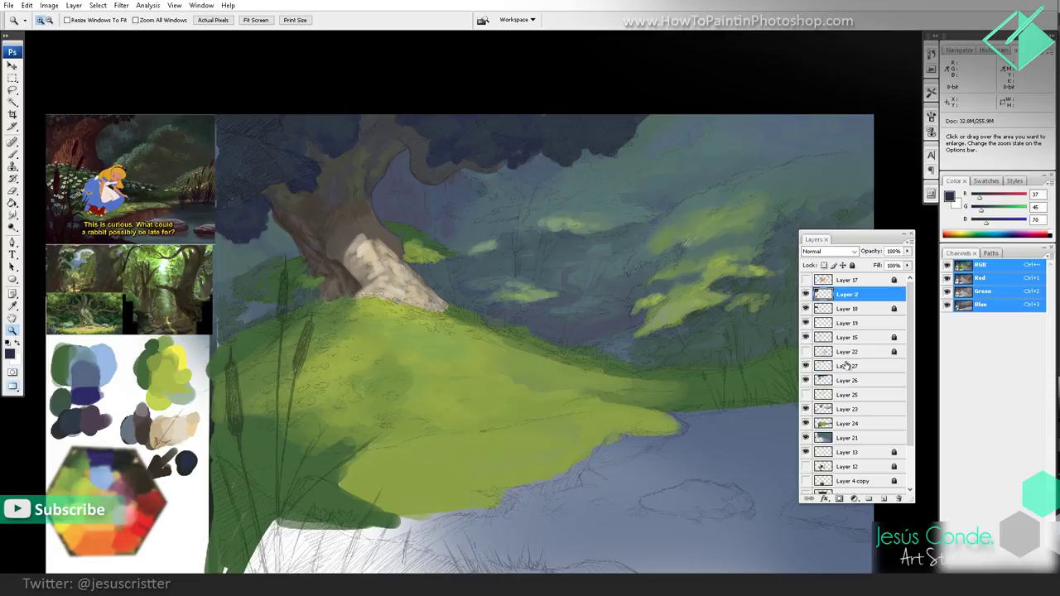
click(856, 499)
click(900, 379)
mouse_move(680, 211)
mouse_down()
mouse_move(711, 211)
mouse_move(694, 182)
mouse_up()
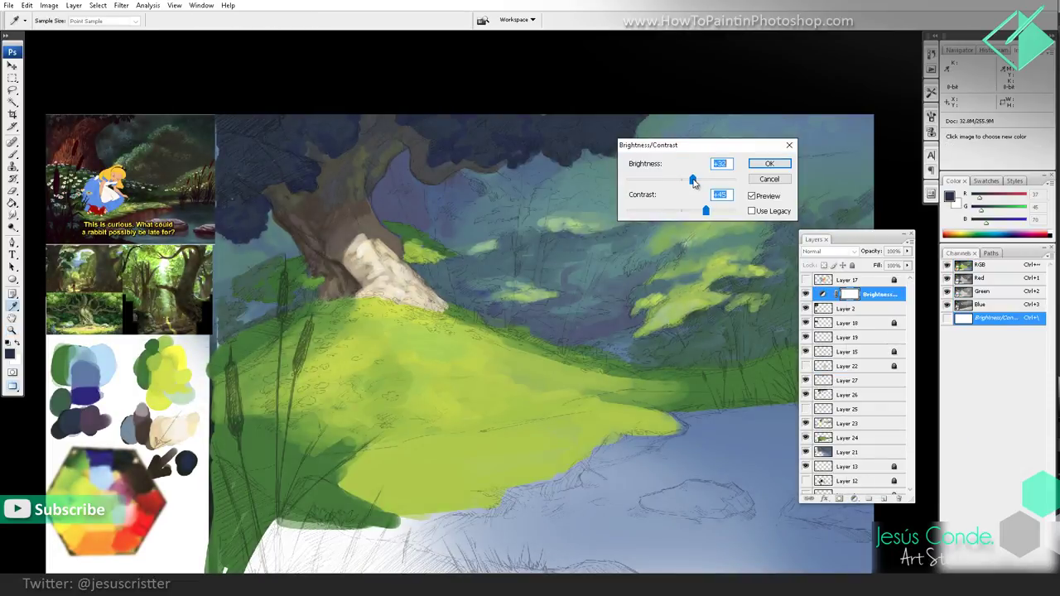
click(769, 178)
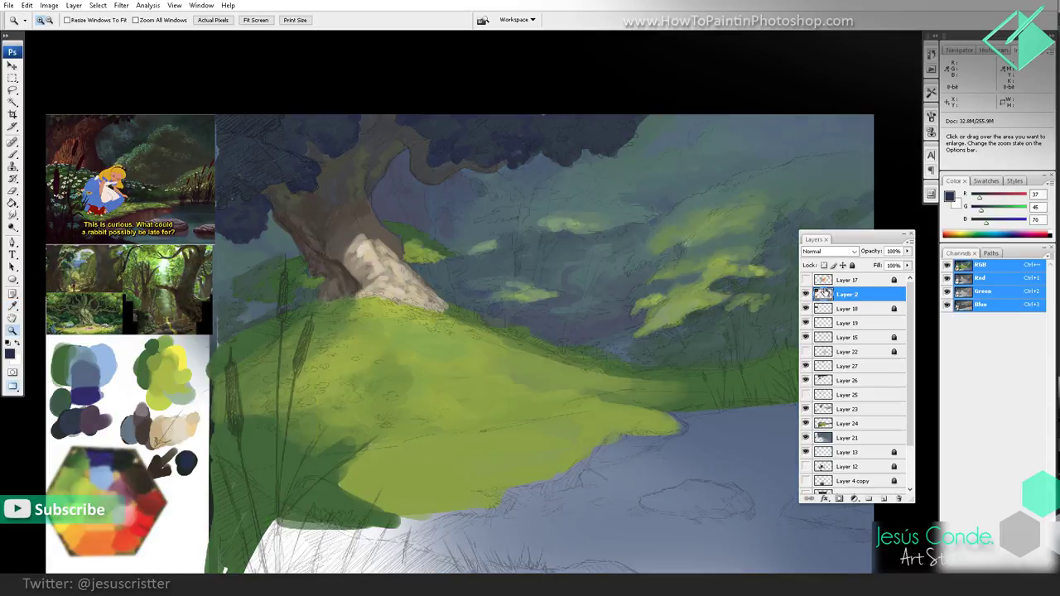
Step: Compare the canopy with Layer 26 hidden and shown, and merge Layer 27 down into it
click(806, 380)
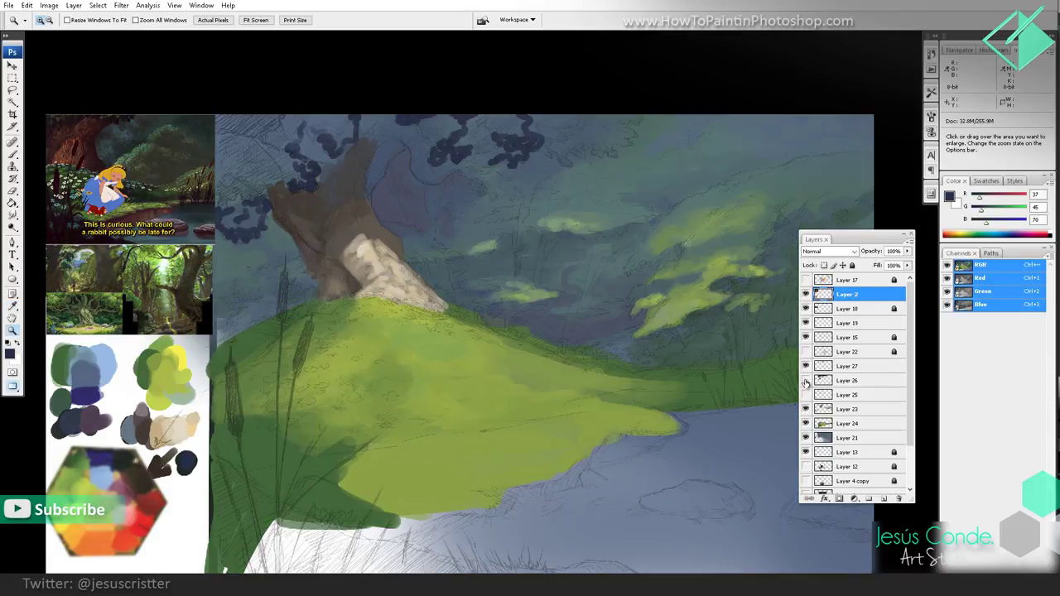
click(806, 379)
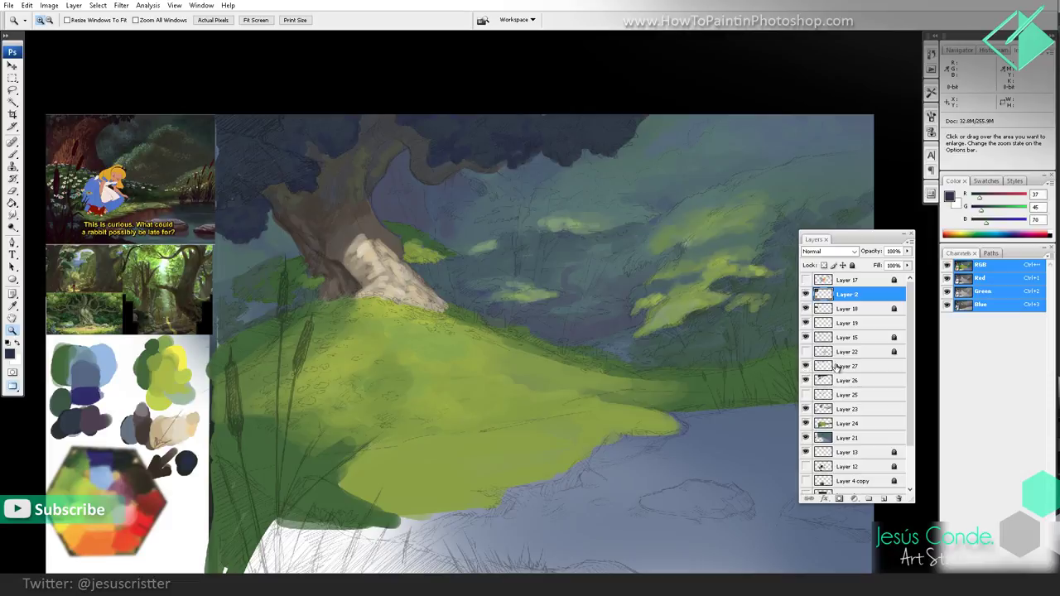
click(835, 368)
key(Delete)
Step: Sample a dark grey-brown, RGB 69, 61, 52, from the shaded bark beside the sunlit root
drag(538, 291, 515, 289)
alt+click(329, 268)
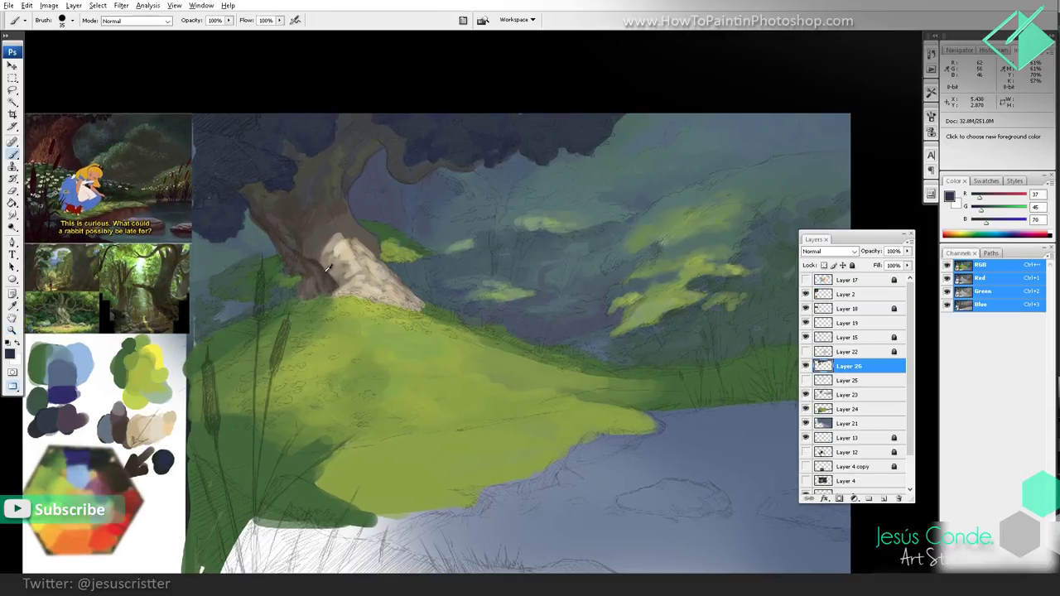
click(525, 246)
drag(508, 235, 492, 247)
key(b)
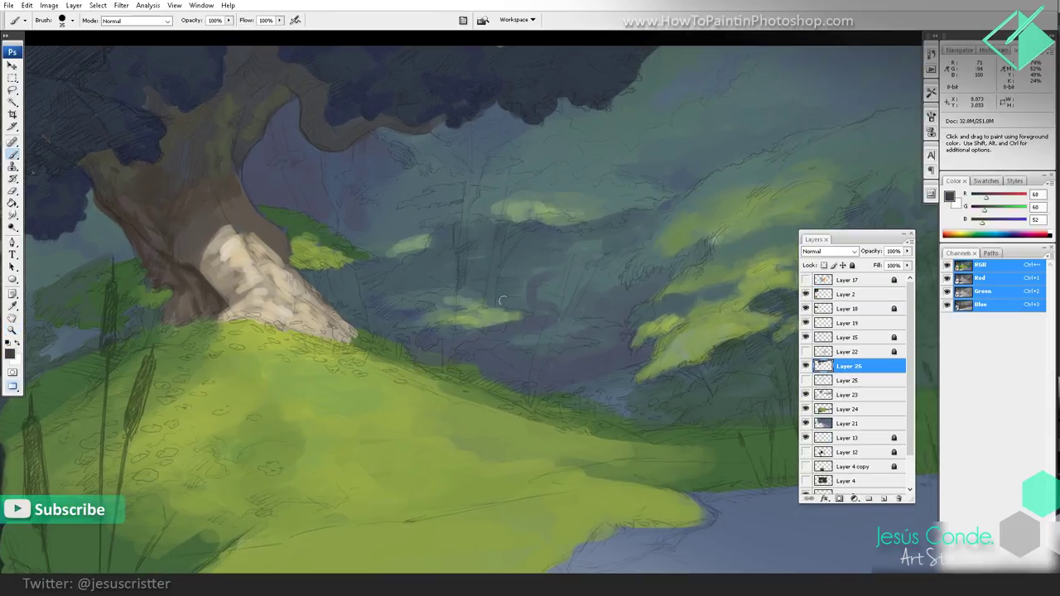
alt+click(200, 277)
mouse_move(200, 210)
mouse_down()
mouse_move(189, 295)
mouse_move(180, 260)
mouse_up()
key(ctrl+z)
Step: Create a new layer in Normal mode and paint a thin, leaning brown trunk in the forest behind the hill
key(ctrl+shift+n)
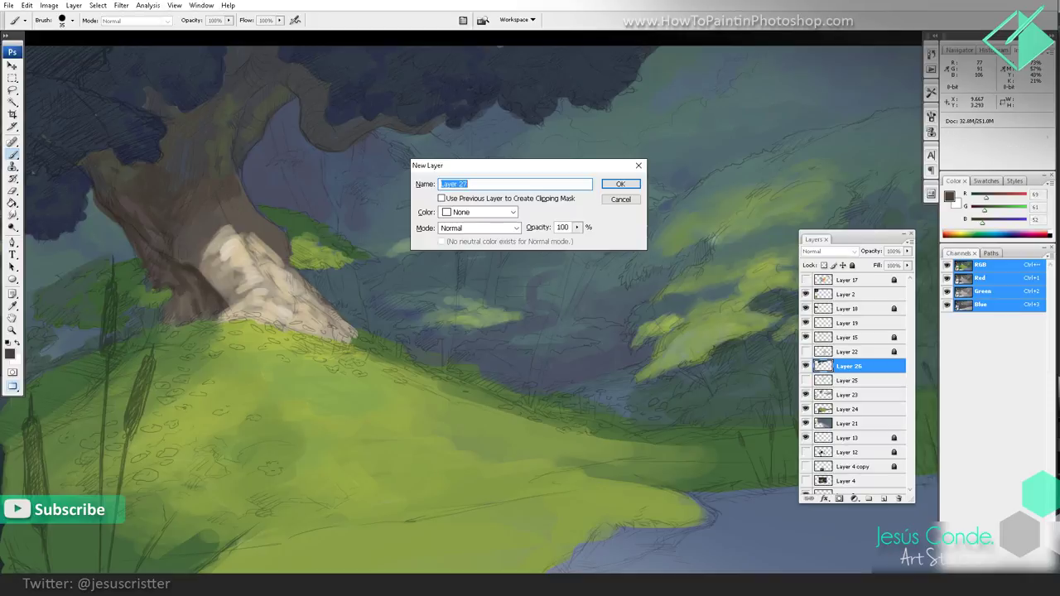
key(Return)
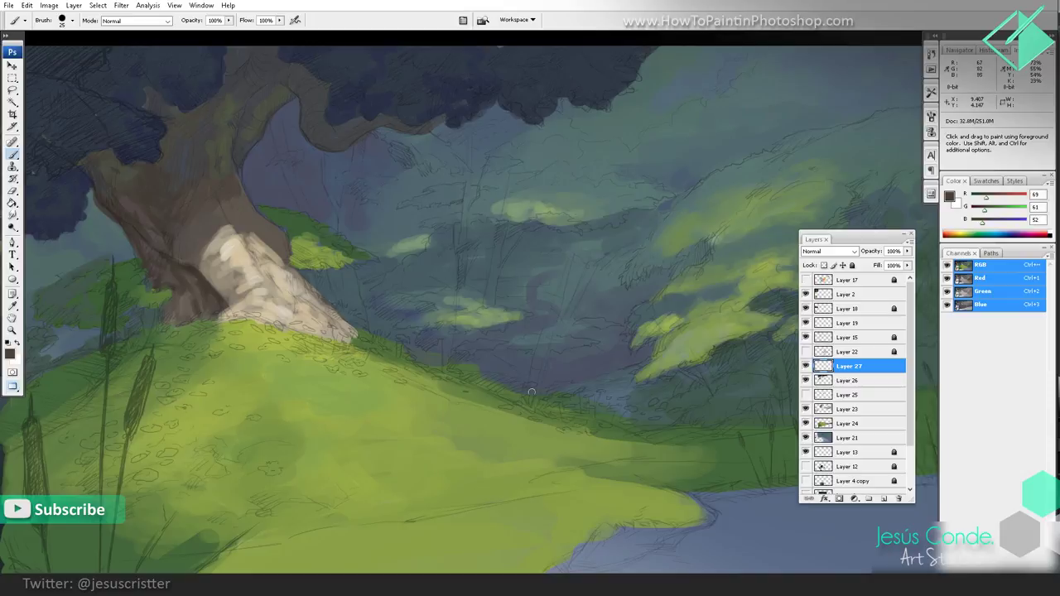
drag(531, 392, 575, 242)
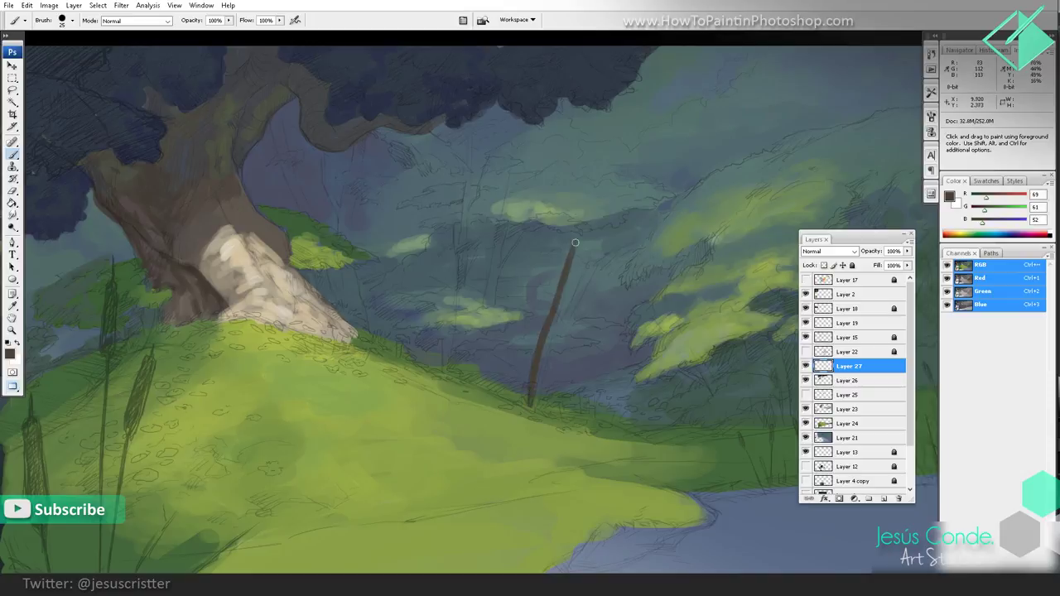
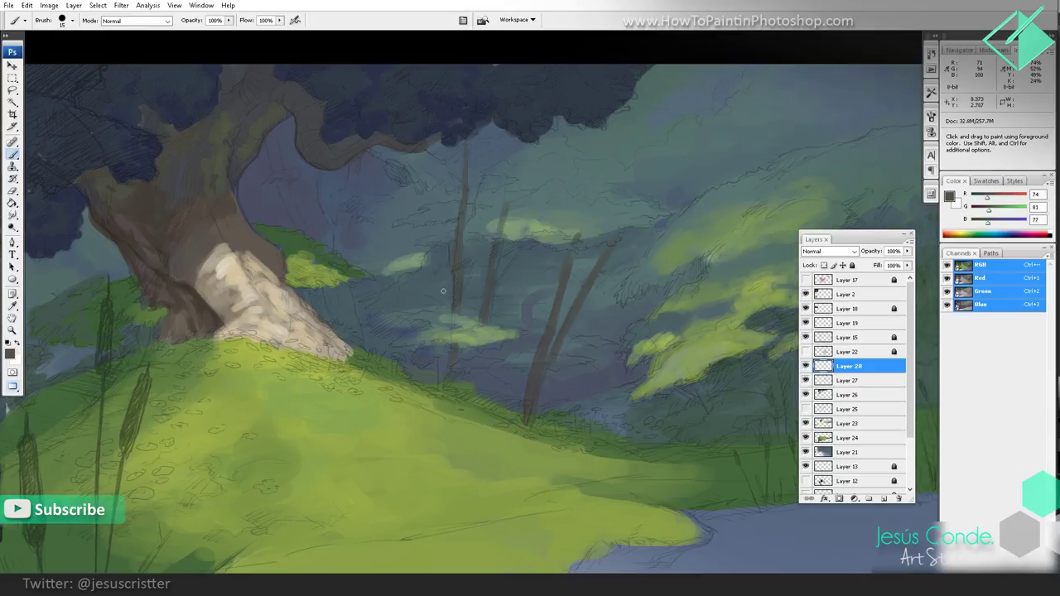
Step: On Layer 28, paint slim dark brown trunks and a slanted branch beneath the bright foliage beyond the pond
click(841, 382)
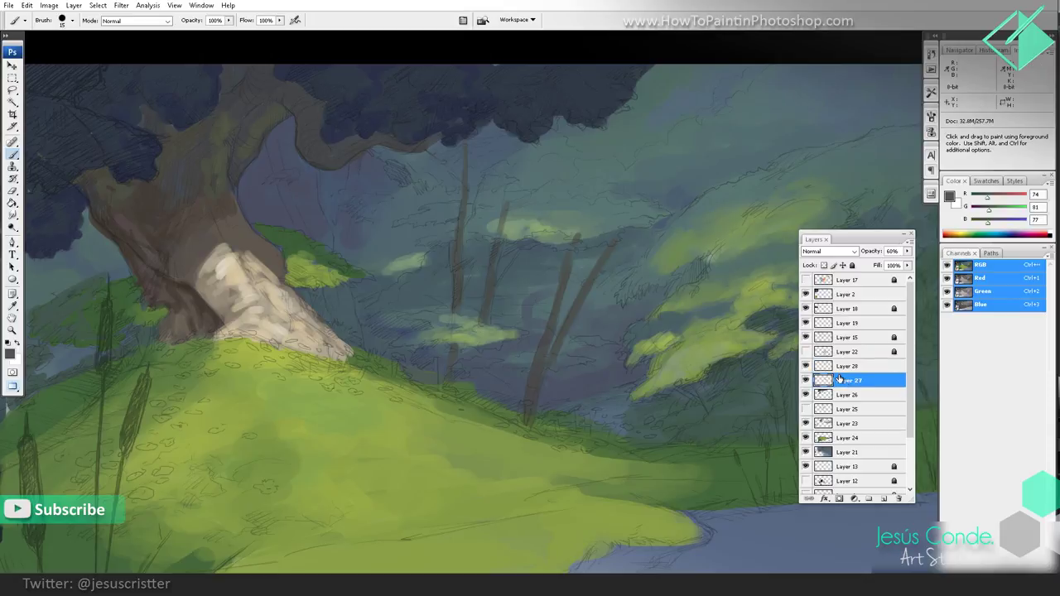
click(840, 366)
drag(653, 254, 499, 223)
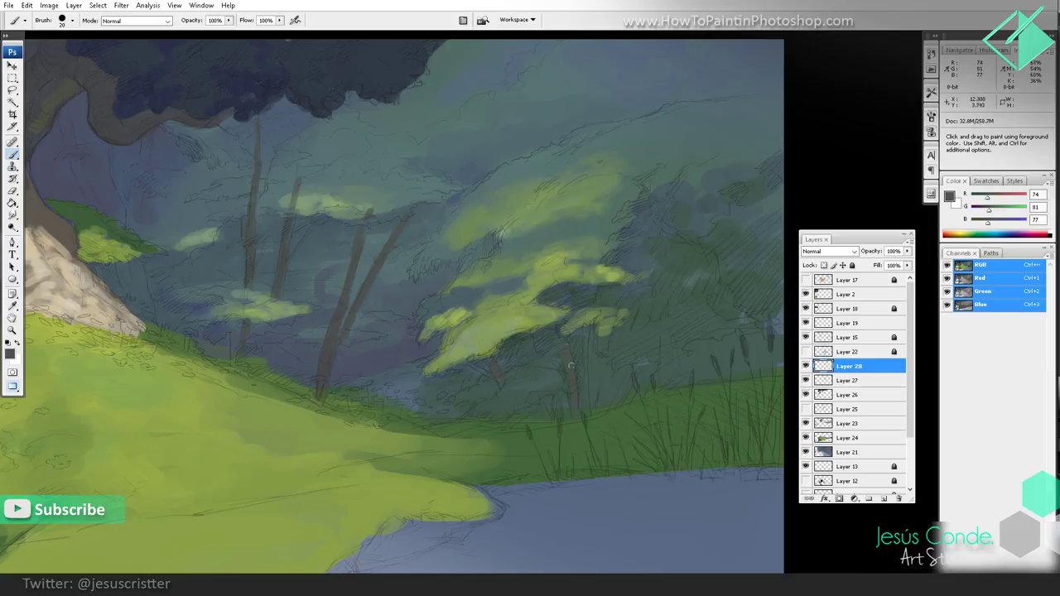
drag(442, 291, 621, 308)
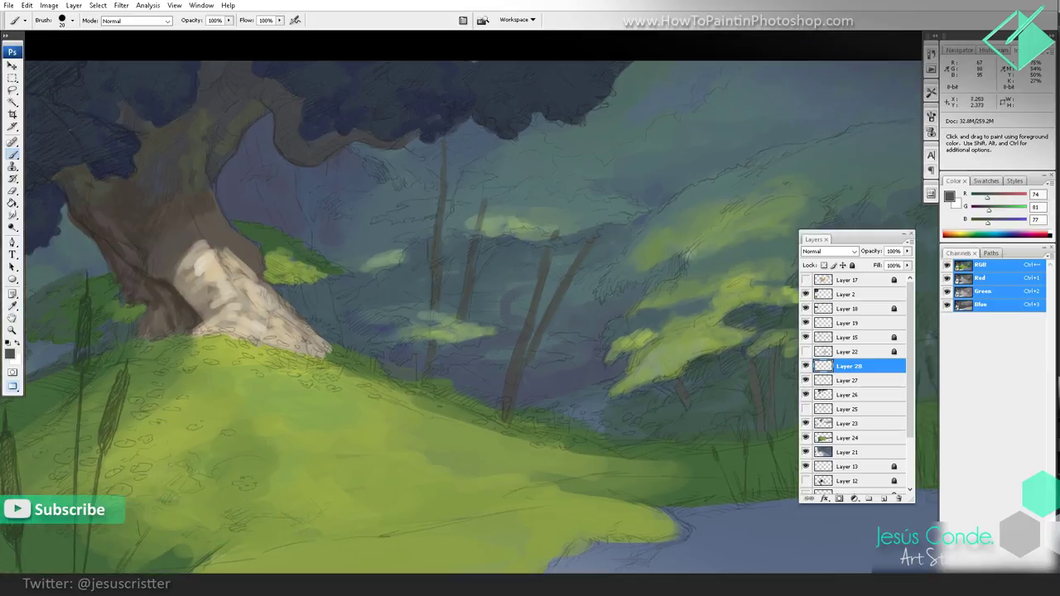
drag(701, 306, 472, 266)
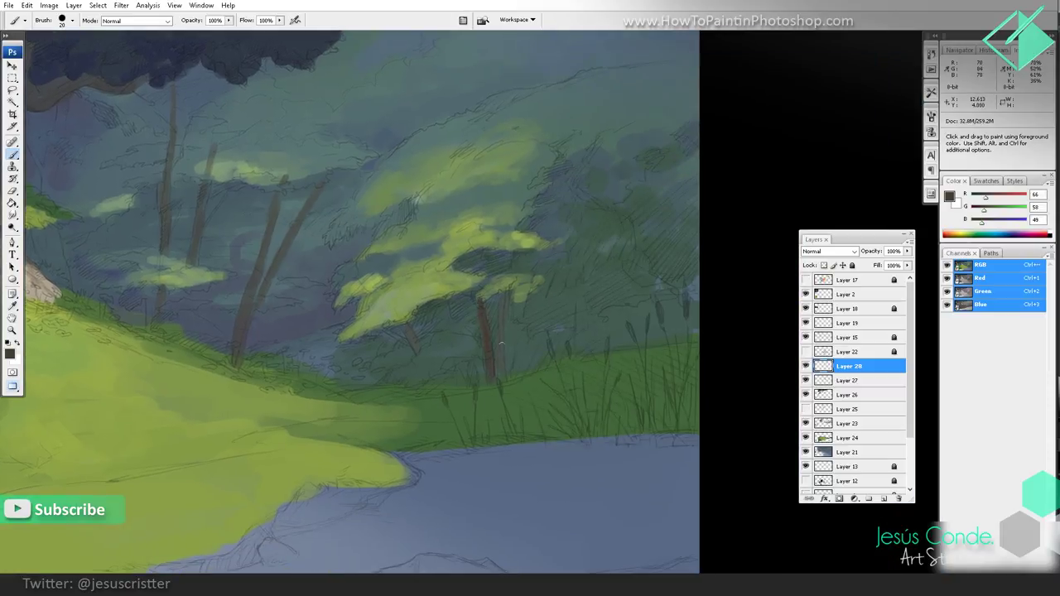
drag(500, 373, 504, 289)
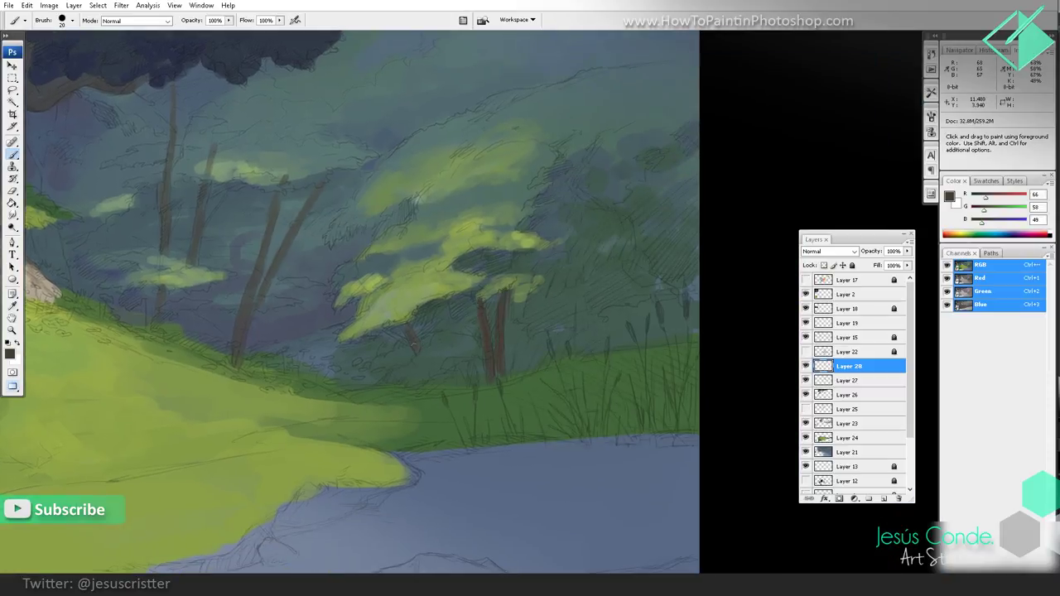
drag(402, 324, 412, 350)
drag(530, 240, 491, 265)
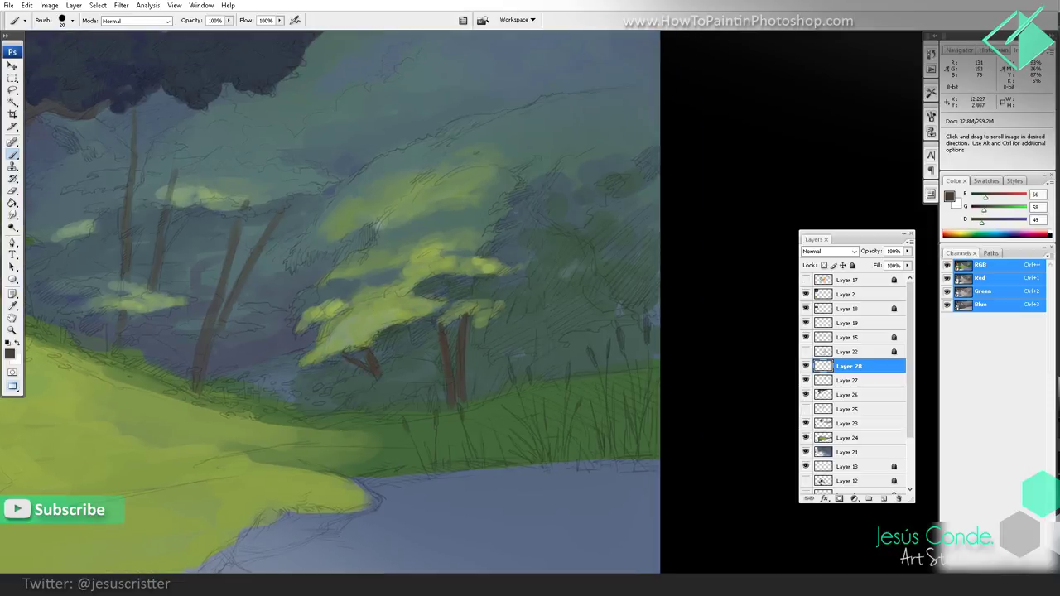
Step: Sample greens from the bright foliage and dab a small leafy patch below the slanted branch
drag(406, 339, 455, 331)
alt+click(456, 298)
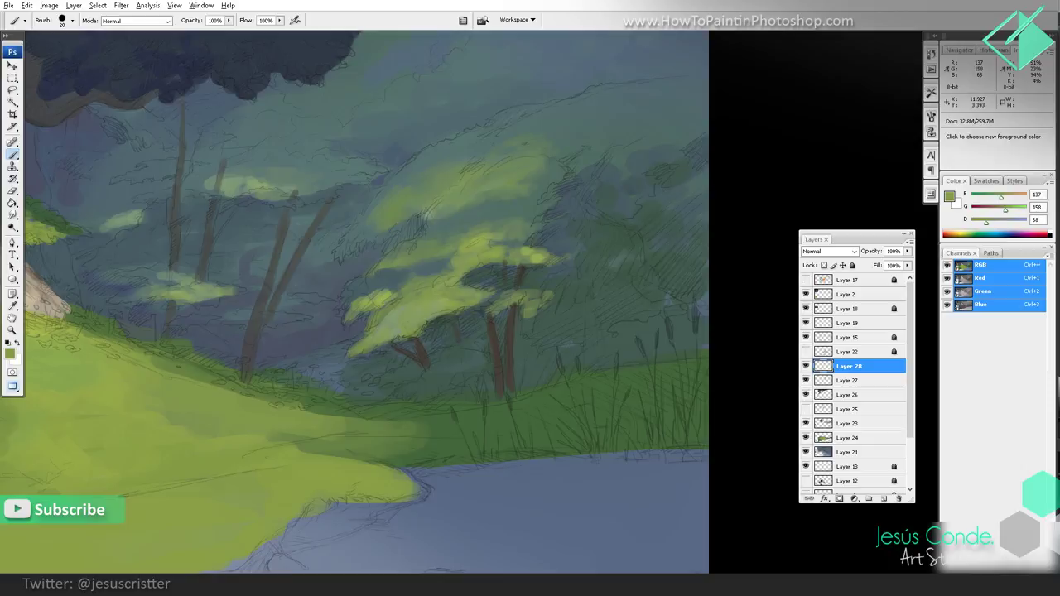
alt+click(432, 386)
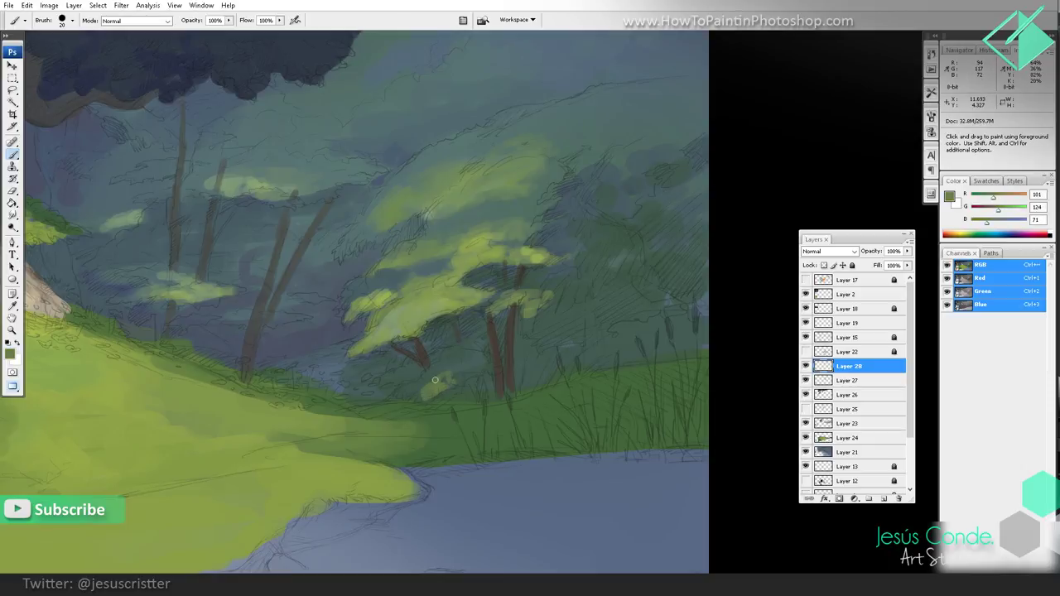
Step: Blend a mid green, RGB 90, 121, 59, across the grass strip between the hill and the far bank
alt+click(424, 426)
drag(422, 421, 437, 435)
drag(428, 418, 443, 431)
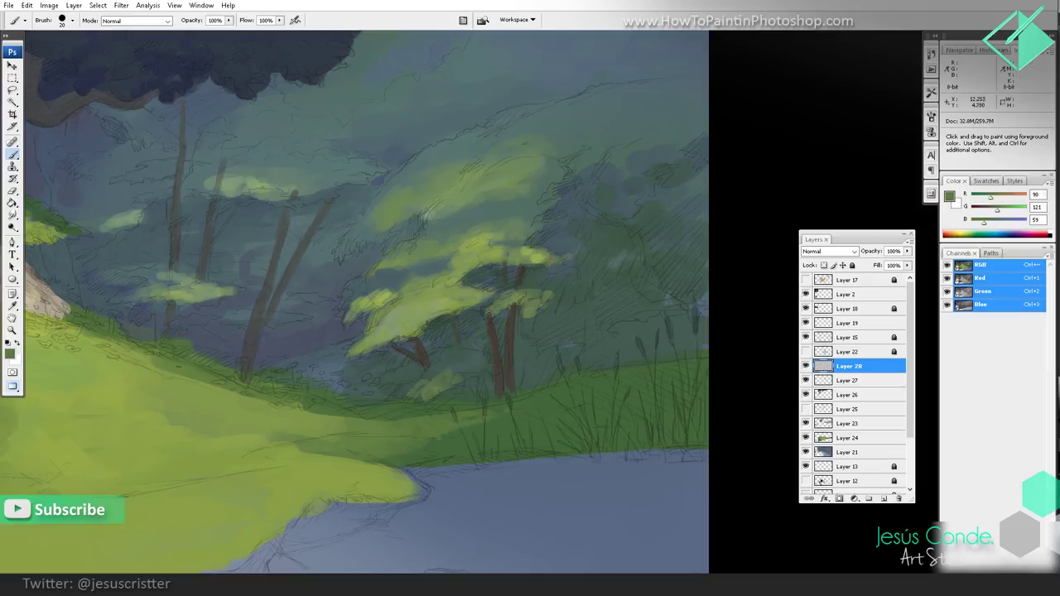
drag(487, 409, 505, 405)
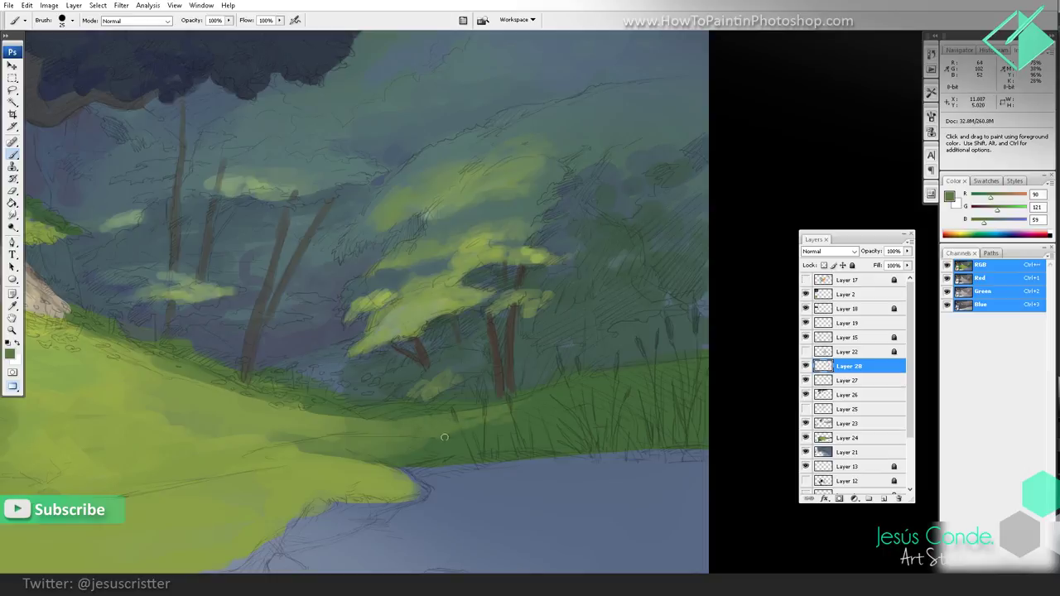
drag(421, 446, 516, 428)
drag(426, 446, 547, 424)
Step: Review the whole painting at a reduced size and save it
key(z)
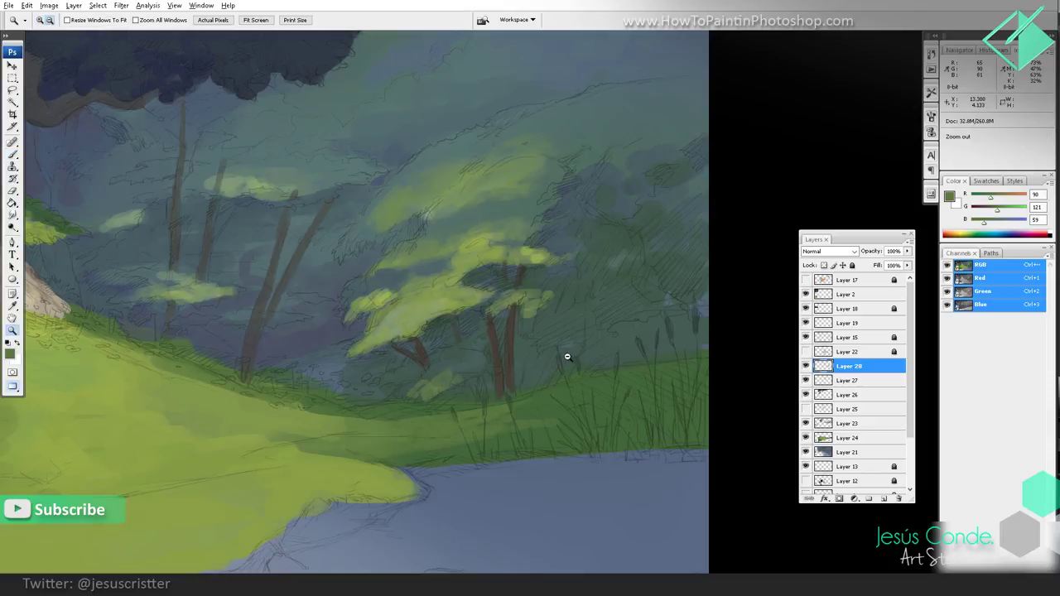
alt+click(573, 356)
alt+click(577, 356)
drag(718, 320, 571, 319)
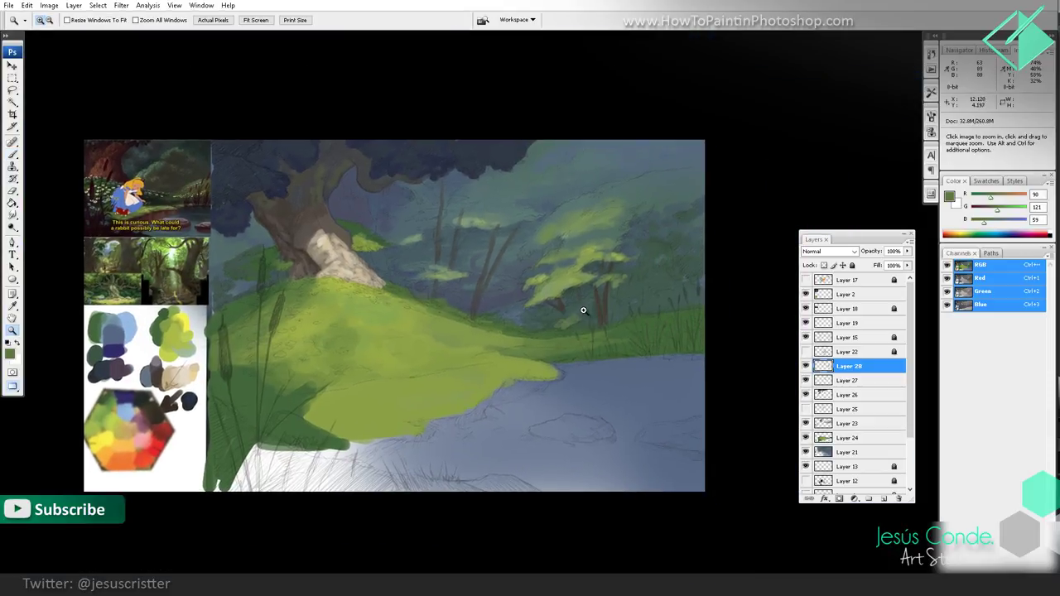
key(ctrl+s)
Step: Sample dark blue-grey, RGB 44, 54, 69, from the canopy and paint over the foliage left of the big trunk
click(438, 275)
drag(457, 269, 496, 289)
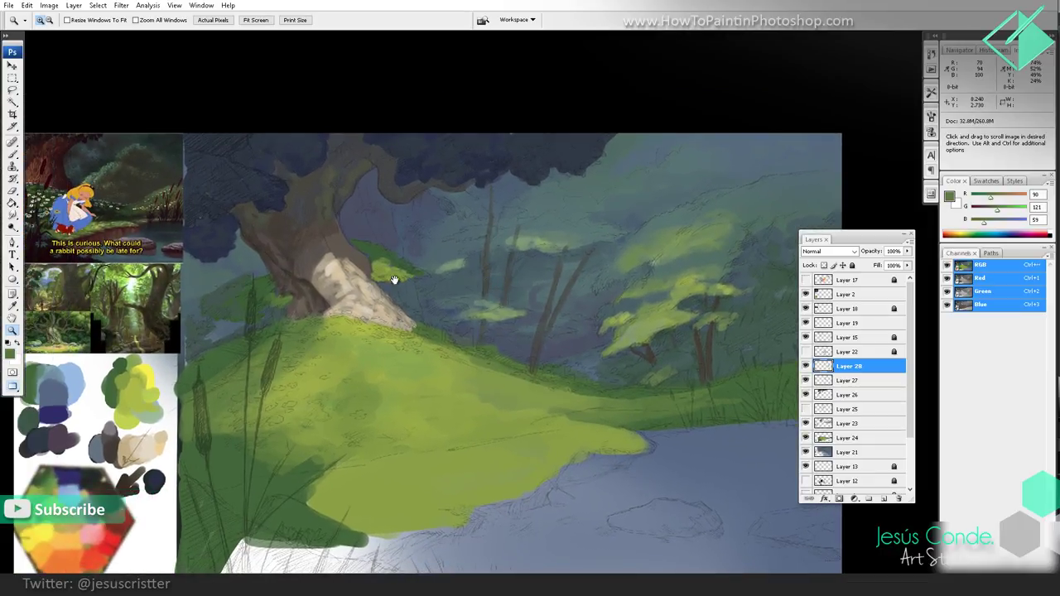
key(b)
alt+click(221, 230)
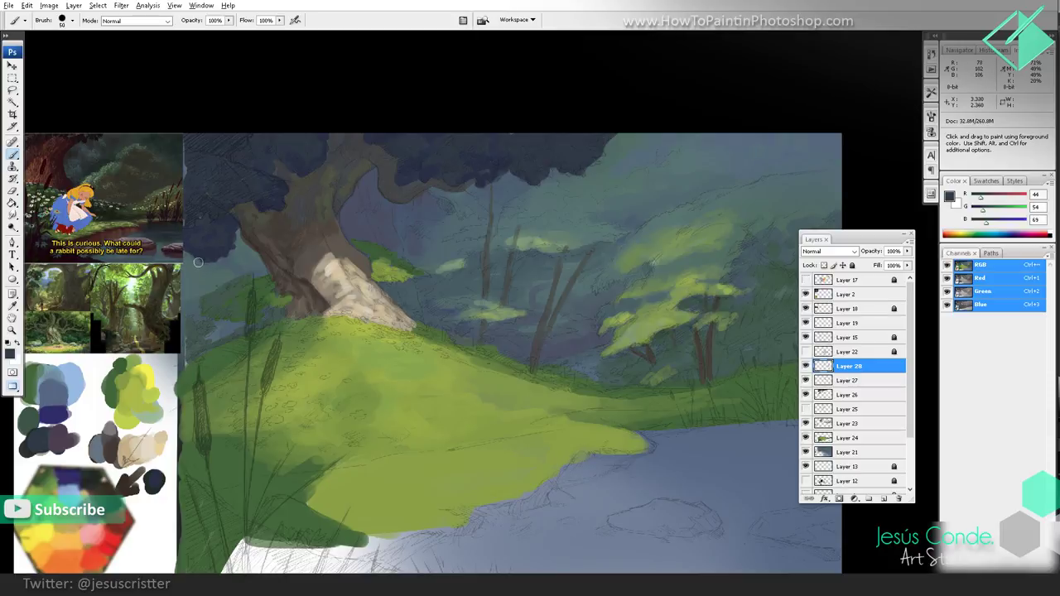
mouse_move(199, 260)
mouse_down()
mouse_move(219, 284)
mouse_move(228, 245)
mouse_move(260, 264)
mouse_move(237, 232)
mouse_up()
mouse_move(224, 318)
mouse_down()
mouse_move(208, 332)
mouse_move(185, 285)
mouse_move(186, 247)
mouse_up()
Step: Shade the foreground grass around the cattails at the hill's lower left with dark green, RGB 55, 81, 60
mouse_move(461, 240)
mouse_down()
mouse_move(398, 235)
mouse_move(391, 184)
mouse_up()
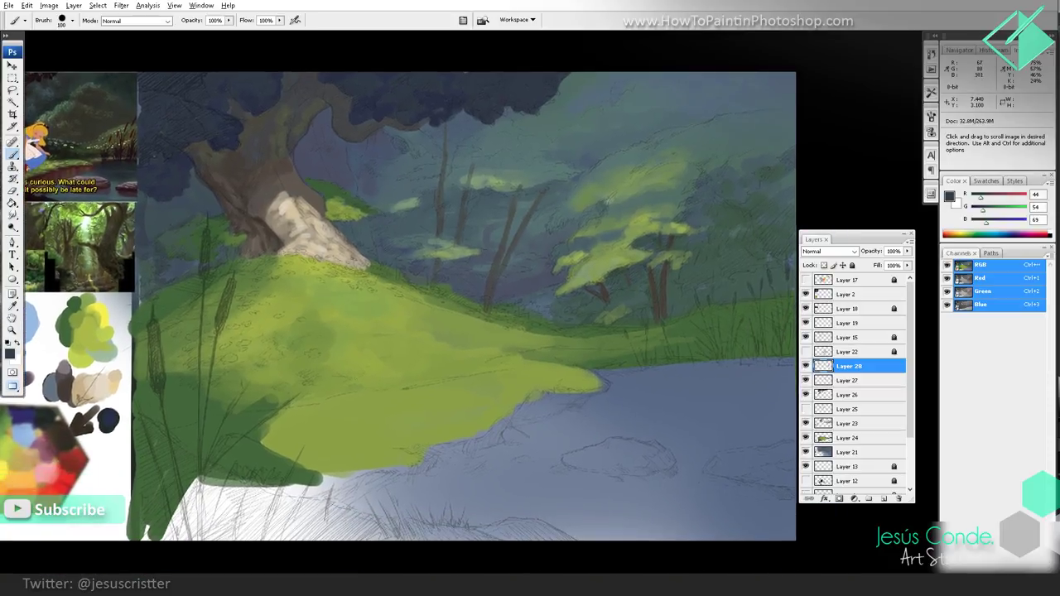
mouse_move(181, 433)
mouse_down()
mouse_move(149, 405)
mouse_move(166, 407)
mouse_move(201, 446)
mouse_move(174, 406)
mouse_move(155, 423)
mouse_move(188, 448)
mouse_up()
alt+click(191, 430)
alt+click(182, 406)
drag(171, 399, 187, 396)
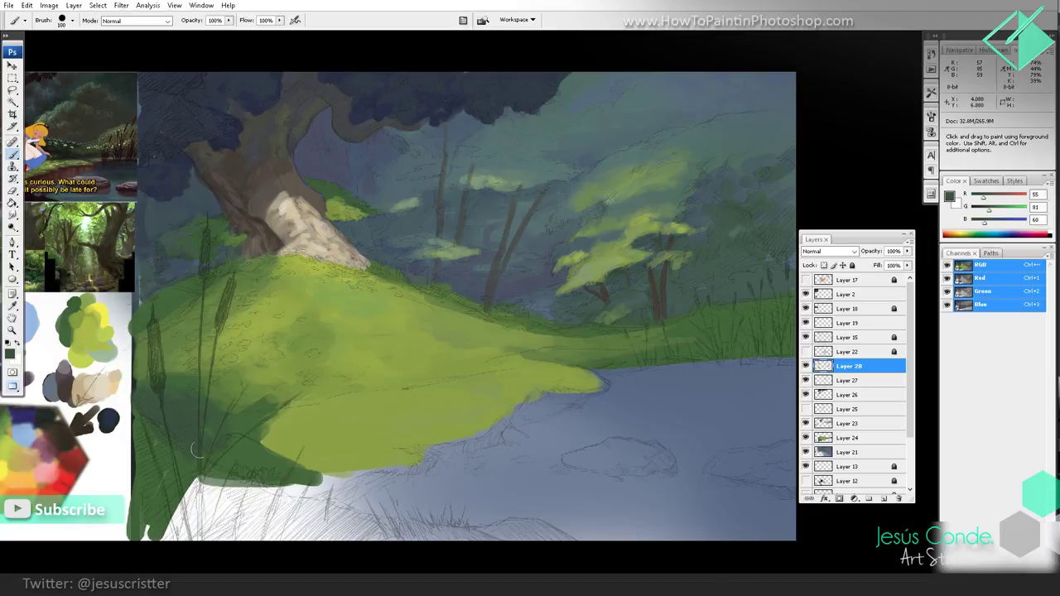
mouse_move(197, 449)
mouse_down()
mouse_move(298, 492)
mouse_move(332, 492)
mouse_up()
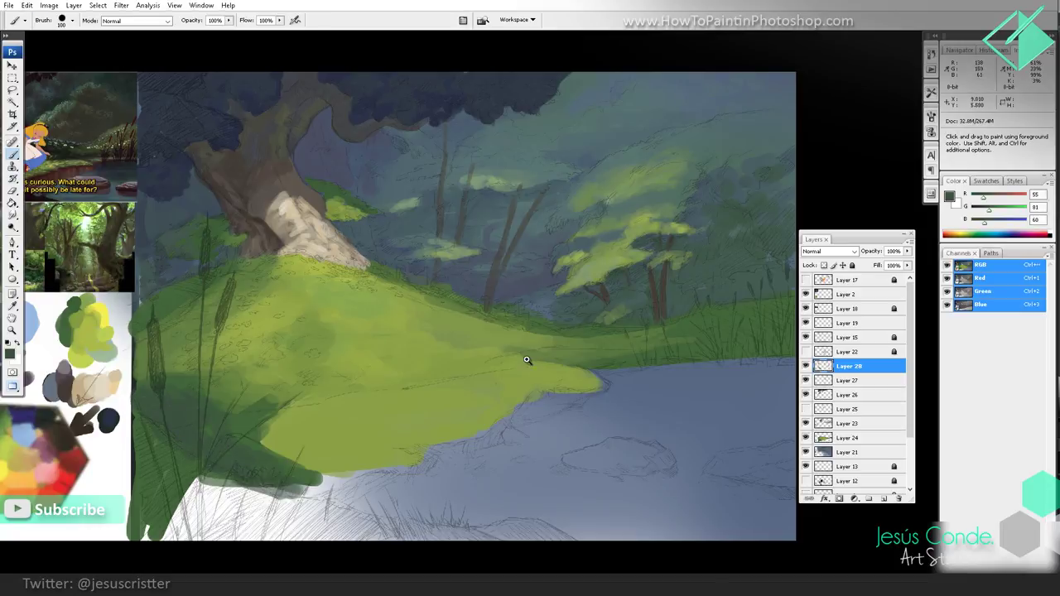
Step: Add a navy swatch, RGB 43, 41, 107, to the empty area beside the reference palette's colour hexagon
key(z)
alt+click(539, 367)
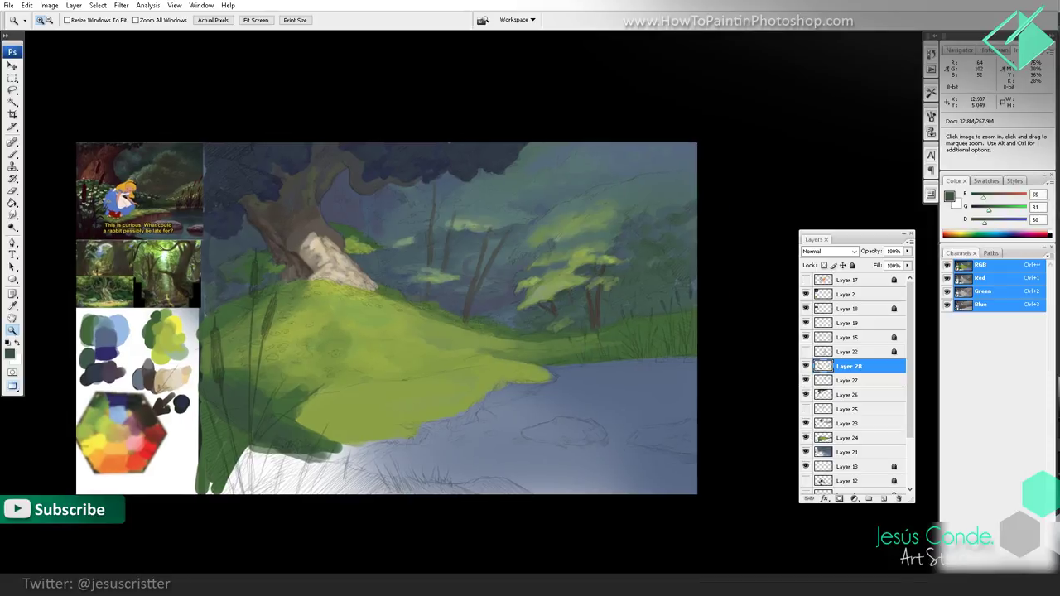
key(b)
key(z)
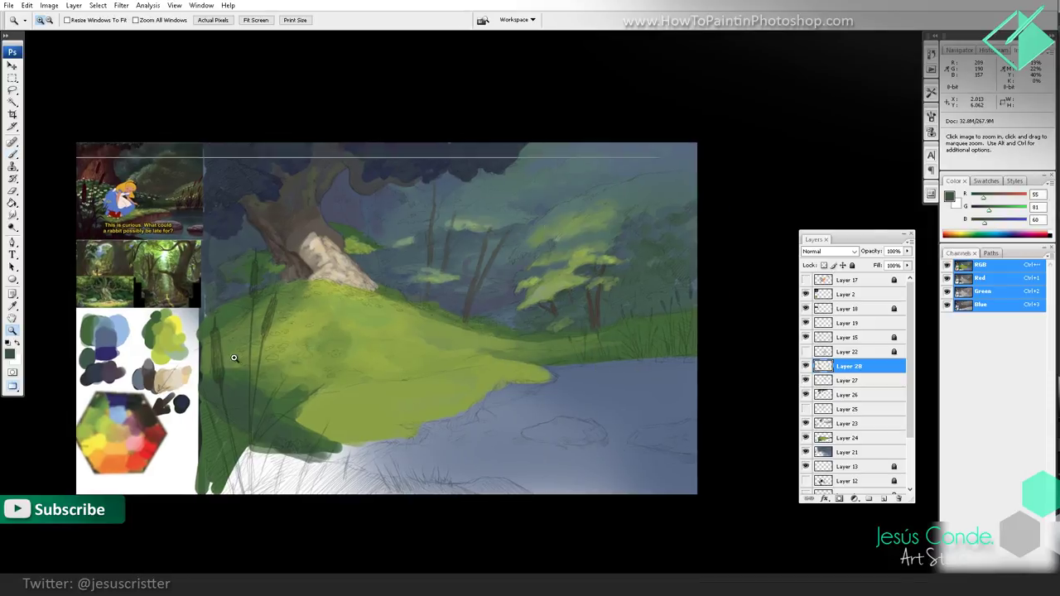
click(164, 391)
key(b)
drag(185, 468, 183, 473)
Step: Try a navy stroke, RGB 43, 41, 107, across the pond and undo it
key(space)
drag(416, 378, 293, 374)
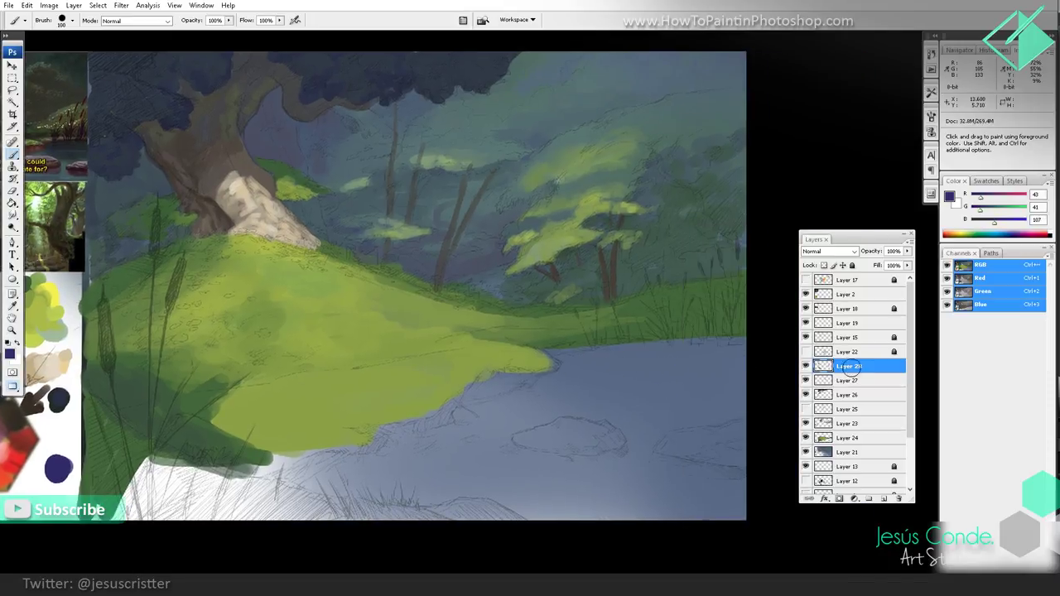
drag(614, 364, 850, 368)
key(ctrl+z)
Step: Sample dark green, RGB 55, 80, 60, from the shaded foreground grass and mix it into the navy swatch
key(space)
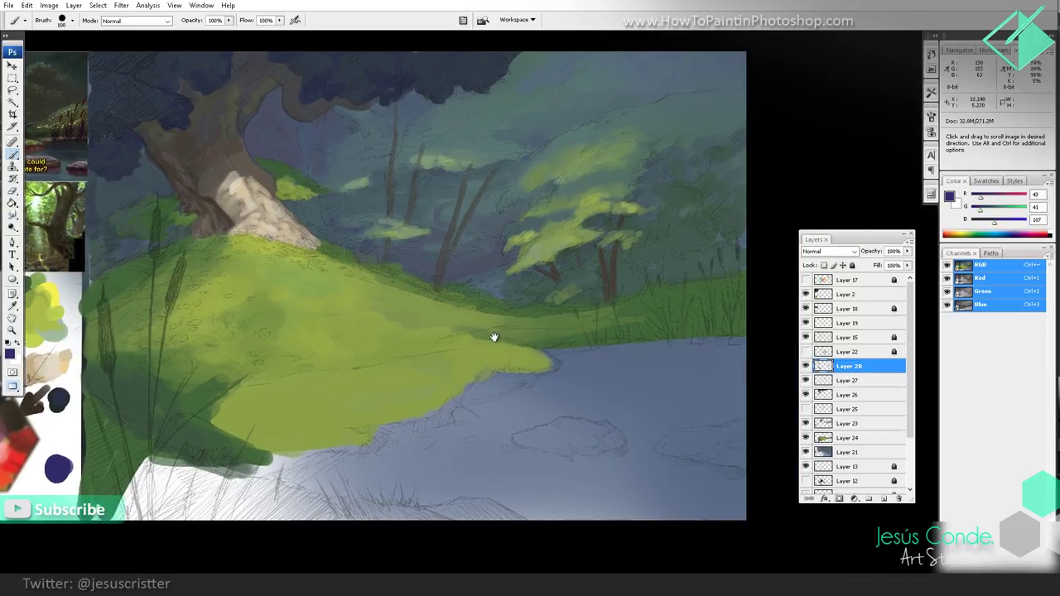
drag(485, 338, 513, 334)
drag(266, 389, 276, 384)
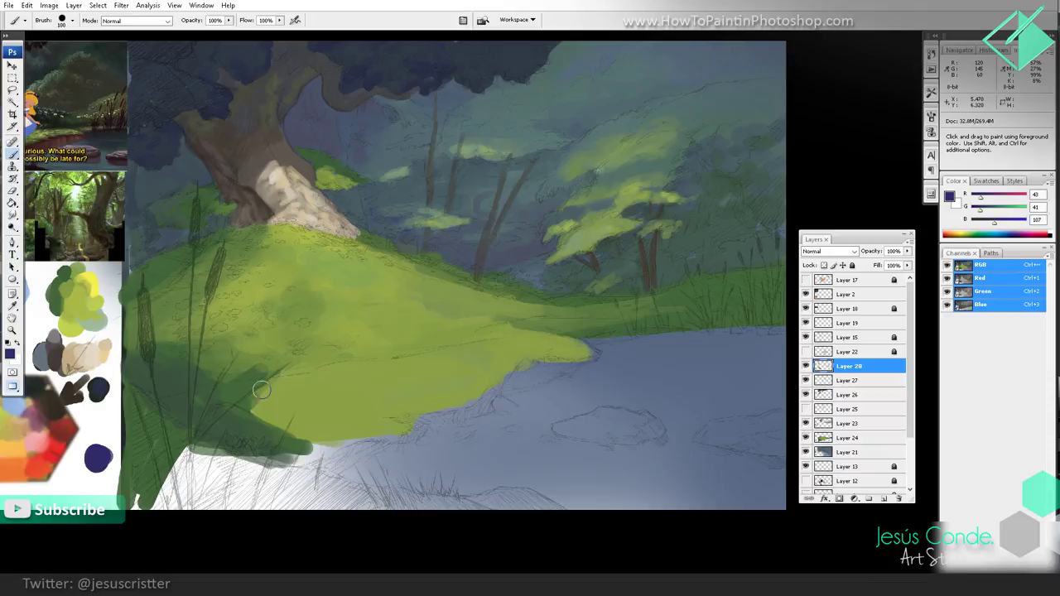
alt+click(181, 402)
drag(92, 452, 96, 464)
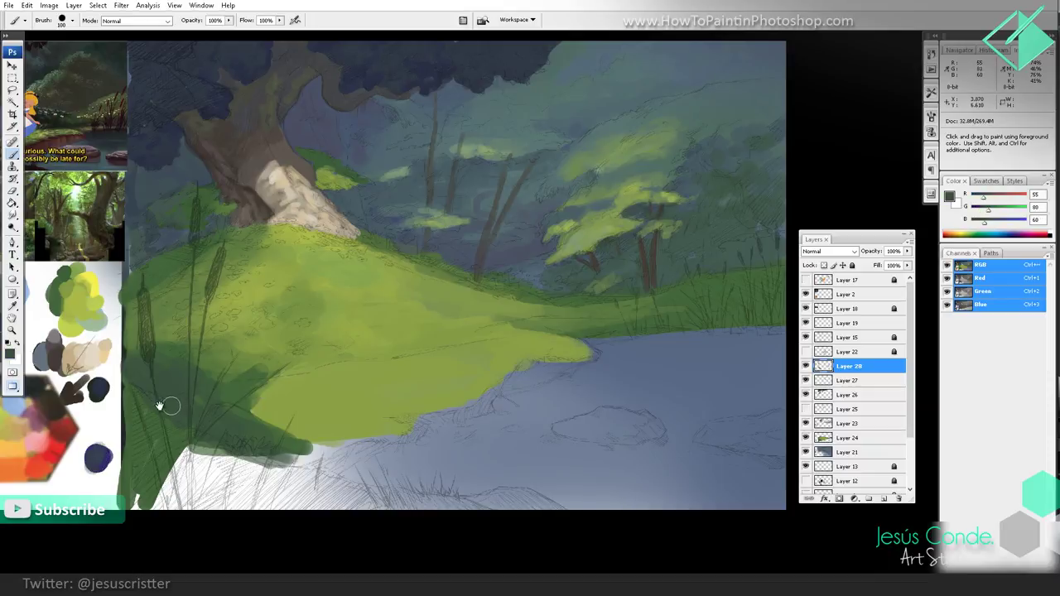
Step: Try a wide curved stroke of dark green, RGB 55, 81, 60, over the hill's shaded foreground and undo it
drag(169, 406, 188, 401)
alt+click(201, 386)
mouse_move(234, 347)
mouse_down()
mouse_move(308, 384)
mouse_move(240, 446)
mouse_up()
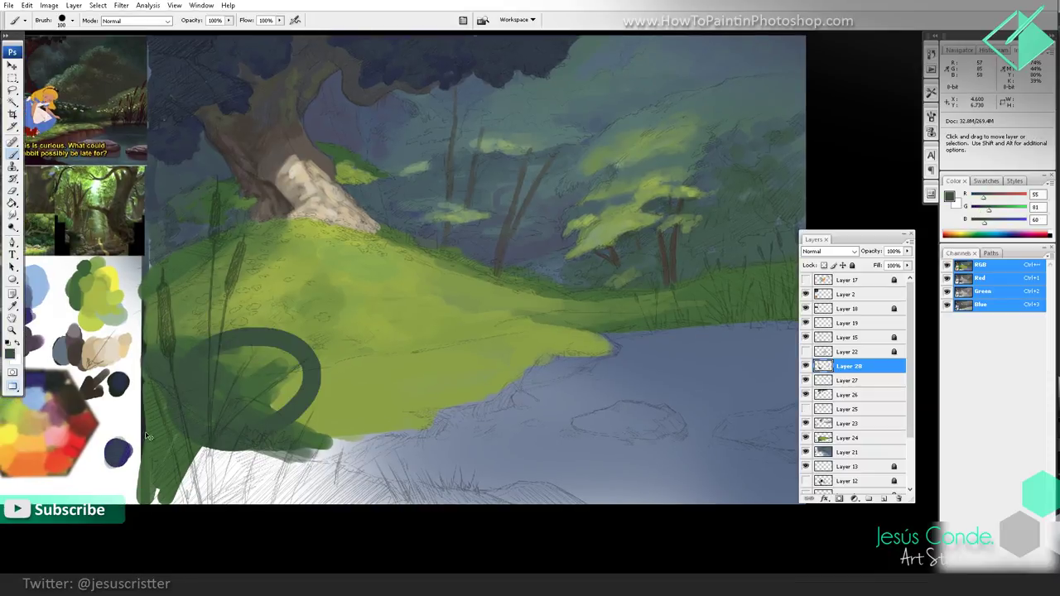
key(ctrl+z)
Step: Mix the palette swatch into dark teal, RGB 52, 70, 72, and paint dark reflection strokes on the pond below the far bank
drag(118, 445, 119, 451)
alt+click(119, 449)
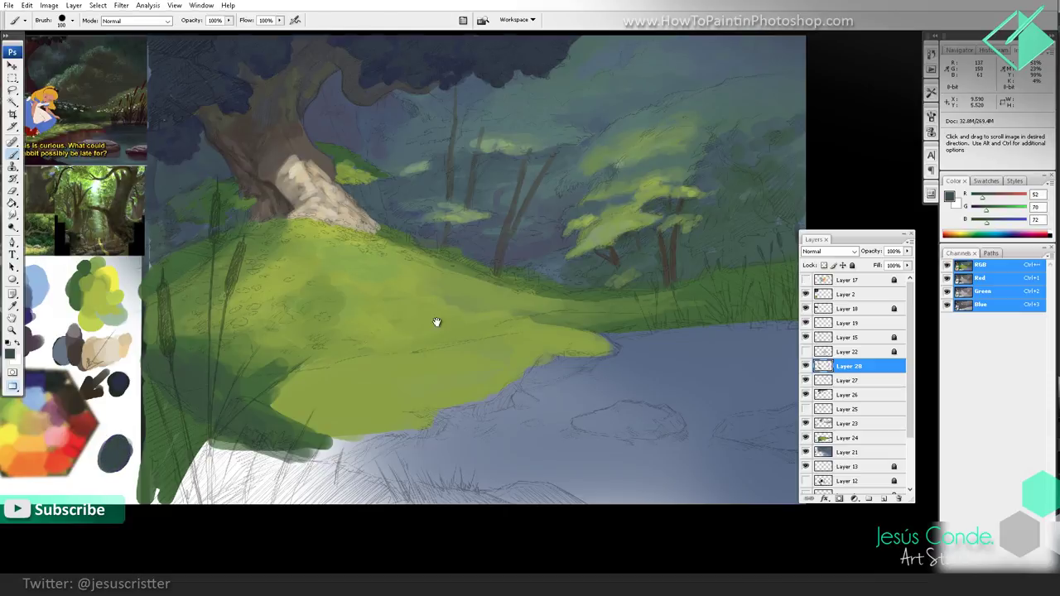
scroll(435, 322, right, 2)
mouse_move(638, 341)
mouse_down()
mouse_move(734, 331)
mouse_move(640, 348)
mouse_move(625, 362)
mouse_move(628, 391)
mouse_move(587, 399)
mouse_up()
alt+click(708, 327)
drag(451, 414, 464, 411)
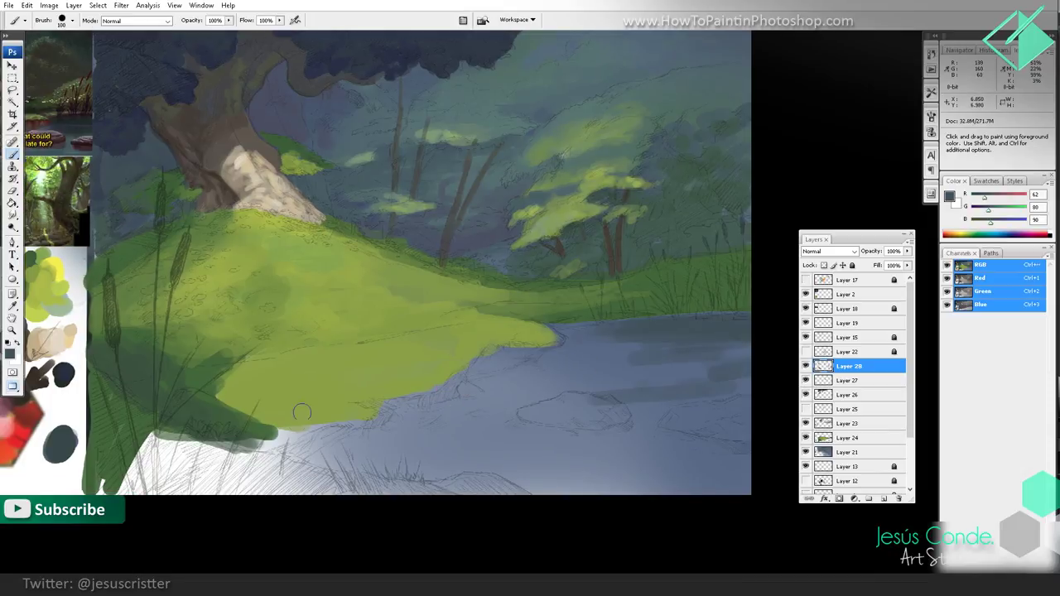
Step: Paint a broad dark blue-grey shadow, RGB 62, 80, 90, on the water along the hill's near shore with a larger brush
key(bracketright)
key(bracketright)
key(bracketright)
mouse_move(244, 451)
mouse_down()
mouse_move(368, 453)
mouse_move(308, 448)
mouse_move(429, 433)
mouse_move(258, 448)
mouse_move(400, 435)
mouse_move(401, 422)
mouse_move(483, 410)
mouse_move(400, 414)
mouse_move(477, 415)
mouse_move(496, 431)
mouse_move(407, 455)
mouse_move(536, 465)
mouse_up()
Step: Paint the lit foliage's green reflection on the pond beside the hill's tip and soften it with grey-green, RGB 111, 130, 120
alt+click(574, 224)
drag(583, 357, 590, 391)
key(bracketleft)
key(bracketleft)
key(bracketleft)
key(bracketleft)
alt+click(591, 347)
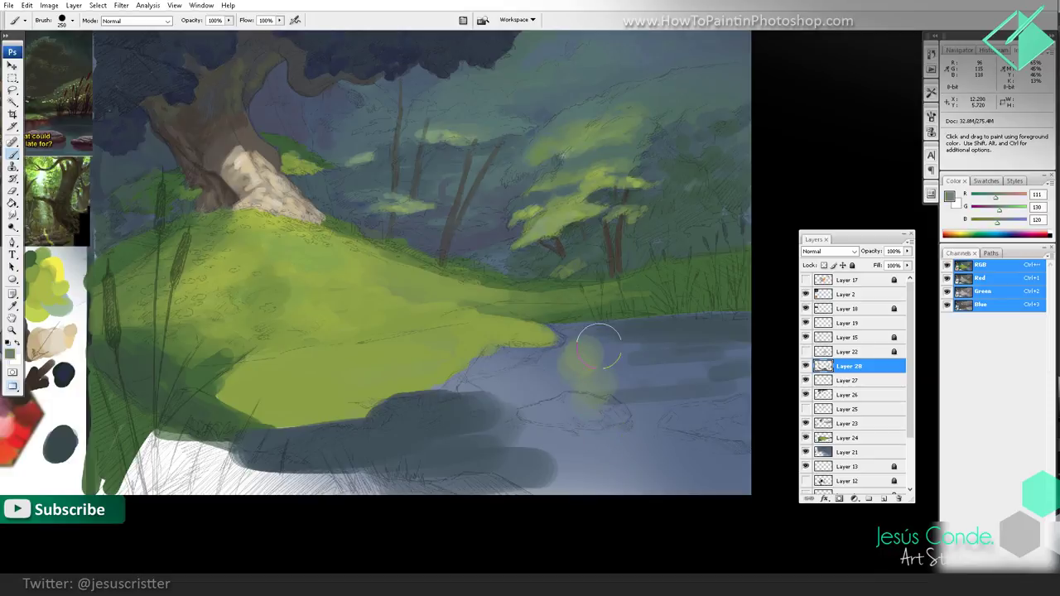
mouse_move(598, 355)
mouse_down()
mouse_move(622, 346)
mouse_move(625, 329)
mouse_move(646, 343)
mouse_up()
Step: Break up the green reflection with small strokes of sampled water tones, including RGB 96, 113, 142 and RGB 75, 94, 104
alt+click(651, 328)
key(bracketleft)
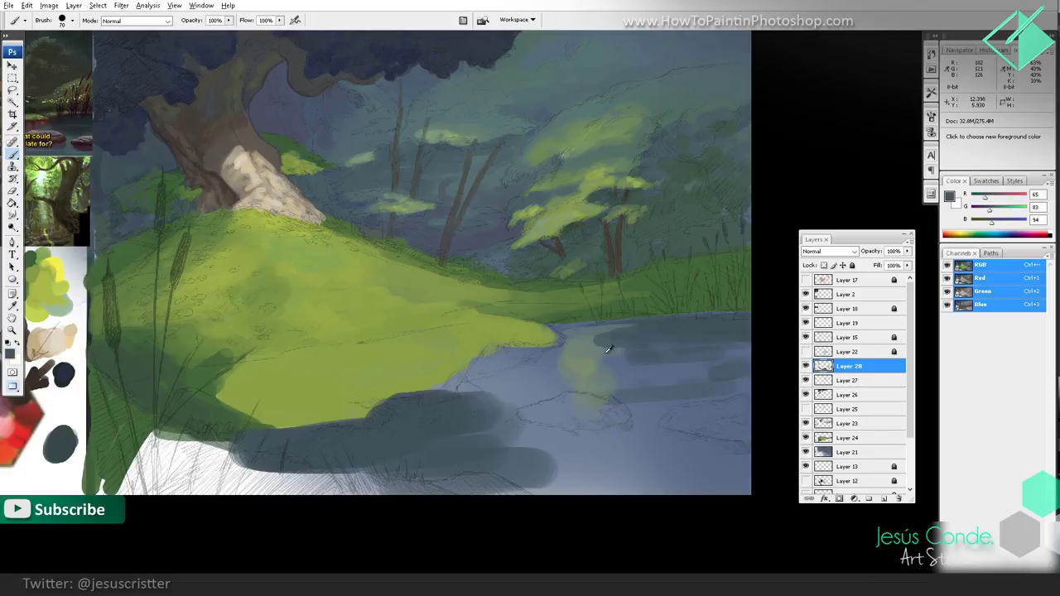
alt+click(623, 363)
alt+click(553, 356)
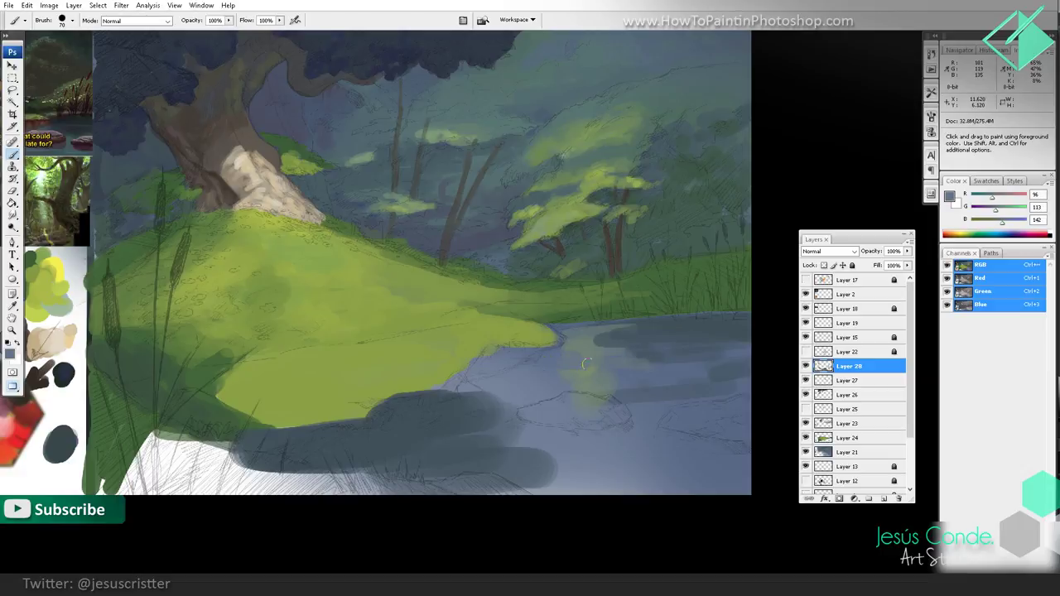
alt+click(620, 331)
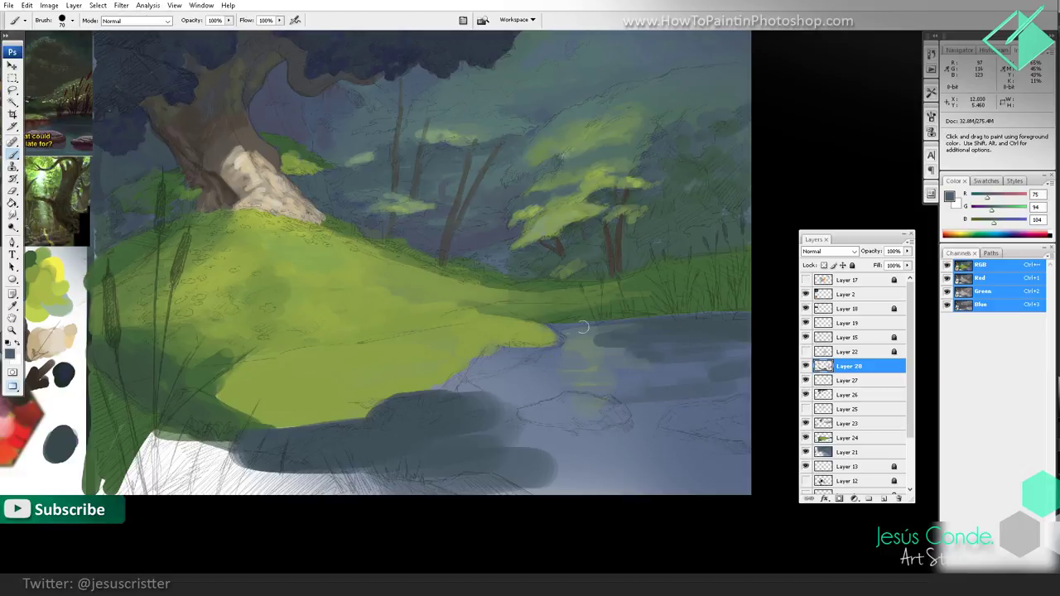
Step: Break the outer edge of the near-shore shadow into horizontal ripples using colours sampled from the shadow and the water
mouse_move(549, 384)
mouse_down()
mouse_move(517, 420)
mouse_move(516, 439)
mouse_move(567, 460)
mouse_move(473, 491)
mouse_move(588, 483)
mouse_move(516, 480)
mouse_move(553, 465)
mouse_move(501, 458)
mouse_move(580, 457)
mouse_up()
alt+click(519, 383)
alt+click(532, 448)
alt+click(577, 473)
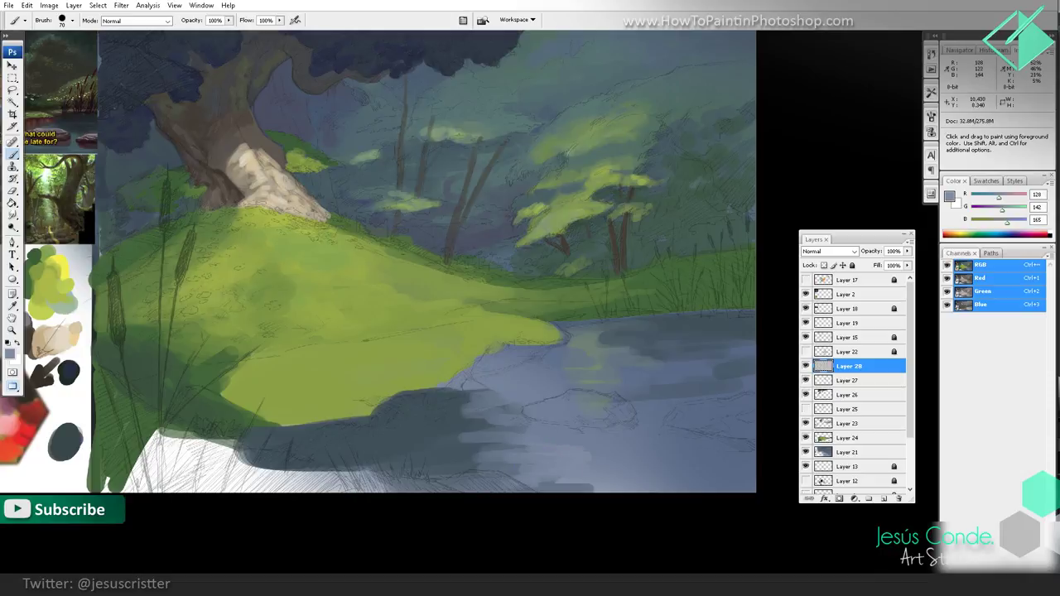
drag(530, 486, 598, 489)
Step: Review the whole painting at a reduced size, checking the pond's shadows and reflections
key(alt+space)
alt+click(603, 400)
alt+click(602, 377)
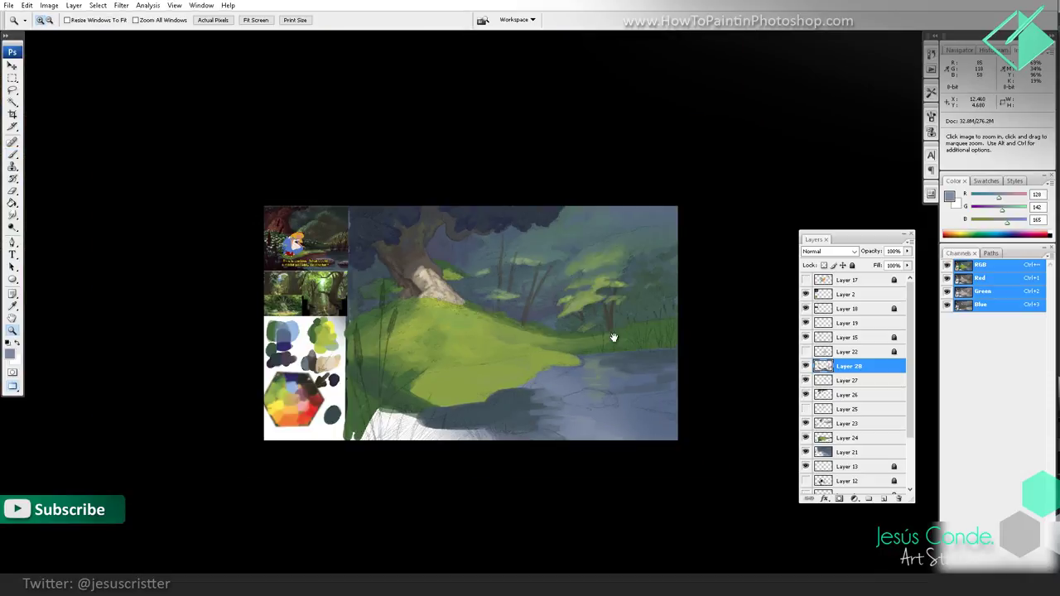
drag(625, 350, 598, 347)
key(b)
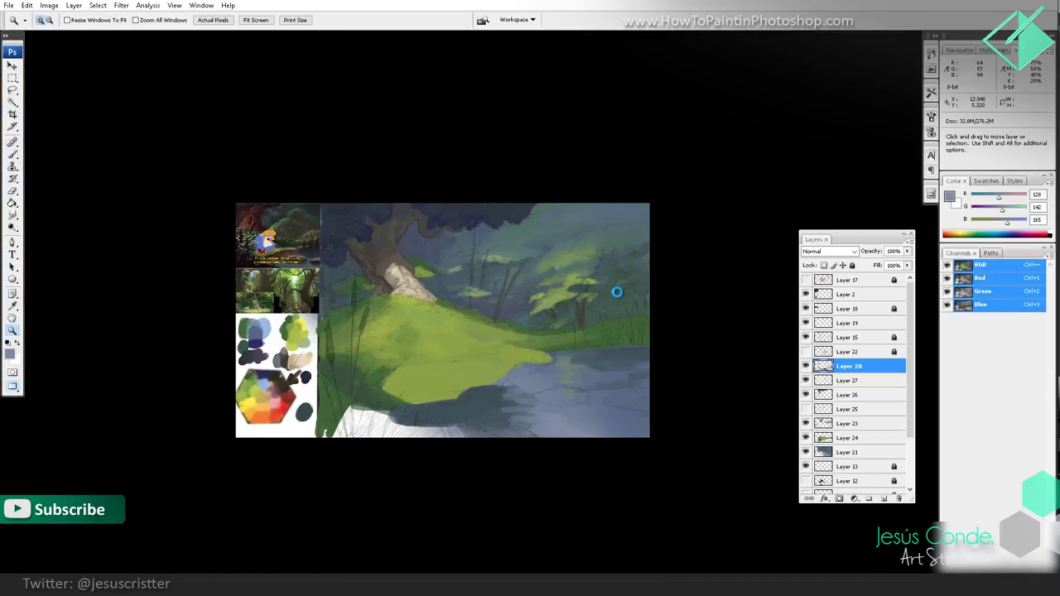
key(z)
click(566, 323)
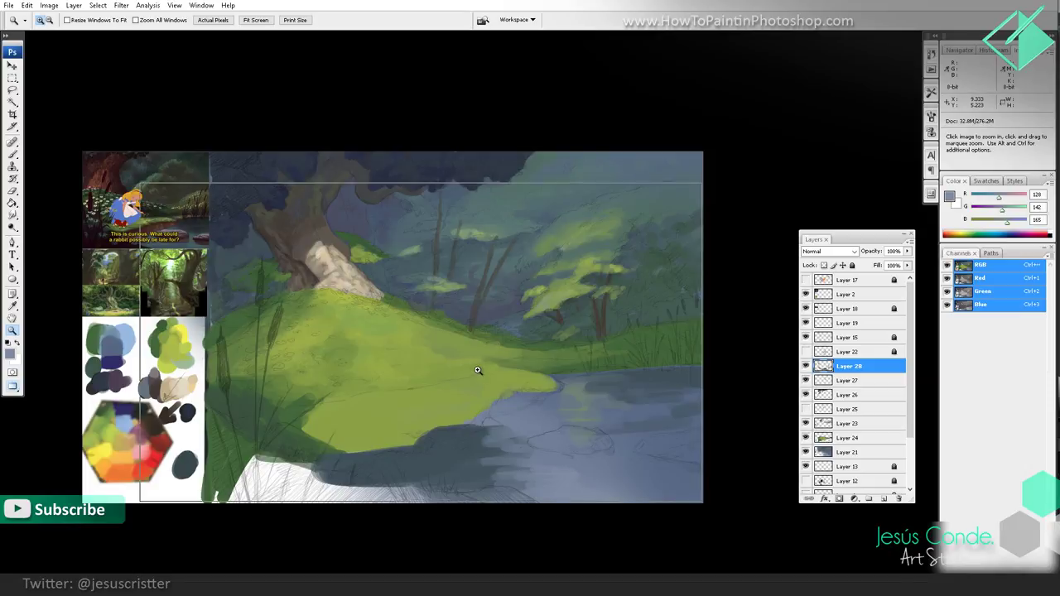
click(482, 373)
Step: Extend the hill's shoreline shadow in RGB 62, 80, 90 and tint the water's edge under the far bank with green, RGB 63, 90, 71
key(b)
alt+click(485, 456)
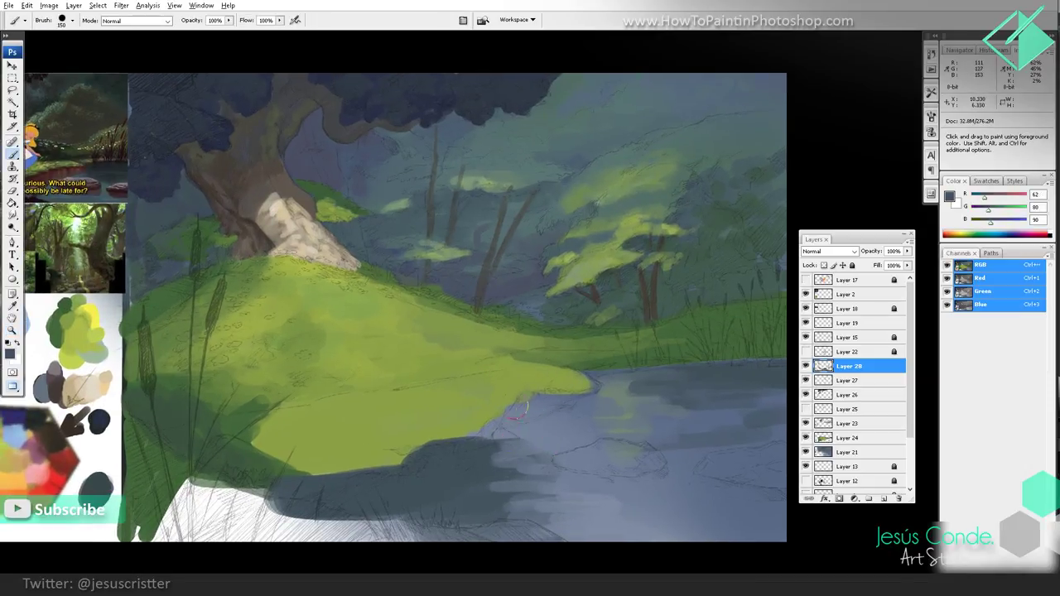
mouse_move(499, 438)
mouse_down()
mouse_move(572, 421)
mouse_move(539, 420)
mouse_move(643, 381)
mouse_move(603, 372)
mouse_move(612, 371)
mouse_move(585, 408)
mouse_move(508, 432)
mouse_move(490, 464)
mouse_move(396, 497)
mouse_up()
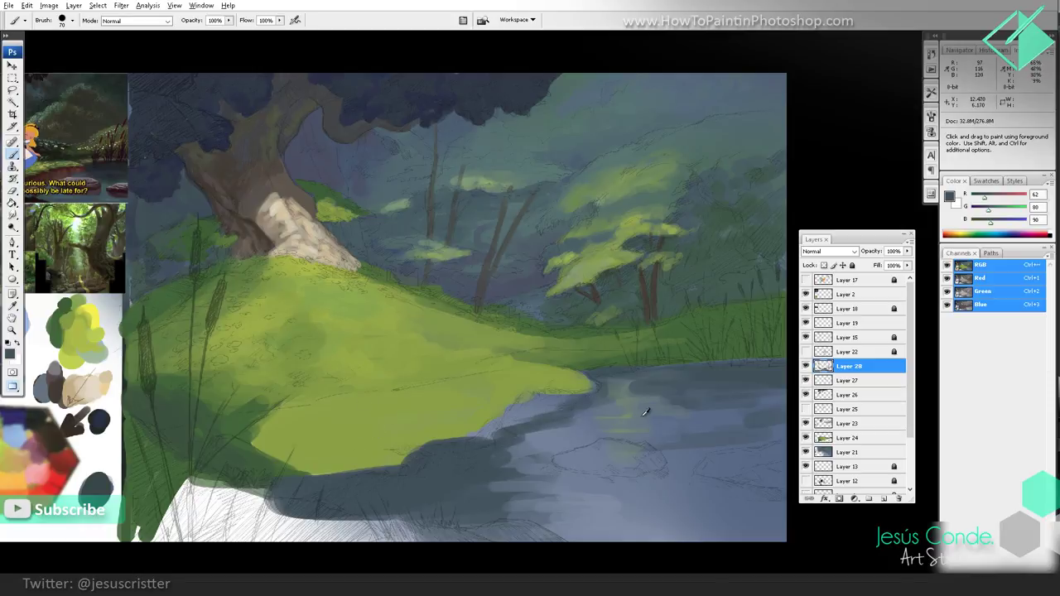
alt+click(734, 345)
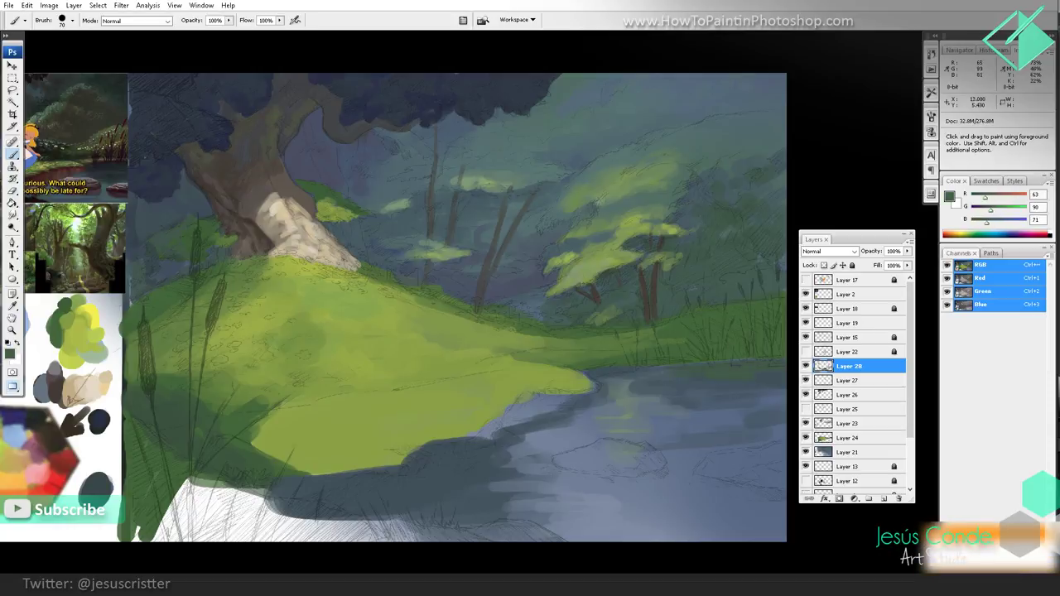
drag(761, 369, 728, 359)
Step: Smooth the water on the pond's right side with a larger brush, using sampled blue-greys such as RGB 76, 94, 115
alt+click(714, 382)
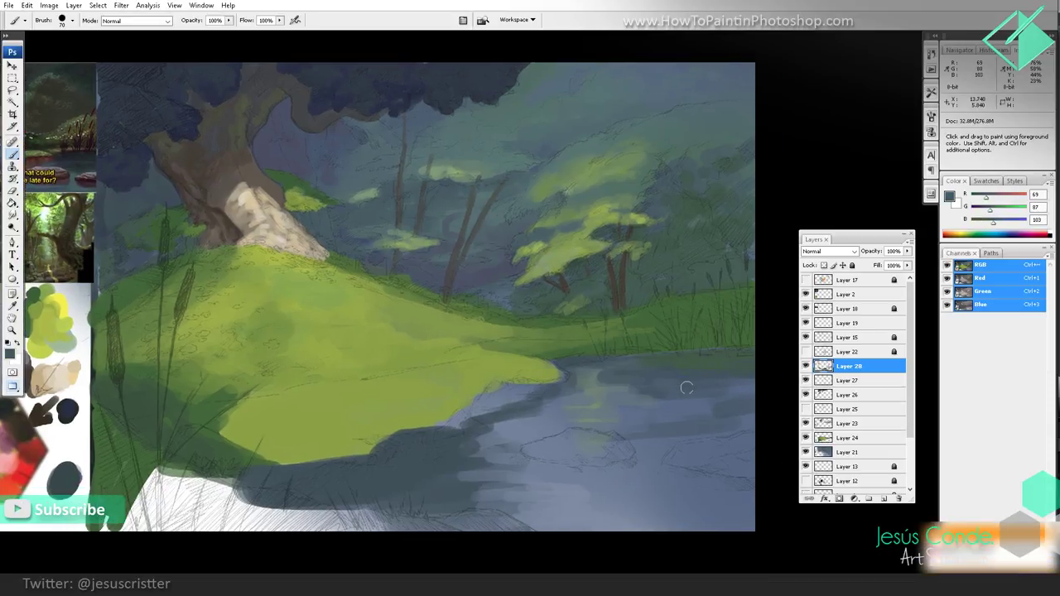
key(bracketright)
key(bracketright)
key(bracketright)
key(bracketright)
key(bracketright)
key(bracketright)
key(bracketright)
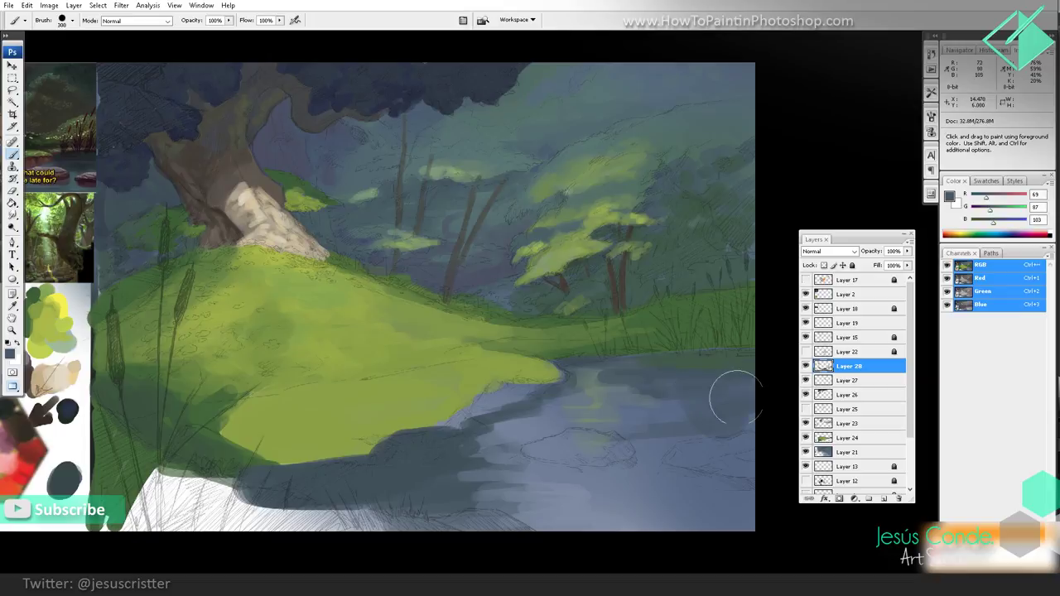
alt+click(698, 406)
drag(684, 398, 716, 453)
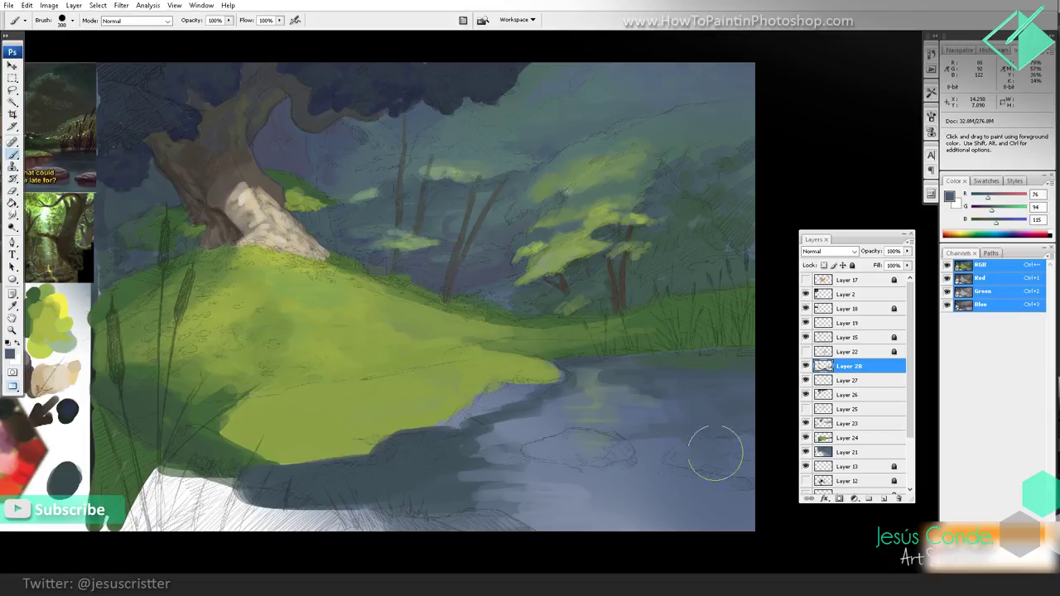
alt+click(654, 457)
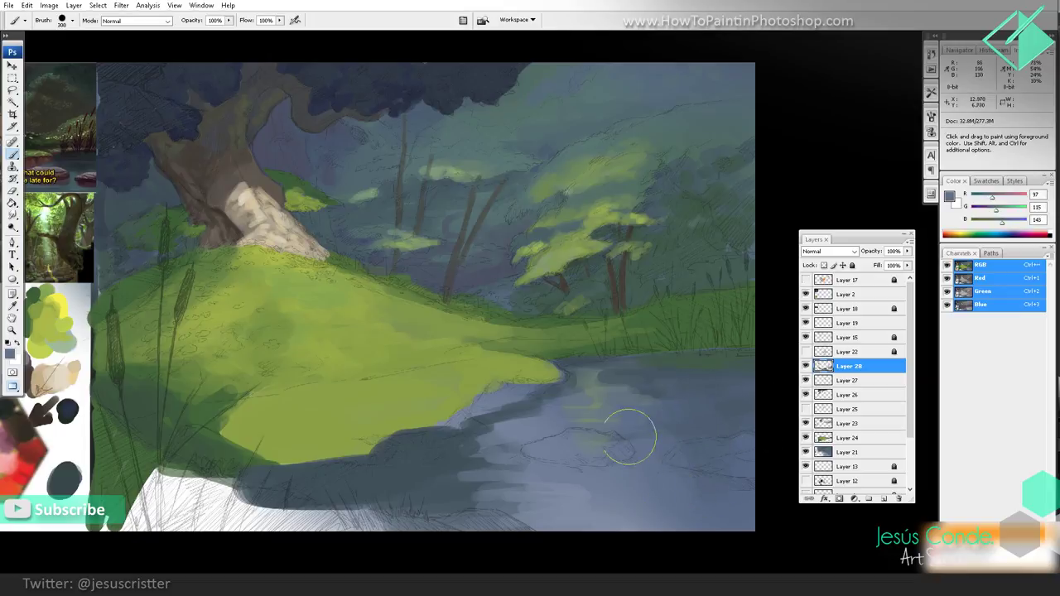
Step: Soften and widen the green reflection on the pond with grey-green, RGB 116, 136, 113, using a progressively smaller brush
alt+click(591, 356)
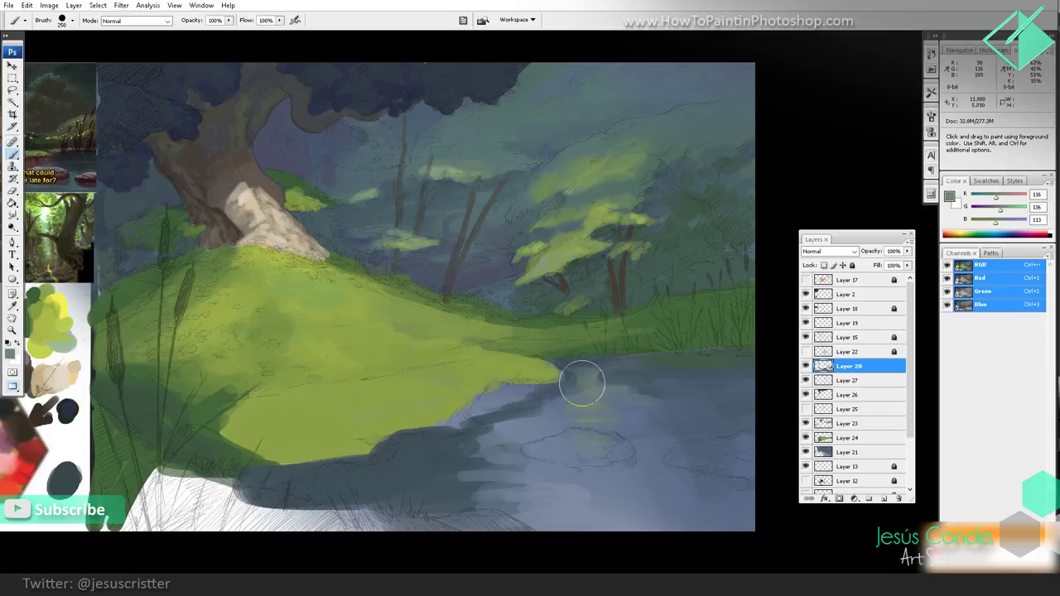
key(bracketleft)
key(bracketleft)
key(bracketleft)
key(bracketleft)
key(bracketleft)
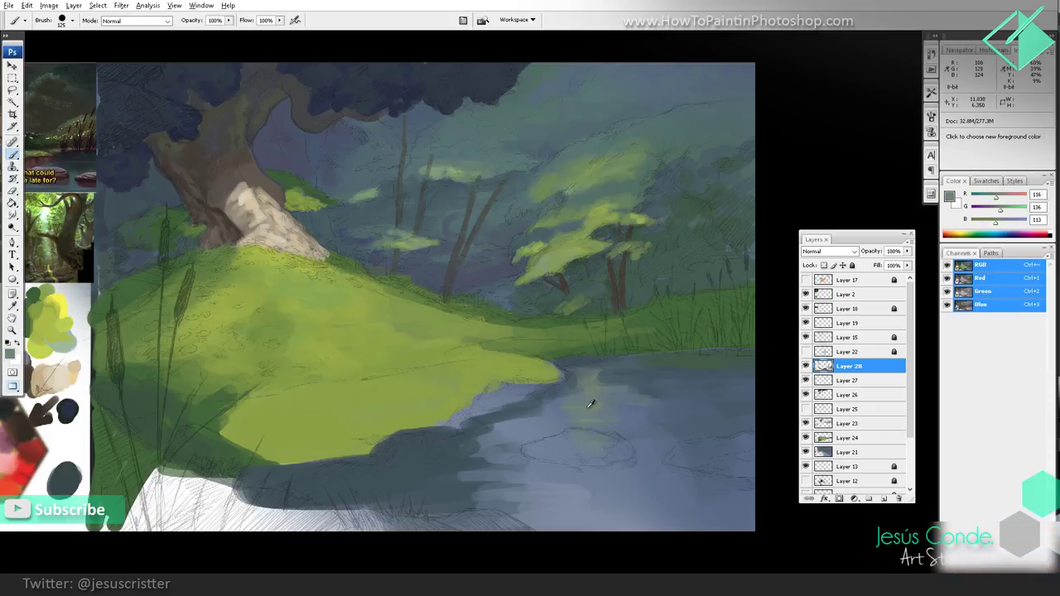
alt+click(590, 402)
Step: Blend the near-shore shadow's edge and paint the rock's reflection beneath it with blue-grey, RGB 81, 99, 114
alt+click(495, 414)
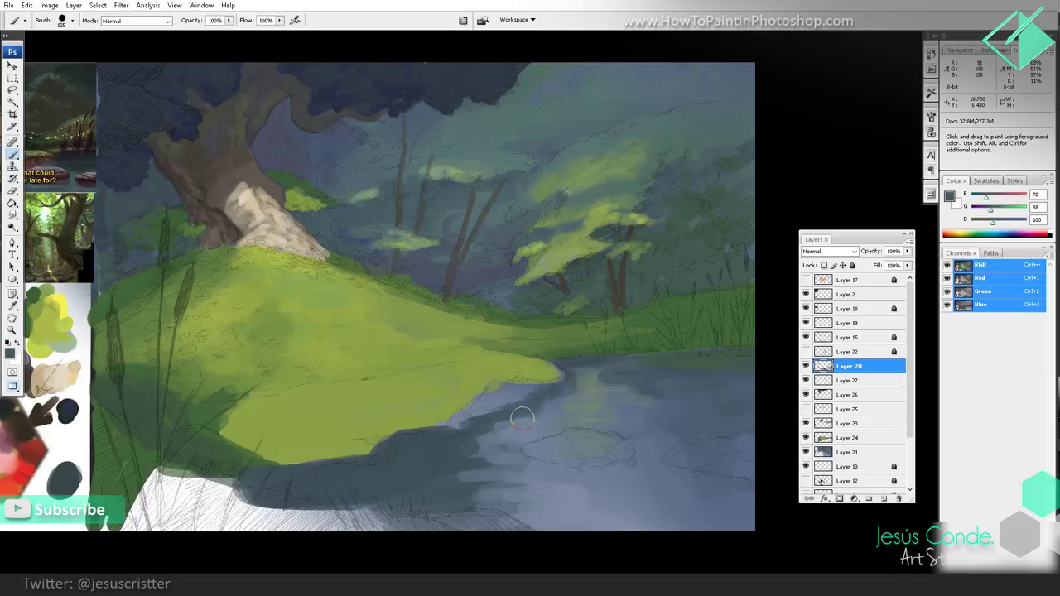
key(bracketleft)
key(bracketleft)
alt+click(487, 437)
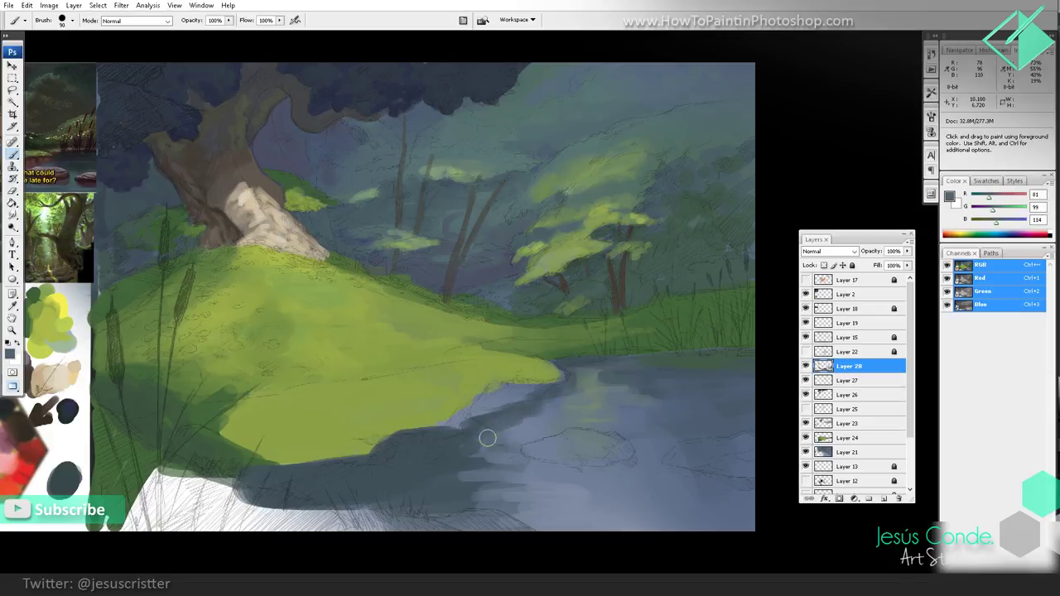
drag(491, 472, 477, 508)
mouse_move(535, 461)
mouse_down()
mouse_move(616, 466)
mouse_move(569, 485)
mouse_move(618, 466)
mouse_move(591, 490)
mouse_move(544, 467)
mouse_move(587, 501)
mouse_move(618, 468)
mouse_move(562, 478)
mouse_move(556, 486)
mouse_move(591, 517)
mouse_up()
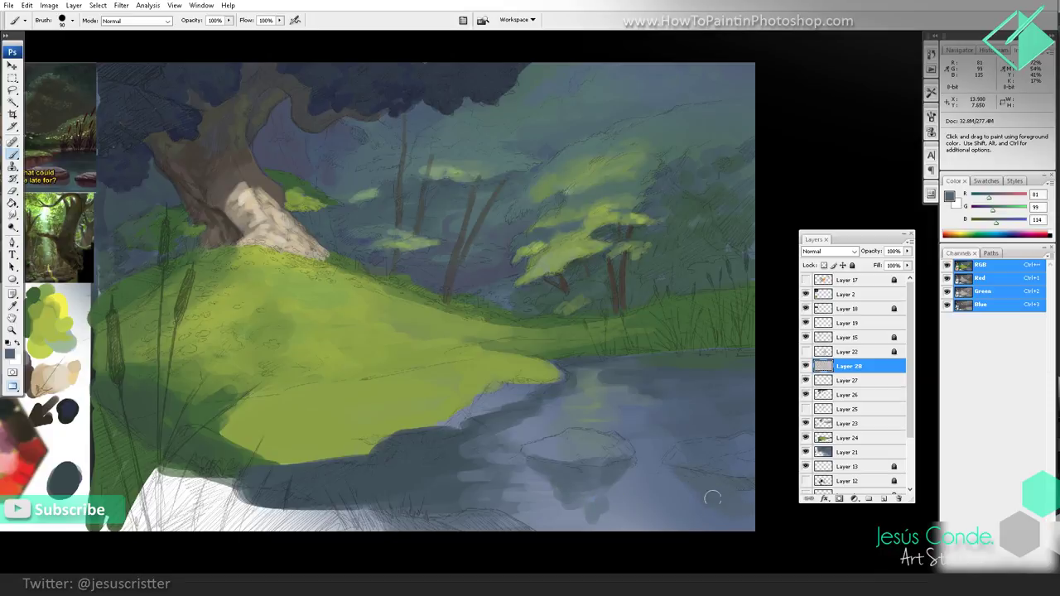
alt+click(650, 474)
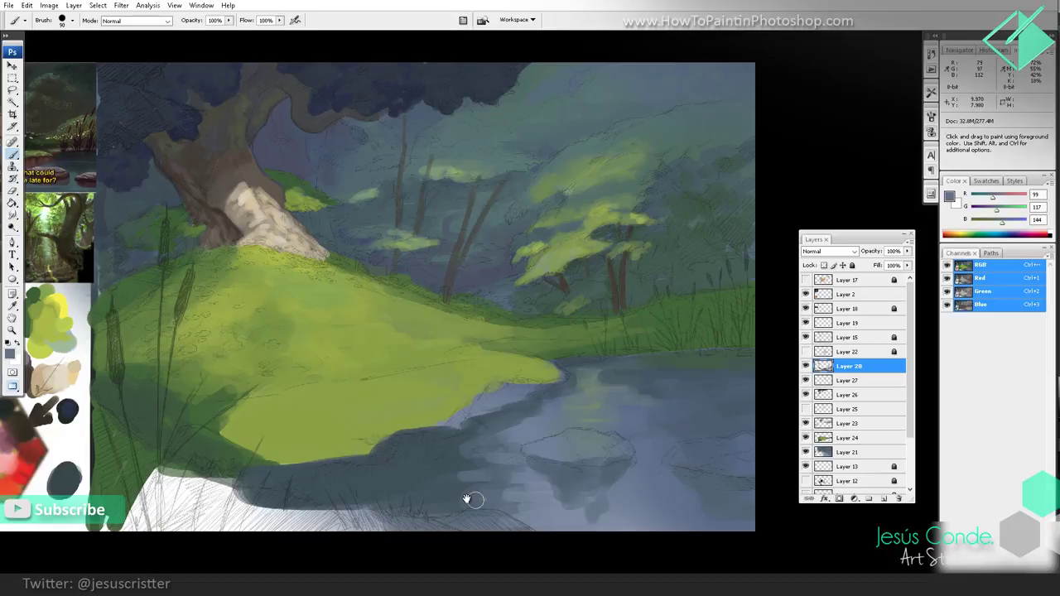
Step: Cover the blank white foreground at the scene's lower left with dark blue-grey, RGB 63, 81, 91, using a larger brush
drag(471, 499, 529, 487)
drag(468, 453, 519, 466)
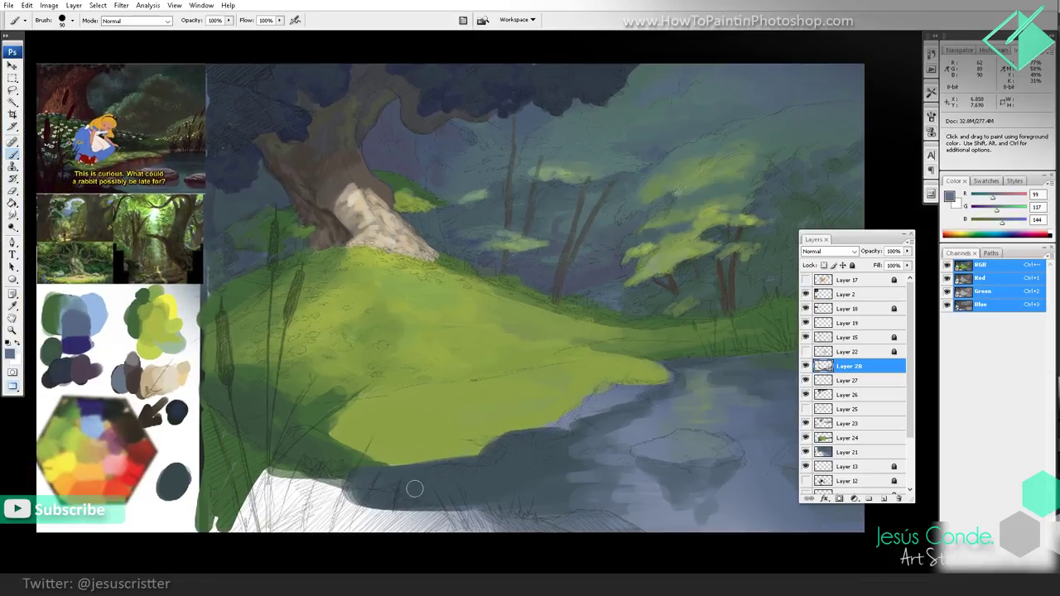
alt+click(383, 464)
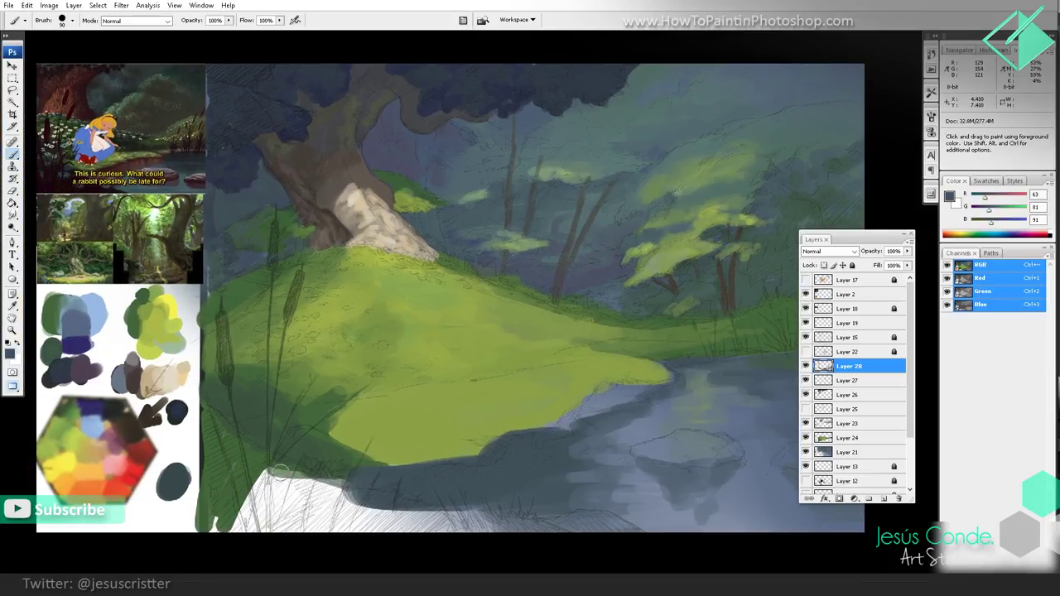
key(bracketright)
key(bracketright)
key(bracketright)
key(bracketright)
key(bracketright)
key(bracketright)
mouse_move(252, 490)
mouse_down()
mouse_move(459, 534)
mouse_move(608, 532)
mouse_move(485, 521)
mouse_move(408, 529)
mouse_move(331, 497)
mouse_move(236, 525)
mouse_move(233, 502)
mouse_up()
drag(207, 377, 212, 375)
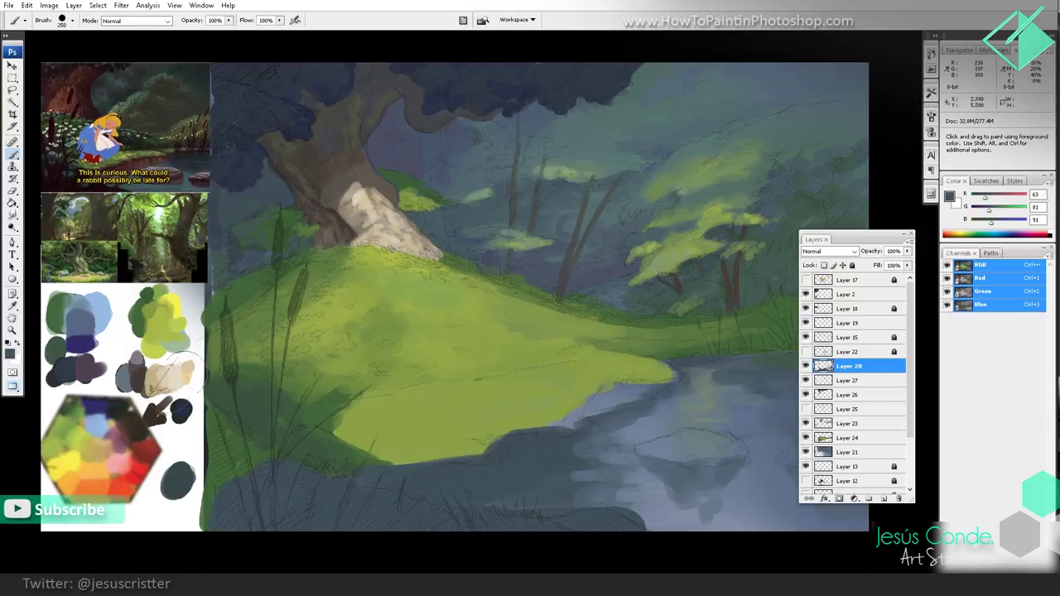
Step: Try dark brown and charcoal tones, such as RGB 50, 41, 30 and 41, 46, 47, on the foreground bank at the scene's lower left
alt+click(99, 367)
alt+click(159, 413)
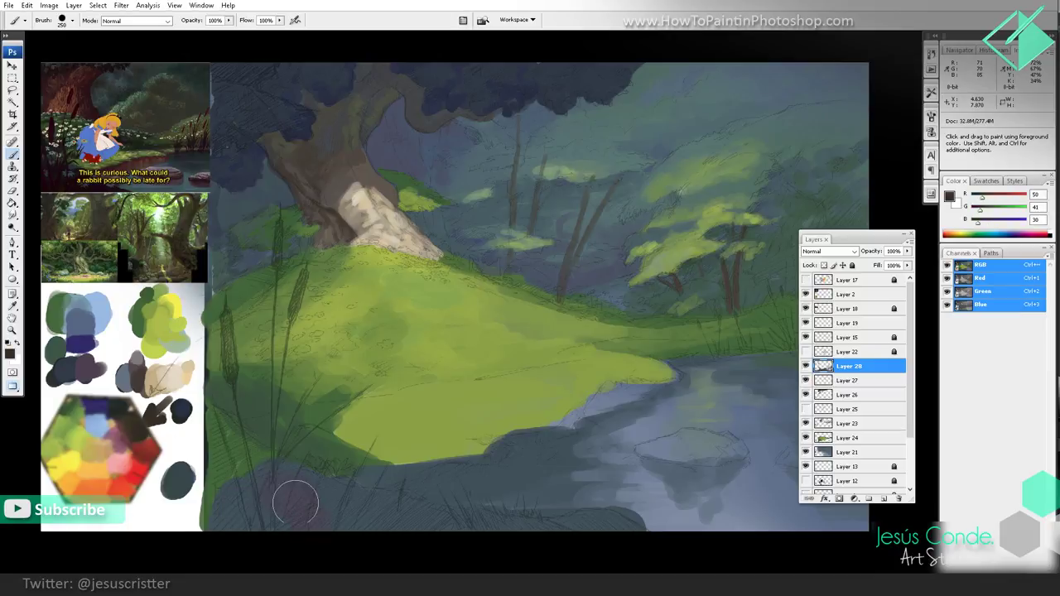
drag(292, 501, 315, 492)
alt+click(58, 381)
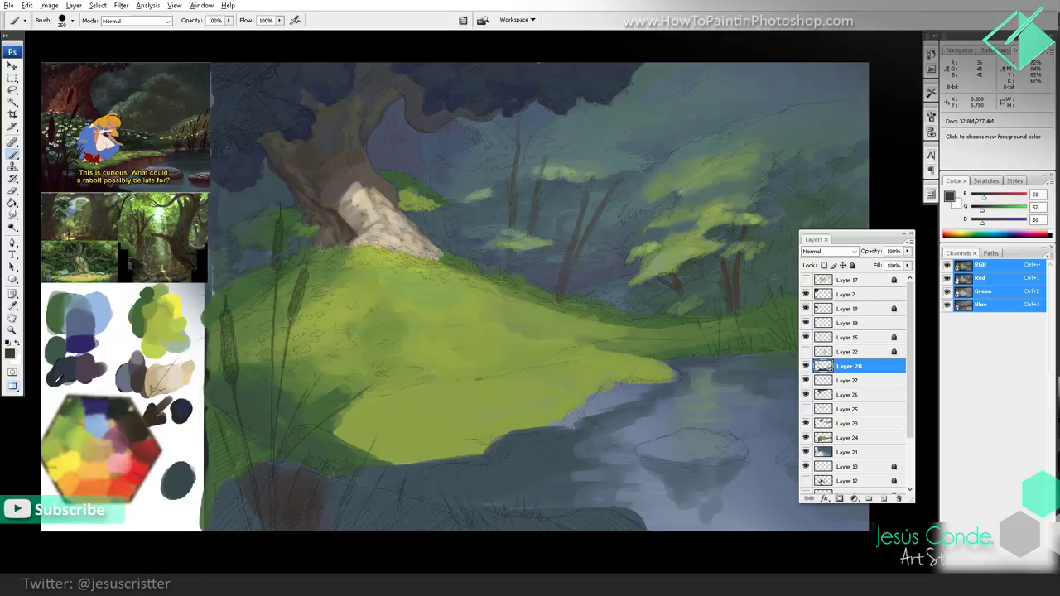
alt+click(279, 492)
mouse_move(267, 502)
mouse_down()
mouse_move(224, 513)
mouse_move(282, 464)
mouse_move(328, 505)
mouse_up()
alt+click(55, 378)
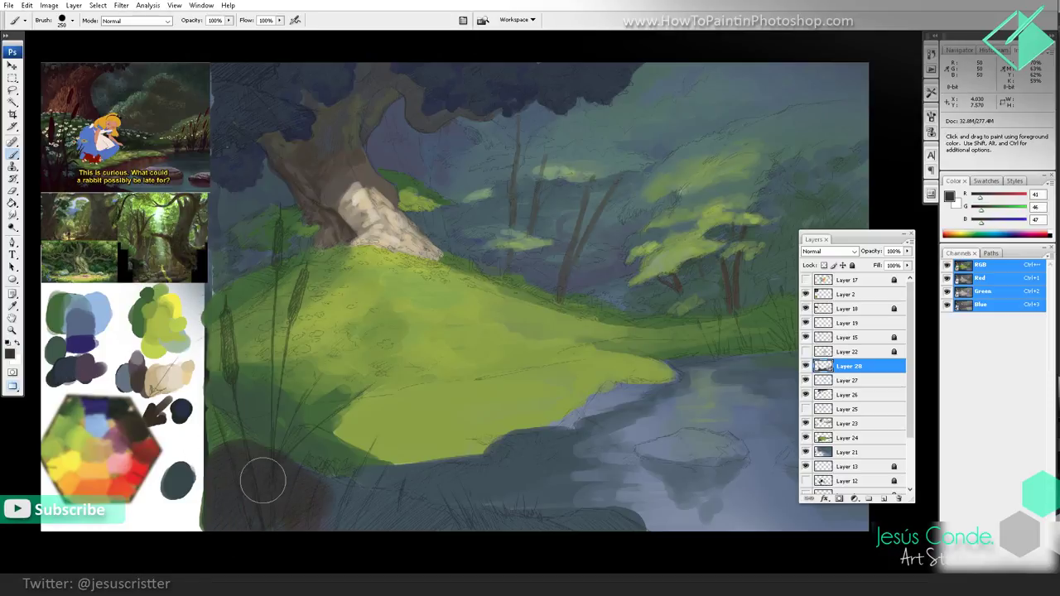
mouse_move(260, 481)
mouse_down()
mouse_move(300, 511)
mouse_move(388, 536)
mouse_move(357, 507)
mouse_move(414, 525)
mouse_move(332, 504)
mouse_up()
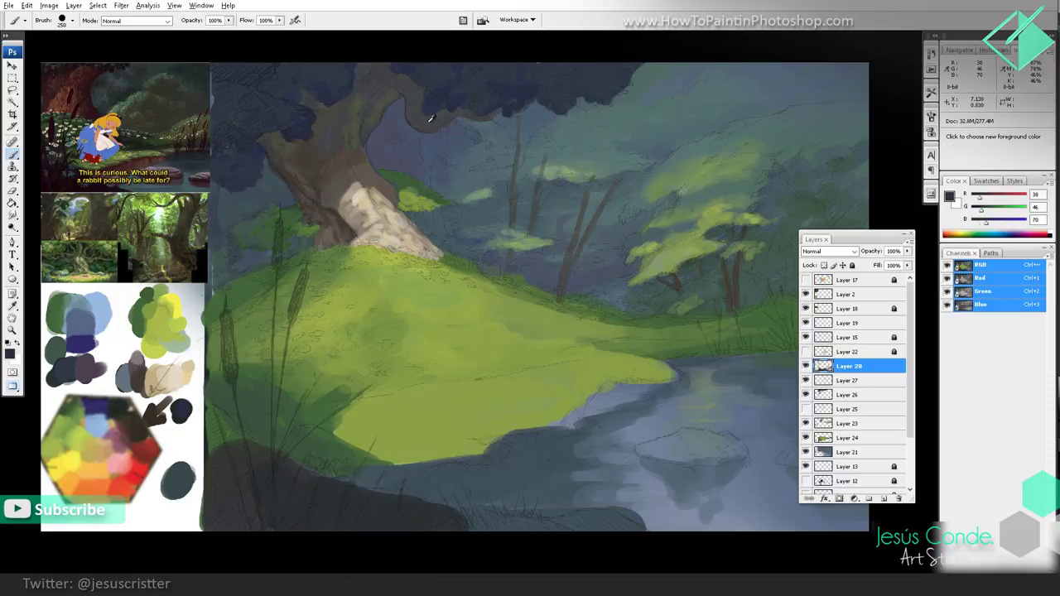
Step: Repaint the foreground bank with dark navy, RGB 39, 46, 62, along the scene's lower edge and tidy its left side with a smaller brush
mouse_move(277, 505)
mouse_down()
mouse_move(252, 491)
mouse_move(231, 527)
mouse_up()
alt+click(284, 494)
drag(219, 447, 350, 503)
mouse_move(456, 530)
mouse_down()
mouse_move(549, 548)
mouse_move(610, 528)
mouse_move(463, 531)
mouse_up()
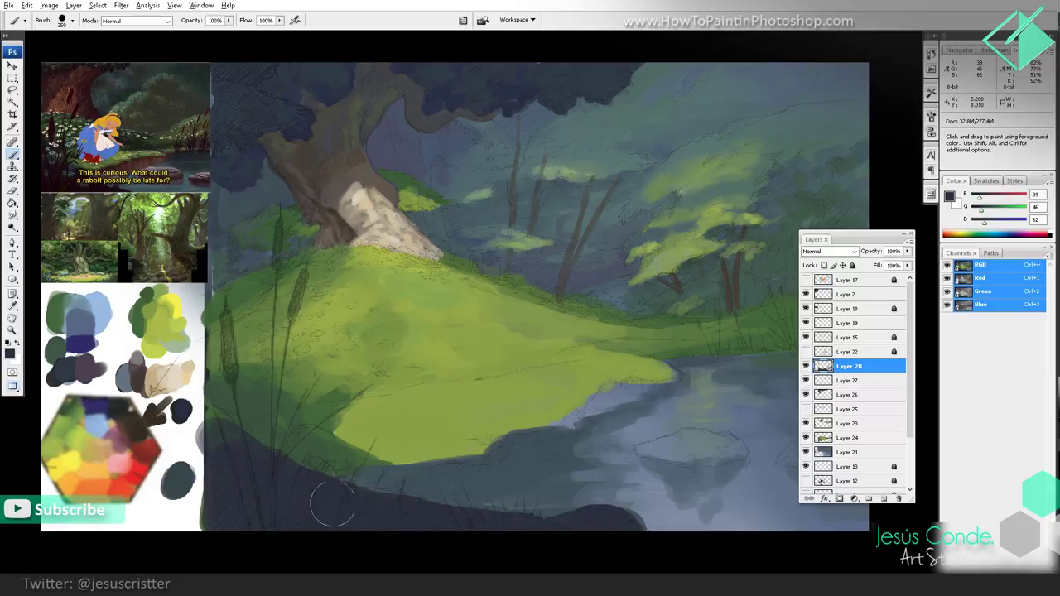
key(bracketleft)
key(bracketleft)
key(bracketleft)
key(bracketleft)
key(bracketleft)
key(bracketleft)
drag(211, 418, 205, 523)
Step: Trim the foreground bank's right tip with sampled water tones, RGB 123, 137, 160 and RGB 63, 81, 92
drag(616, 354, 609, 334)
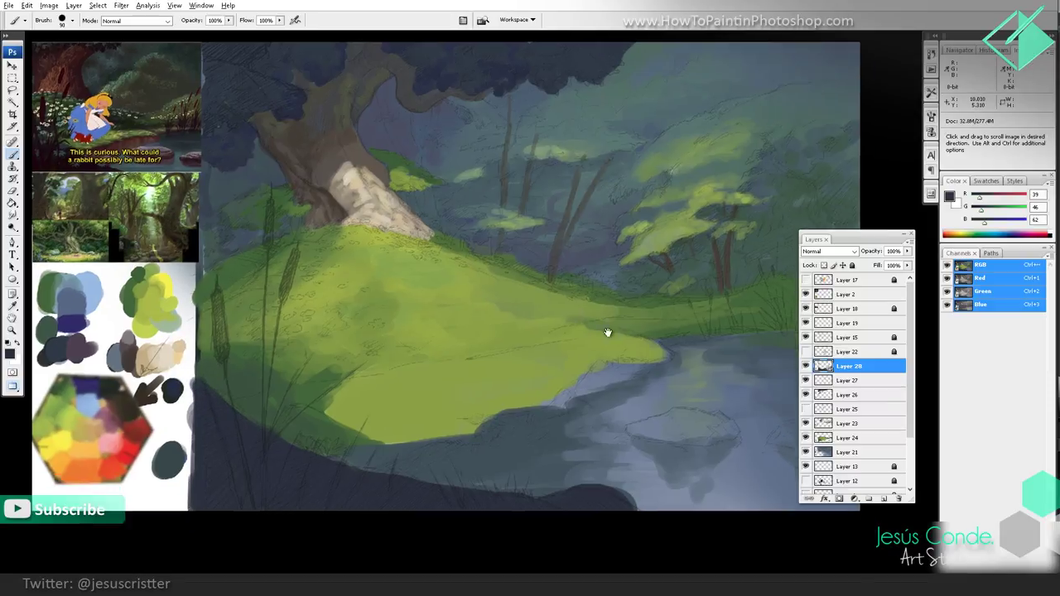
alt+click(635, 498)
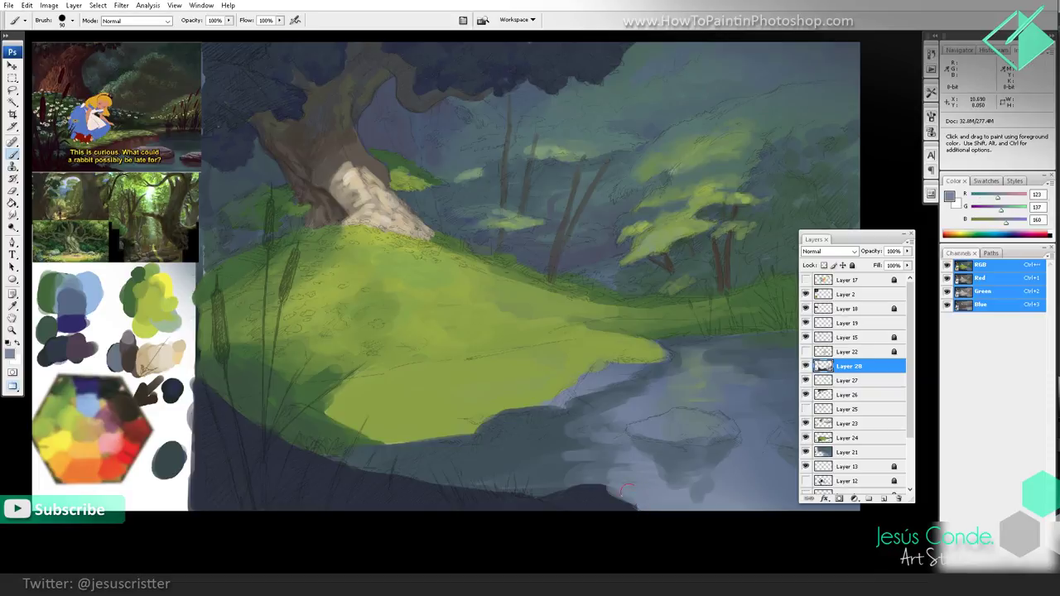
alt+click(530, 458)
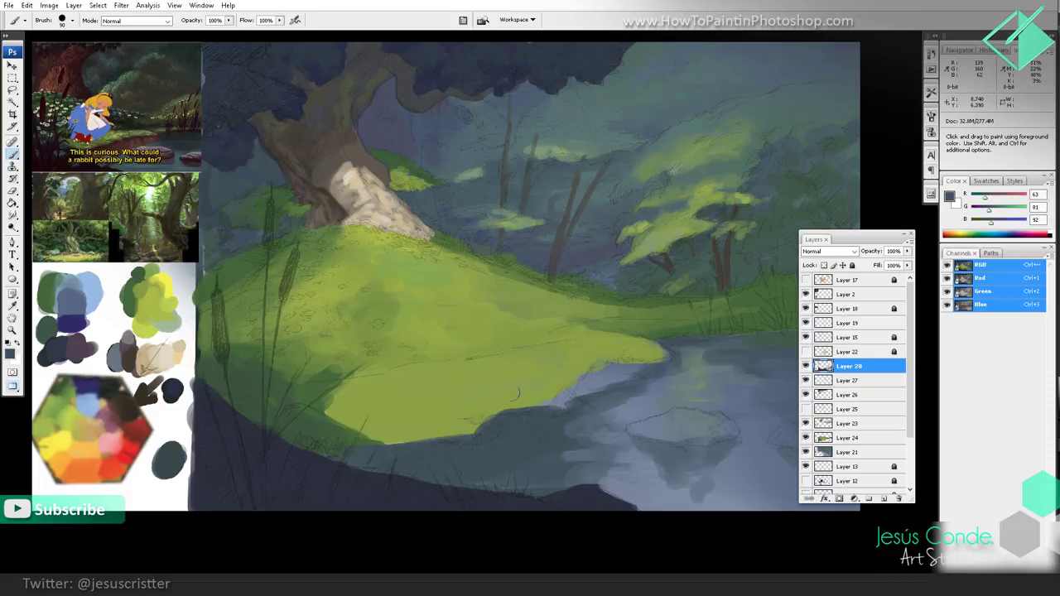
Step: Paint a shadowed rim along the grassy hill's lower edge with dark green, RGB 66, 104, 52, using a size 60 brush
alt+click(352, 429)
key(bracketleft)
key(bracketleft)
mouse_move(334, 454)
mouse_down()
mouse_move(363, 460)
mouse_move(378, 448)
mouse_move(467, 438)
mouse_move(367, 450)
mouse_move(469, 432)
mouse_move(454, 439)
mouse_move(509, 410)
mouse_move(443, 426)
mouse_up()
alt+click(429, 436)
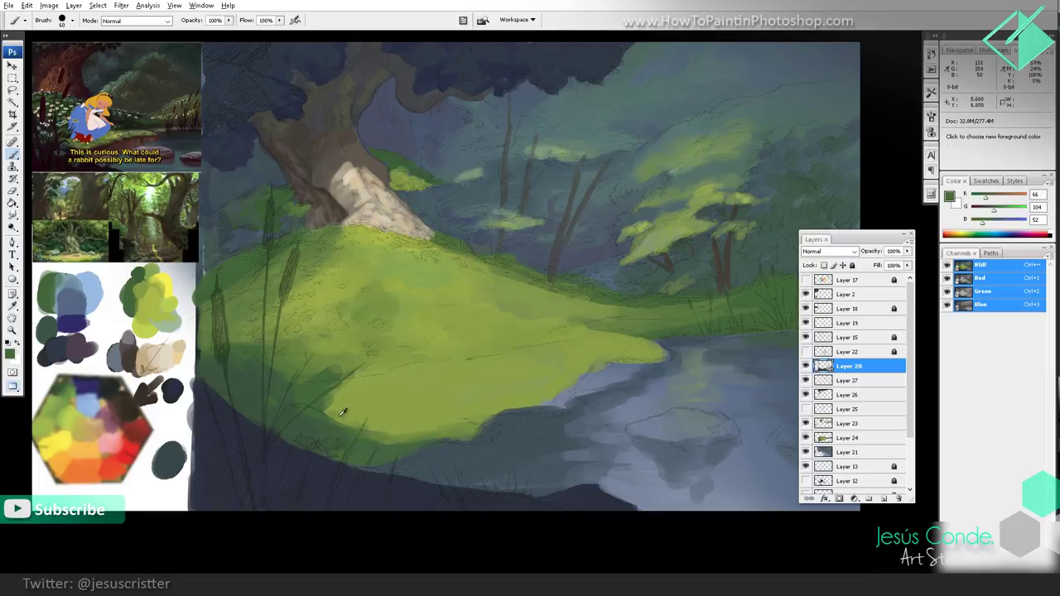
Step: Blend the shaded and lit grass at the hill's lower left, and extend the shoreline grass to the right with RGB 138, 159, 61
alt+click(343, 409)
mouse_move(344, 417)
mouse_down()
mouse_move(332, 418)
mouse_move(348, 408)
mouse_move(331, 386)
mouse_move(394, 377)
mouse_up()
alt+click(341, 423)
alt+click(352, 419)
mouse_move(522, 404)
mouse_down()
mouse_move(555, 405)
mouse_move(663, 343)
mouse_up()
alt+click(629, 362)
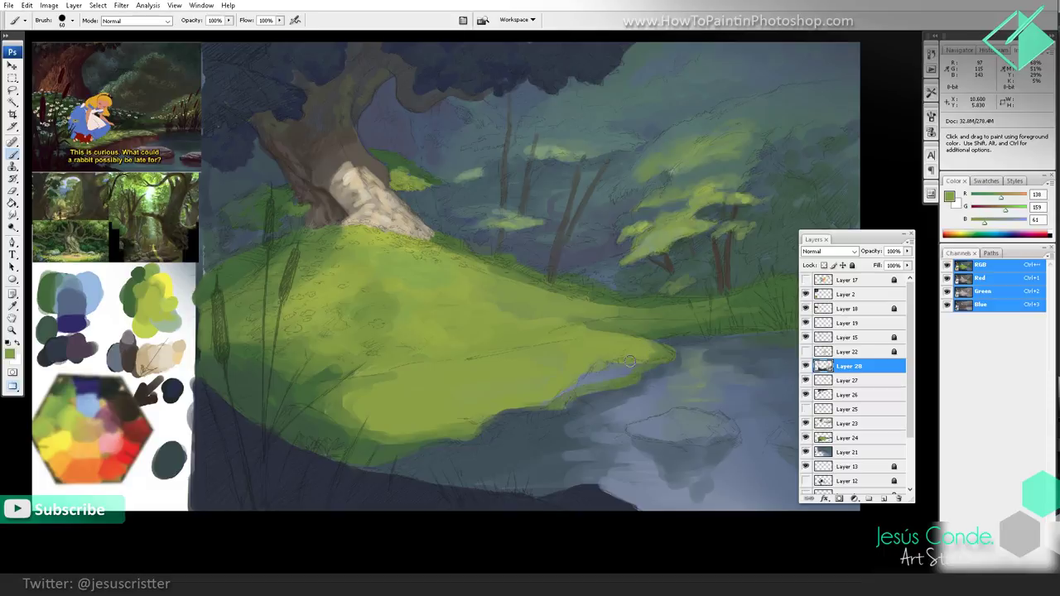
Step: Cover the pale gap beneath the grass's right edge with blue-grey, RGB 77, 95, 109, and paint an earthy bank there with RGB 72, 79, 86
alt+click(615, 397)
mouse_move(617, 380)
mouse_down()
mouse_move(578, 389)
mouse_move(611, 369)
mouse_move(633, 372)
mouse_move(582, 394)
mouse_up()
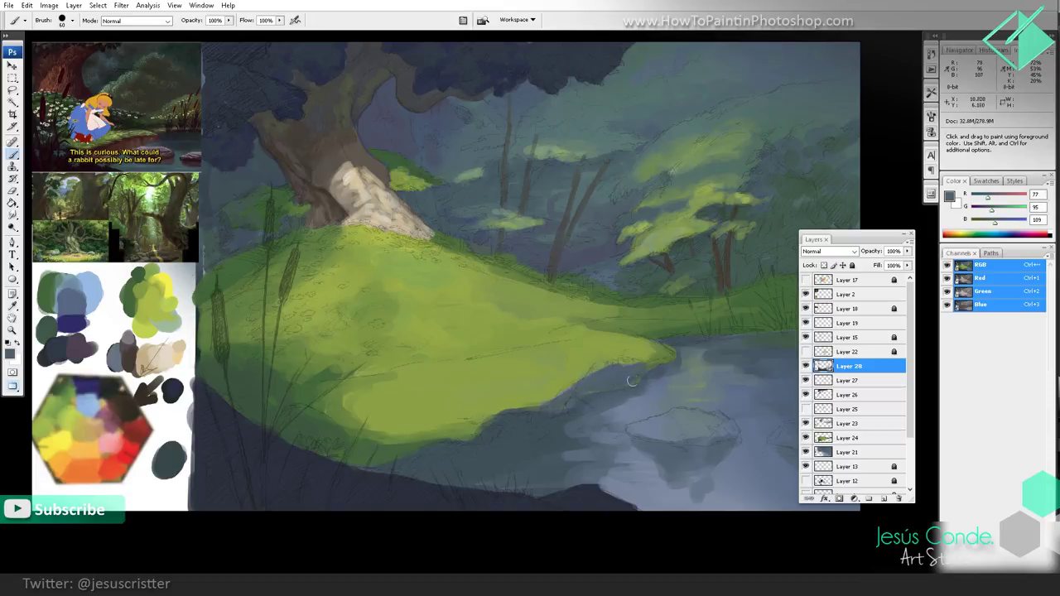
alt+click(142, 353)
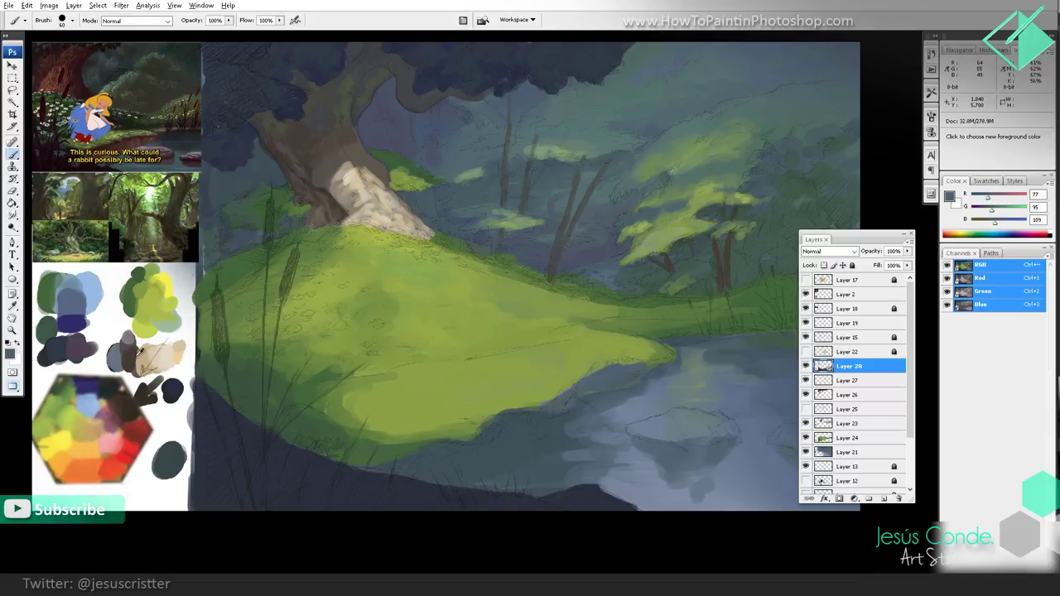
alt+click(609, 377)
mouse_move(608, 377)
mouse_down()
mouse_move(644, 365)
mouse_move(627, 381)
mouse_move(576, 391)
mouse_move(607, 371)
mouse_move(589, 376)
mouse_move(557, 411)
mouse_up()
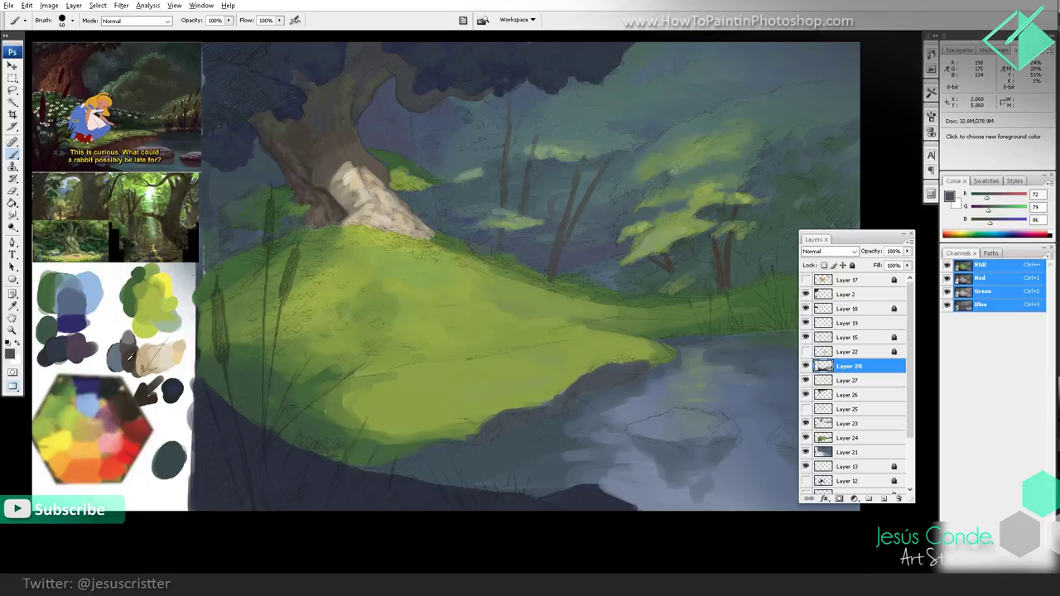
Step: Continue the earthy bank along the shoreline below the hill with dark greys, RGB 63, 64, 64 and RGB 67, 71, 75
alt+click(142, 359)
drag(411, 462, 447, 449)
alt+click(420, 466)
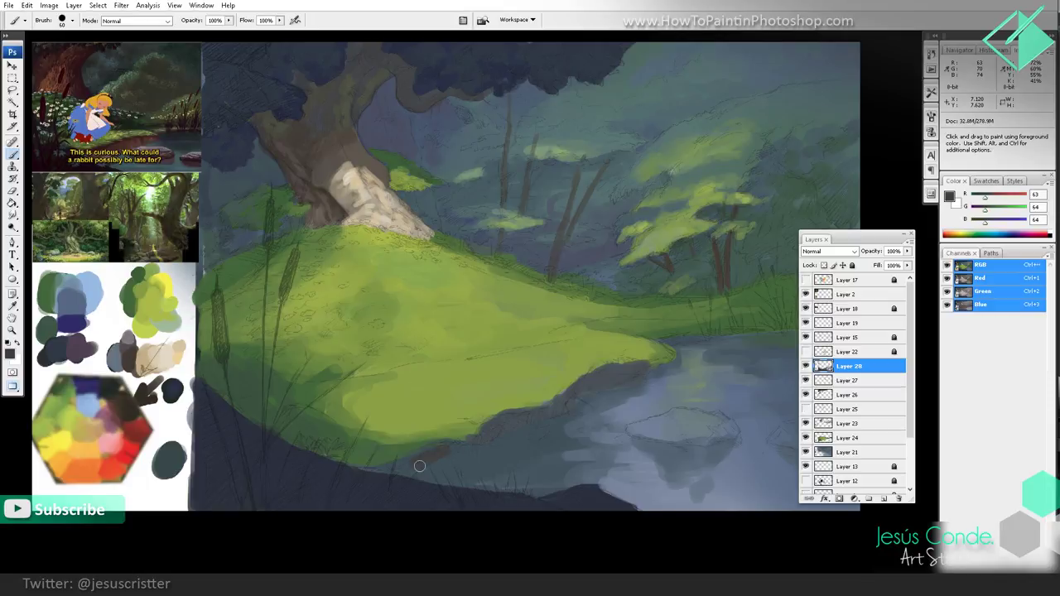
alt+click(479, 440)
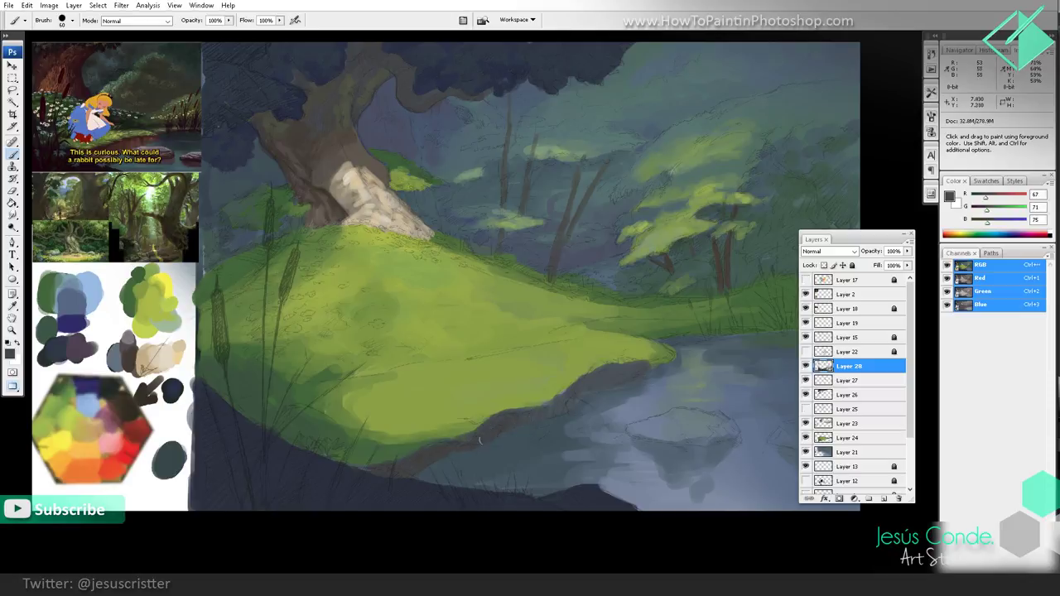
drag(581, 407, 573, 403)
drag(561, 400, 498, 414)
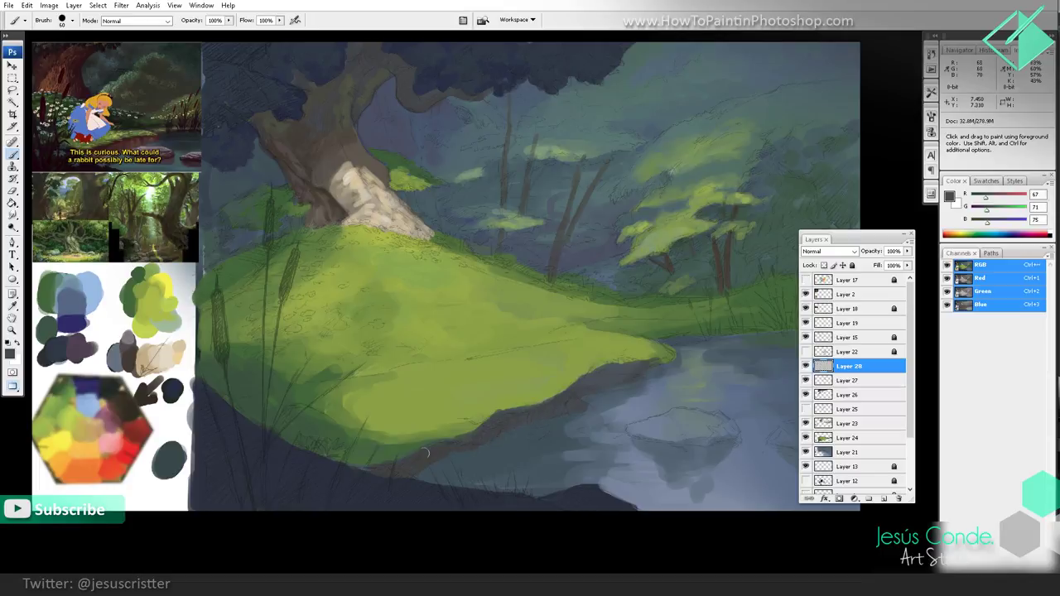
Step: Touch up the grass along the hill's upper ridge beside the trunk with green, RGB 110, 154, 68
drag(496, 298, 499, 321)
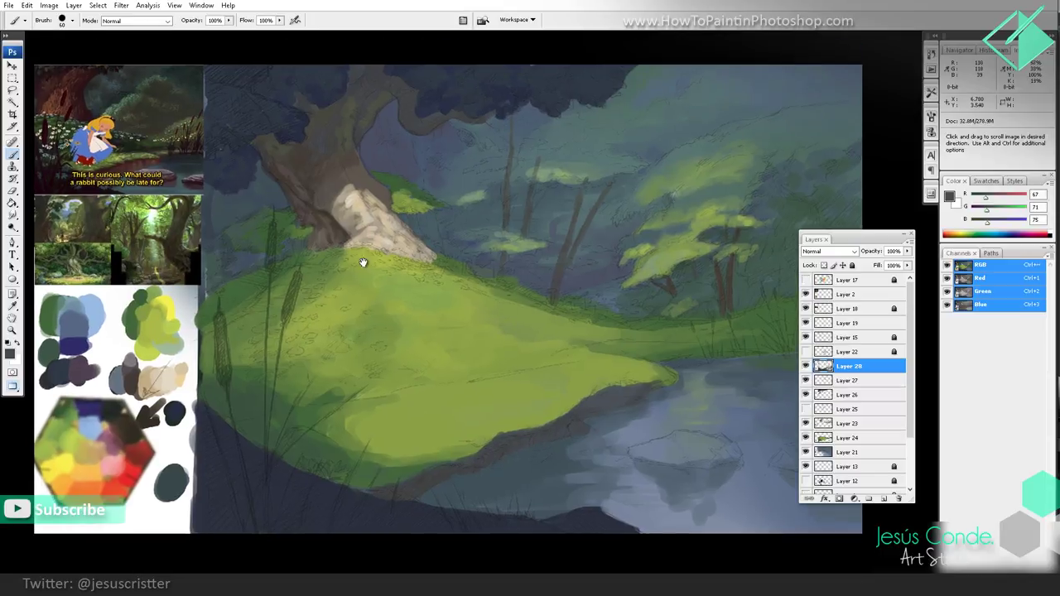
drag(344, 270, 345, 251)
alt+click(71, 397)
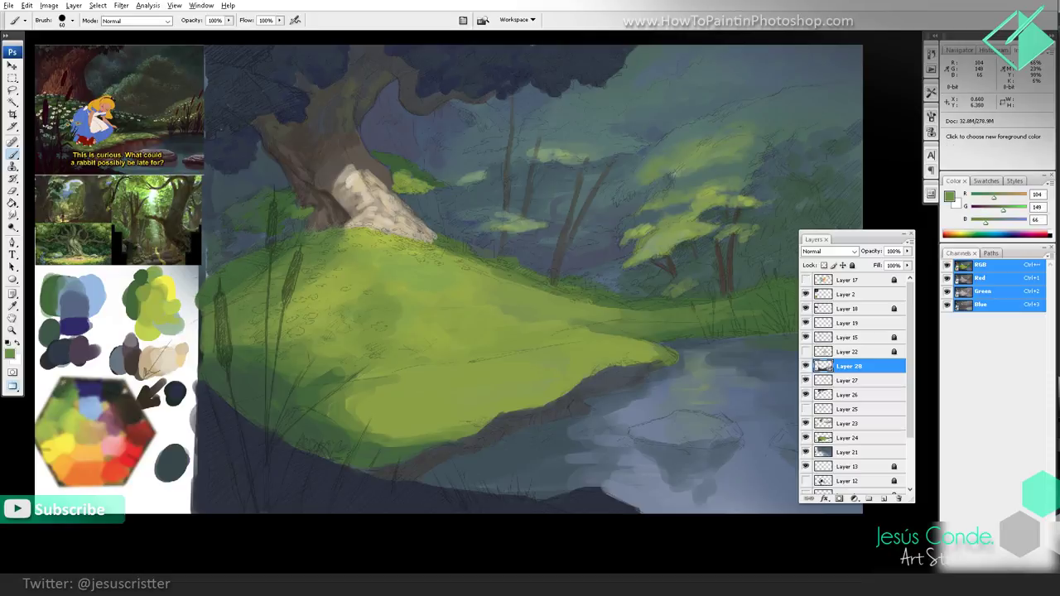
alt+click(161, 313)
drag(401, 262, 433, 250)
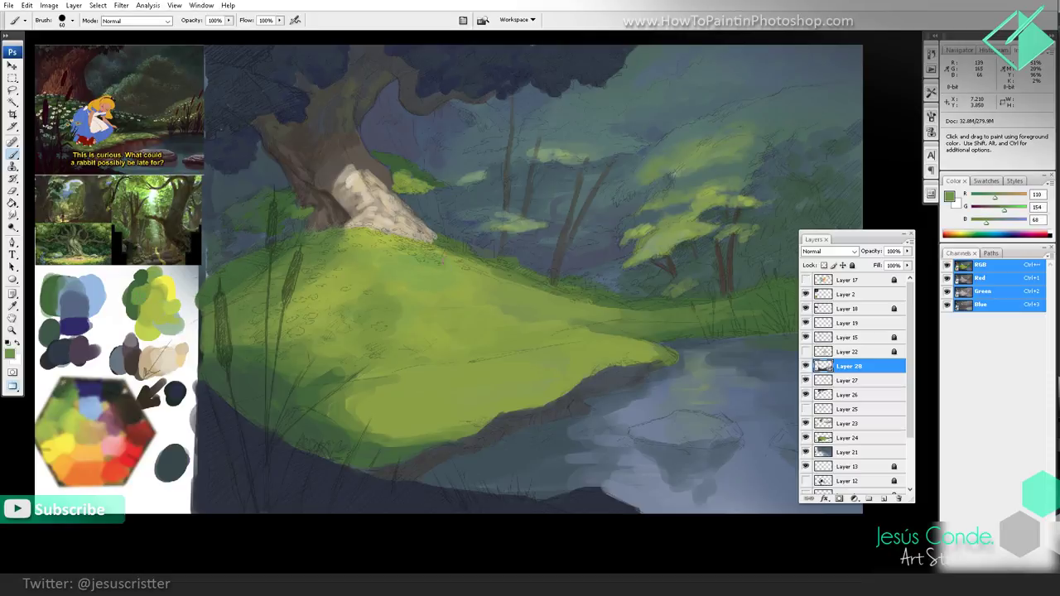
drag(492, 192, 470, 222)
drag(398, 228, 417, 244)
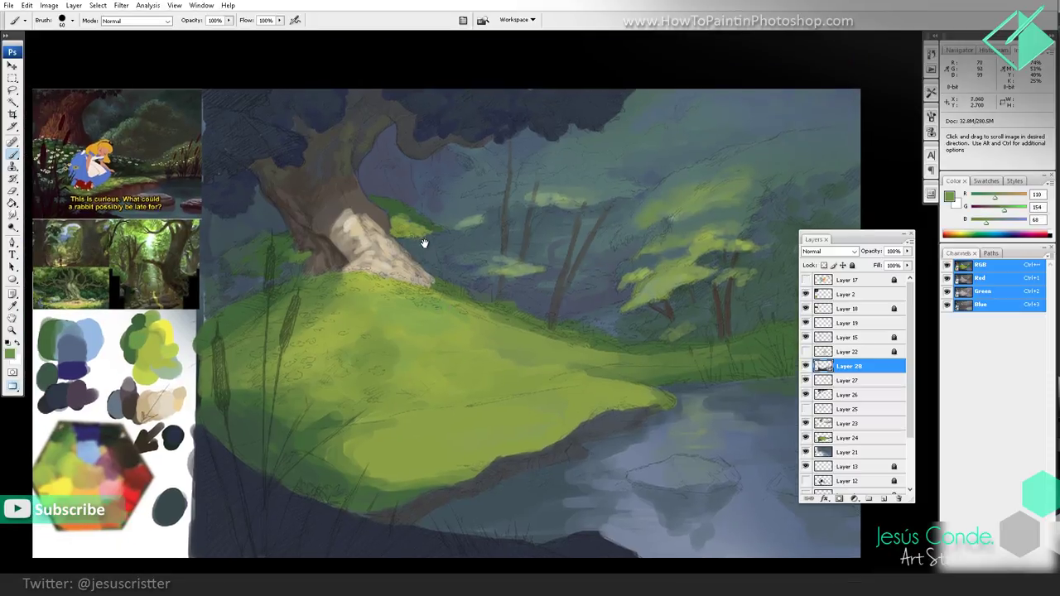
Step: Add a new layer directly above Layer 28 for details on the tree
alt+click(450, 244)
alt+click(450, 243)
ctrl+click(484, 243)
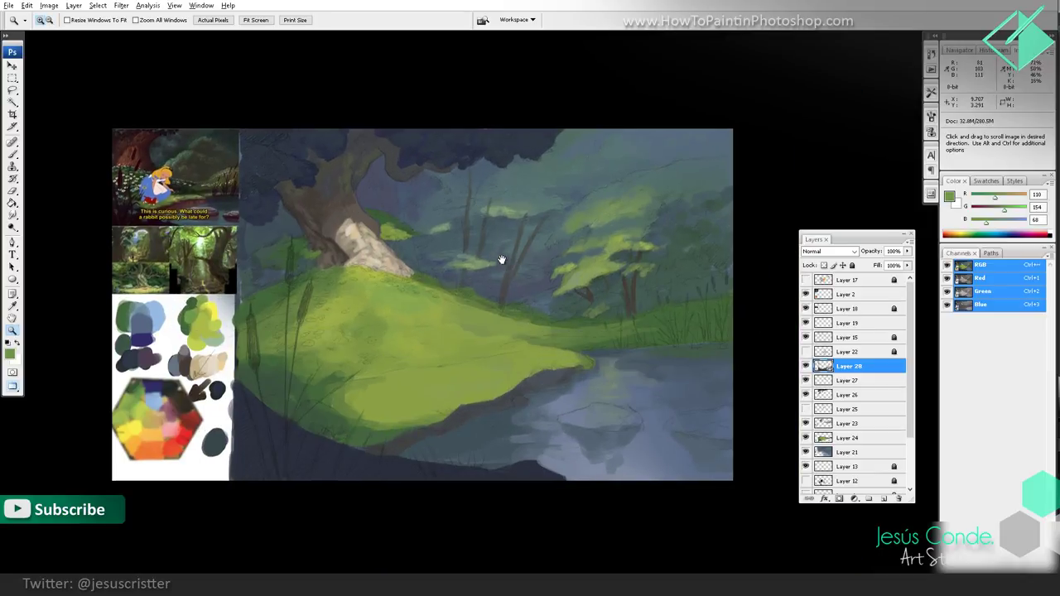
click(411, 222)
scroll(433, 222, up, 1)
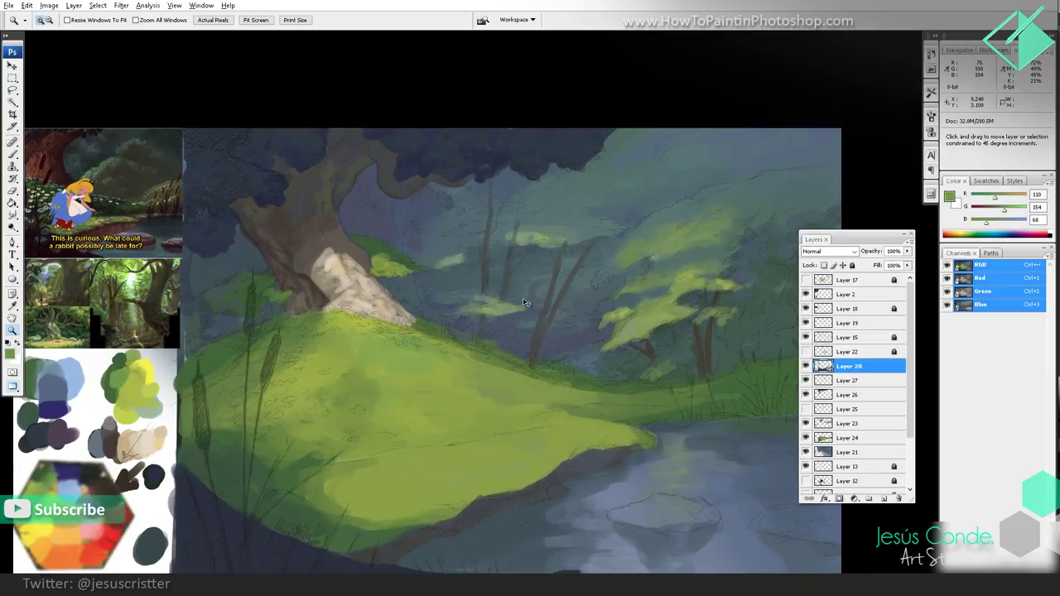
key(ctrl+alt+shift+n)
click(403, 208)
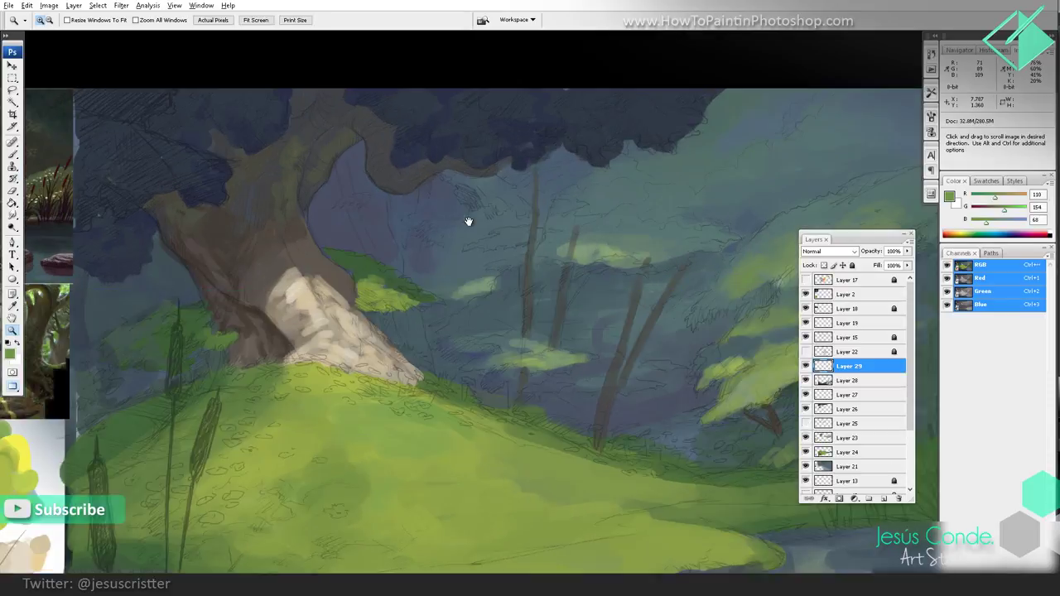
drag(467, 203, 554, 191)
Step: Dab clusters of leaves onto the tree's dark canopy with green, RGB 56, 94, 48, using a progressively smaller brush
key(b)
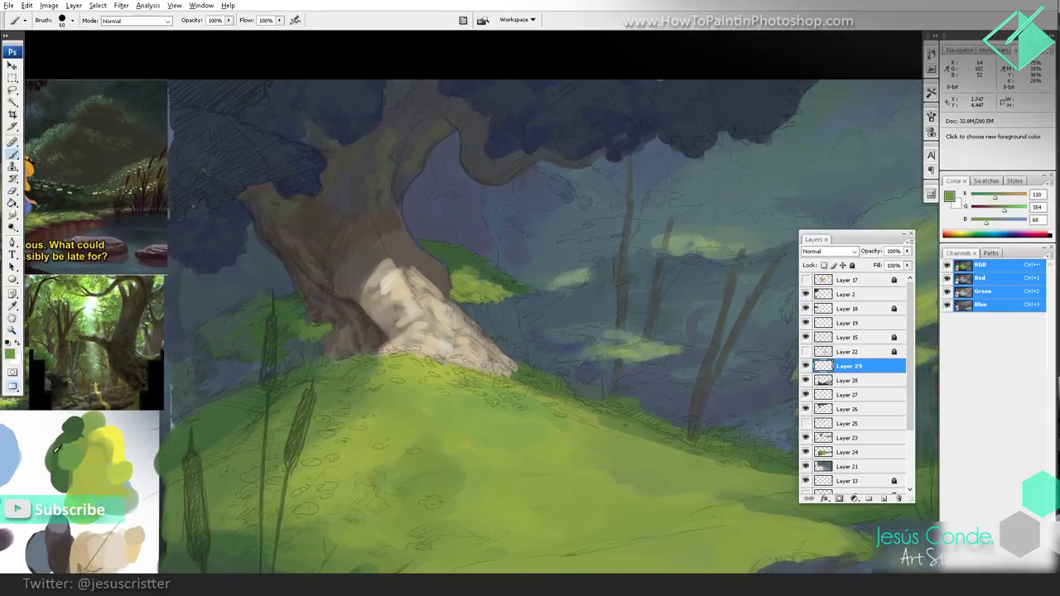
alt+click(77, 430)
drag(471, 251, 365, 280)
key(bracketleft)
key(bracketleft)
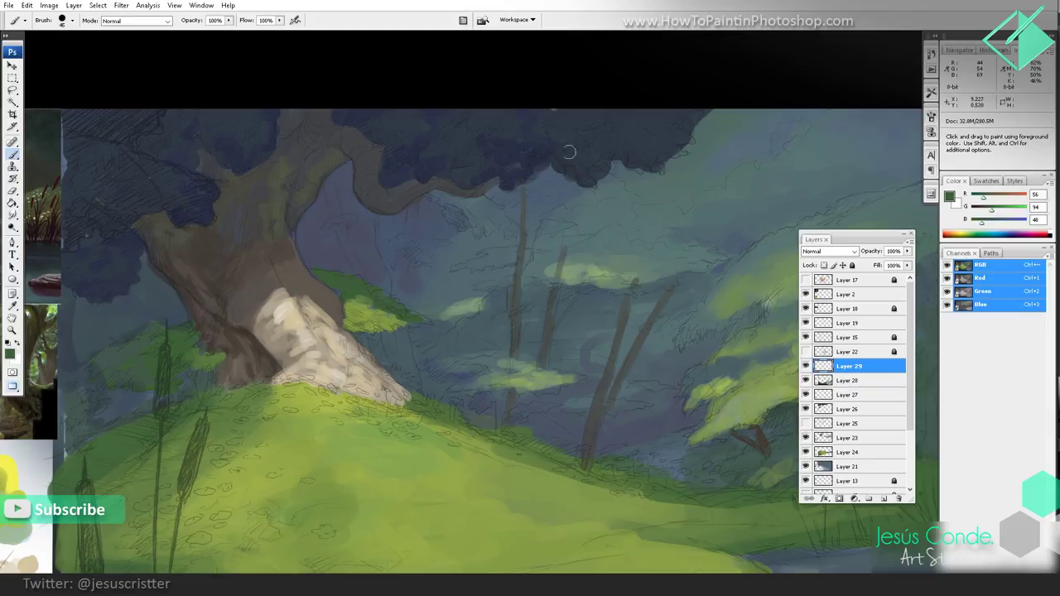
mouse_move(547, 147)
mouse_down()
mouse_move(512, 124)
mouse_move(471, 175)
mouse_move(514, 180)
mouse_move(527, 163)
mouse_move(463, 158)
mouse_move(453, 169)
mouse_move(477, 143)
mouse_move(414, 155)
mouse_move(397, 131)
mouse_move(399, 144)
mouse_move(412, 132)
mouse_move(438, 143)
mouse_move(429, 128)
mouse_move(443, 145)
mouse_move(462, 140)
mouse_move(435, 122)
mouse_move(402, 131)
mouse_up()
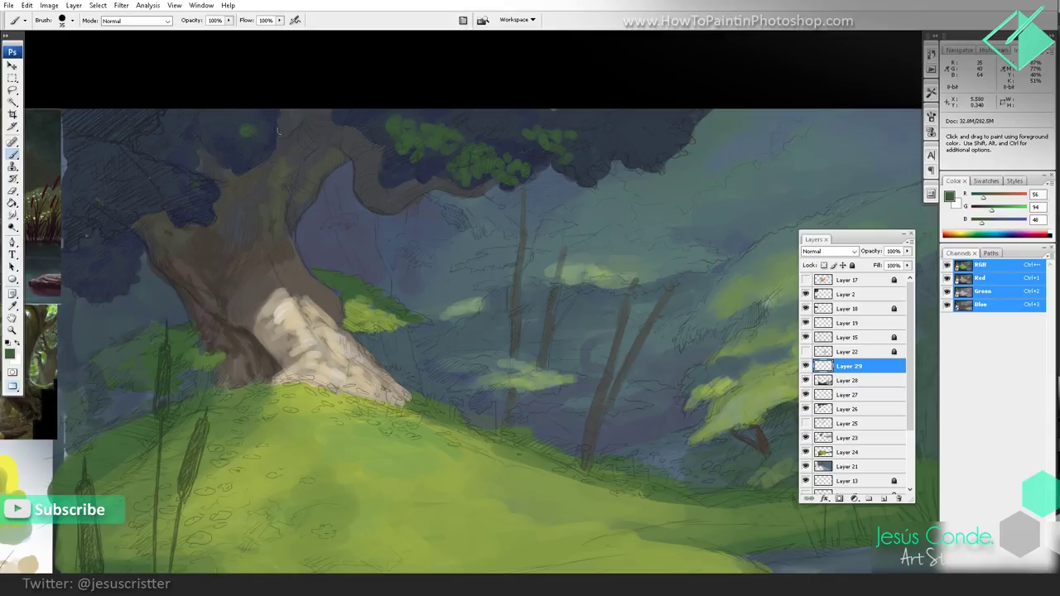
drag(254, 122, 271, 130)
Step: Paint dappled light patches on the tree's overhanging branch with beige, RGB 213, 197, 167, using a small brush of size 20 down to 15
drag(220, 307, 217, 261)
key(z)
click(310, 254)
drag(404, 236, 353, 303)
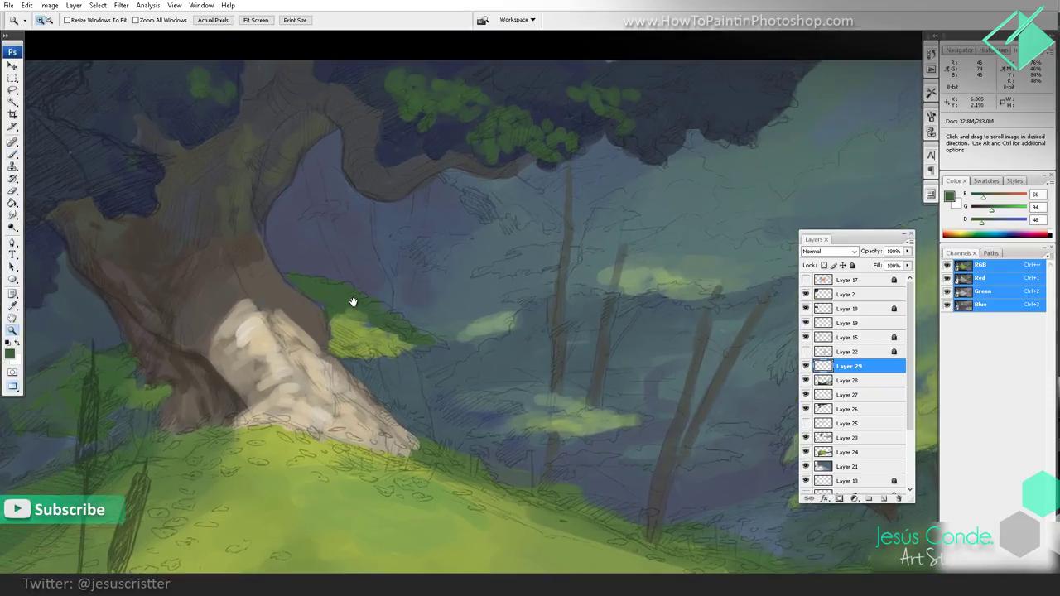
key(b)
alt+click(265, 344)
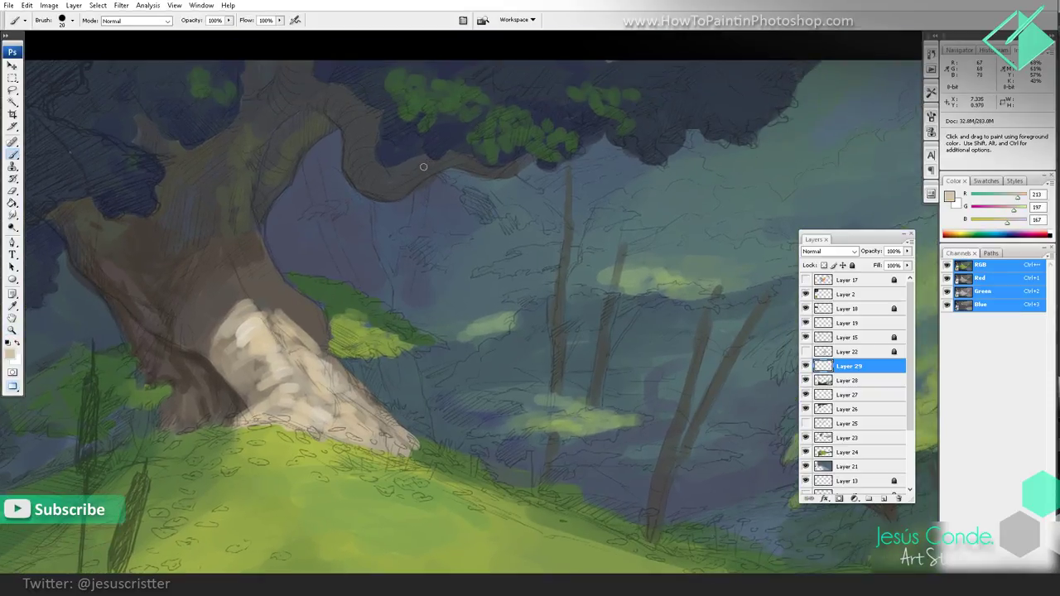
drag(412, 174, 399, 190)
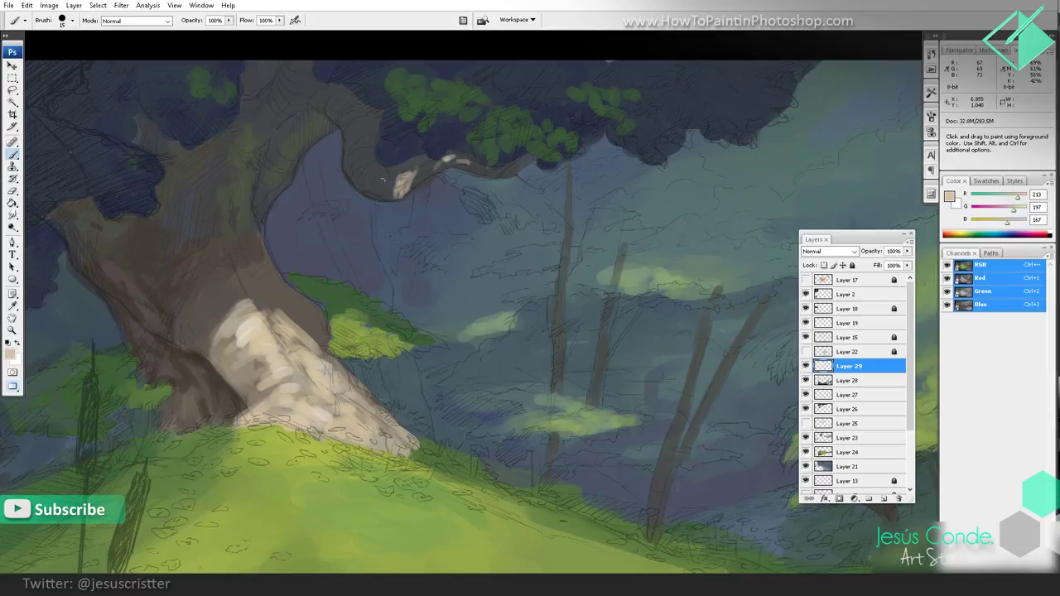
mouse_move(371, 177)
mouse_down()
mouse_move(384, 173)
mouse_move(369, 177)
mouse_move(378, 150)
mouse_up()
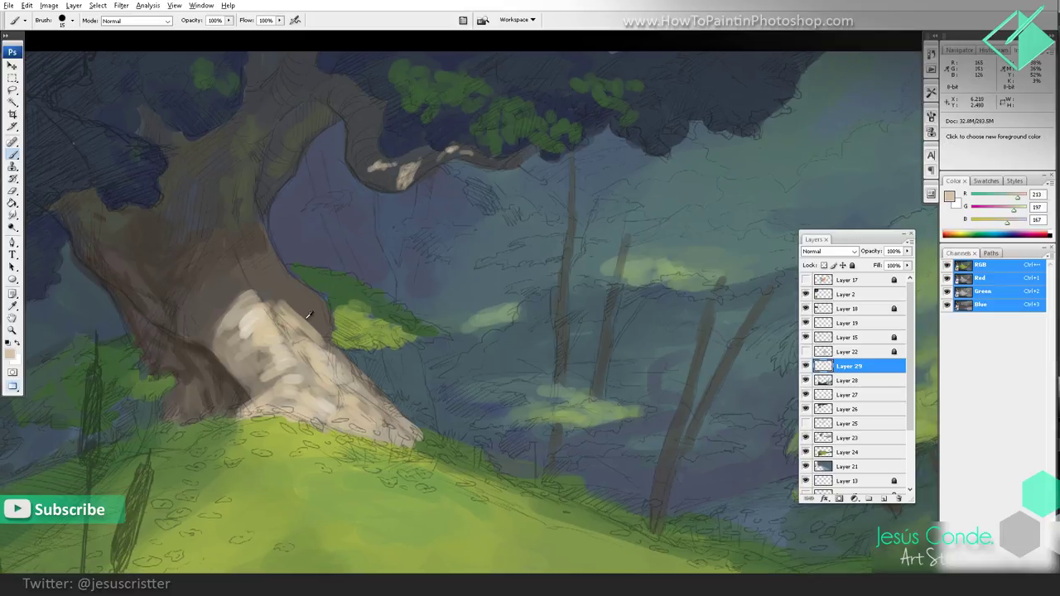
Step: Extend the sunlit patch on the trunk upward and soften its edges with sampled bark tones and light beige, RGB 216, 201, 171
alt+click(309, 308)
mouse_move(275, 290)
mouse_down()
mouse_move(292, 326)
mouse_move(348, 365)
mouse_move(273, 300)
mouse_move(285, 320)
mouse_move(319, 329)
mouse_move(301, 312)
mouse_move(314, 327)
mouse_move(327, 320)
mouse_move(289, 286)
mouse_move(275, 293)
mouse_up()
alt+click(302, 318)
mouse_move(217, 309)
mouse_down()
mouse_move(225, 301)
mouse_move(220, 339)
mouse_move(225, 296)
mouse_move(236, 298)
mouse_up()
alt+click(232, 308)
alt+click(200, 323)
alt+click(233, 313)
alt+click(265, 313)
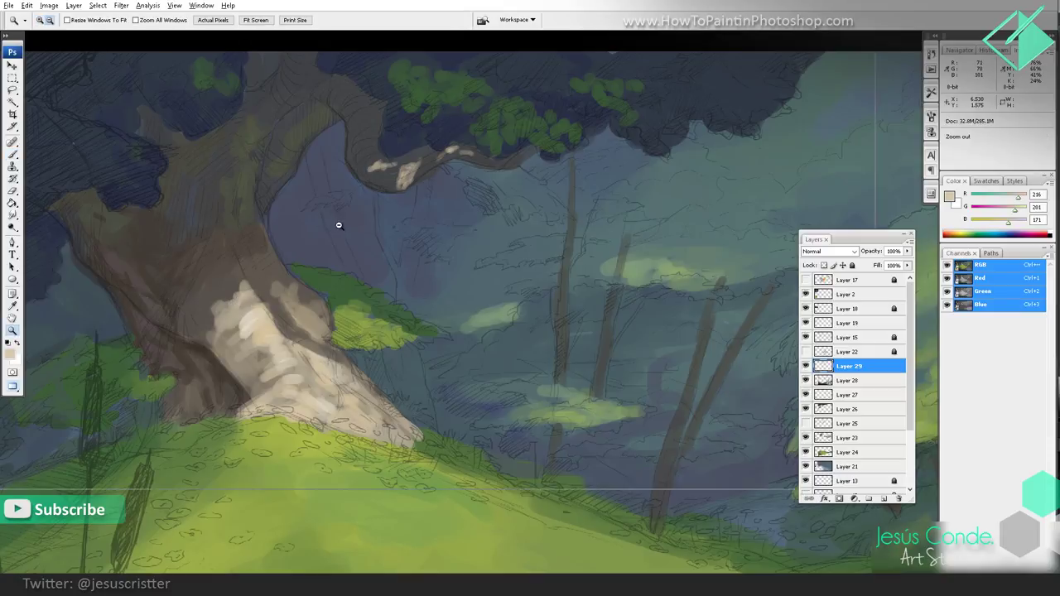
Step: Add soft beige highlights, RGB 213, 197, 167, to the trunk's upper left with the brush at 20% opacity, redoing the unwanted stroke
ctrl+alt+click(356, 227)
ctrl+alt+click(402, 239)
ctrl+alt+click(451, 244)
drag(502, 228, 395, 288)
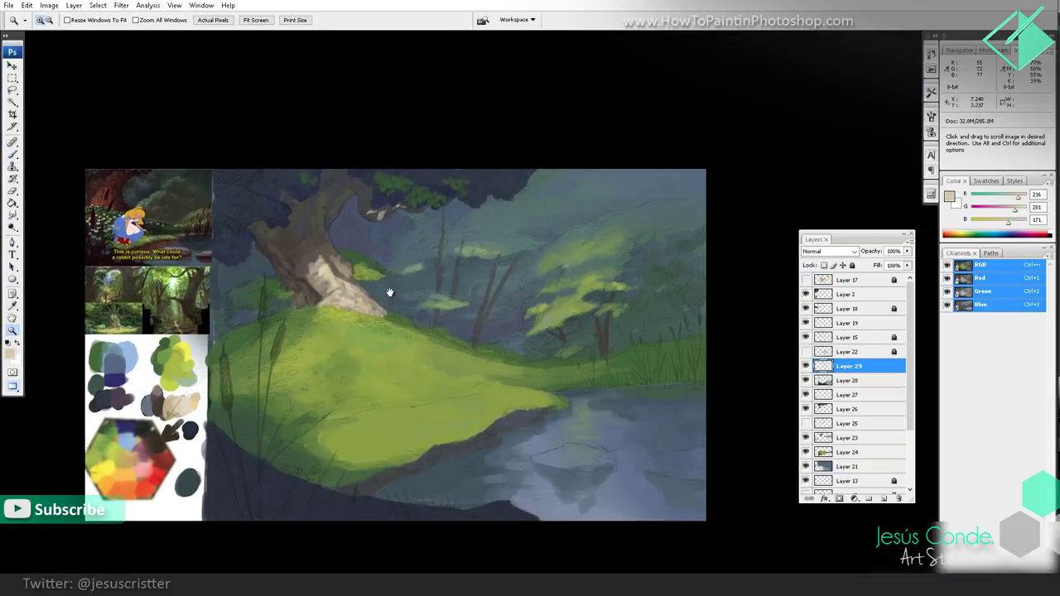
ctrl+click(354, 262)
ctrl+click(354, 260)
drag(338, 226, 389, 240)
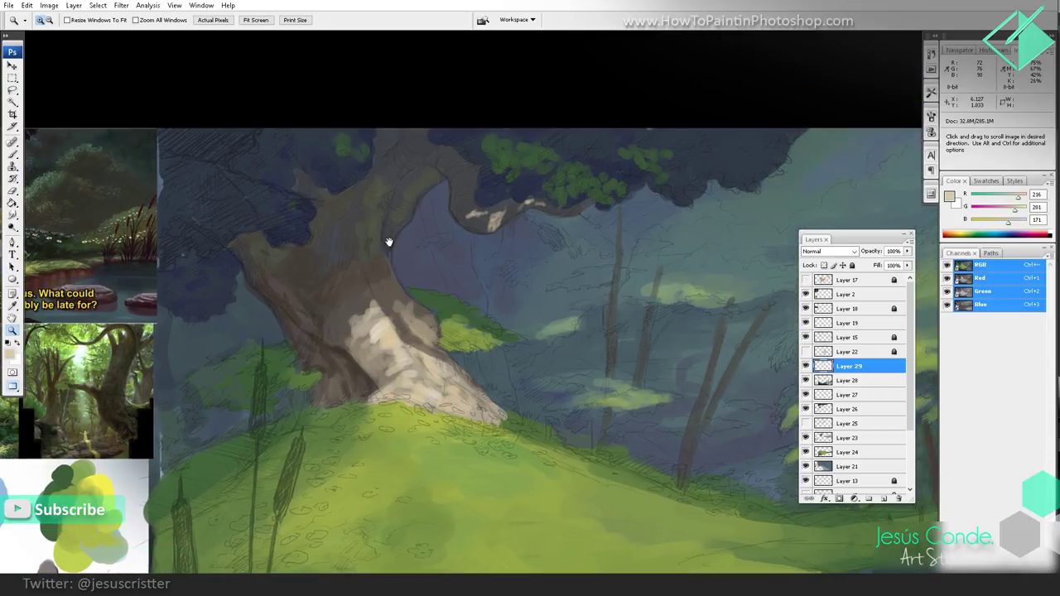
key(b)
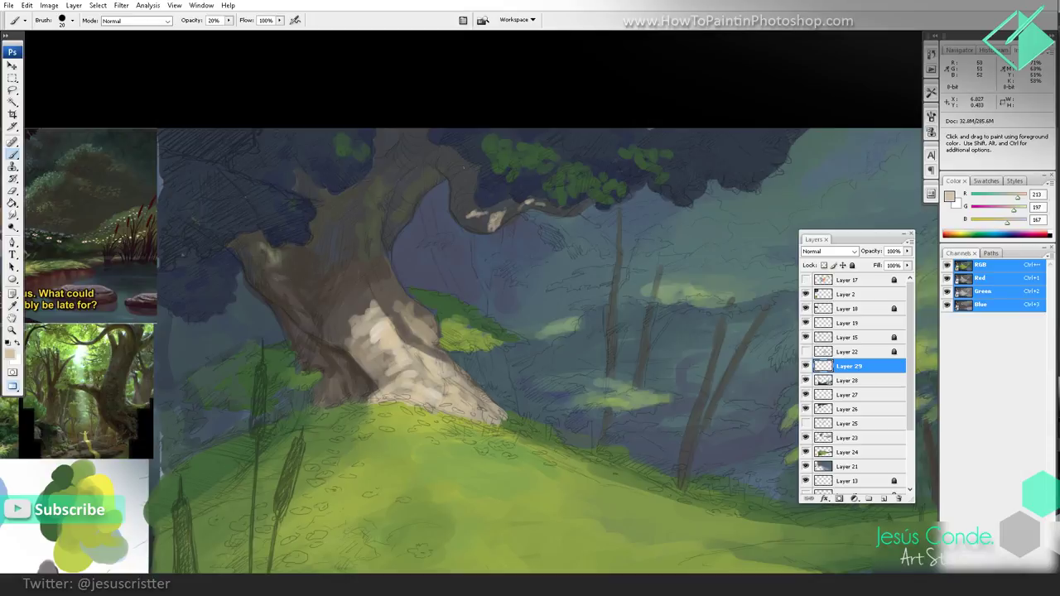
drag(480, 137, 319, 274)
key(ctrl+z)
click(317, 270)
mouse_move(322, 267)
mouse_down()
mouse_move(319, 287)
mouse_move(315, 280)
mouse_move(324, 279)
mouse_up()
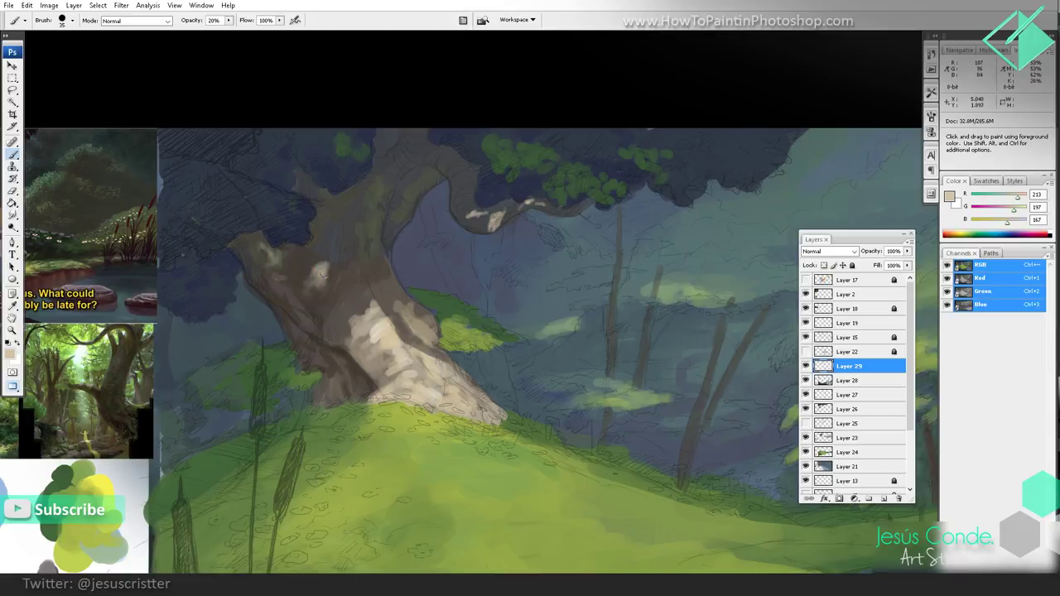
Step: Add light beige patches, RGB 213, 194, 157, to the trunk's right side and sunlit root, with the brush reduced to size 25
alt+click(384, 338)
drag(366, 310, 347, 357)
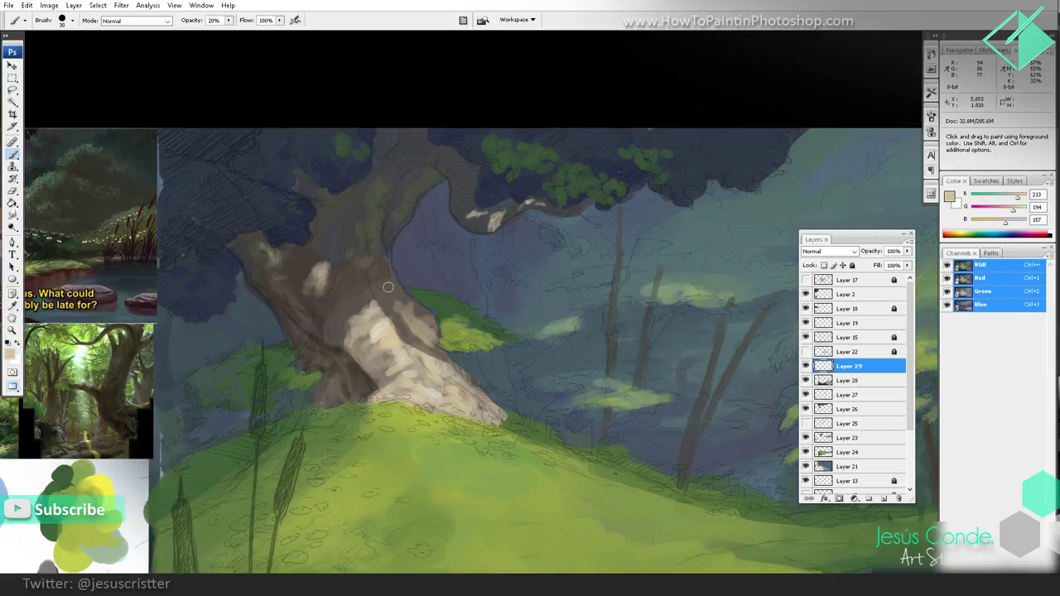
key(bracketleft)
key(bracketleft)
drag(390, 287, 384, 318)
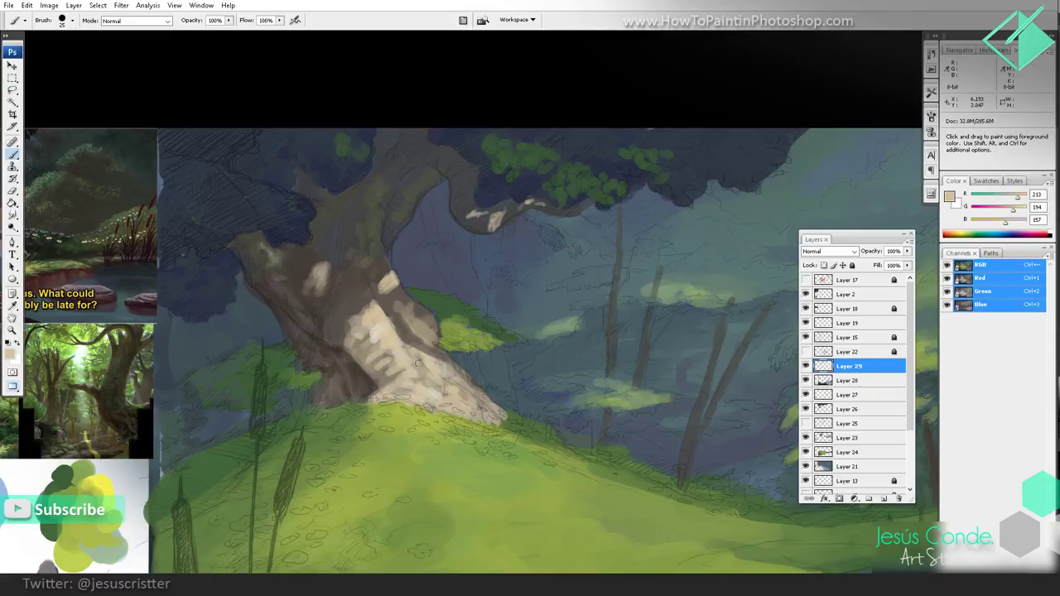
mouse_move(420, 361)
mouse_down()
mouse_move(457, 372)
mouse_move(470, 390)
mouse_up()
drag(446, 361, 438, 351)
Step: Soften the edges of the beige patch on the trunk's right side with greyish brown, RGB 173, 161, 140, at 30% opacity
alt+click(505, 261)
alt+click(504, 260)
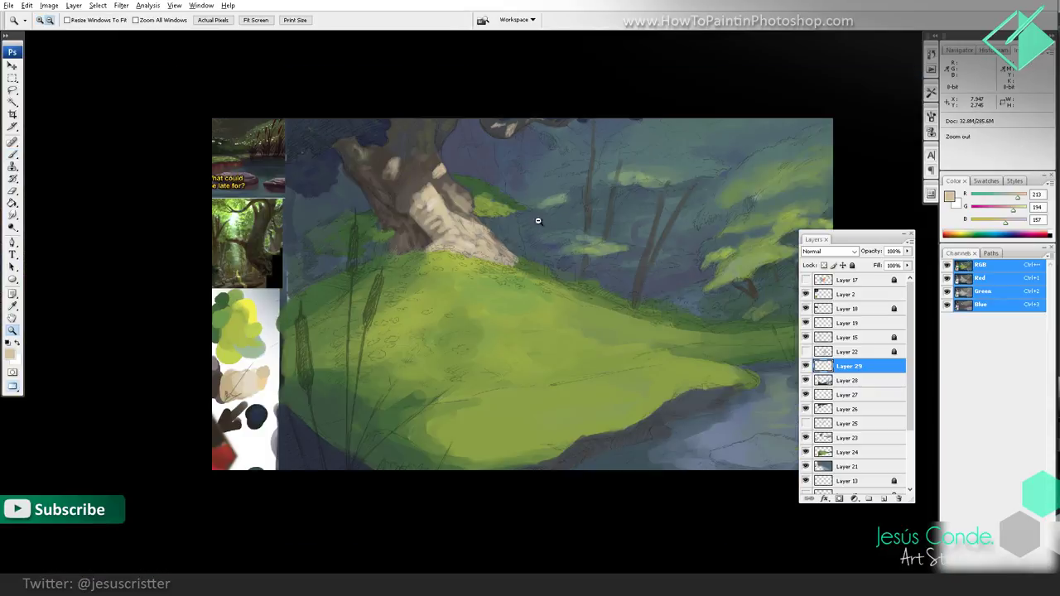
alt+click(497, 208)
drag(377, 284, 547, 143)
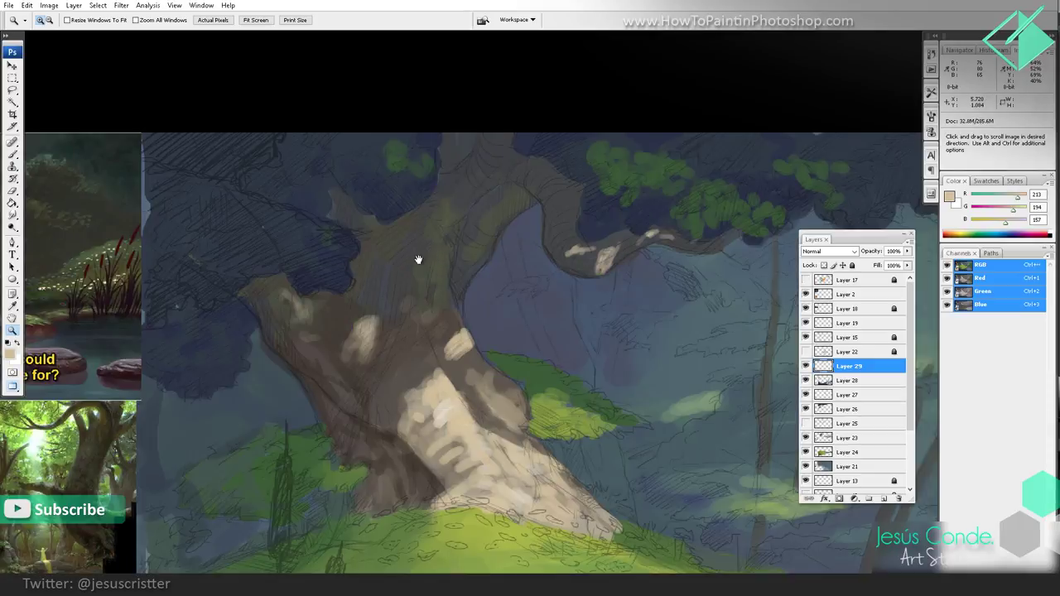
drag(419, 260, 384, 201)
alt+click(296, 371)
key(3)
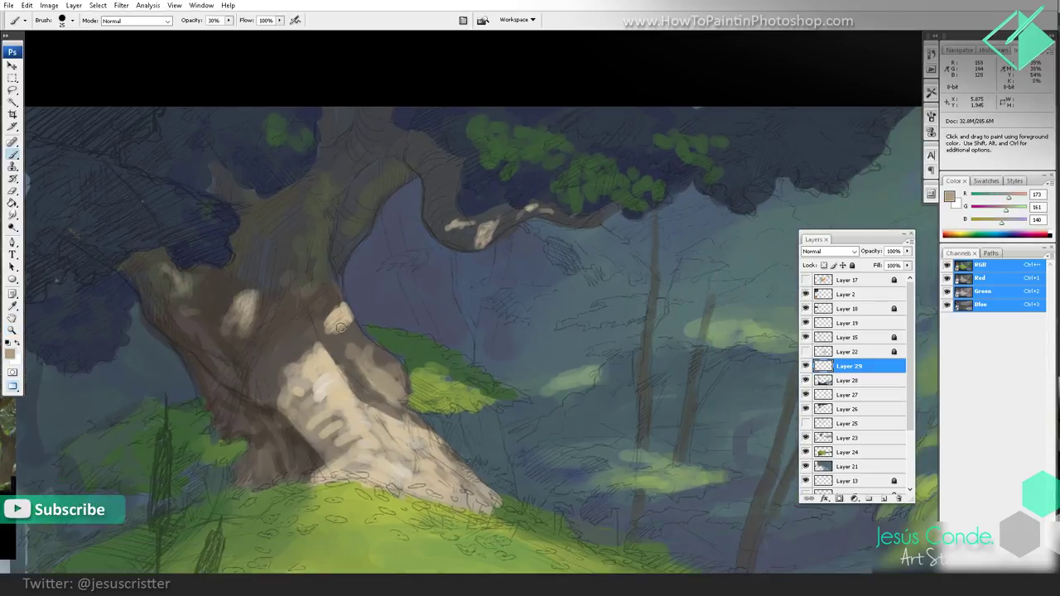
drag(348, 321, 340, 330)
click(335, 308)
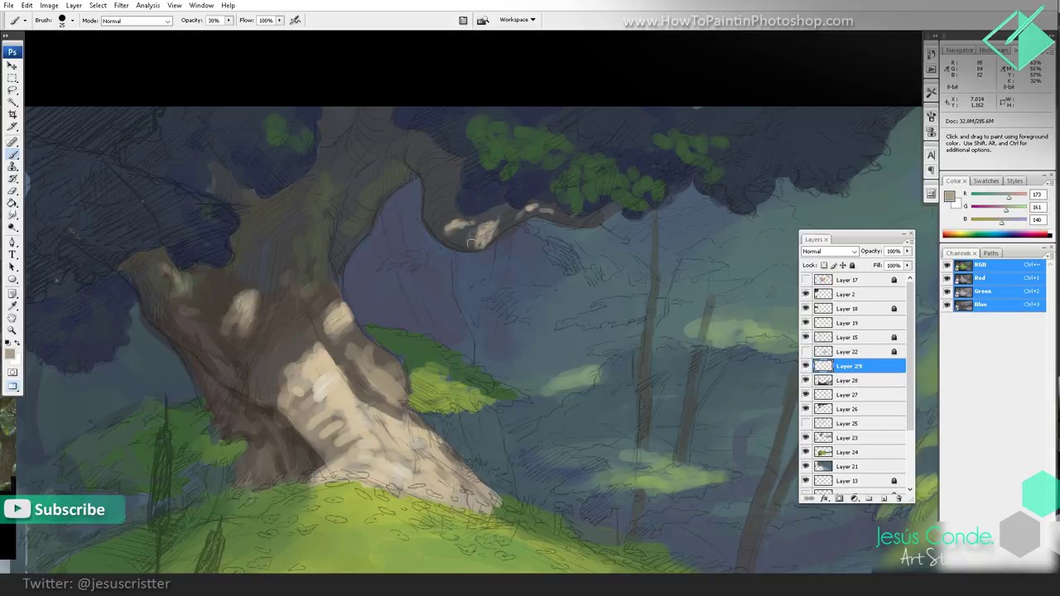
Step: Blend and extend the dappled light patches along the overhanging branch with greyish brown, RGB 173, 161, 140, at 30% opacity
drag(479, 235, 465, 243)
drag(462, 222, 448, 230)
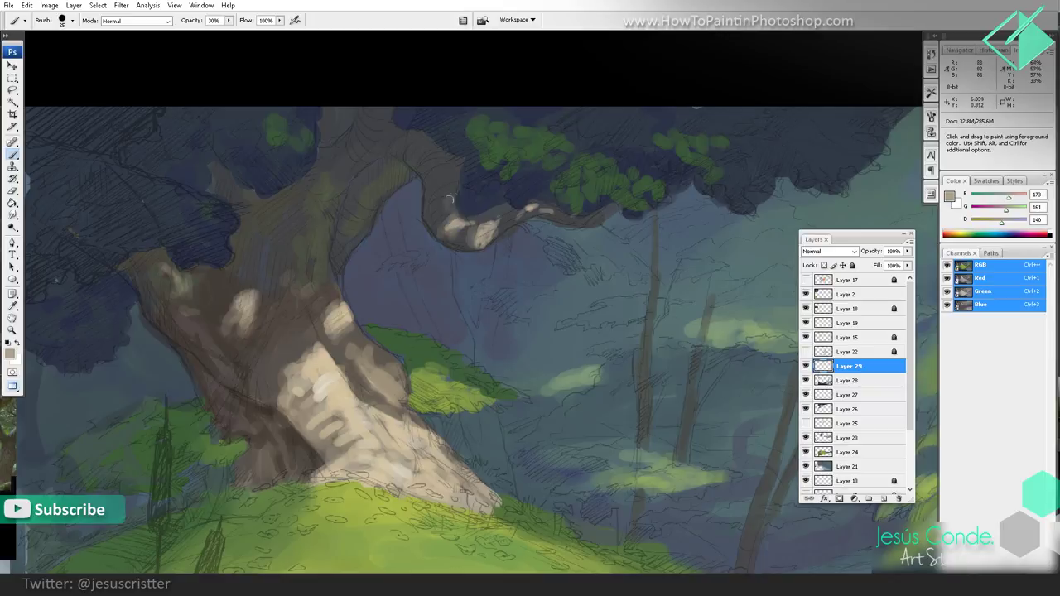
drag(526, 213, 547, 210)
drag(543, 173, 499, 187)
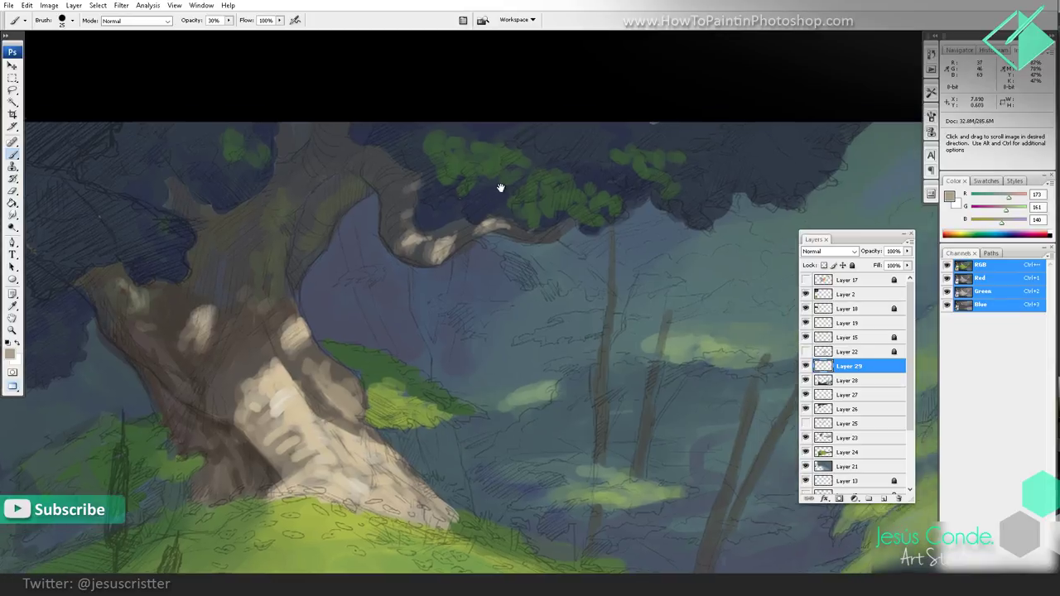
drag(364, 269, 426, 213)
drag(394, 296, 436, 257)
drag(323, 327, 295, 374)
Step: Dab lighter green leaf highlights, RGB 110, 154, 68, onto the foliage clusters of the tree's canopy
alt+click(233, 384)
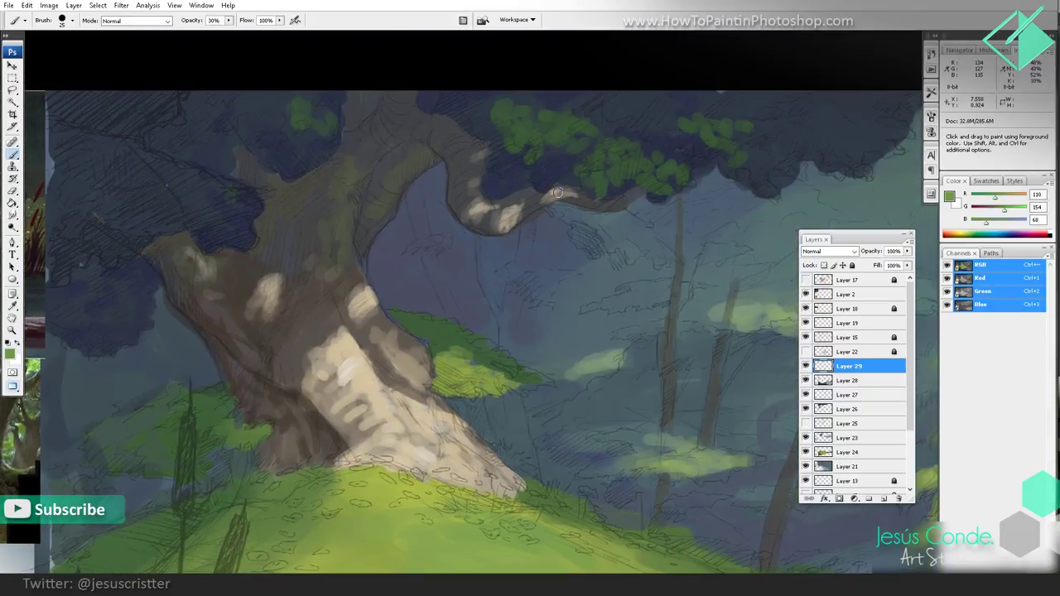
drag(571, 173, 588, 153)
click(626, 166)
click(613, 176)
alt+click(603, 227)
alt+click(598, 229)
alt+click(590, 227)
alt+click(589, 226)
mouse_move(591, 217)
mouse_down()
mouse_move(553, 268)
mouse_move(555, 289)
mouse_up()
click(534, 184)
click(538, 187)
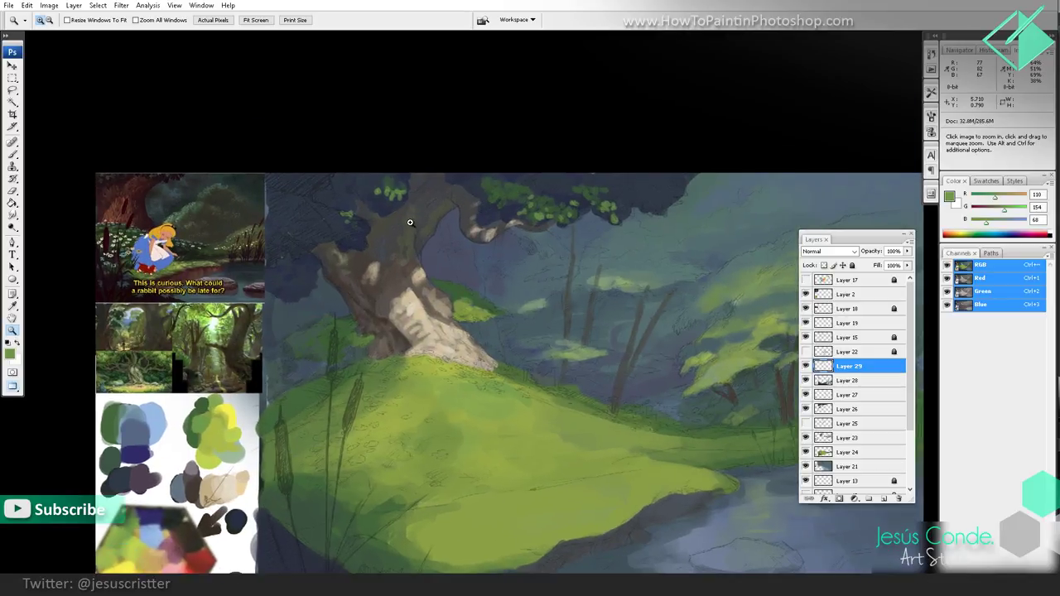
Step: Sample dark greens from the reference palette, including RGB 58, 85, 68, and brush a dark green test swatch beside the blue-green ones
click(410, 222)
key(b)
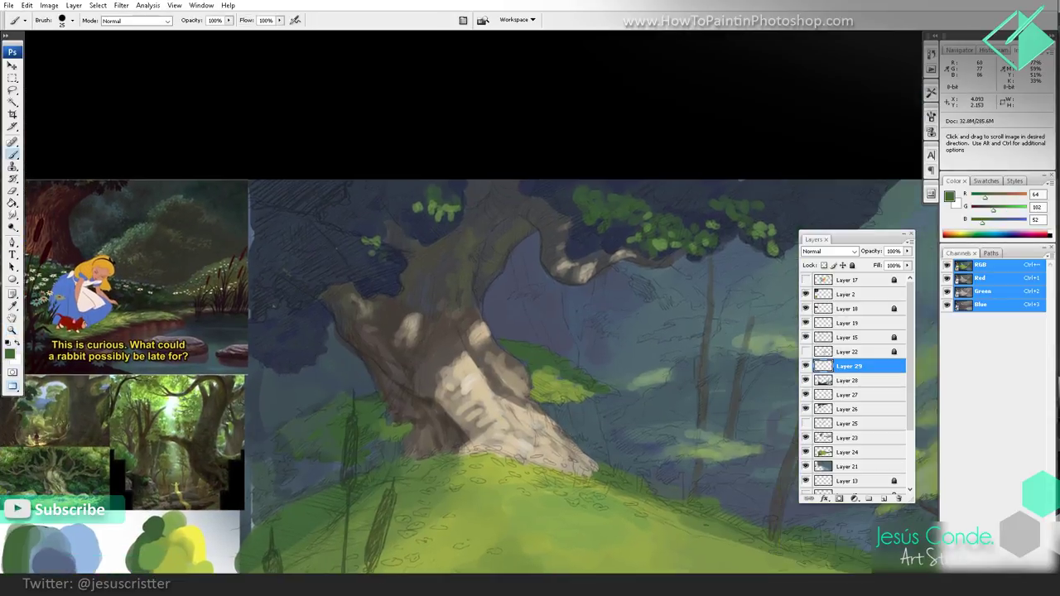
drag(354, 195, 377, 188)
drag(270, 328, 354, 205)
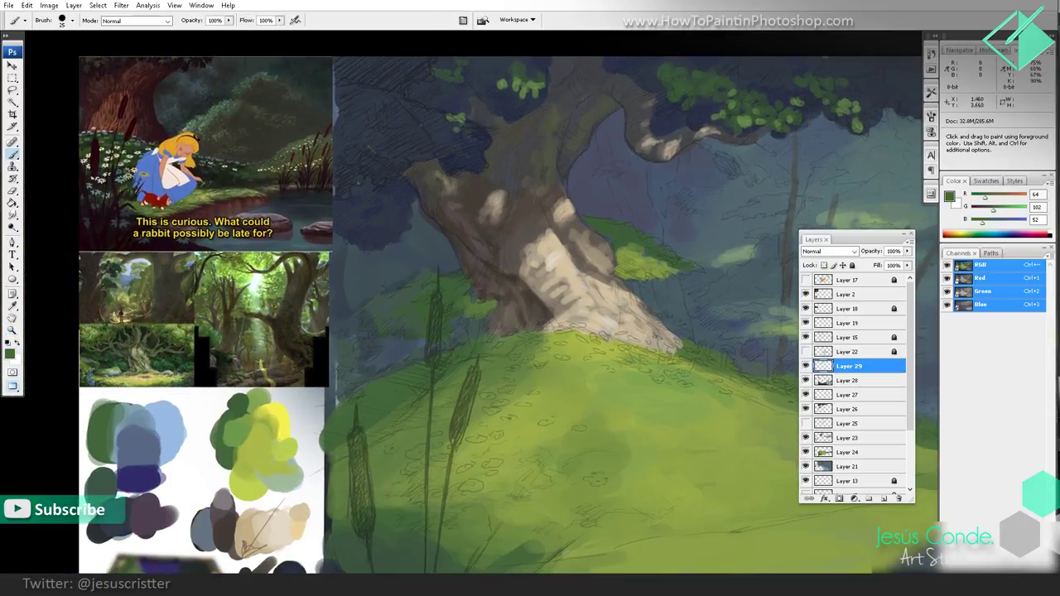
alt+click(111, 486)
drag(331, 240, 282, 318)
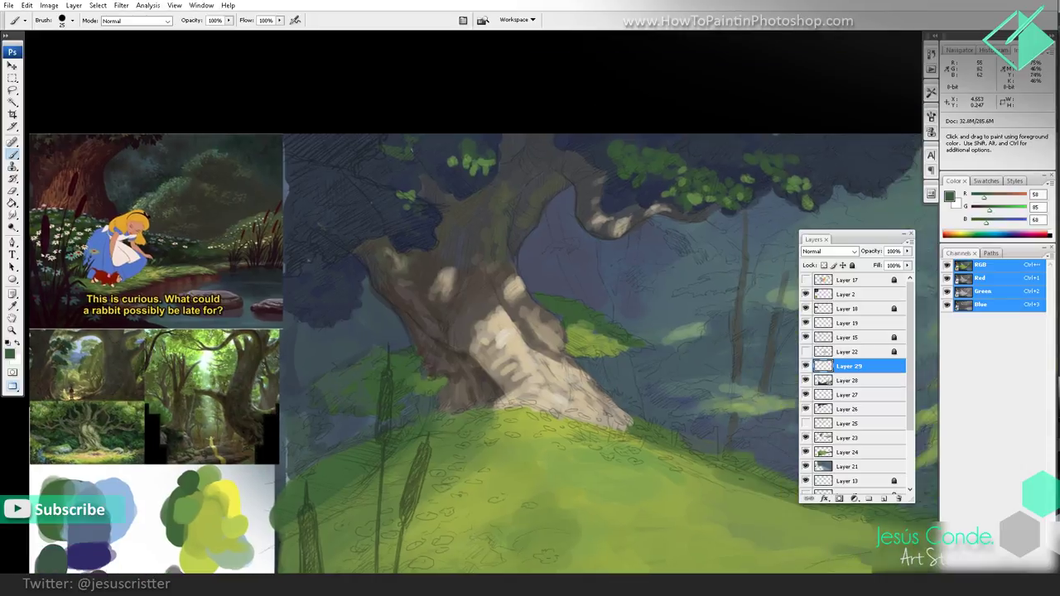
drag(370, 184, 432, 22)
drag(258, 340, 259, 281)
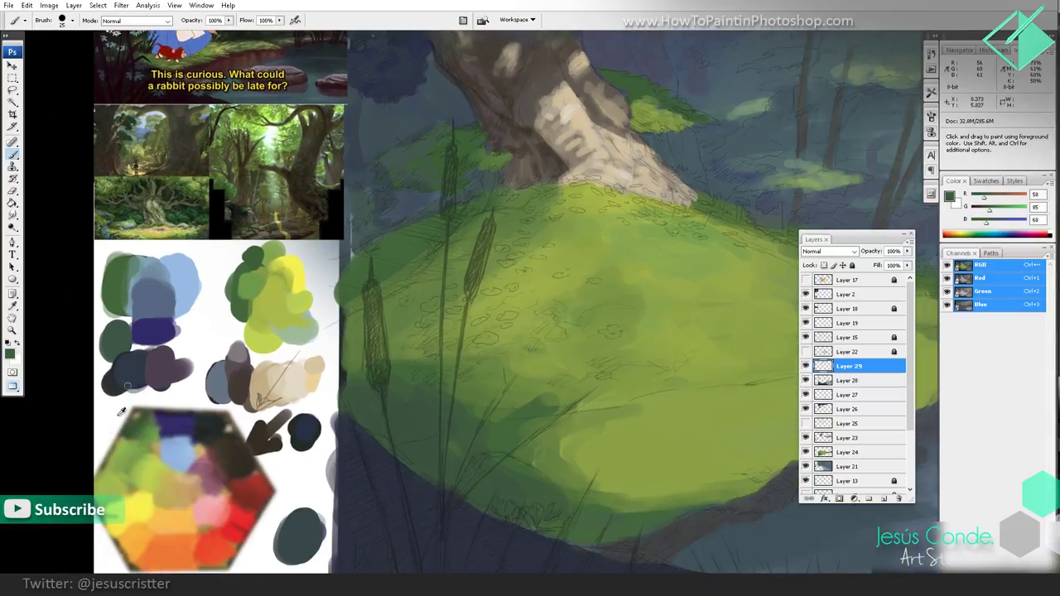
alt+click(127, 408)
mouse_move(116, 301)
mouse_down()
mouse_move(106, 312)
mouse_move(144, 300)
mouse_up()
Step: Paint muted foliage across the dark canopy with sampled greens, RGB 54, 77, 42 and 51, 76, 52, using a size 45 brush
drag(356, 166, 243, 331)
drag(328, 100, 327, 151)
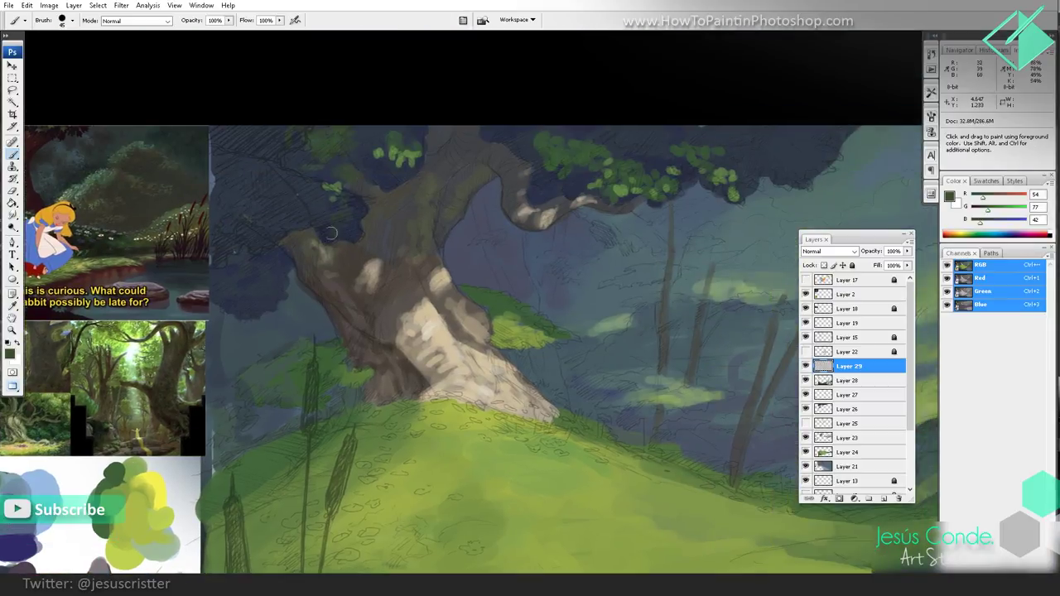
alt+click(312, 190)
alt+click(599, 143)
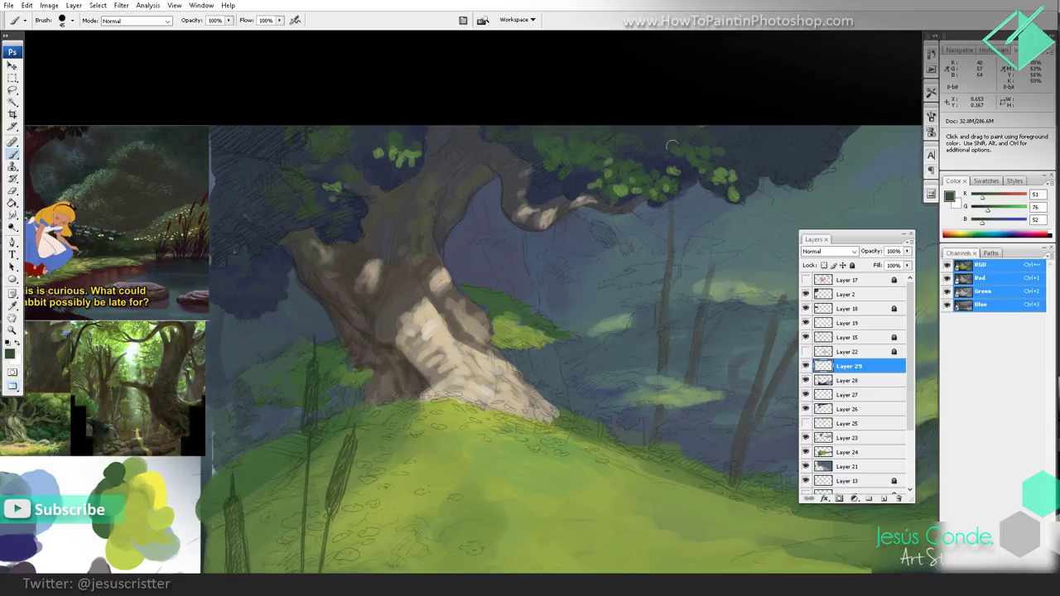
drag(743, 182, 718, 184)
Step: Sample dark blue, RGB 35, 43, 66, from the canopy and touch up the foliage beside the trunk
key(z)
alt+click(716, 177)
alt+click(682, 182)
alt+click(610, 225)
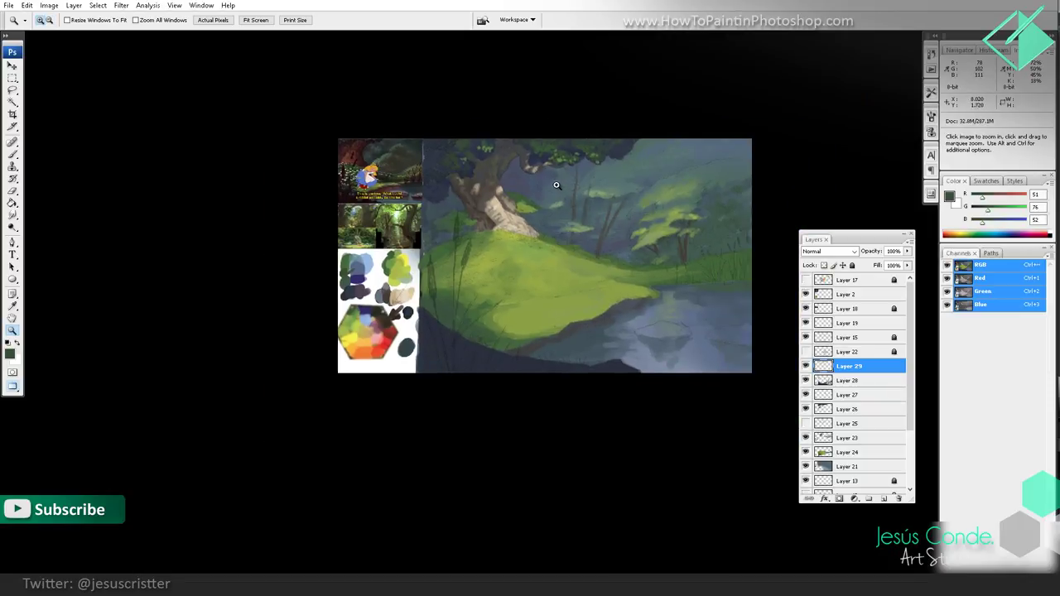
mouse_move(569, 191)
mouse_down()
mouse_move(708, 277)
mouse_move(742, 349)
mouse_up()
drag(523, 208, 520, 216)
key(b)
alt+click(511, 166)
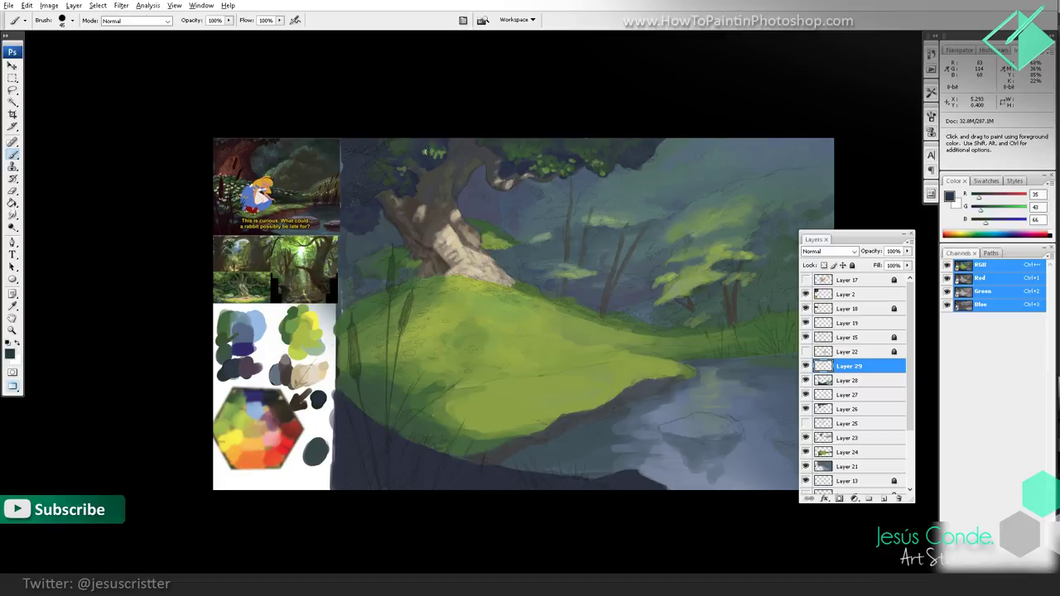
drag(426, 149, 443, 154)
Step: Examine the whole composition from a distance, from the tree and hill to the pond, and return to the hill's left side
drag(553, 193, 488, 176)
alt+click(489, 176)
scroll(521, 196, right, 2)
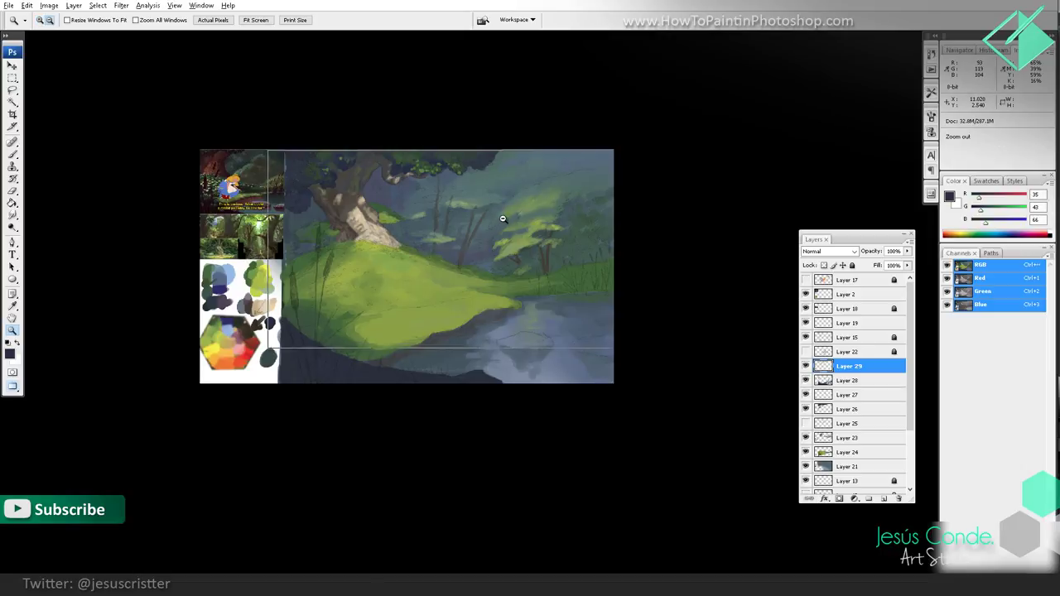
alt+click(504, 218)
alt+click(504, 221)
alt+click(516, 237)
click(506, 236)
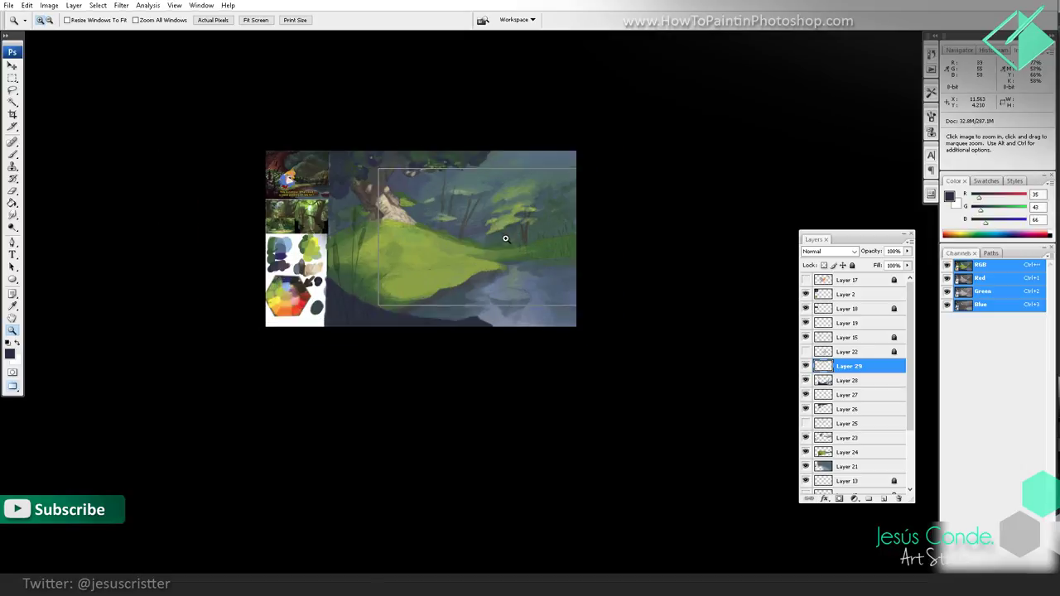
click(482, 243)
click(478, 248)
mouse_move(446, 270)
mouse_down()
mouse_move(502, 272)
mouse_move(478, 277)
mouse_move(439, 326)
mouse_move(488, 331)
mouse_move(563, 298)
mouse_up()
drag(405, 303, 463, 288)
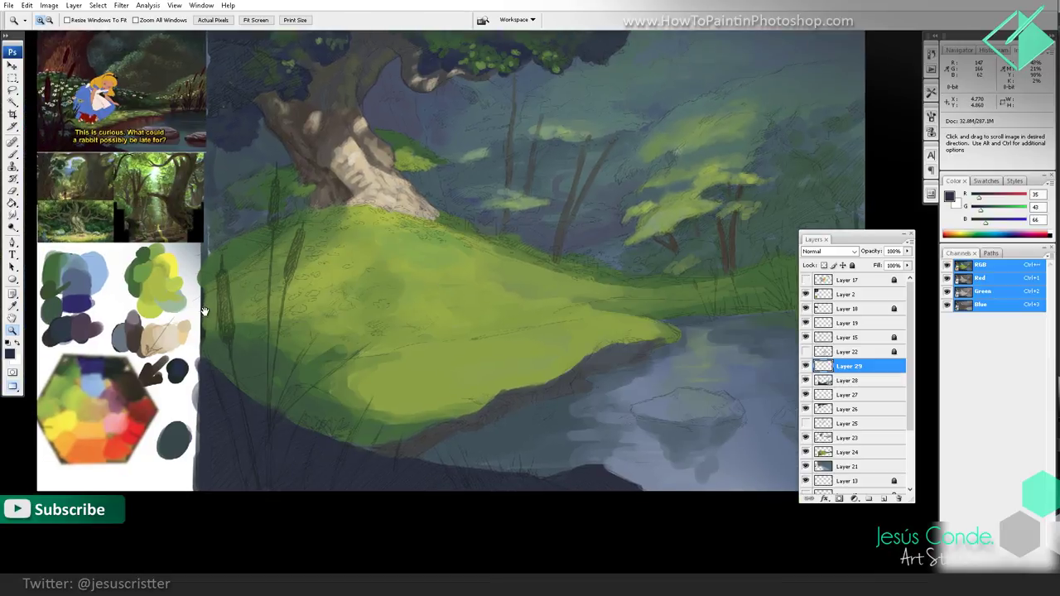
click(228, 323)
scroll(243, 313, up, 3)
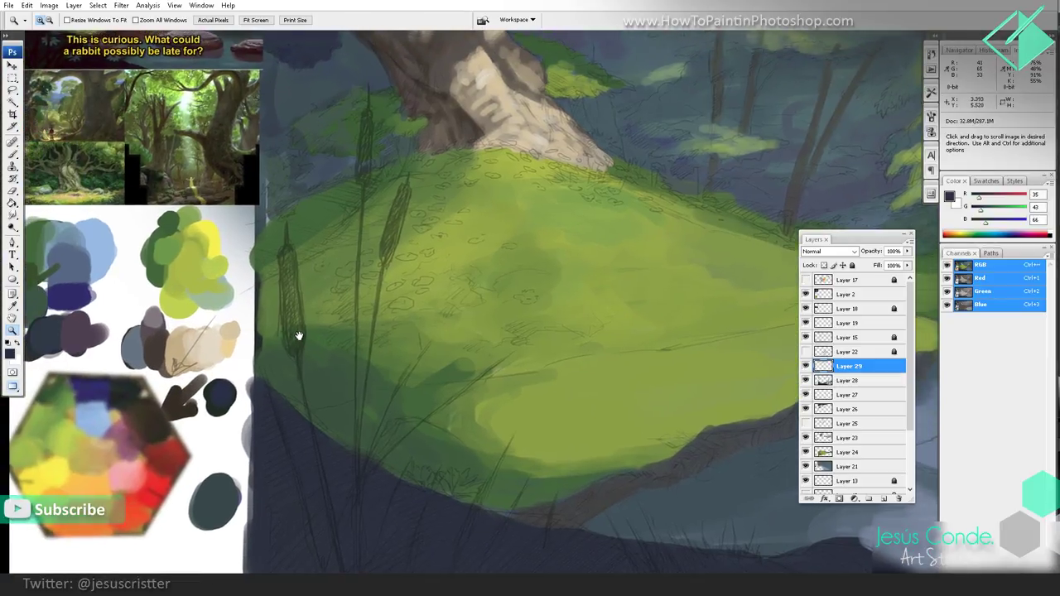
Step: Sample pink, RGB 243, 174, 175, from the colour wheel and mix it on the palette's white area into pale pink, RGB 251, 231, 231
key(b)
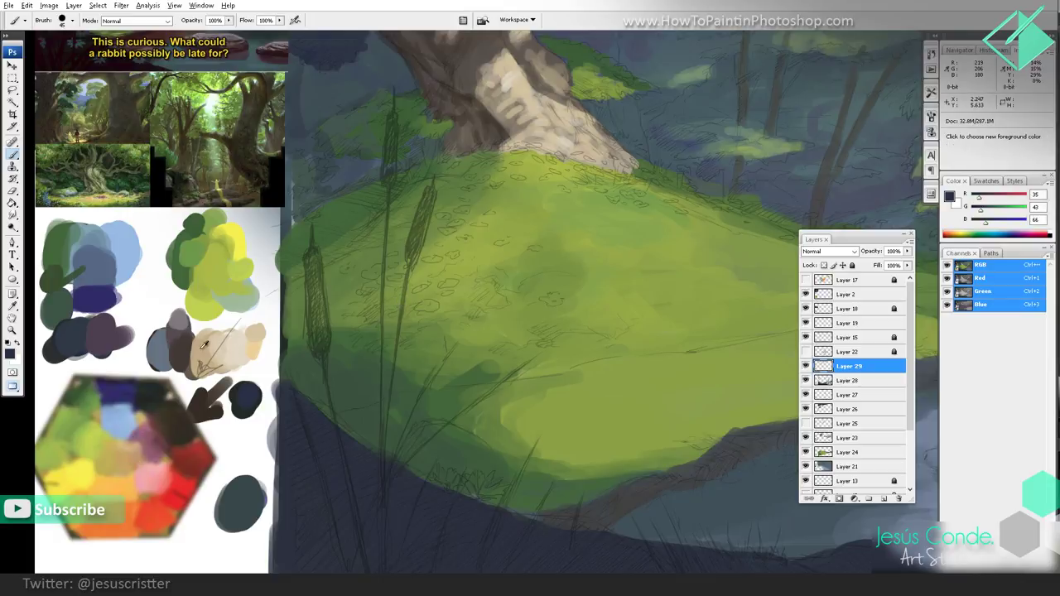
alt+click(250, 445)
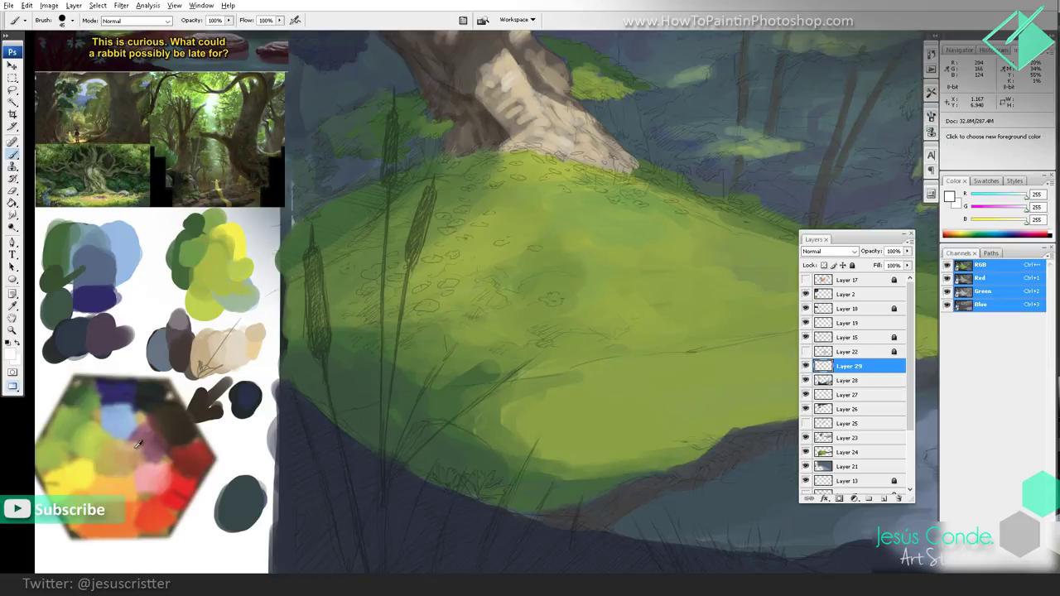
alt+click(160, 468)
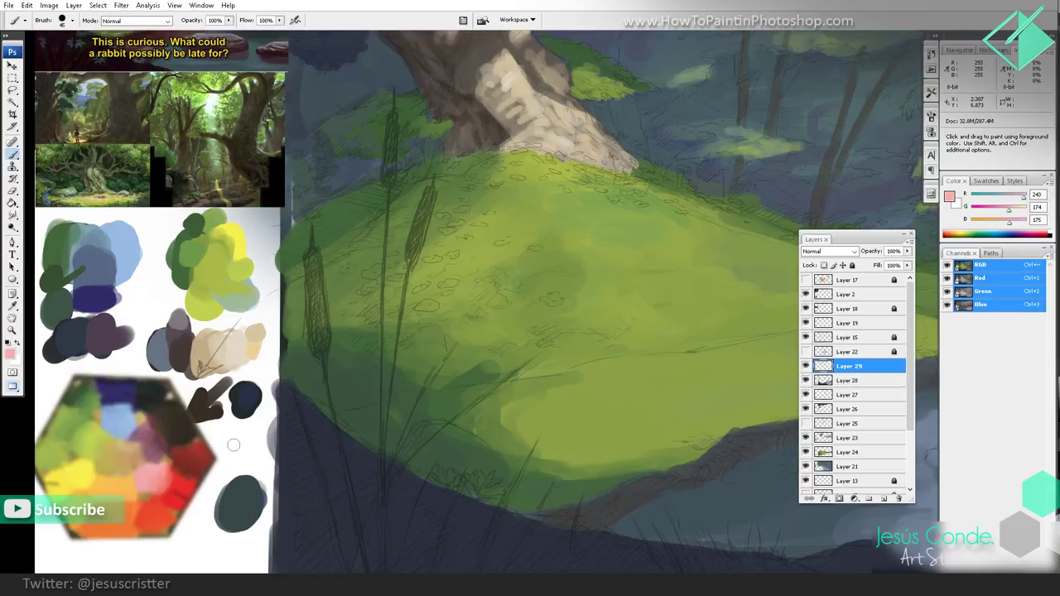
drag(238, 444, 243, 434)
alt+click(254, 441)
alt+click(238, 439)
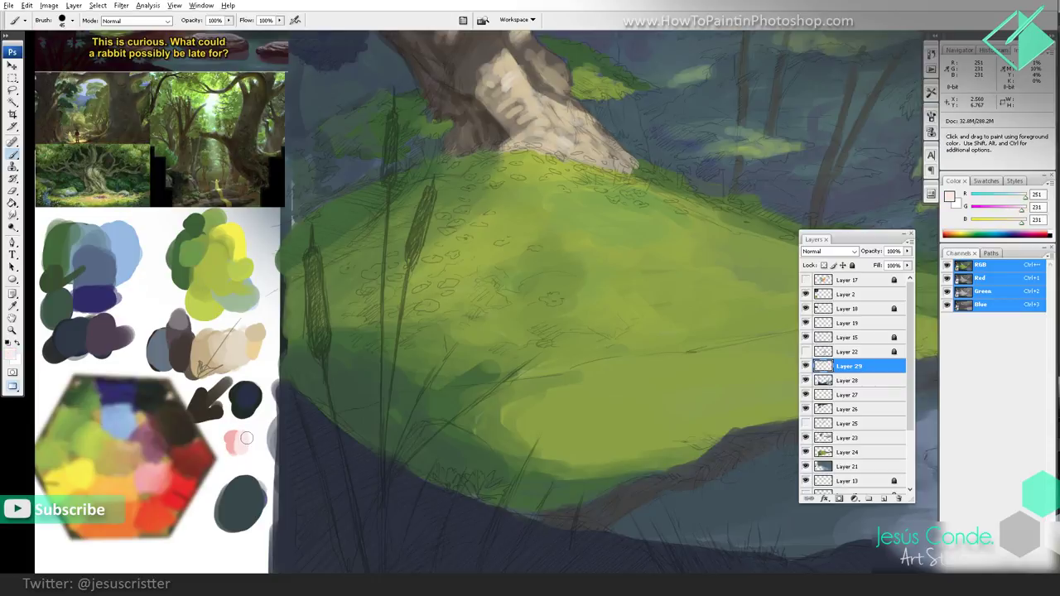
Step: Paint the first pale pink flowers, RGB 251, 231, 231, over the sketched outlines beside the cattails, reducing the brush to size 15
drag(279, 390, 257, 387)
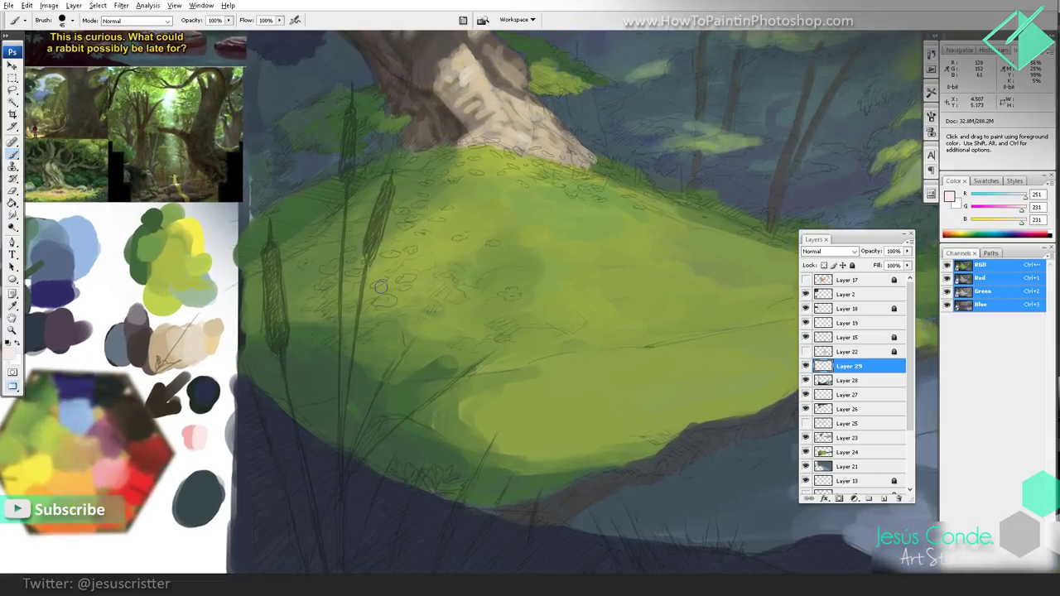
scroll(401, 284, up, 1)
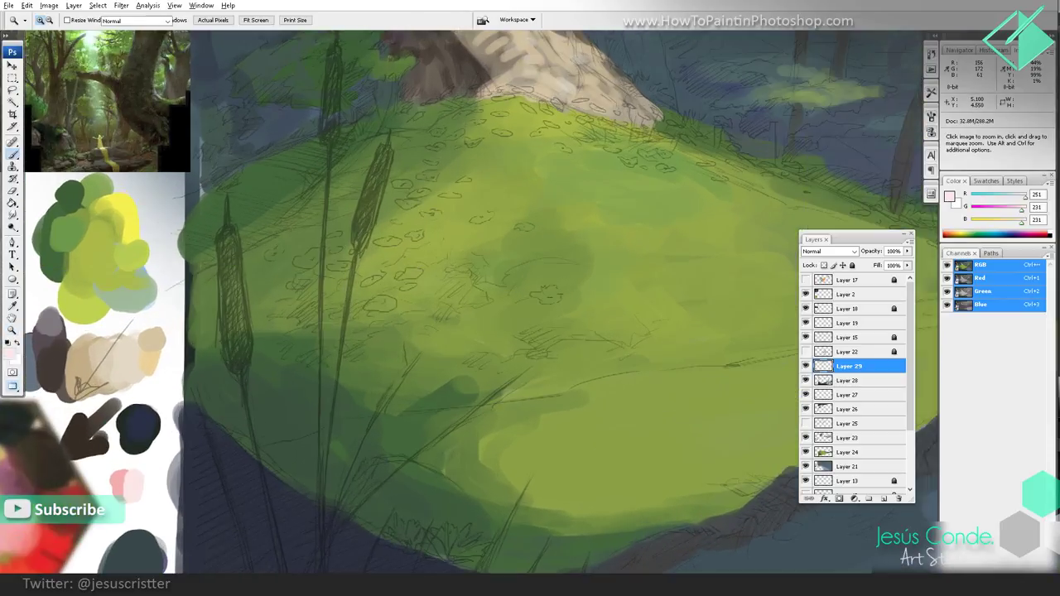
key(bracketleft)
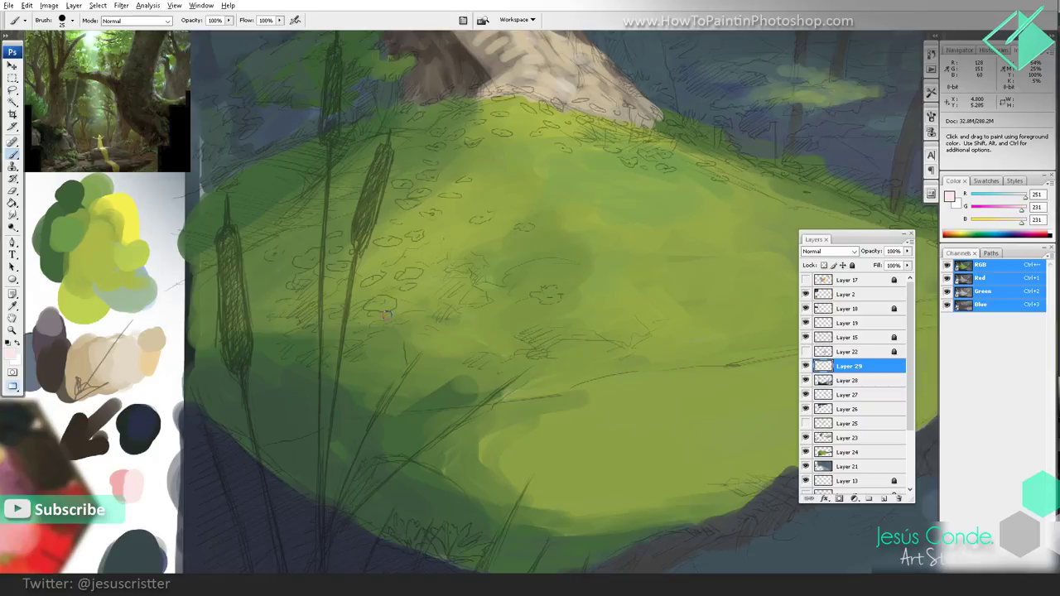
drag(385, 303, 379, 303)
drag(409, 275, 414, 272)
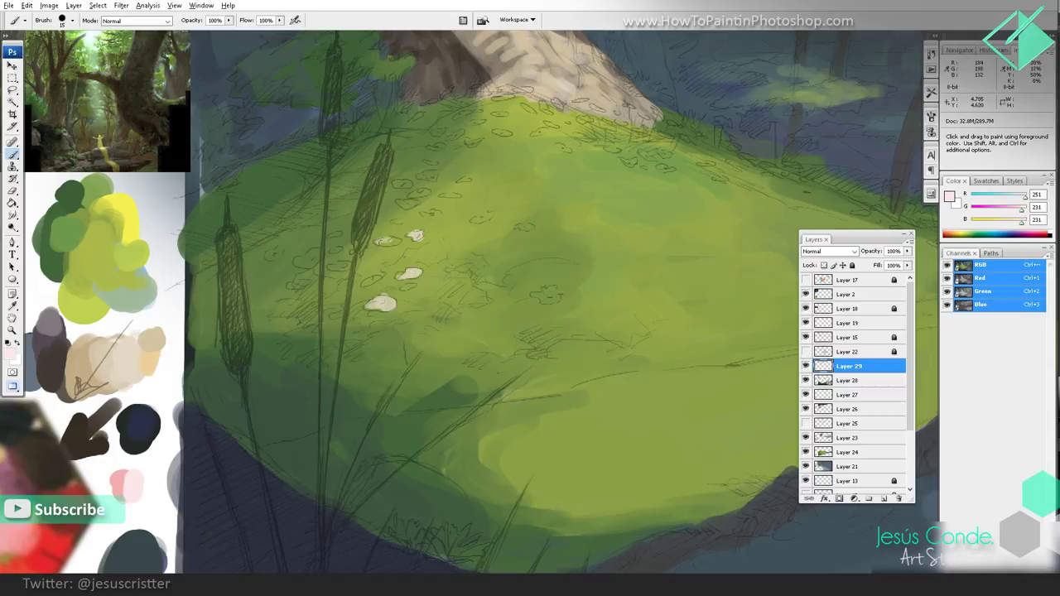
mouse_move(382, 242)
mouse_down()
mouse_move(393, 240)
mouse_move(356, 277)
mouse_up()
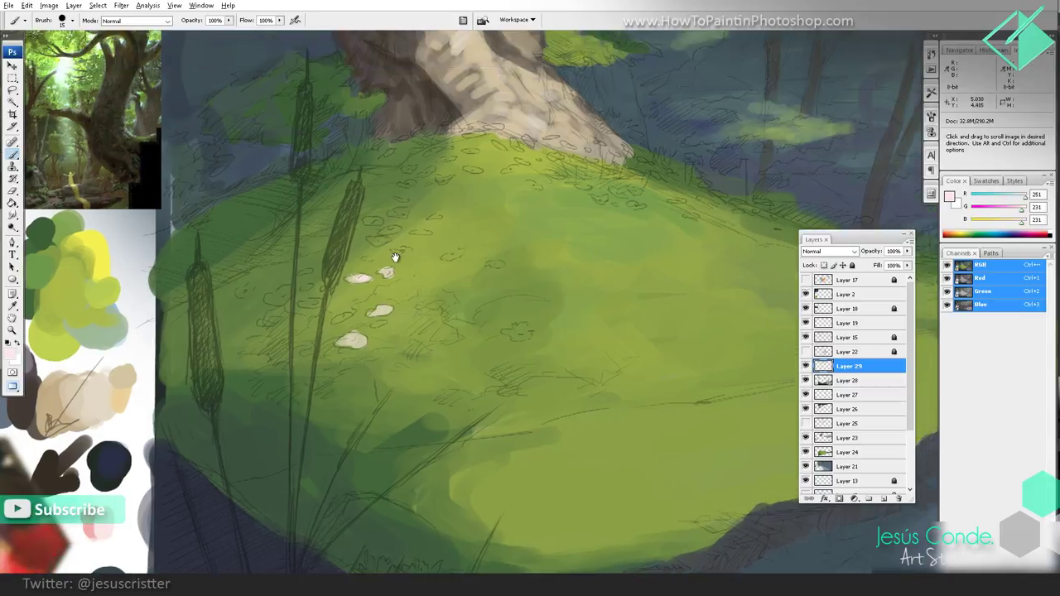
Step: Fill more sketched flowers up the hill's slope and at its centre with pale pink, RGB 251, 231, 231, at brush size 15
drag(403, 251, 402, 251)
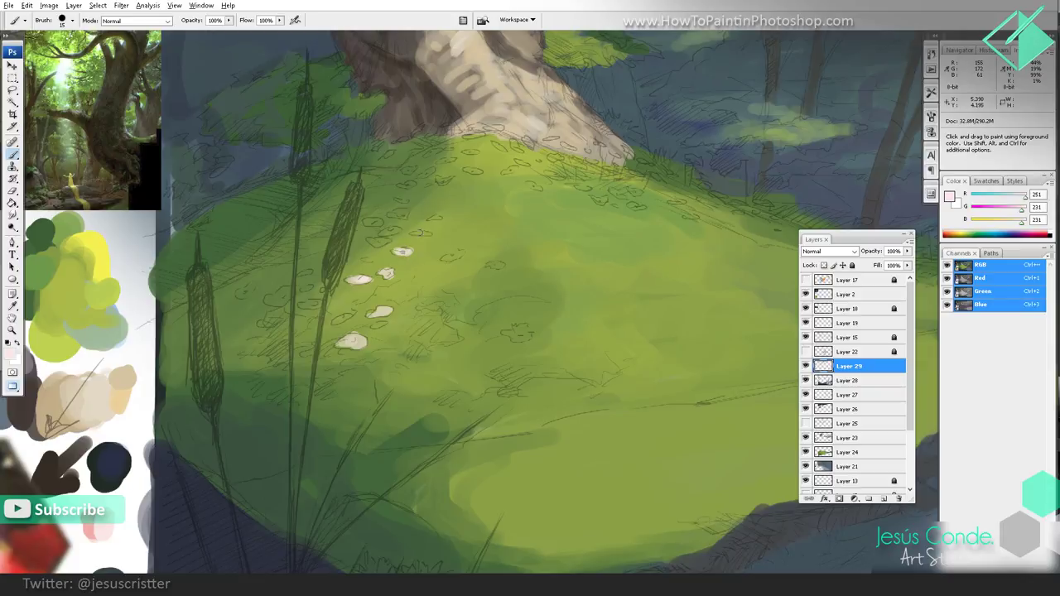
drag(436, 218, 435, 218)
drag(494, 265, 491, 265)
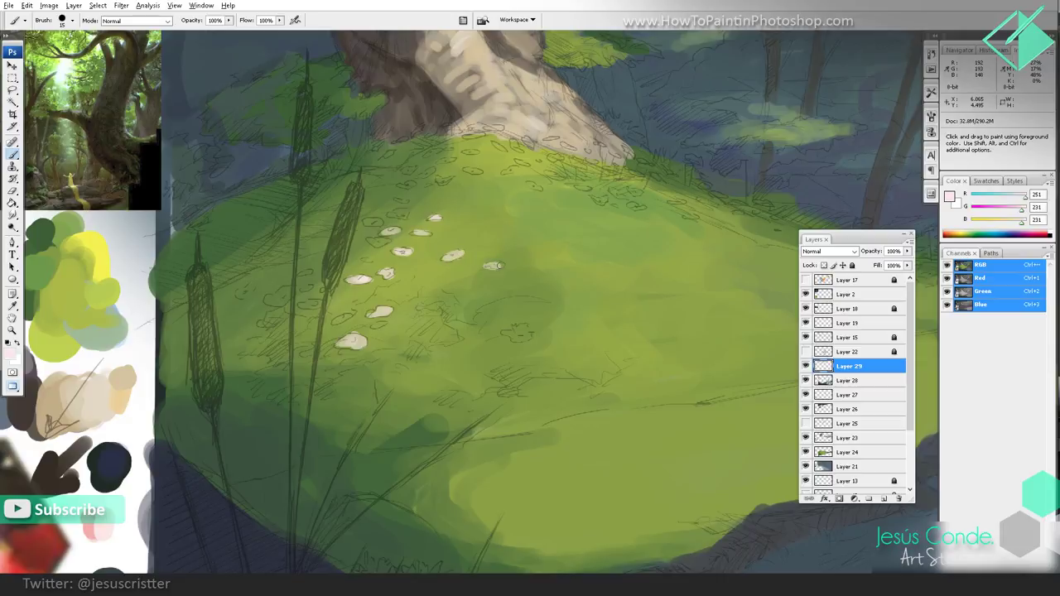
mouse_move(520, 329)
mouse_down()
mouse_move(511, 334)
mouse_move(523, 329)
mouse_up()
Step: Fill the sketched flowers near the hilltop below the trunk with pale pink, RGB 251, 231, 231, at brush size 15
drag(530, 183, 534, 186)
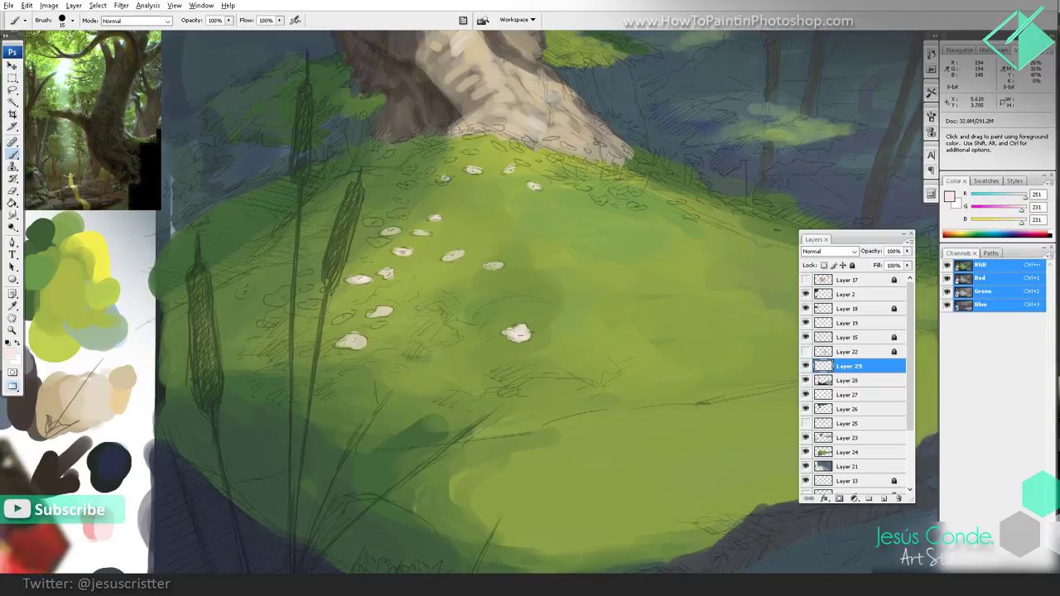
drag(445, 177, 451, 179)
drag(637, 206, 600, 199)
drag(551, 175, 560, 176)
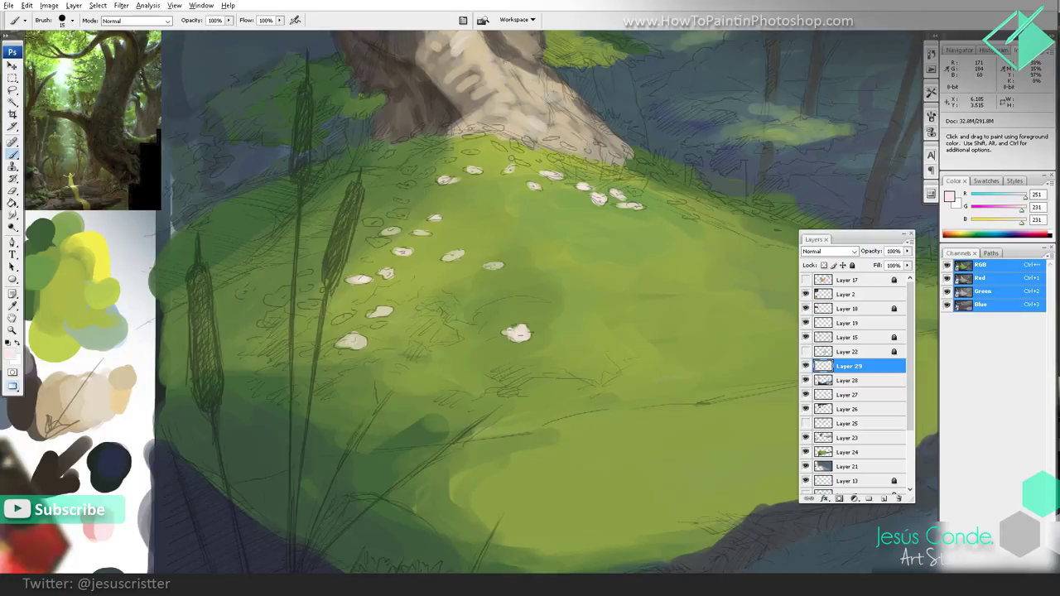
Step: Sample dark violet, RGB 51, 41, 102, from the colour wheel and mix it beside the pale pink swatch into lilac, RGB 201, 187, 202
drag(361, 270, 457, 176)
drag(191, 379, 241, 338)
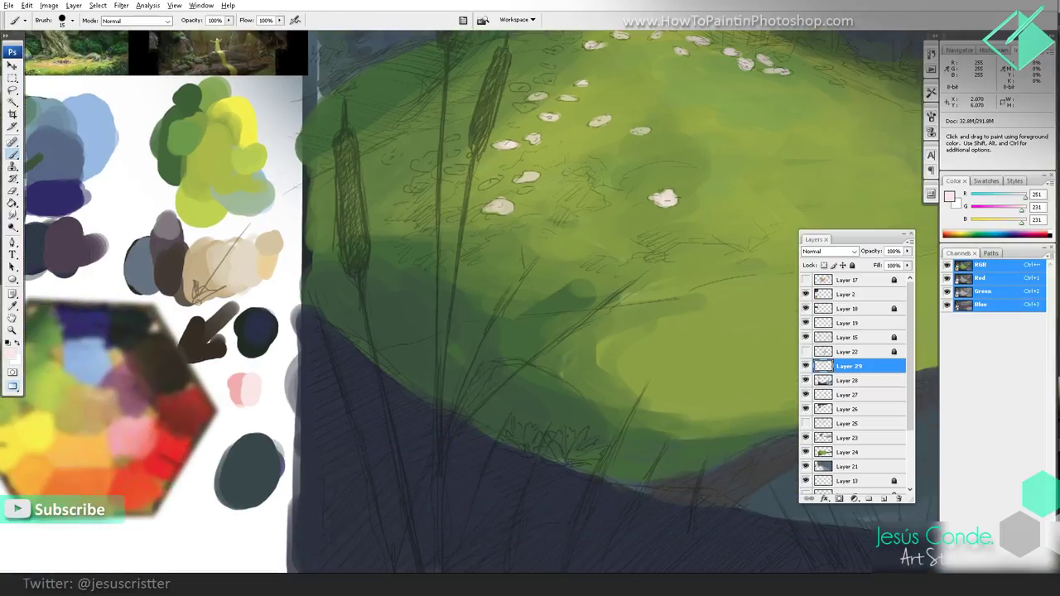
alt+click(102, 332)
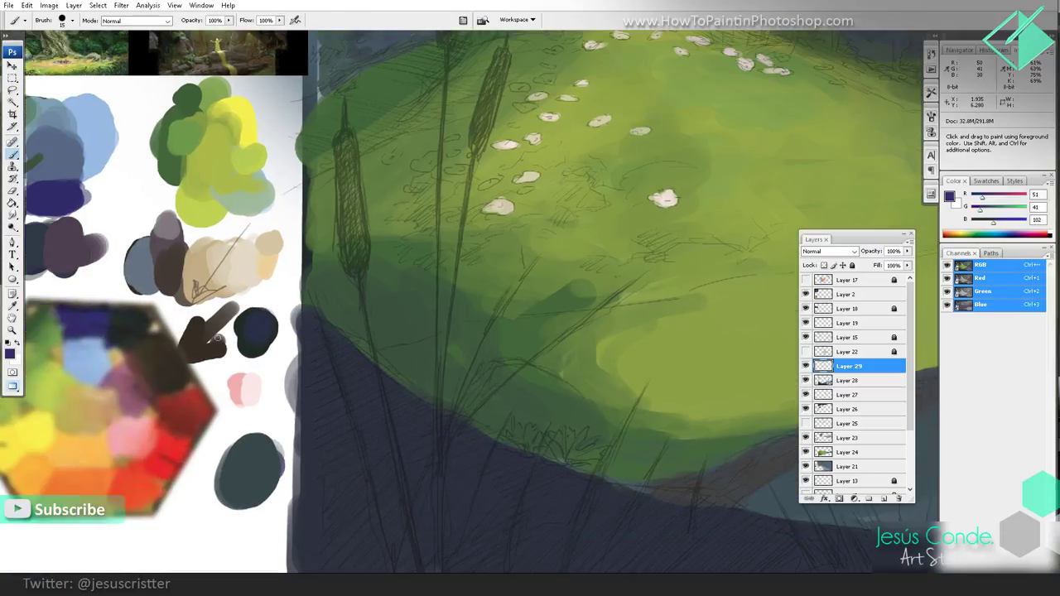
alt+click(262, 381)
alt+click(262, 378)
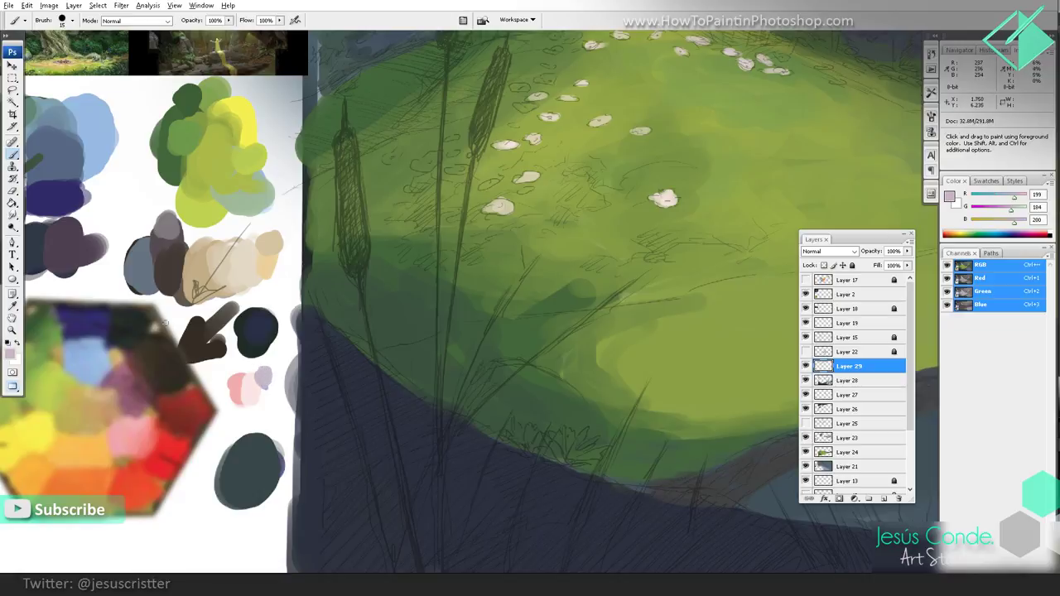
key(ctrl+z)
alt+click(262, 372)
Step: Draw a lilac arrow pointing at the colour wheel's violet sector and paint the first lilac flowers on the hill's upper slope
drag(102, 261, 90, 284)
drag(549, 80, 400, 204)
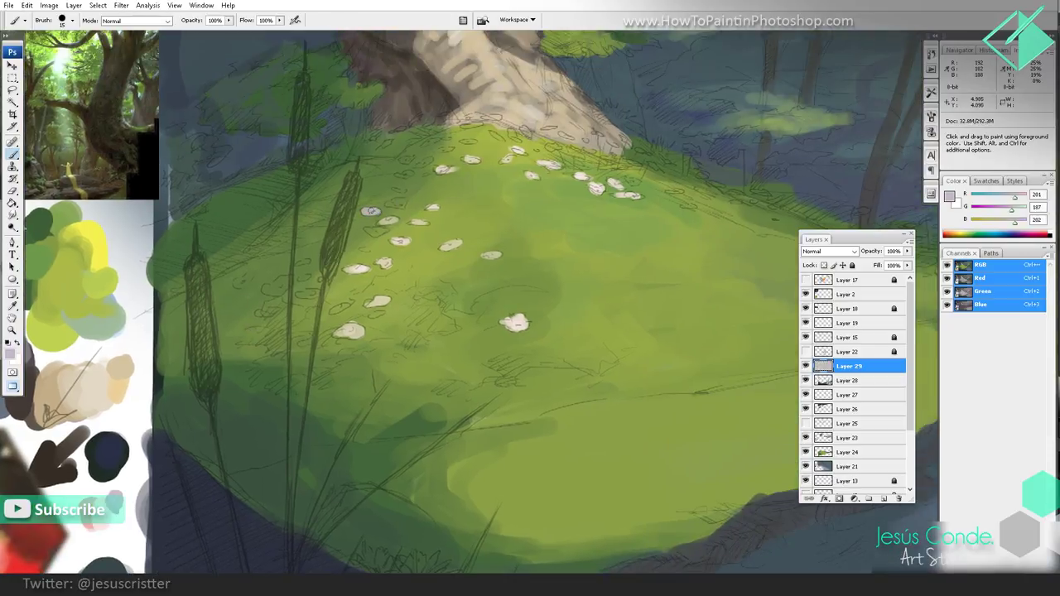
mouse_move(392, 203)
mouse_down()
mouse_move(406, 202)
mouse_move(463, 95)
mouse_up()
Step: Deepen the palette's lilac to RGB 172, 160, 184 with dark violet, RGB 45, 44, 107, and paint flowers with it beside the cattails
drag(66, 388, 134, 357)
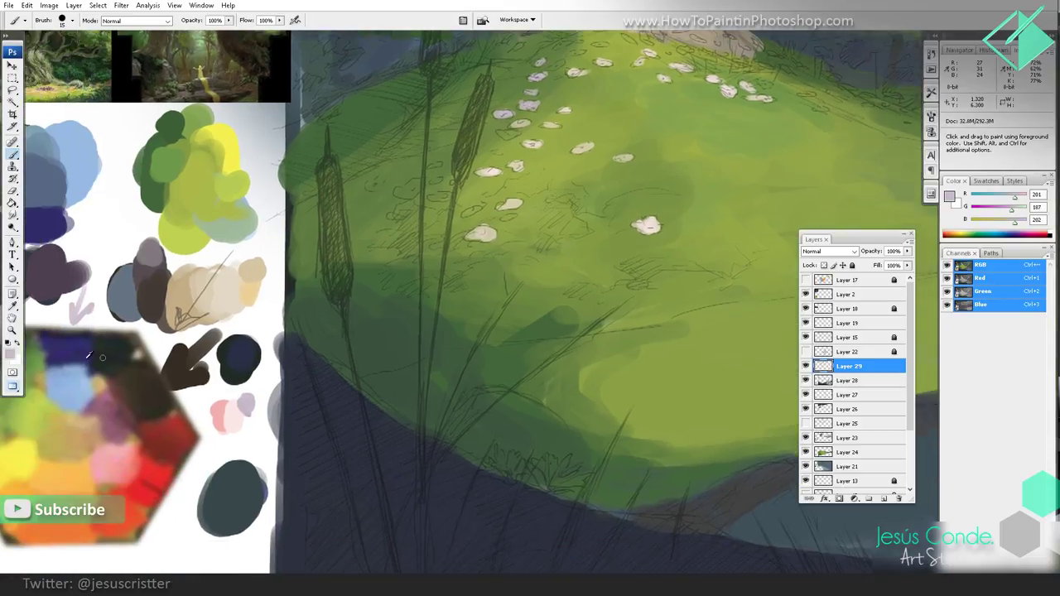
alt+click(72, 346)
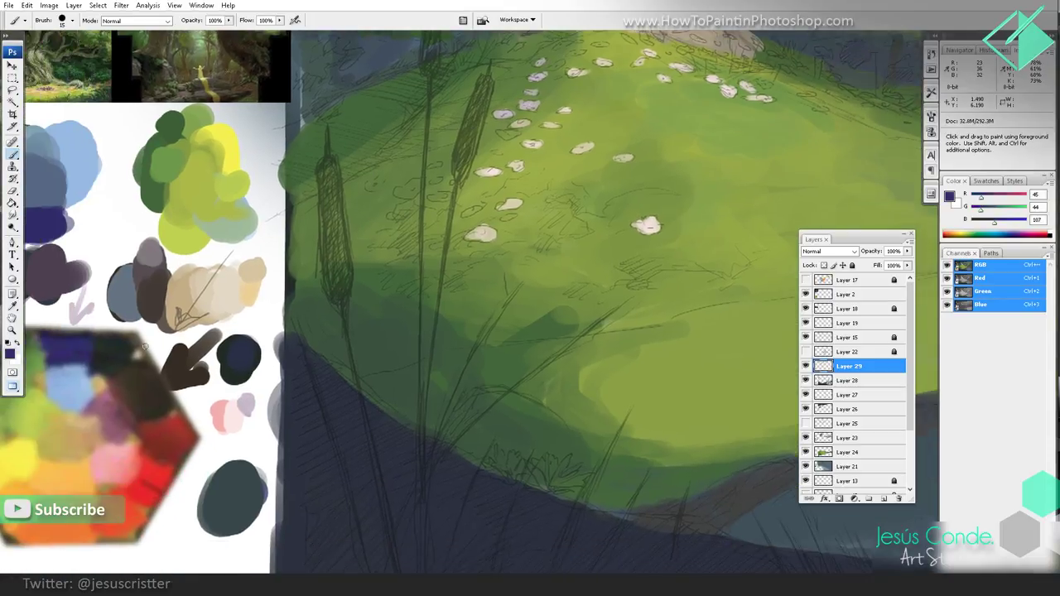
alt+click(246, 401)
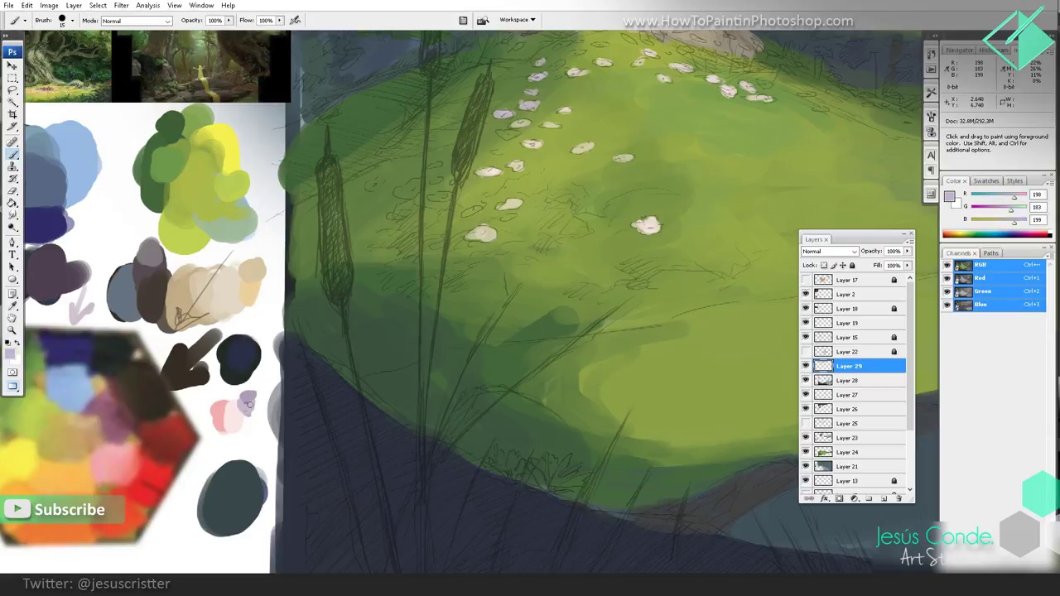
drag(248, 398, 252, 385)
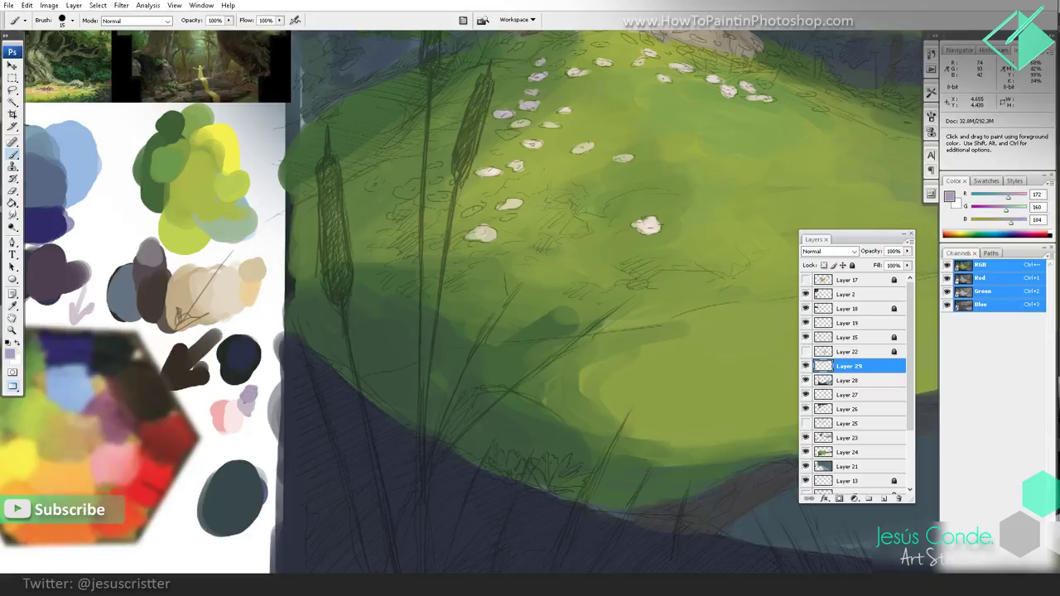
drag(496, 134, 513, 130)
mouse_move(409, 186)
mouse_down()
mouse_move(401, 190)
mouse_move(419, 186)
mouse_move(372, 187)
mouse_move(379, 181)
mouse_up()
Step: Paint small lilac flowers, RGB 172, 160, 184, on the hilltop around the trunk's foot, reducing the brush to size 10
alt+click(557, 166)
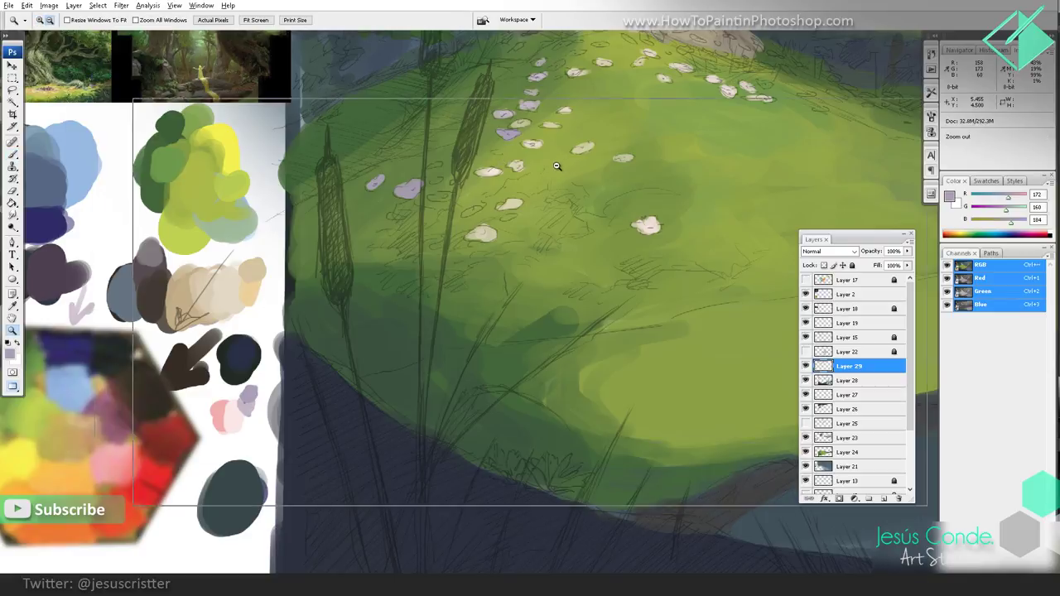
alt+click(599, 205)
alt+click(571, 244)
click(557, 260)
click(483, 280)
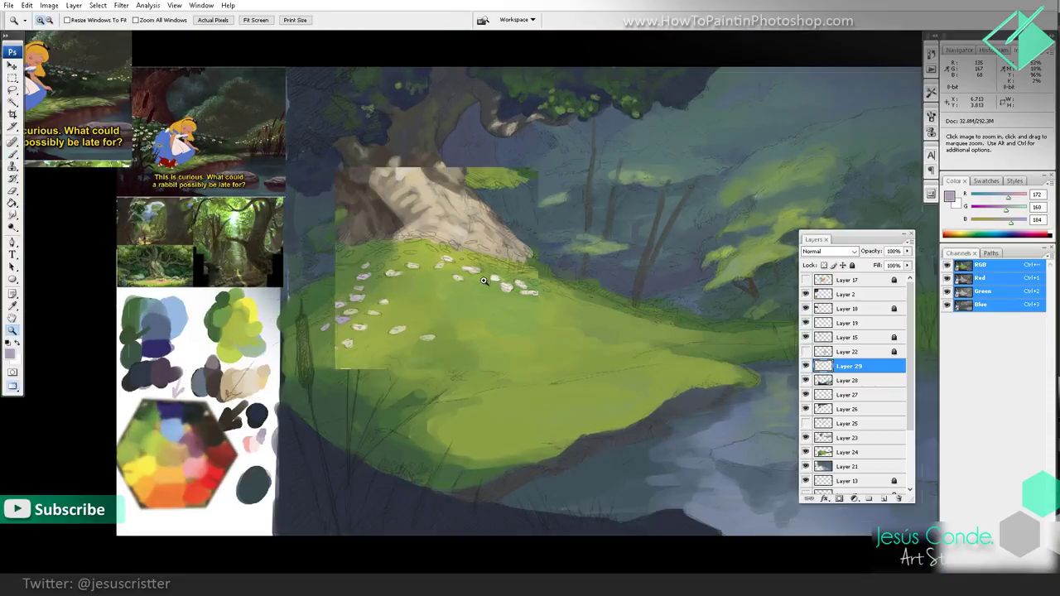
key(b)
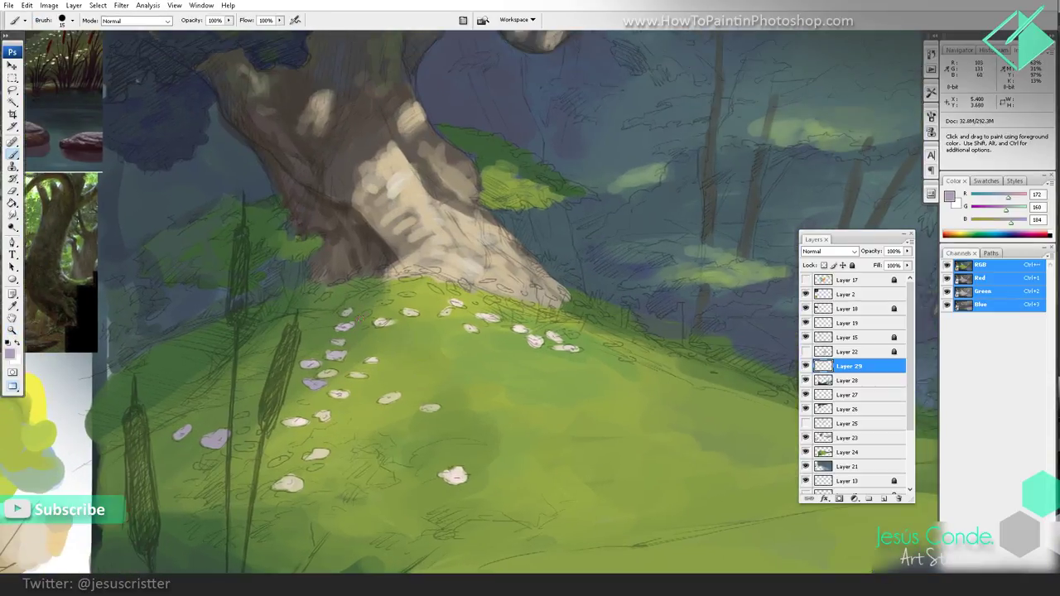
drag(365, 315, 365, 313)
drag(365, 276, 371, 274)
drag(381, 269, 386, 268)
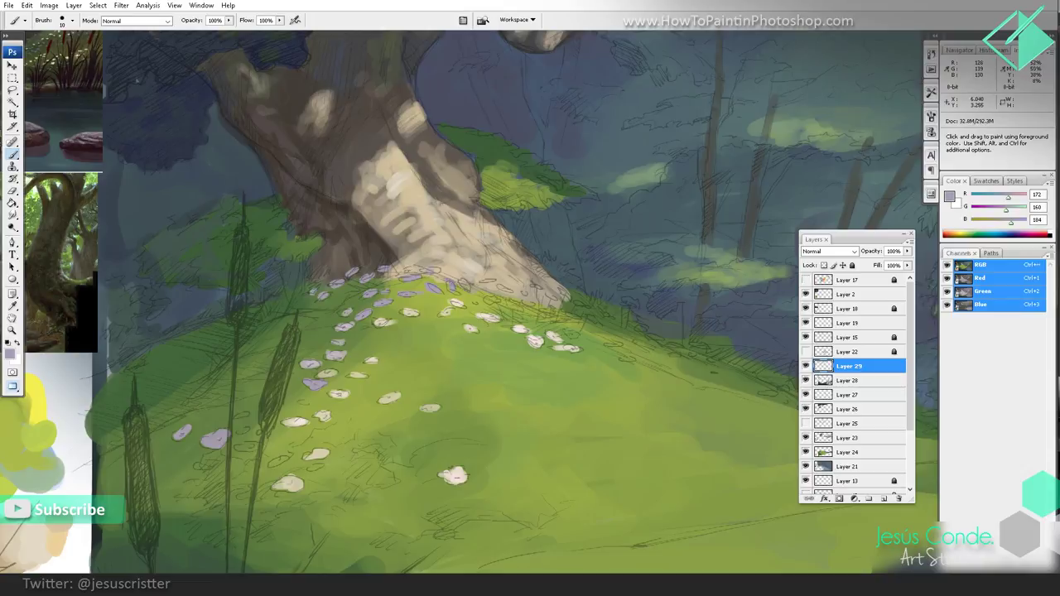
Step: Paint lilac flowers down the slope behind the trunk's right side to the foot of the thin background trees
drag(624, 272, 474, 246)
drag(518, 320, 530, 322)
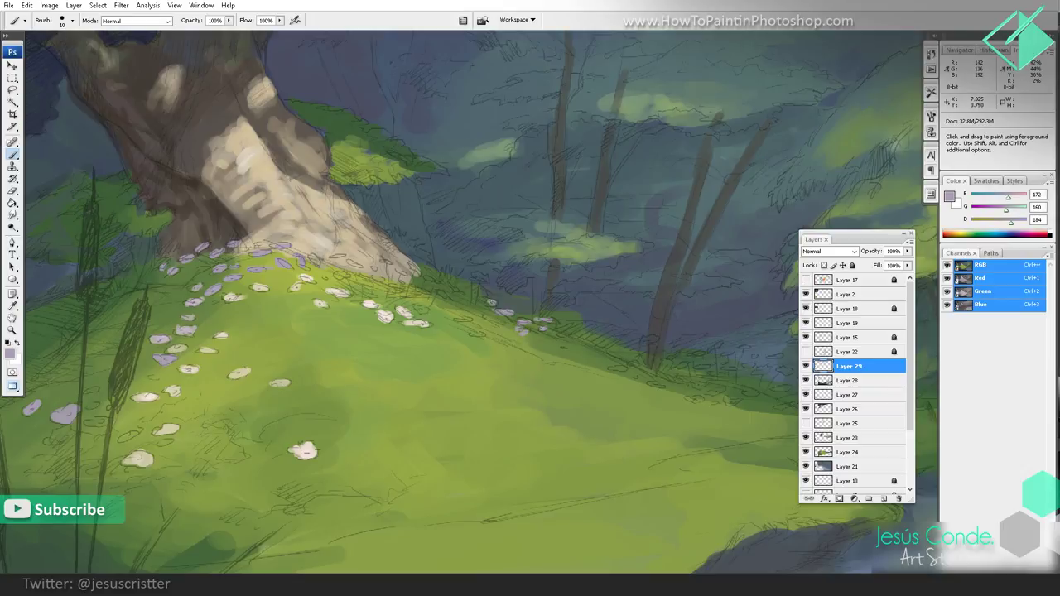
click(477, 275)
drag(648, 364, 580, 346)
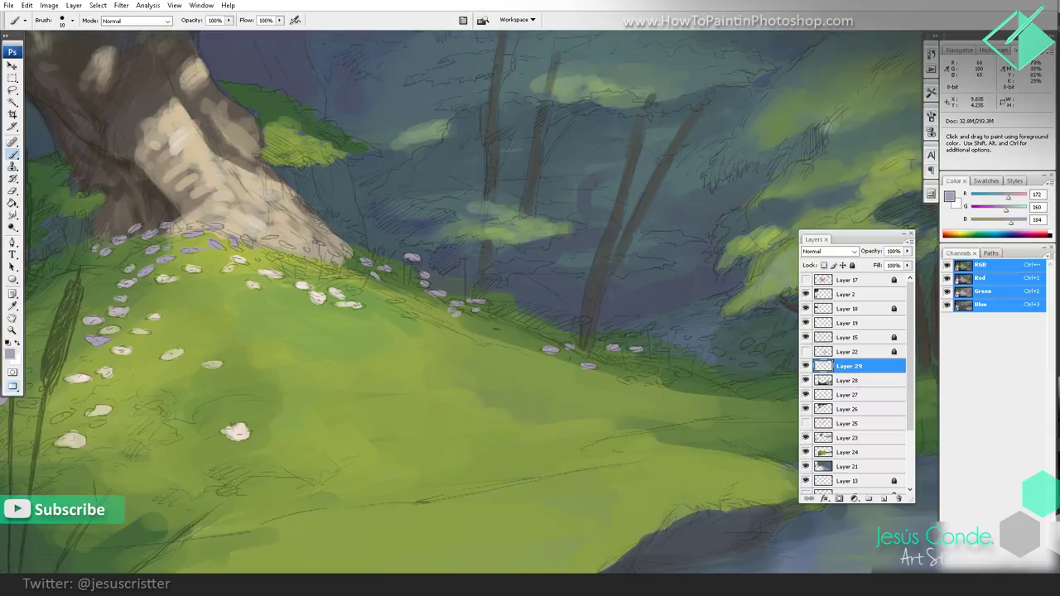
click(646, 329)
click(659, 337)
click(580, 323)
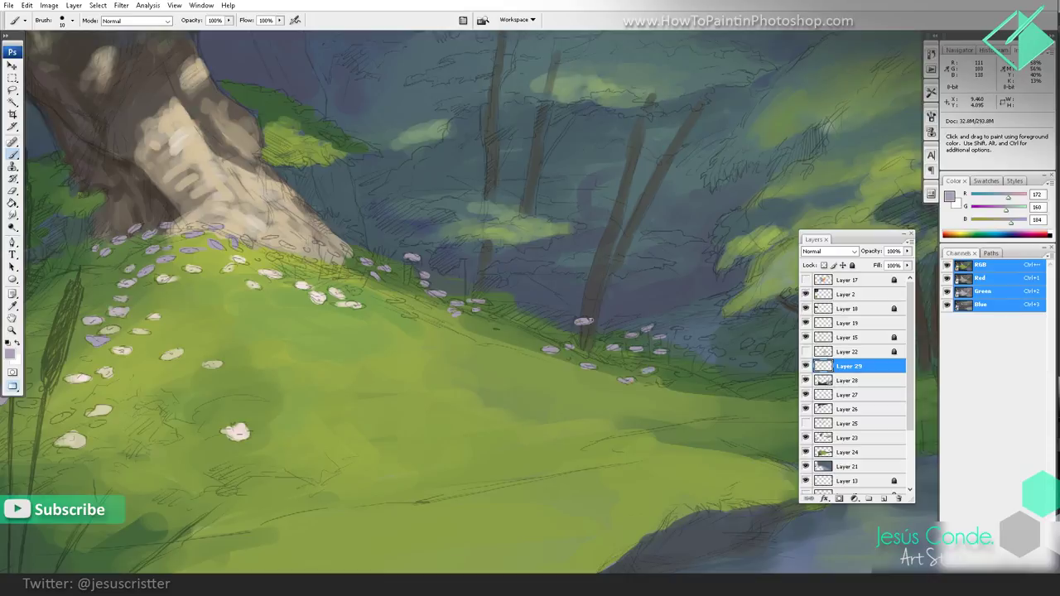
Step: Extend the lilac flowers from the thin trees further right along the far edge of the grass towards the distant foliage
drag(670, 341, 599, 333)
click(611, 366)
click(623, 344)
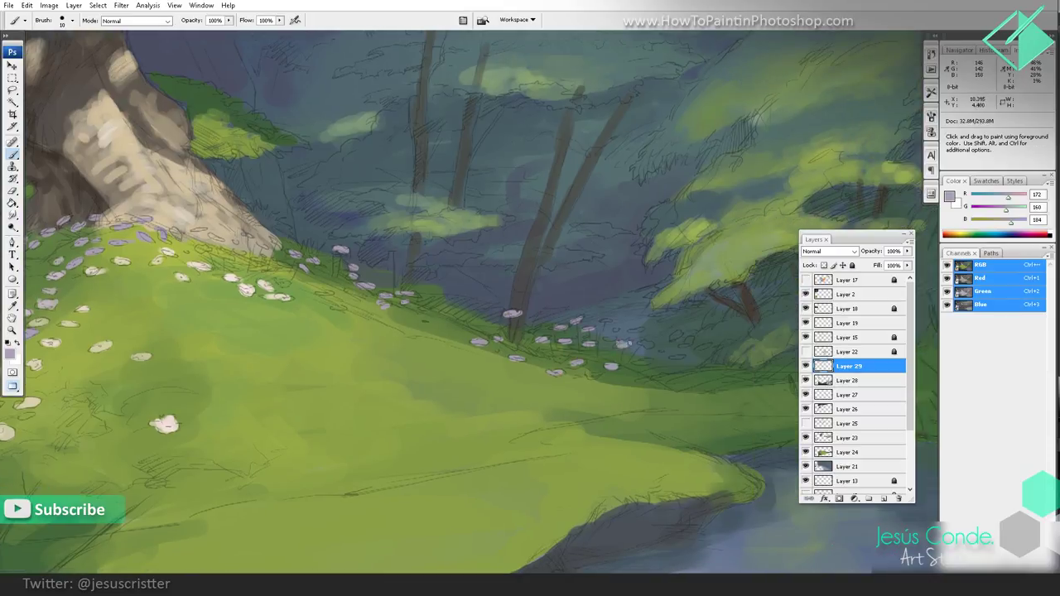
click(644, 343)
click(592, 375)
click(645, 362)
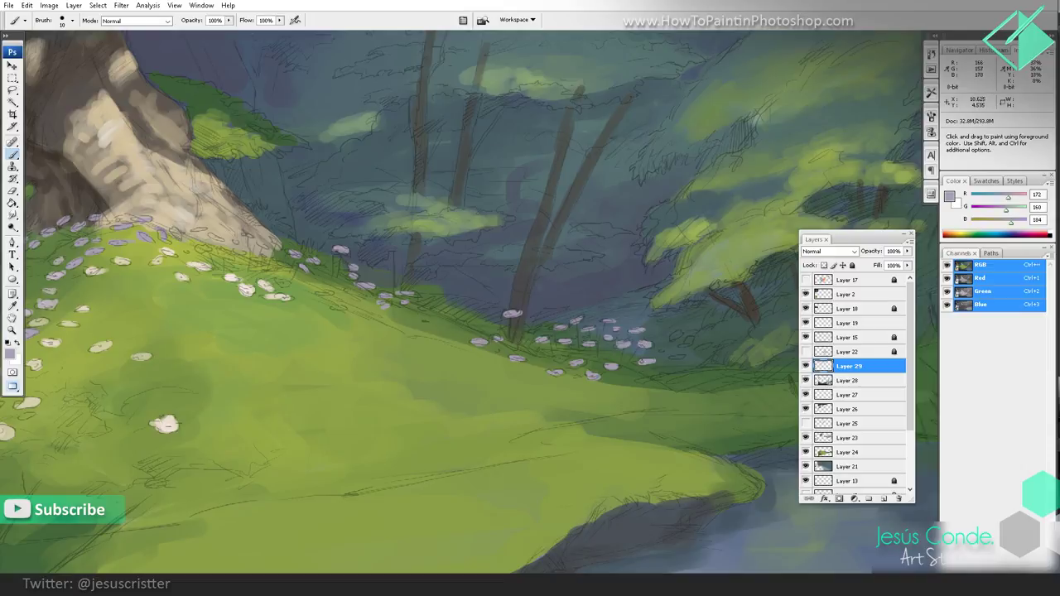
click(684, 357)
click(687, 341)
Step: Examine from a distance how the painted flowers are spread across the hill and the whole composition
key(z)
alt+click(662, 295)
alt+click(662, 294)
alt+click(661, 294)
alt+click(660, 293)
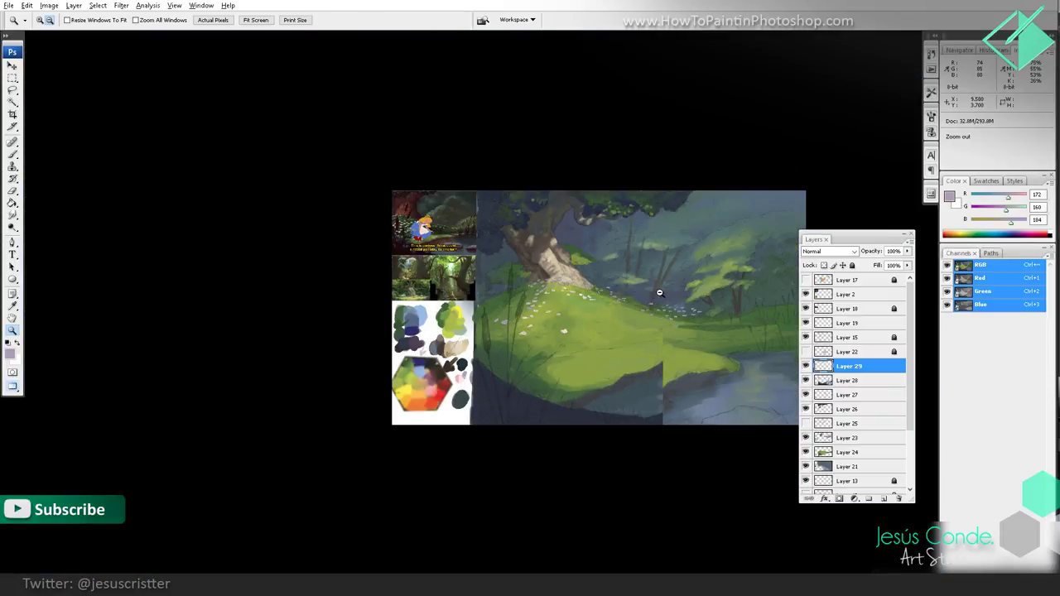
drag(643, 315, 627, 315)
click(651, 313)
click(650, 312)
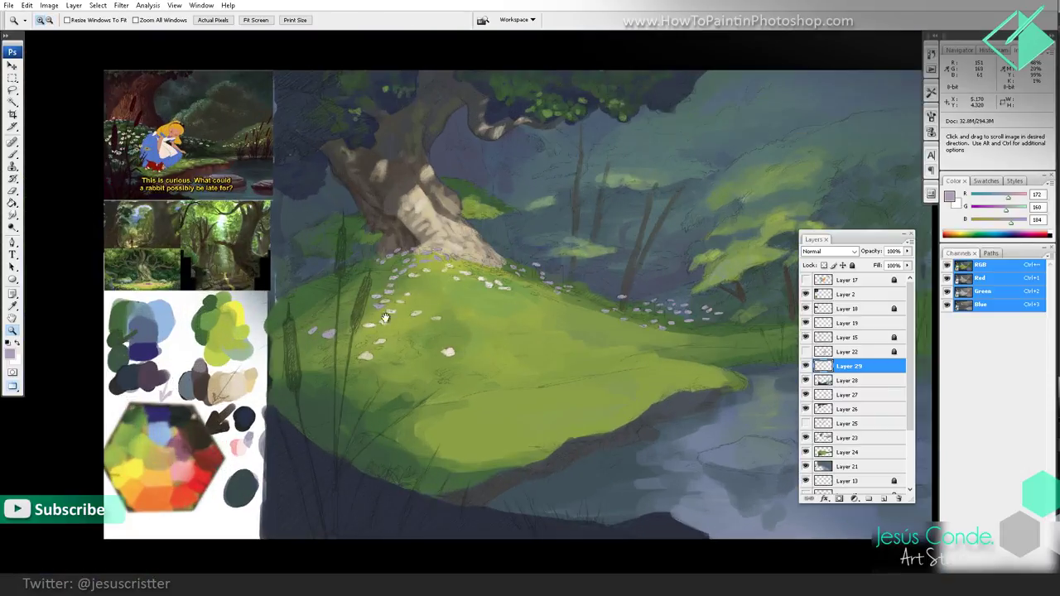
Step: Paint lilac flowers, RGB 172, 160, 184, on the left slope around the cattails and along the trunk's right foot, at brush size 10
drag(385, 317, 343, 360)
click(394, 327)
click(398, 333)
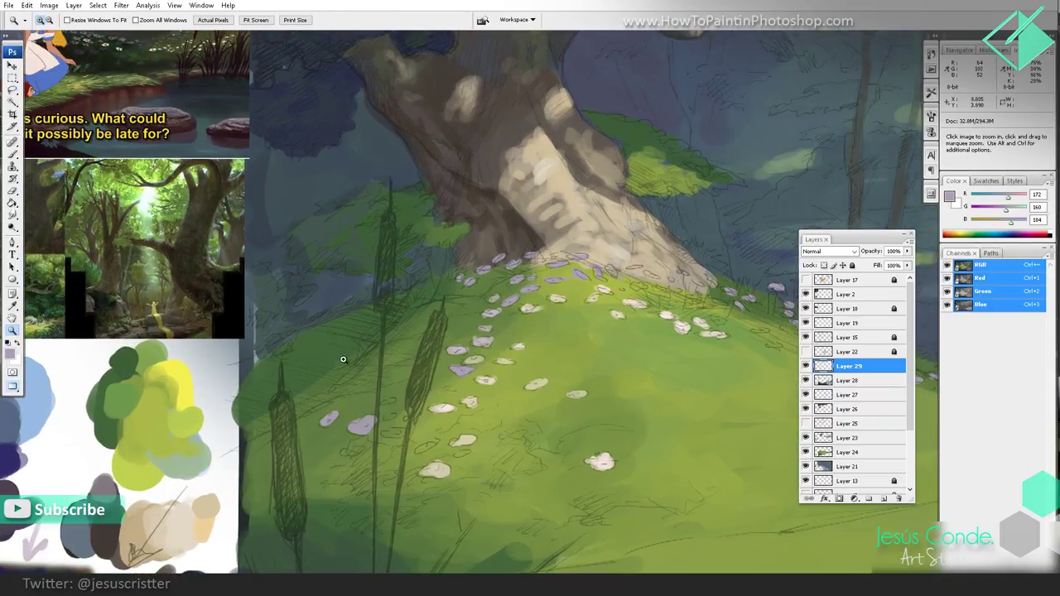
key(b)
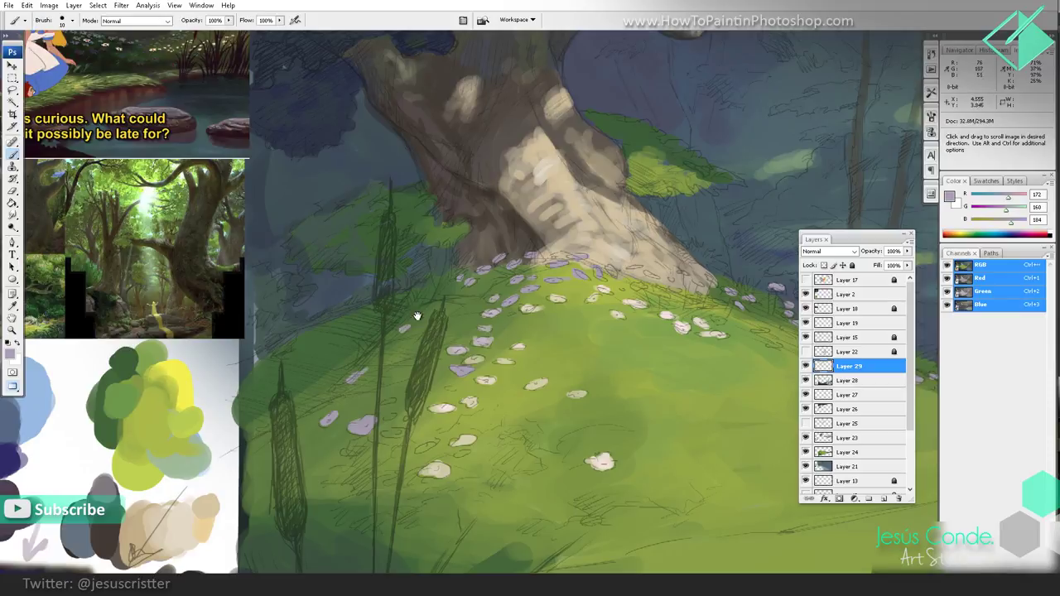
drag(424, 306, 399, 324)
drag(496, 311, 420, 324)
drag(379, 376, 388, 358)
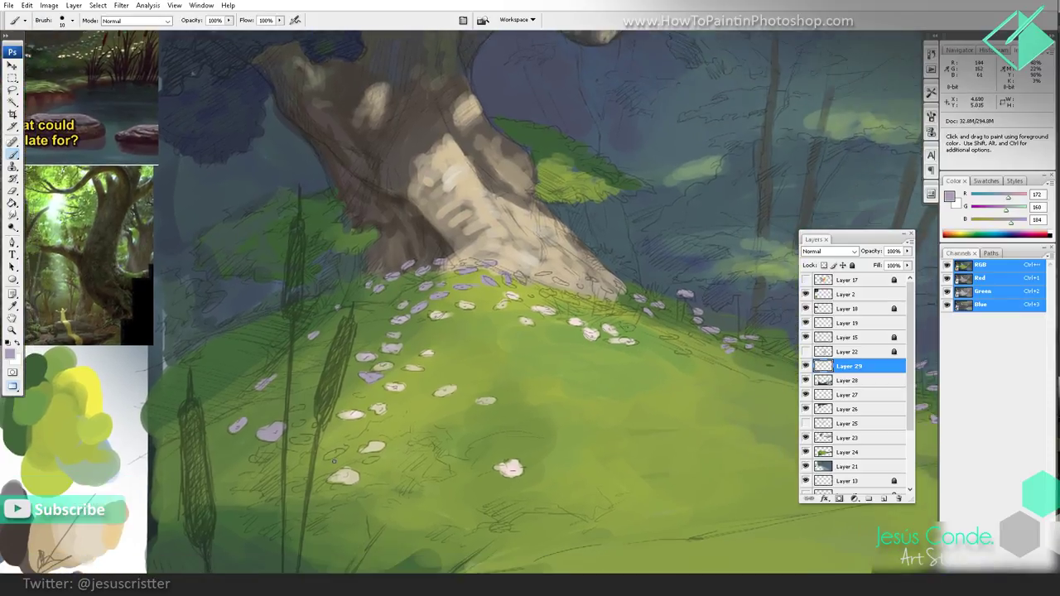
drag(328, 460, 335, 455)
drag(298, 438, 303, 438)
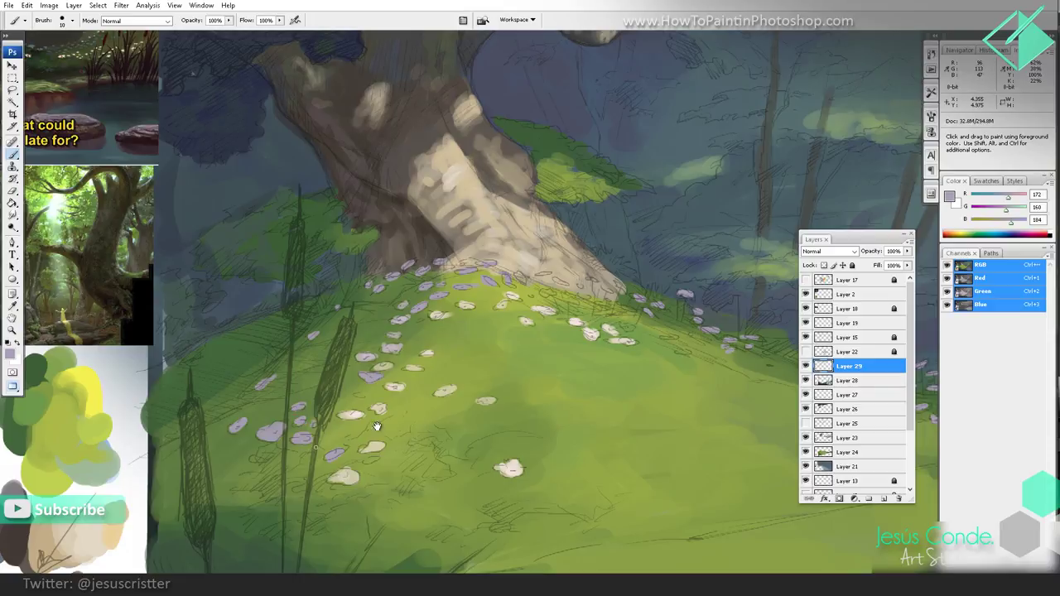
drag(437, 422, 369, 397)
mouse_move(599, 366)
mouse_down()
mouse_move(364, 390)
mouse_move(385, 409)
mouse_up()
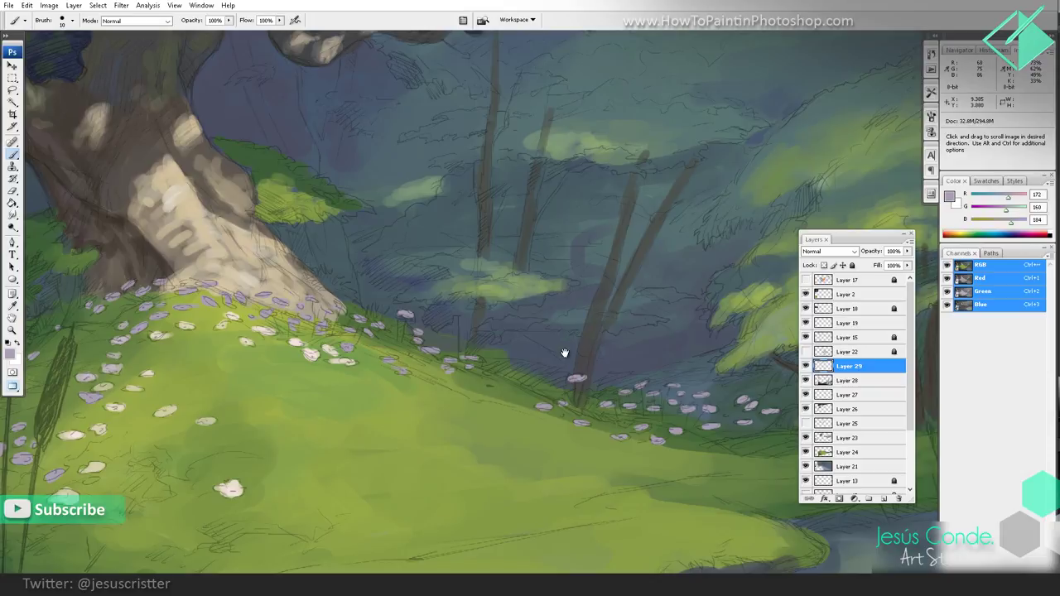
Step: Examine the flowers along the far slope towards the pond and the balance of the whole composition
mouse_move(563, 353)
mouse_down()
mouse_move(509, 339)
mouse_move(475, 356)
mouse_up()
drag(603, 370, 471, 341)
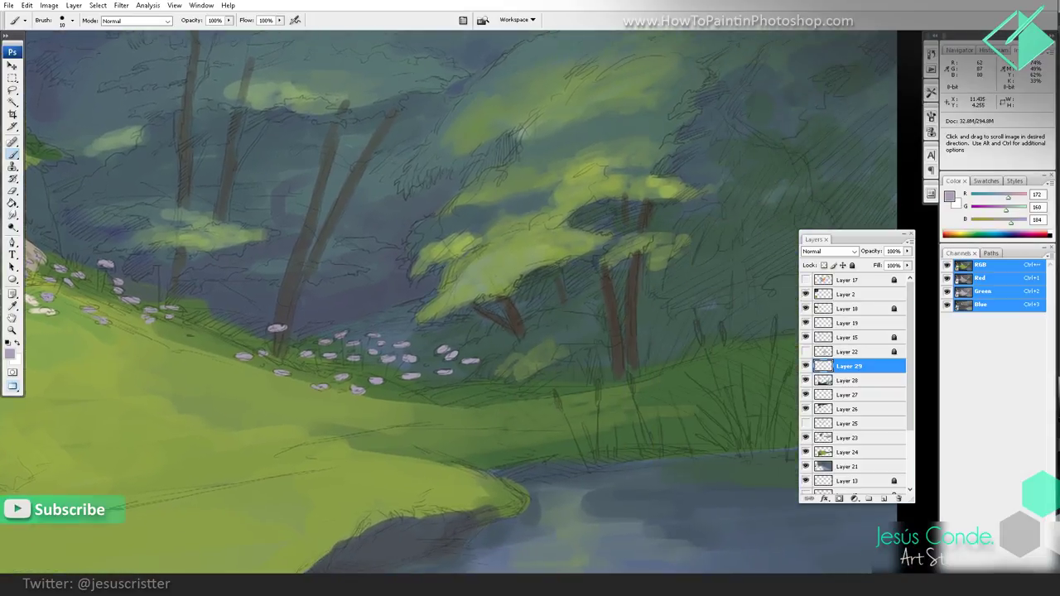
key(z)
alt+click(473, 340)
alt+click(476, 340)
alt+click(480, 345)
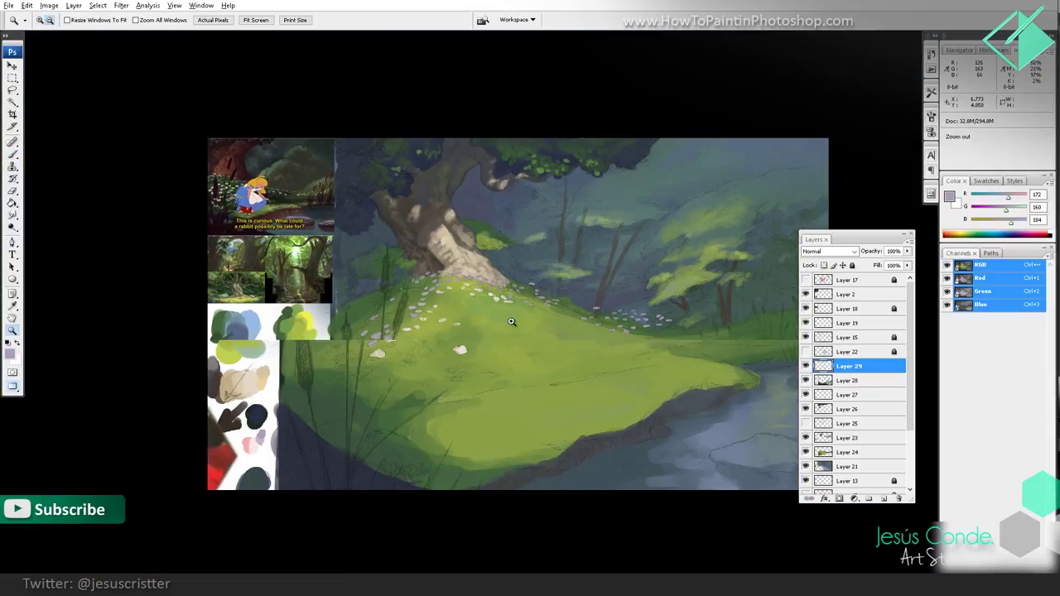
drag(482, 321, 378, 345)
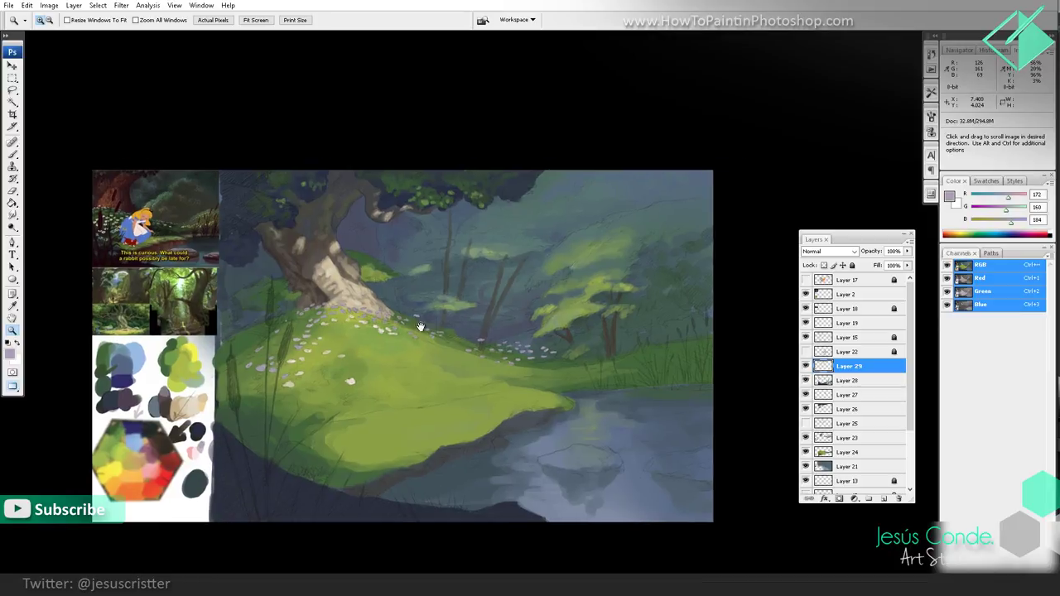
Step: Sample slate blue, RGB 77, 91, 105, from the forest background and paint between the thin trees and the distant foliage, enlarging the brush to size 40
click(485, 306)
key(b)
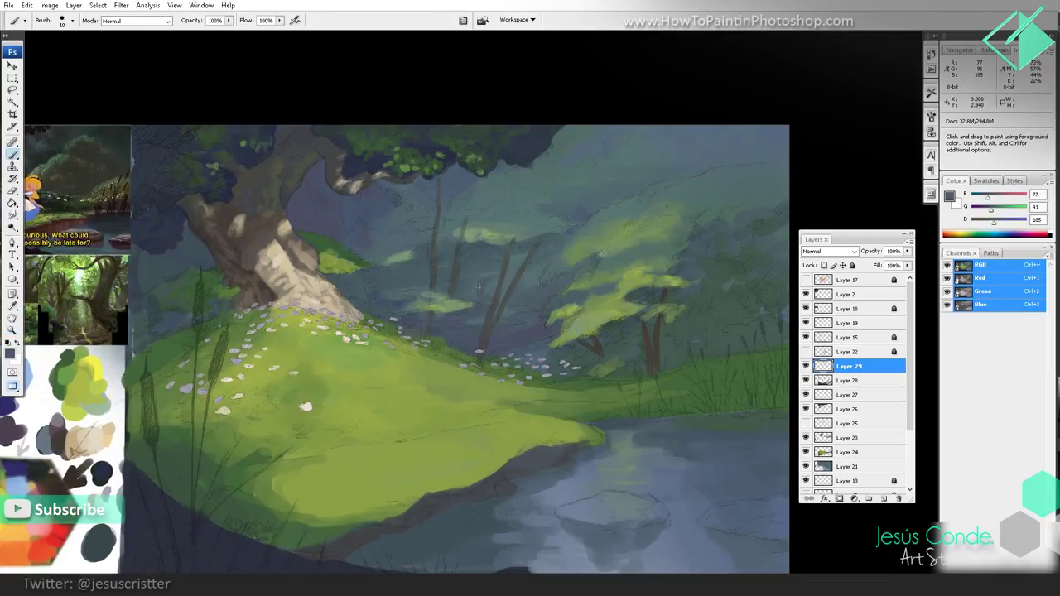
drag(471, 295, 501, 271)
alt+click(480, 276)
drag(536, 281, 503, 301)
mouse_move(571, 272)
mouse_down()
mouse_move(524, 299)
mouse_move(574, 259)
mouse_move(554, 277)
mouse_up()
Step: Sample muted greens, RGB 111, 139, 91 and 91, 119, 101, and paint more distant foliage towards the scene's upper right edge
alt+click(575, 259)
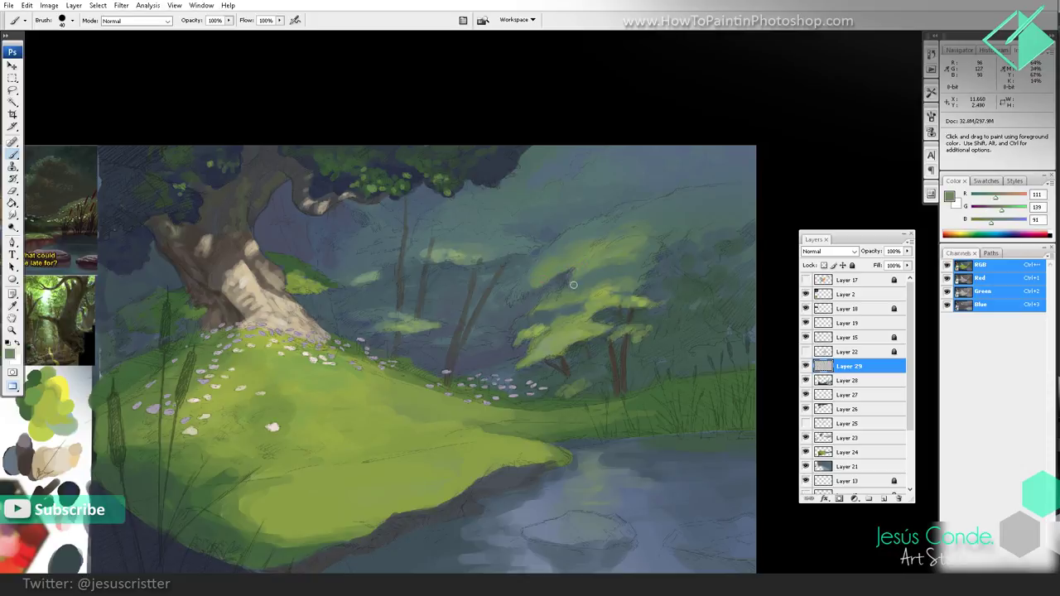
drag(650, 235, 602, 250)
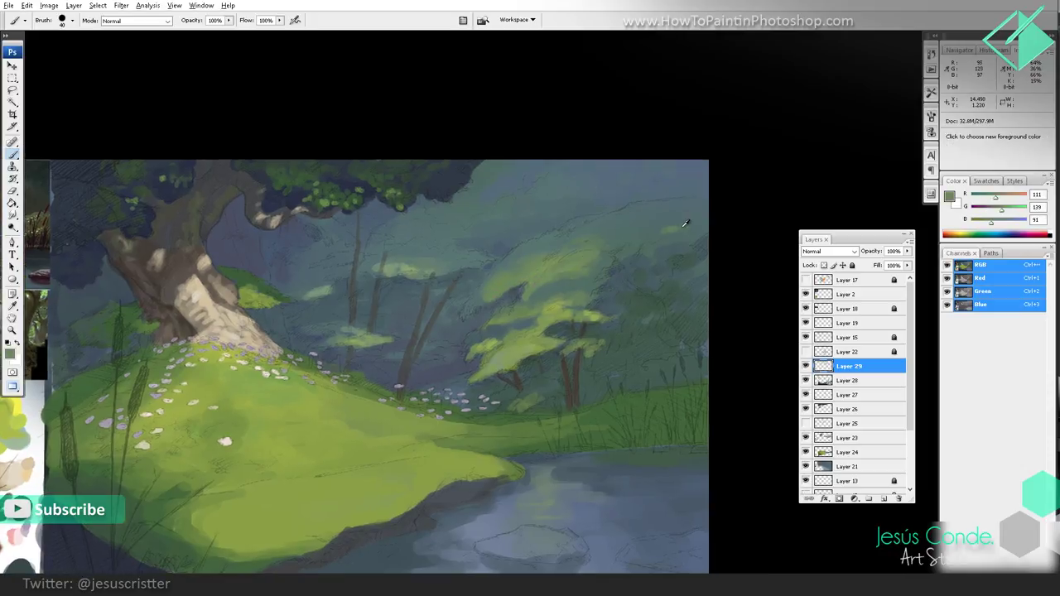
alt+click(683, 220)
alt+click(701, 216)
mouse_move(699, 223)
mouse_down()
mouse_move(714, 215)
mouse_move(643, 234)
mouse_up()
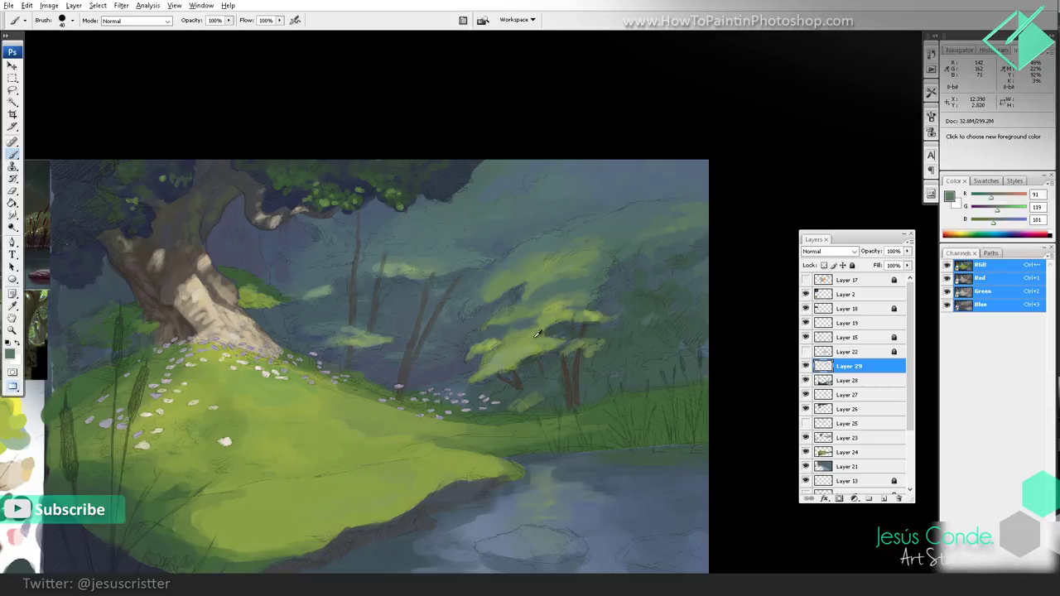
Step: Sample slate blues, RGB 72, 80, 100 and 78, 100, 111, and blend them into the distant foliage and sky in the scene's upper right
alt+click(477, 361)
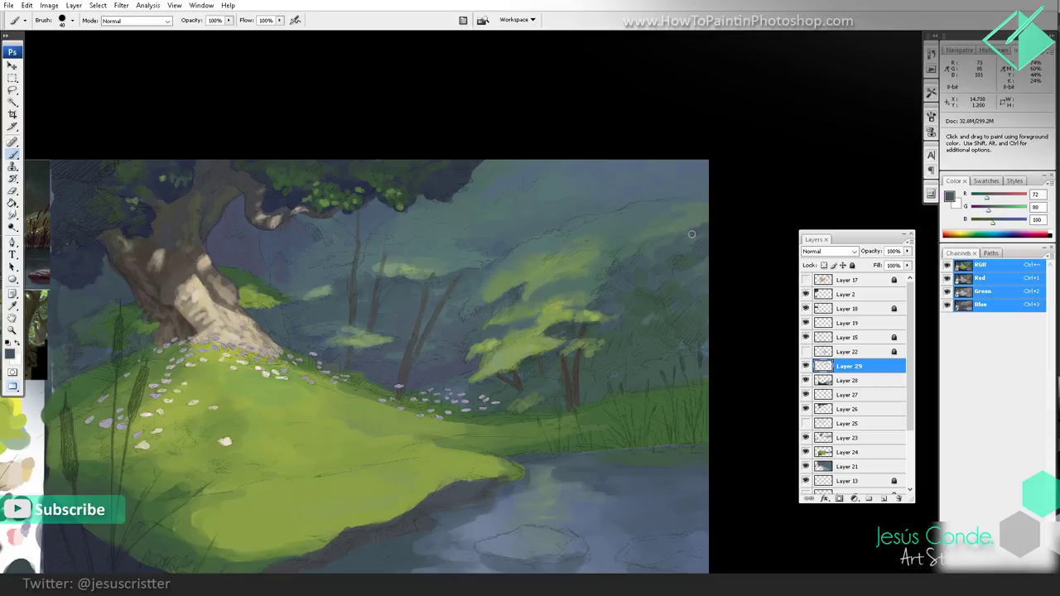
alt+click(628, 262)
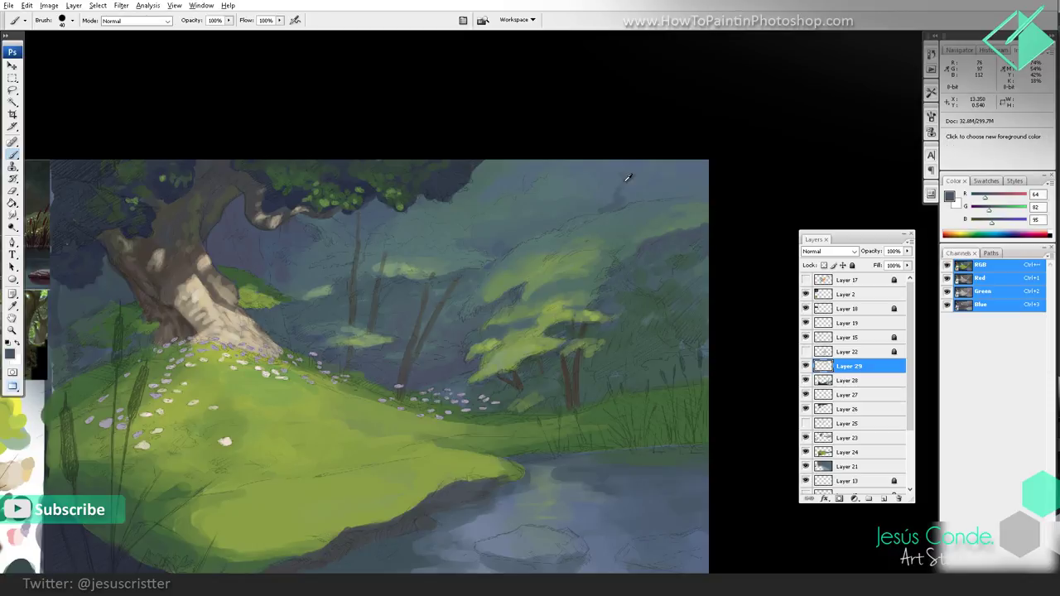
alt+click(623, 171)
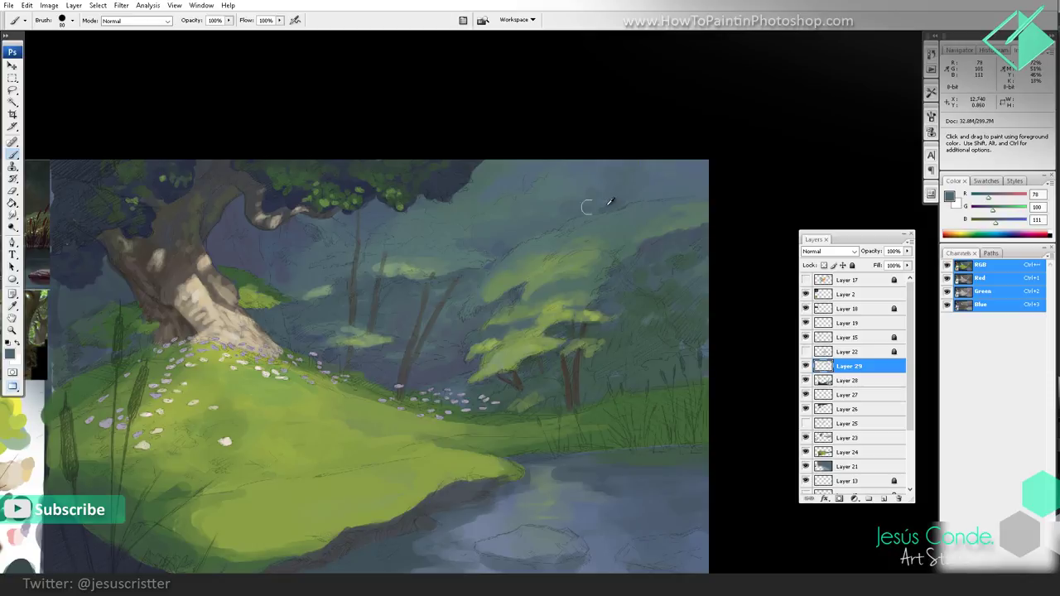
alt+click(613, 199)
Step: Sample grass green, RGB 133, 156, 58, paint over the lower hill's sunlit grass at brush size 50, and save the painting
key(z)
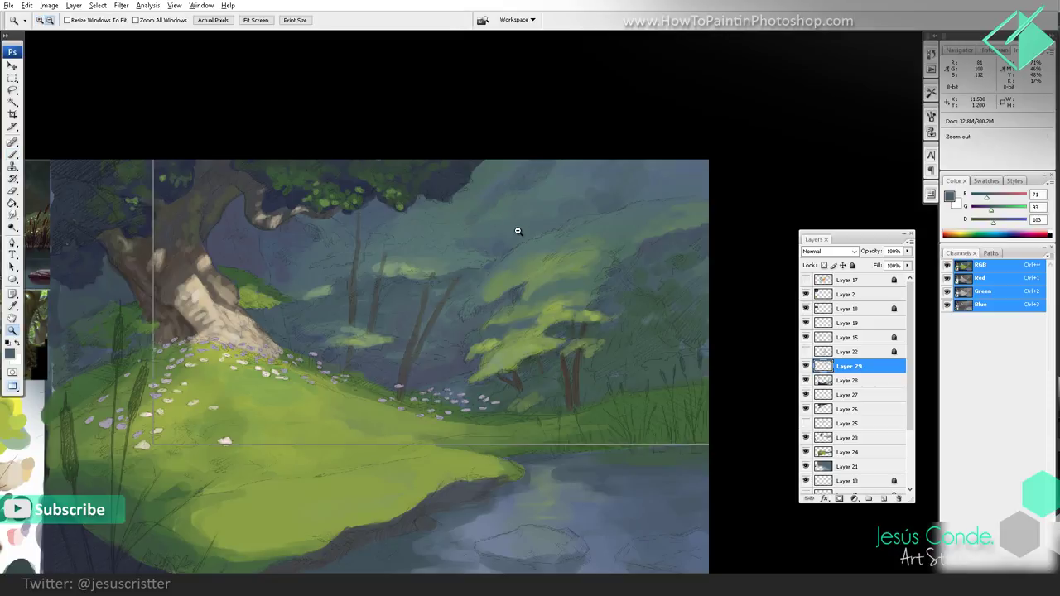
alt+click(518, 229)
alt+click(521, 228)
drag(585, 269, 601, 234)
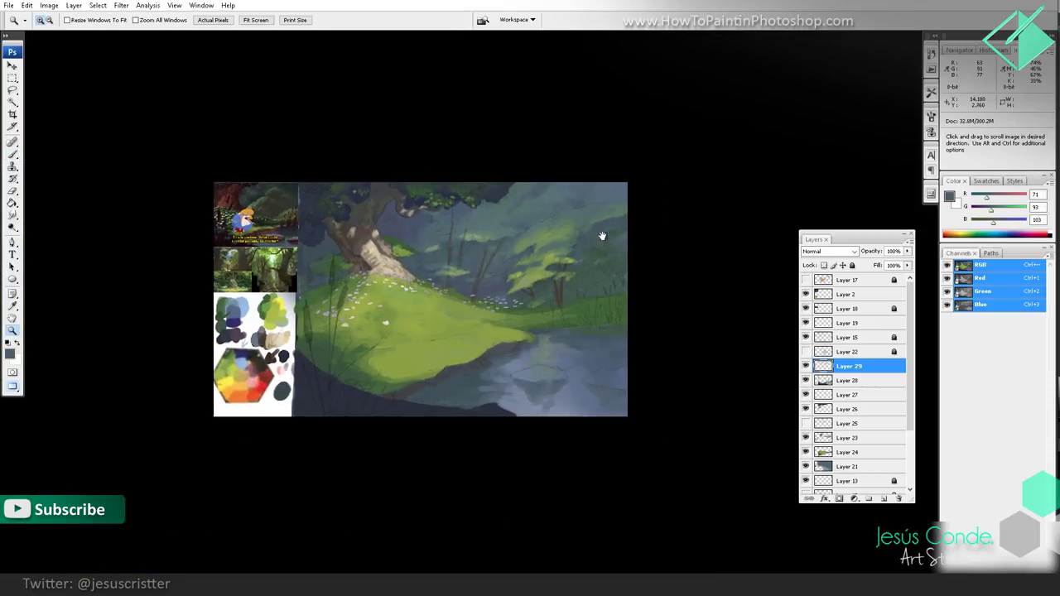
click(525, 217)
drag(525, 213, 568, 210)
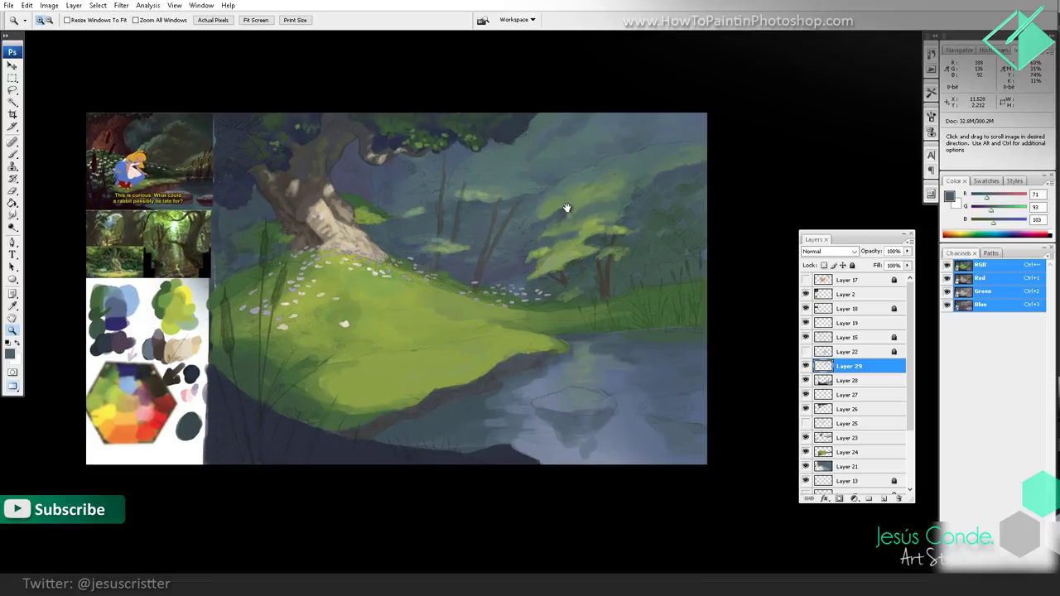
click(374, 354)
key(b)
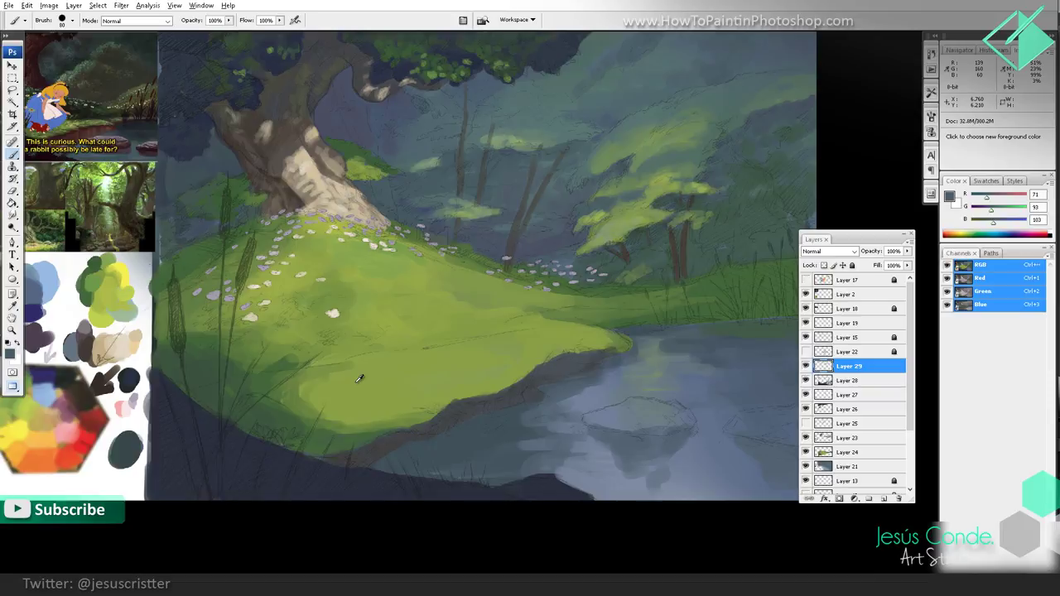
drag(359, 378, 398, 384)
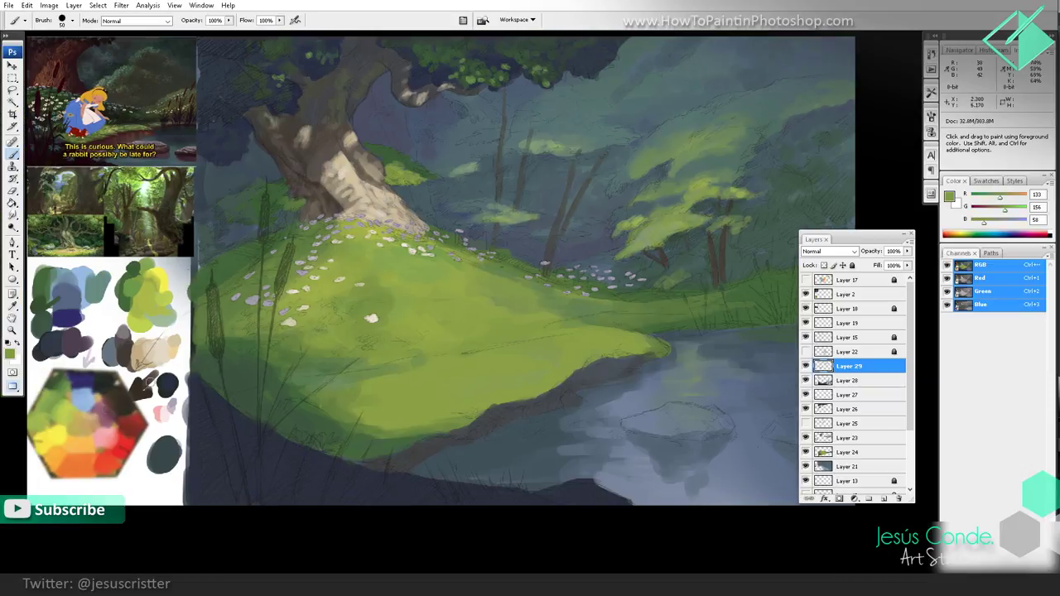
drag(212, 374, 202, 364)
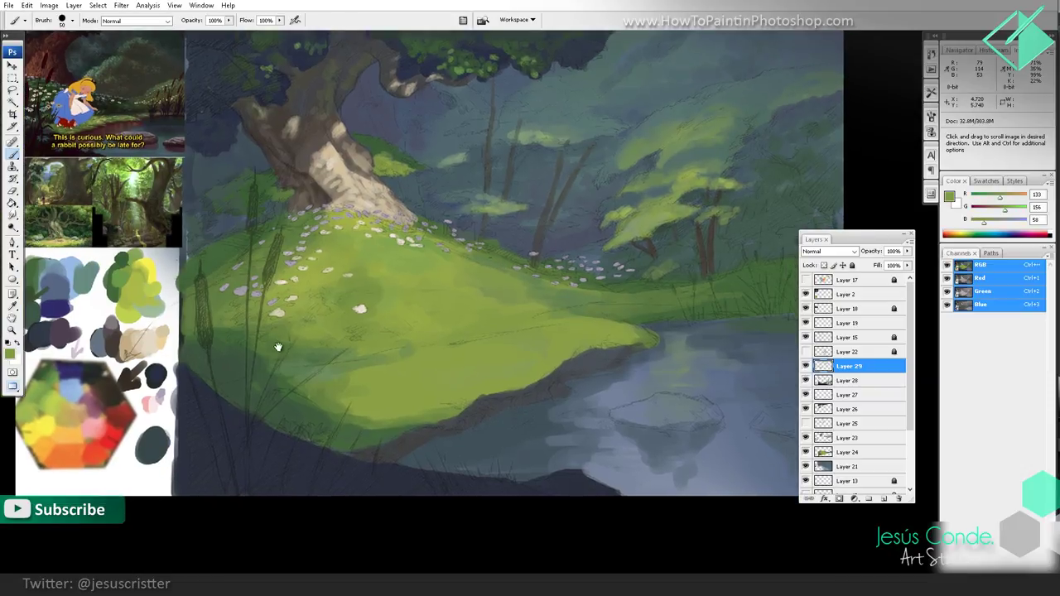
drag(280, 347, 276, 355)
key(ctrl+s)
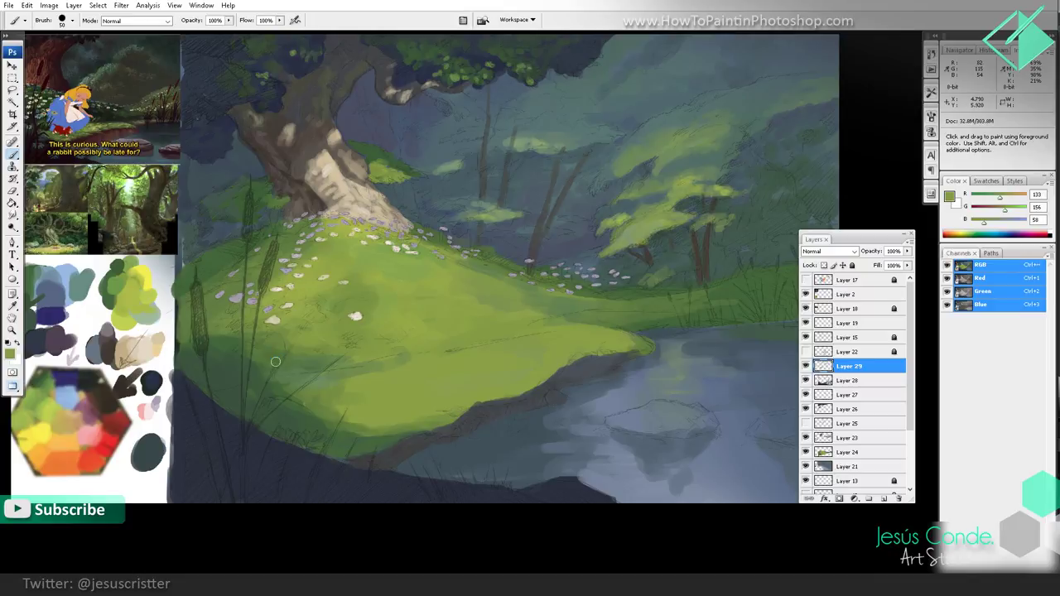
Step: Sample yellow, RGB 251, 233, 53, from the colour wheel and blend it into the grass along the pond bank using RGB 166, 176, 64
alt+click(41, 436)
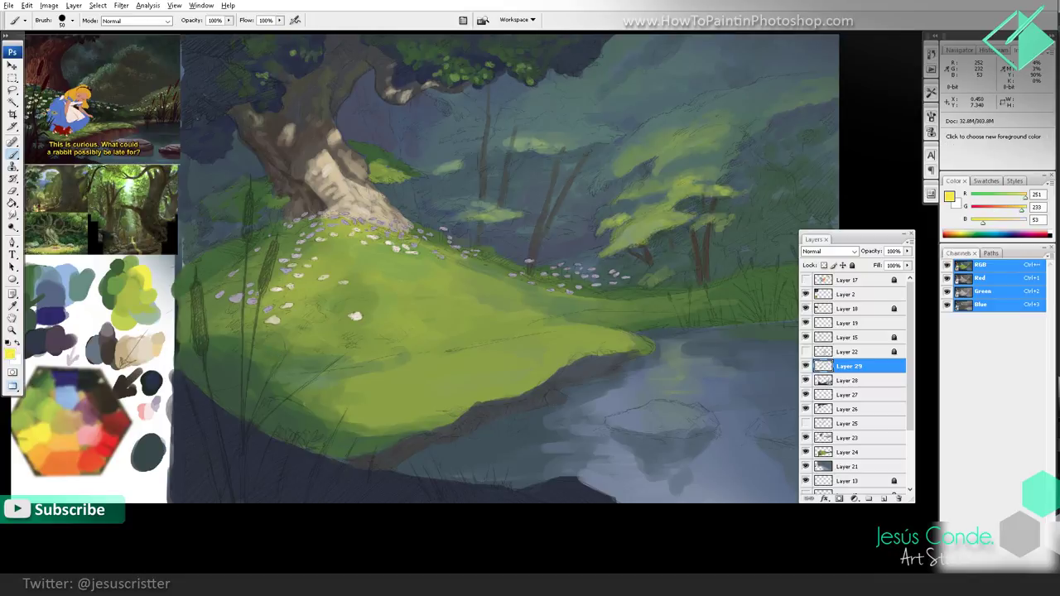
mouse_move(545, 368)
mouse_down()
mouse_move(525, 375)
mouse_move(558, 353)
mouse_move(521, 349)
mouse_move(519, 380)
mouse_up()
alt+click(552, 363)
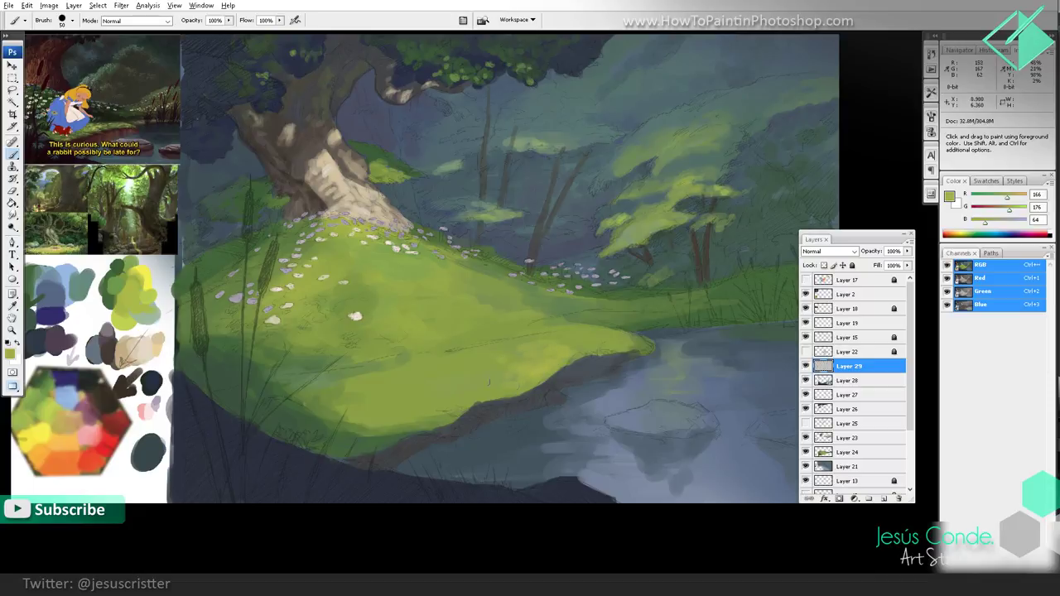
Step: Sample orange, RGB 249, 173, 48, from the colour wheel and blend warm touches across the hill's grass using RGB 157, 162, 57
alt+click(53, 452)
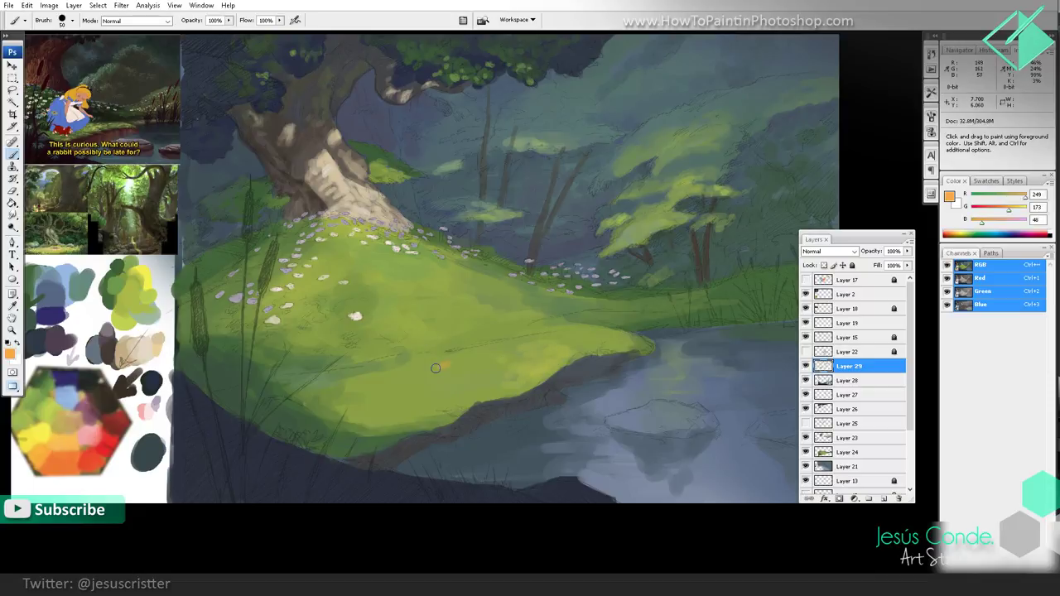
alt+click(459, 358)
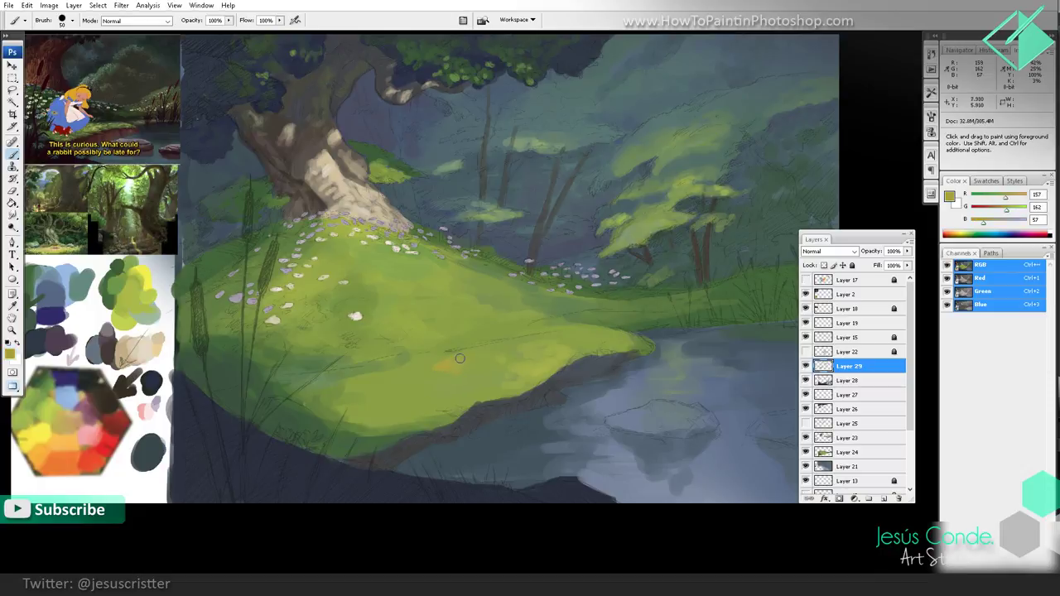
drag(460, 358, 438, 357)
drag(488, 324, 498, 327)
drag(572, 331, 579, 334)
Step: Touch up the leafy bush behind the trunk with sampled light green, RGB 120, 151, 62, and dark green, RGB 50, 75, 58
key(z)
alt+click(586, 304)
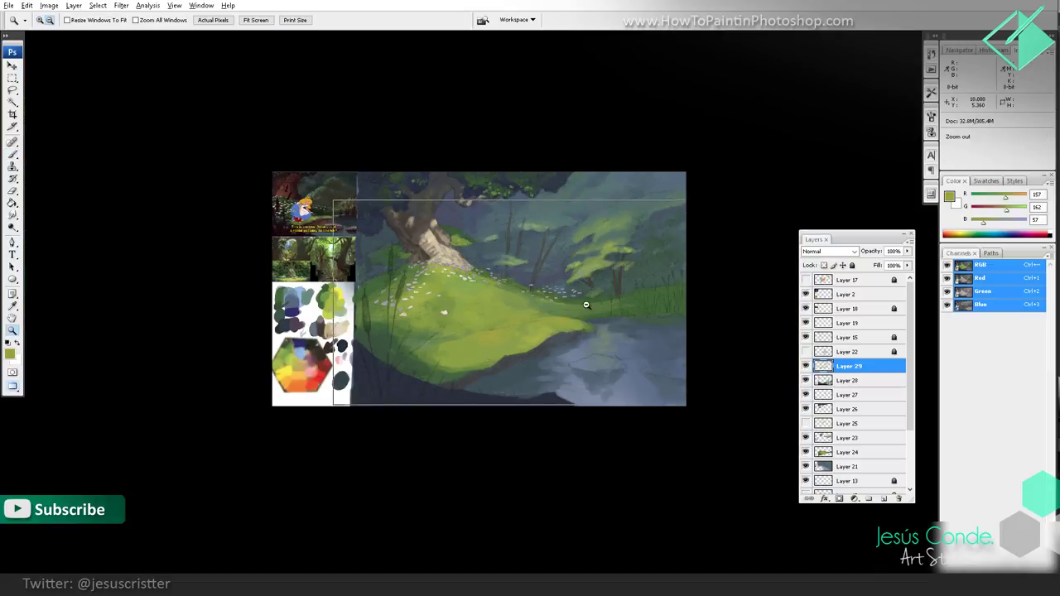
alt+click(586, 304)
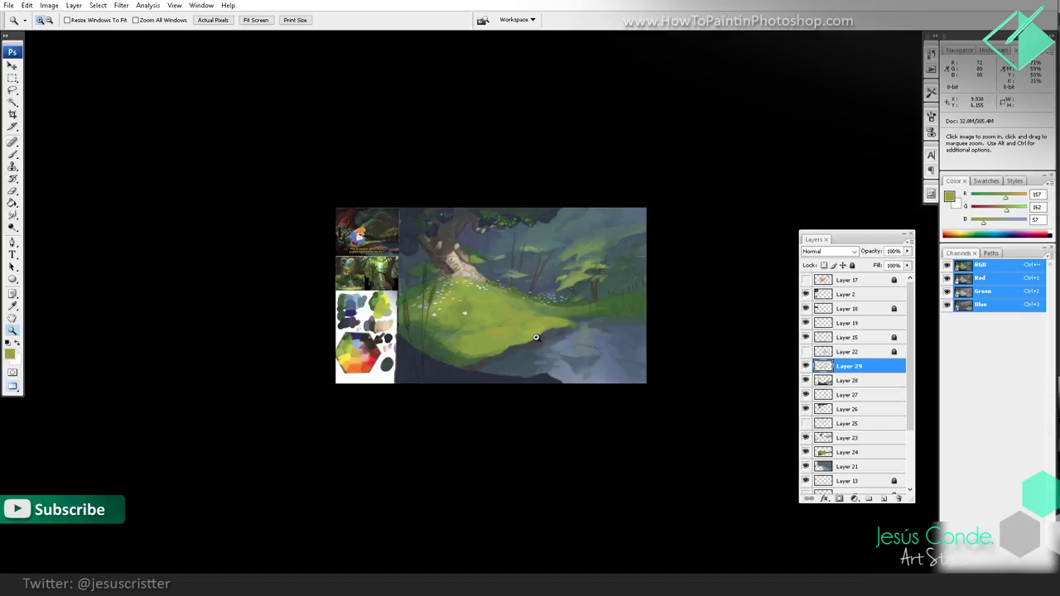
click(535, 337)
click(536, 337)
click(536, 335)
mouse_move(483, 263)
mouse_down()
mouse_move(492, 357)
mouse_move(501, 353)
mouse_up()
key(b)
alt+click(385, 224)
drag(389, 205, 379, 209)
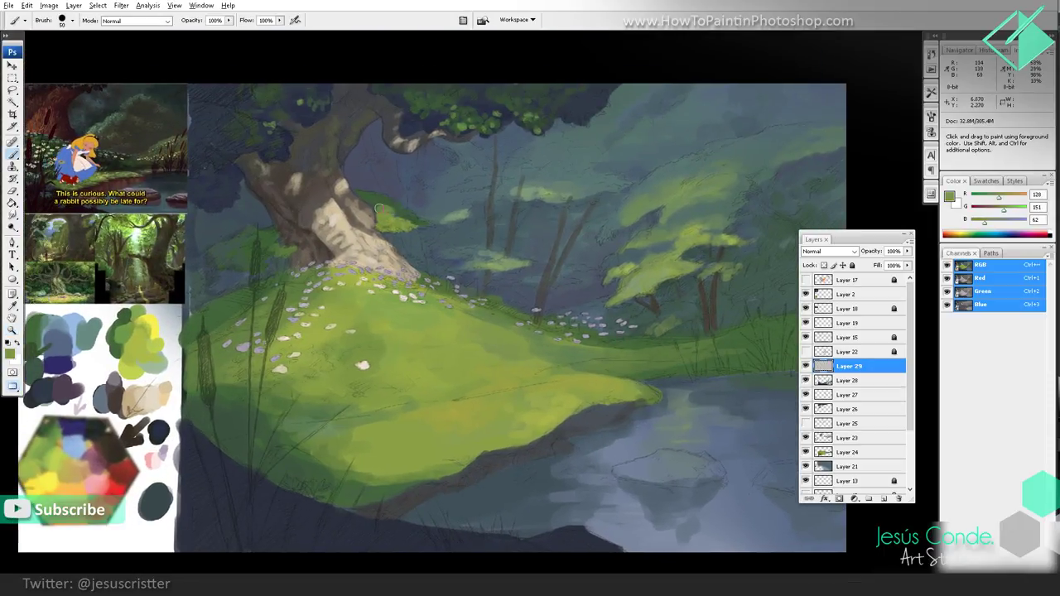
alt+click(431, 130)
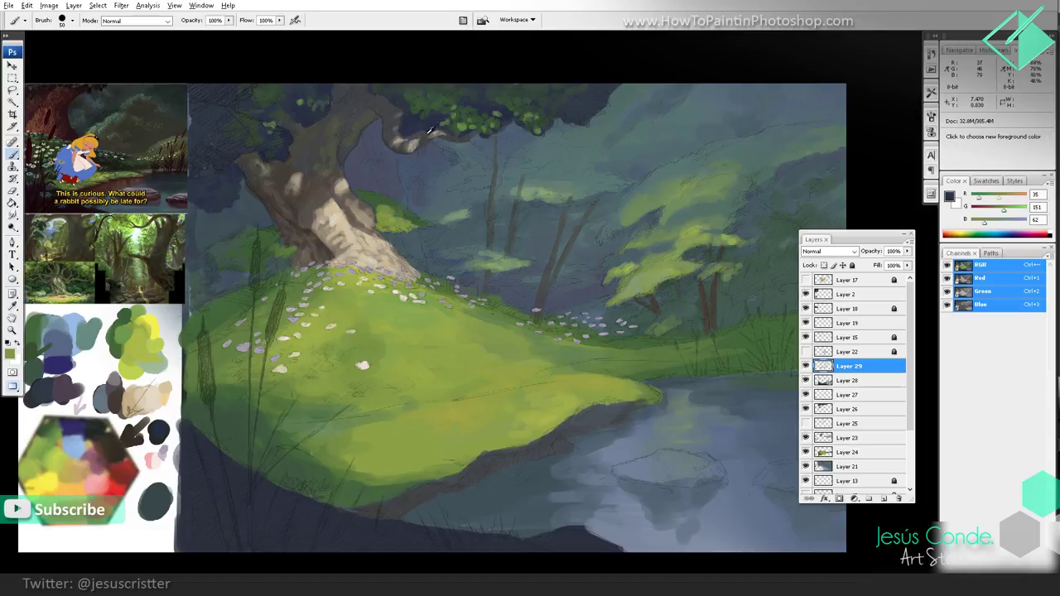
alt+click(367, 197)
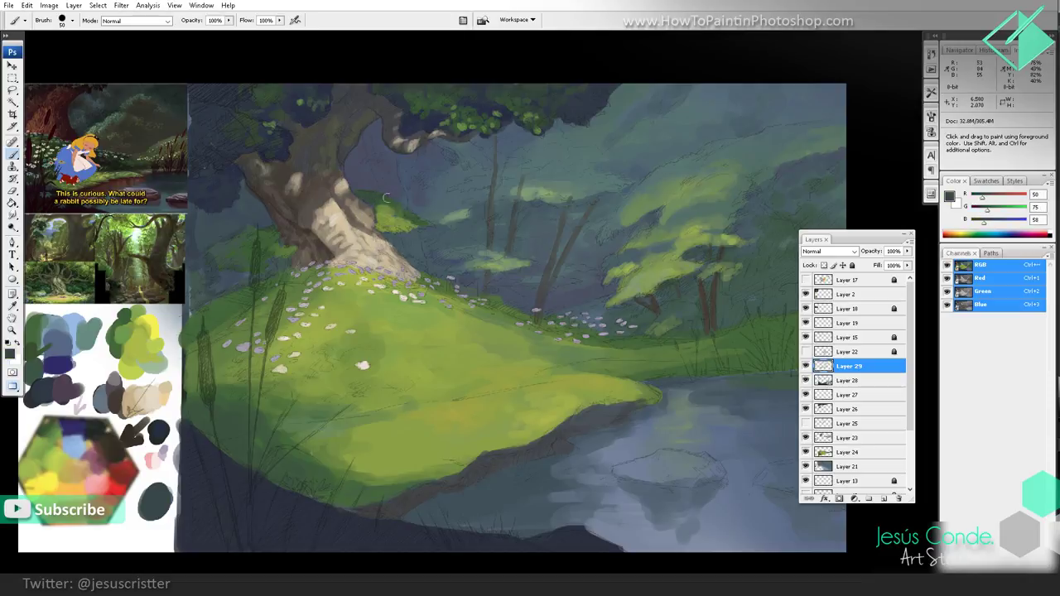
Step: Dismiss the Cool Timer window that covers part of the workspace
key(z)
alt+click(427, 230)
alt+click(426, 230)
alt+click(426, 230)
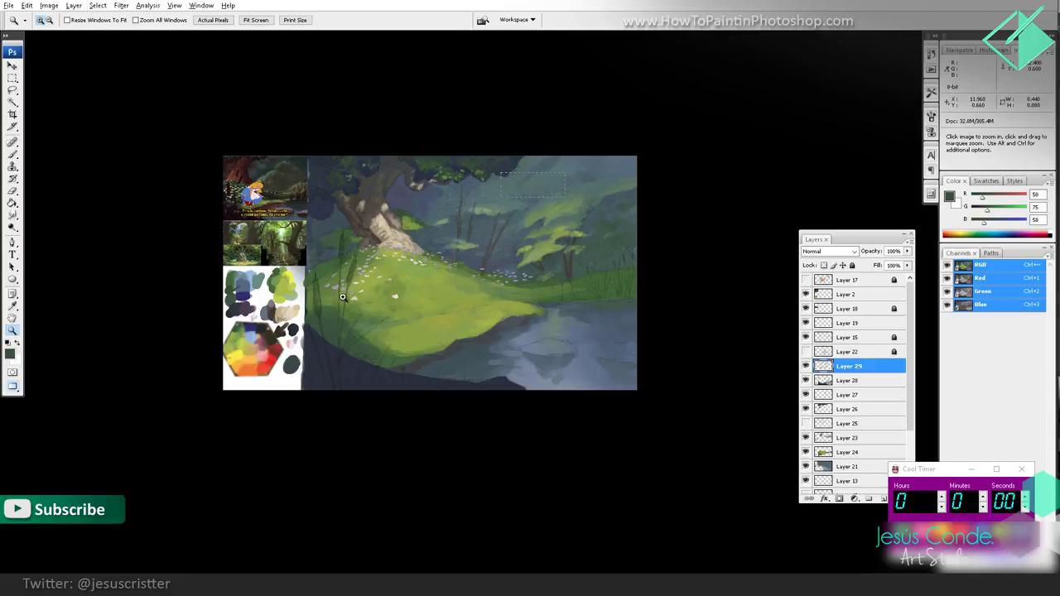
drag(344, 296, 504, 158)
drag(629, 235, 536, 287)
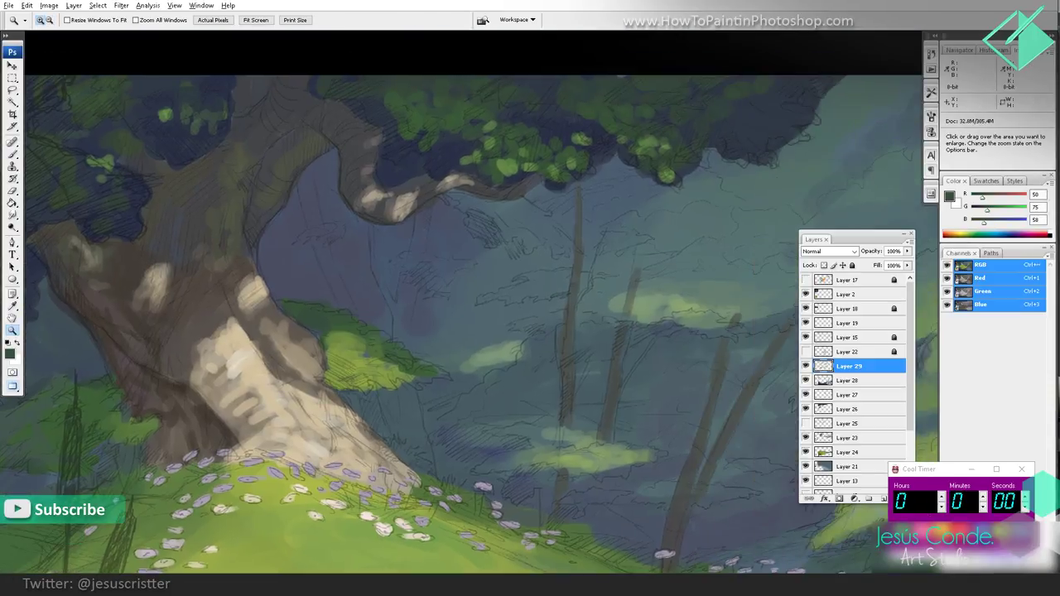
click(961, 548)
click(972, 469)
Step: Paint a thin distant trunk in the gap under the curved branch at brush size 30, using sampled darks such as RGB 57, 66, 75
key(b)
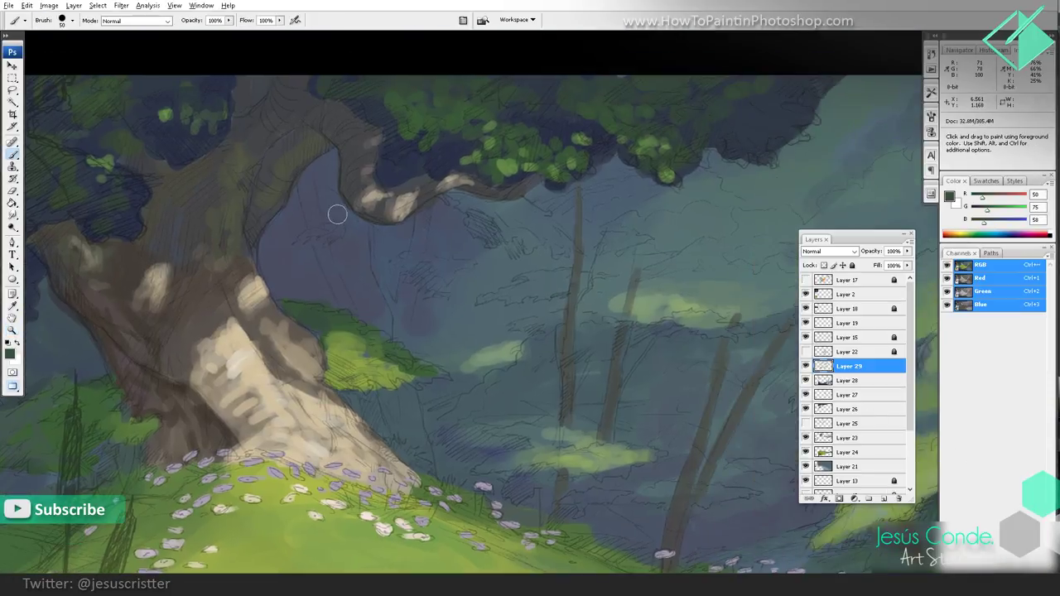
key(bracketleft)
key(bracketleft)
drag(305, 199, 314, 237)
alt+click(391, 176)
drag(313, 195, 322, 255)
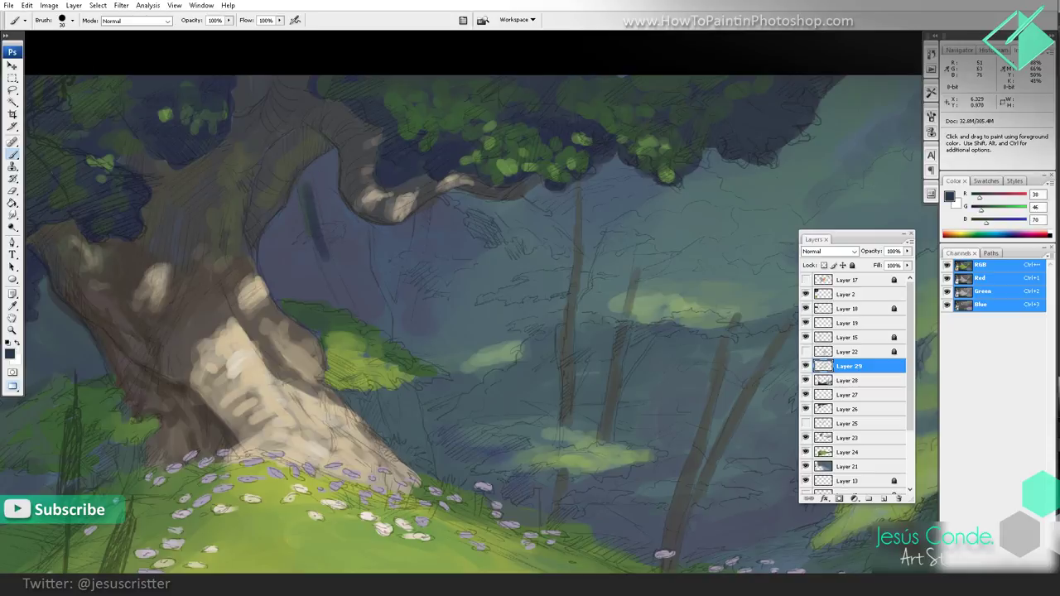
alt+click(582, 265)
drag(308, 201, 340, 301)
alt+click(313, 213)
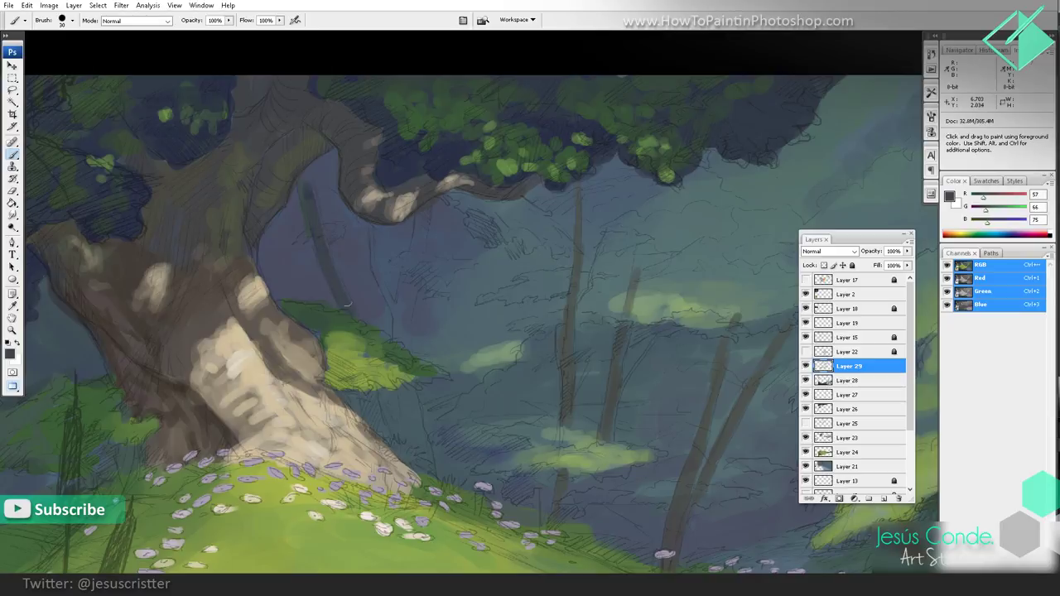
mouse_move(310, 196)
mouse_down()
mouse_move(307, 178)
mouse_move(319, 264)
mouse_up()
Step: Paint a forked thin tree behind the leafy bush at brush size 15, RGB 57, 66, 75, extending its trunks down to the hill
mouse_move(382, 280)
mouse_down()
mouse_move(397, 310)
mouse_move(395, 341)
mouse_up()
mouse_move(396, 337)
mouse_down()
mouse_move(401, 282)
mouse_move(403, 339)
mouse_move(410, 279)
mouse_up()
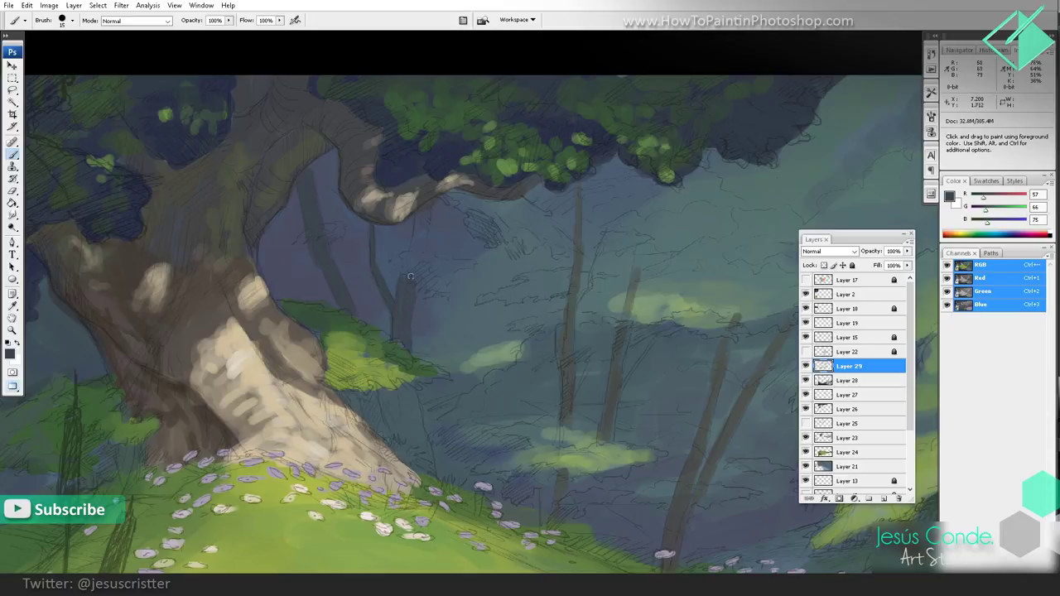
mouse_move(427, 208)
mouse_down()
mouse_move(424, 245)
mouse_move(424, 177)
mouse_up()
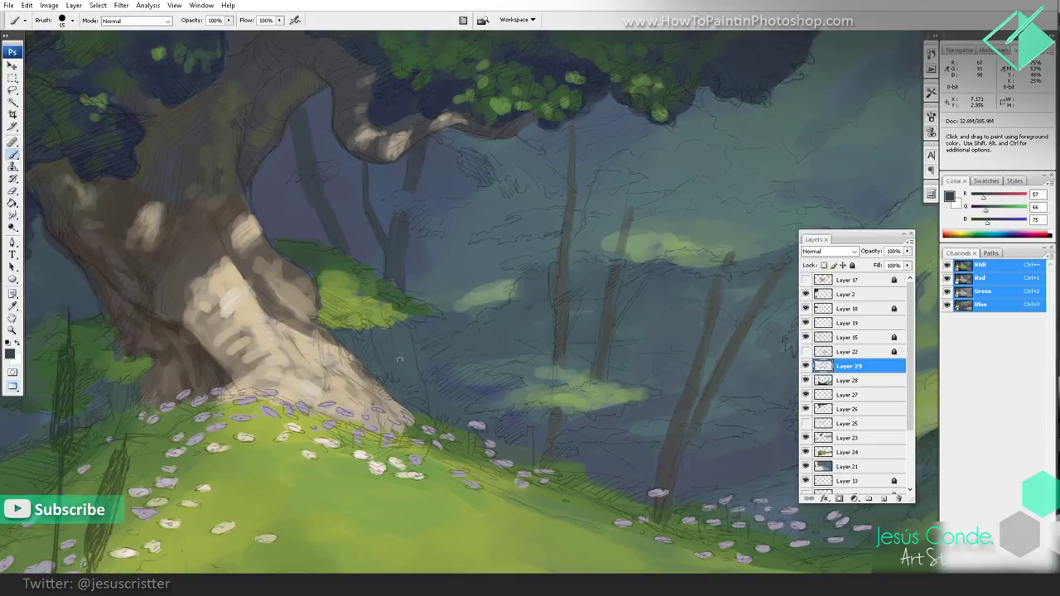
drag(397, 326, 403, 385)
mouse_move(406, 326)
mouse_down()
mouse_move(411, 392)
mouse_move(407, 323)
mouse_move(378, 377)
mouse_up()
drag(362, 335, 383, 382)
mouse_move(407, 321)
mouse_down()
mouse_move(454, 320)
mouse_move(376, 348)
mouse_up()
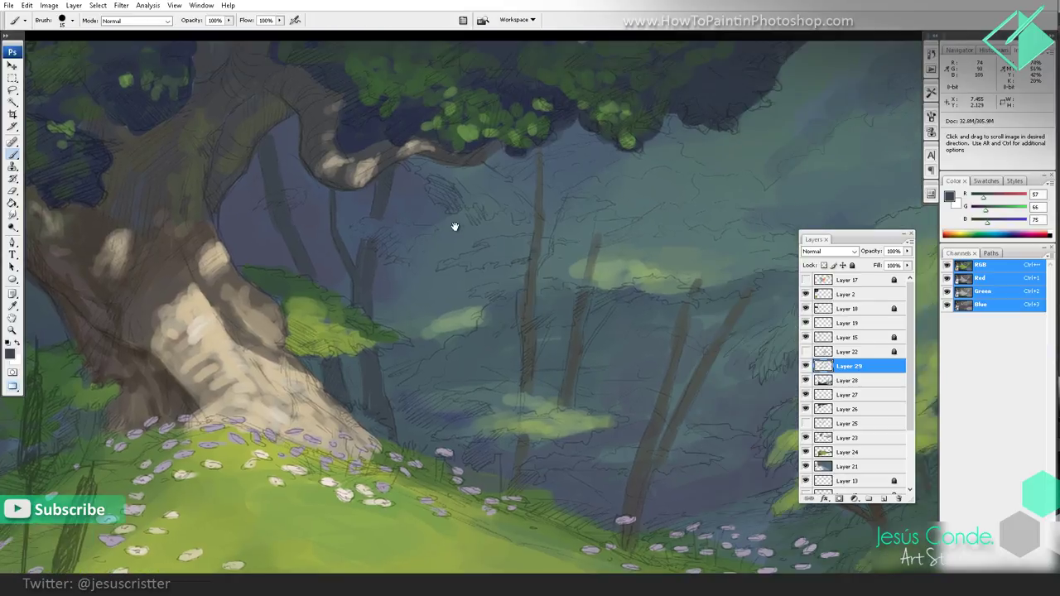
Step: Paint blue foliage on the thin distant trees under the branch at brush size 25, using RGB 63, 76, 109 and 38, 46, 70
drag(484, 308, 476, 300)
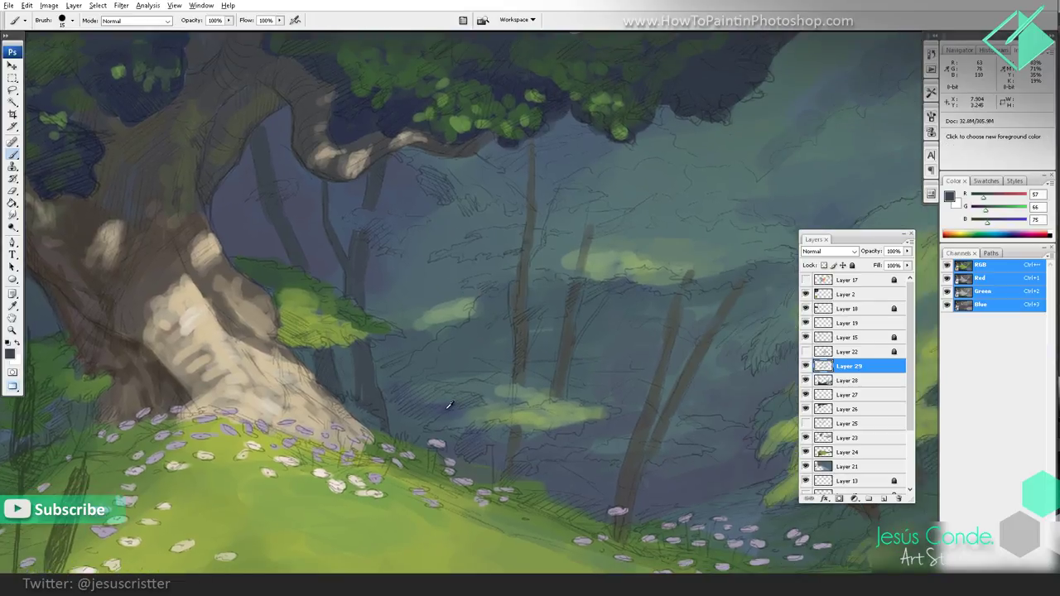
alt+click(448, 405)
mouse_move(397, 238)
mouse_down()
mouse_move(358, 215)
mouse_move(402, 222)
mouse_move(391, 248)
mouse_move(426, 222)
mouse_move(380, 215)
mouse_up()
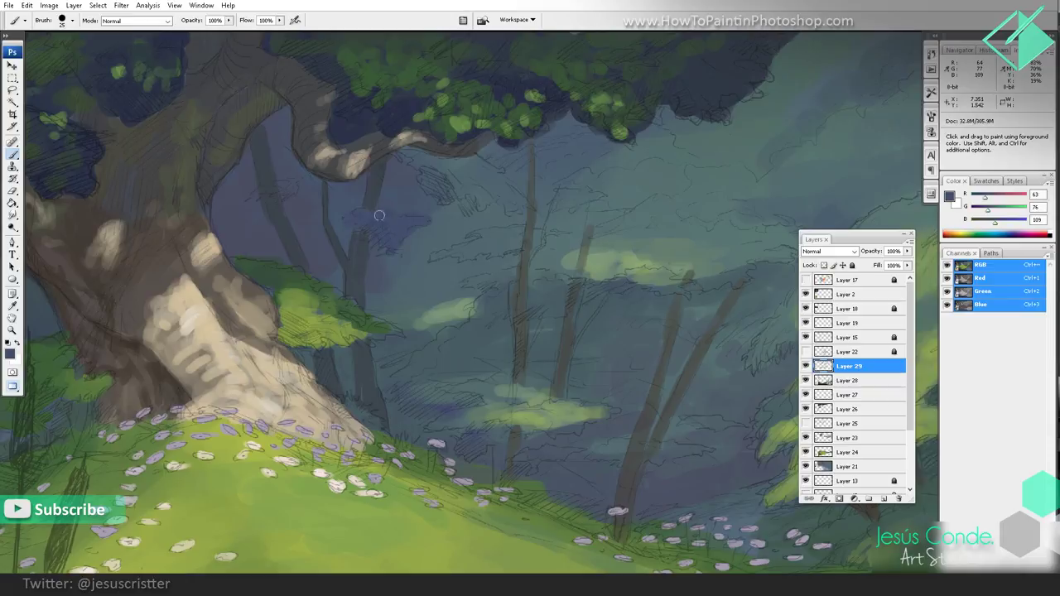
alt+click(273, 192)
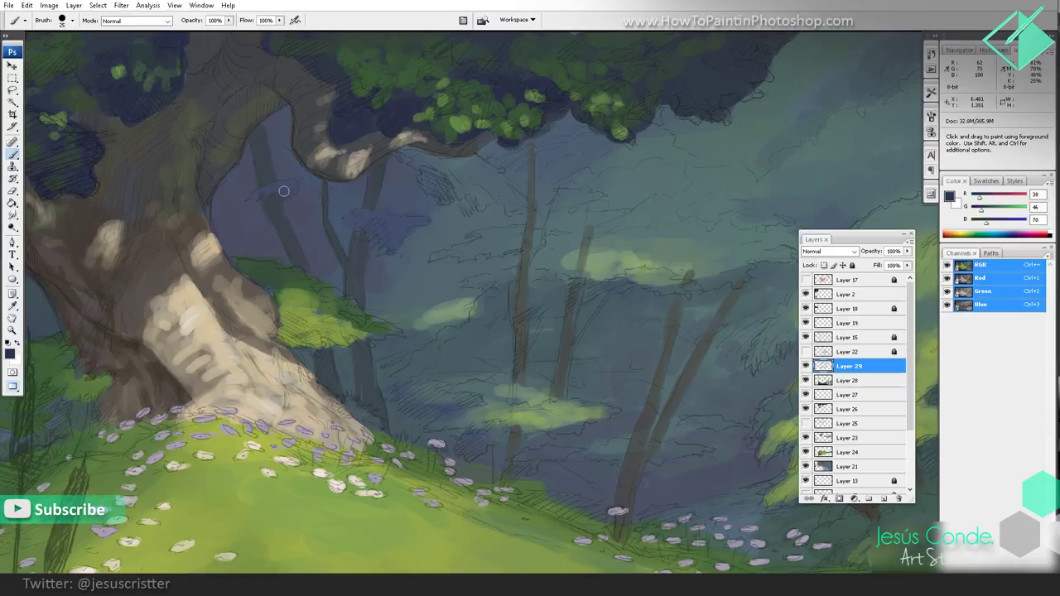
mouse_move(266, 189)
mouse_down()
mouse_move(251, 197)
mouse_move(265, 189)
mouse_up()
Step: Sample RGB 51, 61, 88 and 60, 74, 95 and paint dark foliage clusters from the forked tree across to the central thin trunks
alt+click(289, 190)
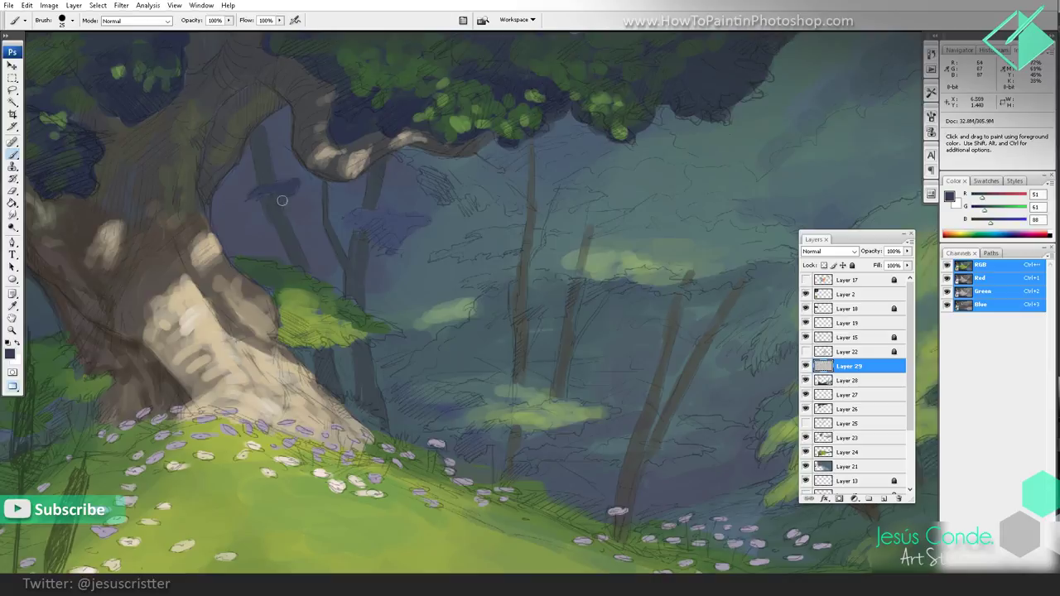
mouse_move(354, 216)
mouse_down()
mouse_move(380, 249)
mouse_move(402, 224)
mouse_move(382, 212)
mouse_up()
mouse_move(465, 250)
mouse_down()
mouse_move(466, 250)
mouse_move(489, 248)
mouse_move(481, 233)
mouse_move(537, 242)
mouse_move(534, 233)
mouse_move(500, 252)
mouse_move(498, 278)
mouse_move(476, 280)
mouse_move(491, 289)
mouse_move(513, 271)
mouse_move(488, 276)
mouse_move(483, 314)
mouse_move(499, 296)
mouse_move(504, 314)
mouse_move(540, 312)
mouse_move(526, 314)
mouse_move(556, 275)
mouse_up()
alt+click(490, 245)
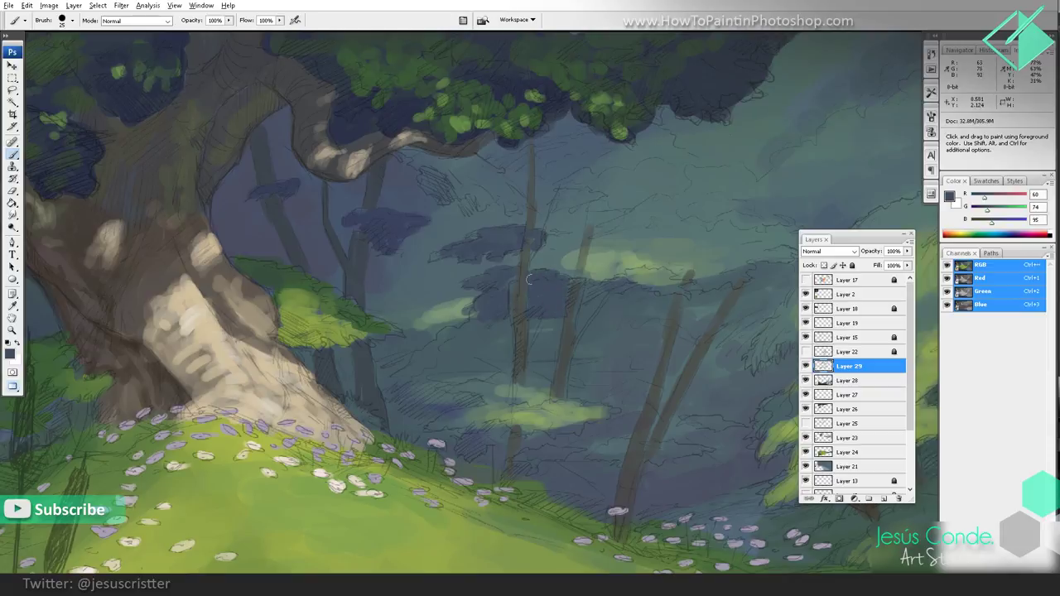
Step: Sample green, RGB 67, 94, 51, and paint foliage around the base of the central thin trees, picking RGB 84, 110, 69 for blending
alt+click(417, 361)
alt+click(418, 443)
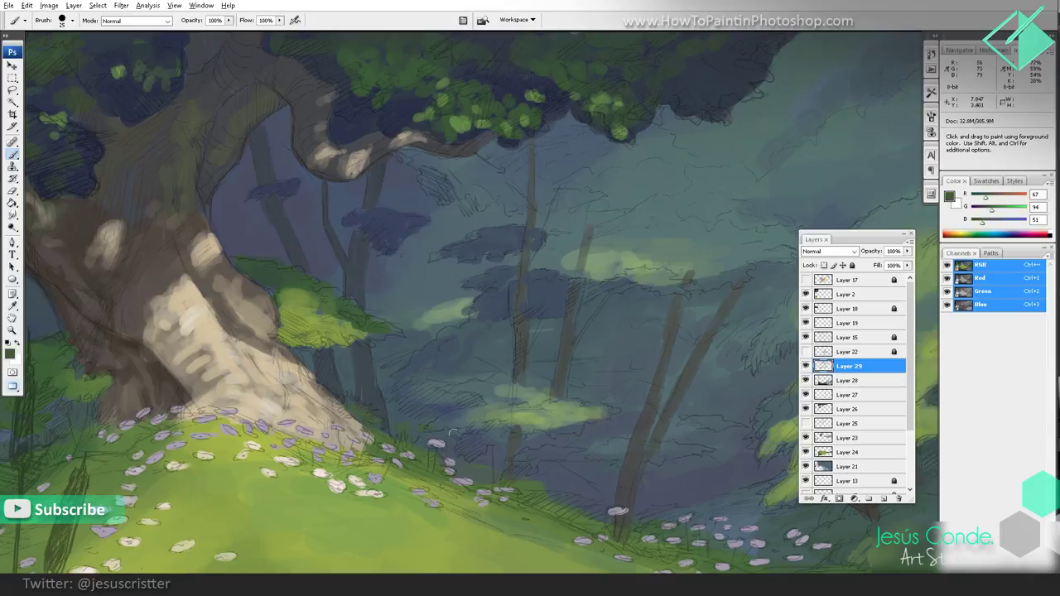
mouse_move(468, 416)
mouse_down()
mouse_move(434, 424)
mouse_move(504, 400)
mouse_move(460, 386)
mouse_move(488, 399)
mouse_move(471, 416)
mouse_move(503, 376)
mouse_move(484, 359)
mouse_move(534, 378)
mouse_move(513, 387)
mouse_move(537, 381)
mouse_move(536, 367)
mouse_move(541, 401)
mouse_up()
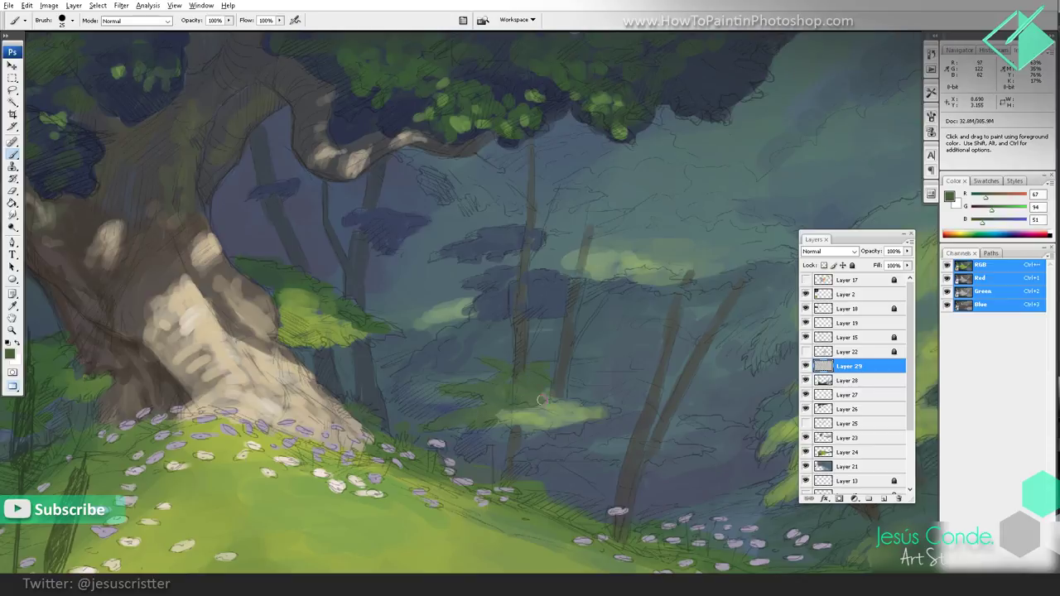
alt+click(540, 396)
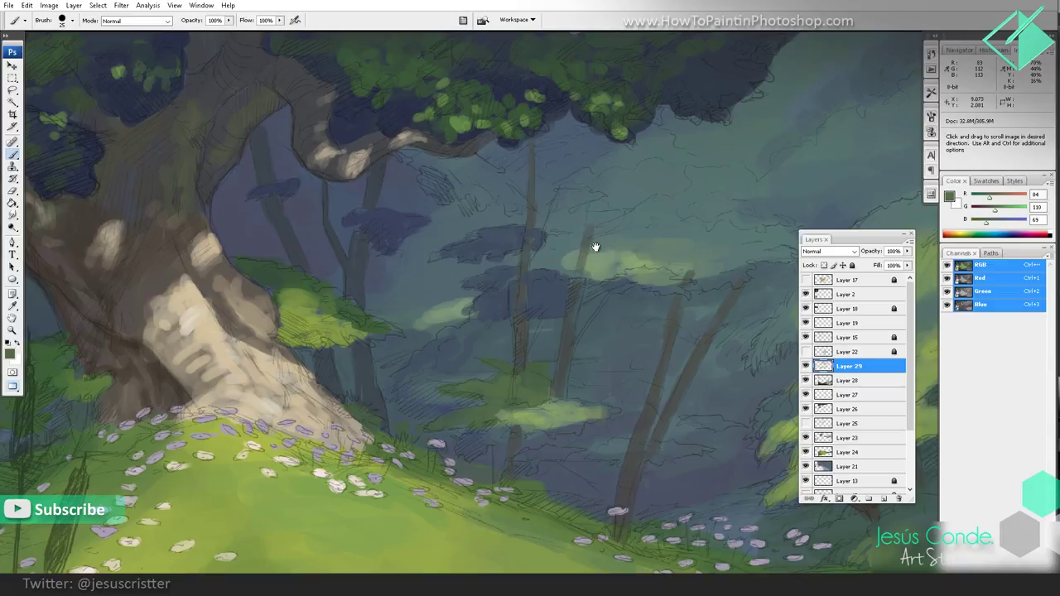
Step: Sample RGB 68, 93, 88 from the background and paint dull green foliage above the central thin trunks at brush size 25
mouse_move(594, 243)
mouse_down()
mouse_move(413, 293)
mouse_move(444, 298)
mouse_move(462, 251)
mouse_move(492, 284)
mouse_move(466, 303)
mouse_up()
alt+click(530, 132)
alt+click(433, 279)
alt+click(443, 259)
alt+click(450, 274)
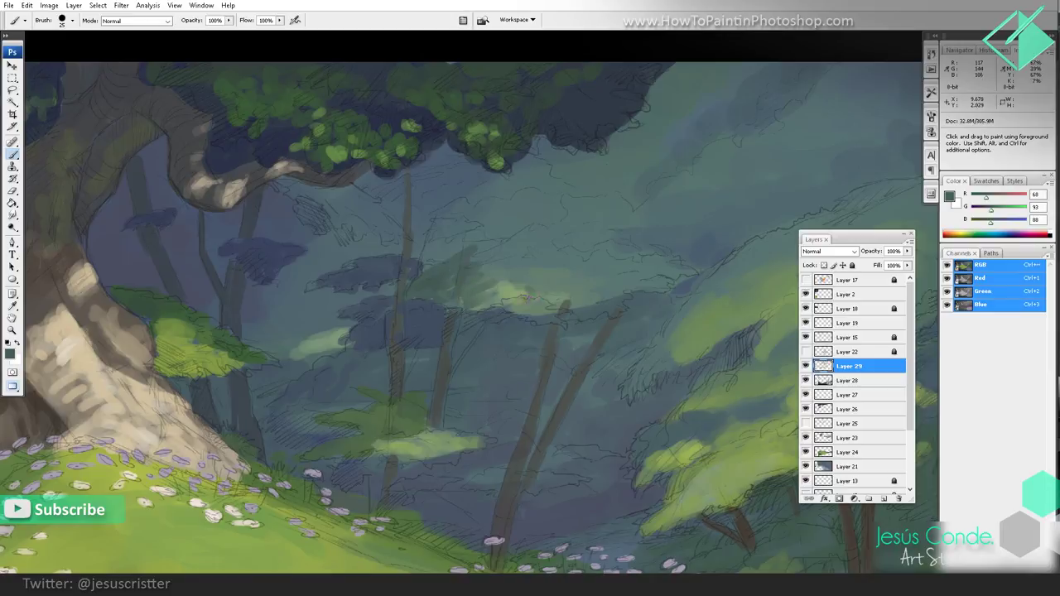
drag(538, 304, 522, 316)
Step: Sample RGB 37, 44, 69 and 57, 63, 86 and paint dark shadow between the leaning thin trunks and the bright green tree above the flowers
alt+click(591, 290)
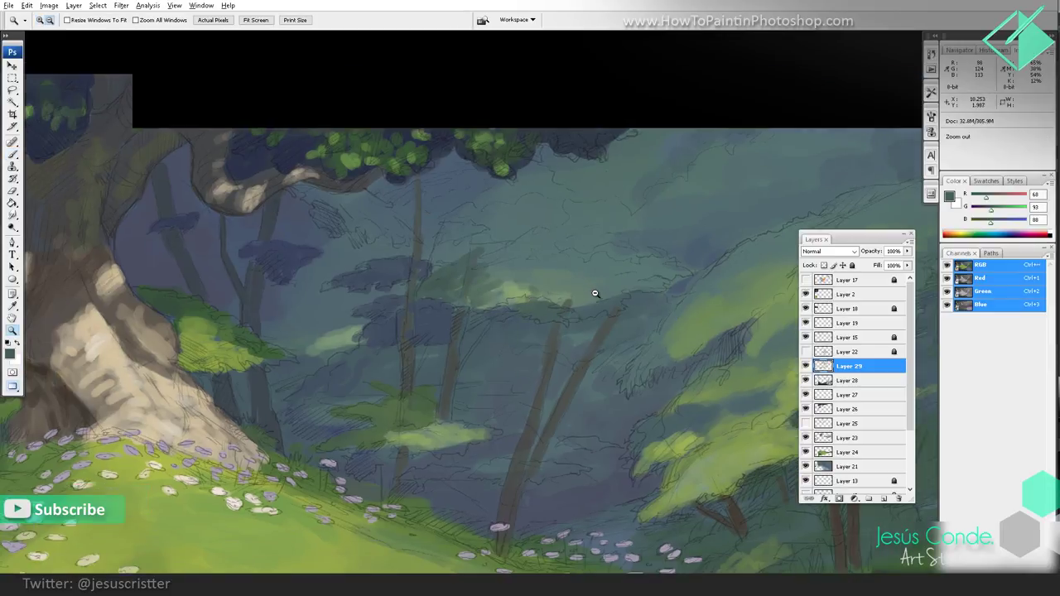
alt+click(593, 293)
drag(605, 280, 445, 329)
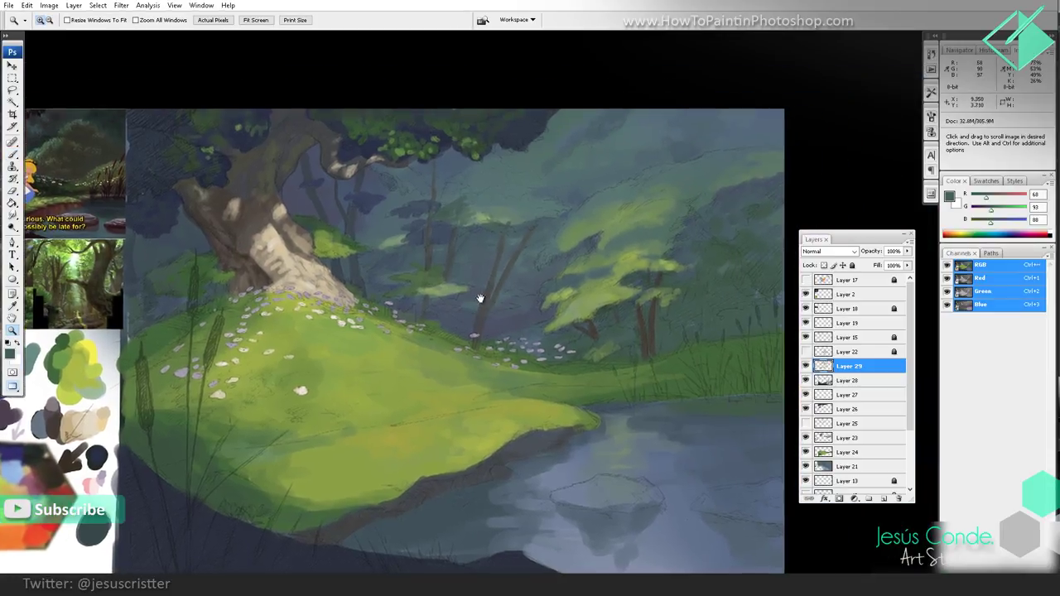
drag(636, 300, 569, 288)
key(b)
alt+click(356, 154)
key(z)
click(568, 288)
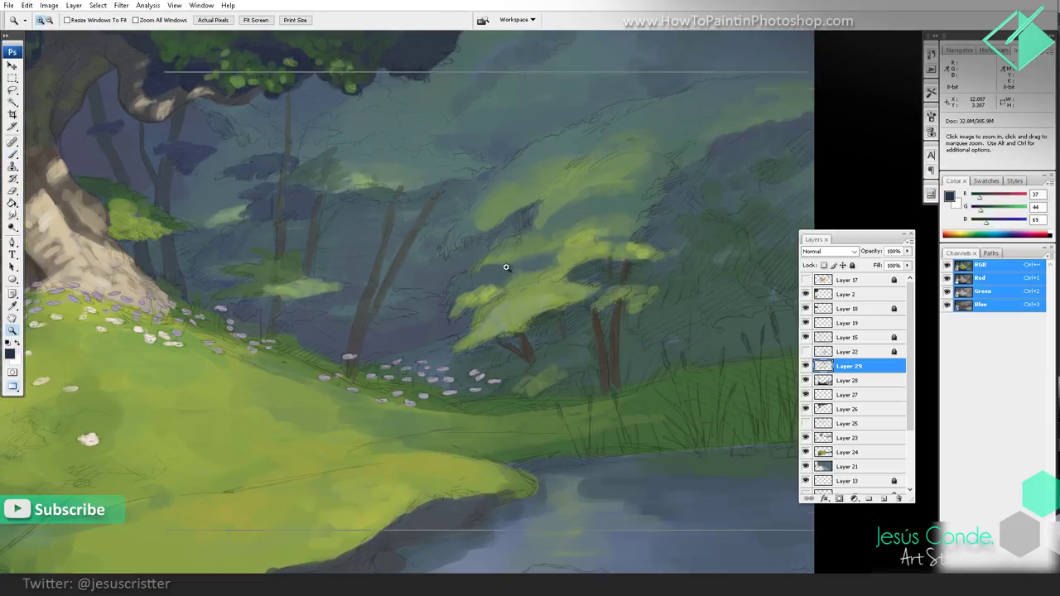
click(503, 265)
key(b)
mouse_move(320, 379)
mouse_down()
mouse_move(416, 346)
mouse_move(379, 353)
mouse_up()
alt+click(406, 340)
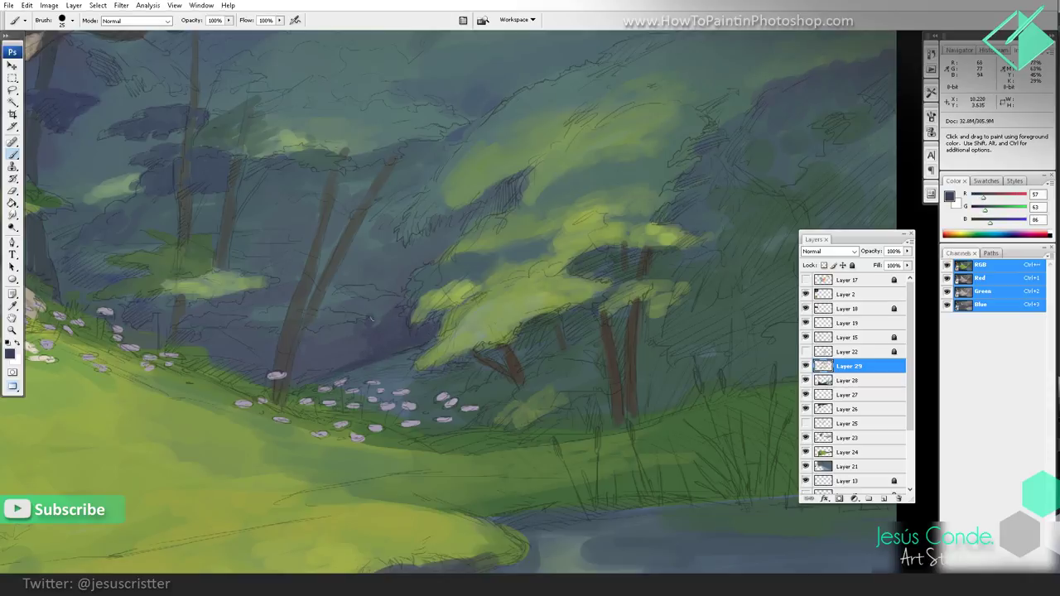
mouse_move(372, 318)
mouse_down()
mouse_move(345, 303)
mouse_move(371, 323)
mouse_up()
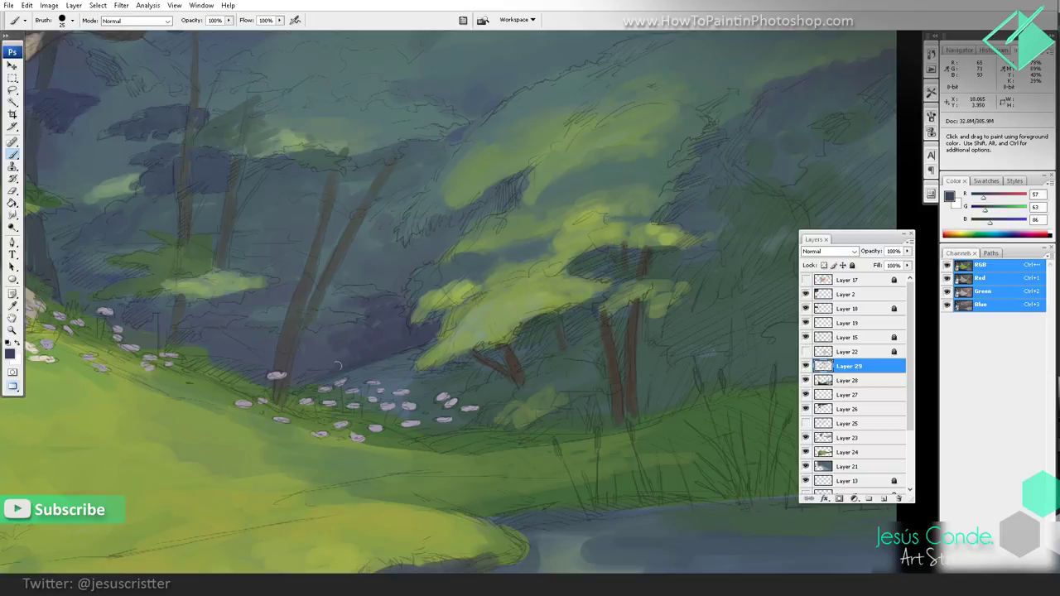
alt+click(355, 352)
mouse_move(334, 365)
mouse_down()
mouse_move(333, 348)
mouse_move(304, 348)
mouse_up()
Step: Blend the shaded gap between the leaning trunks and the bright green tree using RGB 70, 82, 98 and 64, 70, 92, continuing behind the trunk base
alt+click(403, 273)
alt+click(426, 255)
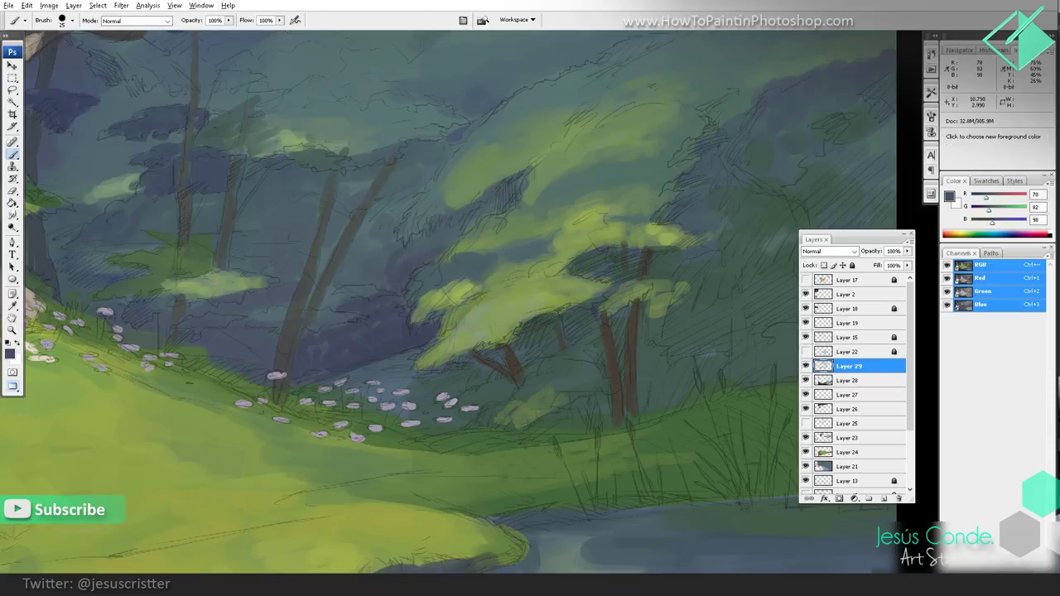
drag(452, 237, 409, 245)
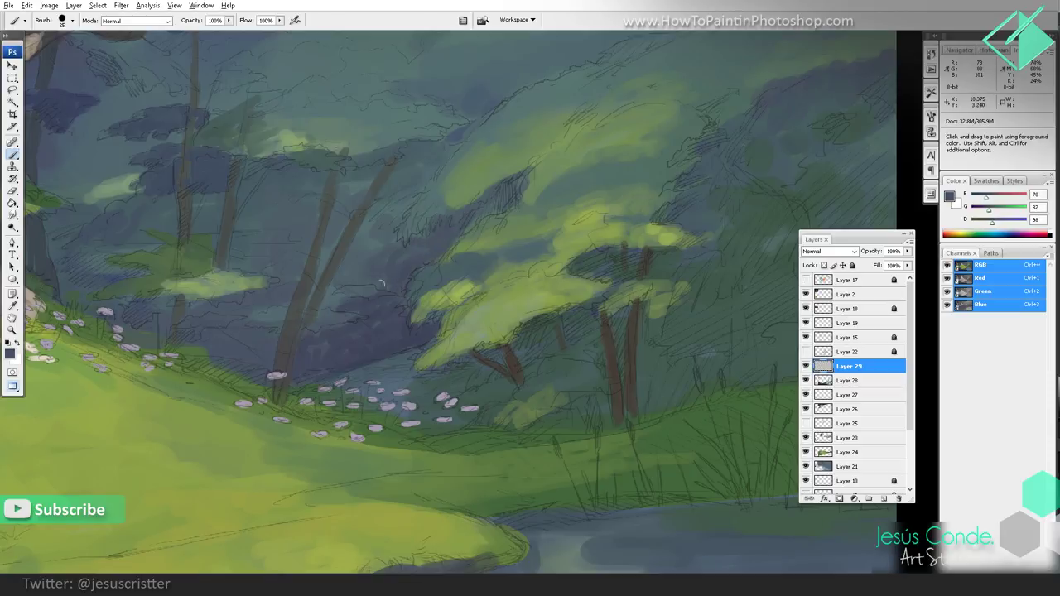
alt+click(389, 267)
alt+click(389, 242)
alt+click(323, 347)
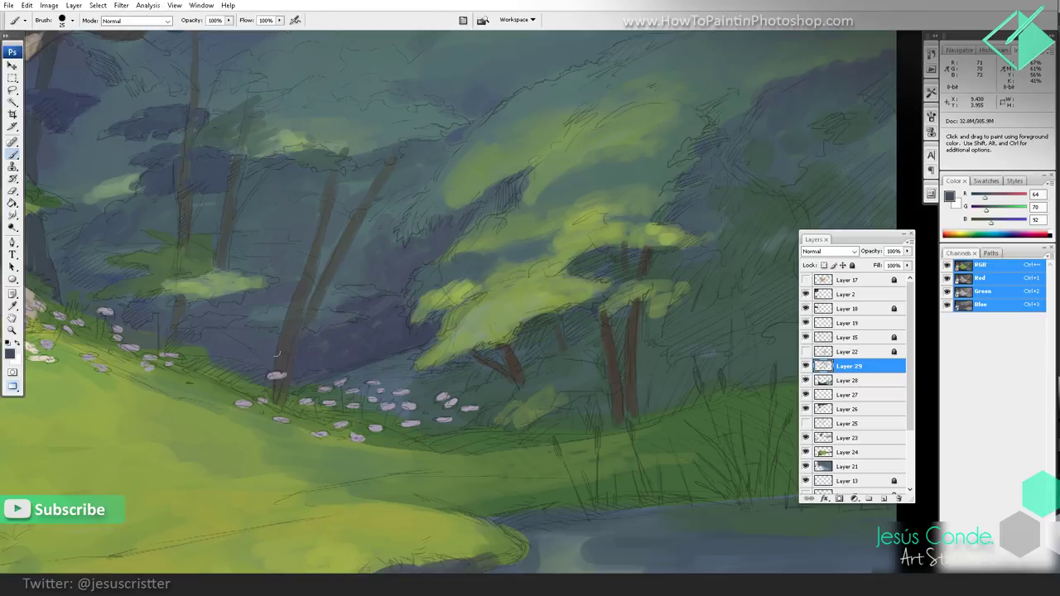
mouse_move(212, 352)
mouse_down()
mouse_move(186, 353)
mouse_move(237, 335)
mouse_up()
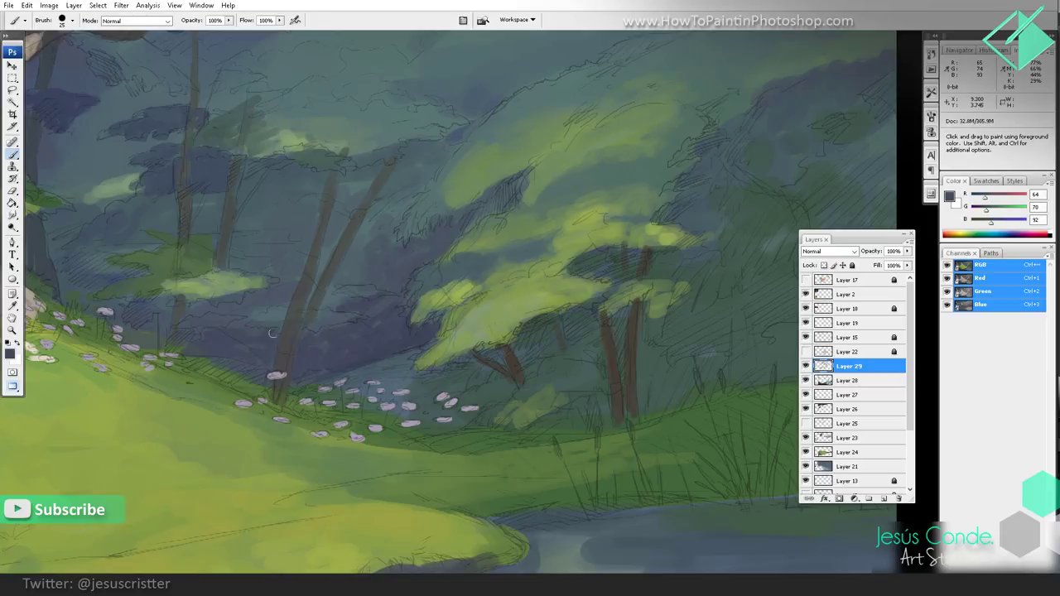
Step: Paint misty blue background foliage under the big tree's branch at brush sizes 30 and 35, using RGB 73, 94, 112 and 77, 100, 113
key(z)
alt+click(520, 280)
alt+click(534, 289)
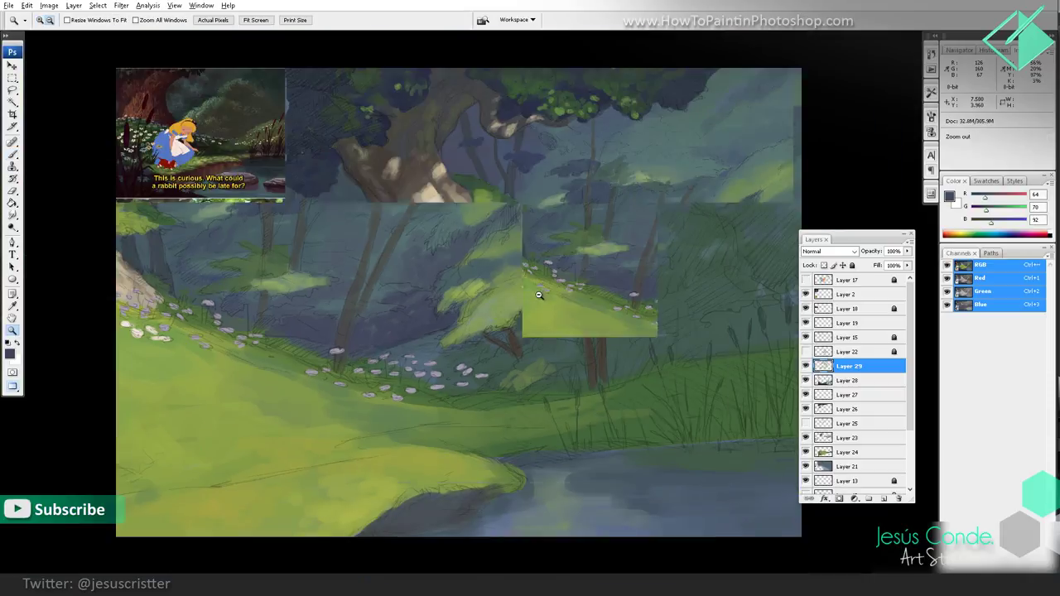
alt+click(559, 297)
drag(591, 318, 529, 334)
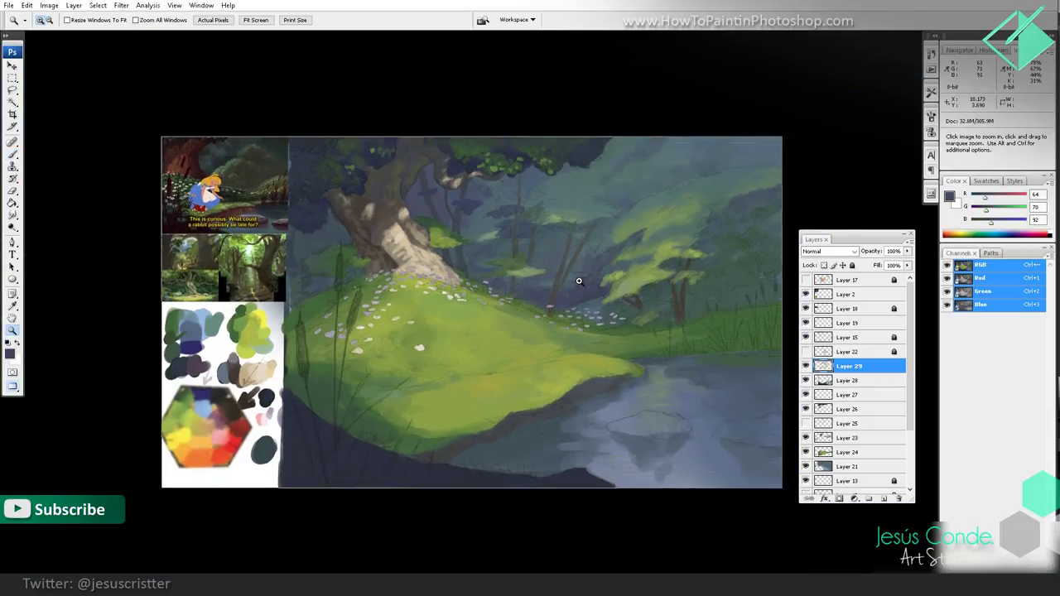
click(582, 288)
drag(584, 265, 526, 310)
click(563, 266)
key(b)
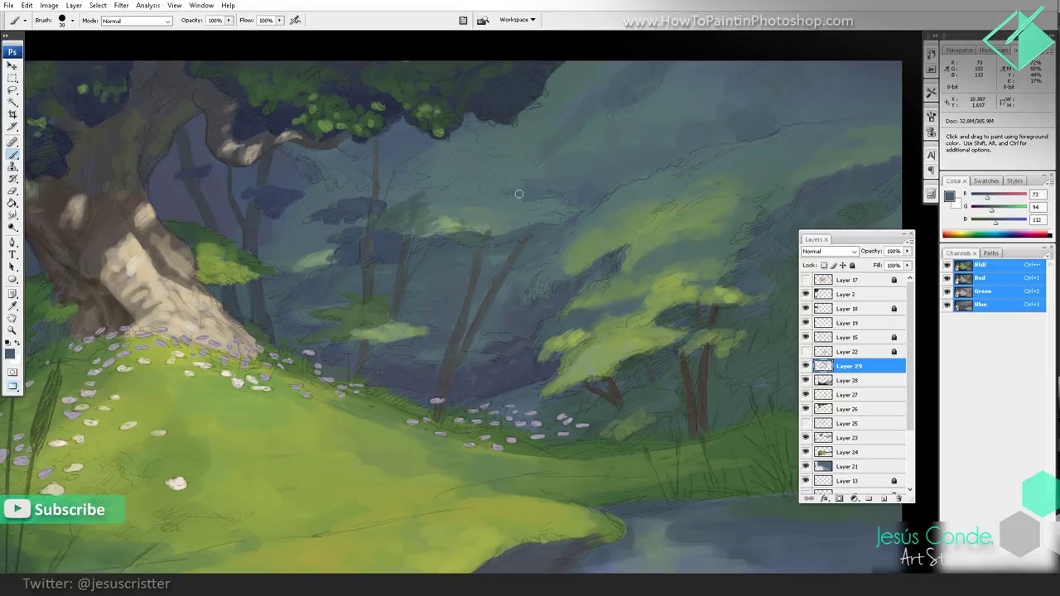
drag(430, 186, 446, 182)
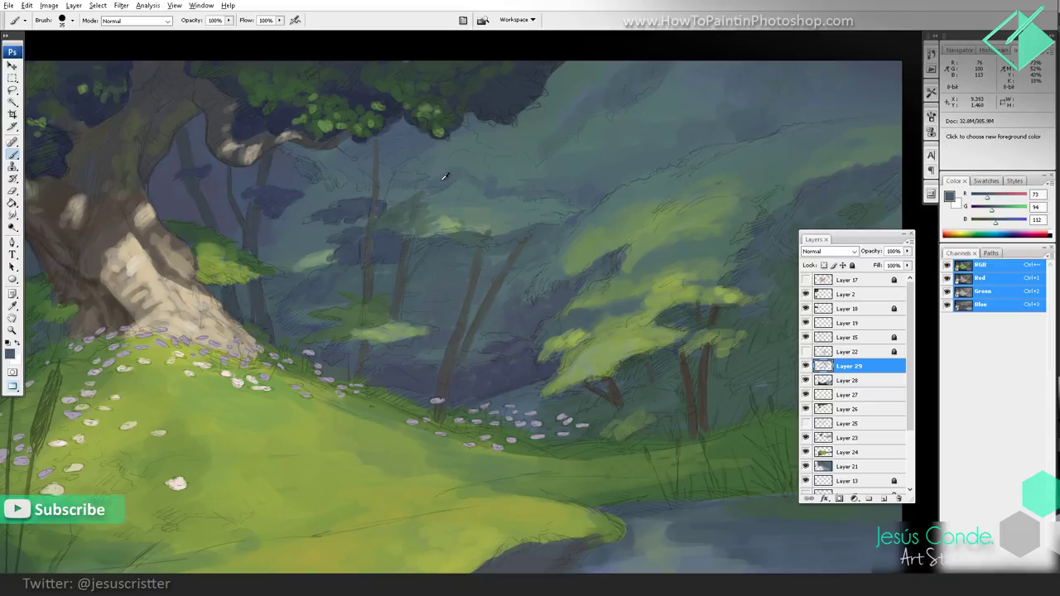
alt+click(446, 176)
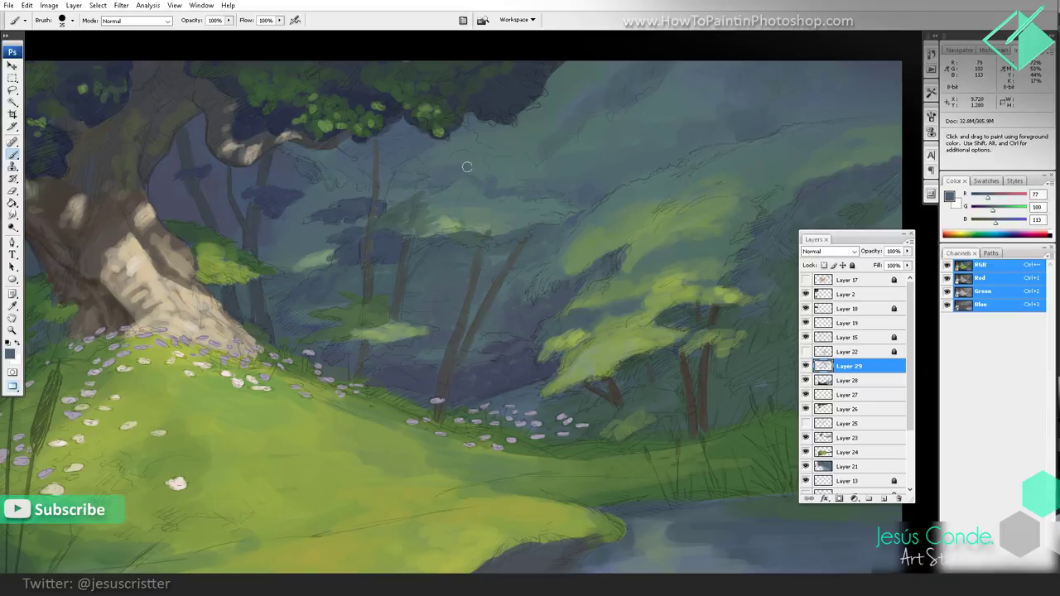
alt+click(580, 201)
alt+click(547, 134)
key(z)
alt+click(556, 189)
alt+click(559, 183)
alt+click(571, 216)
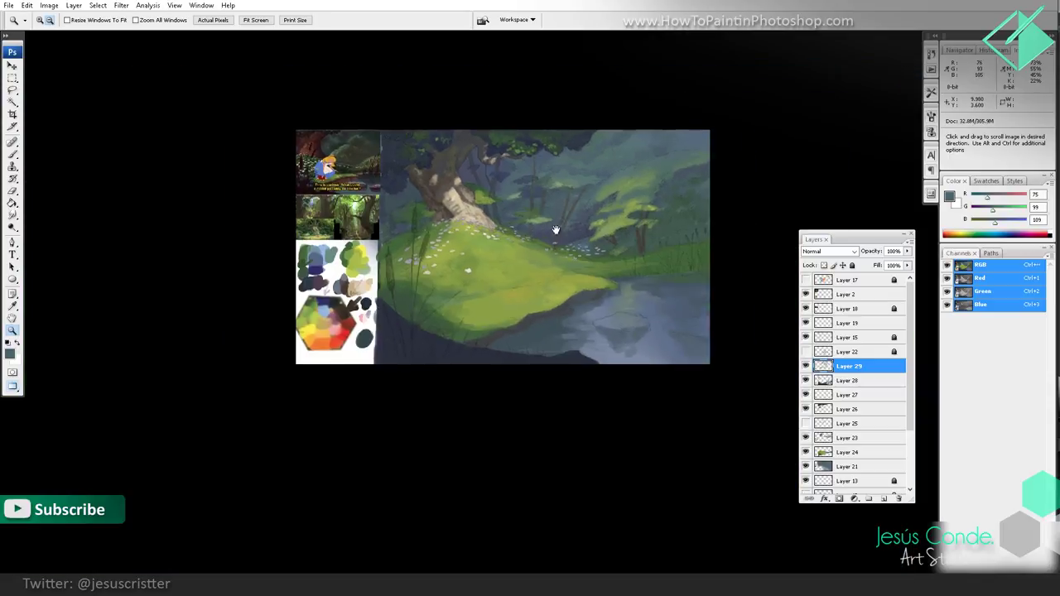
drag(555, 230, 511, 240)
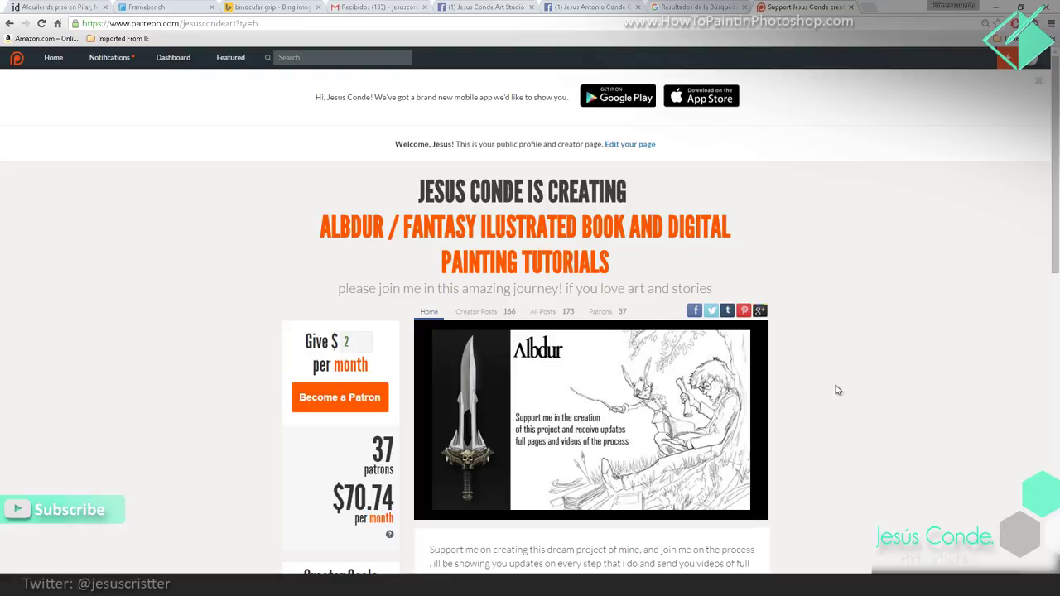
Step: Switch to the browser, look over the Albdur project's Patreon home page and open its creator posts
scroll(836, 390, down, 1)
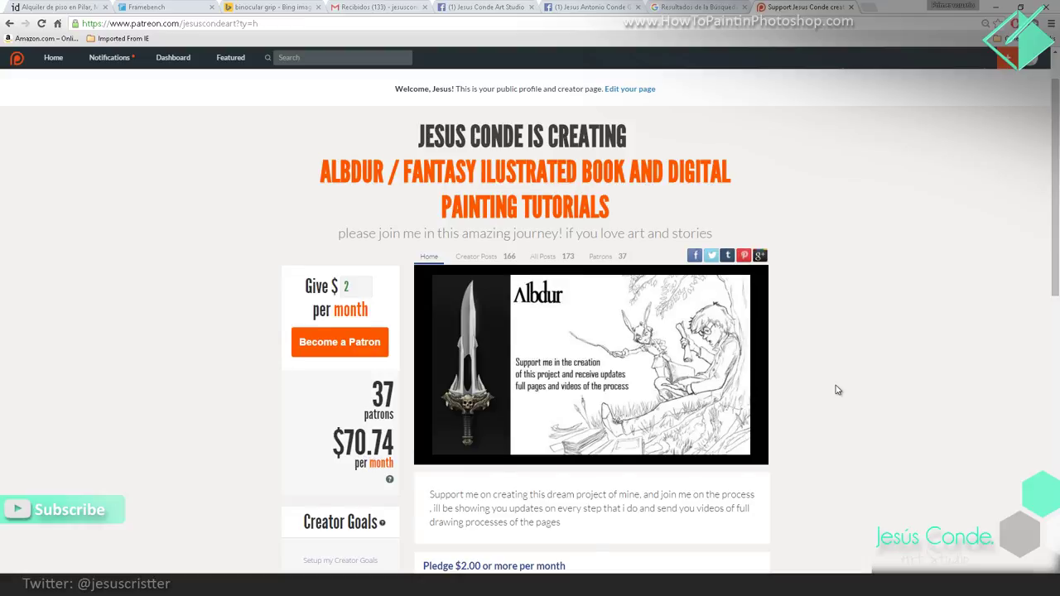
scroll(835, 390, down, 1)
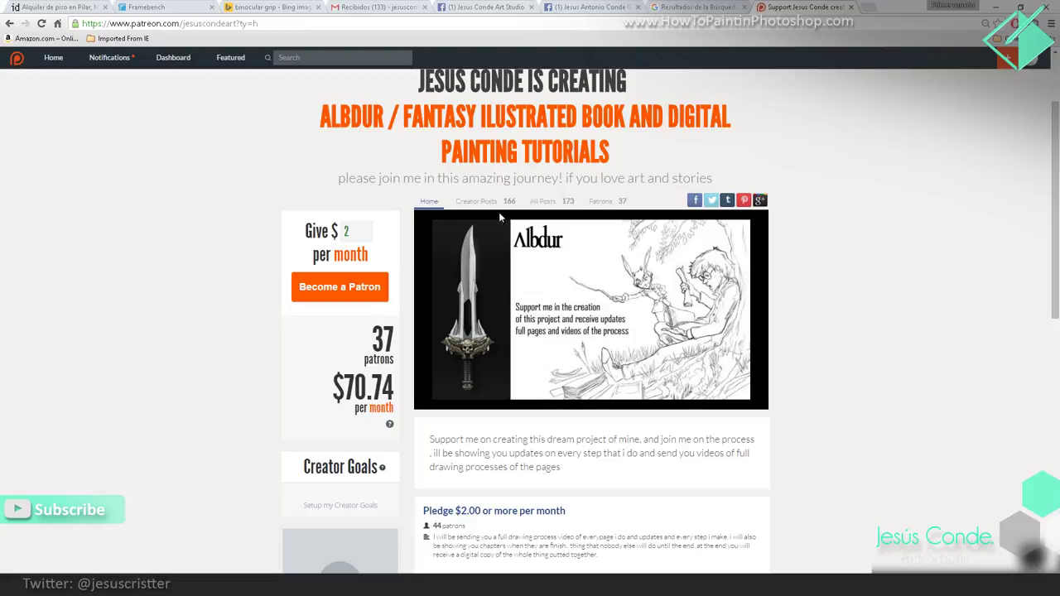
click(476, 201)
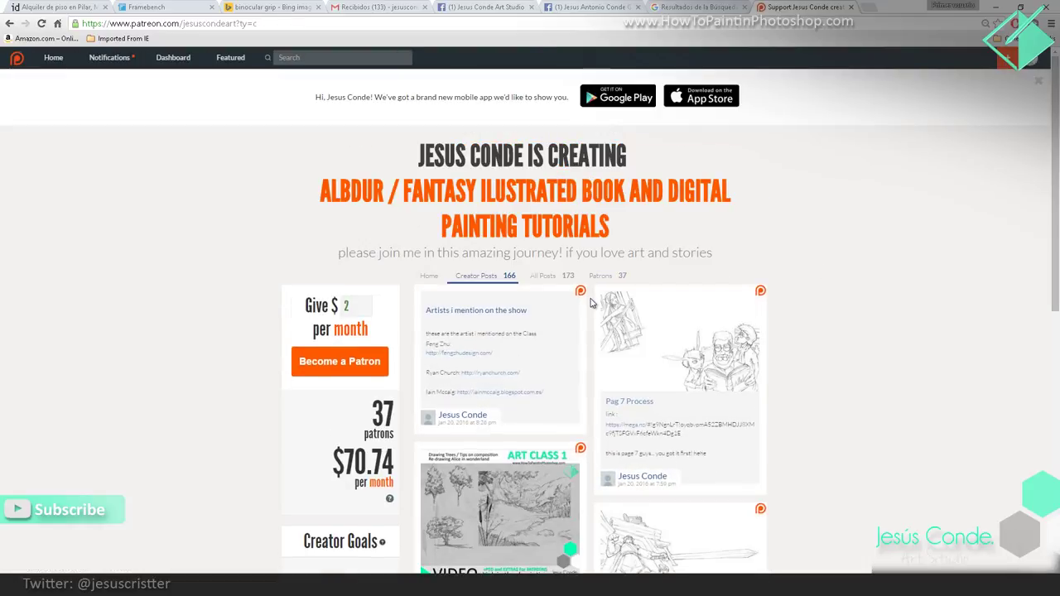
Step: Look through the creator posts for book pages, art class material, character designs and tutorials, and return to the Patreon home section
scroll(592, 304, down, 3)
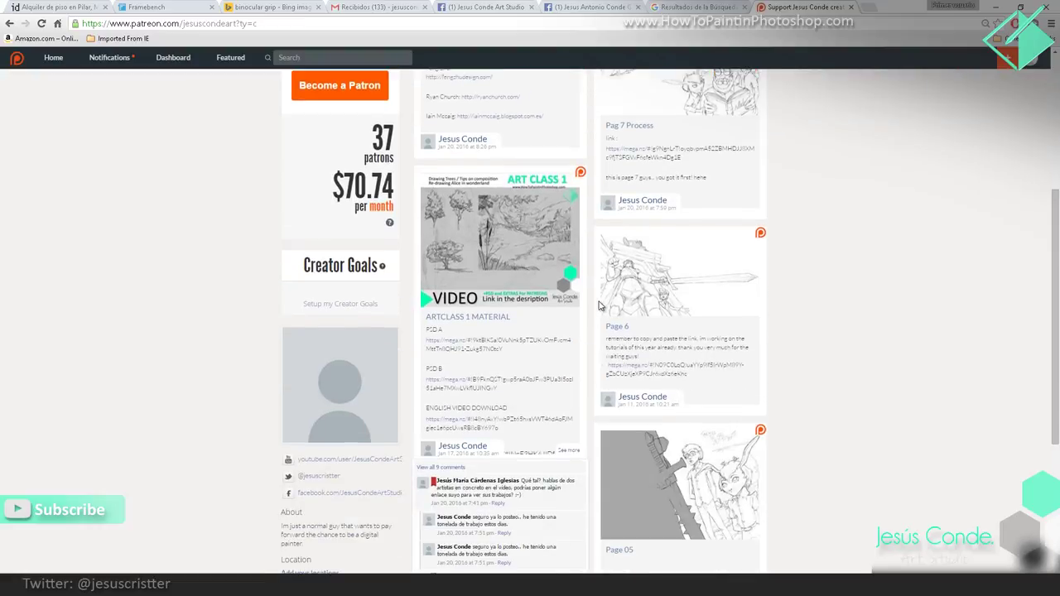
scroll(775, 343, down, 1)
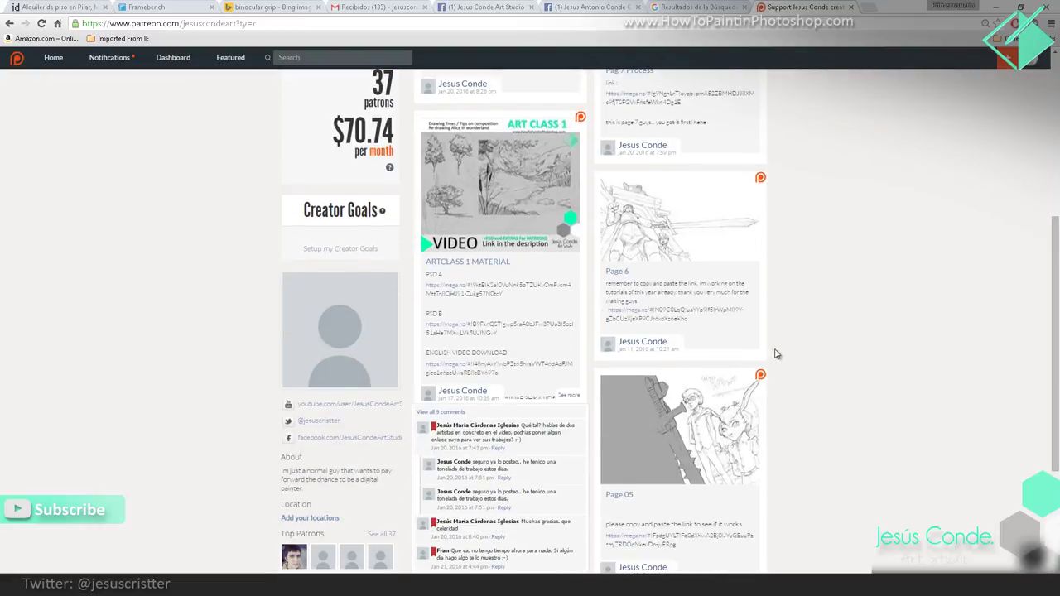
scroll(720, 432, down, 1)
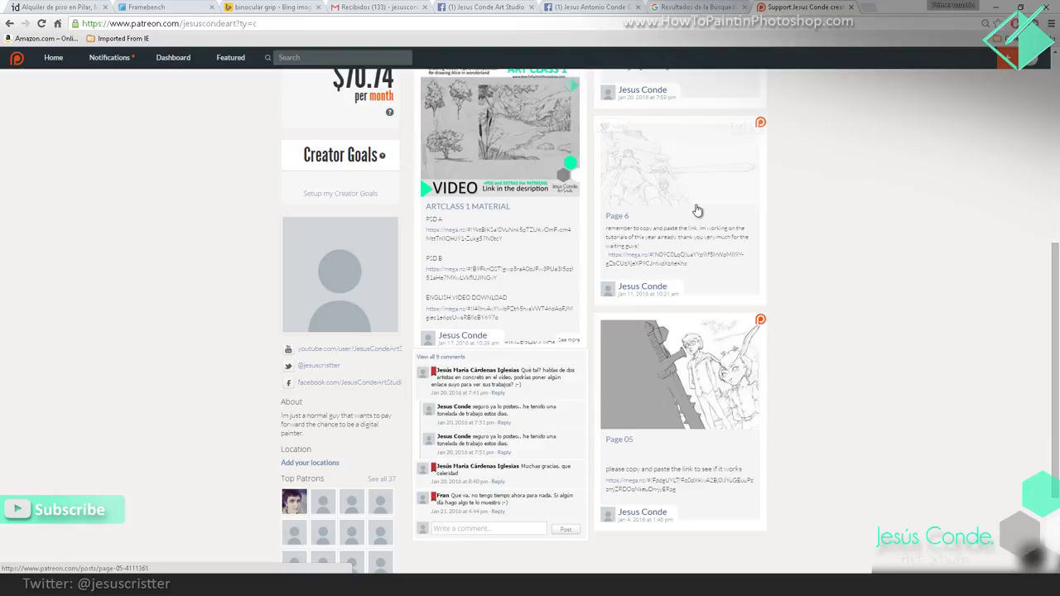
scroll(737, 319, down, 2)
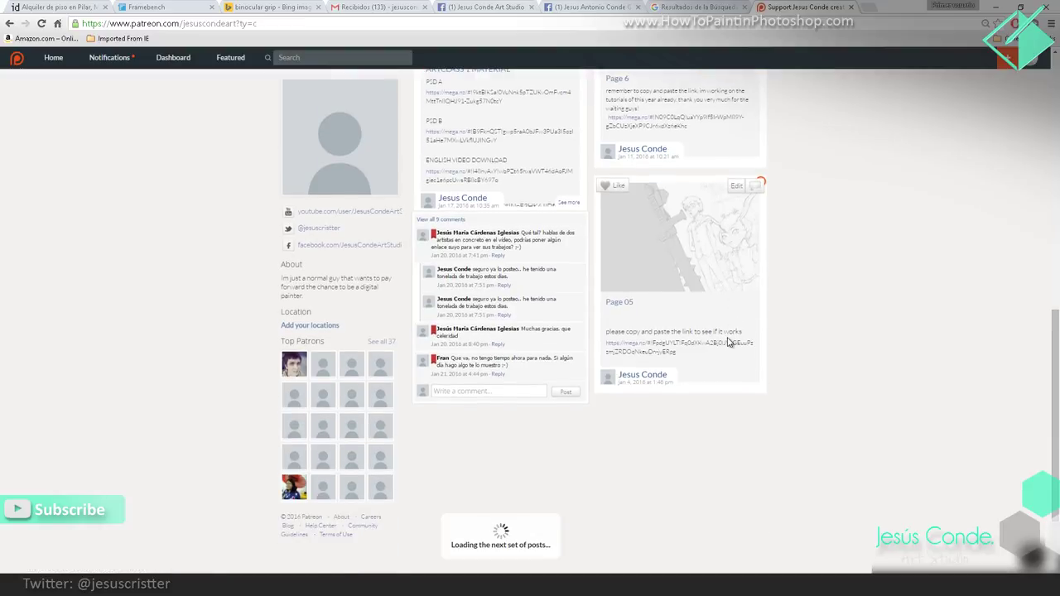
scroll(728, 344, up, 4)
scroll(729, 343, down, 2)
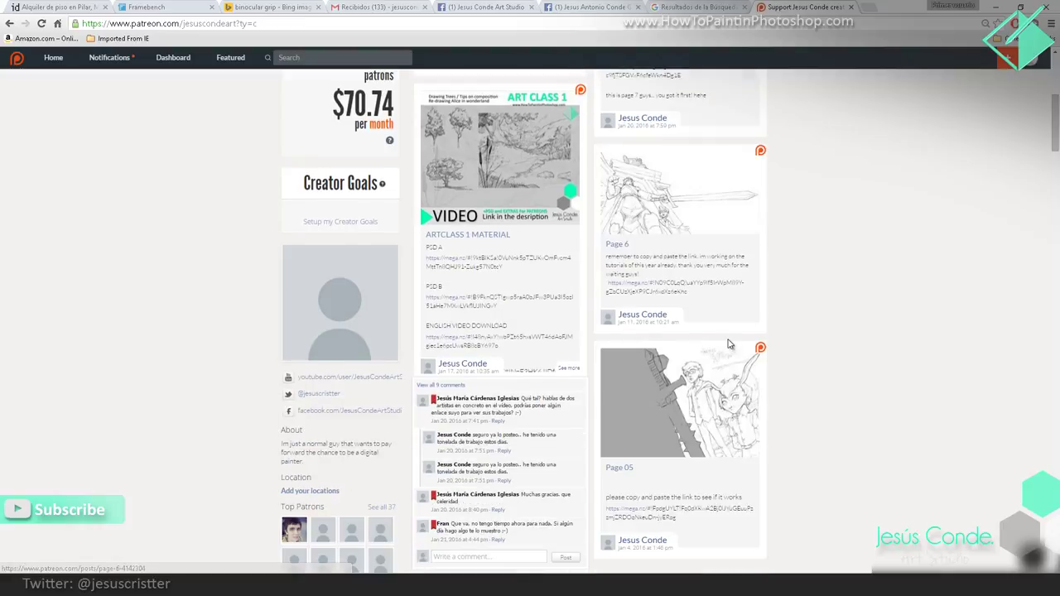
scroll(728, 344, down, 2)
scroll(729, 346, down, 4)
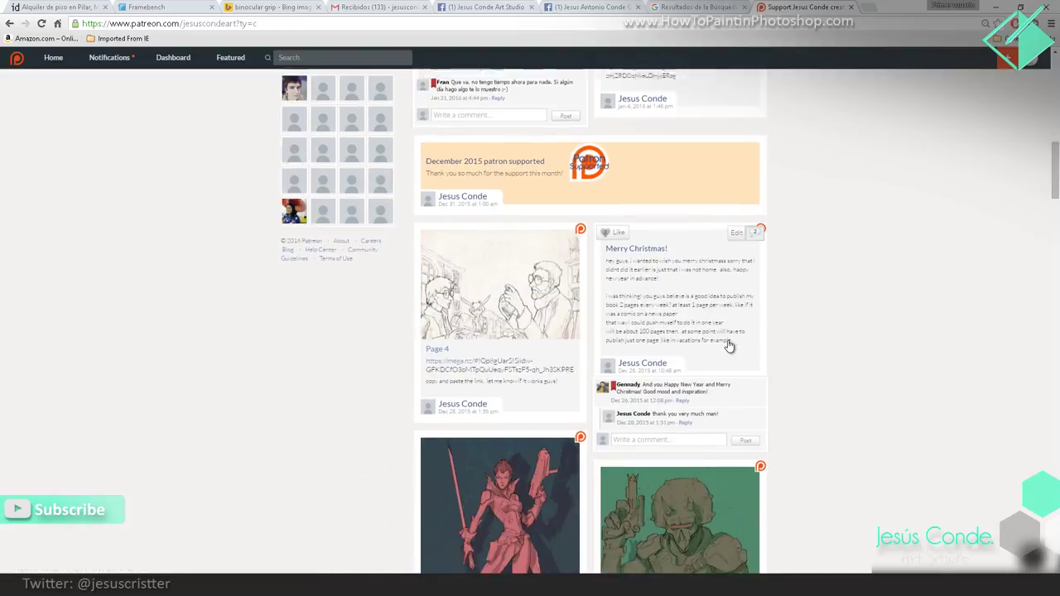
scroll(728, 346, down, 2)
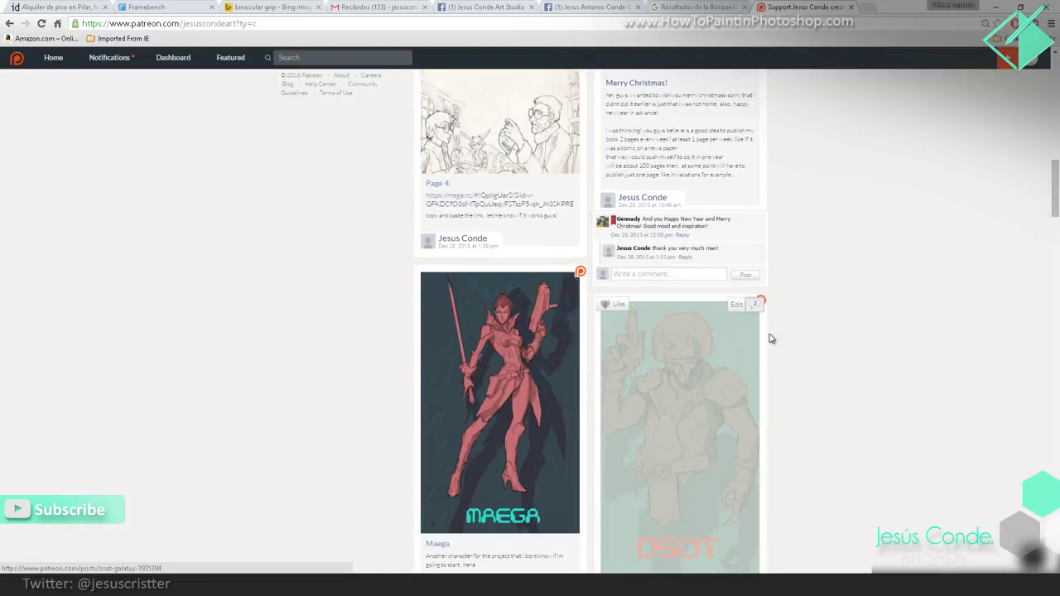
scroll(769, 338, down, 4)
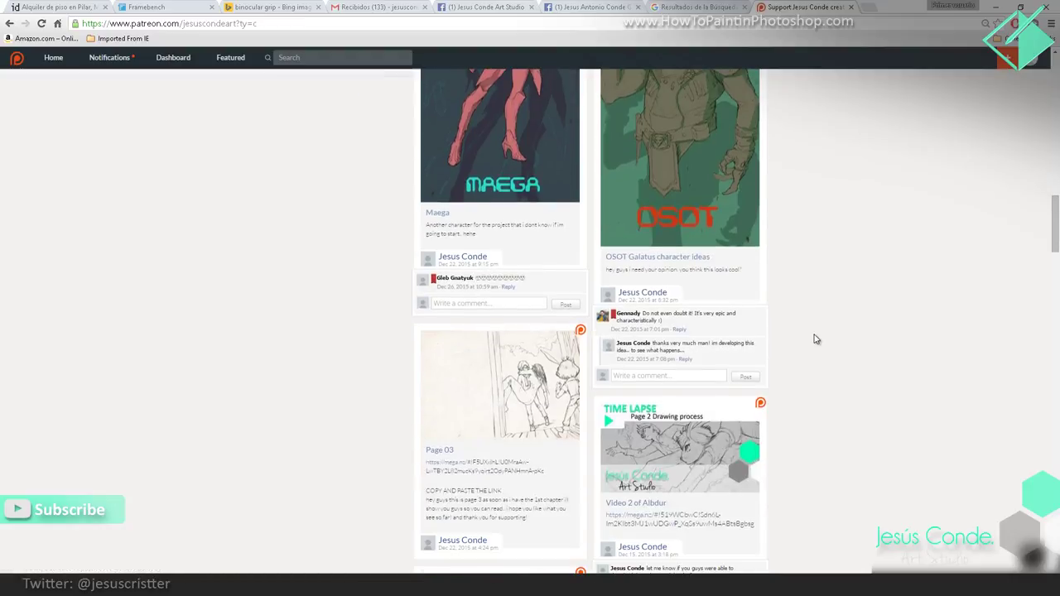
scroll(814, 339, down, 5)
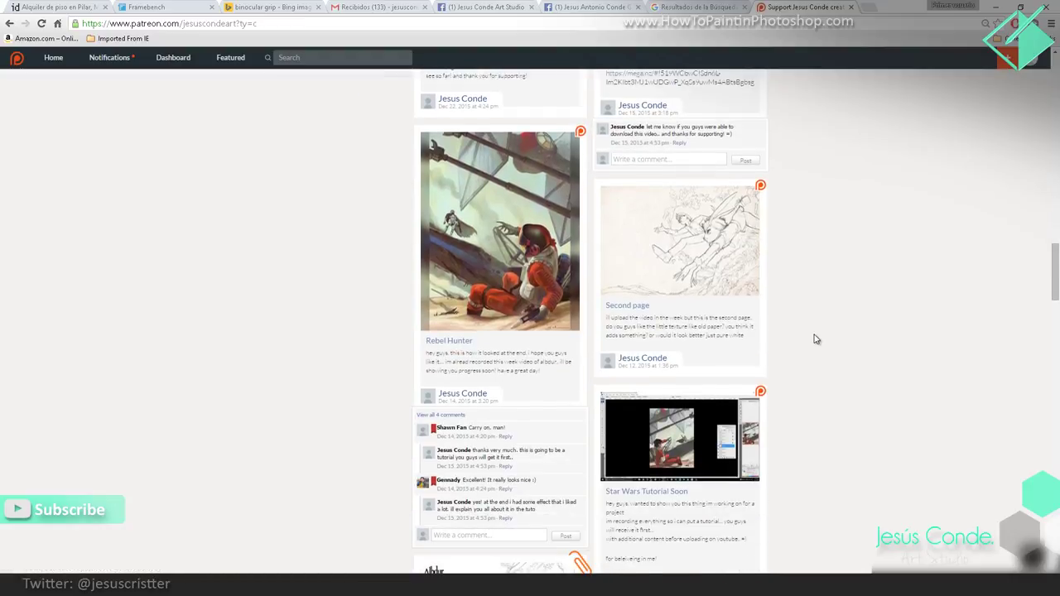
scroll(814, 339, down, 6)
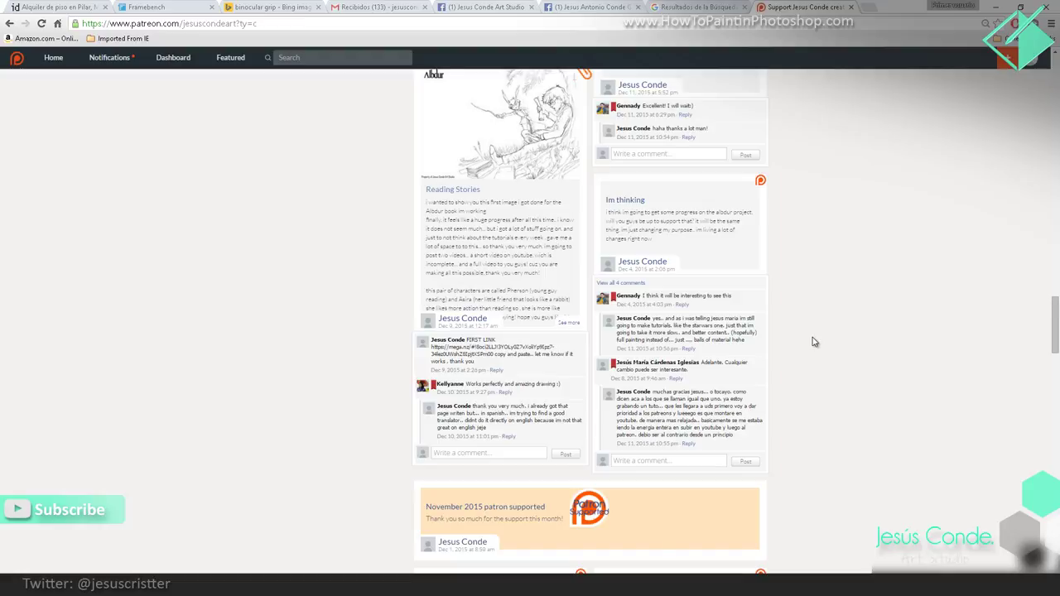
scroll(813, 341, down, 4)
scroll(813, 341, up, 6)
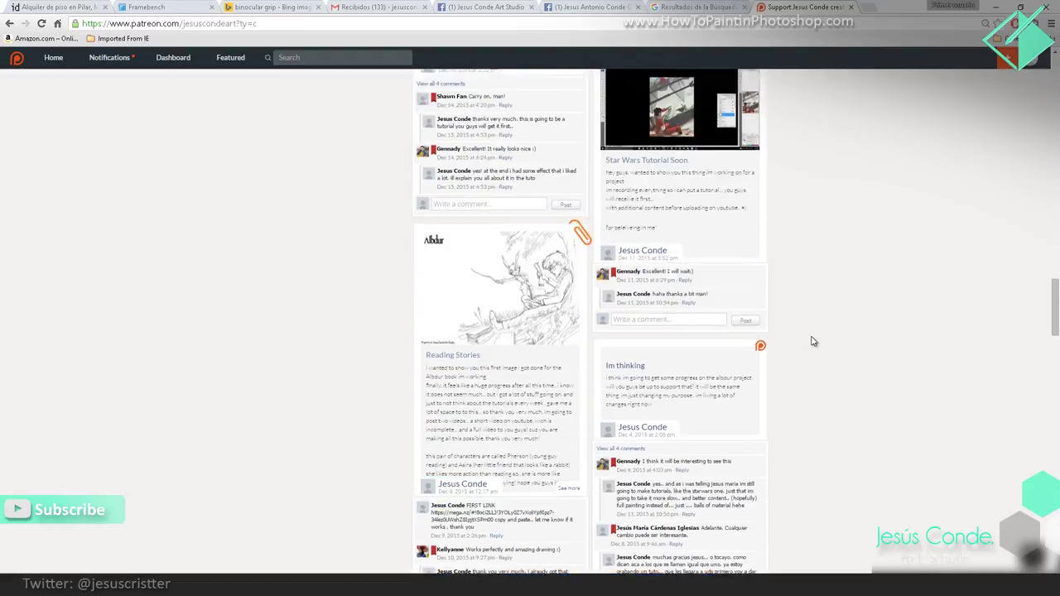
scroll(814, 341, up, 15)
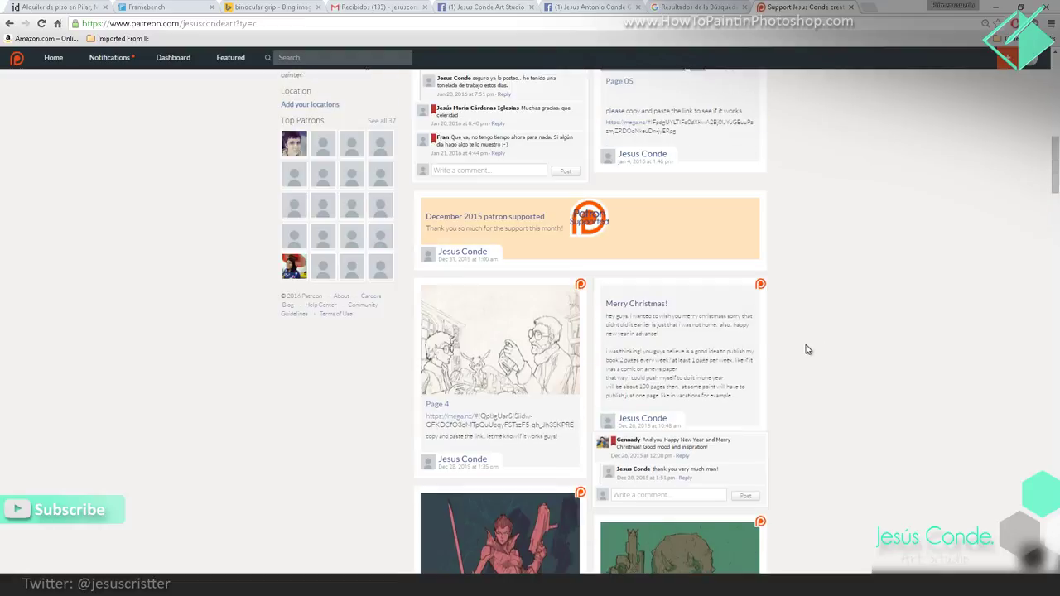
scroll(808, 350, up, 10)
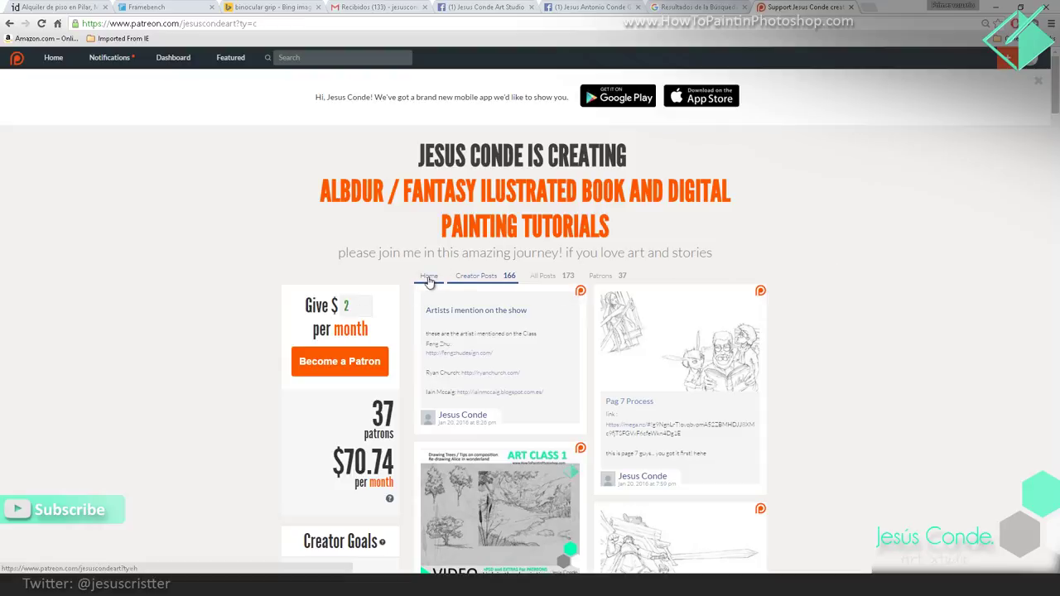
click(428, 279)
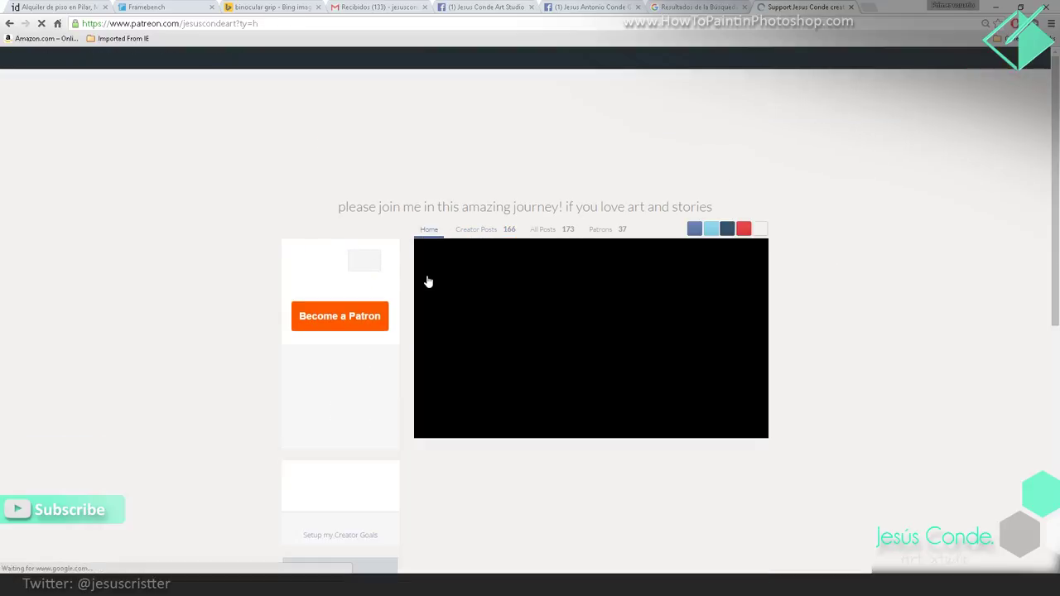